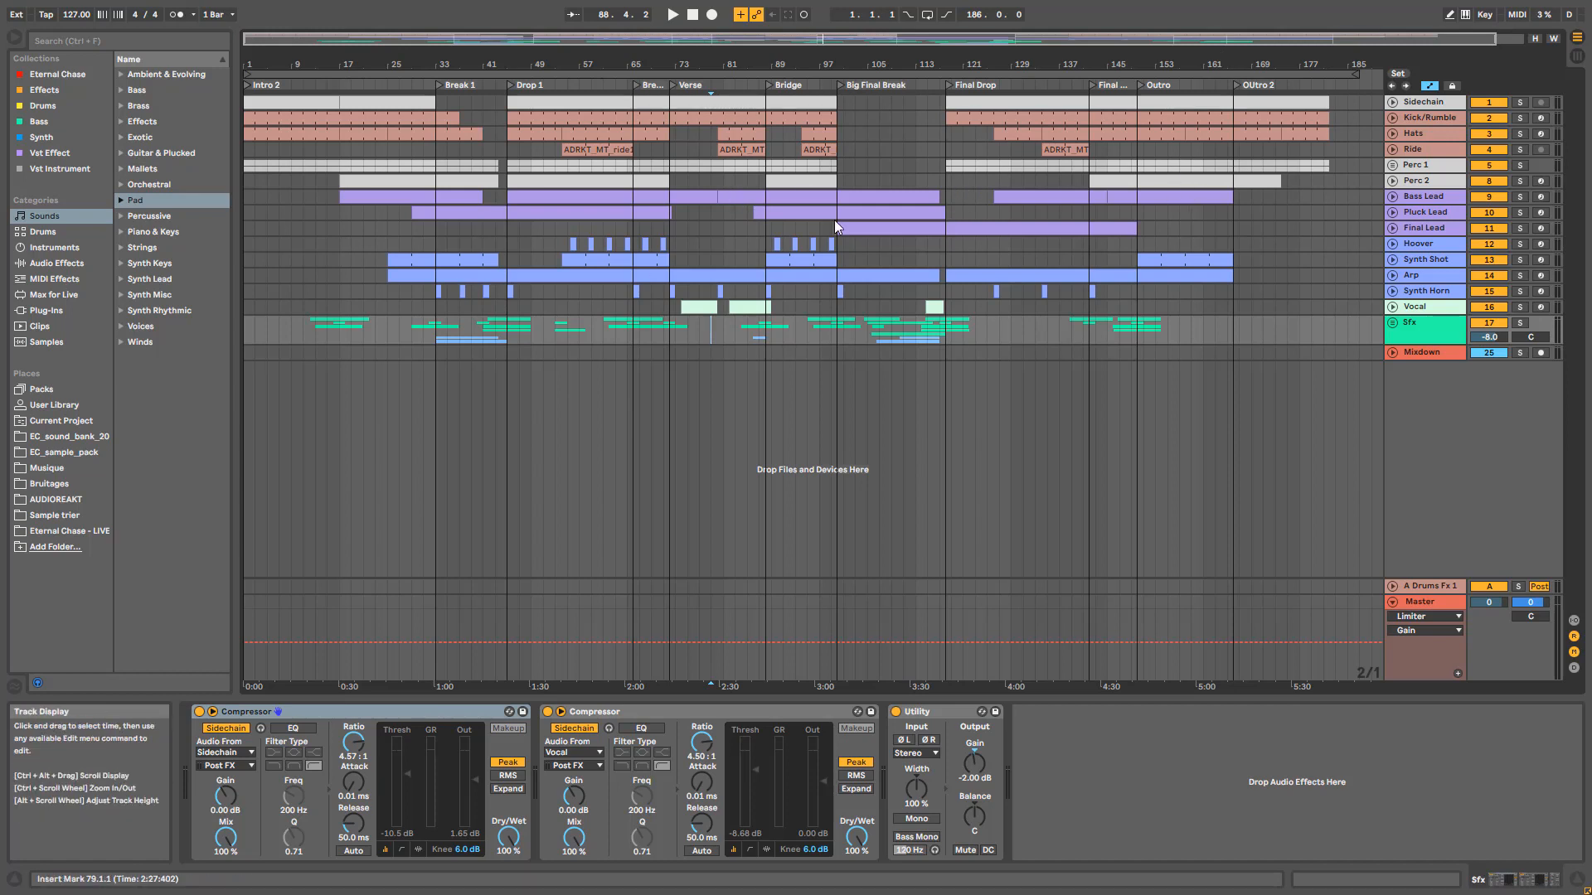
Step: Play the arrangement from bar 109 in the Big Final Break section
left_click(902, 330)
left_click(893, 333)
key("space")
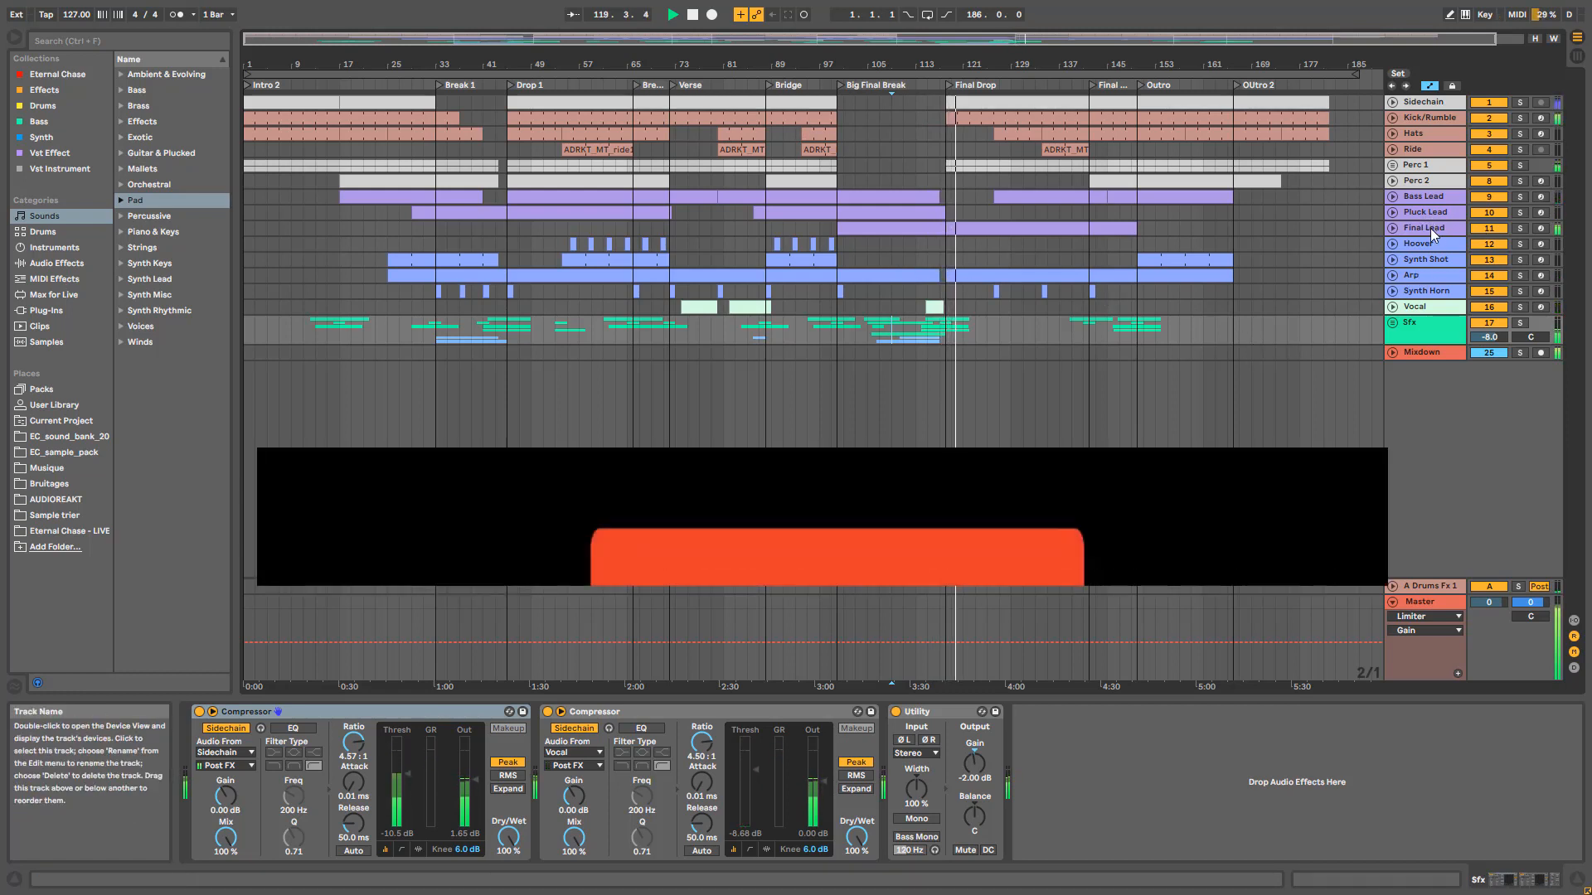
Step: Show the Final Lead track's devices and examine its Cutoff and Scatter Amount automation, leaving the track folded
left_click(1430, 227)
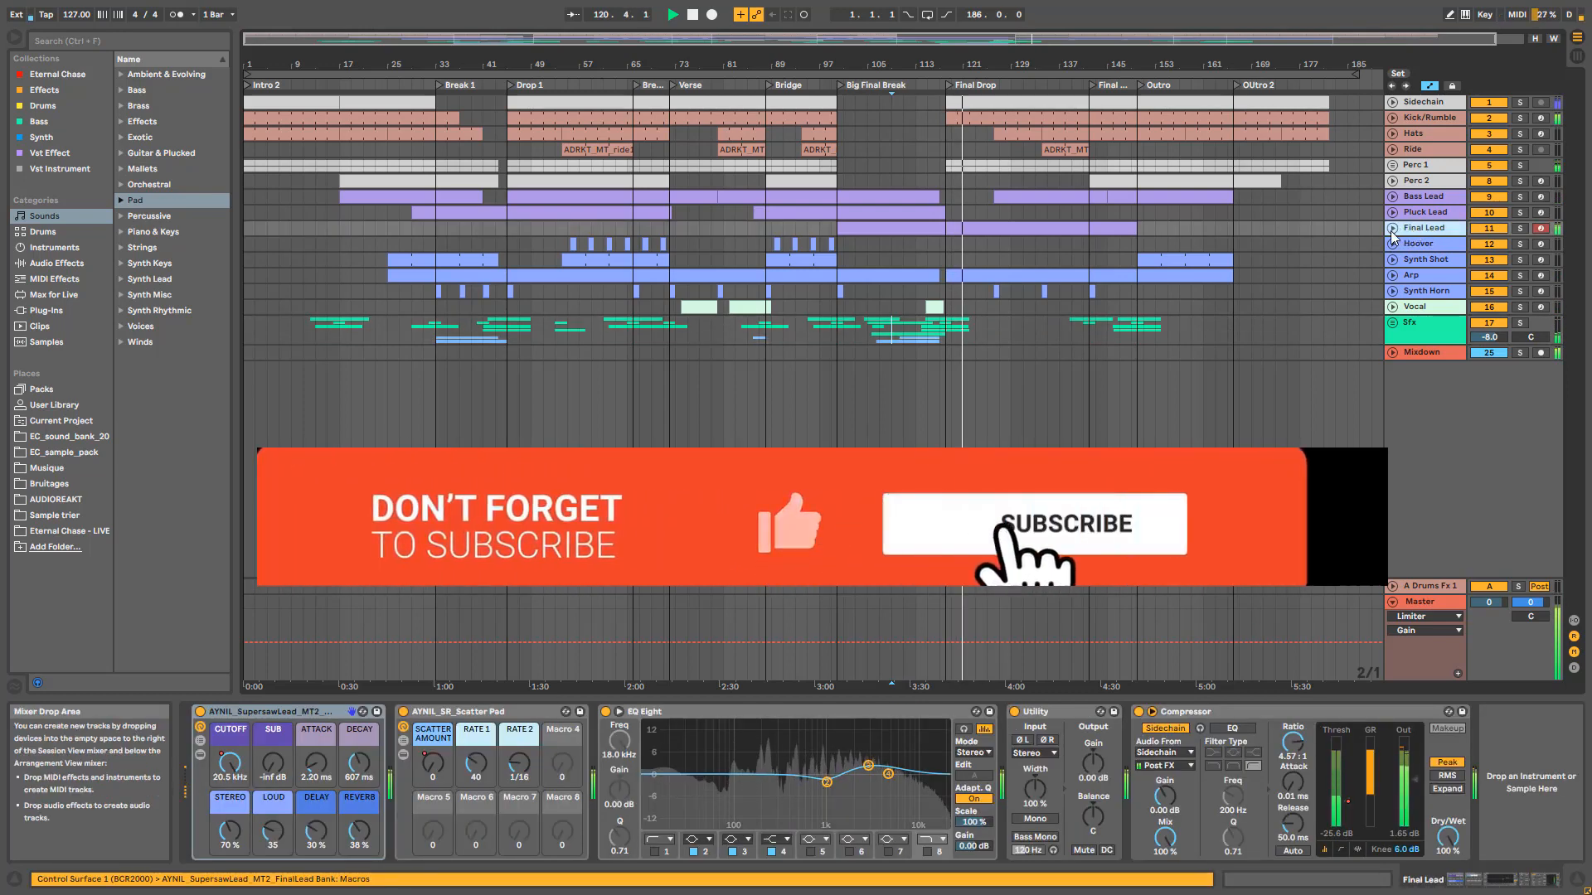
left_click(1393, 229)
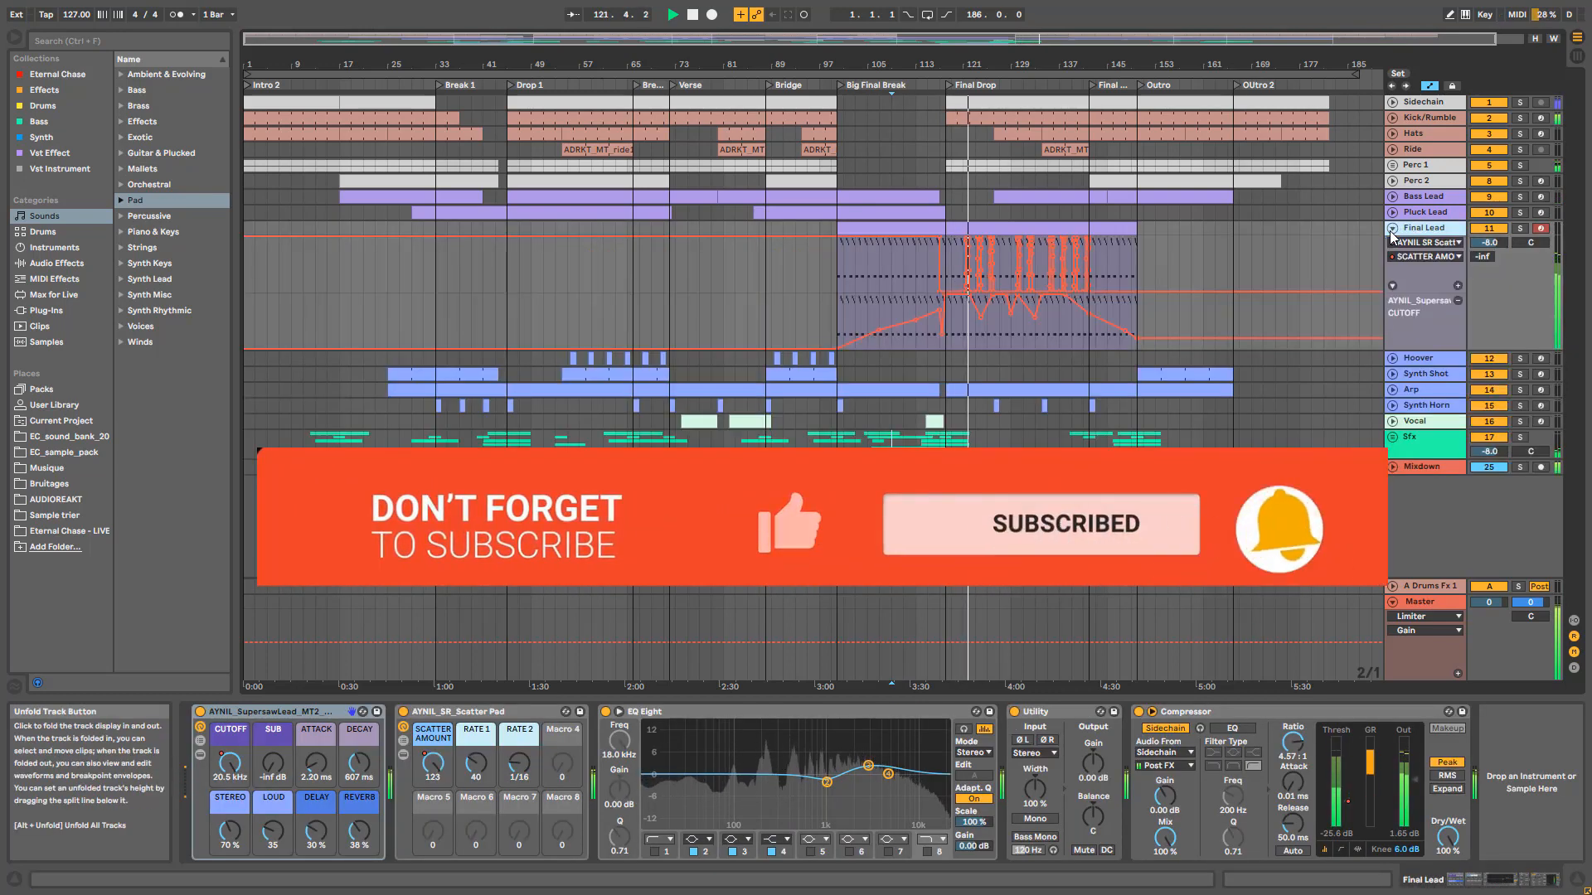
left_click(1392, 231)
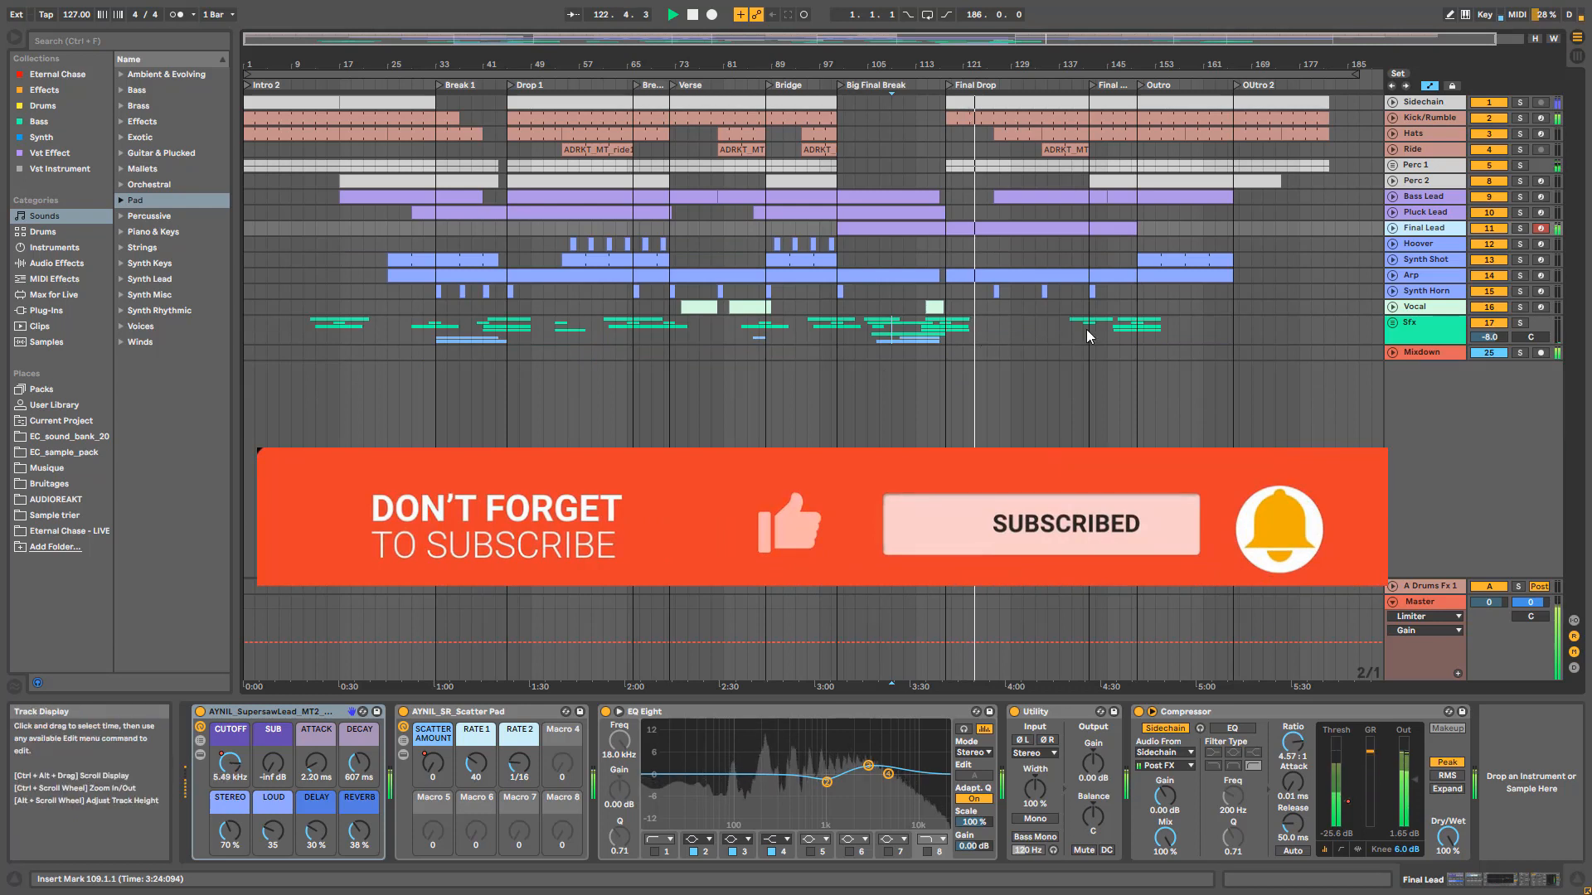
Step: Listen to the arrangement from bar 55 in Drop 1 and from bar 73 at the Verse, and stop playback
left_click(686, 307)
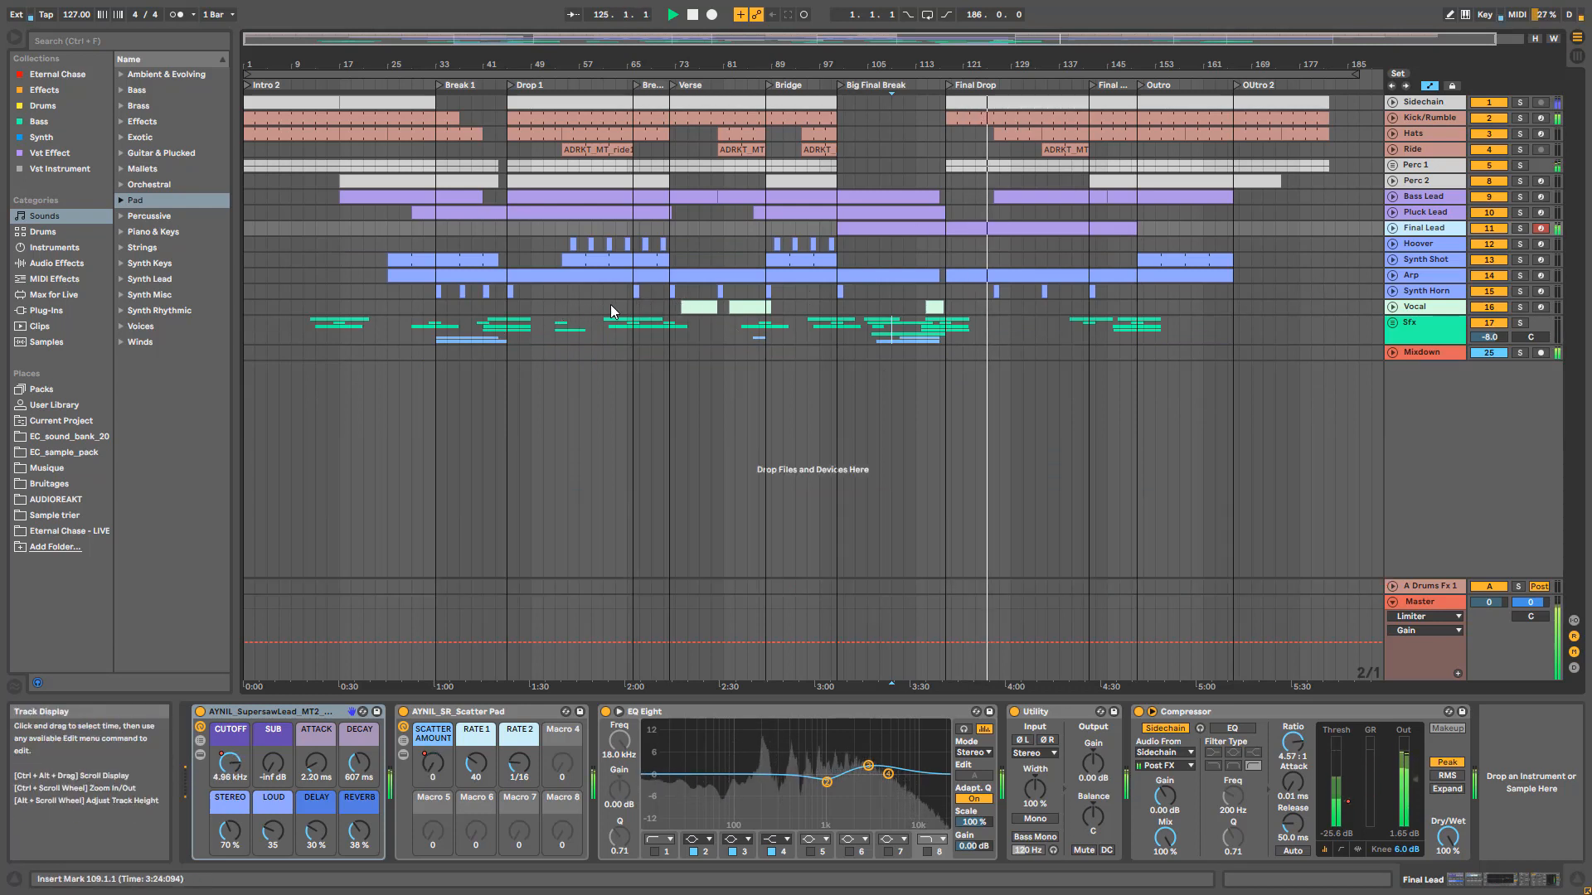
left_click(566, 304)
left_click(565, 301)
key("space")
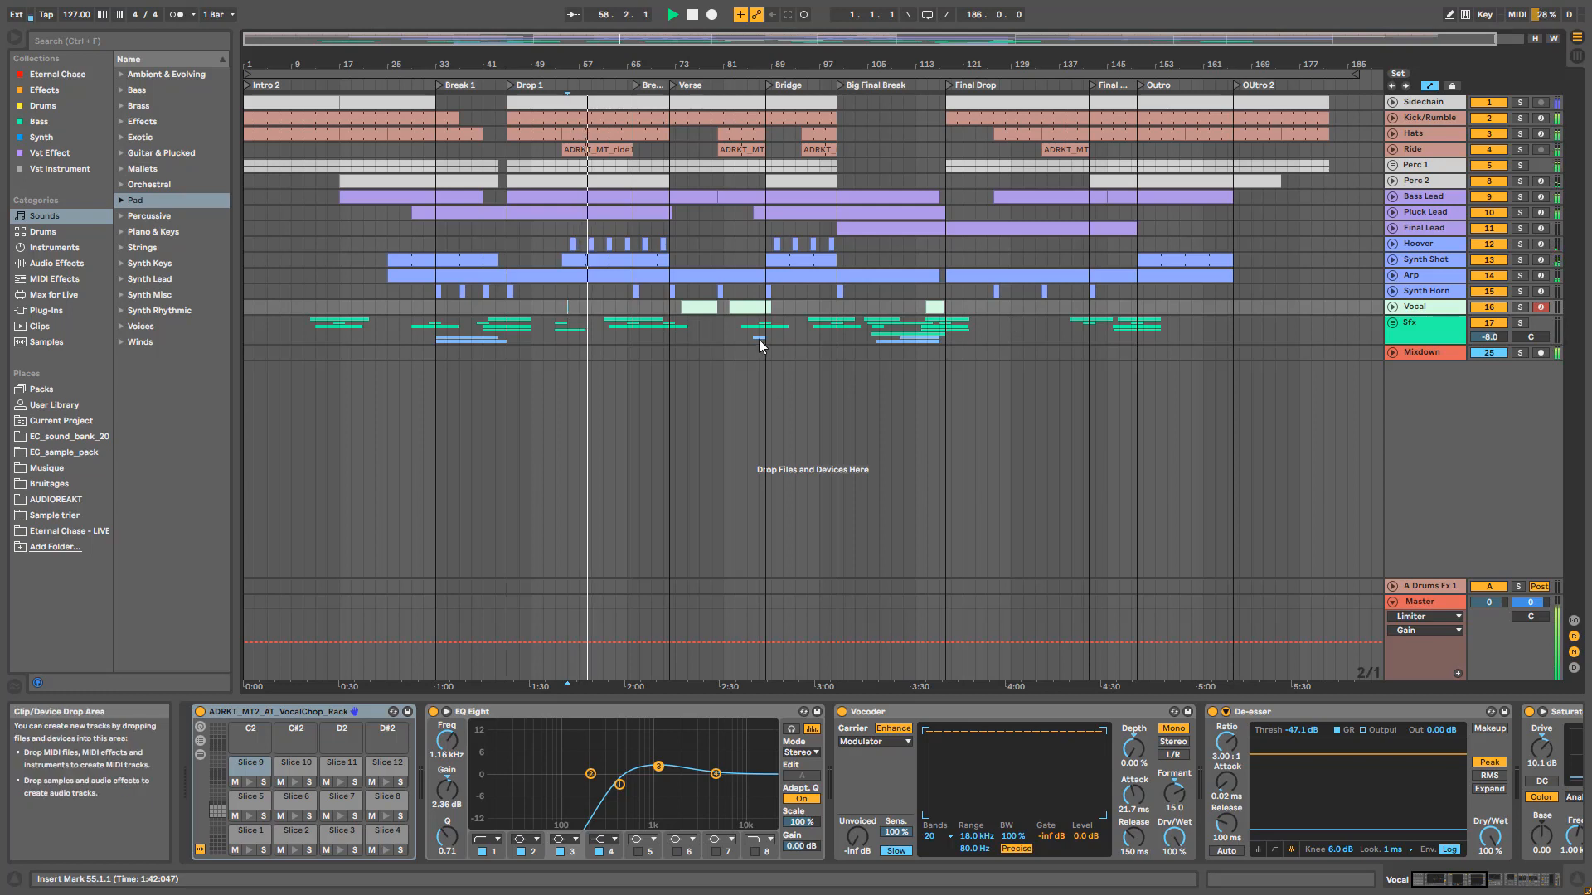
left_click(674, 342)
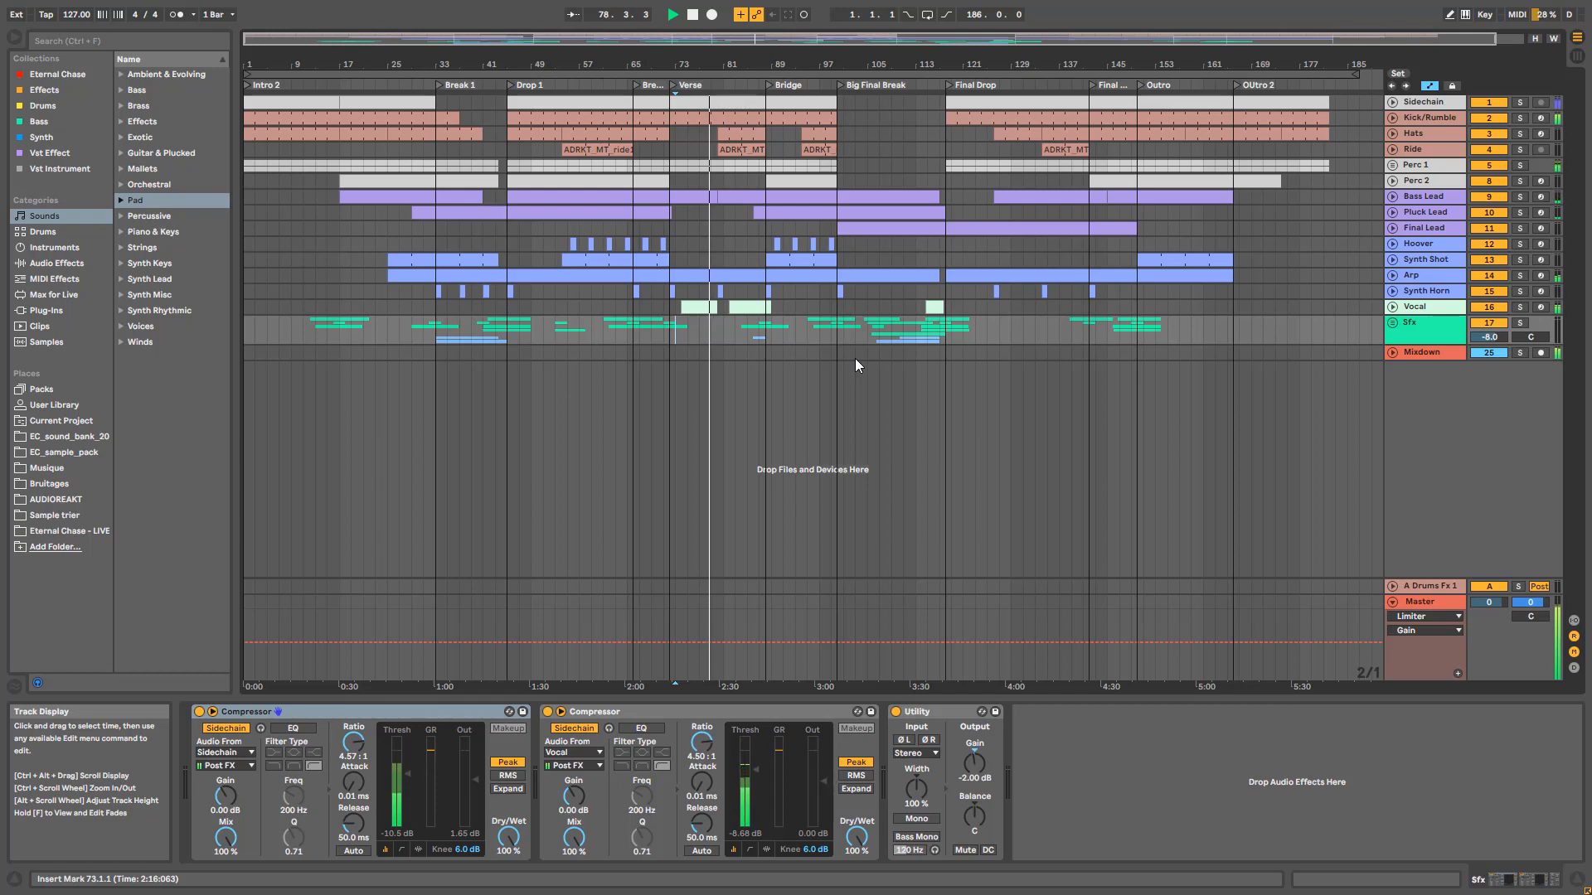
key("space")
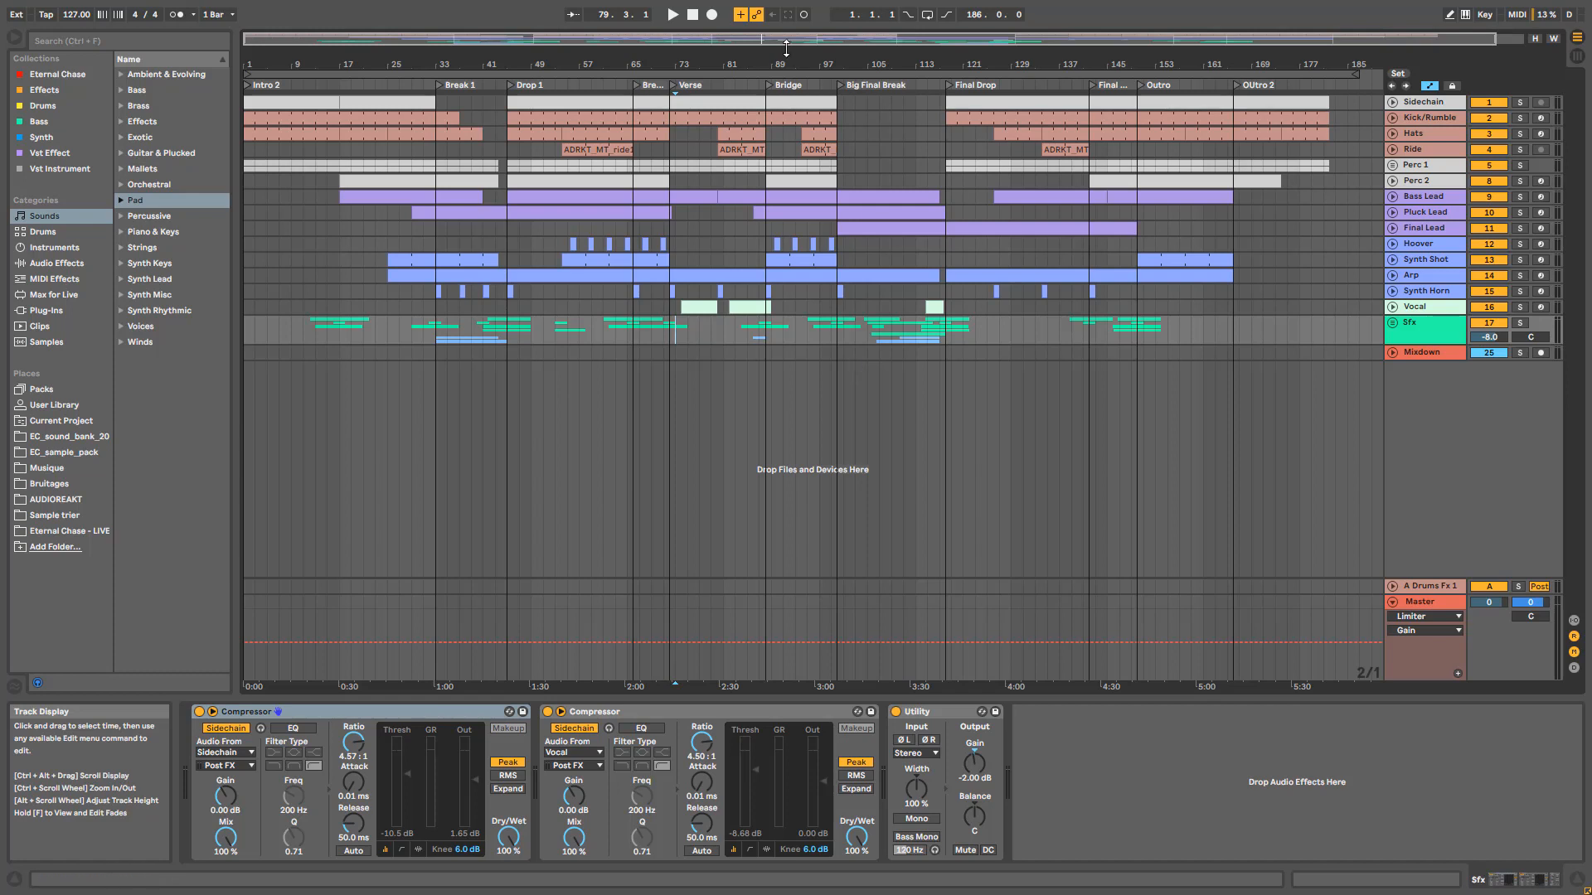
Step: Solo the Kick/Rumble track and listen to it from the start and from bar 17
left_click(1429, 118)
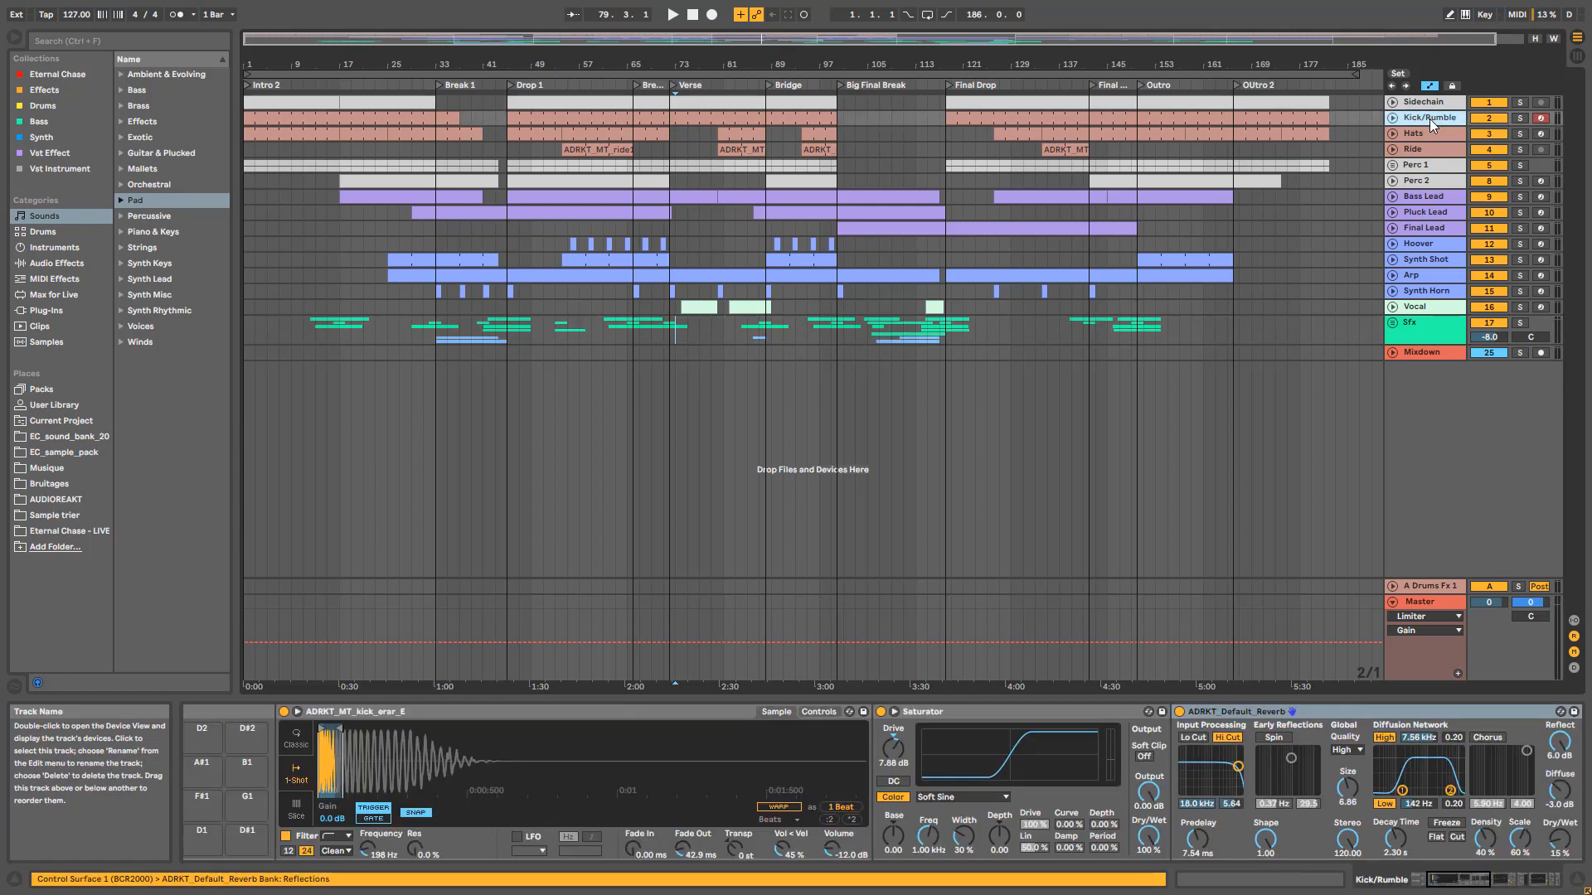
left_click_drag(647, 39, 647, 29)
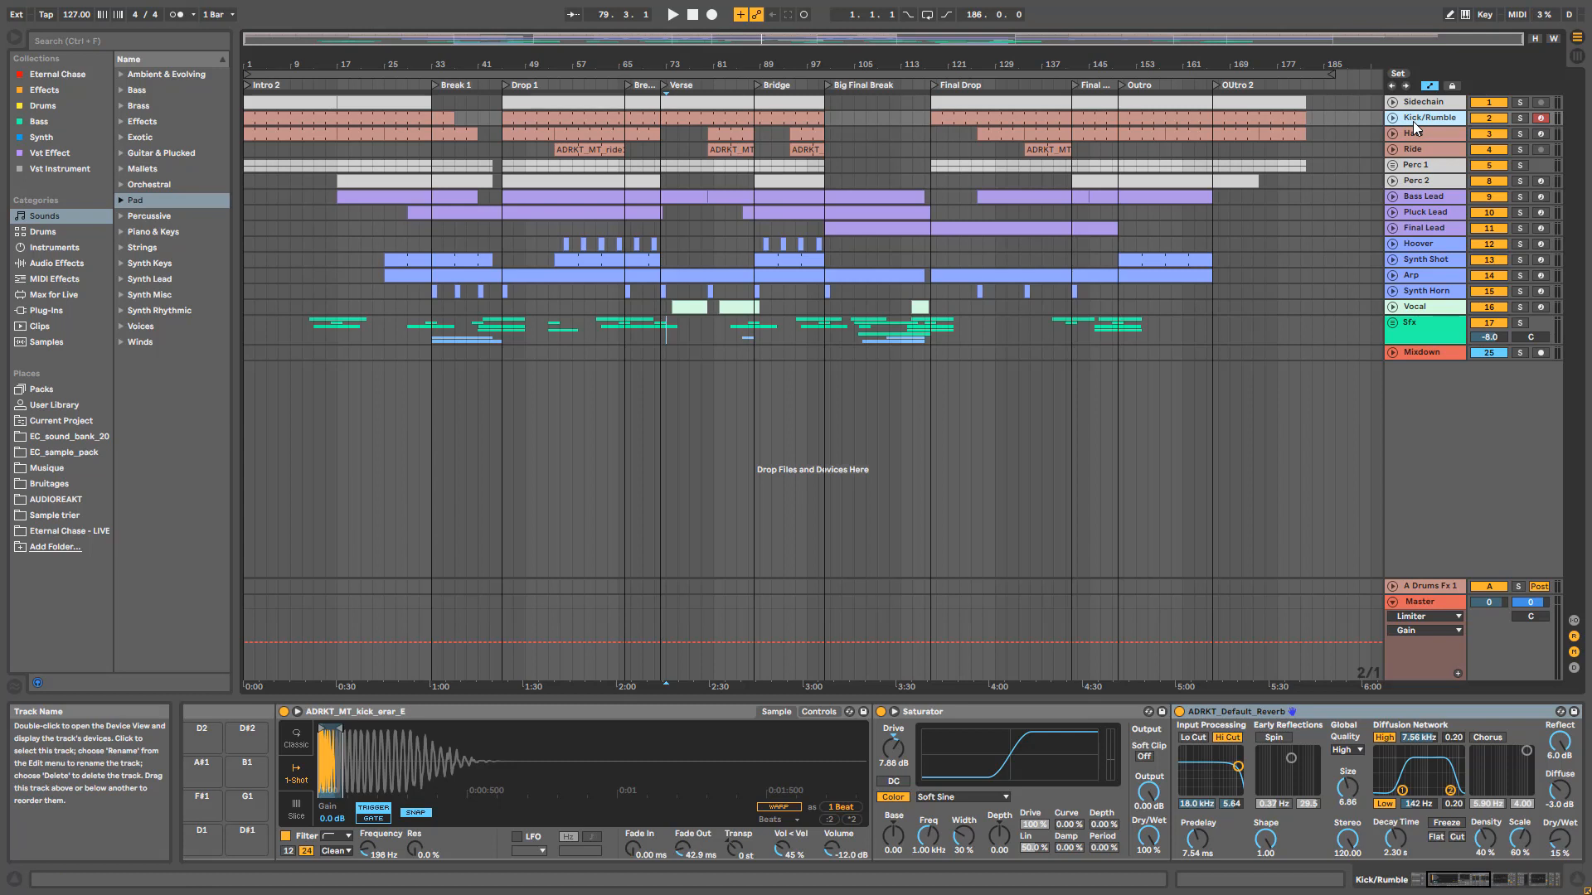
key("s")
left_click(673, 14)
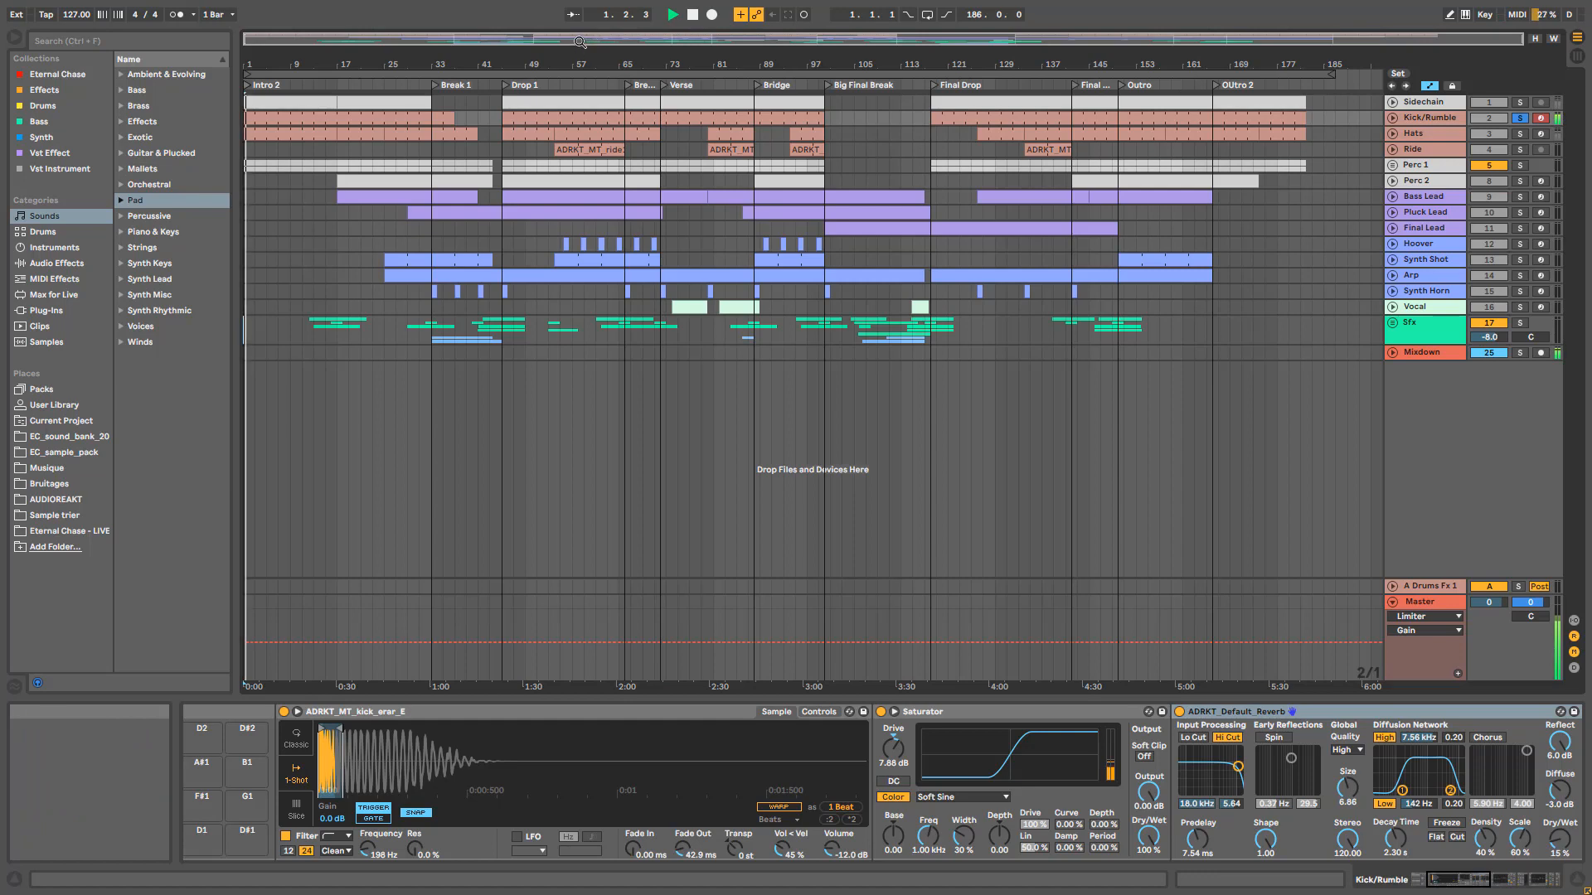
left_click_drag(606, 40, 606, 74)
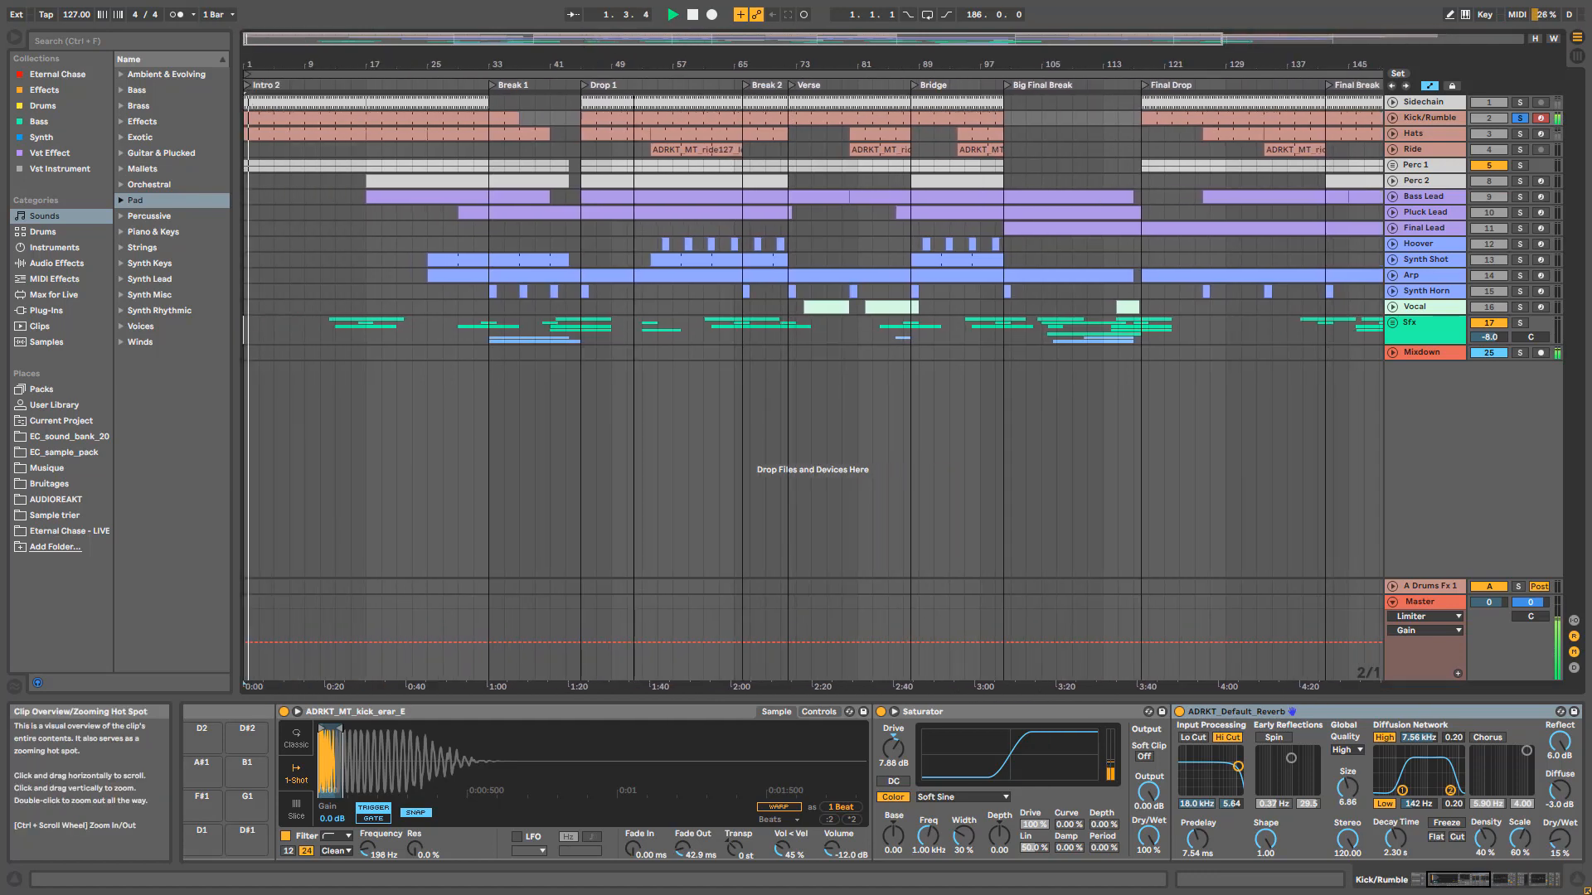
left_click(365, 150)
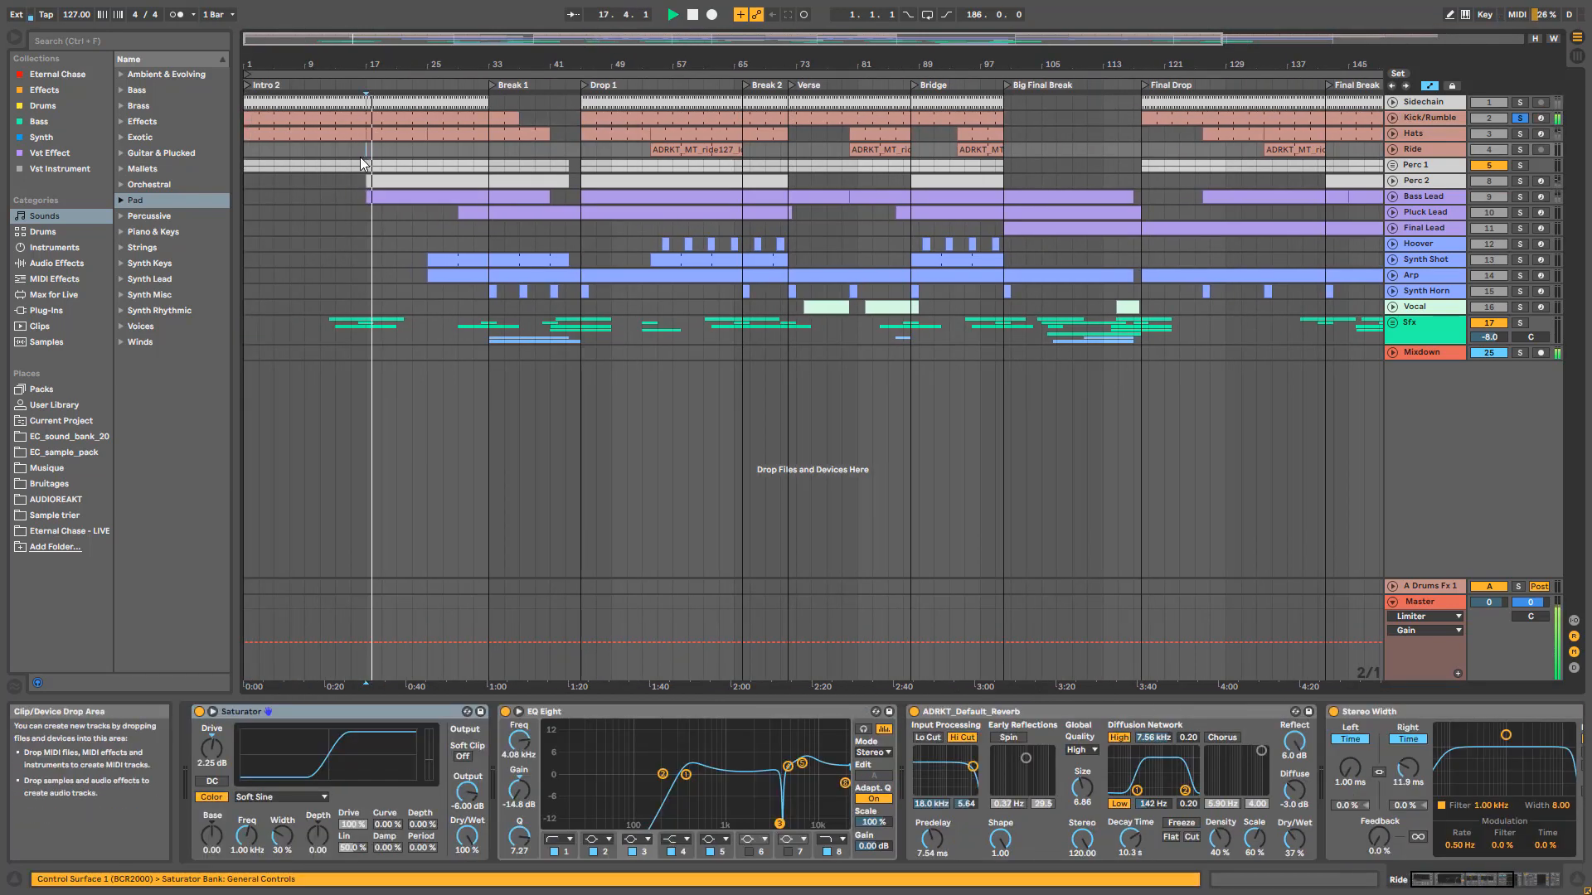
left_click_drag(413, 42, 413, 46)
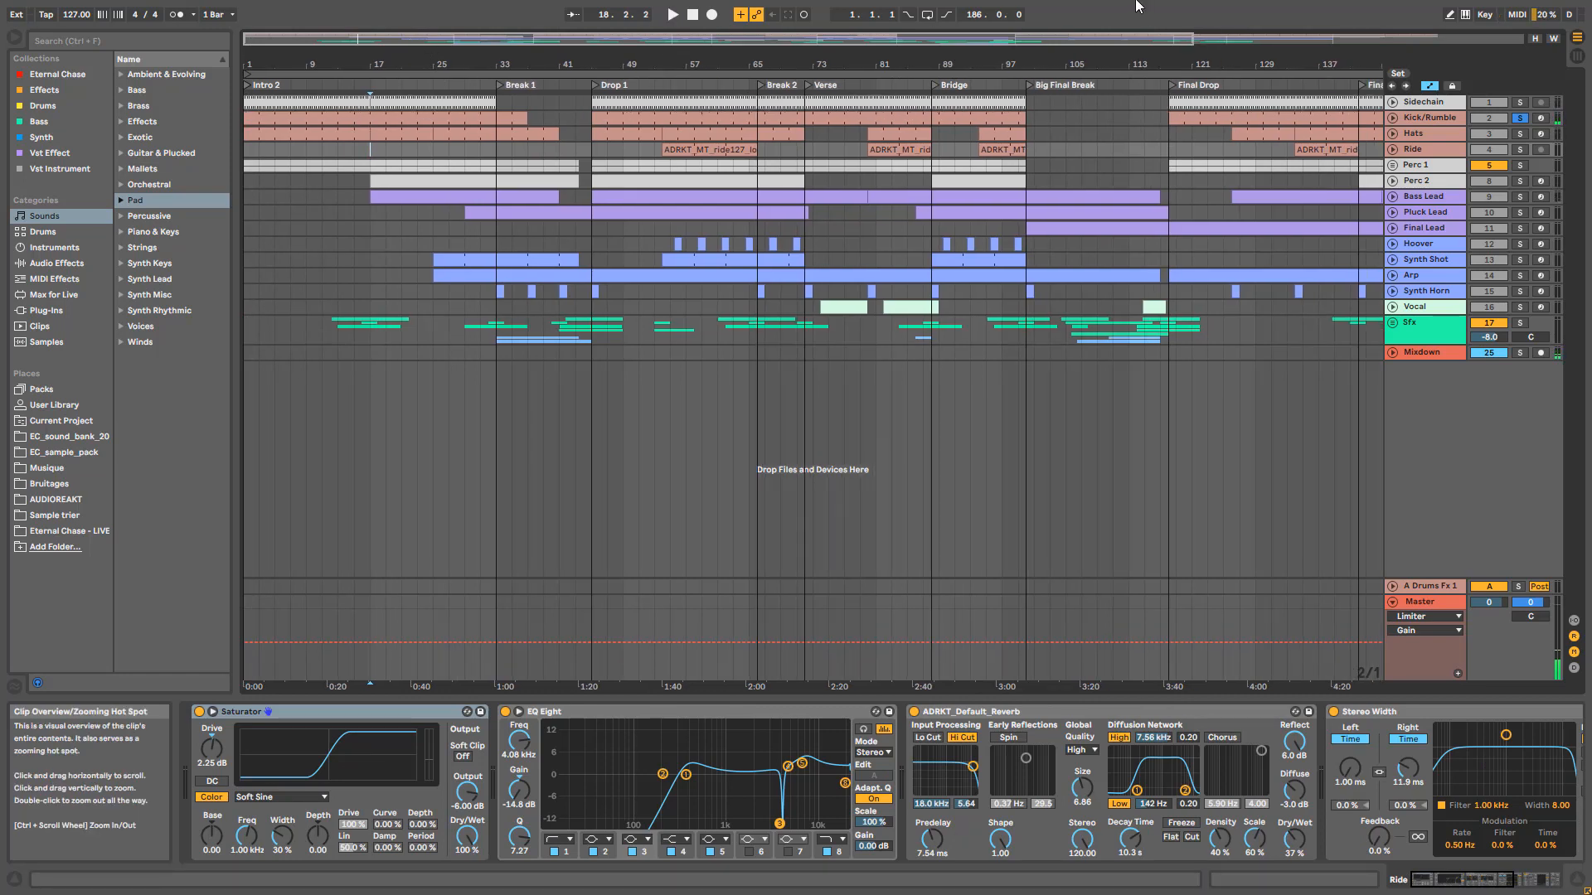
Step: Solo the Kick pad in the Kick/Rumble track's Drum Rack and play it from bar 17
left_click(1429, 117)
left_click(1468, 890)
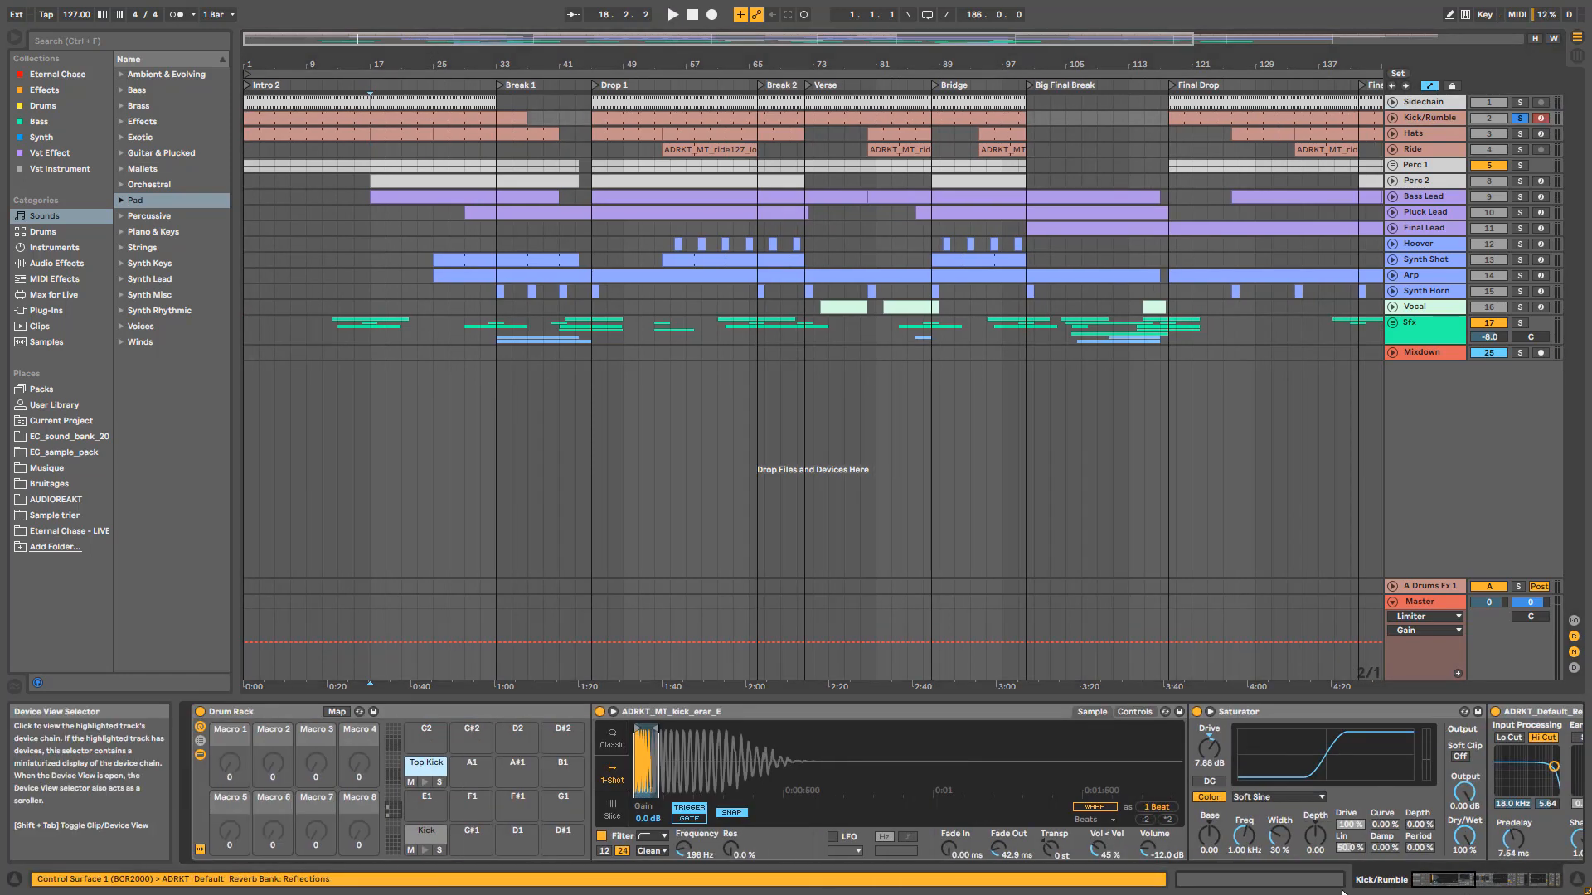
key("space")
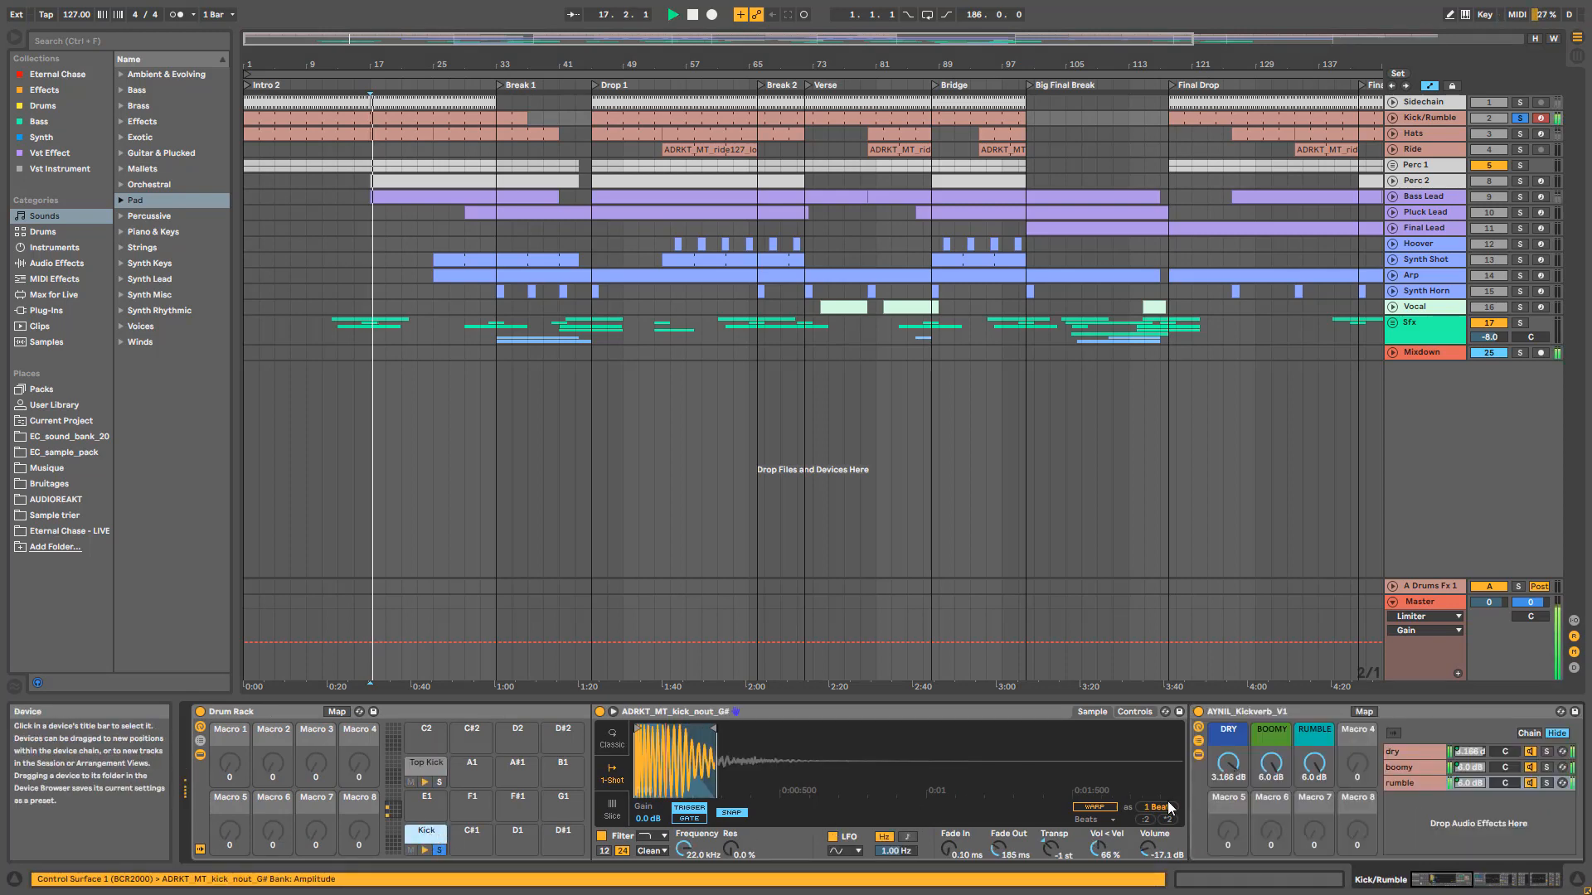
Step: Compare the kick with the AYNIL_Kickverb_V1 rack switched off and on
left_click(1211, 712)
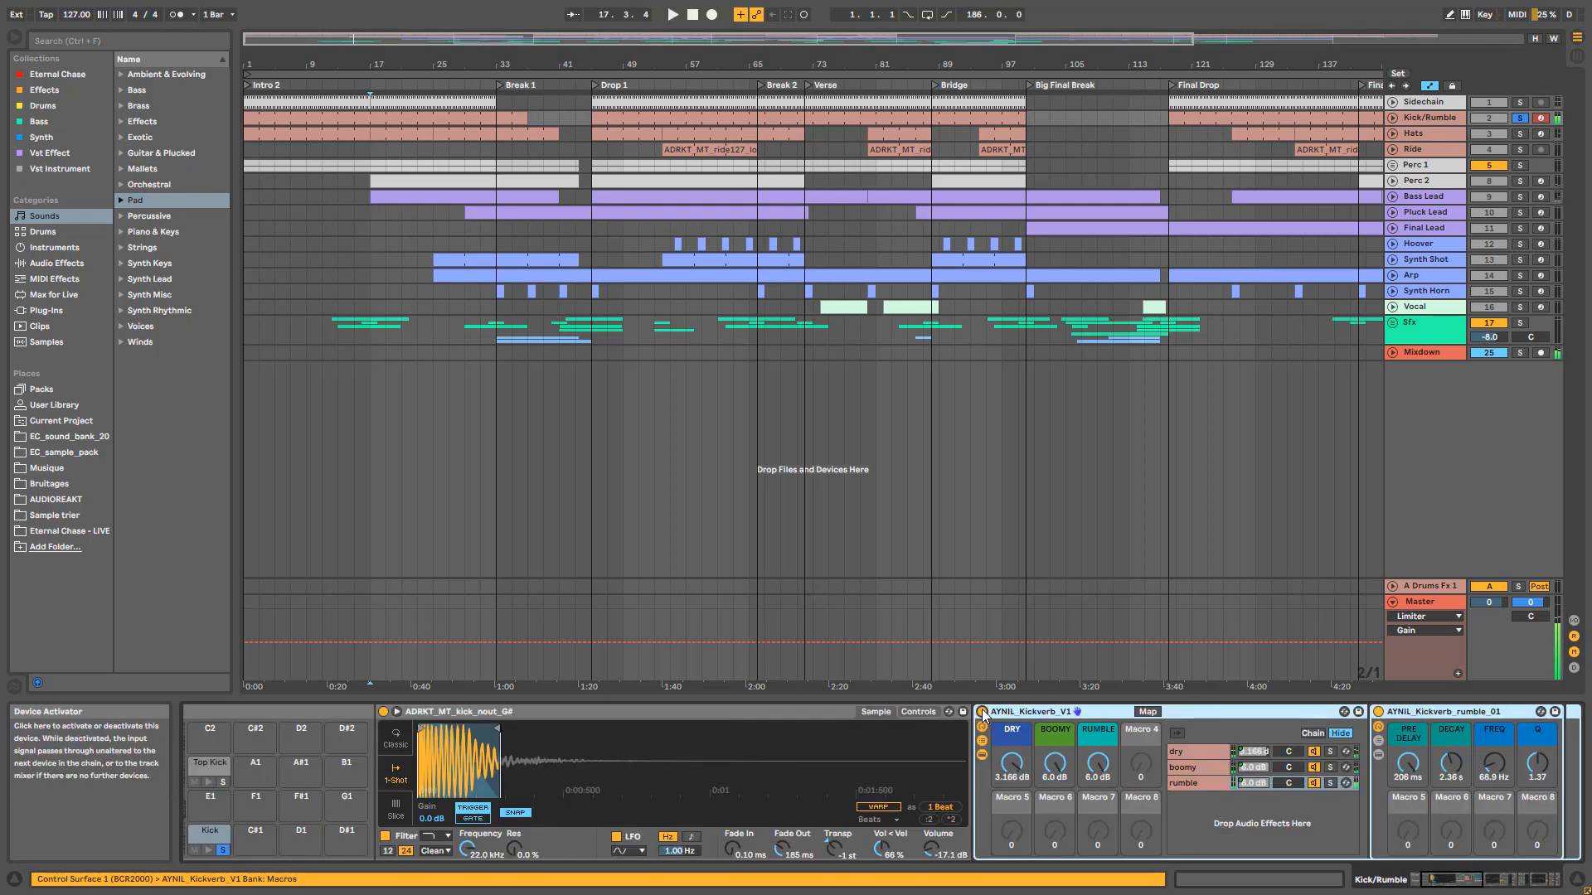
left_click(982, 711)
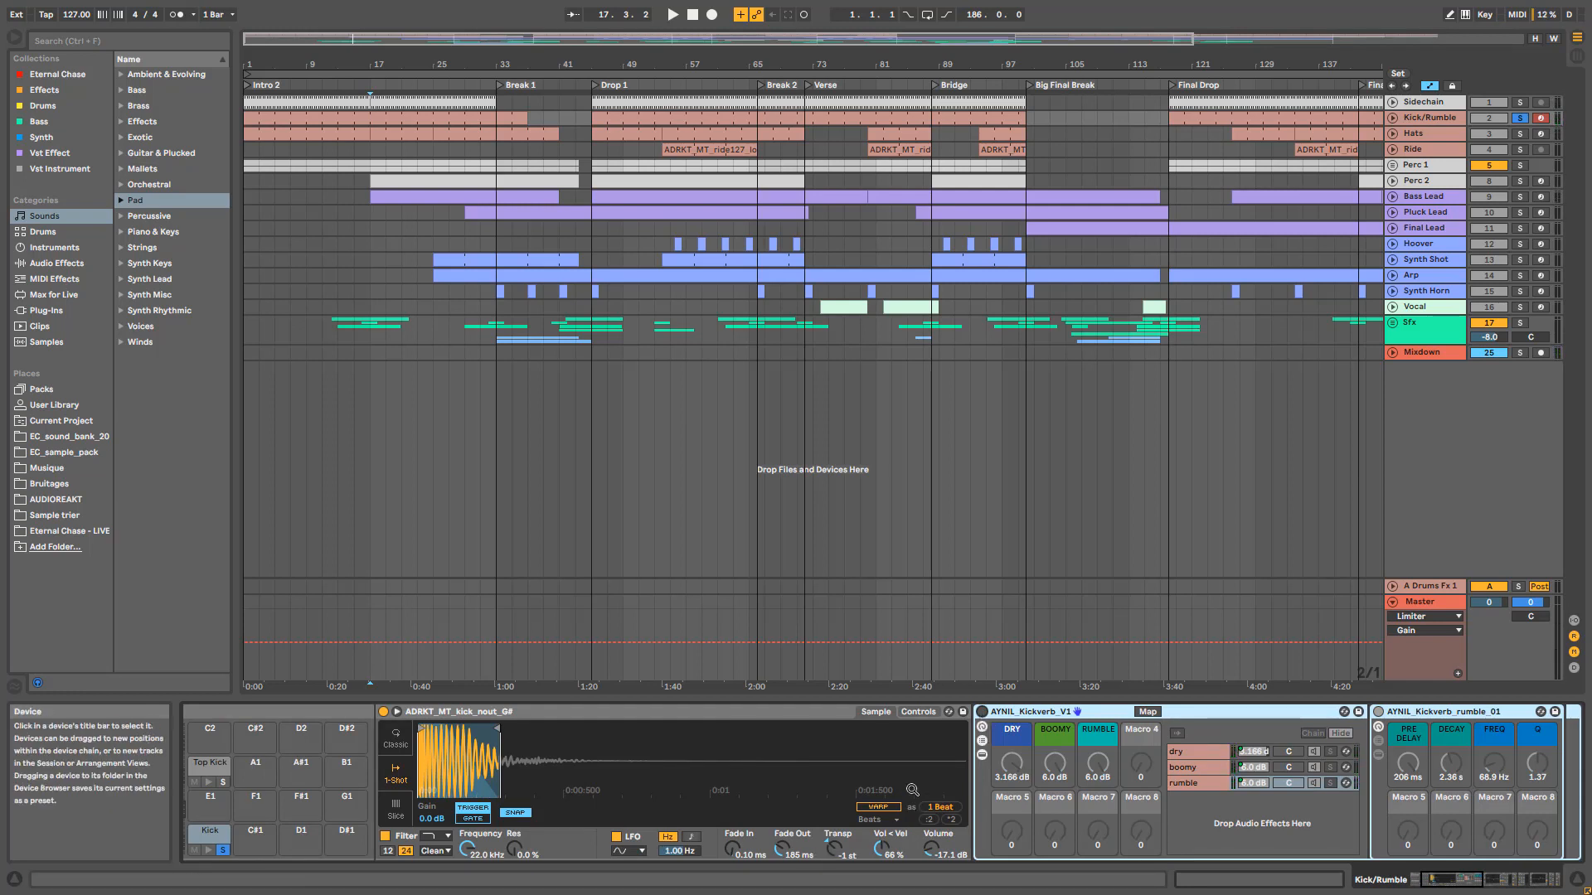
left_click(982, 712)
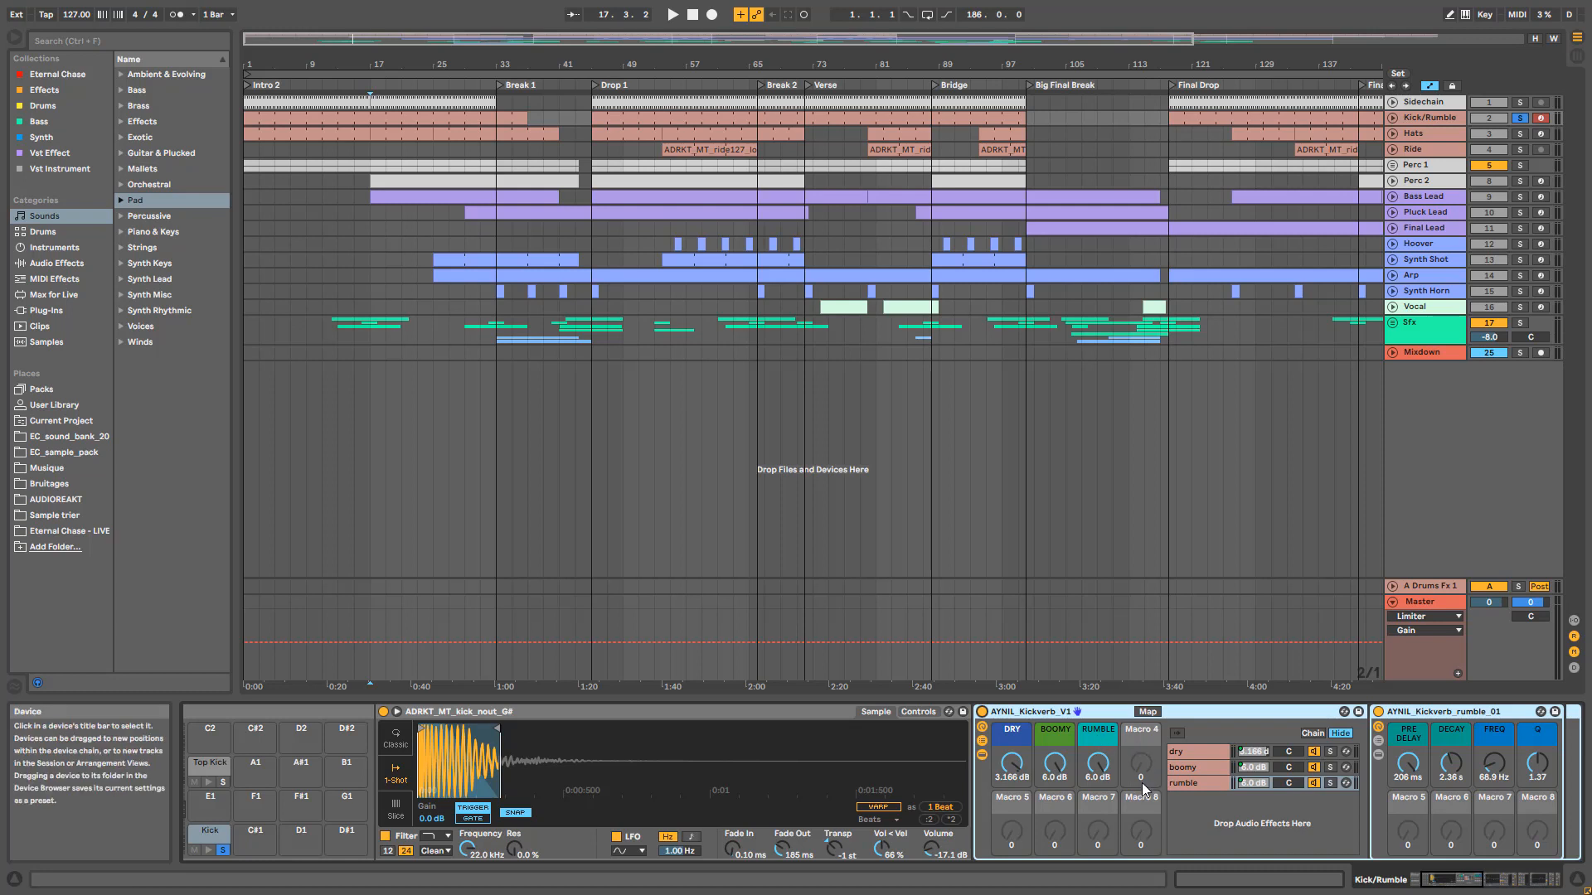
Step: Compare the playing kick with the Kickverb rack's rumble chain muted and active
key("space")
left_click(1310, 784)
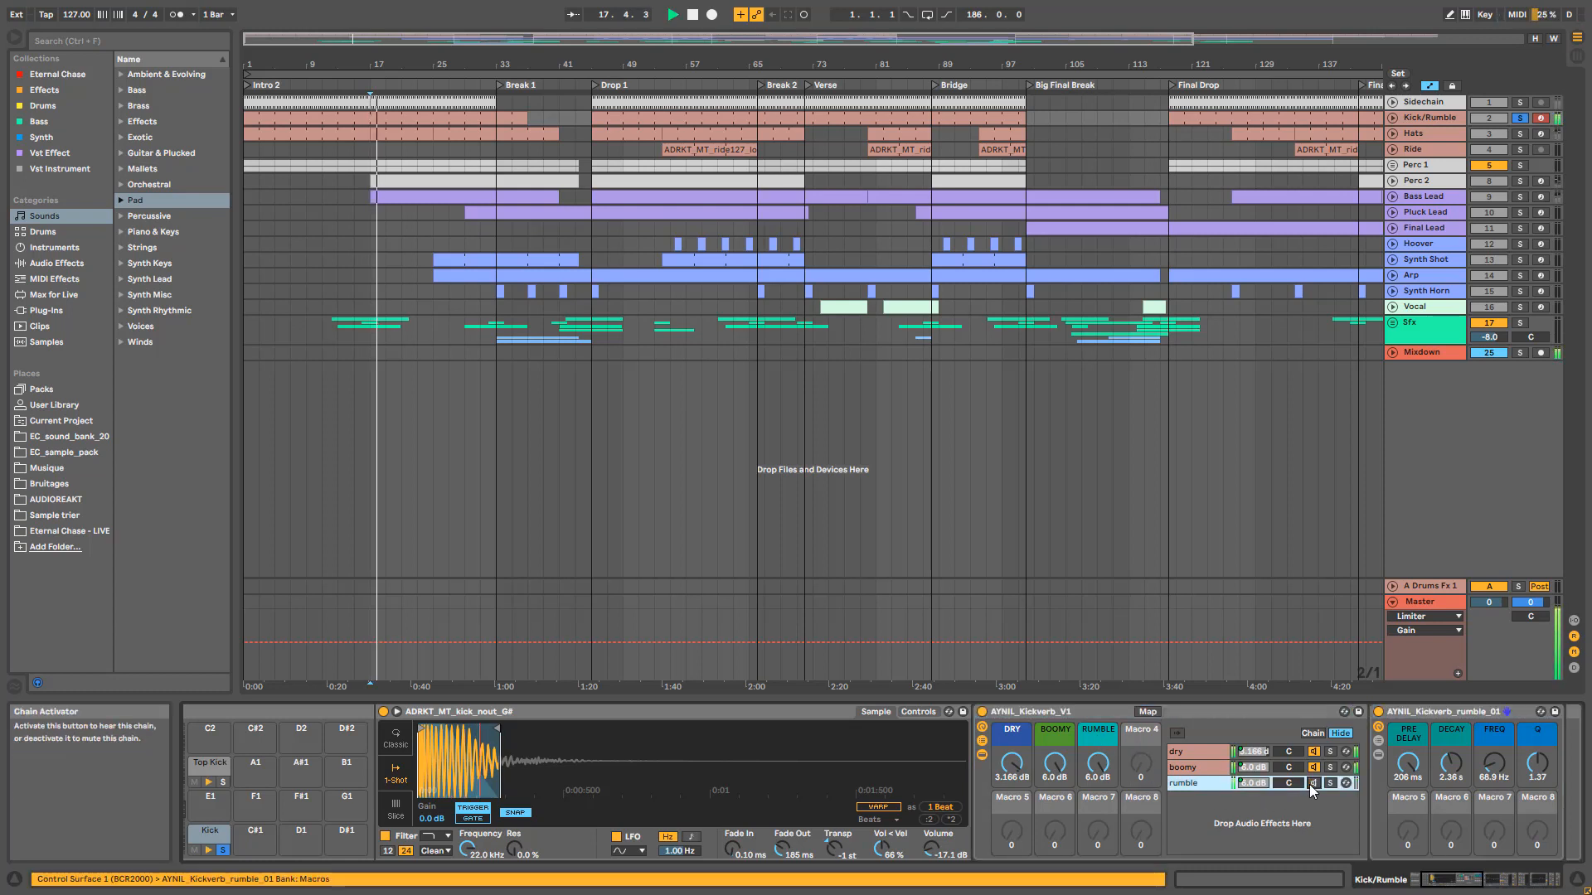
left_click(1310, 785)
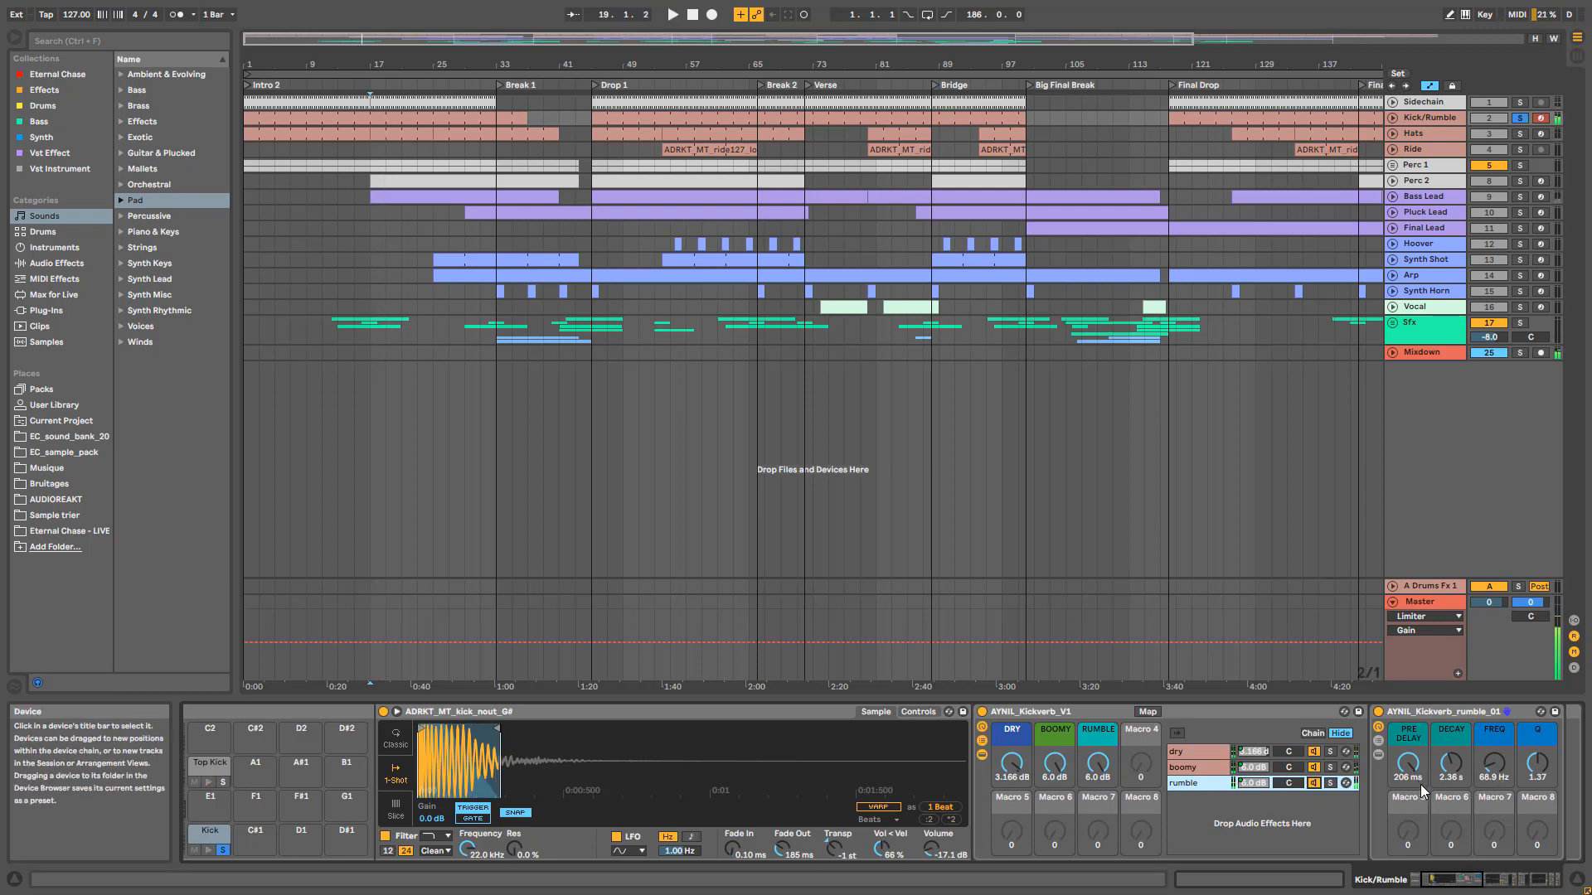
Step: Try the AYNIL_Kickverb_rumble_01 rack's Pre Delay at 2.39 ms during playback and undo each change
double_click(1408, 775)
key("space")
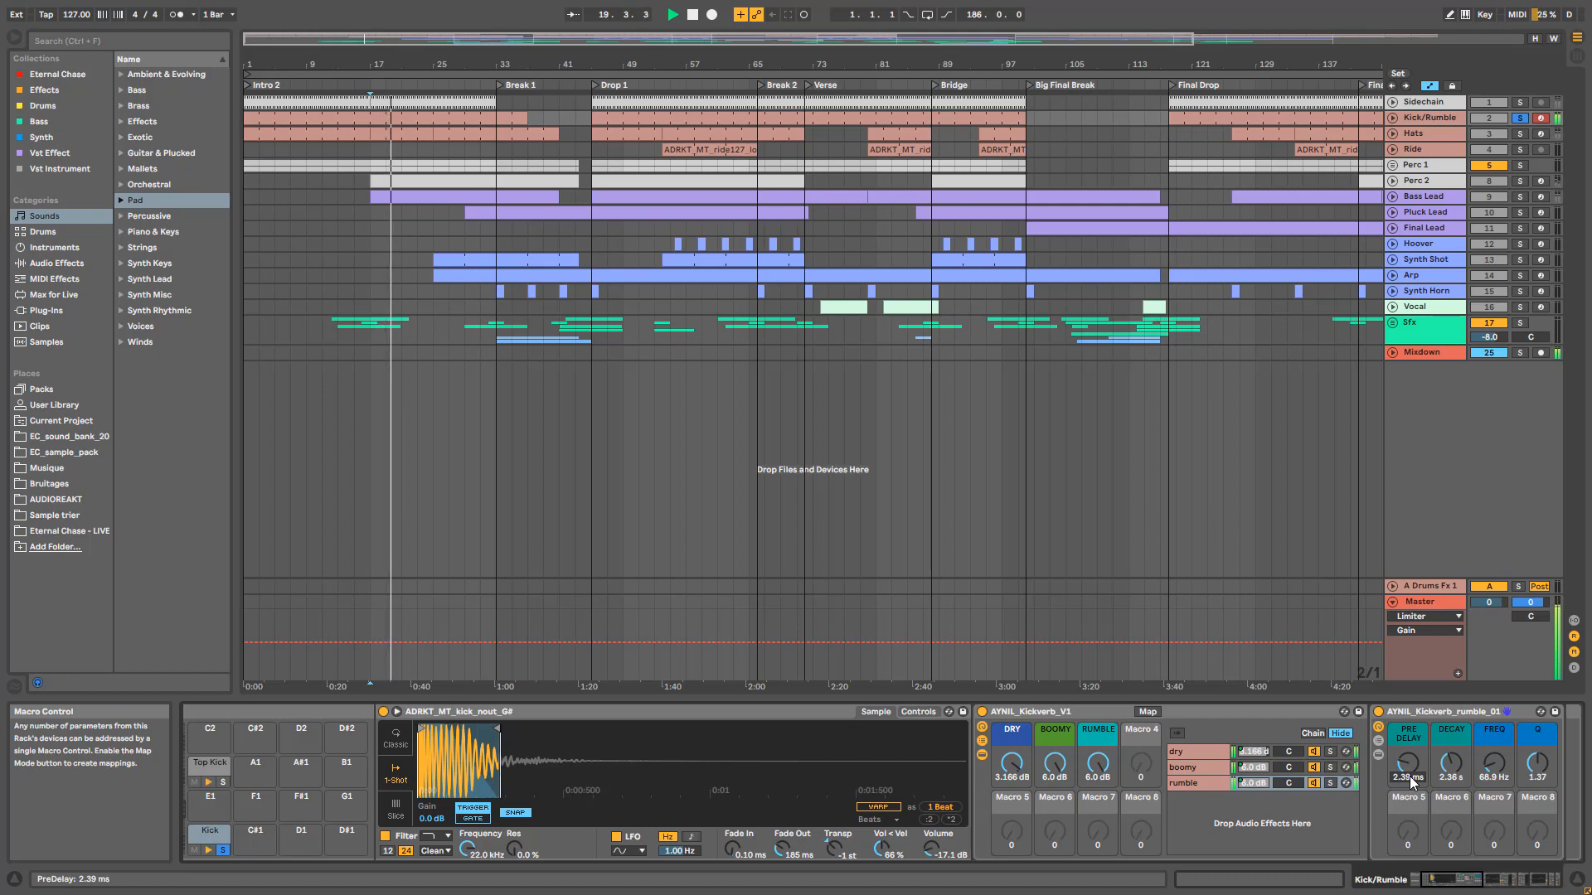
key("ctrl+z")
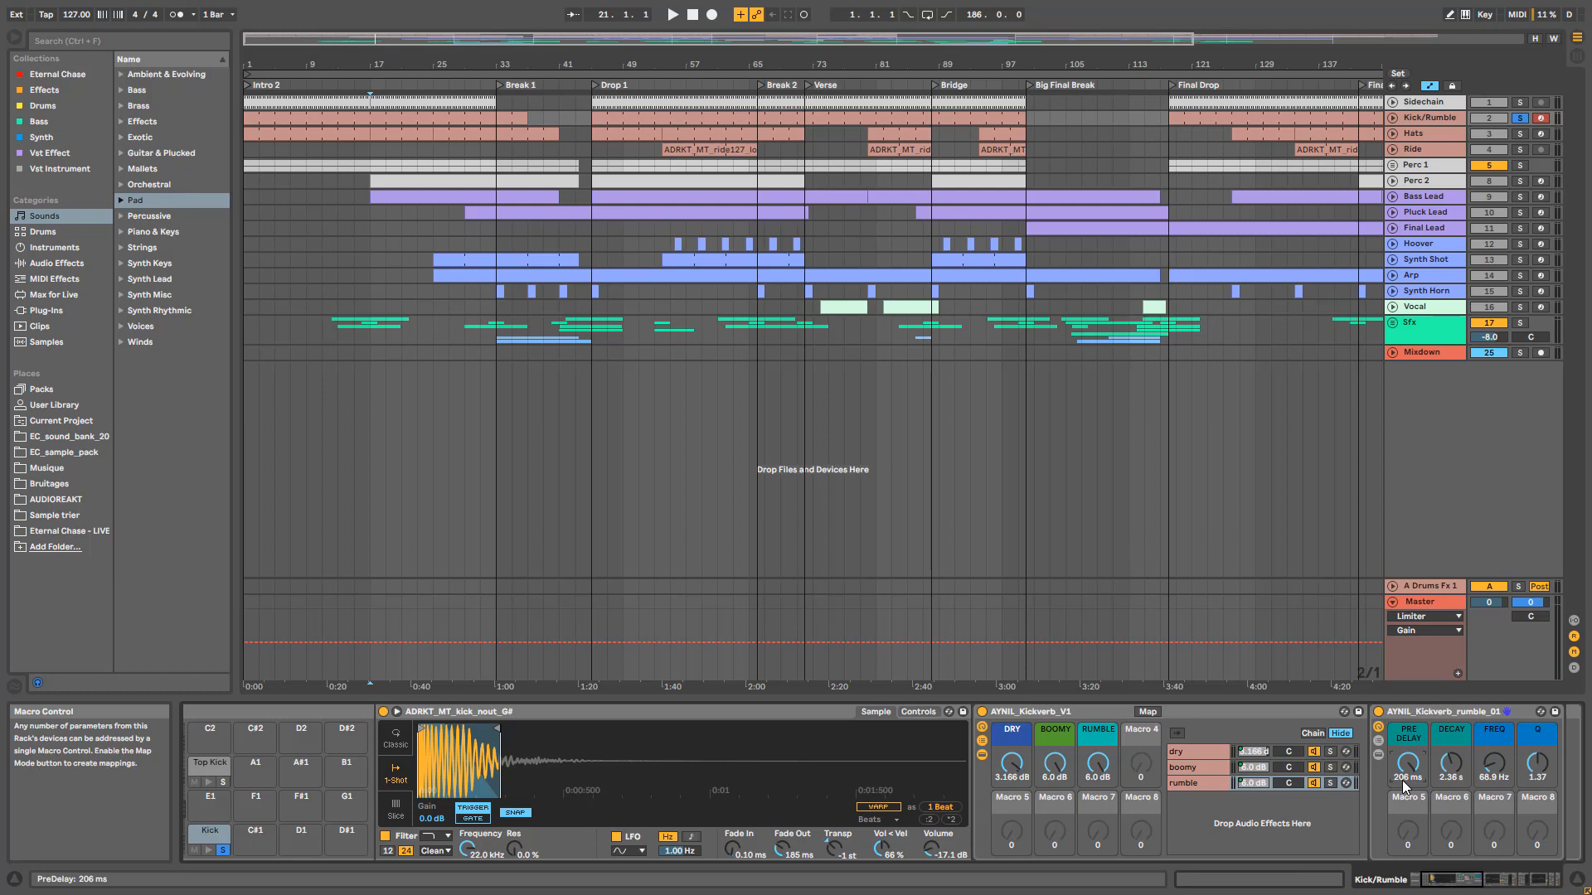
mouse_move(1402, 781)
left_mouse_down()
mouse_move(1406, 808)
mouse_move(1409, 773)
left_mouse_up()
key("space")
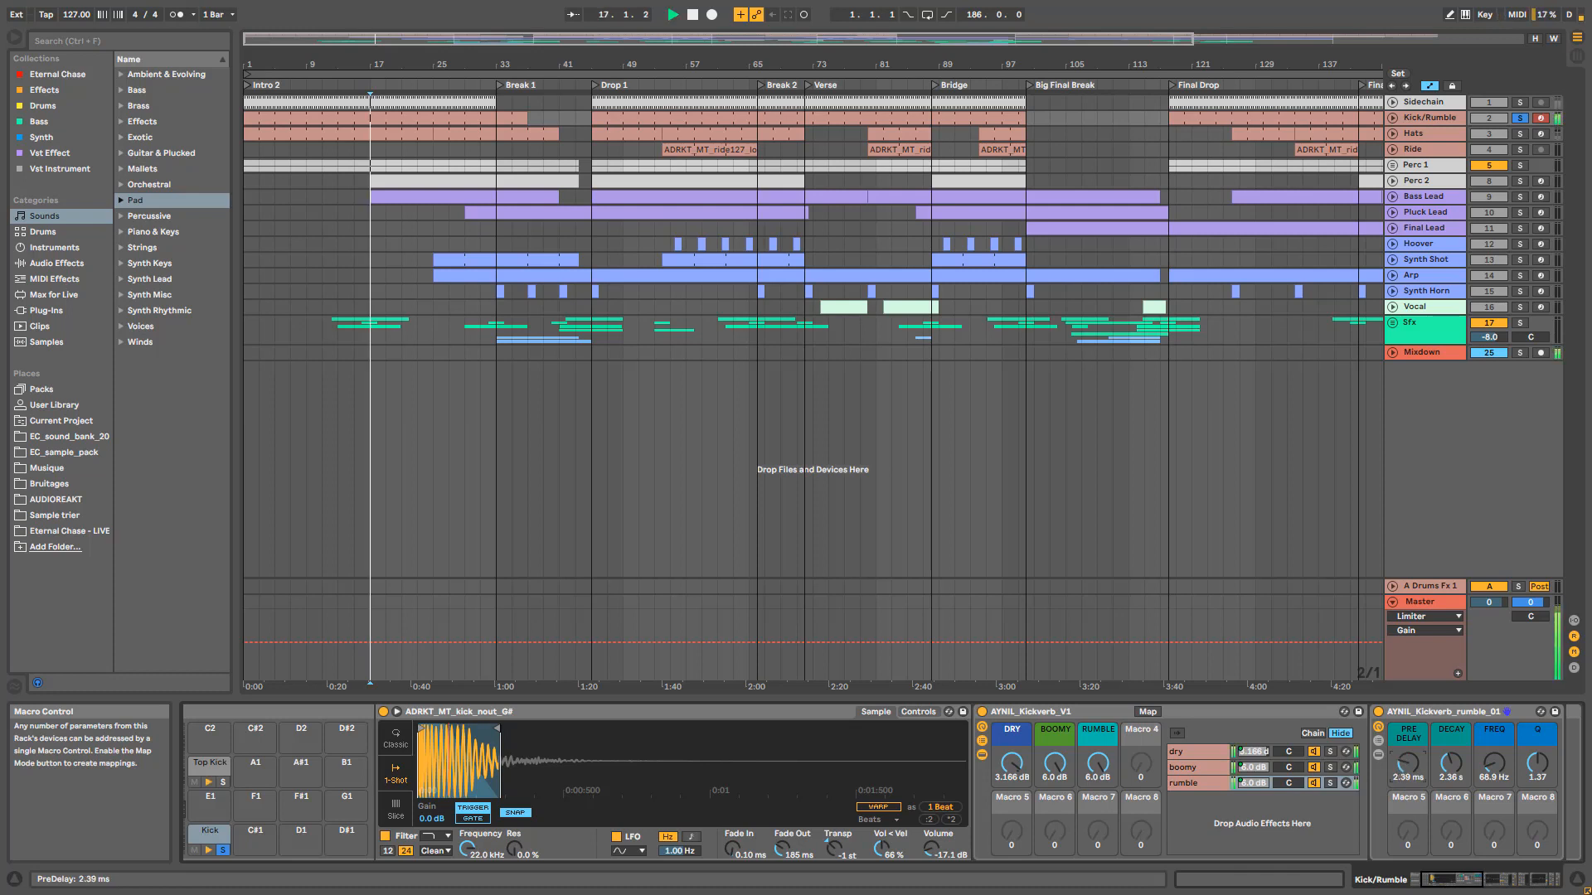
key("space")
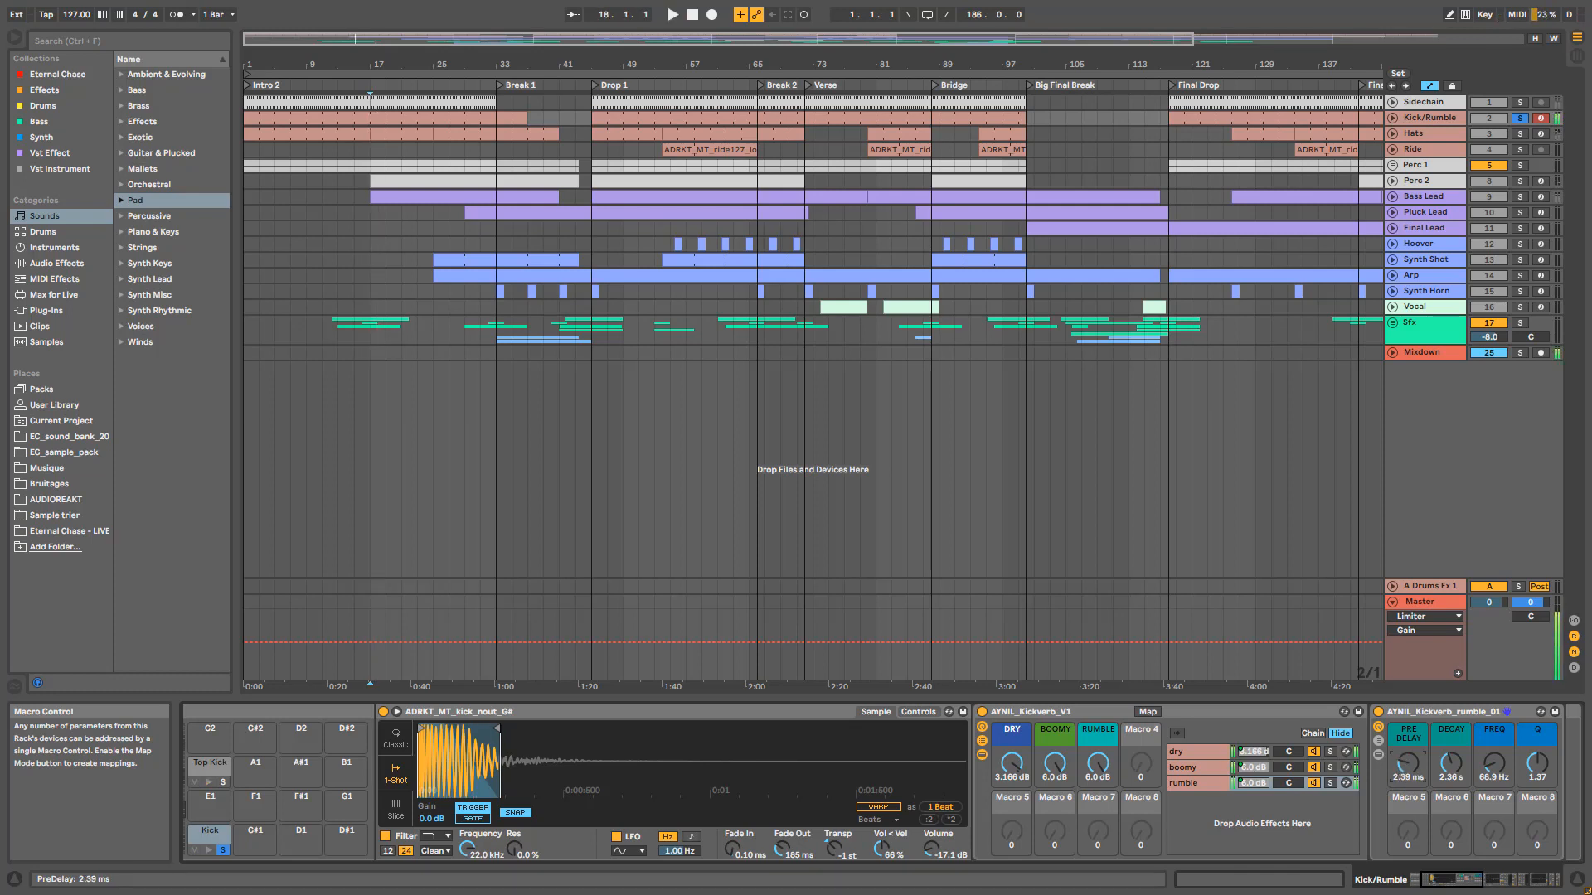
key("ctrl+z")
Step: Select filter band 2 in the EQ Eight following the Kickverb rack and play the kick to examine its spectrum
left_click_drag(1441, 880, 1455, 881)
left_click(707, 755)
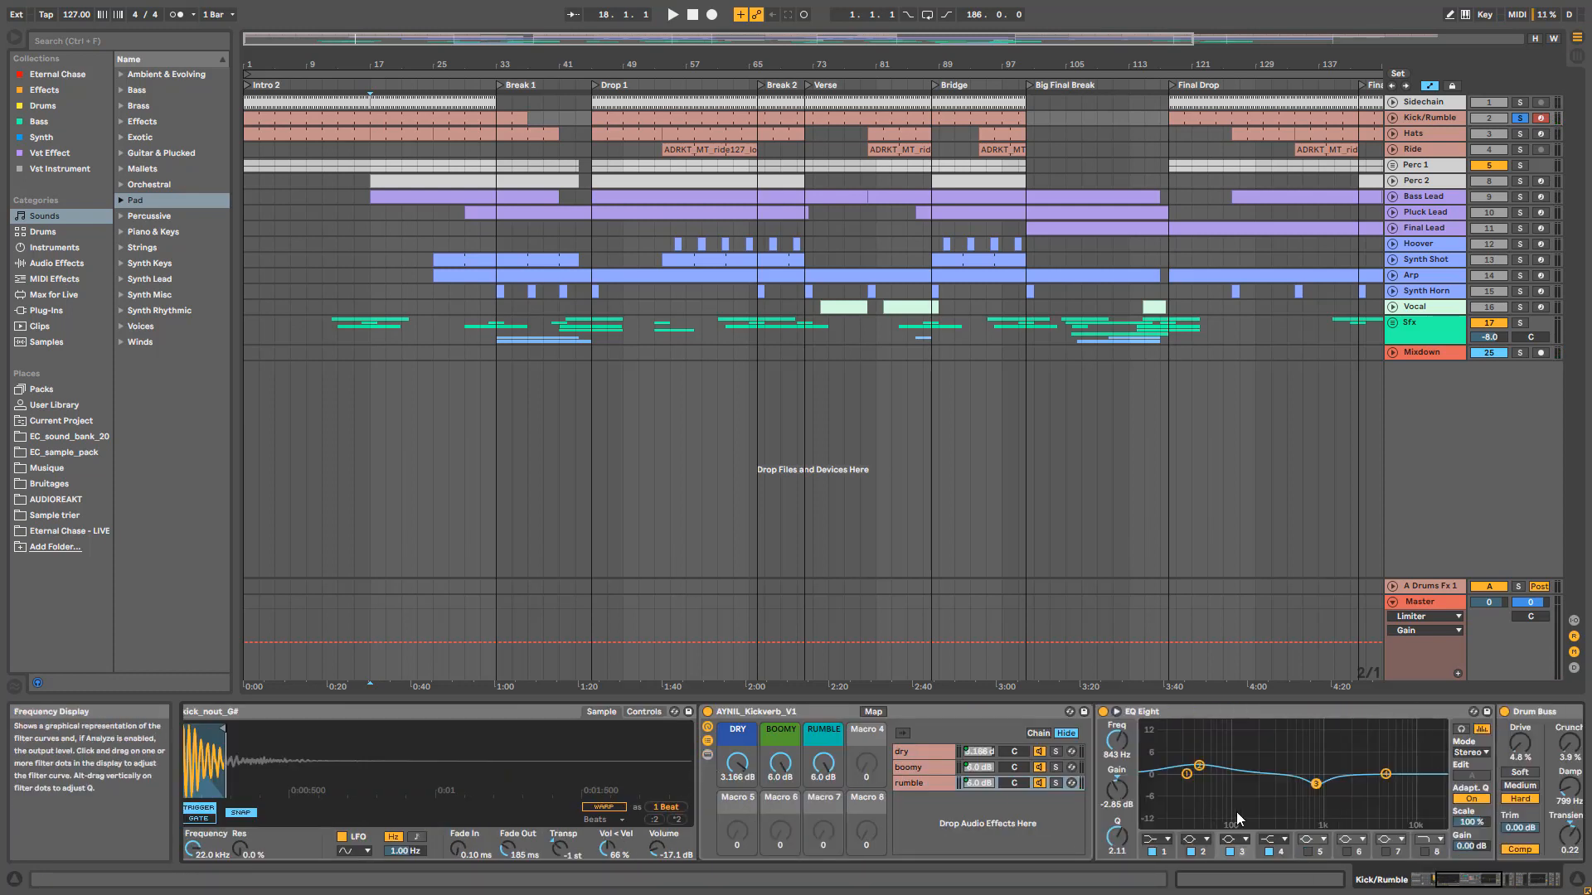
left_click_drag(1463, 878, 1465, 878)
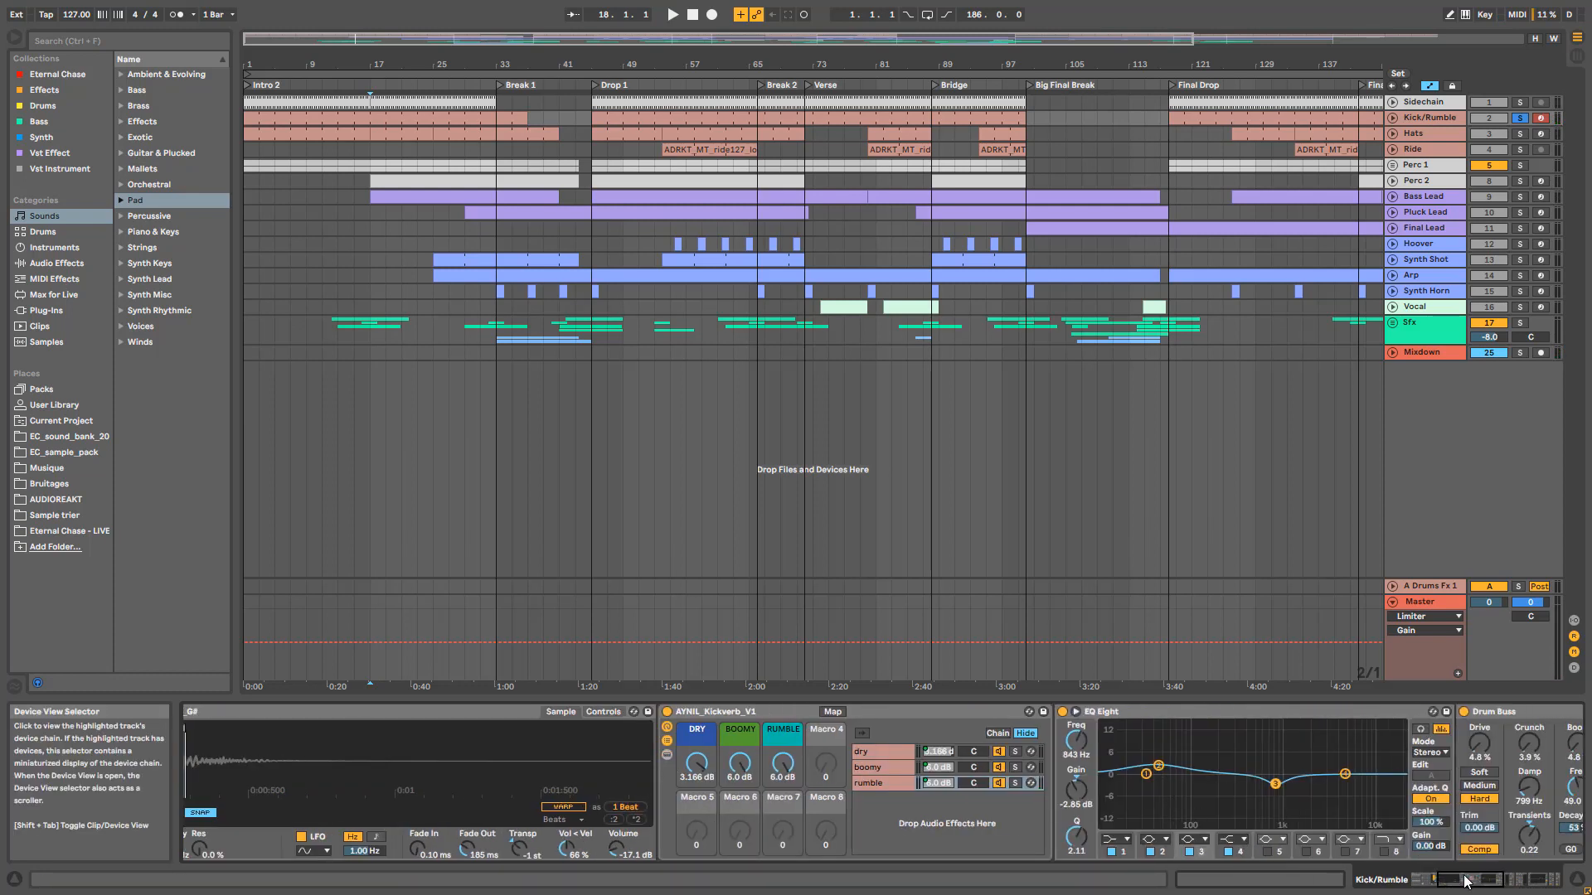
left_click(1159, 767)
key("space")
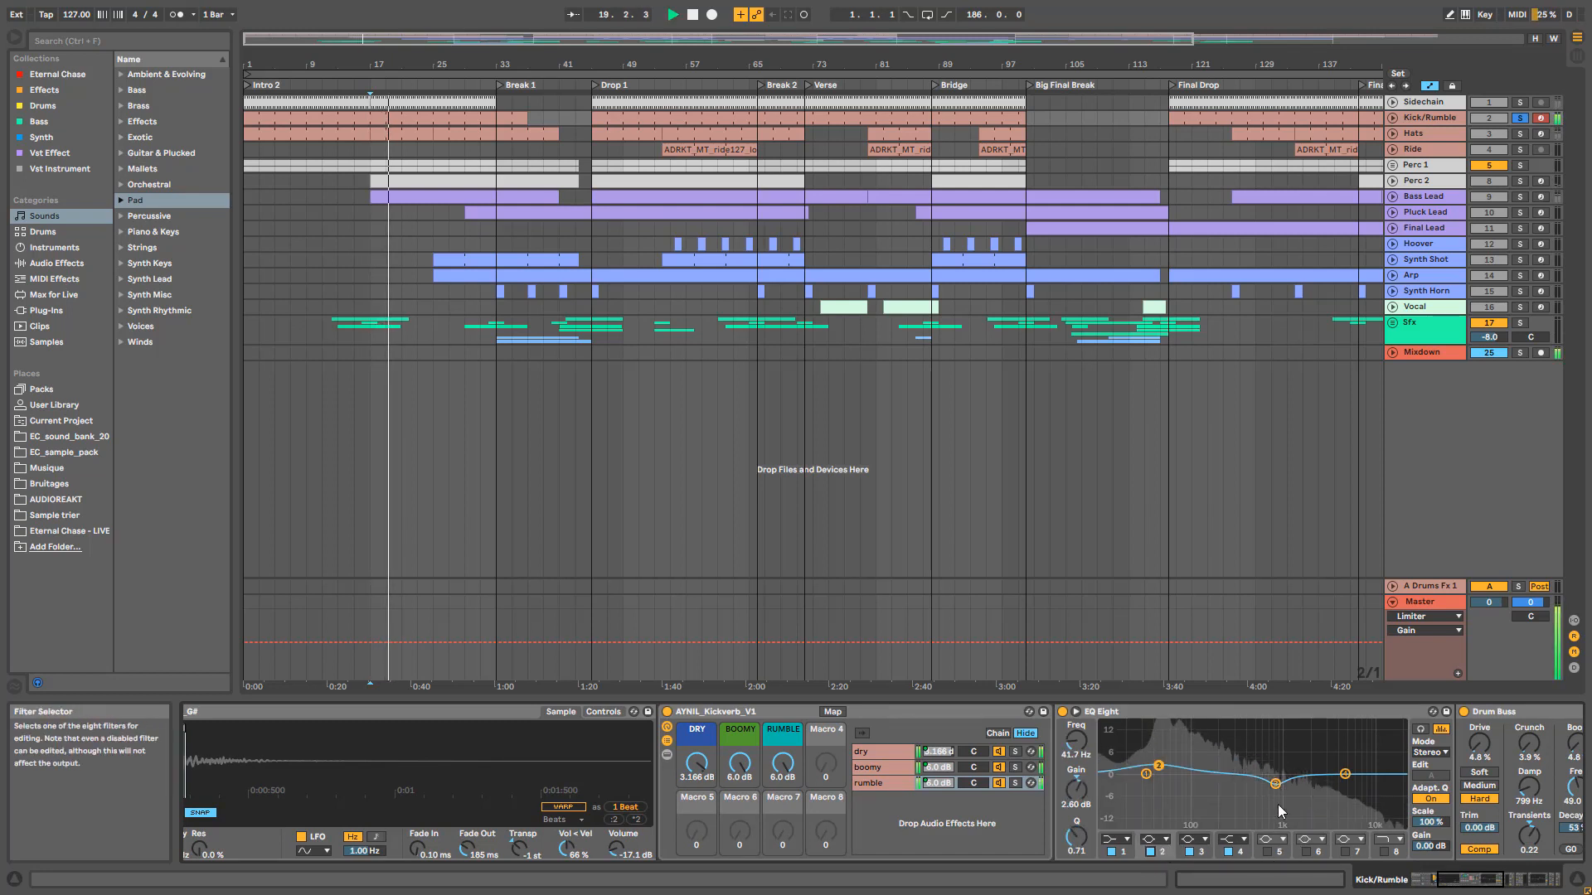
Step: Compare the kick with the EQ Eight's filter band 3 switched off and on, and stop playback
left_click(1188, 853)
key("space")
key("space")
left_click(1189, 852)
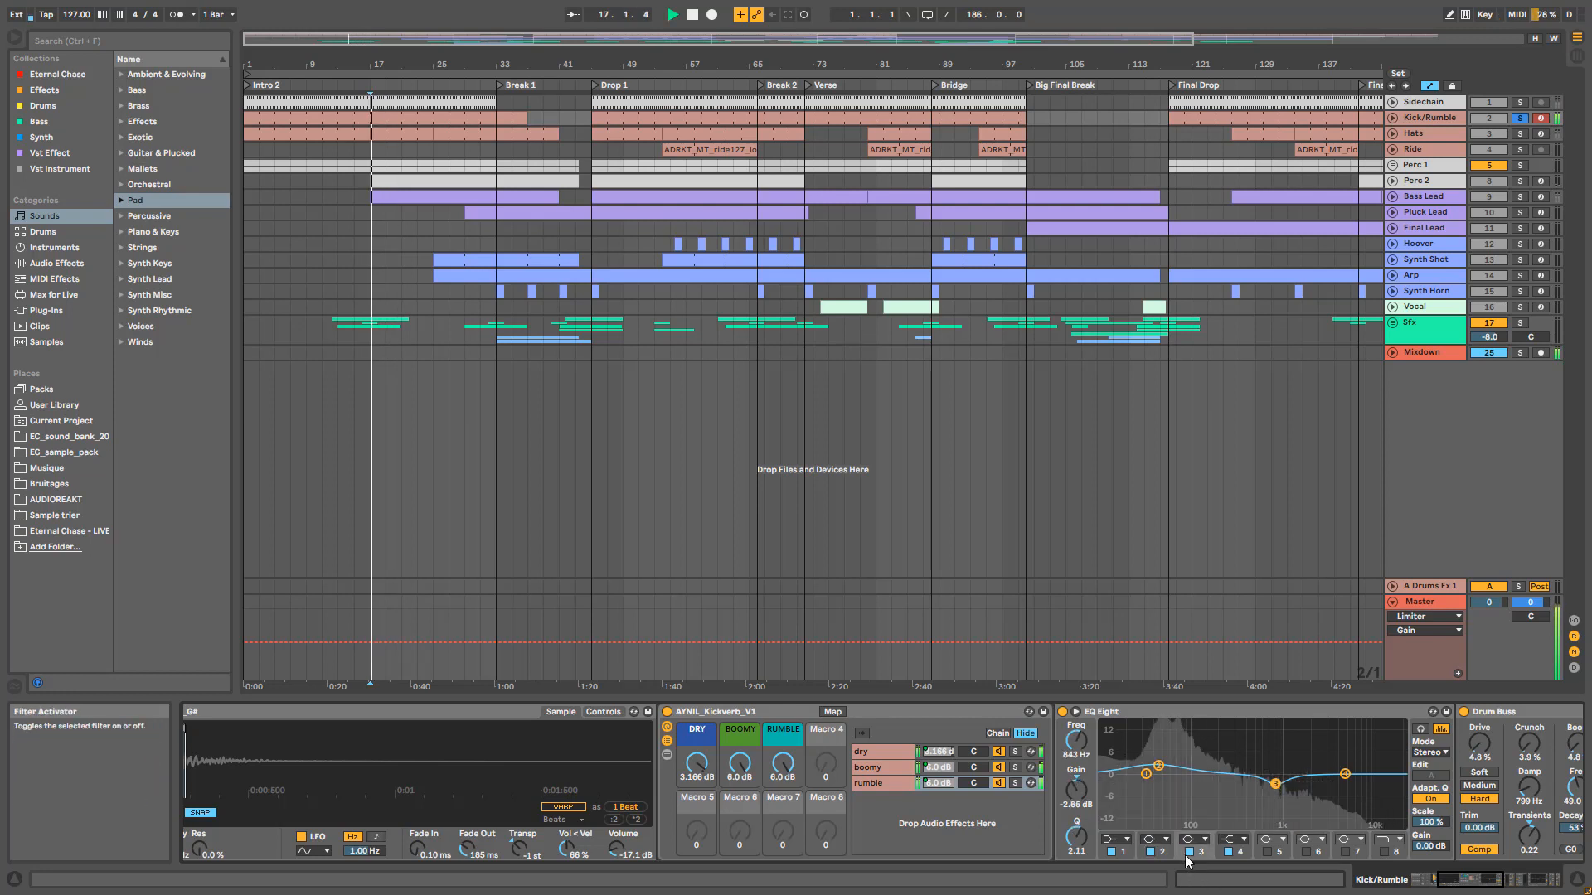
left_click(1189, 852)
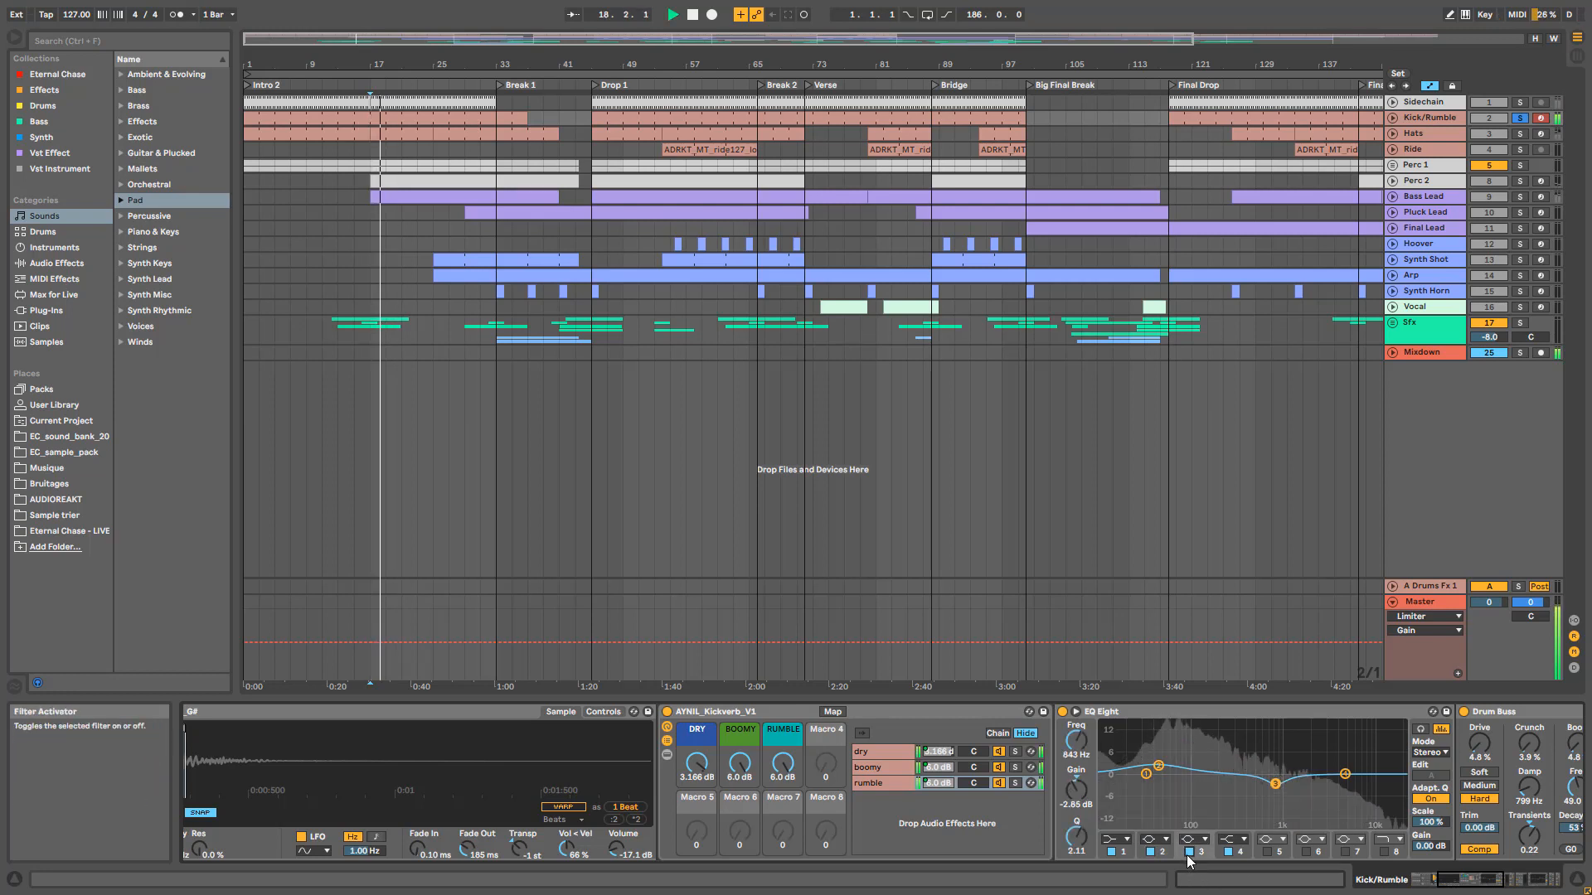
key("space")
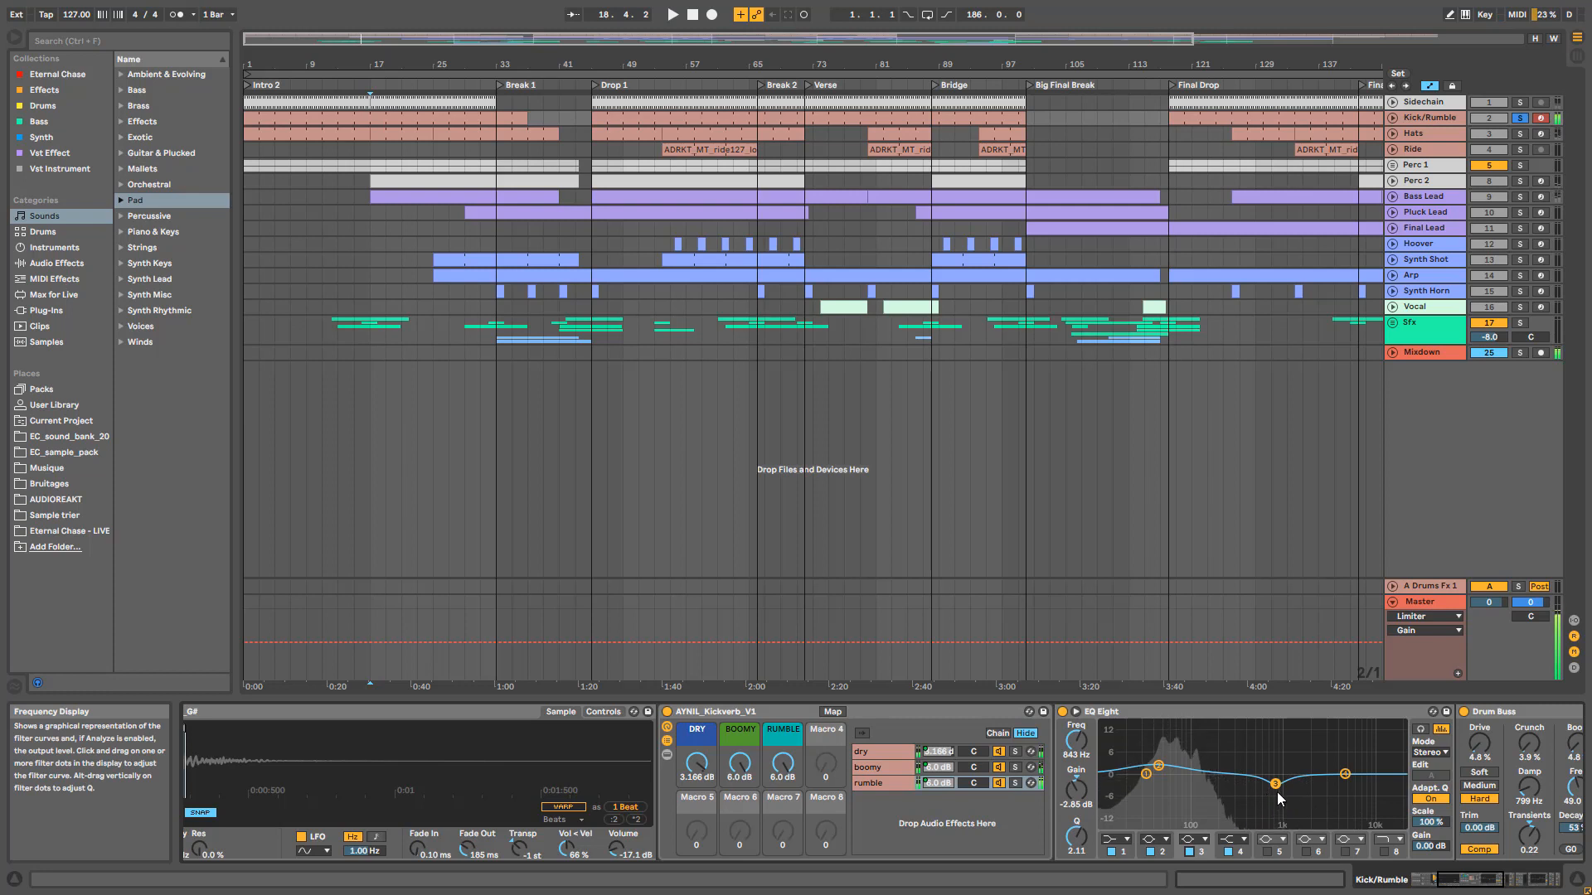
Step: Try turning down the Crunch amount on the Drum Buss after the EQ Eight during playback, and undo it
left_click(1452, 882)
left_click(1220, 714)
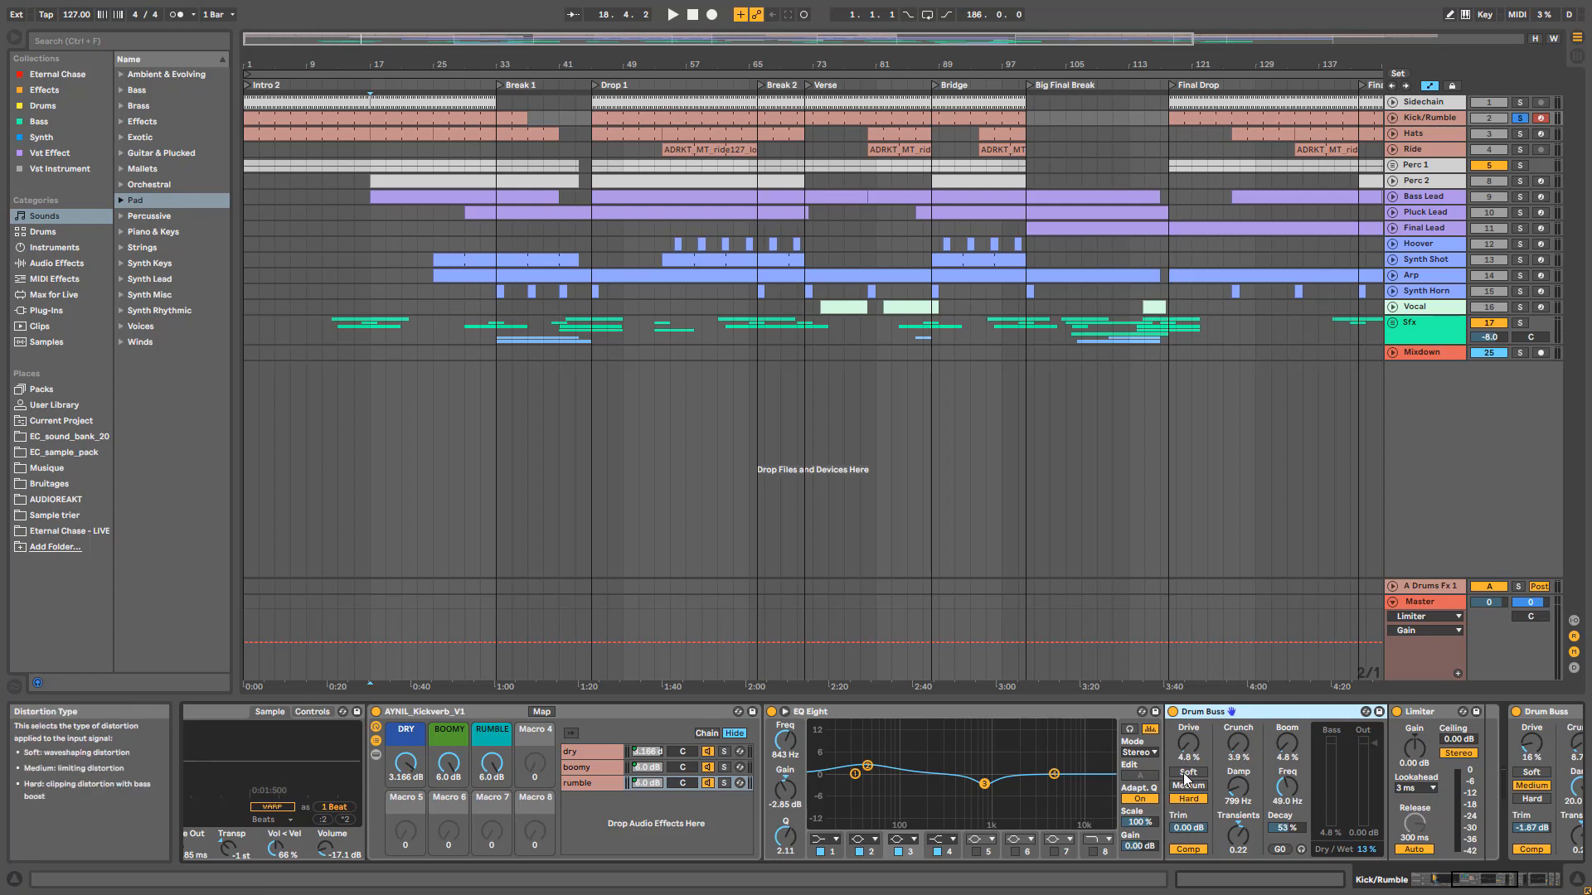
key("space")
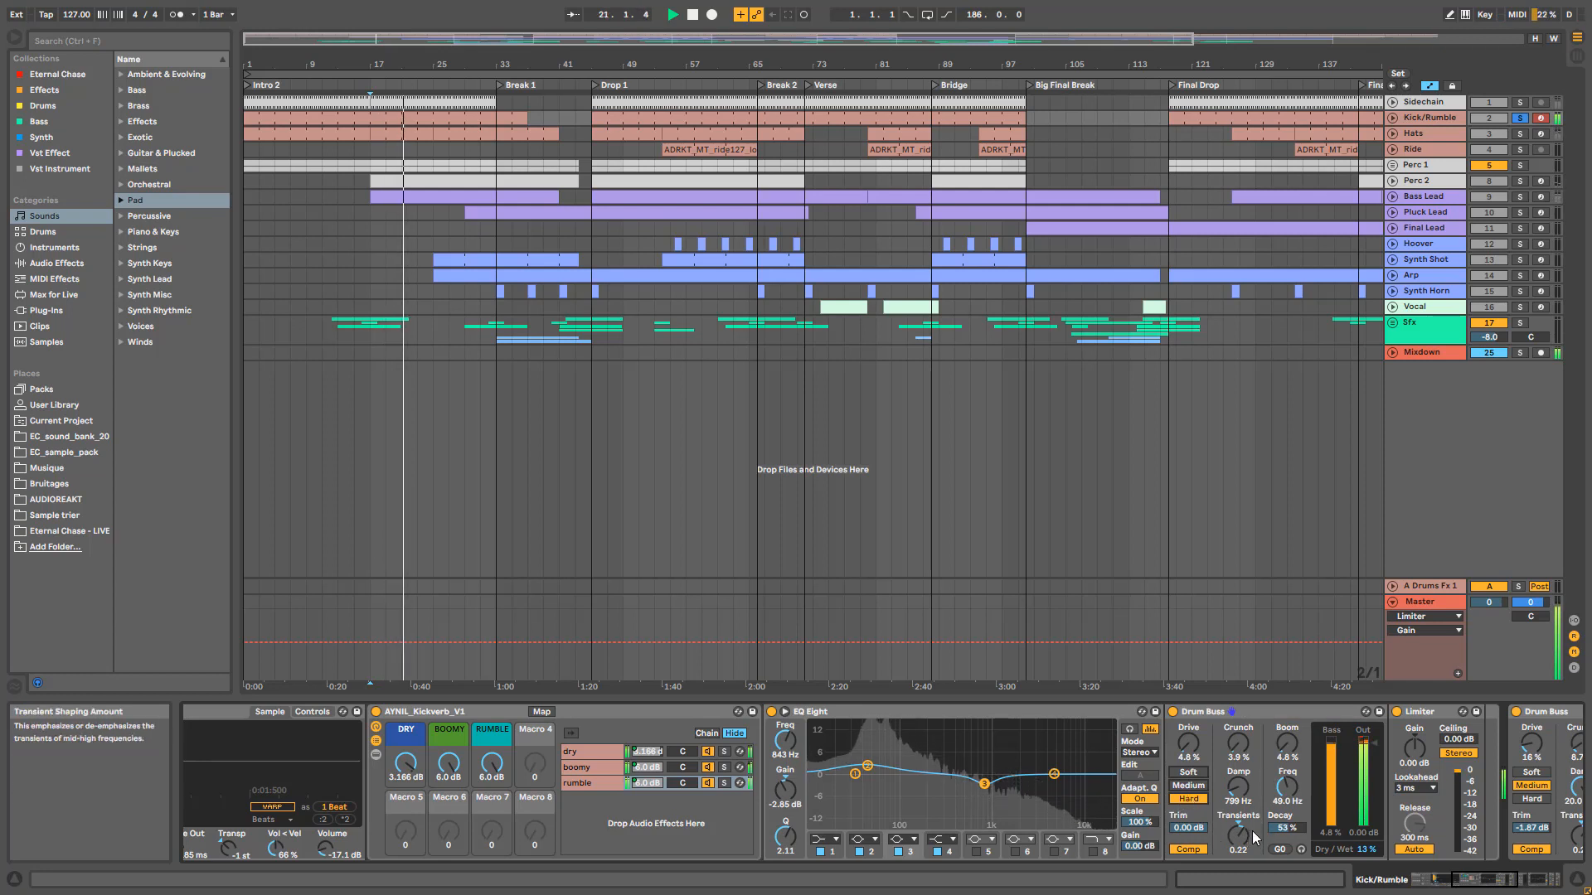
left_click_drag(1237, 757, 1238, 791)
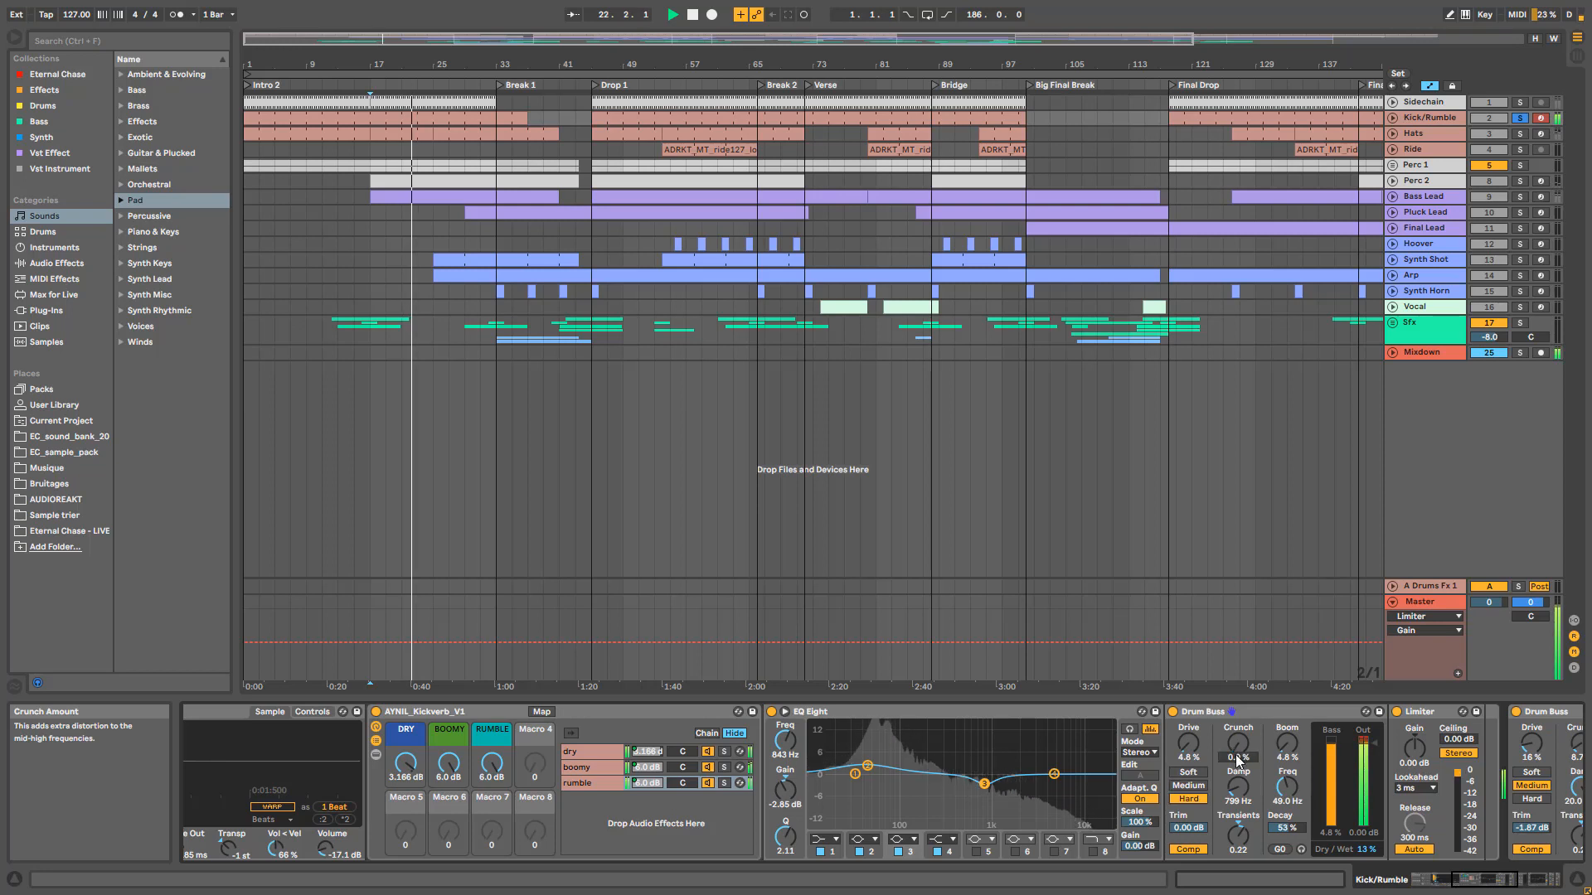
key("ctrl+z")
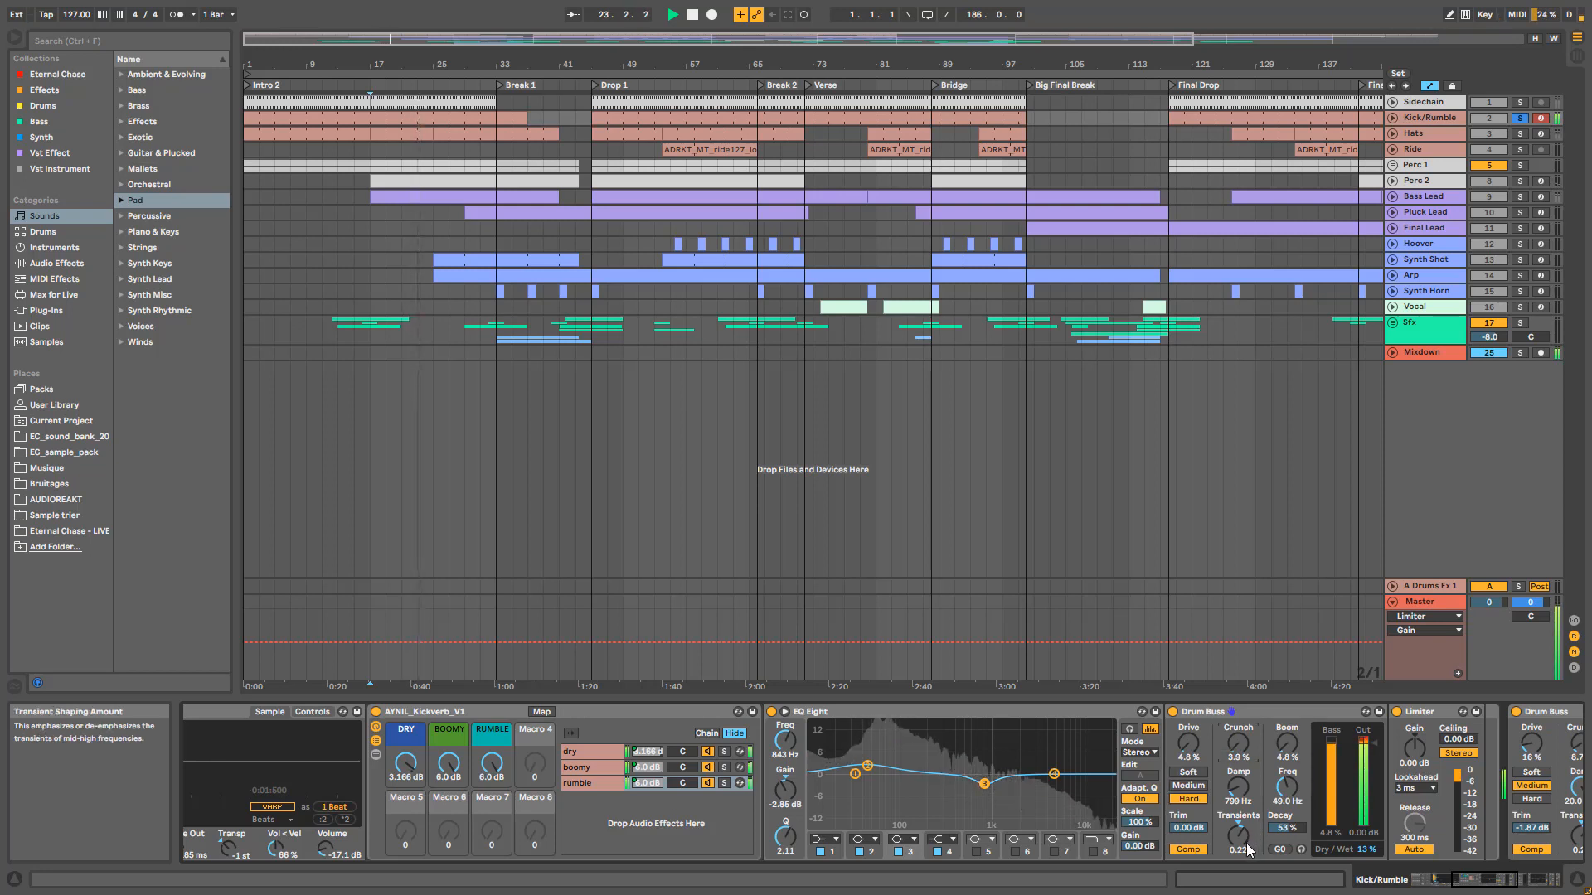
Step: Try resetting the Transients amount on the Drum Buss after the Kickverb rack during playback, and undo it
double_click(1235, 844)
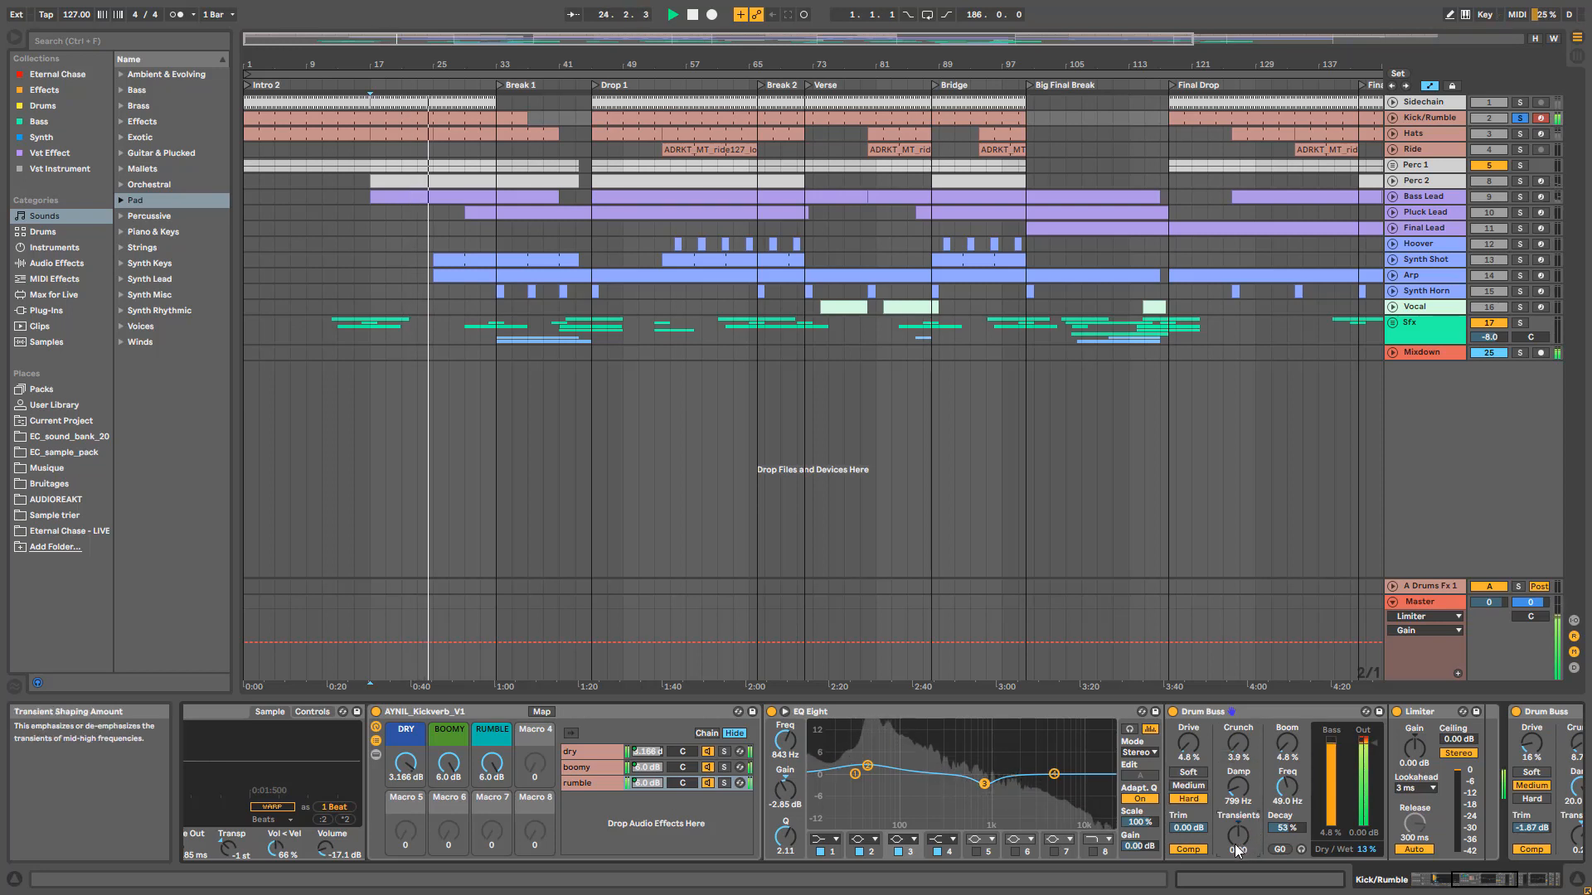
key("space")
key("space")
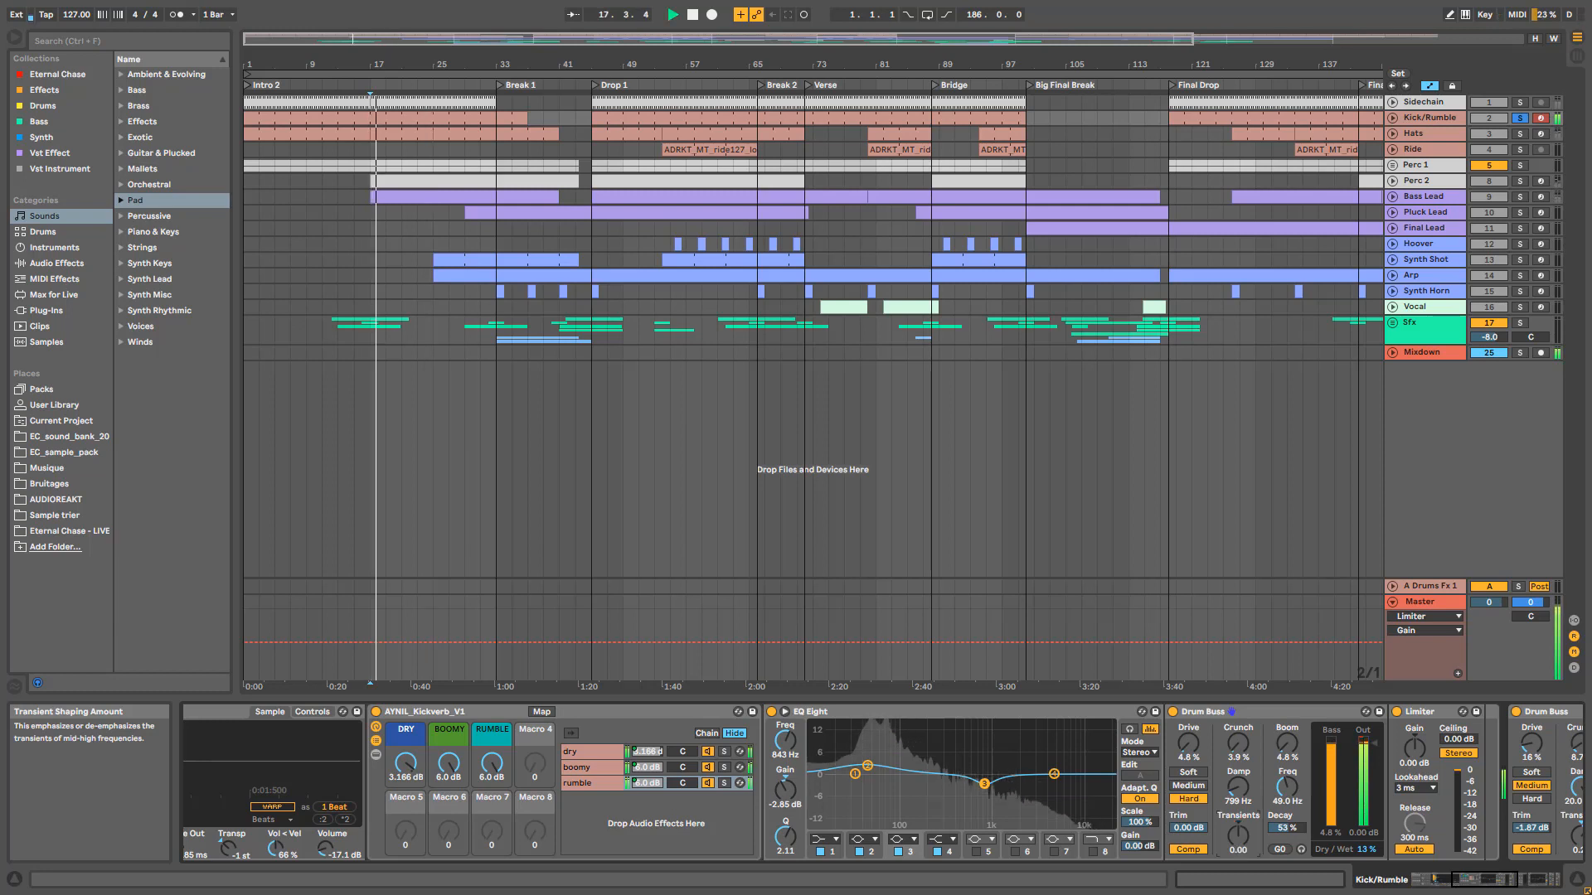
key("ctrl+z")
key("space")
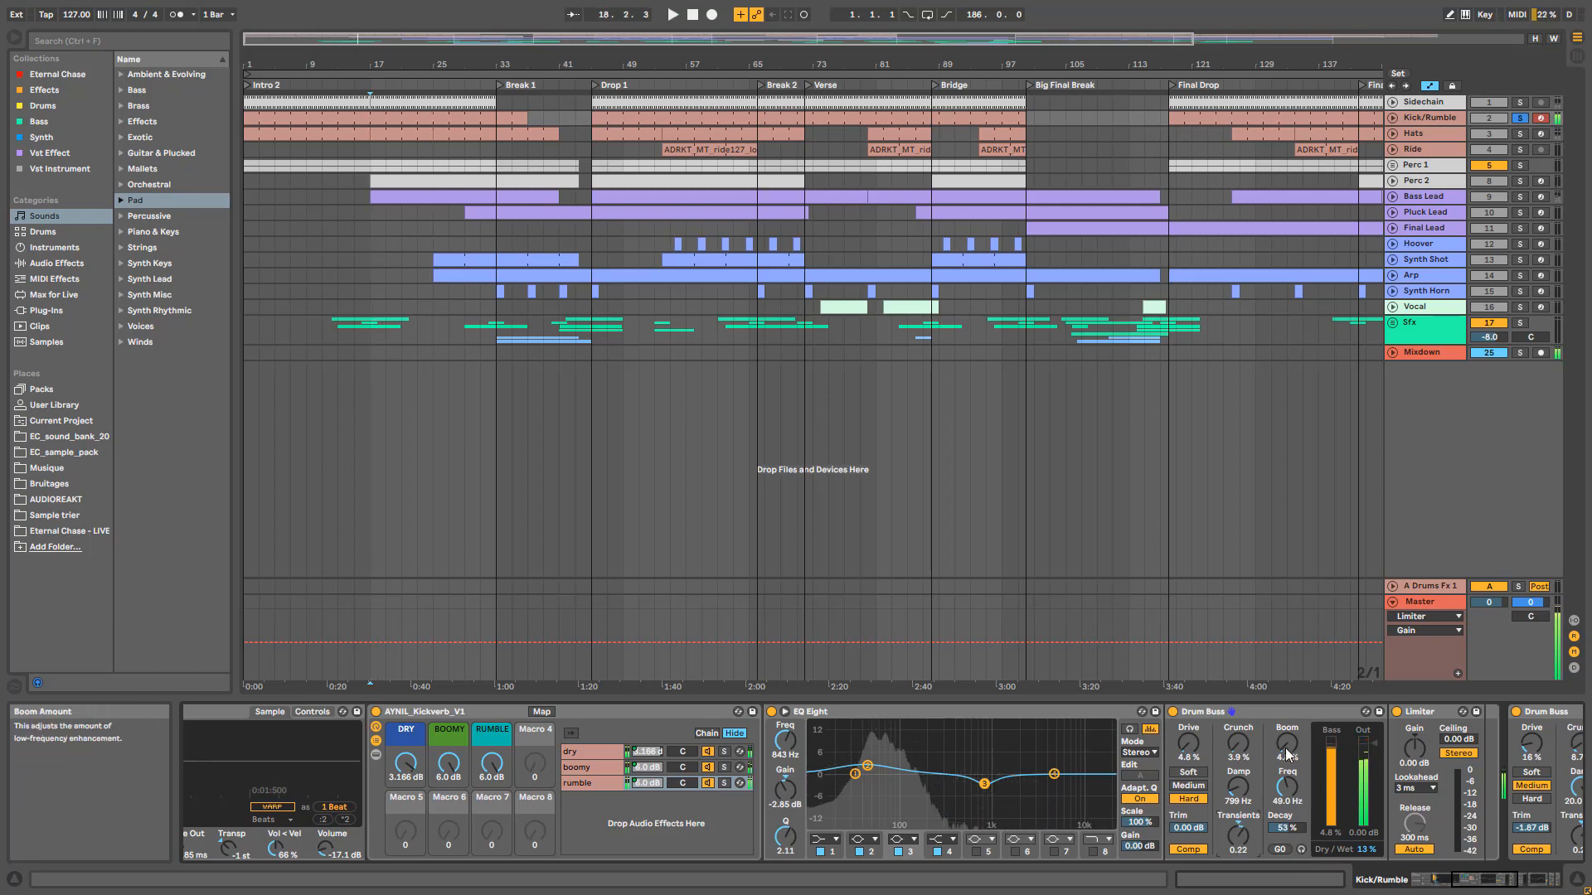
Step: Try the same Drum Buss with its Boom amount at 0.0 % during playback, and undo it
key("space")
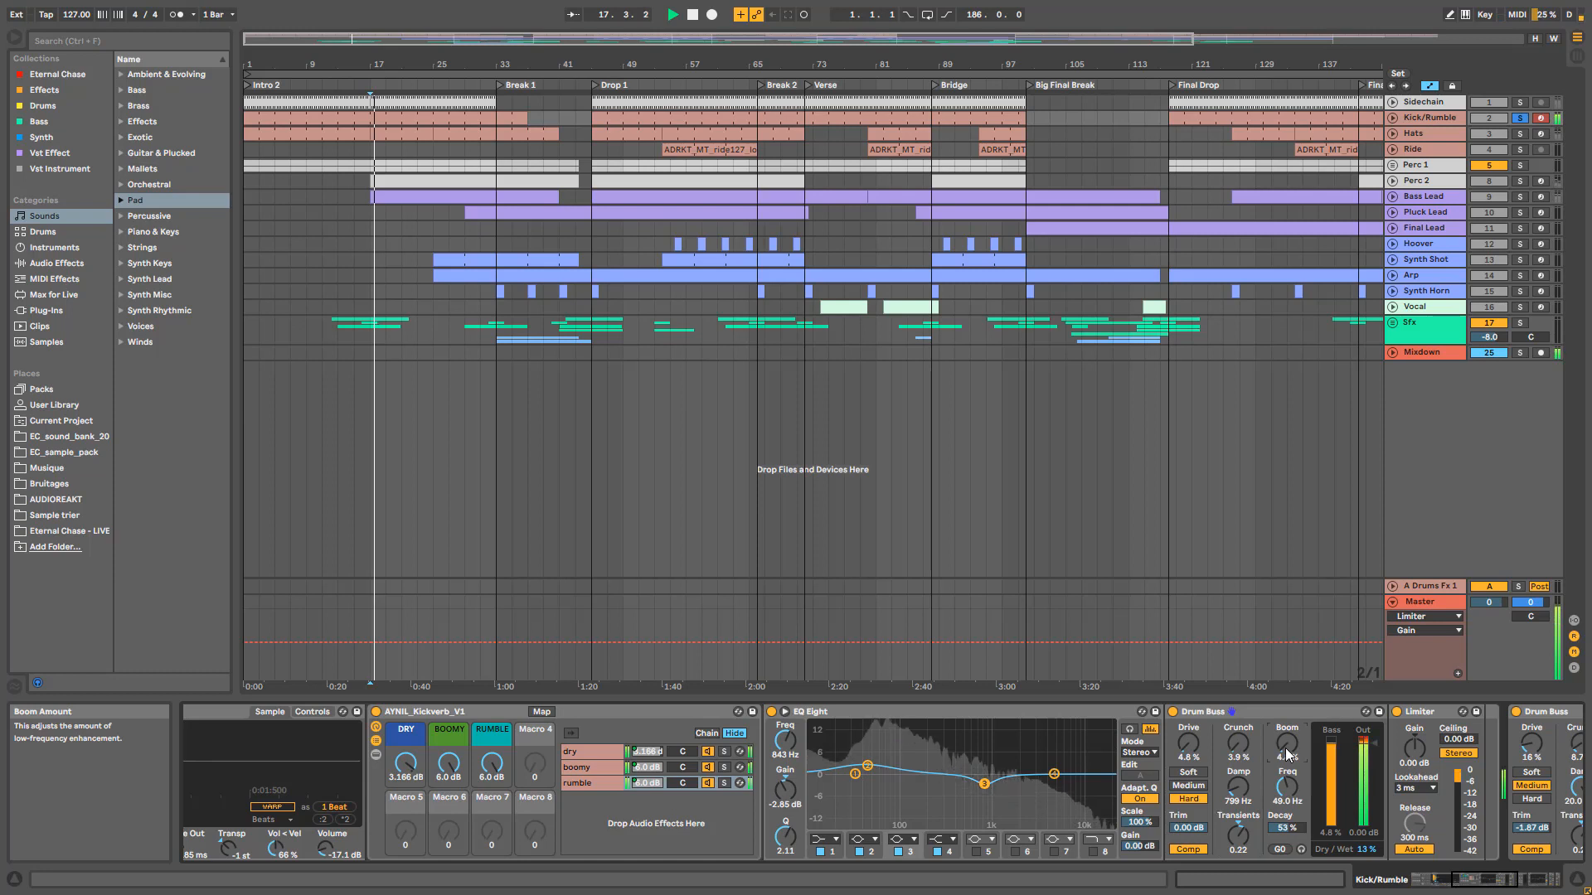
double_click(1287, 746)
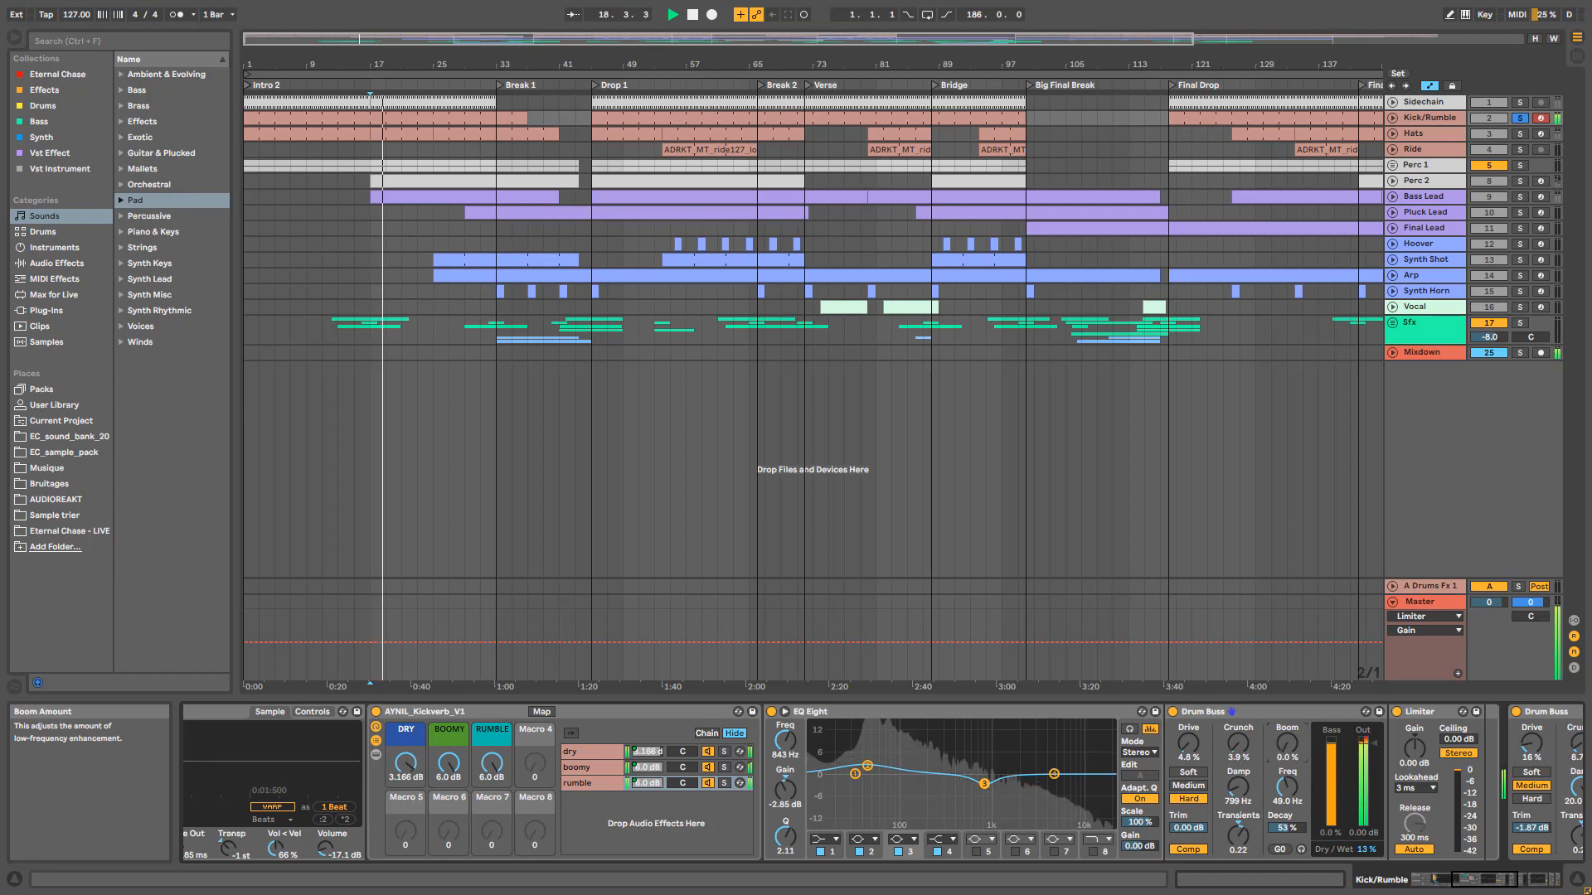
key("ctrl+z")
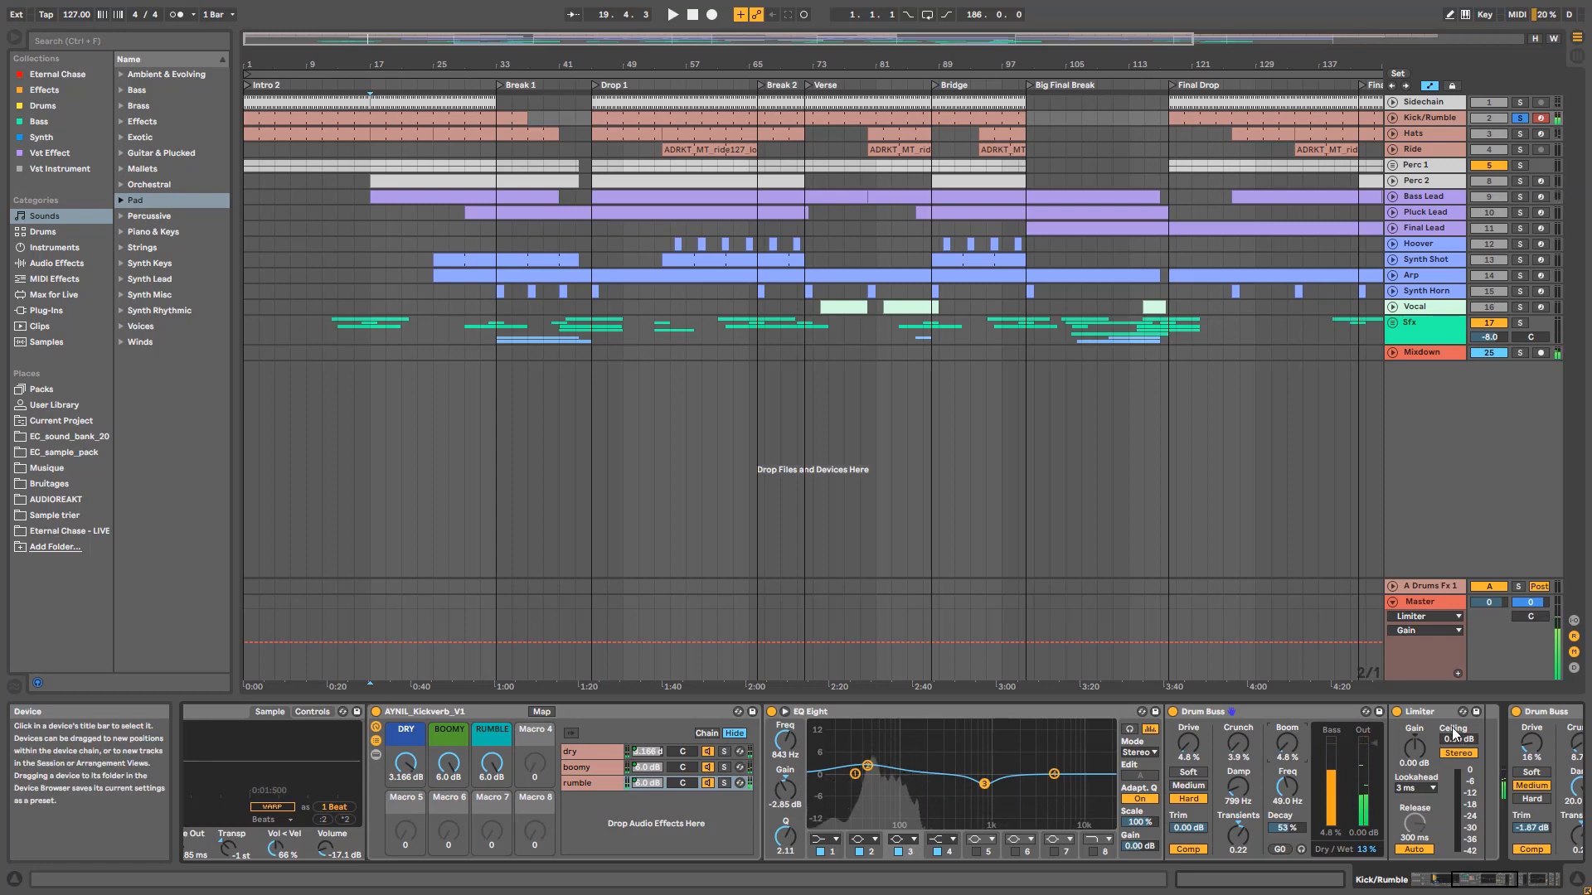
Step: Solo the Drum Rack's Top Kick pad instead of the Kick pad, show its devices, and play it
scroll(572, 798, "left", 5)
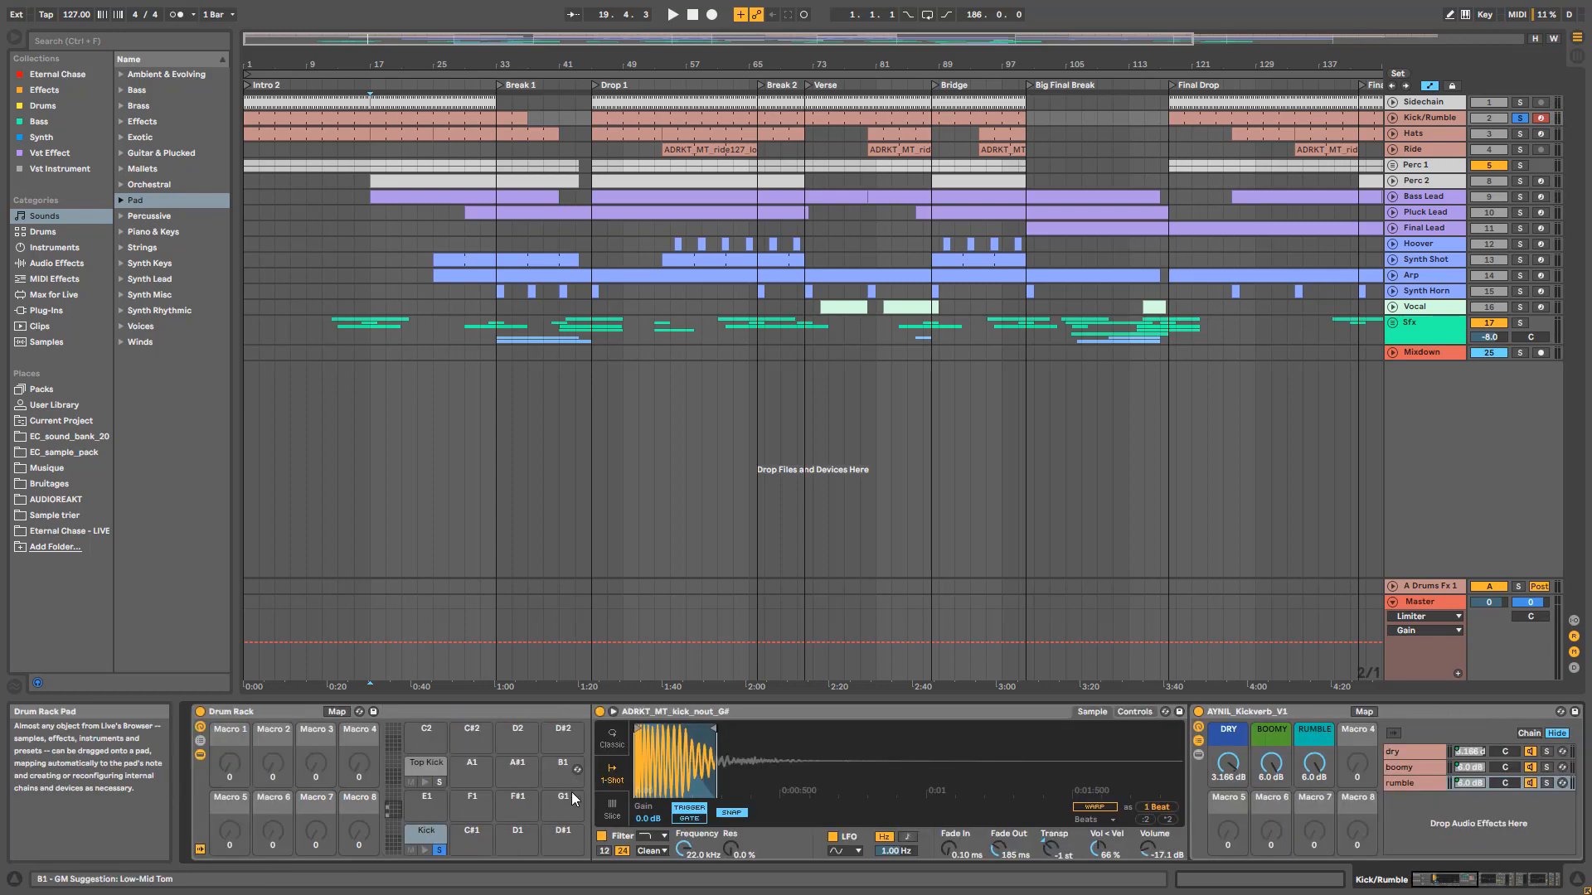
left_click(441, 850)
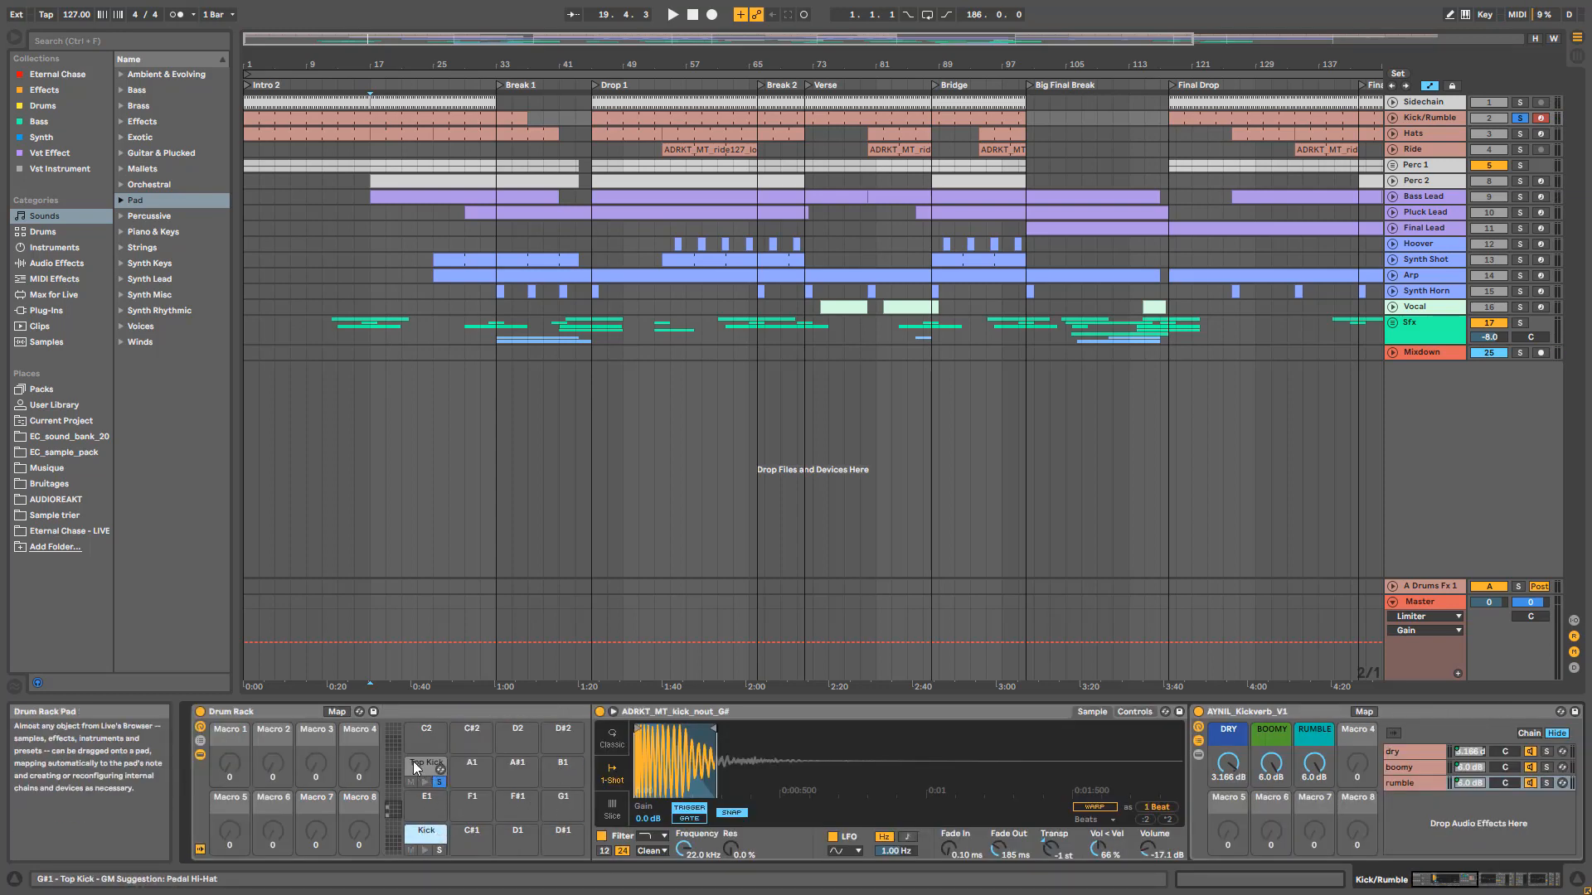
left_click(413, 761)
left_click(440, 782)
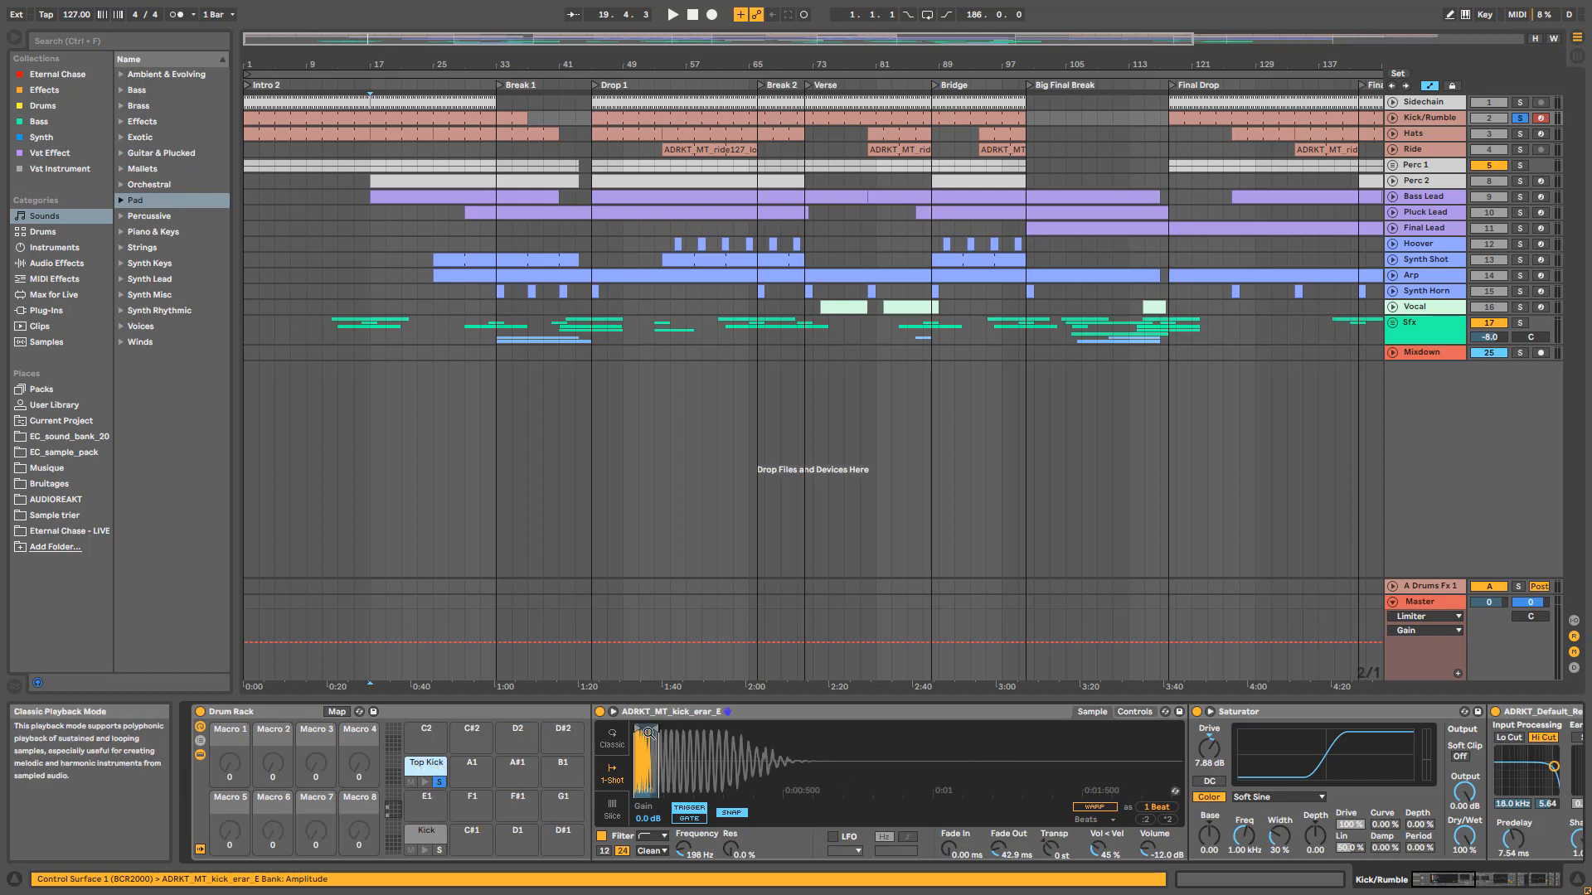
key("space")
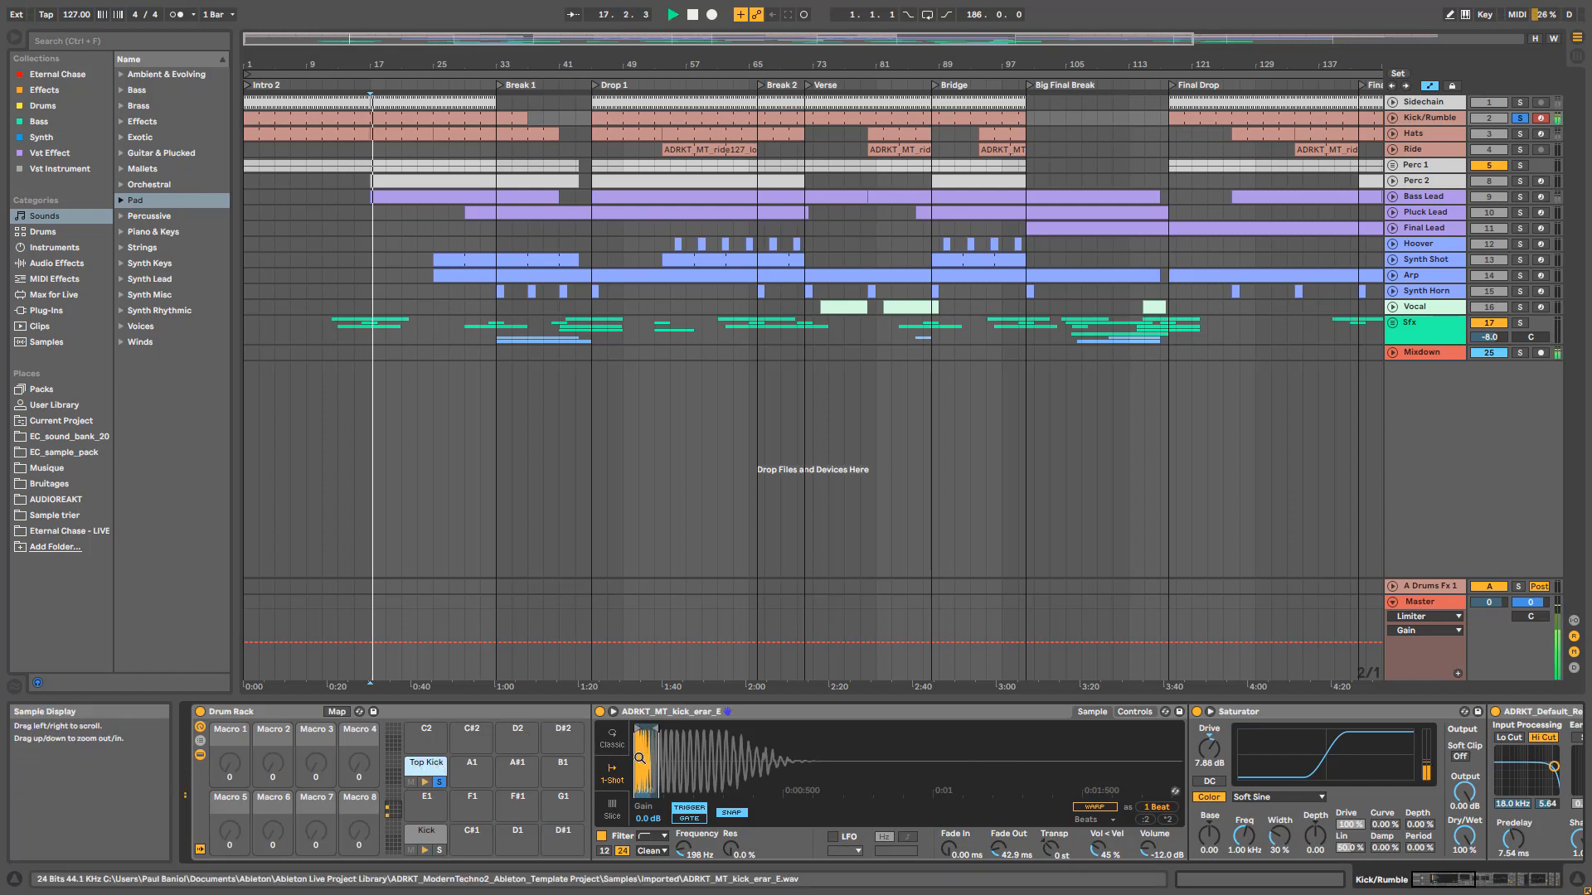
Step: Switch off the Top Kick's ADRKT_Default_Reverb and Saturator, and compare the sample with its Simpler filter off and on
left_click(1495, 712)
left_click(1197, 711)
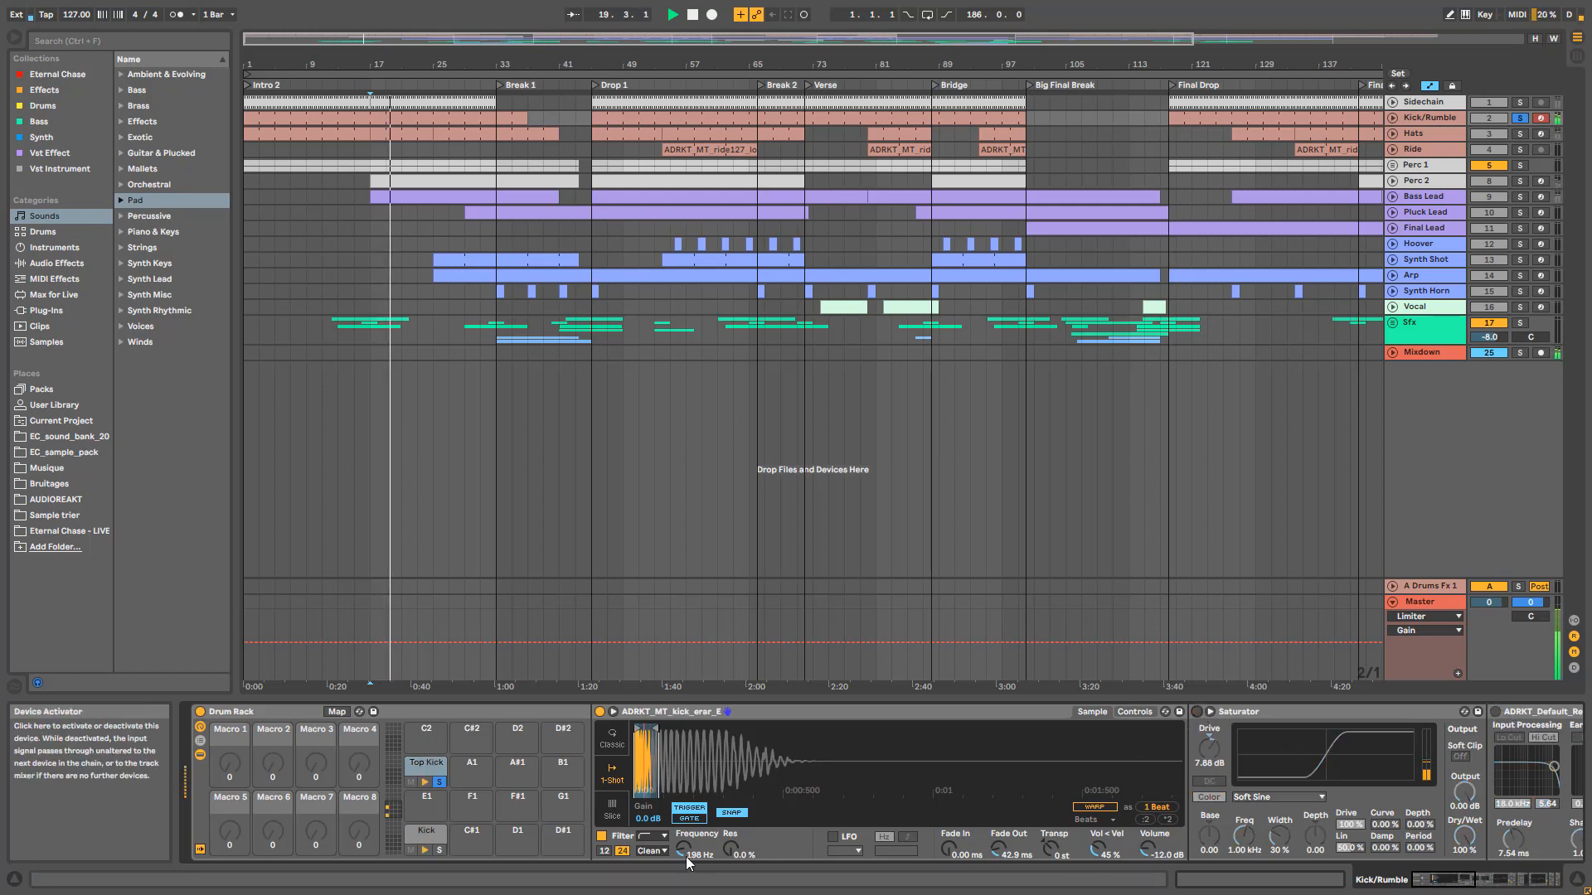
left_click(601, 836)
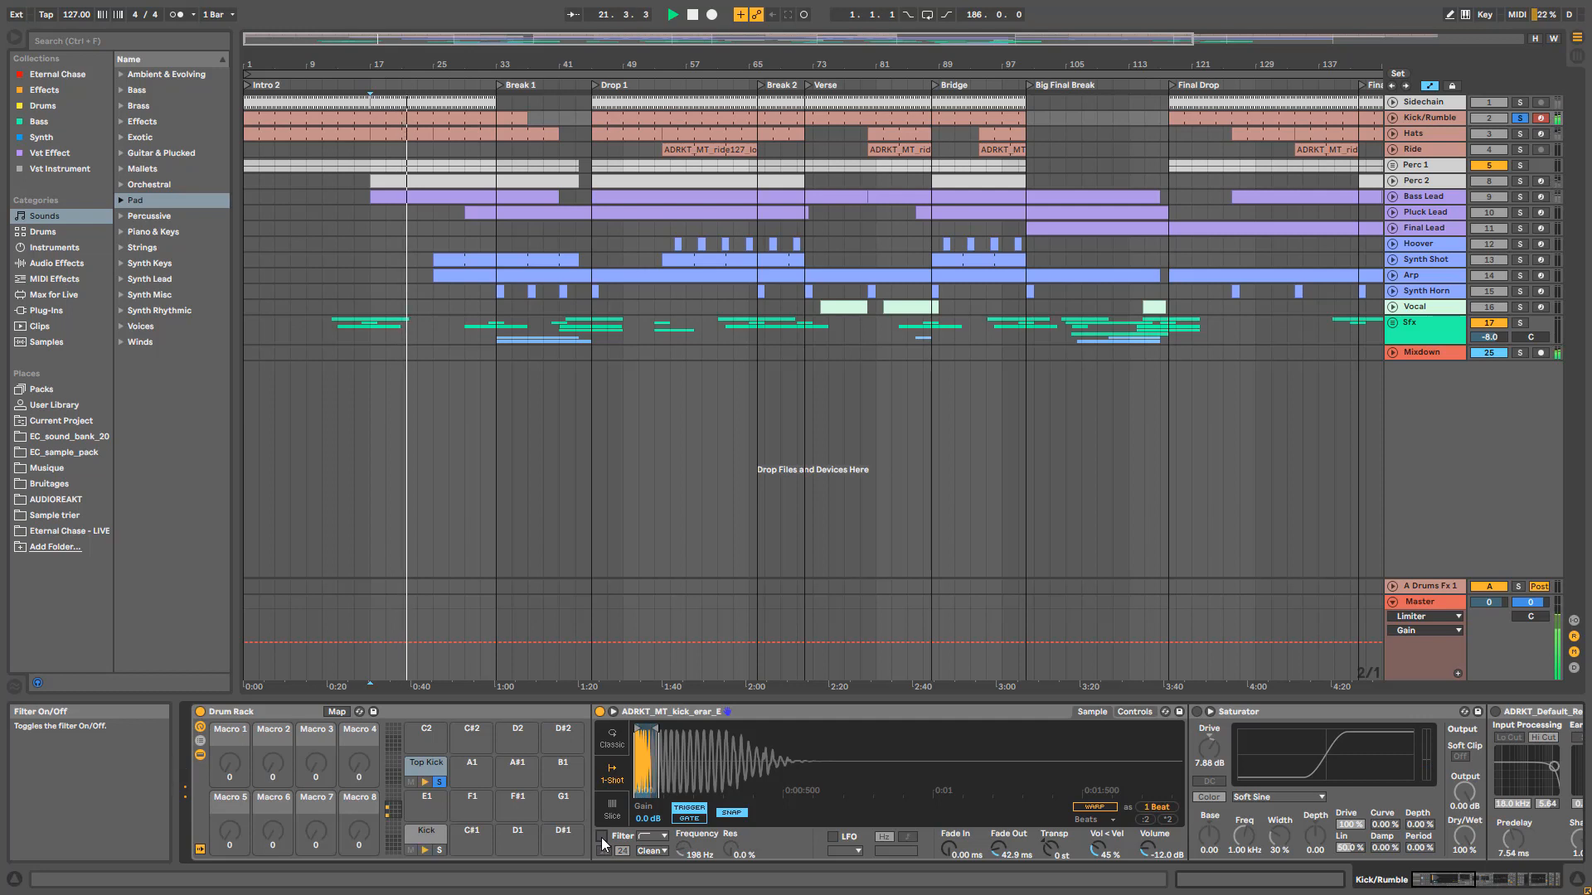
left_click(601, 837)
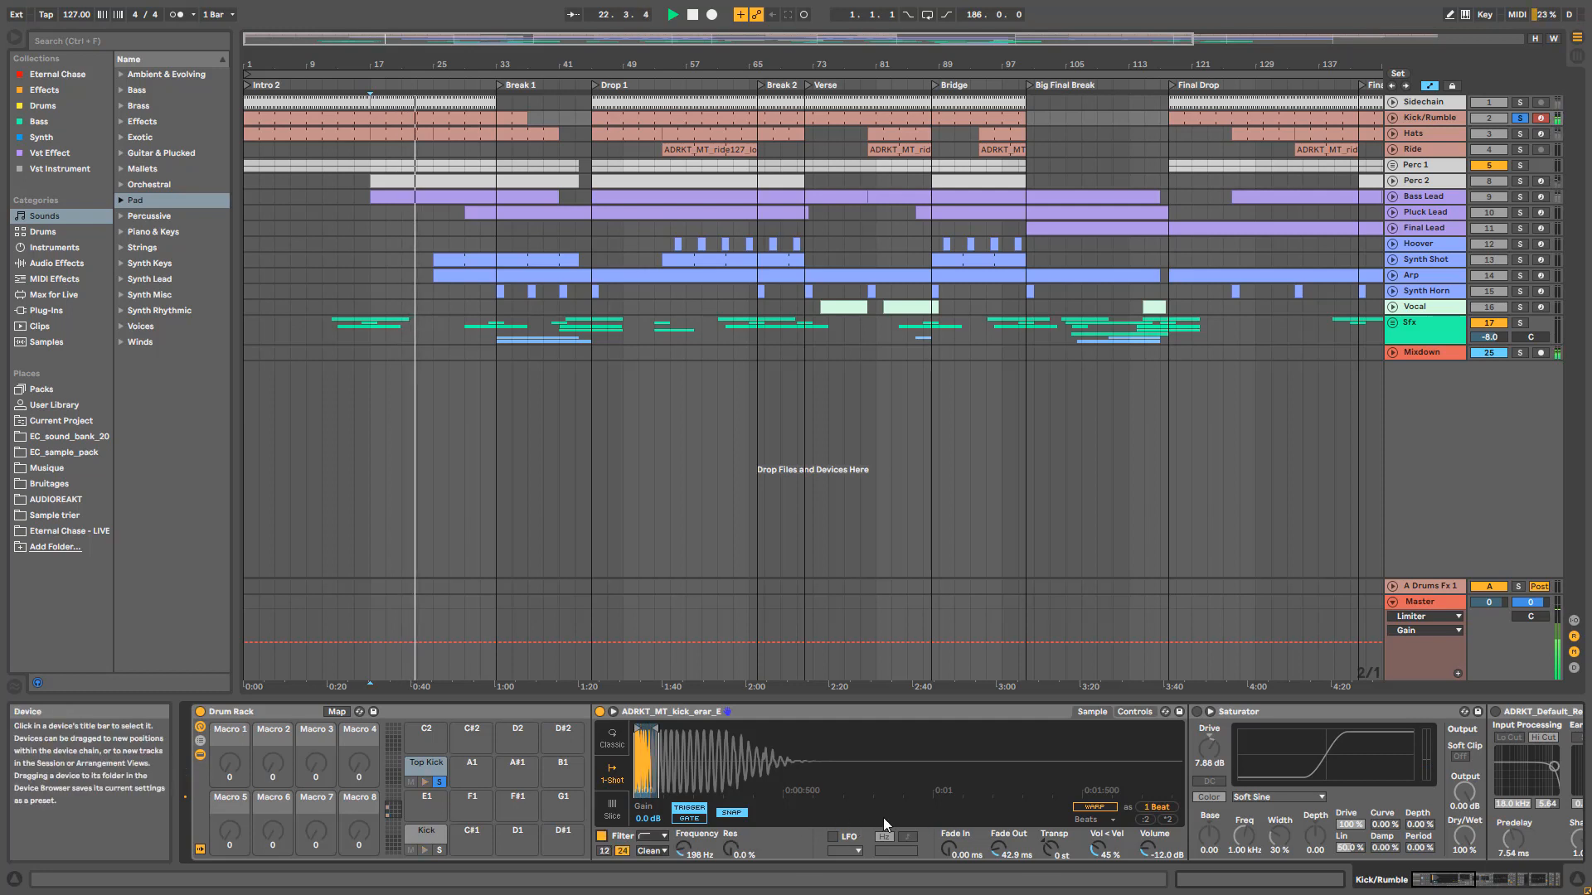
Step: Switch the Top Kick's Saturator and ADRKT_Default_Reverb back on and play the layer
left_click(1197, 711)
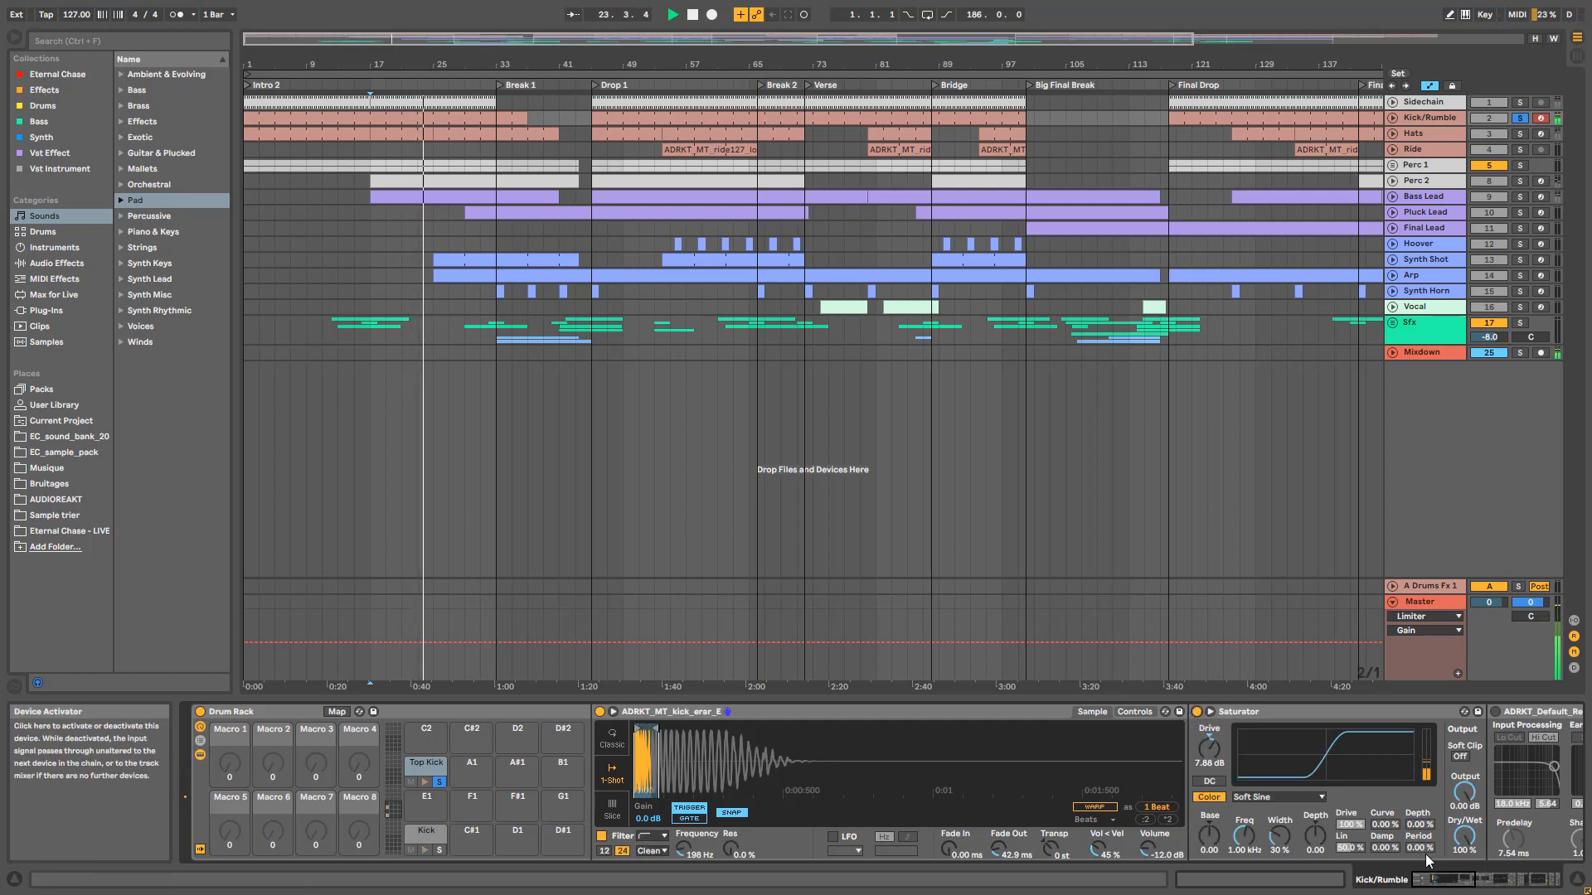
left_click_drag(1437, 883, 1443, 884)
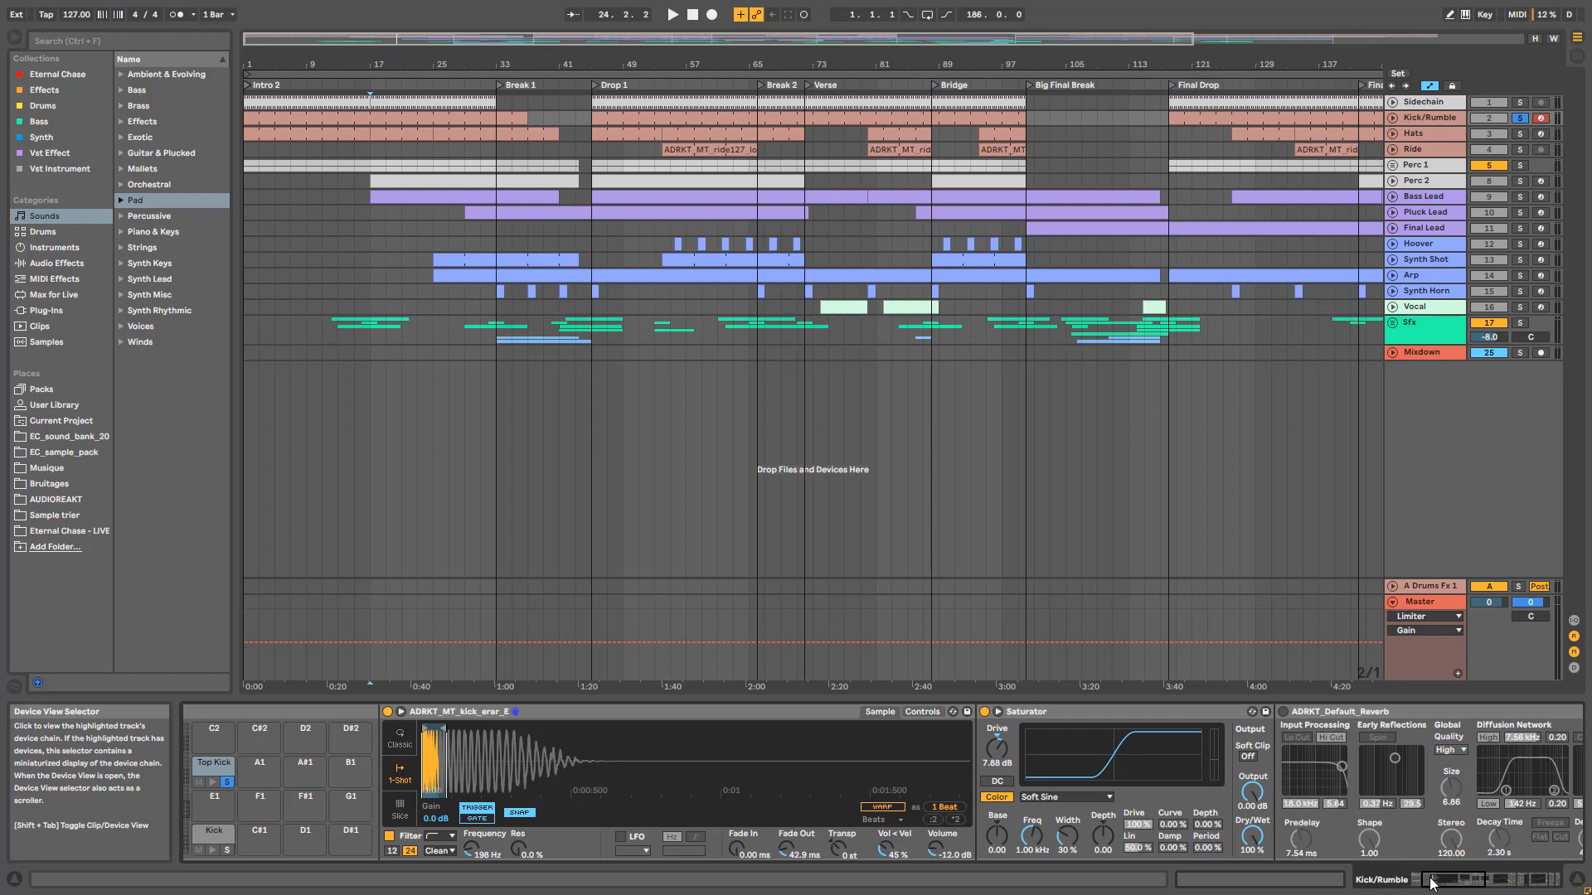
left_click(1284, 711)
key("space")
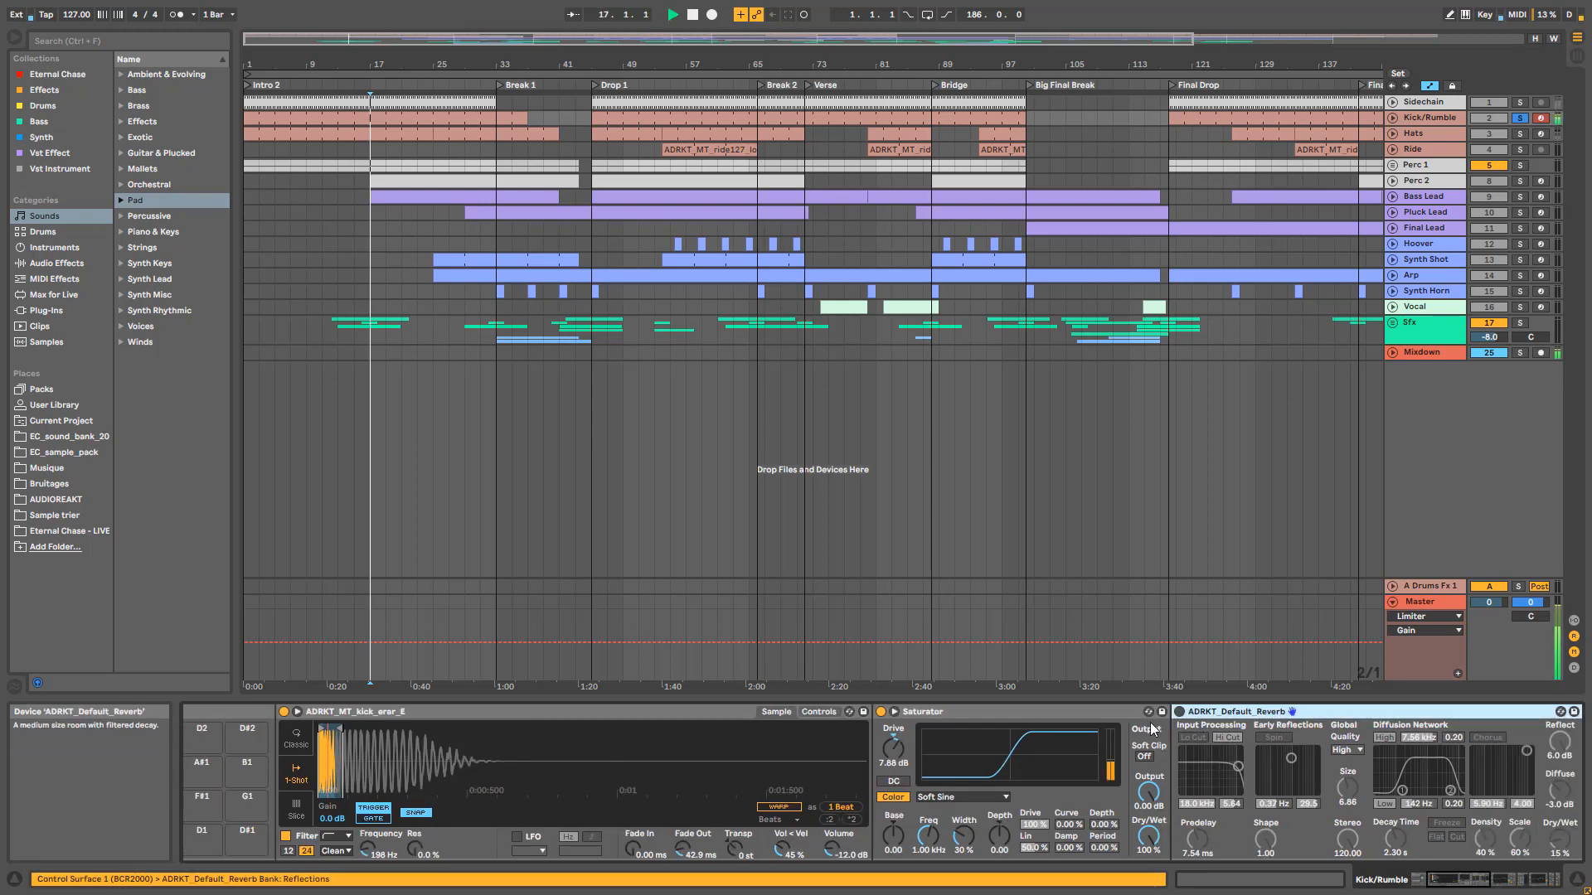
Step: Try a shorter Decay Time on the Top Kick's ADRKT_Default_Reverb during playback
left_click(1443, 882)
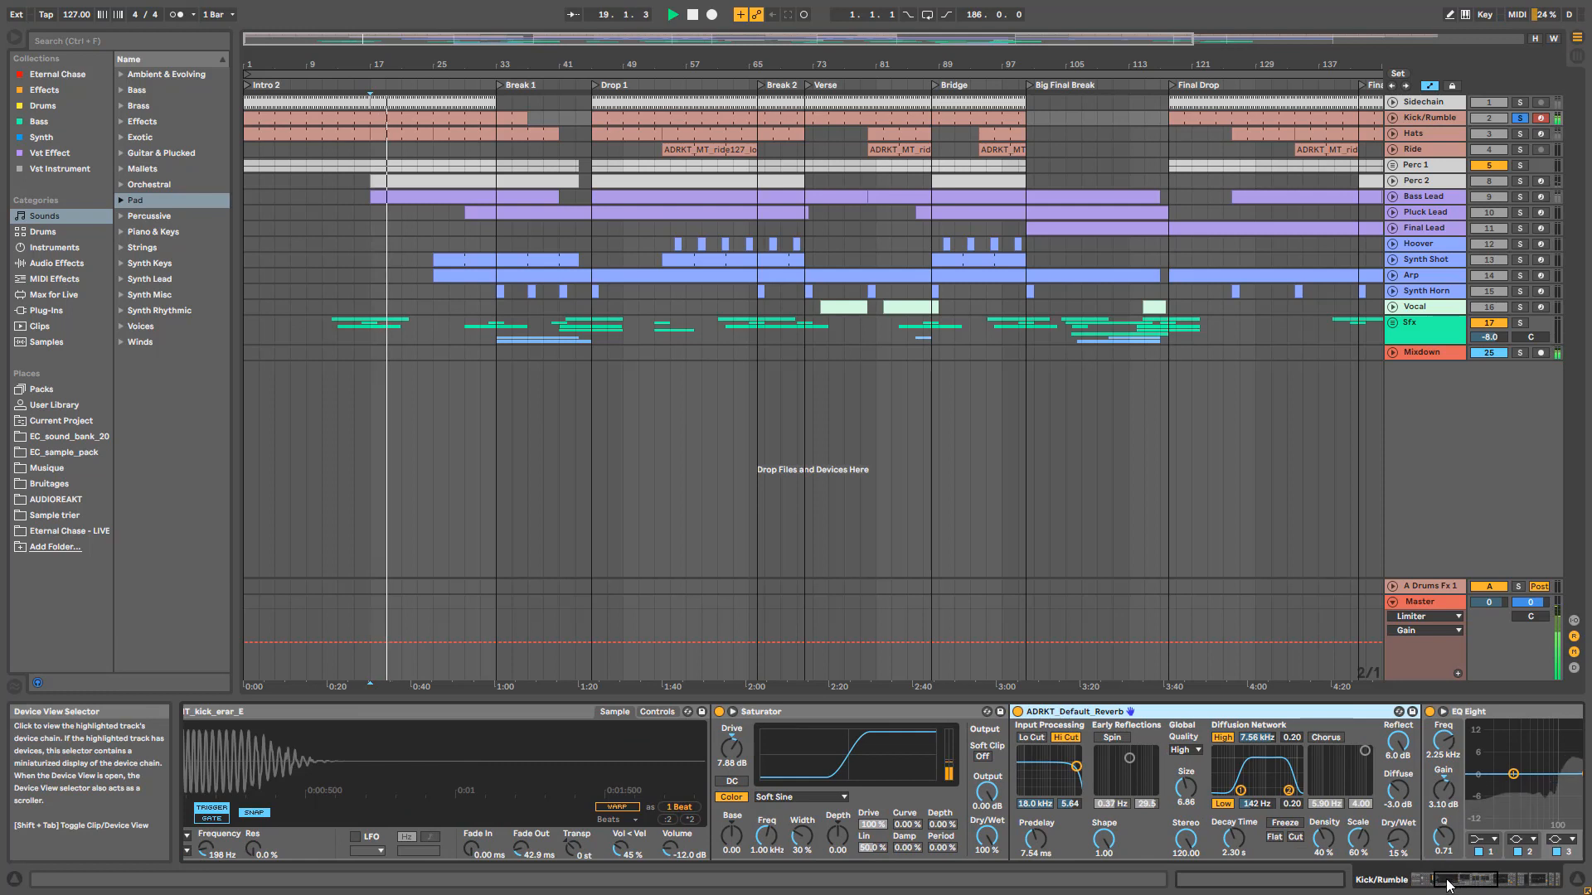
left_click_drag(1449, 882, 1455, 881)
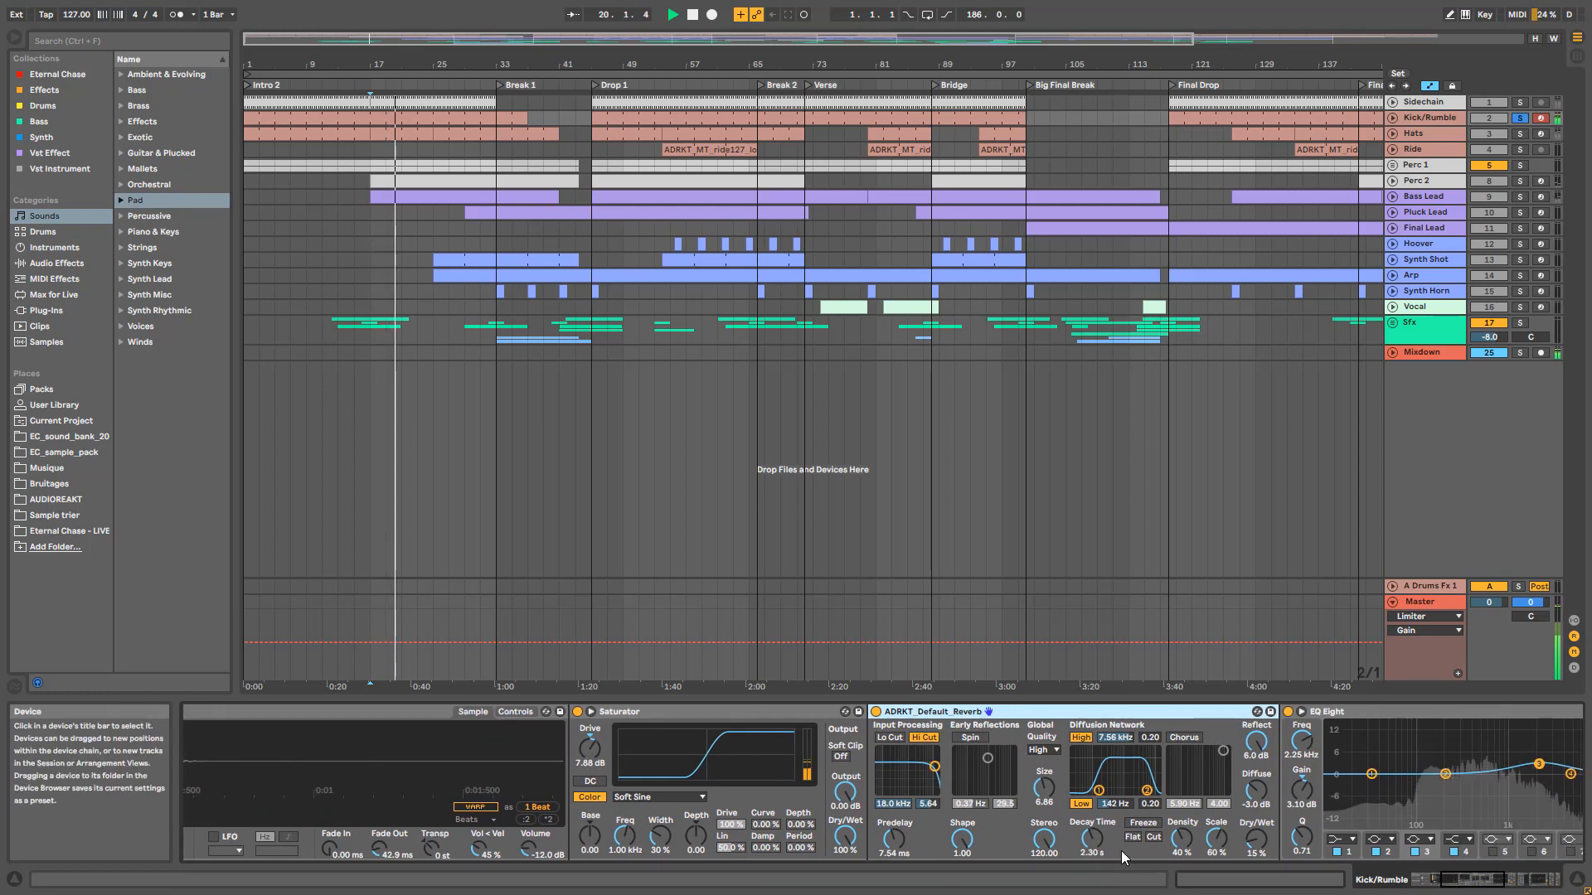
left_click_drag(1091, 844, 1090, 862)
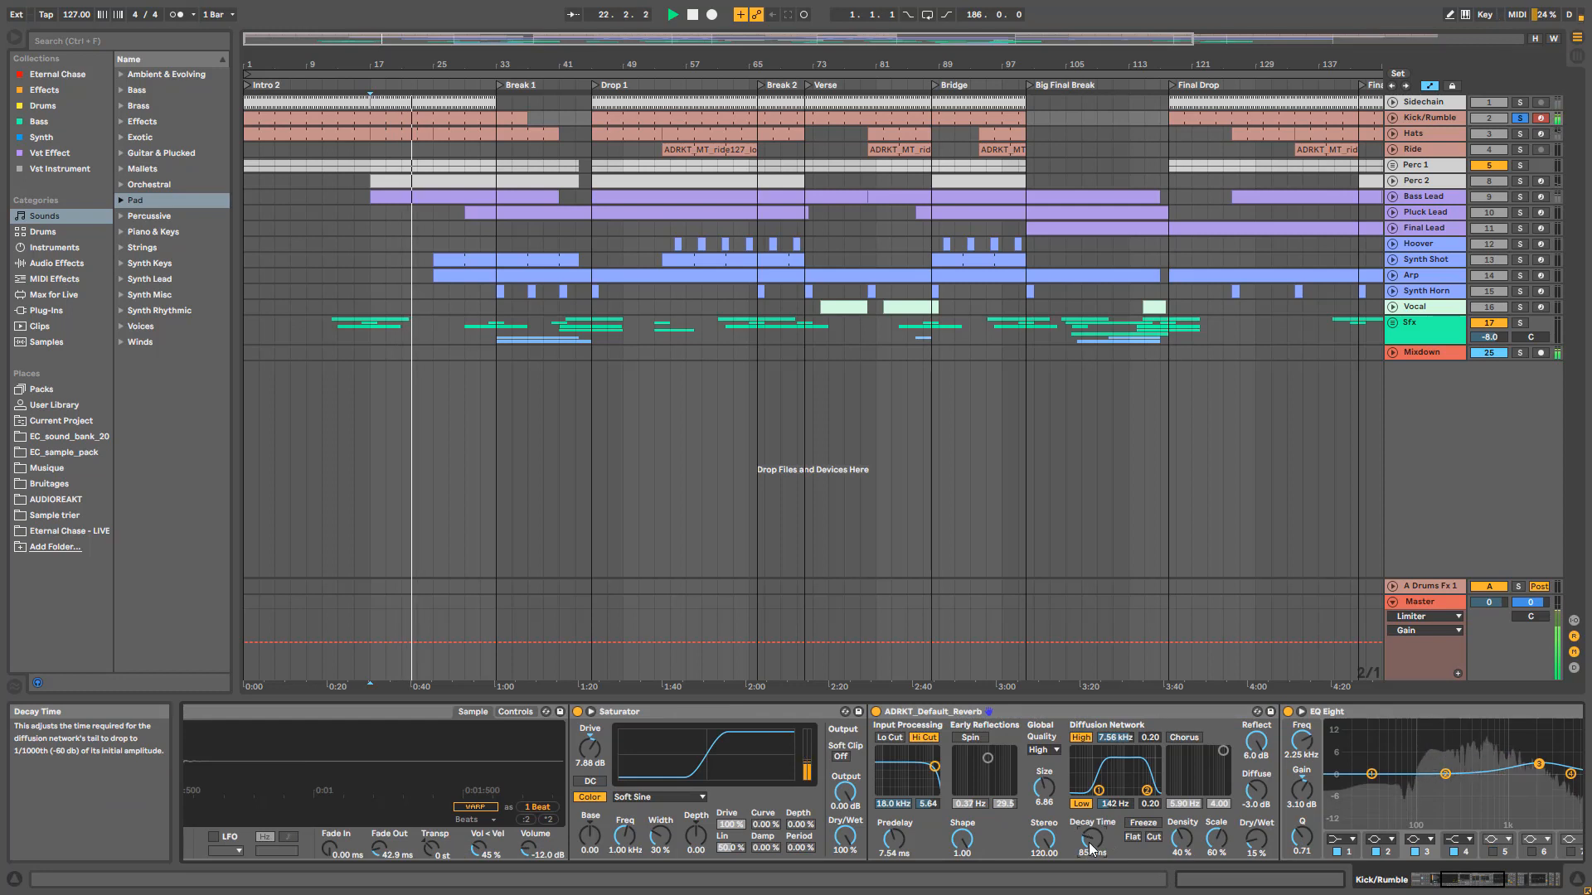
Step: Unsolo the Top Kick pad, play both kick layers, and stop playback
left_click(1471, 885)
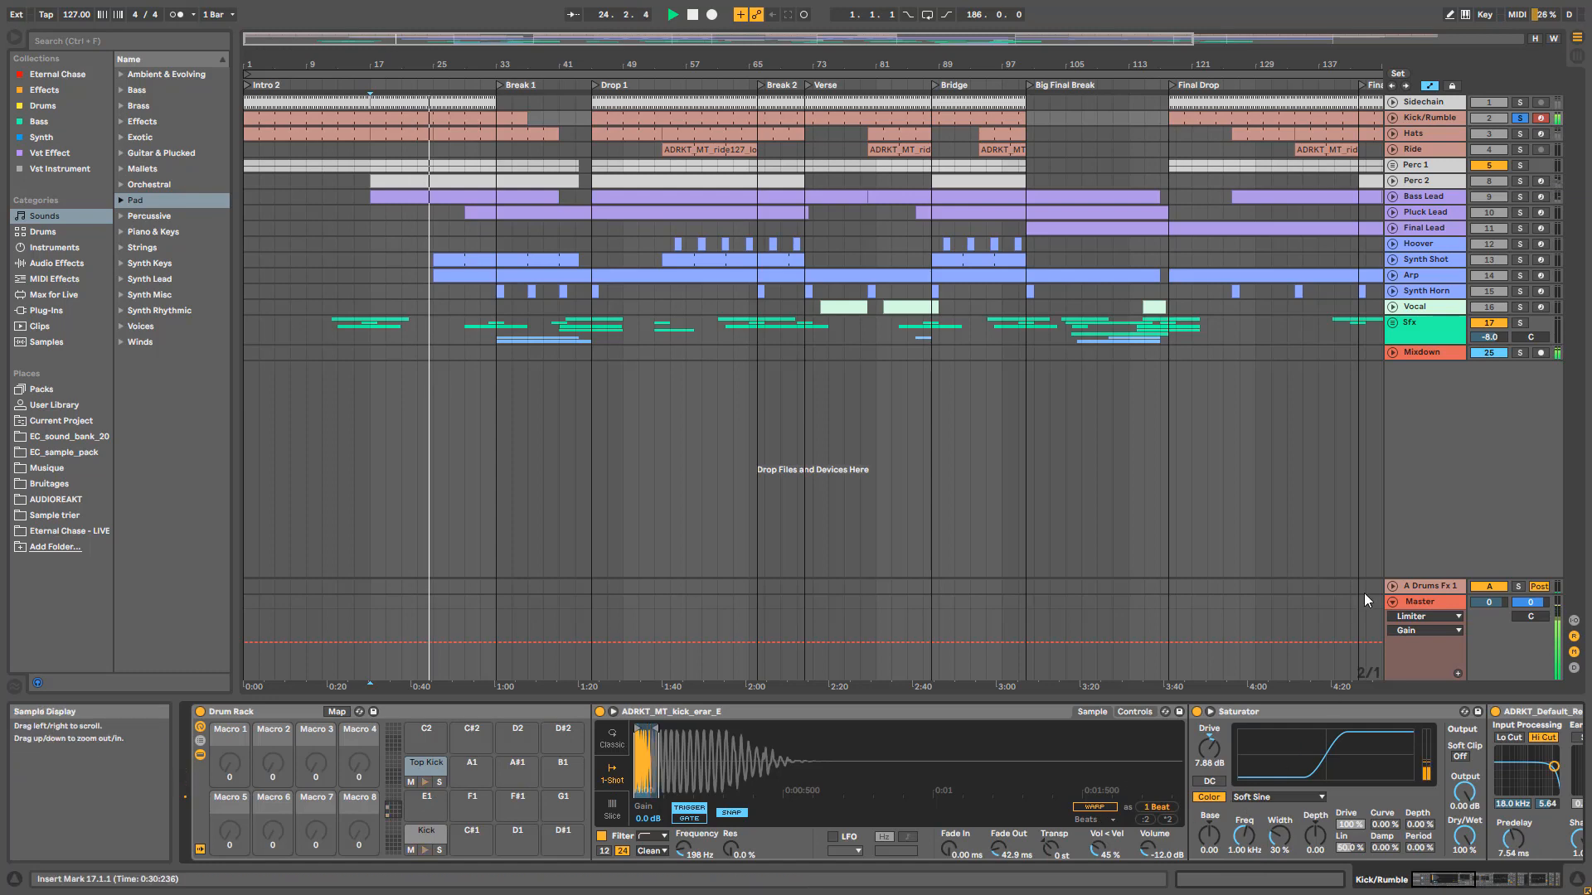
left_click(1454, 883)
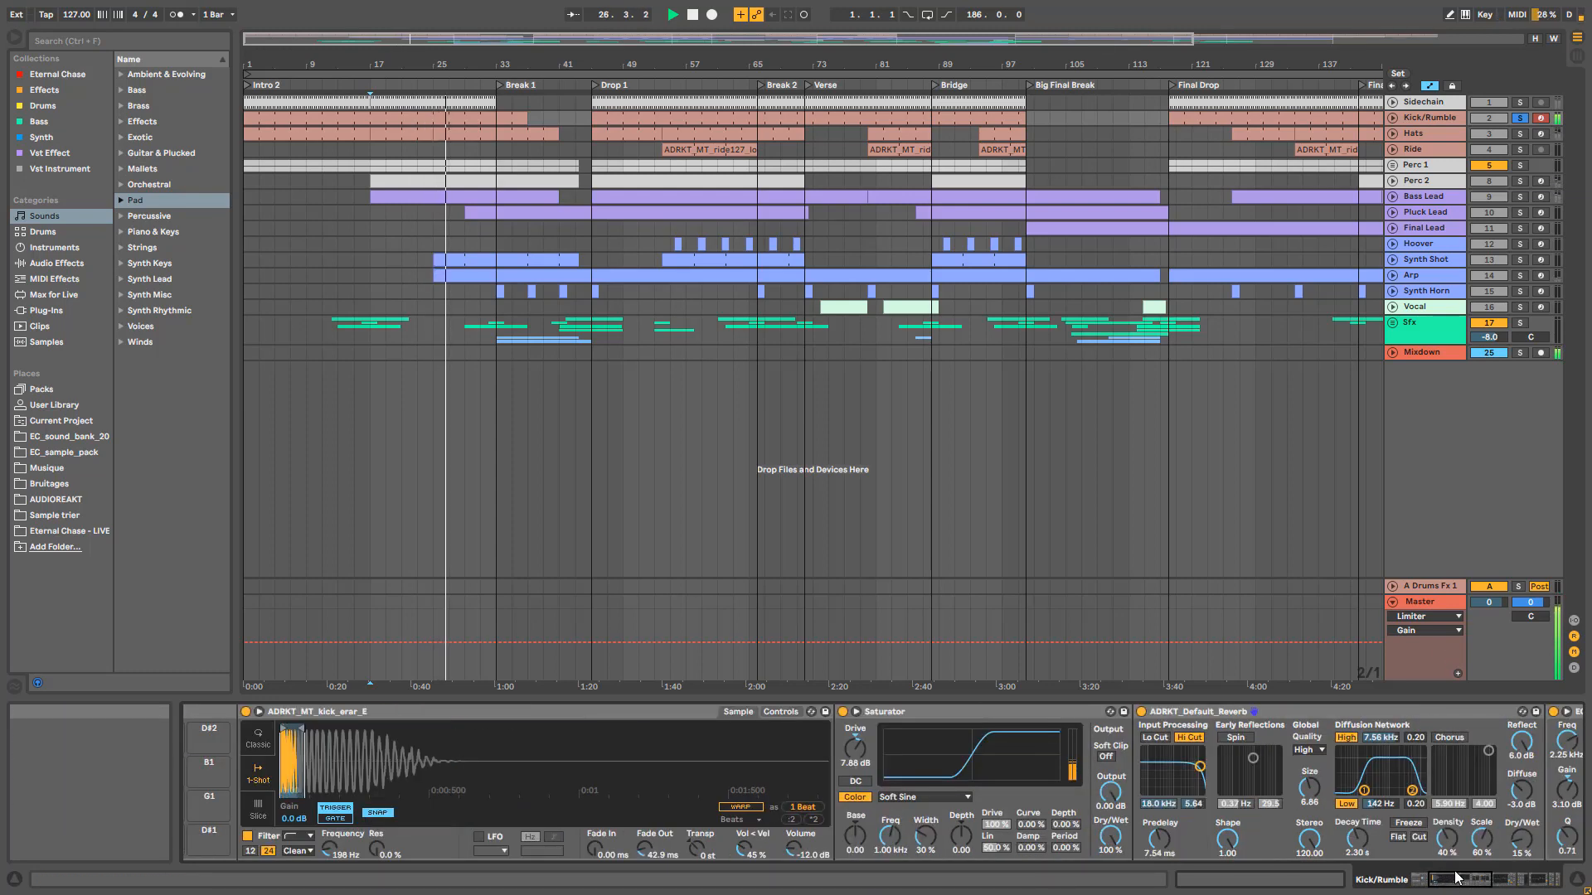
left_click_drag(1468, 884, 1479, 881)
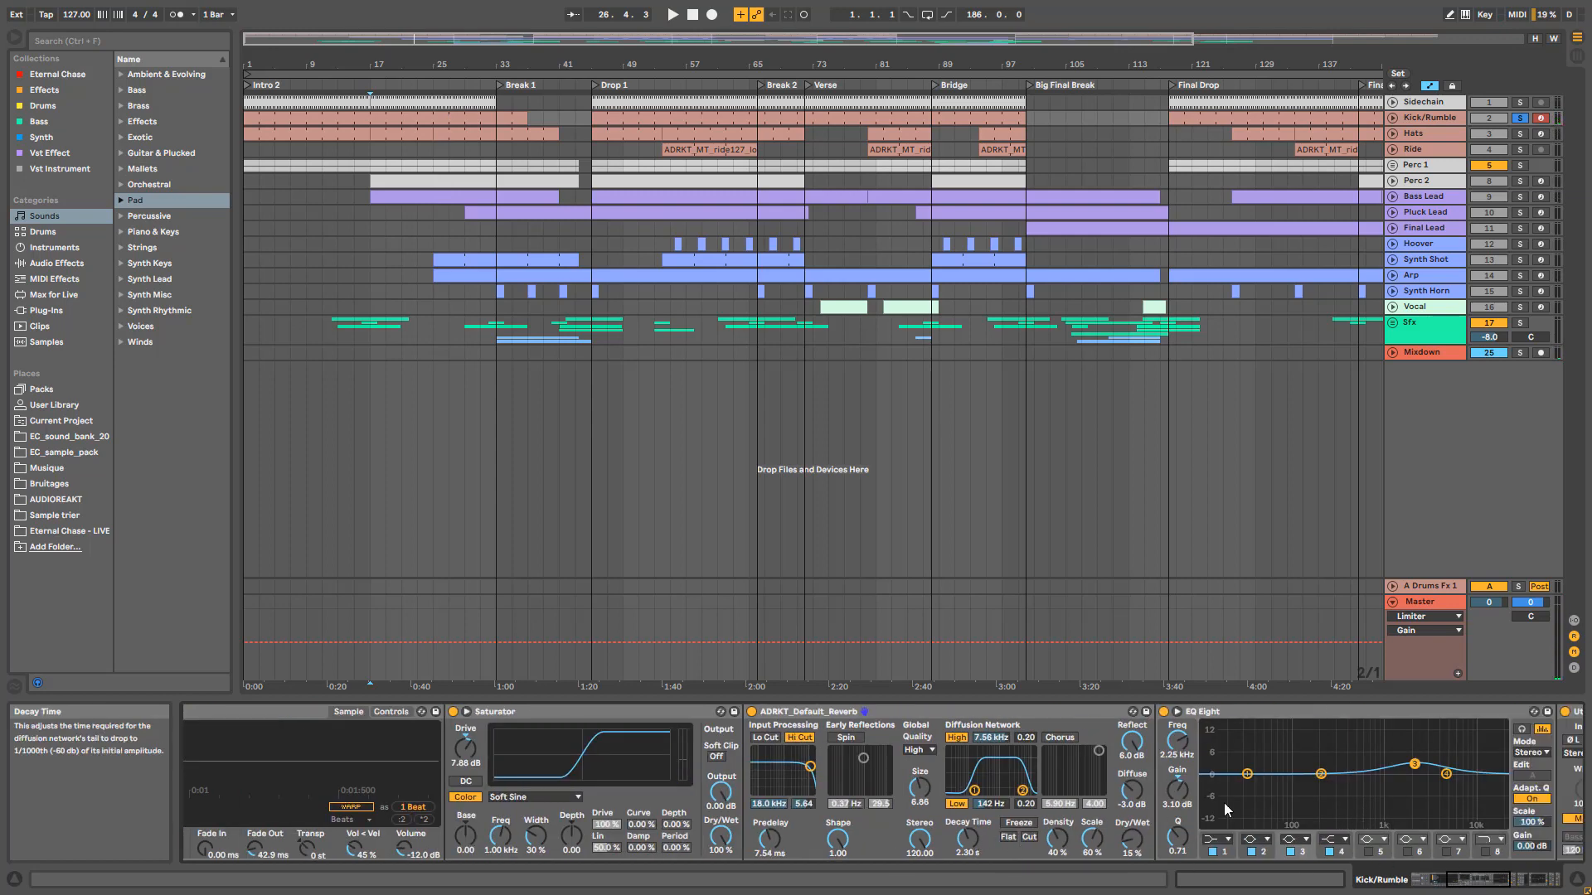
Step: Compare the Top Kick's EQ Eight with filter band 3 switched off and on during playback
scroll(1336, 773, "right", 2)
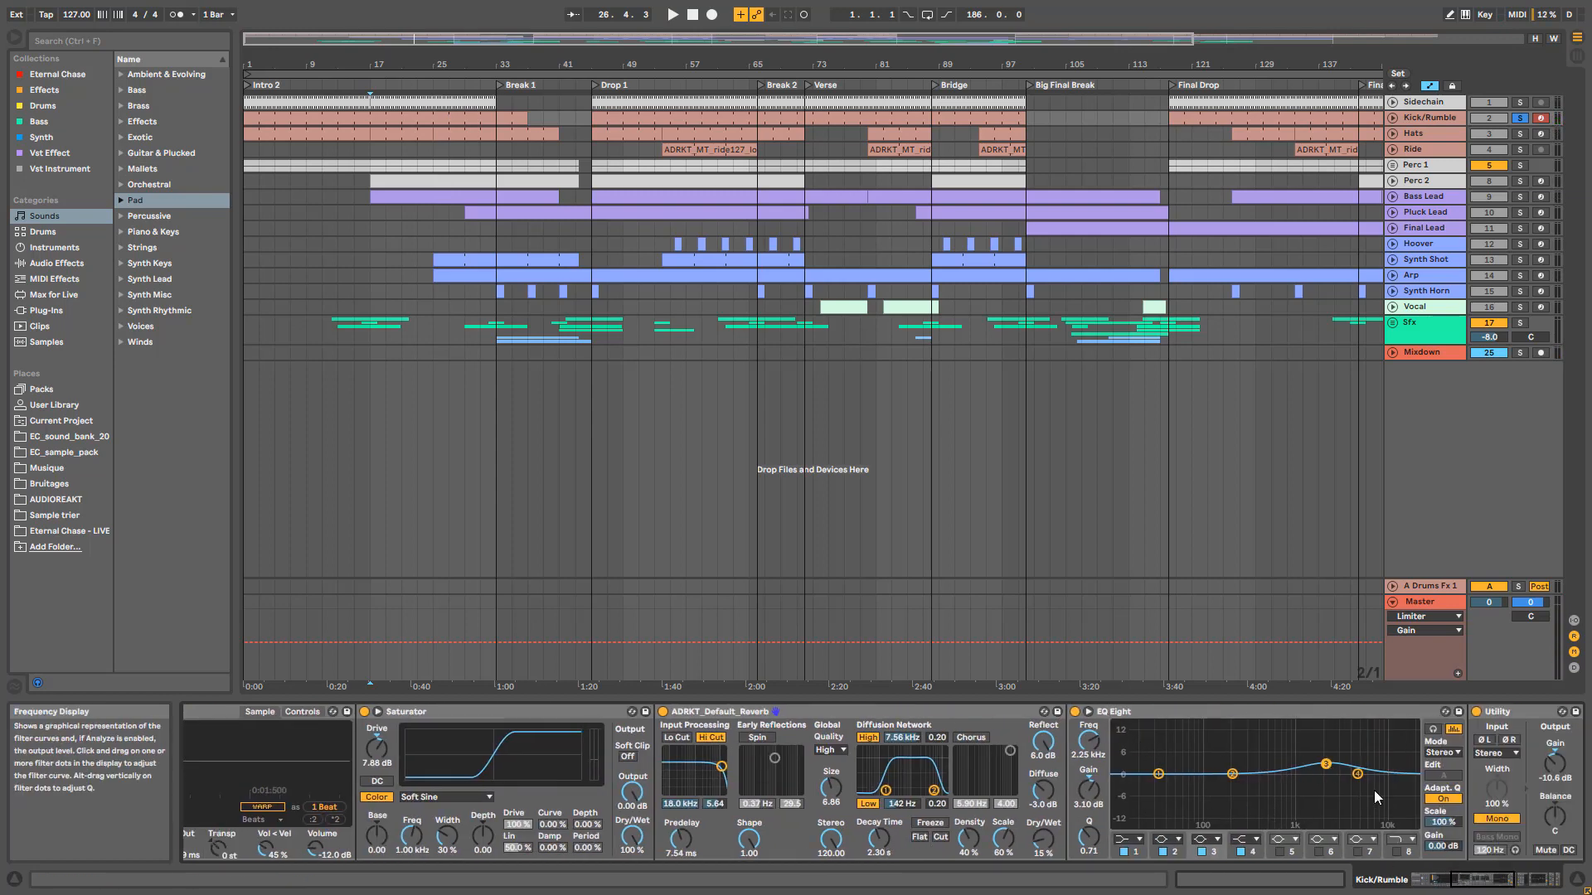
key("space")
left_click(1202, 852)
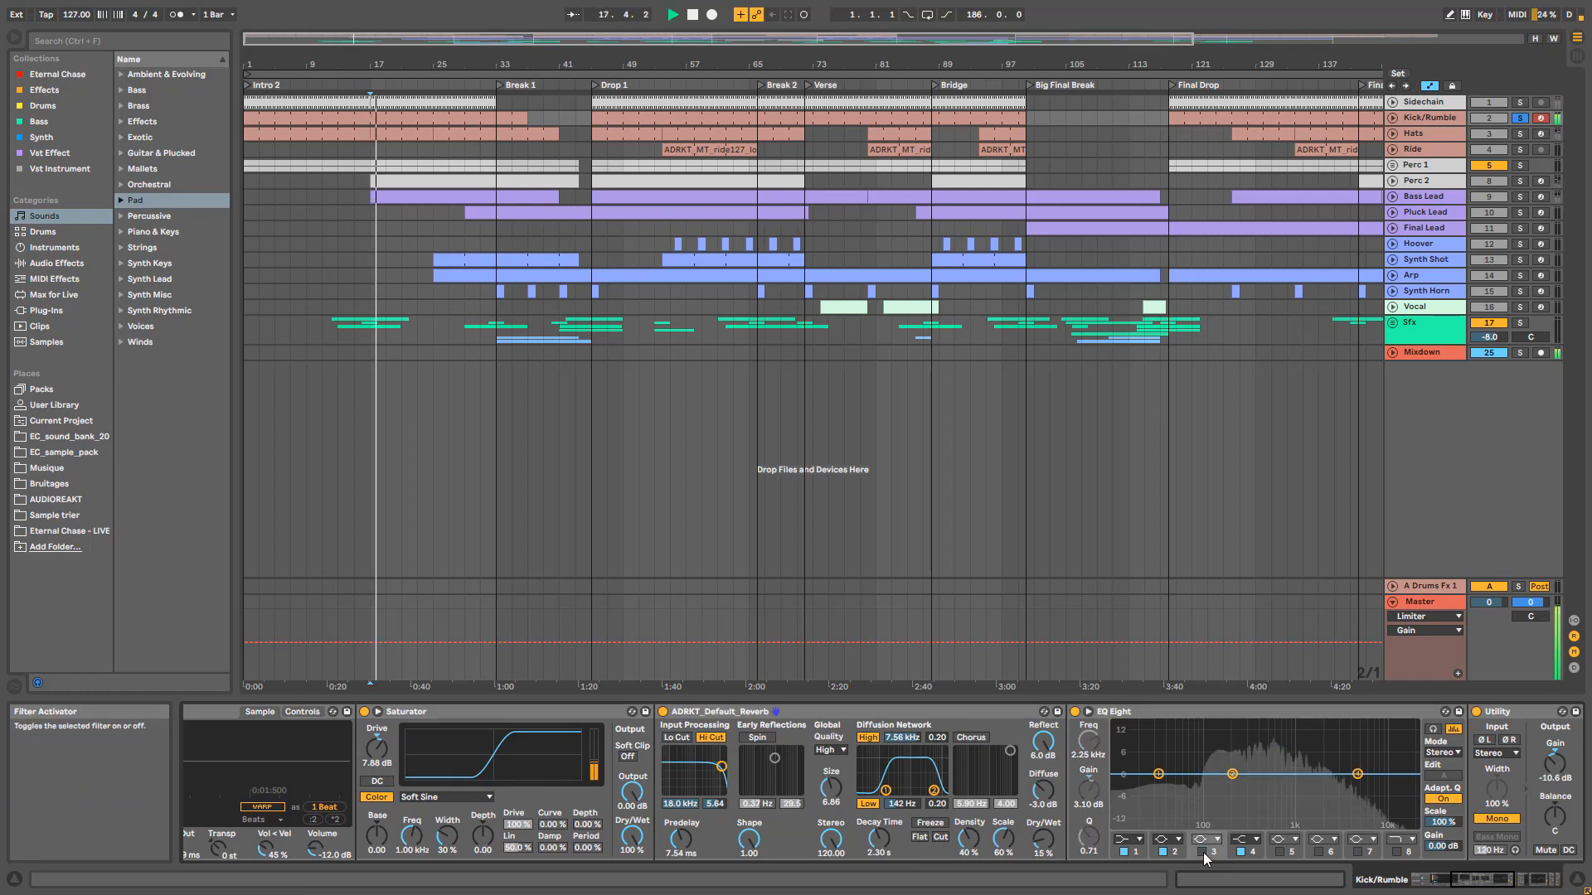
left_click(1203, 852)
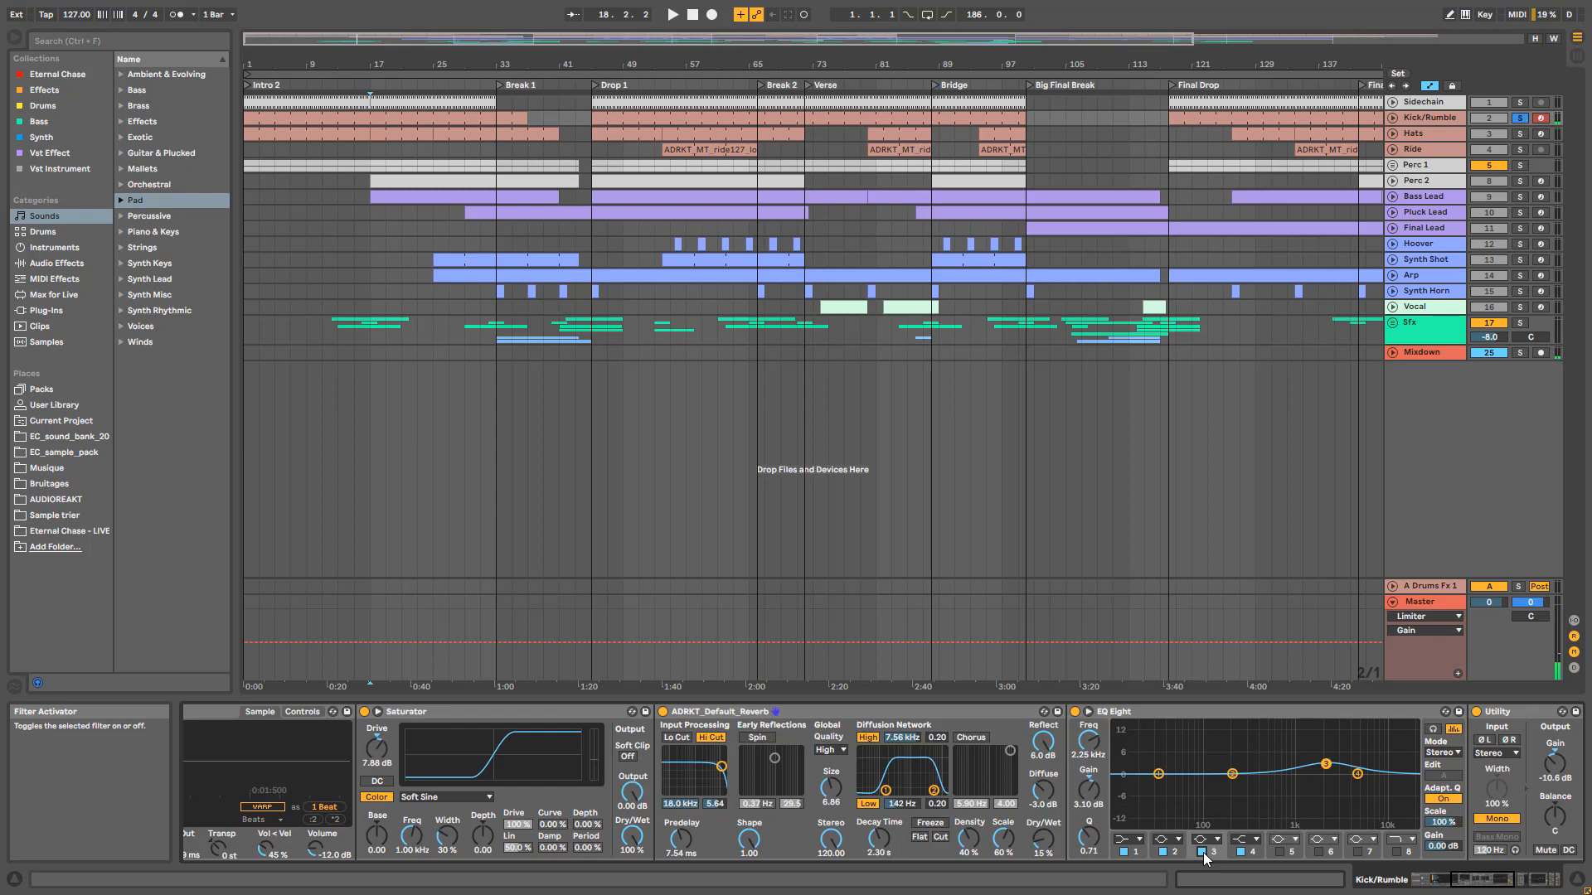
Step: Hide the Drum Rack's pad devices and select the Drum Buss directly after the rack
scroll(1218, 788, "down", 4)
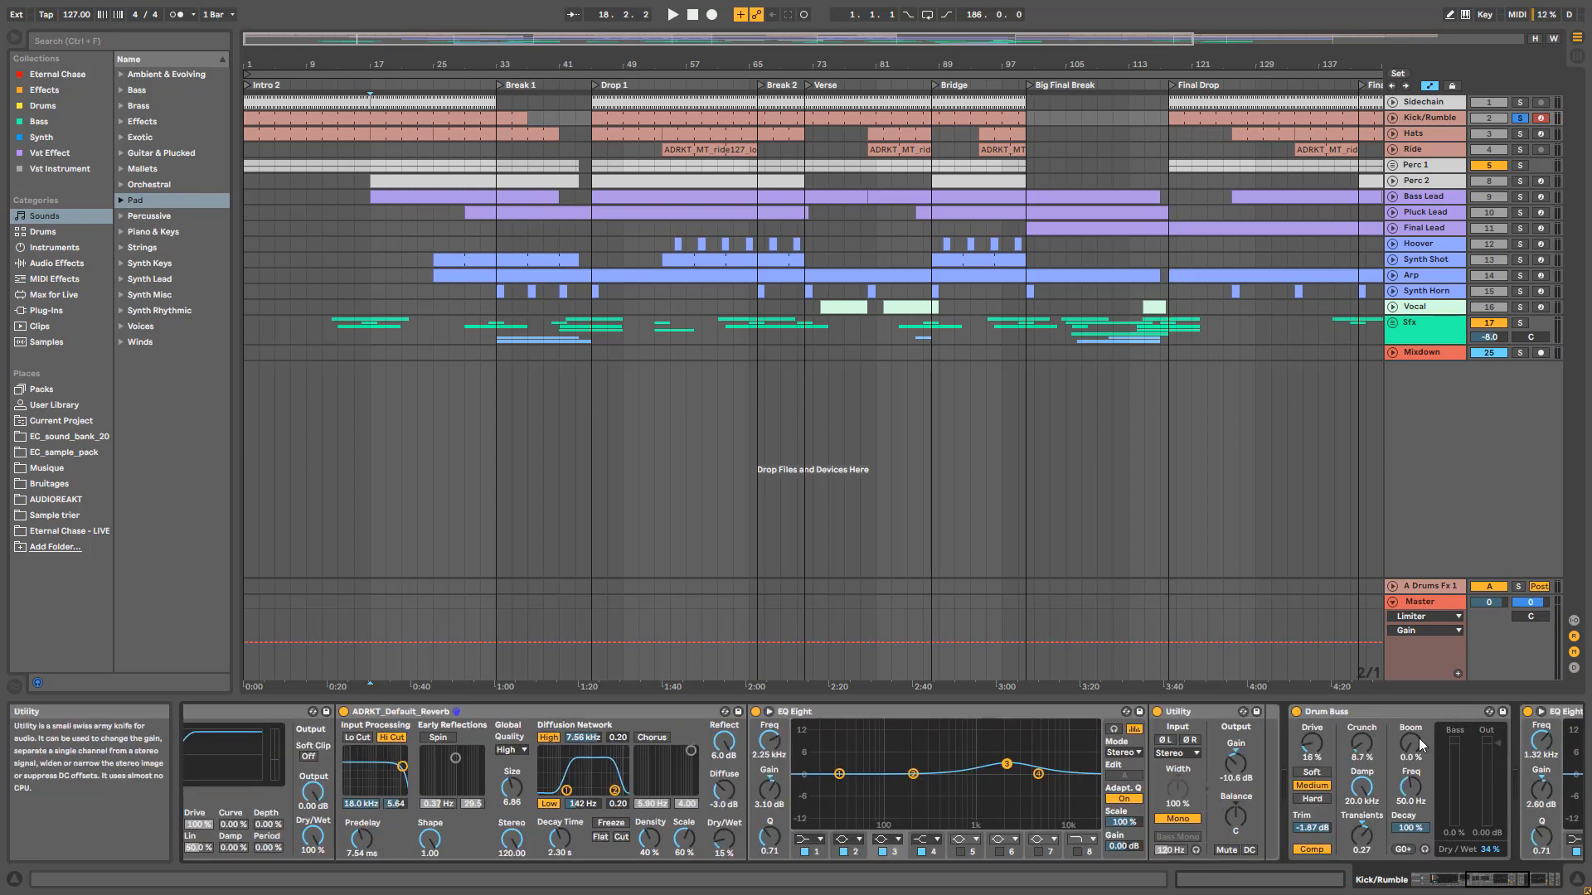
scroll(248, 788, "up", 10)
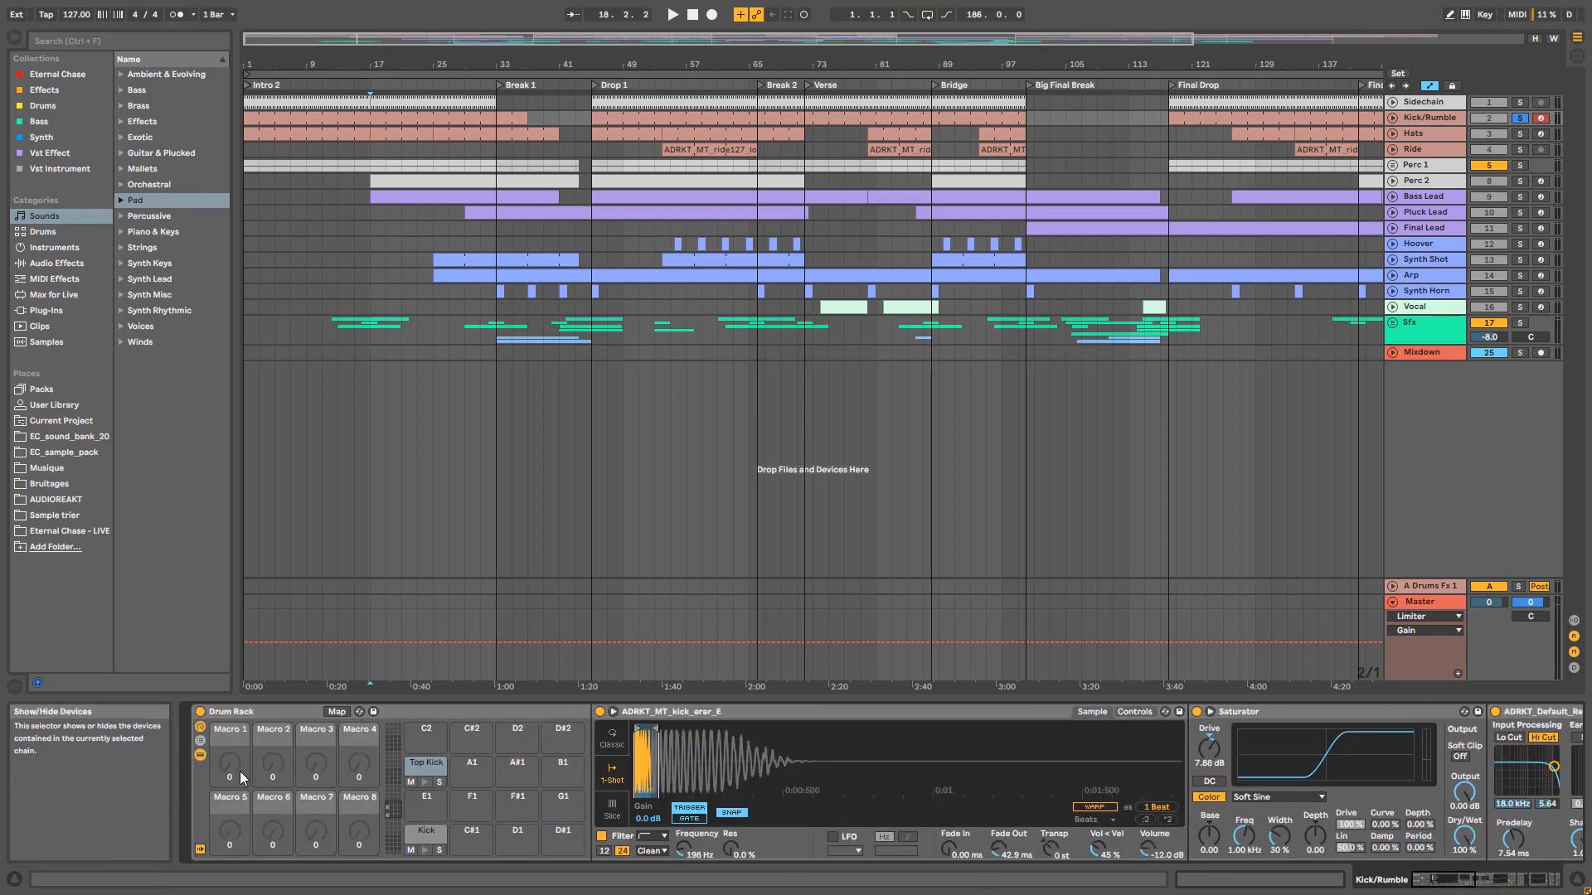
left_click(429, 769)
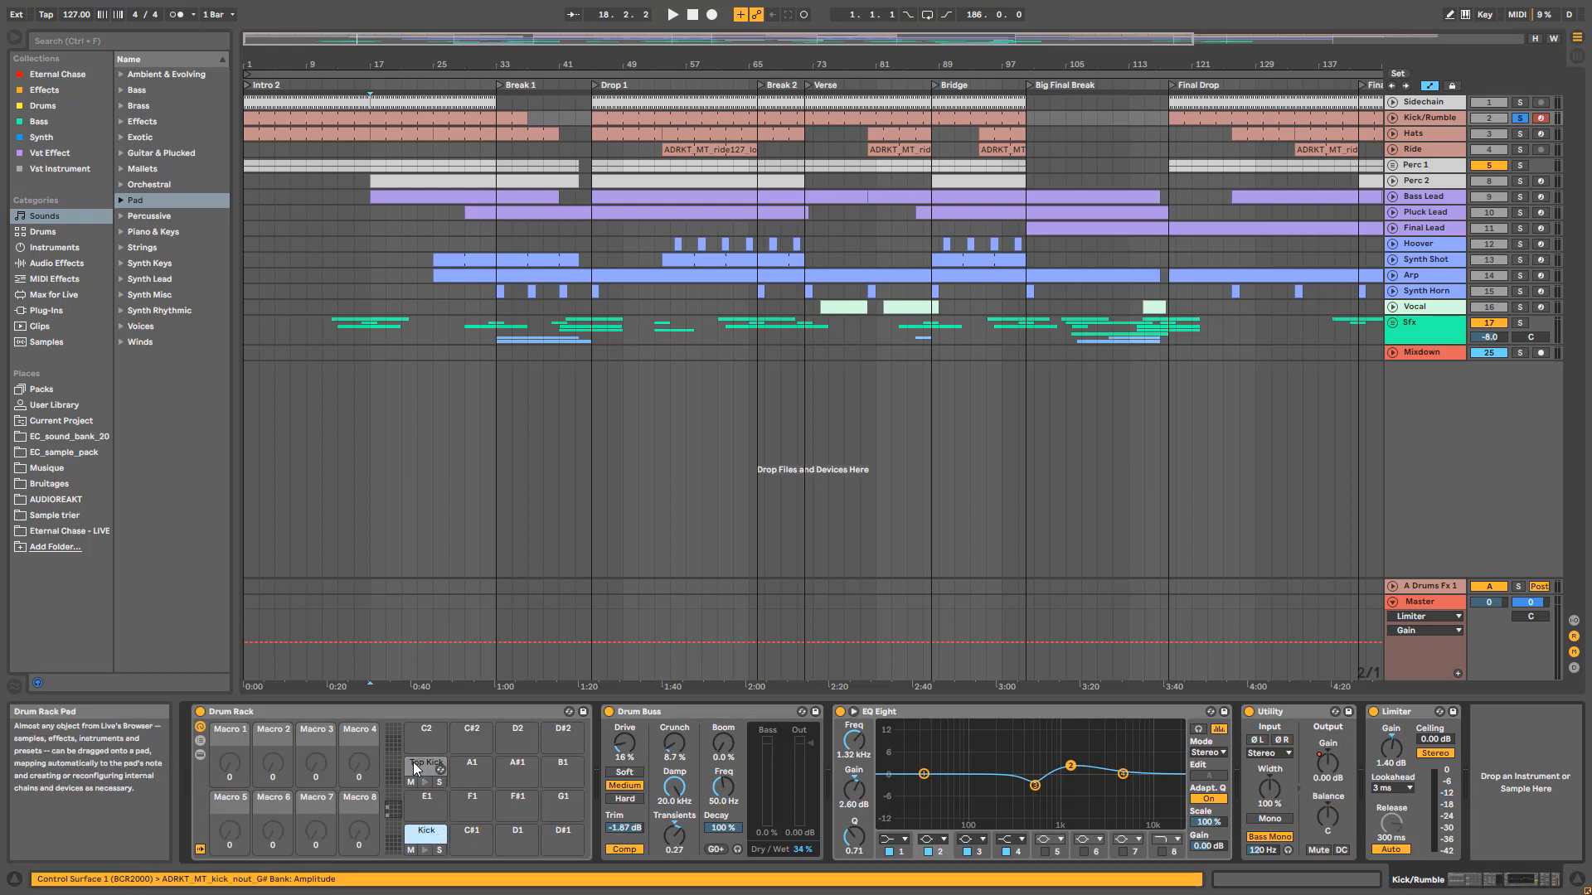
left_click(665, 712)
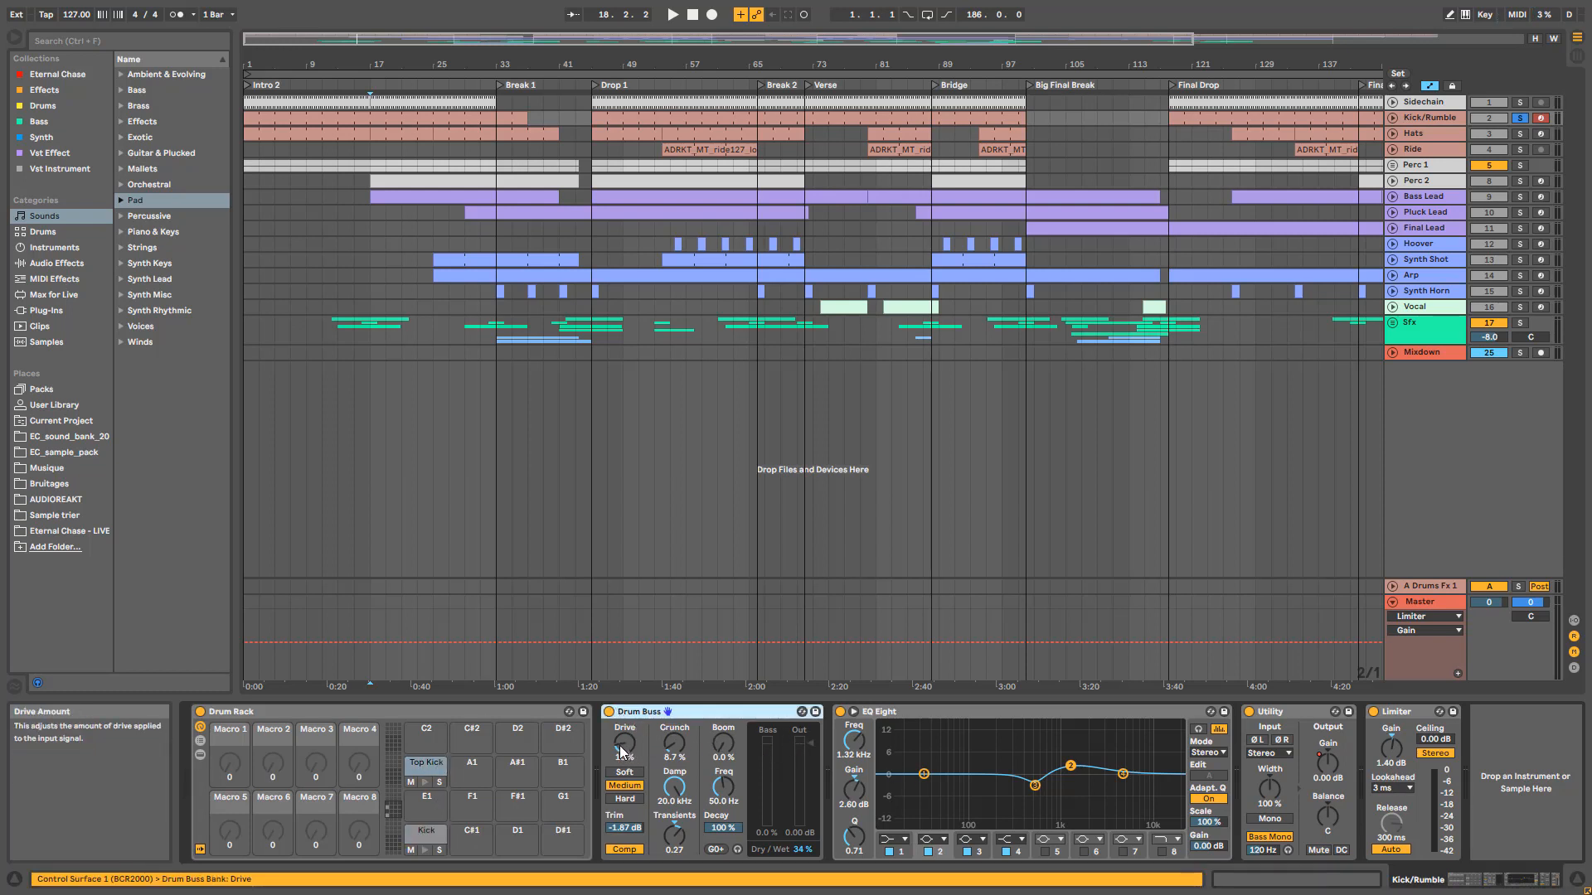
Step: Try out the Drive and compression settings of the Drum Buss after the Drum Rack during playback
key("space")
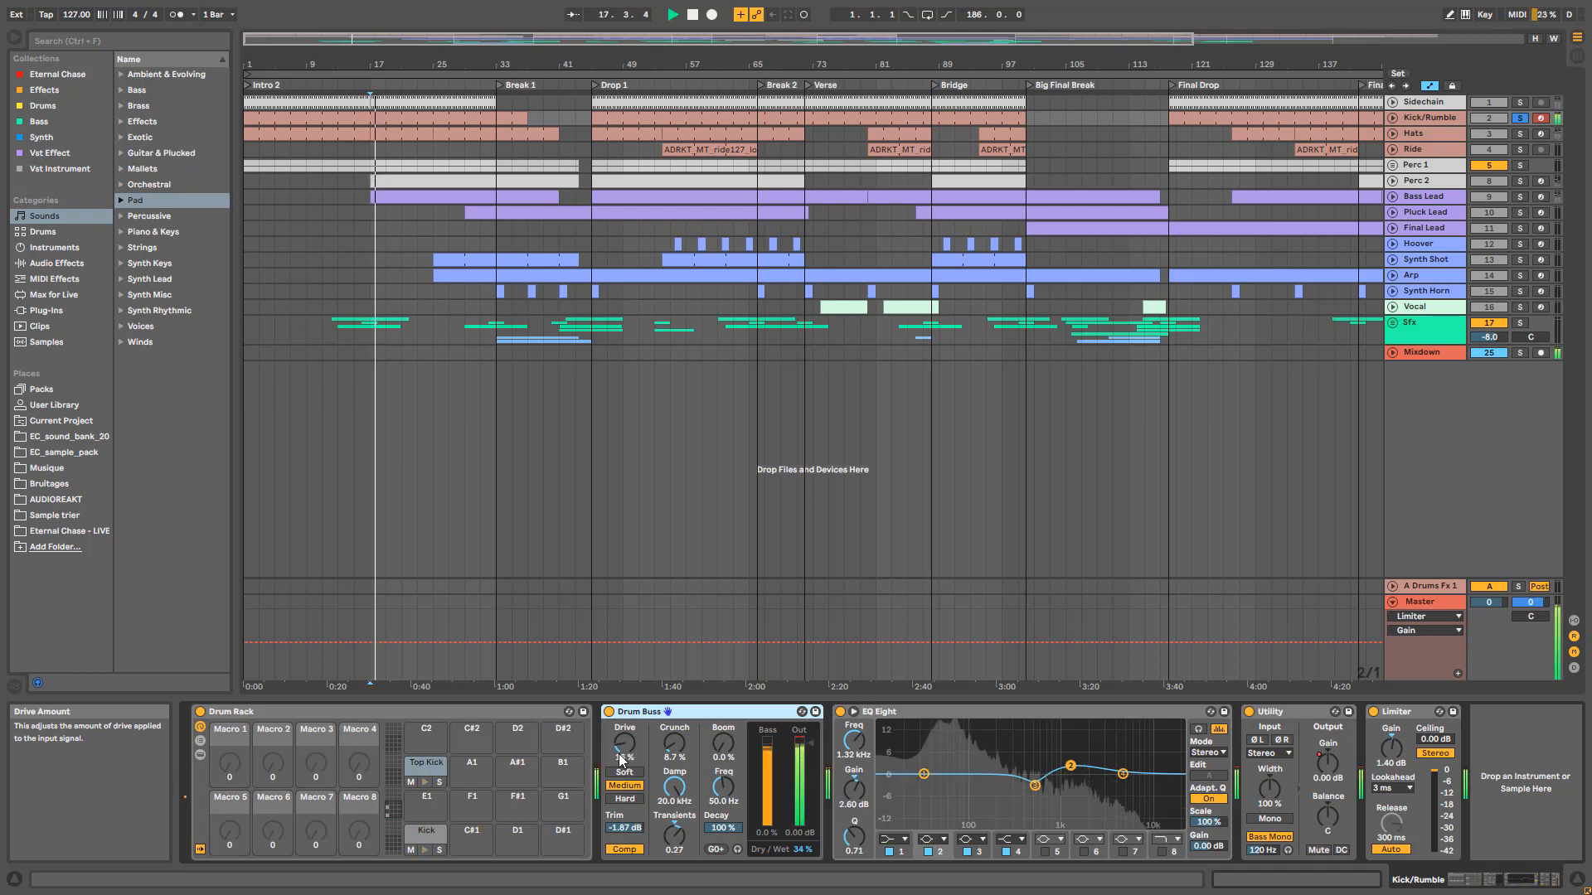
left_click_drag(621, 759, 674, 740)
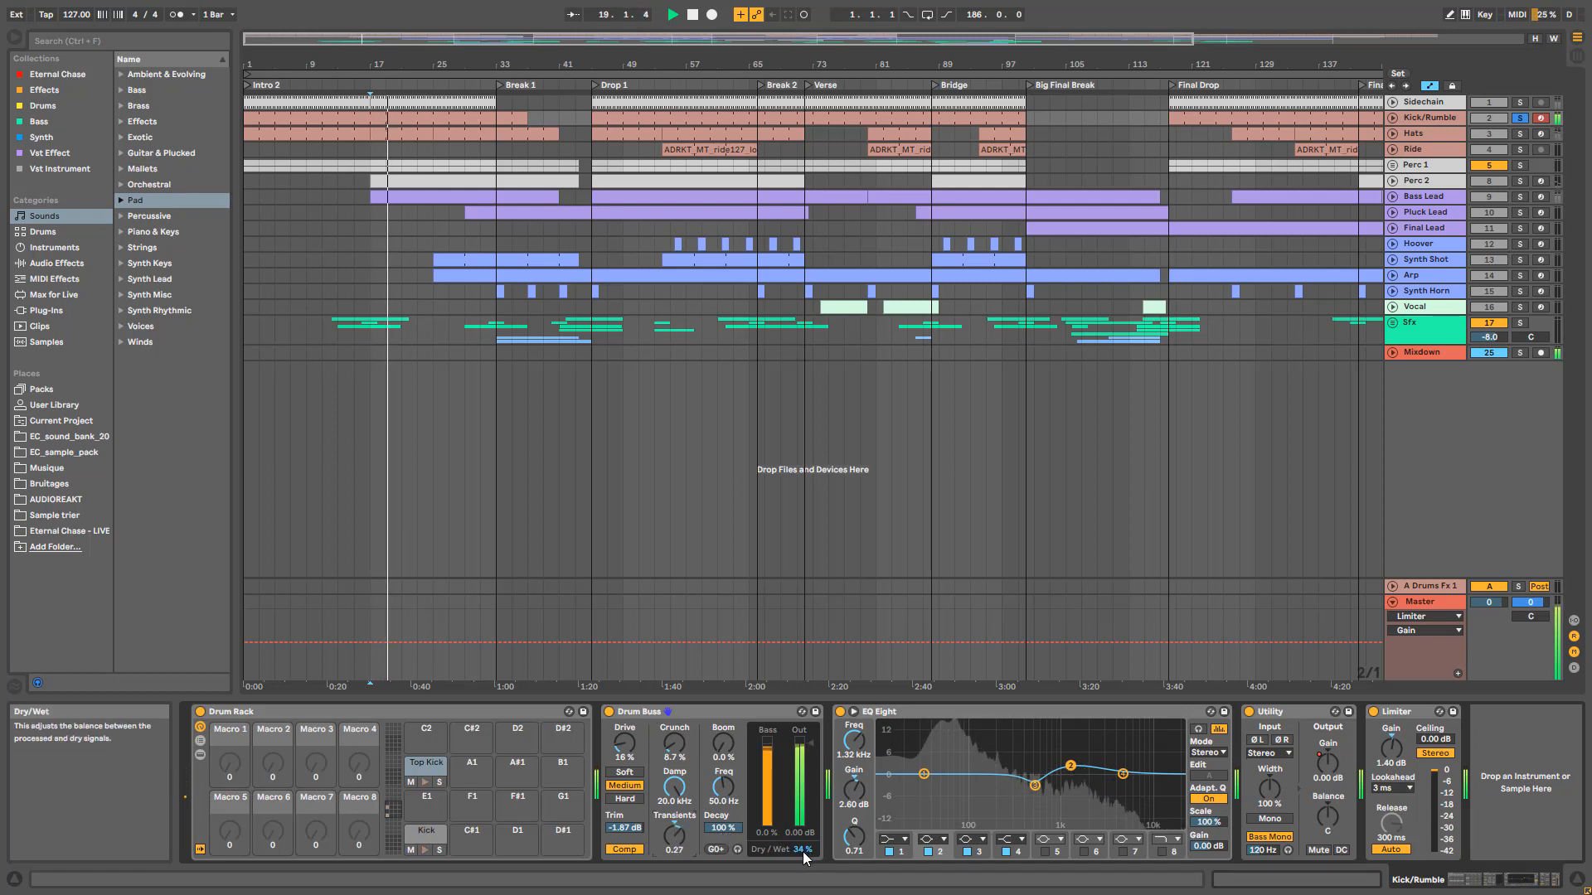
left_click(619, 850)
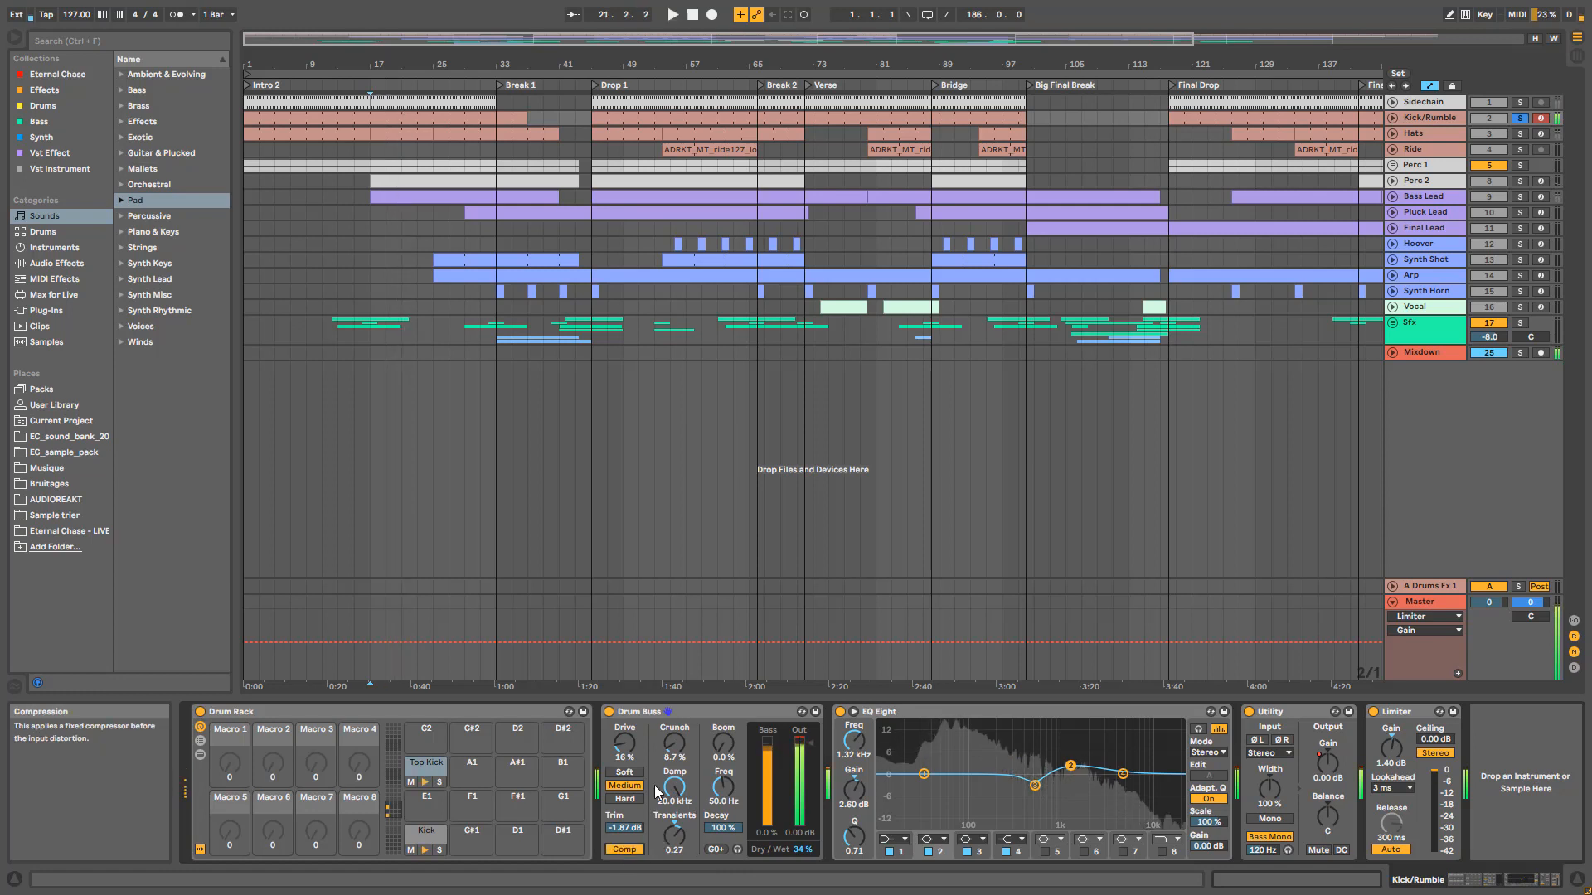
Step: Compare the kick with filter band 2 of the EQ Eight after the Drum Buss switched off and on
left_click(1035, 785)
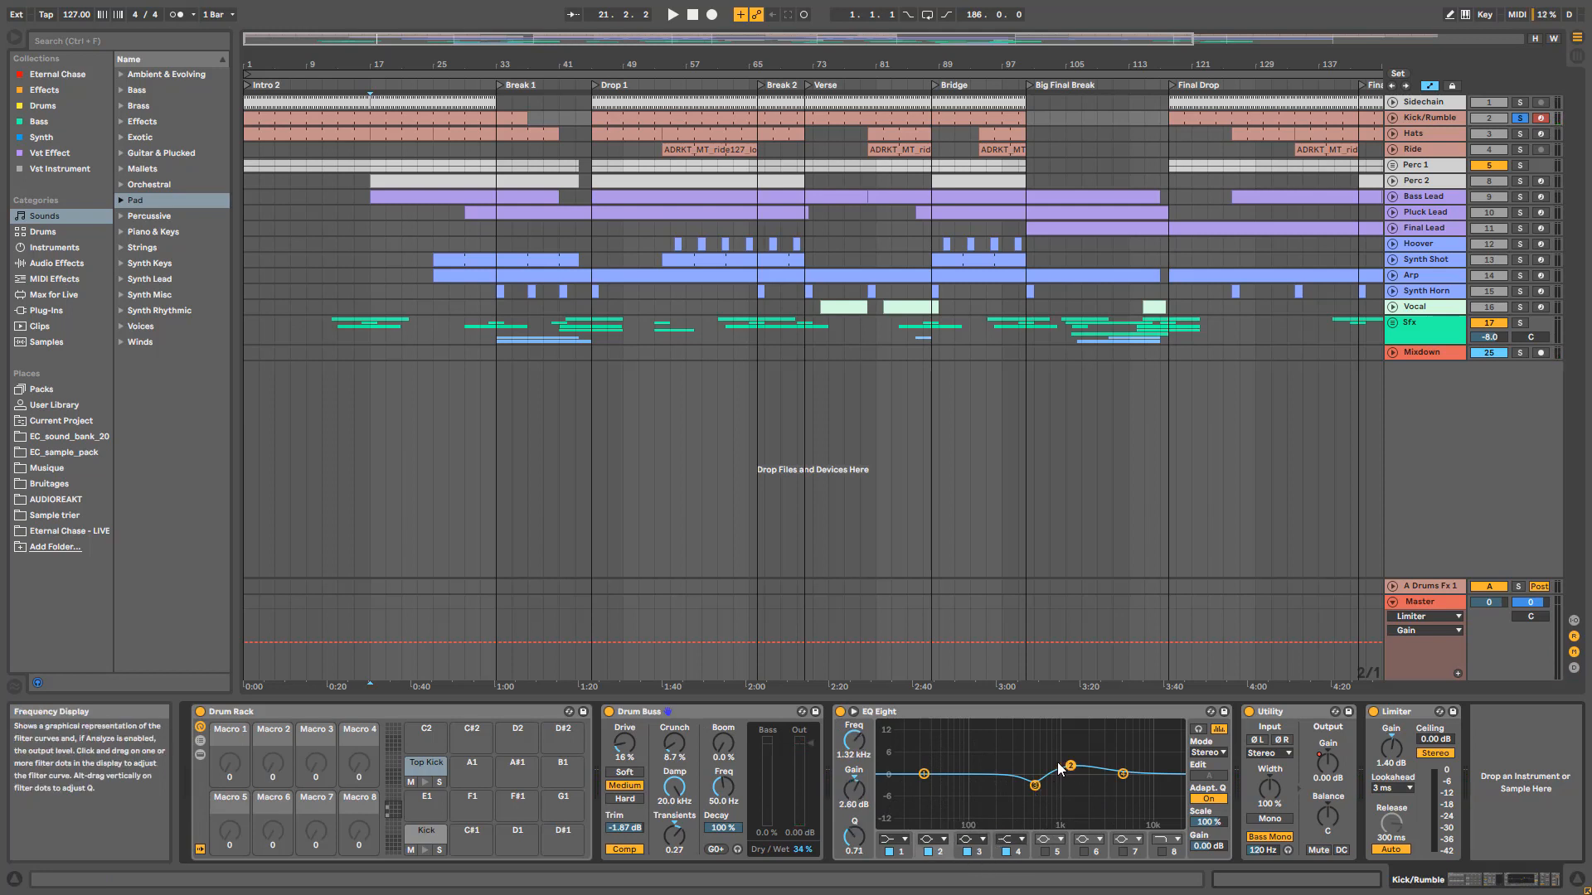
key("space")
left_click(927, 851)
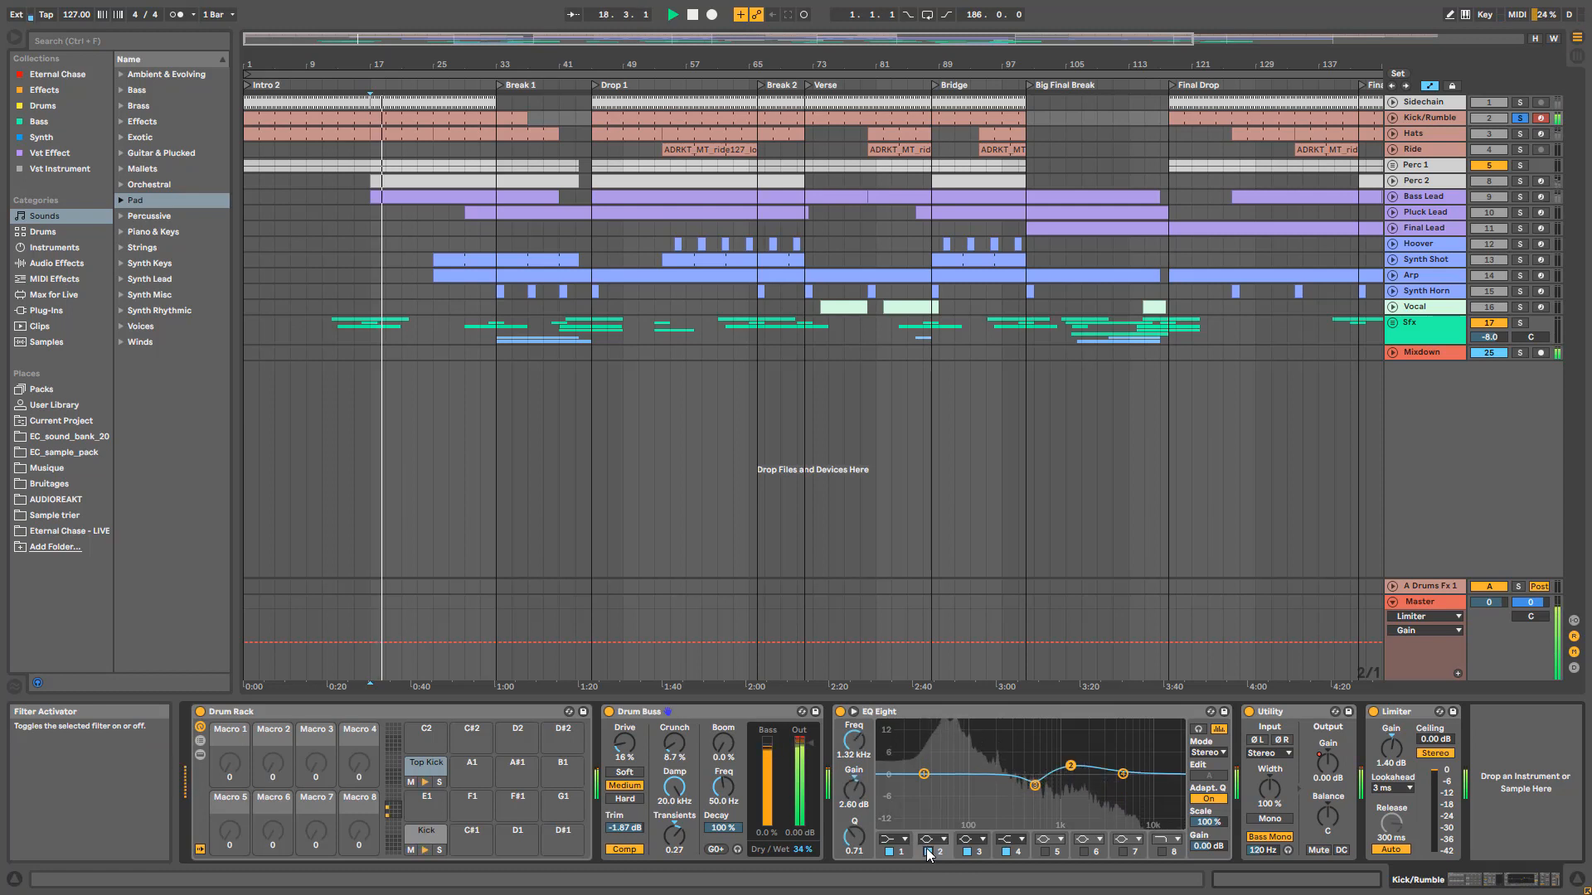
left_click(928, 851)
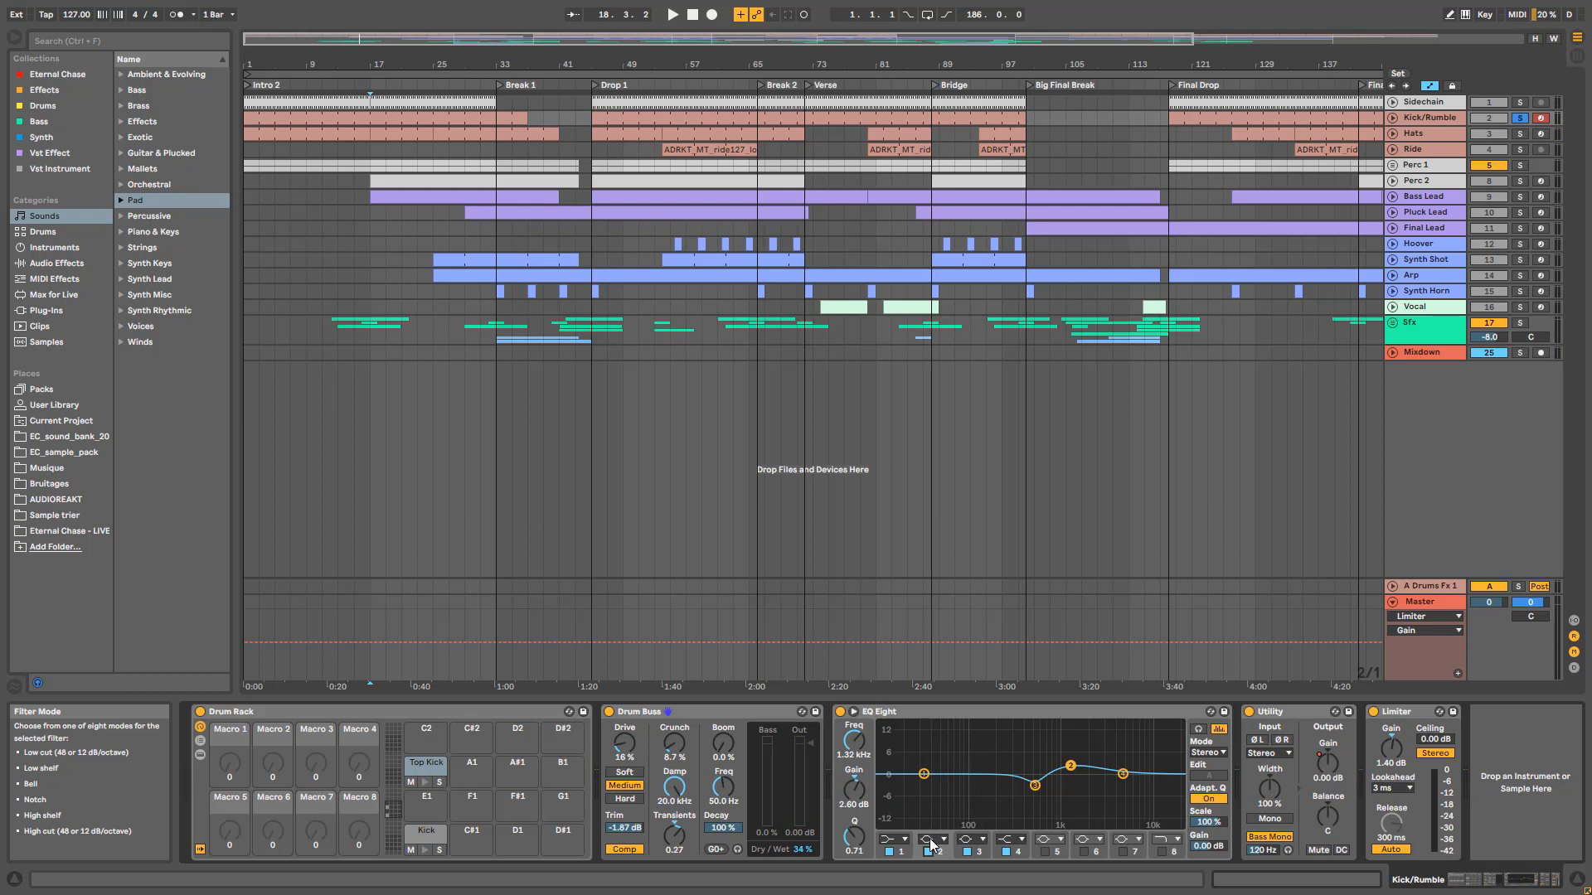
Step: Compare the kick with filter band 3 of the EQ Eight after the Drum Buss switched off and on during playback
left_click(1035, 785)
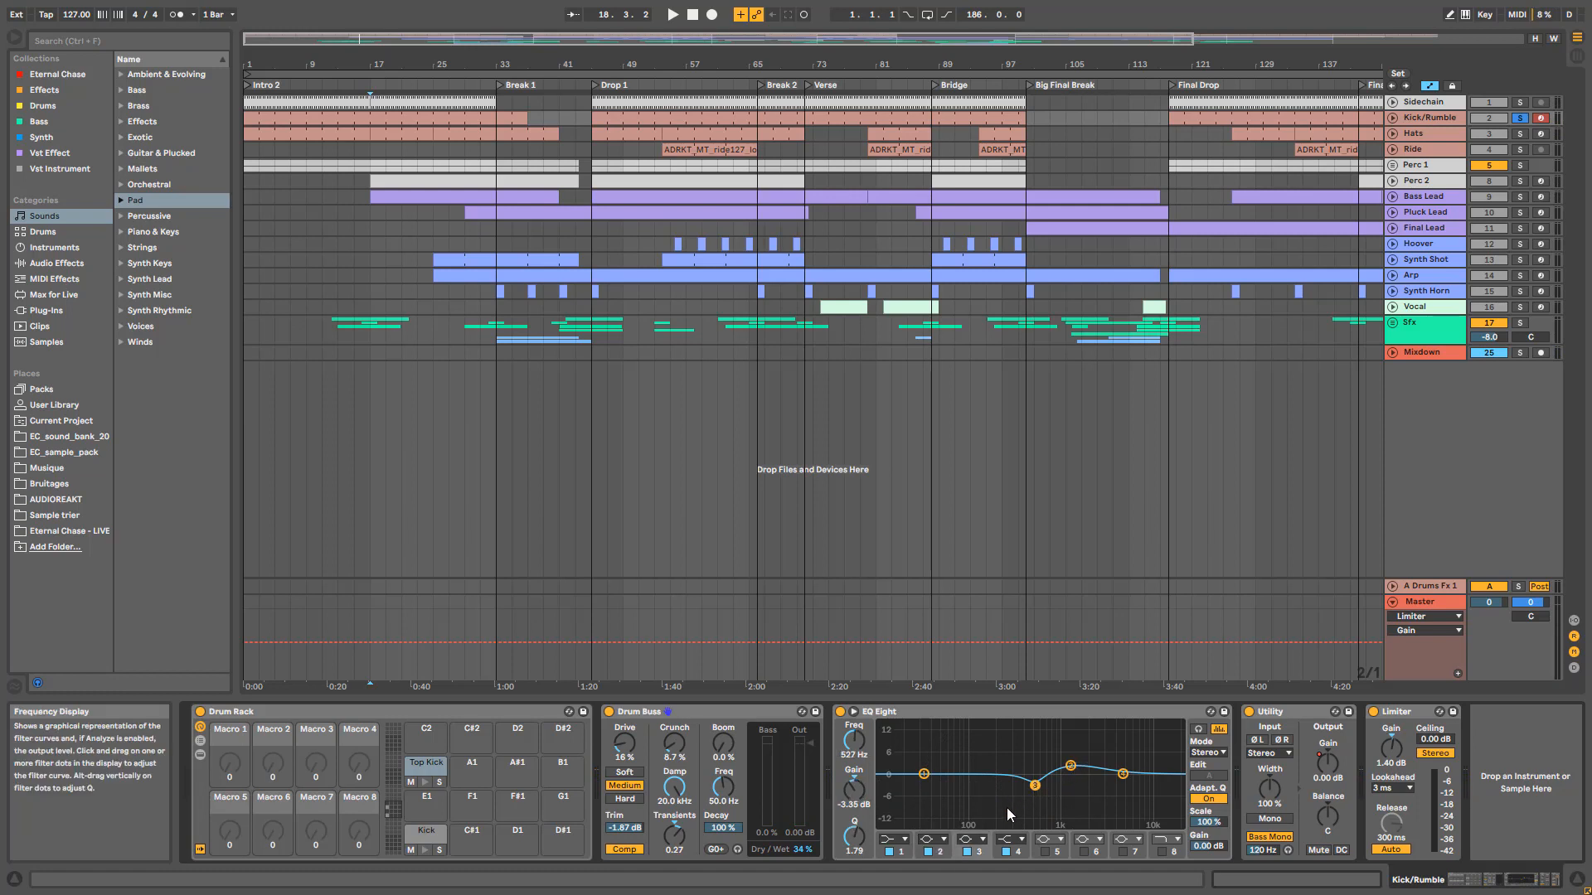
key("space")
left_click(967, 852)
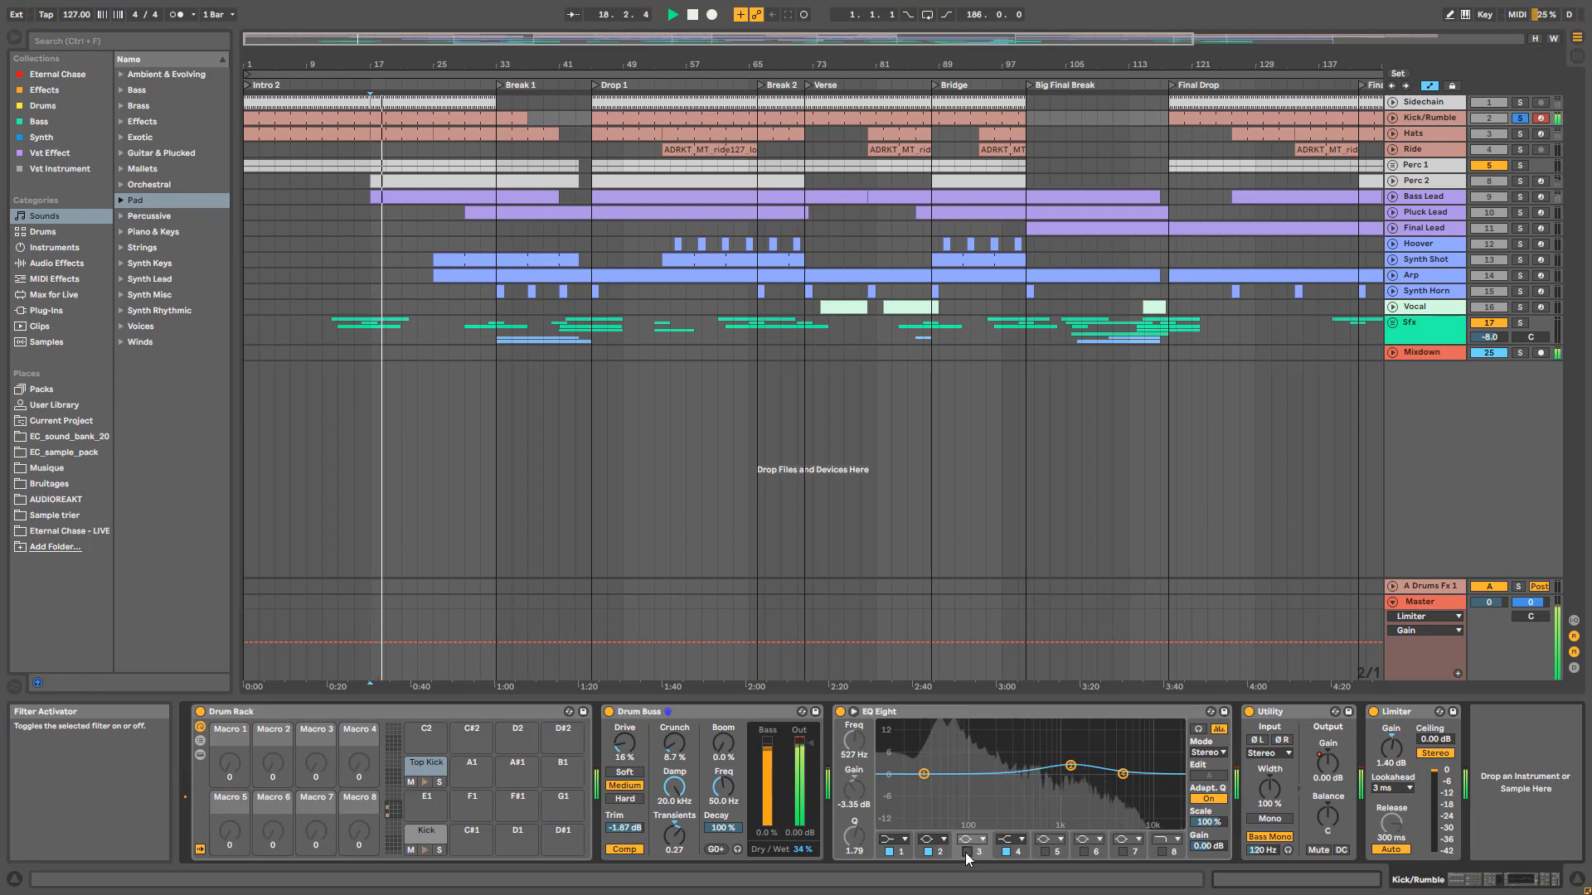
left_click(967, 852)
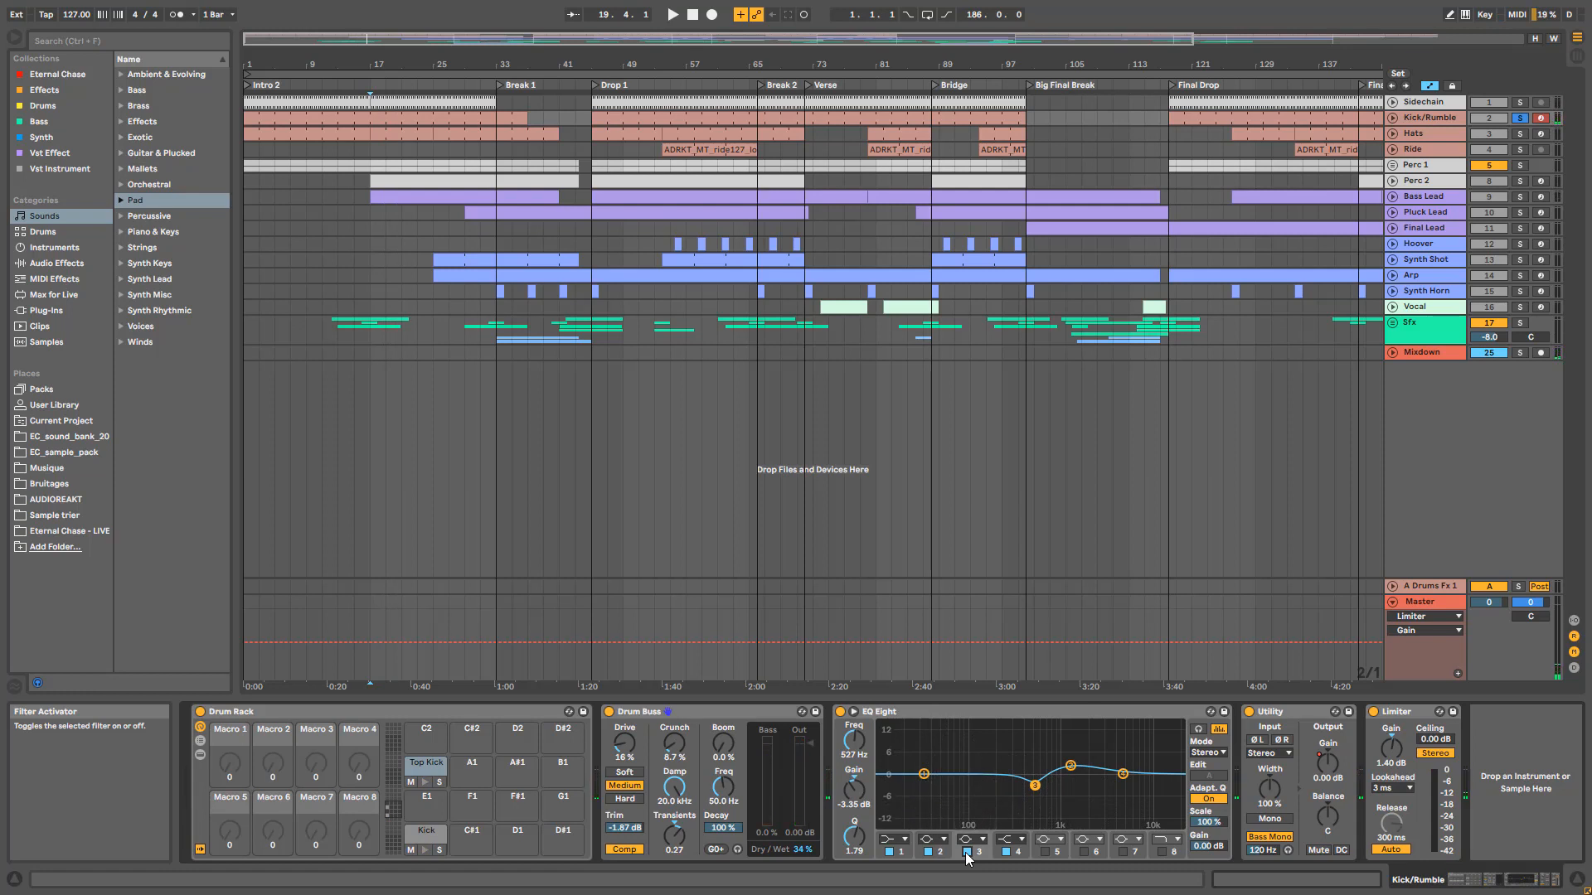
left_click(967, 851)
key("space")
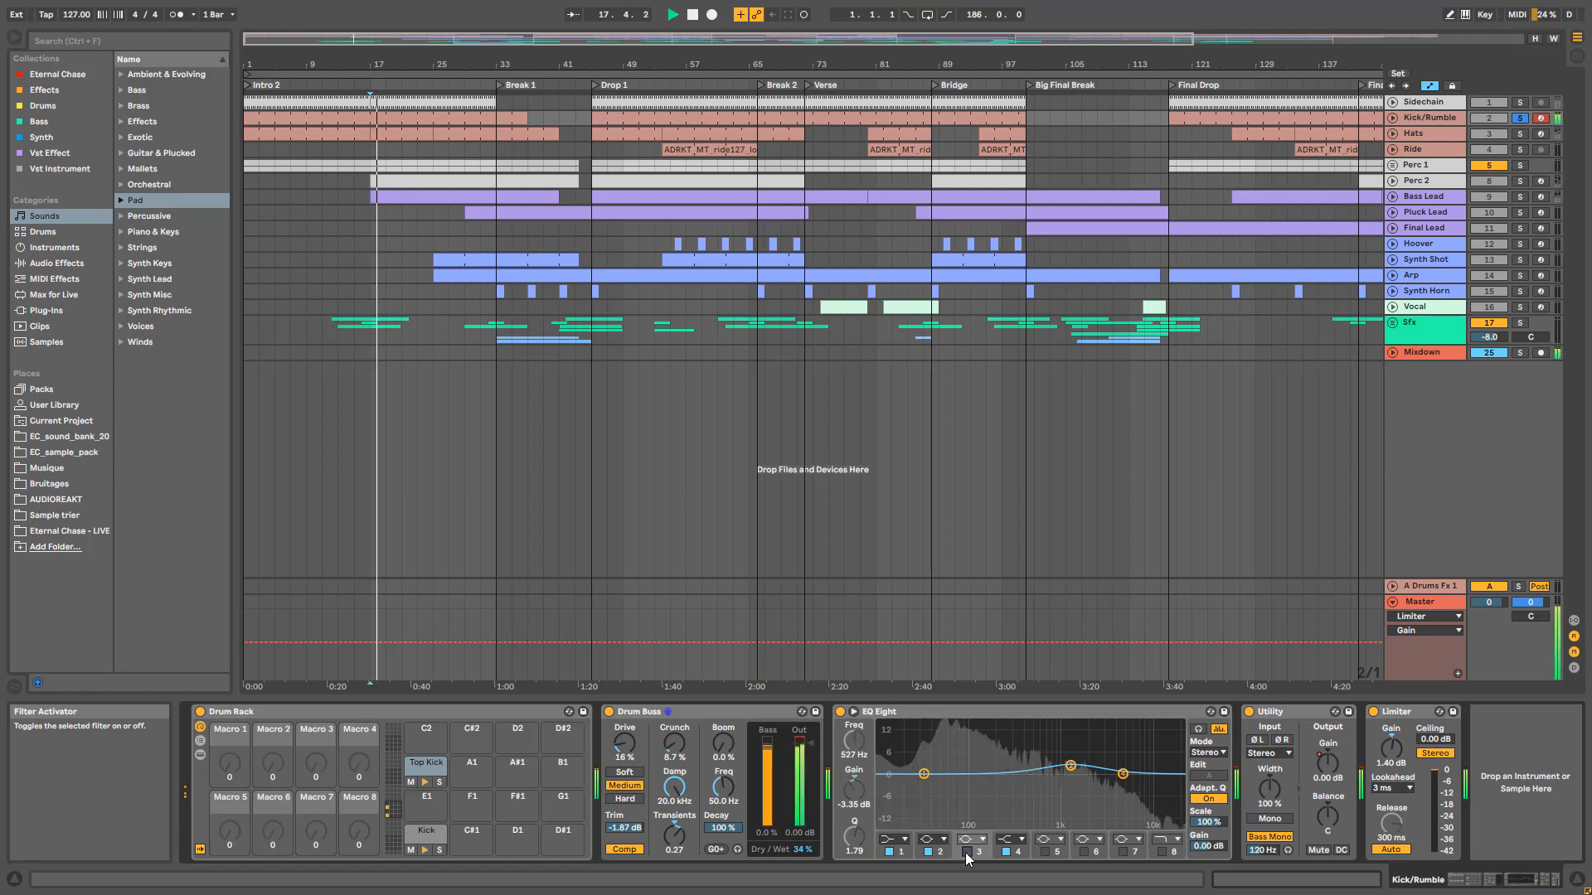
left_click(966, 851)
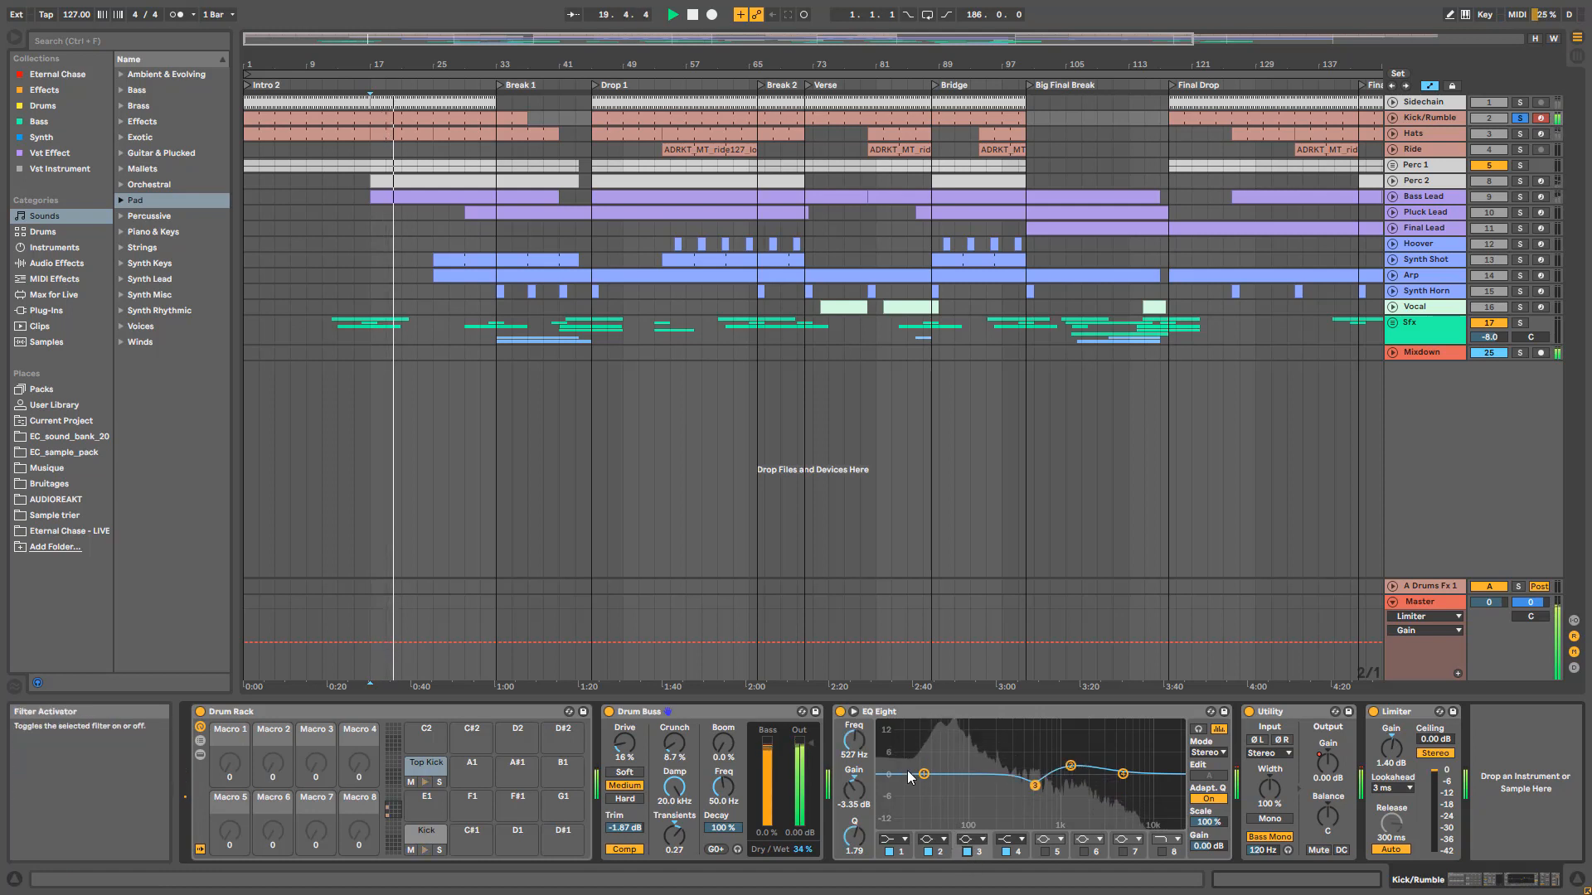
Step: Compare the kick with the whole EQ Eight after the Drum Buss bypassed and active during playback
left_click(842, 713)
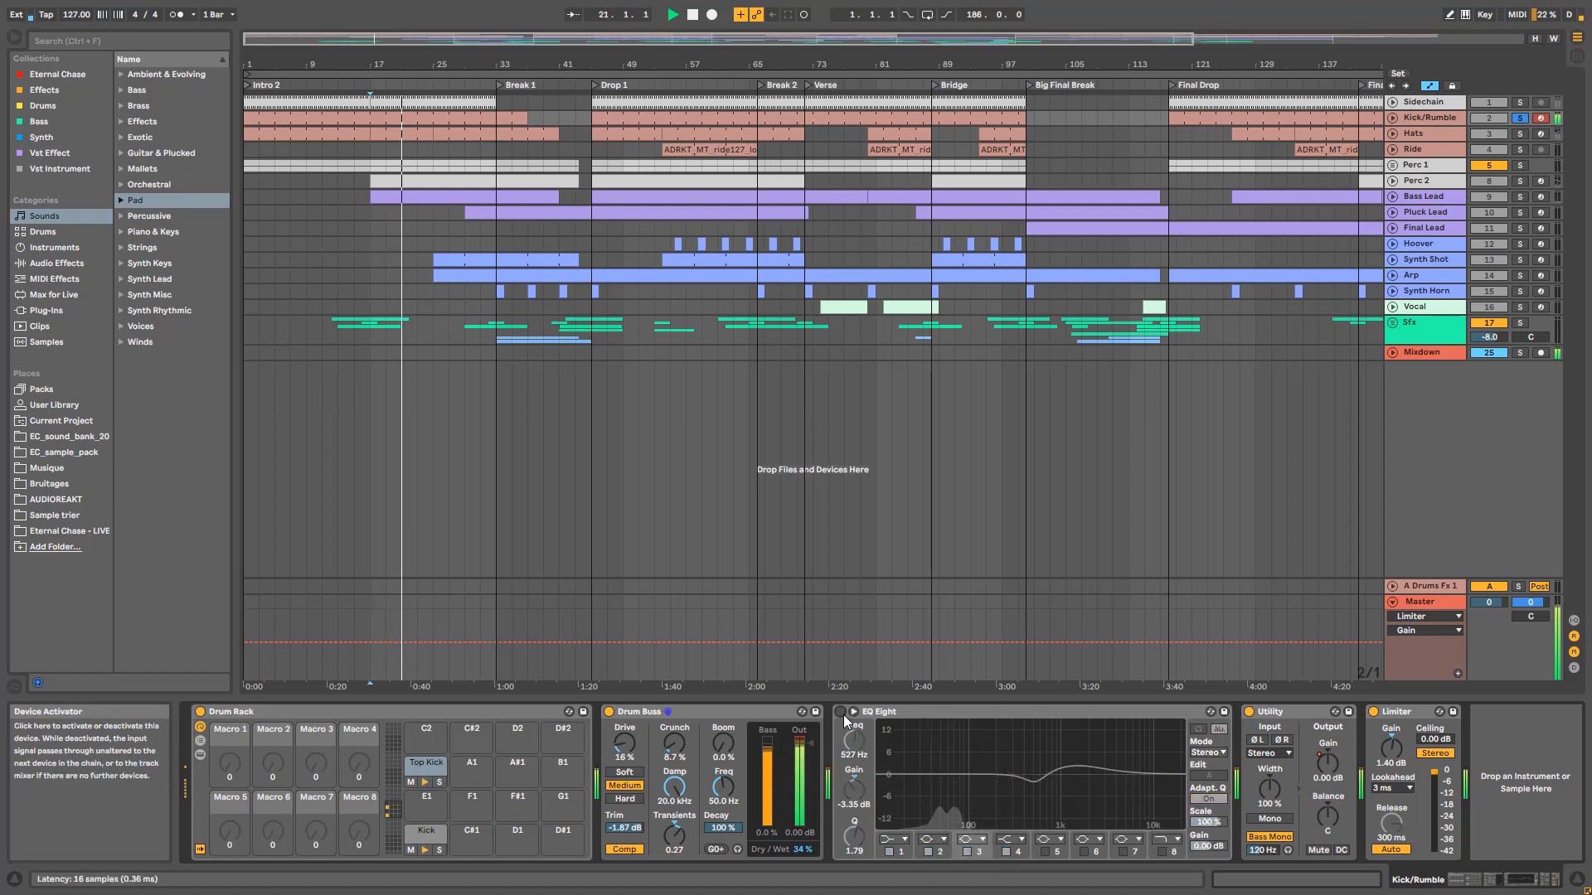
left_click(841, 713)
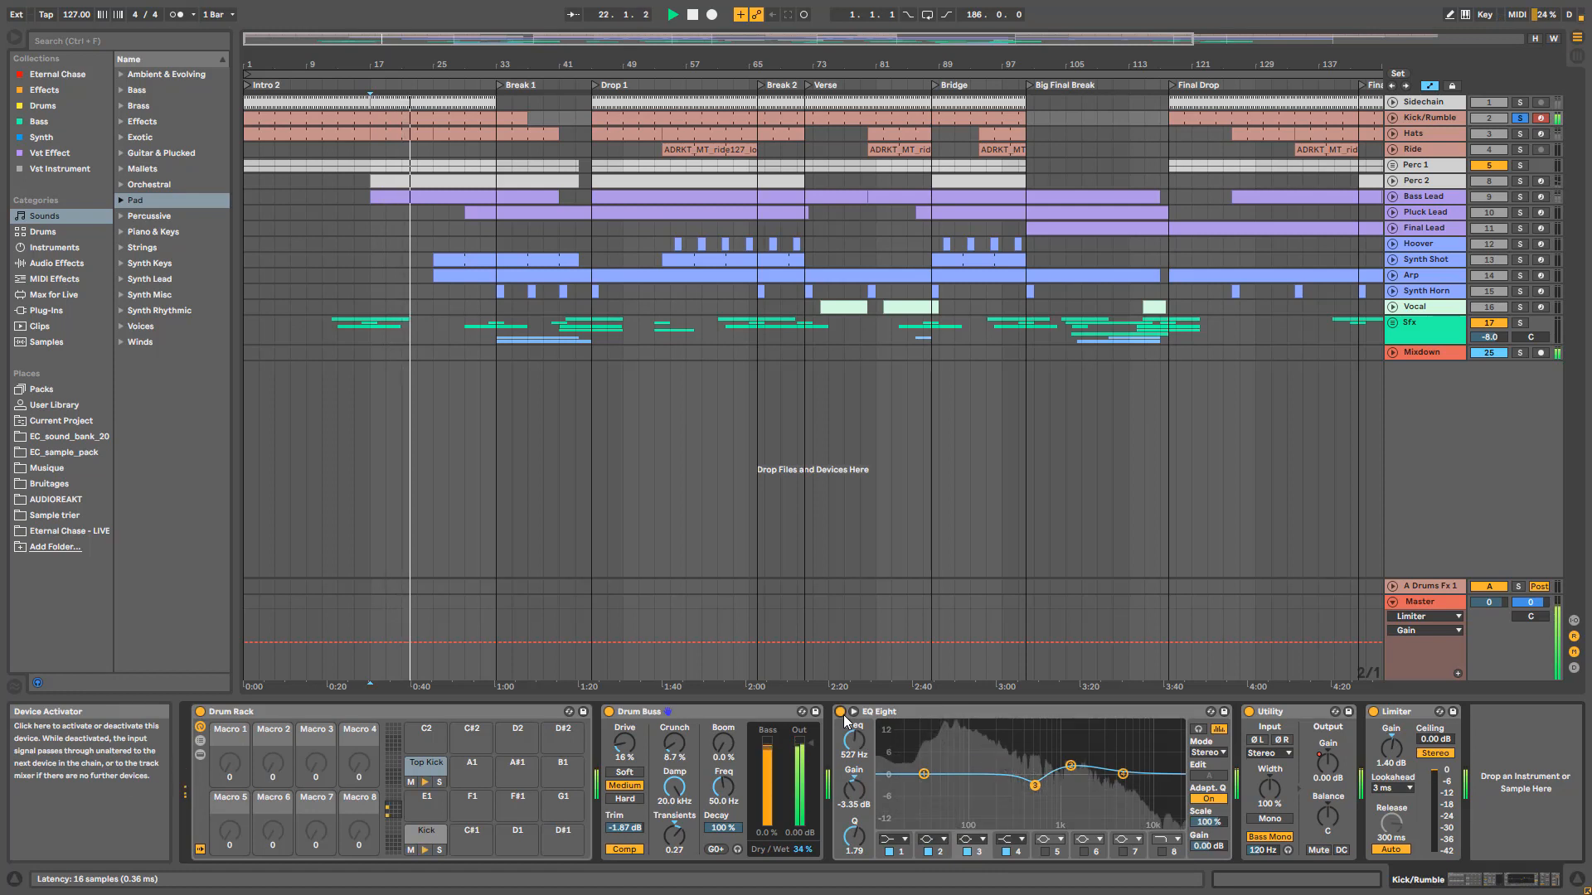
key("space")
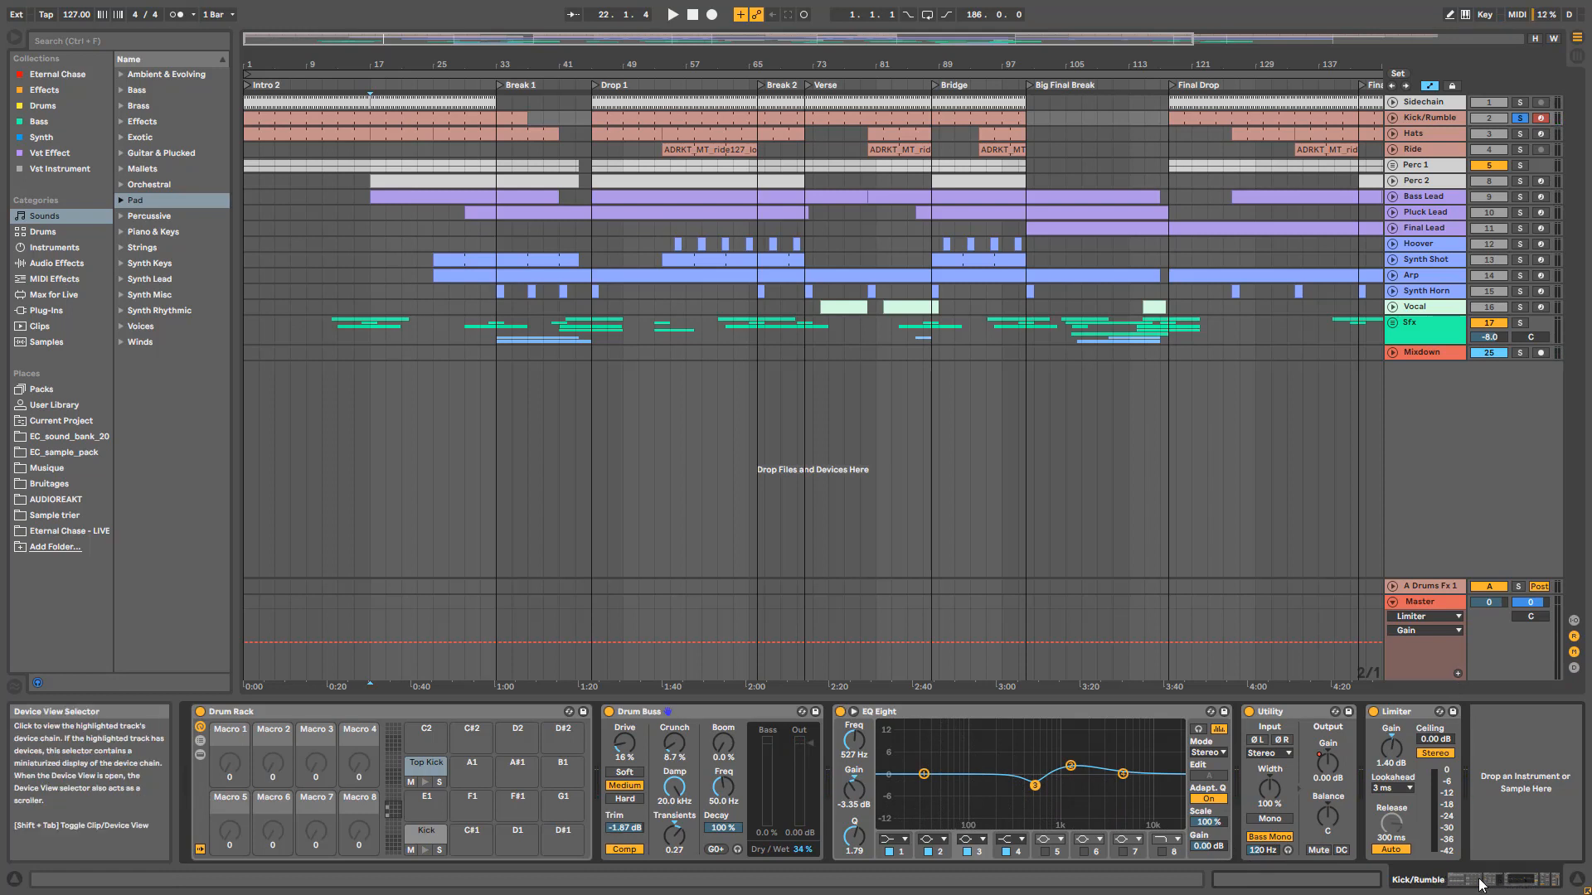
key("space")
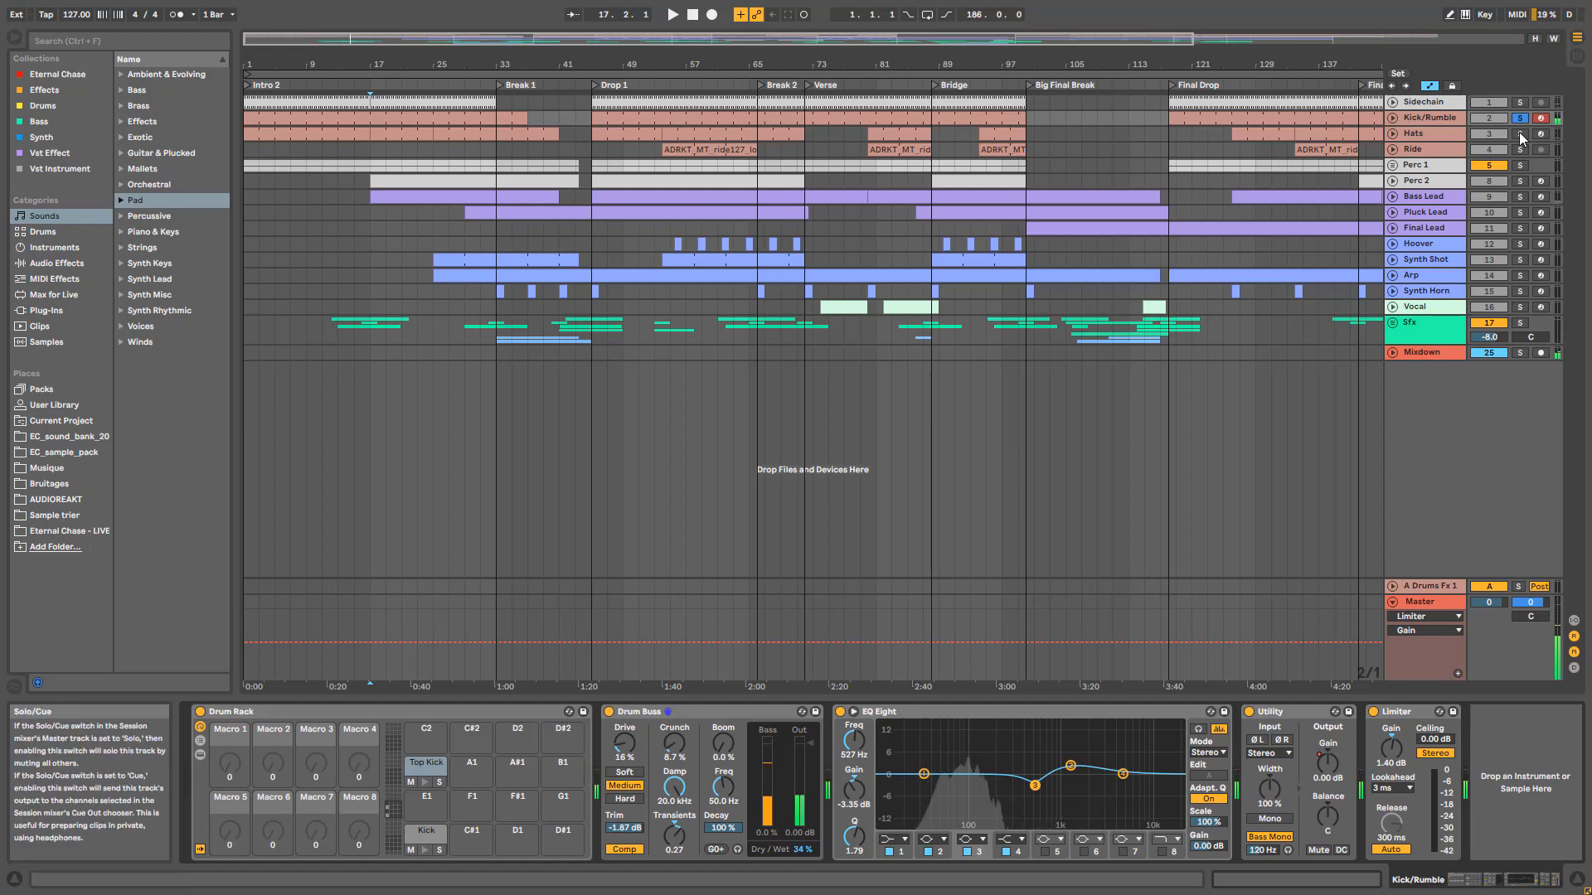
Step: Solo the Hats track and open its MIDI clip at Break 1 to examine the closed and open hat pattern
left_click(1518, 134)
left_click(1451, 133)
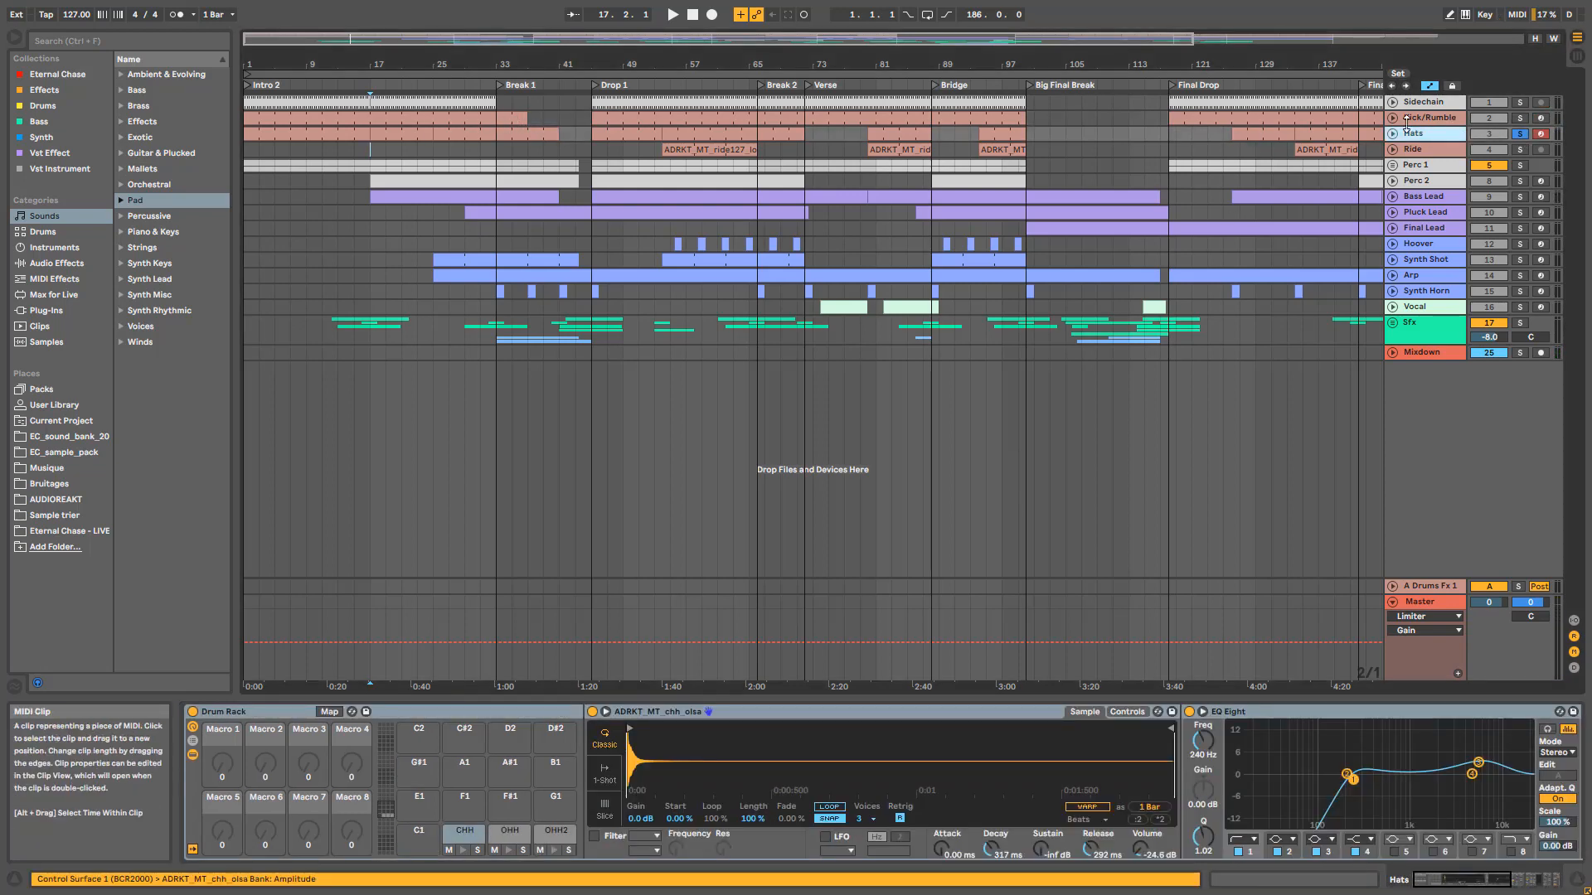
double_click(527, 134)
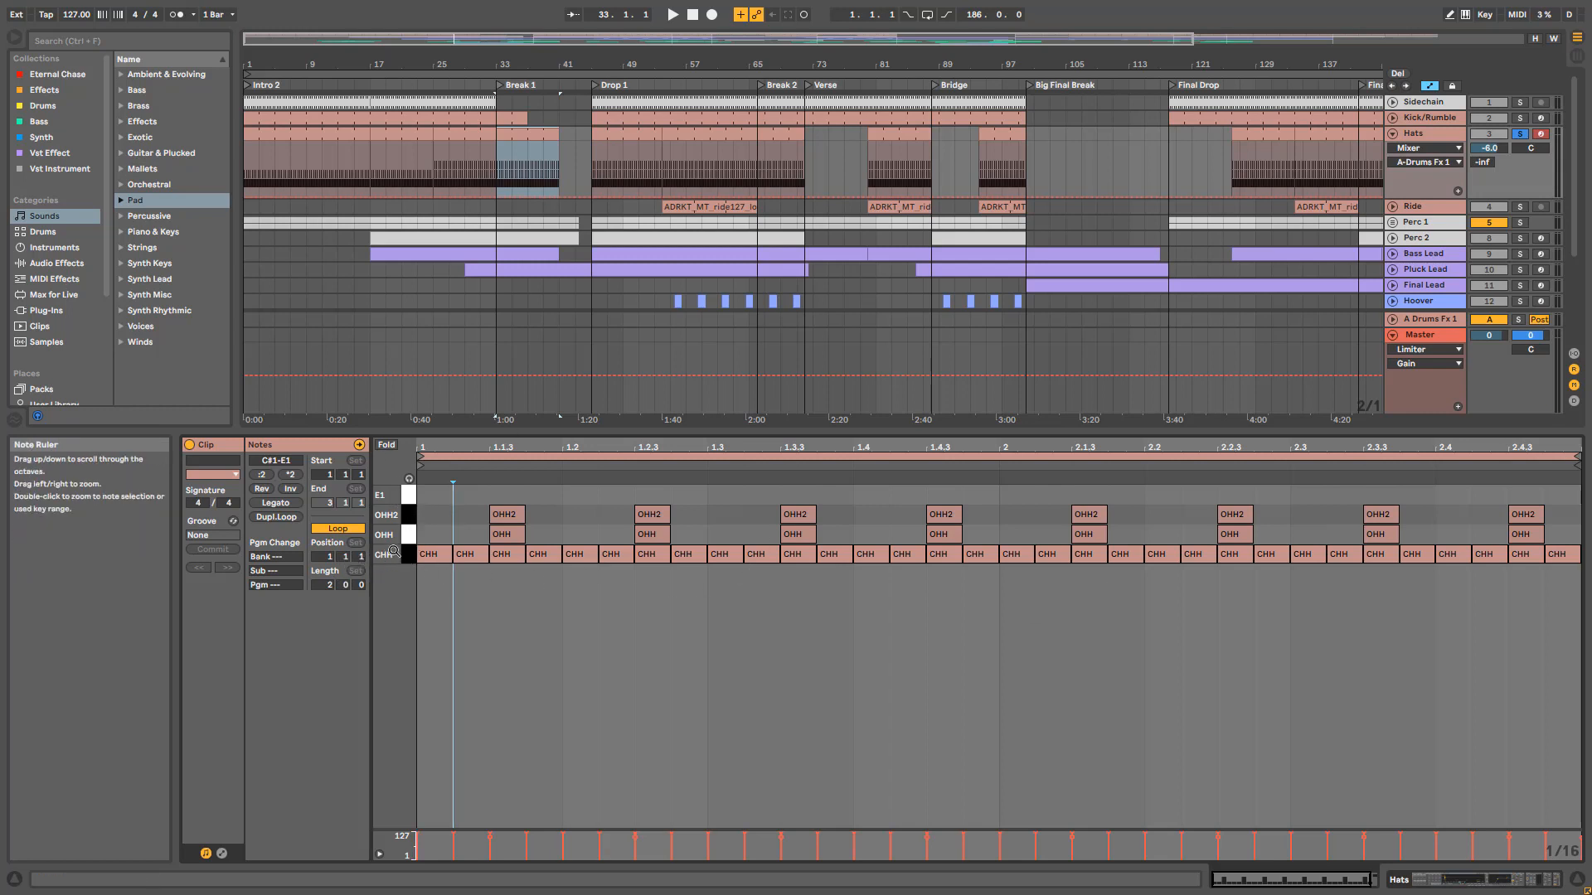
left_click(504, 532)
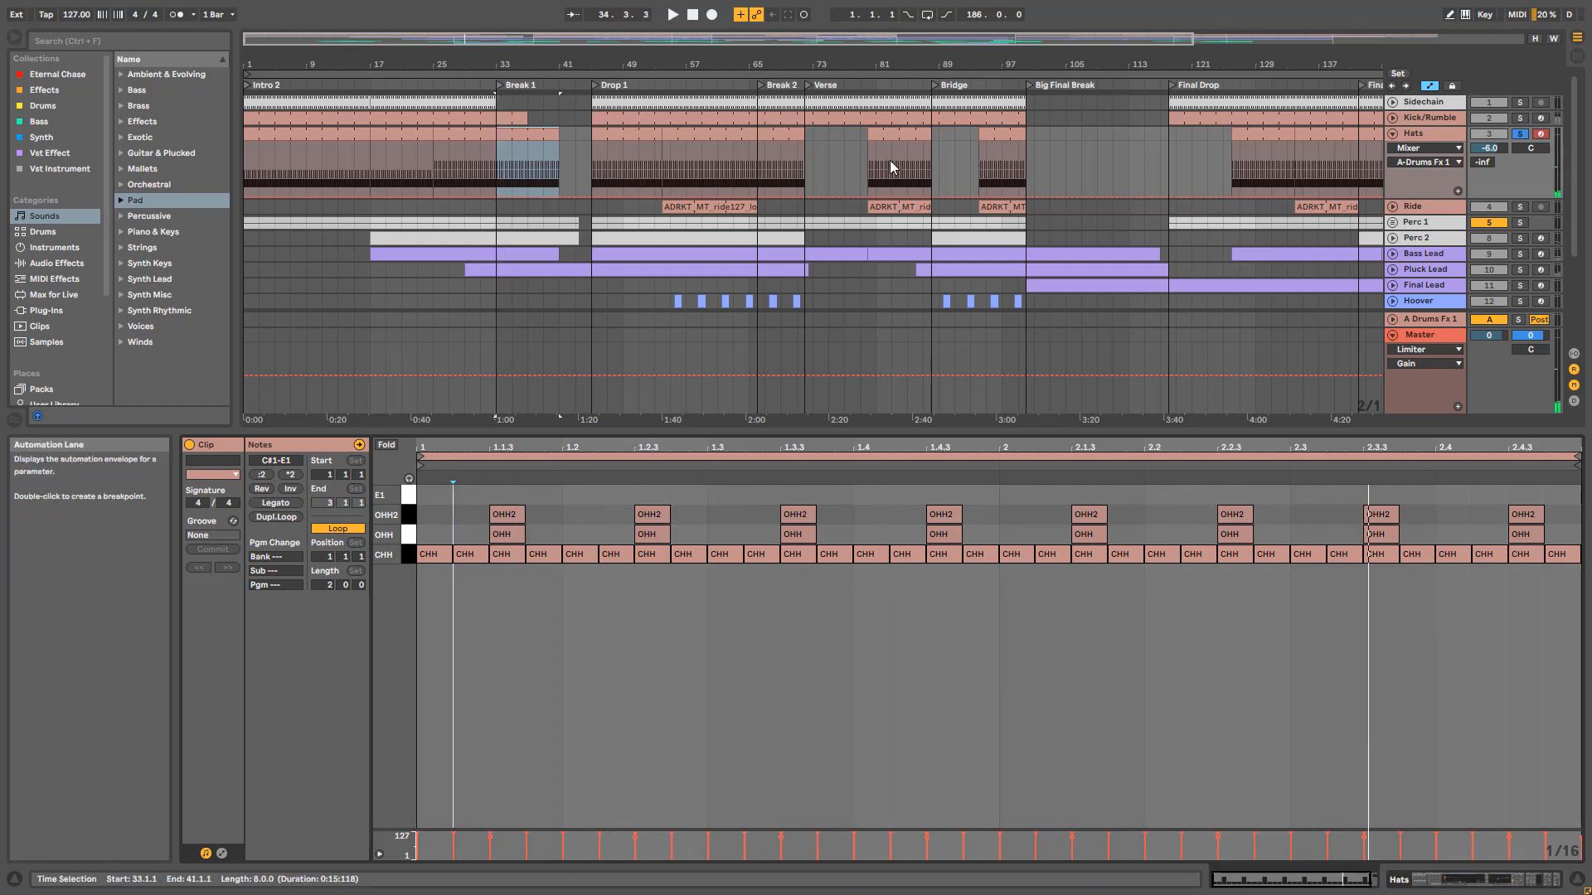
Step: Show the Hats track's Drum Rack and listen to the OHH and OHH2 pads soloed in turn
double_click(1442, 136)
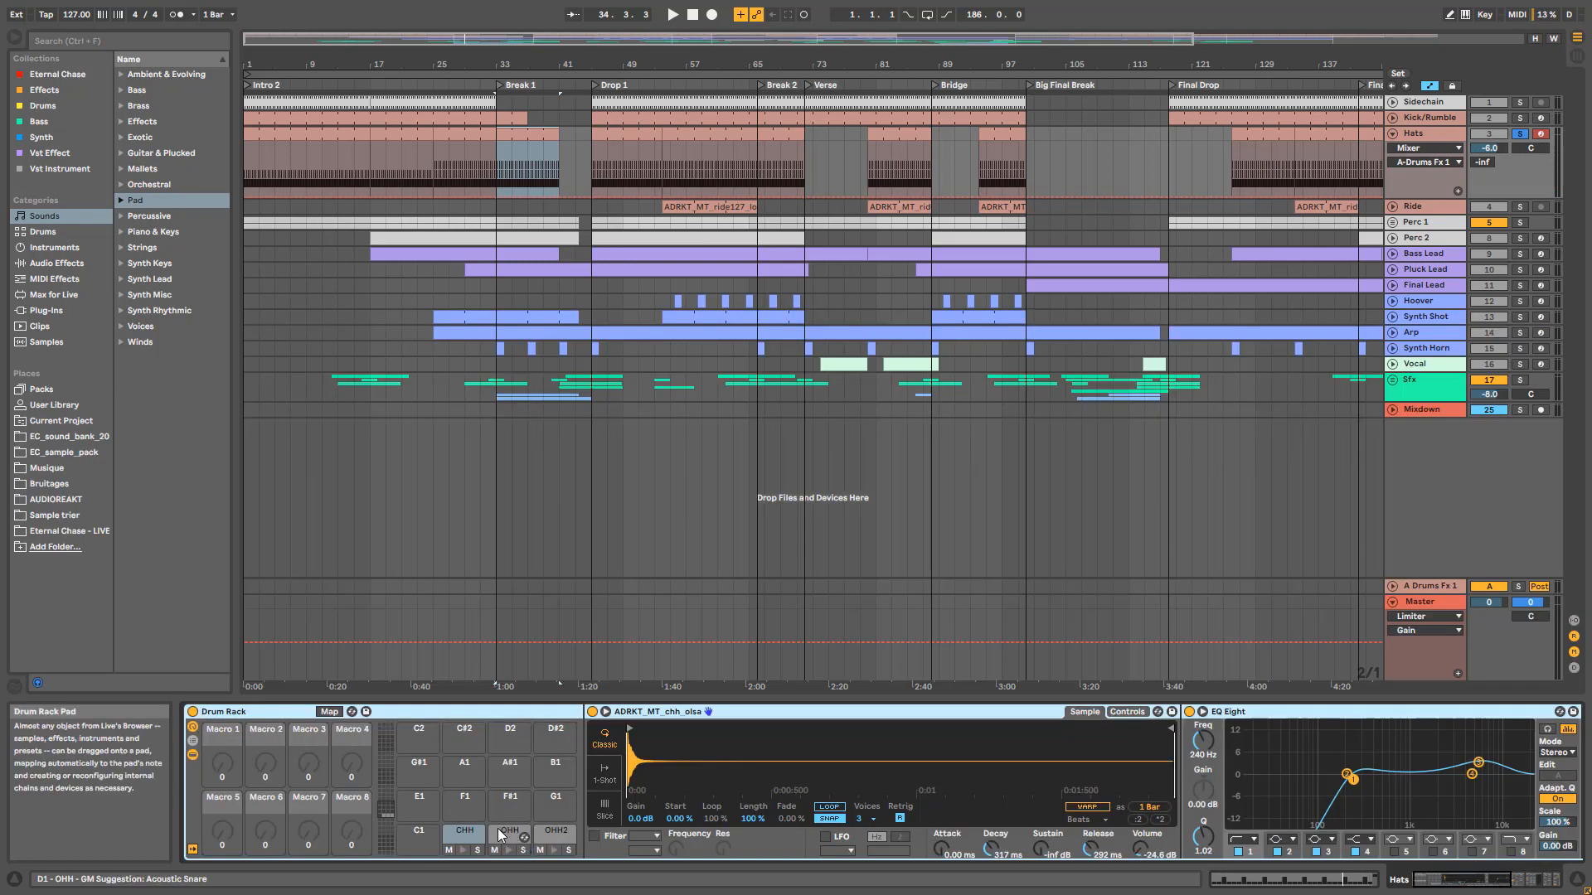
key("space")
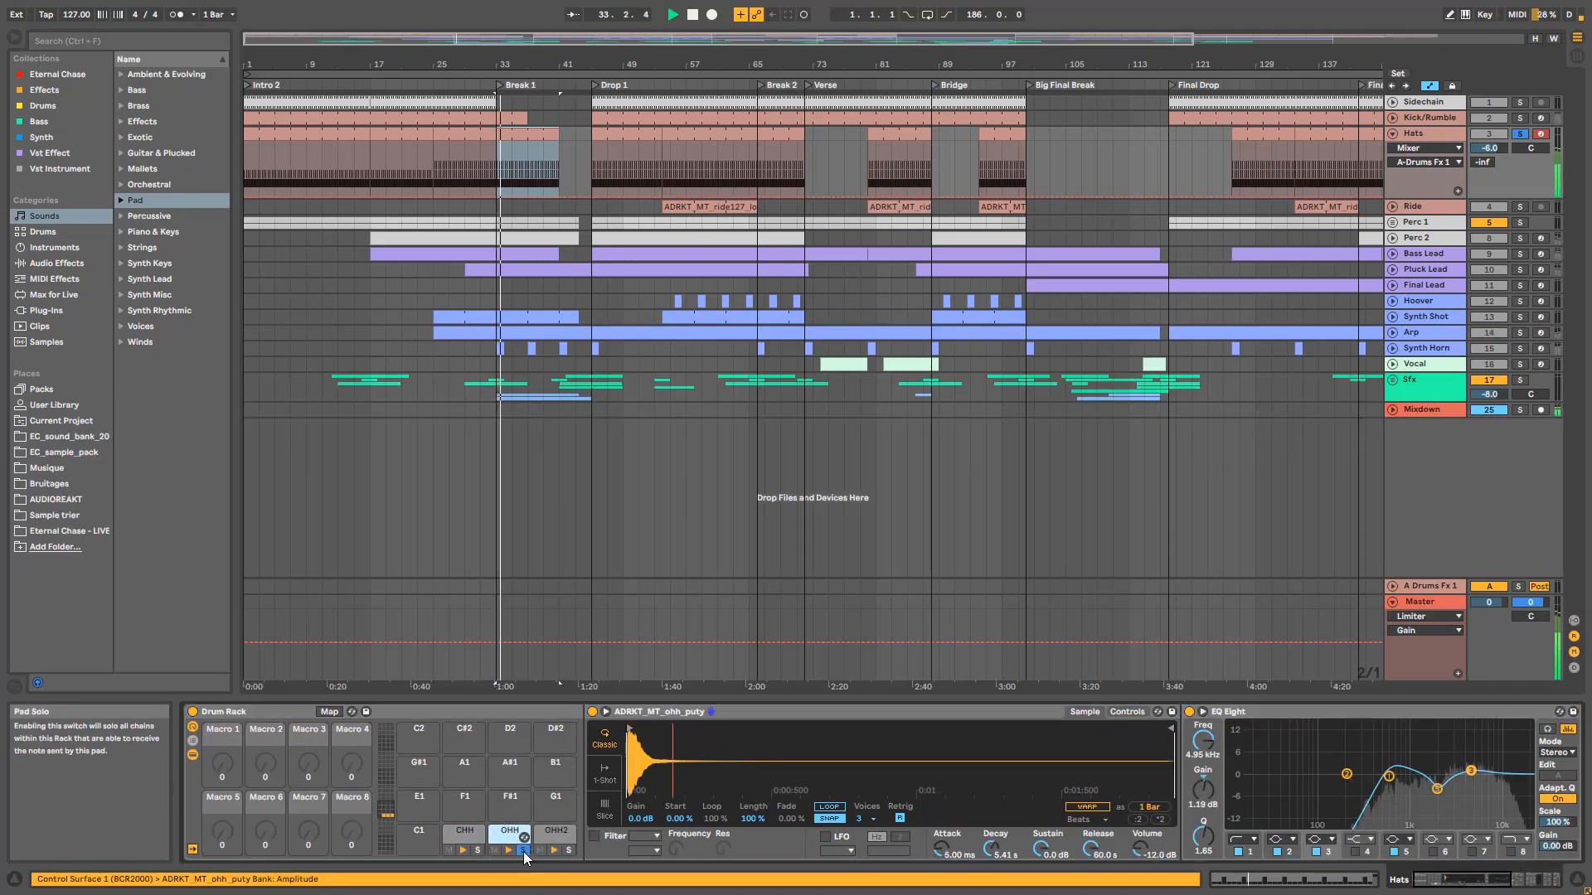
key("space")
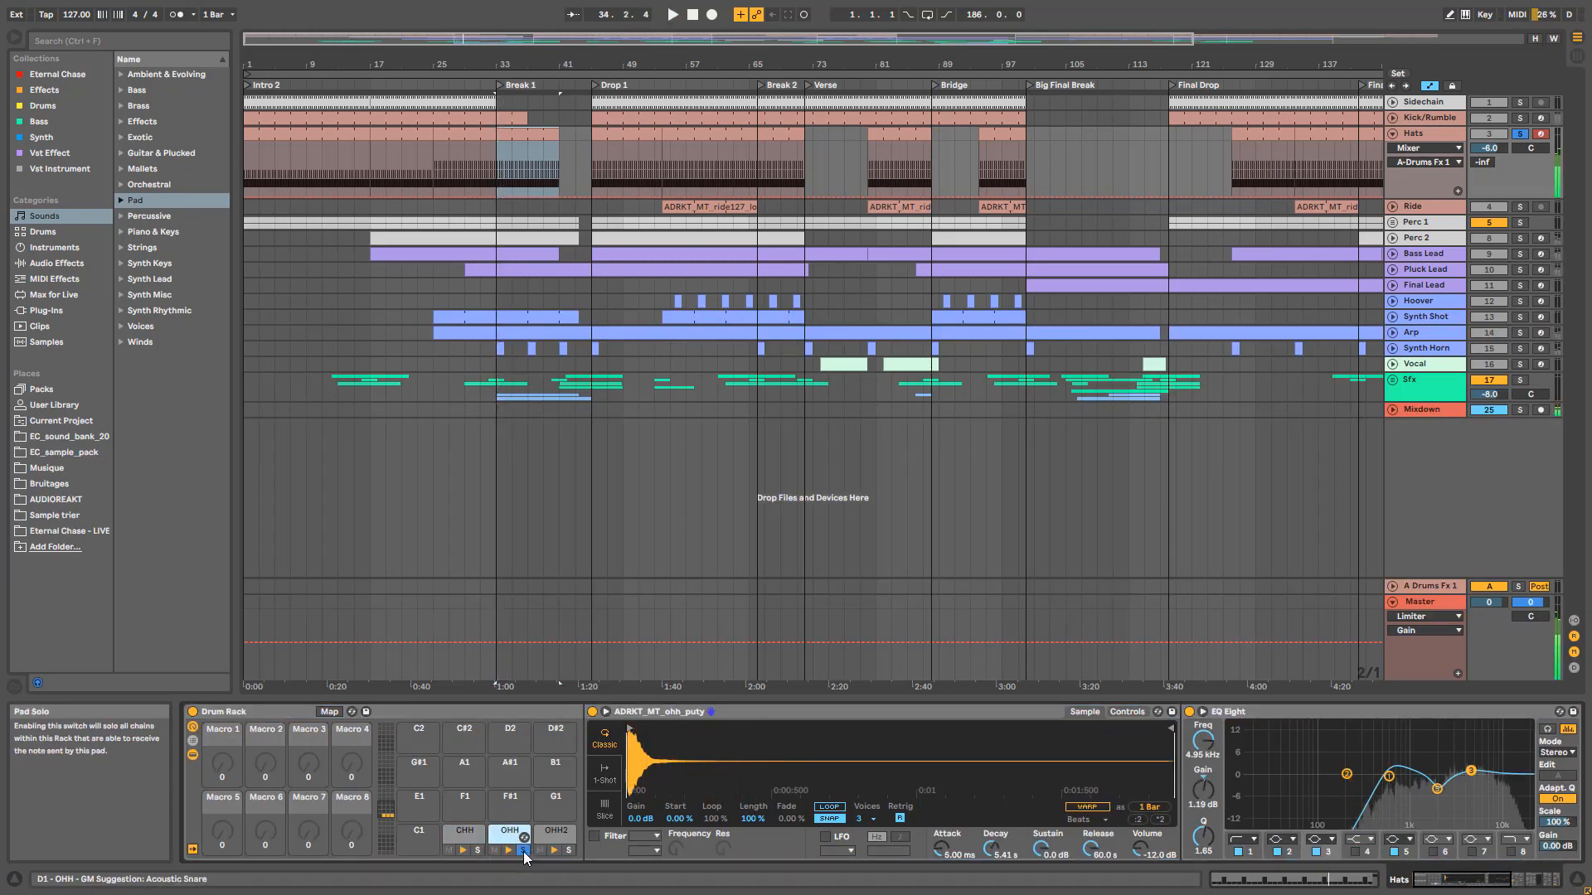
left_click(569, 851)
key("space")
key("space")
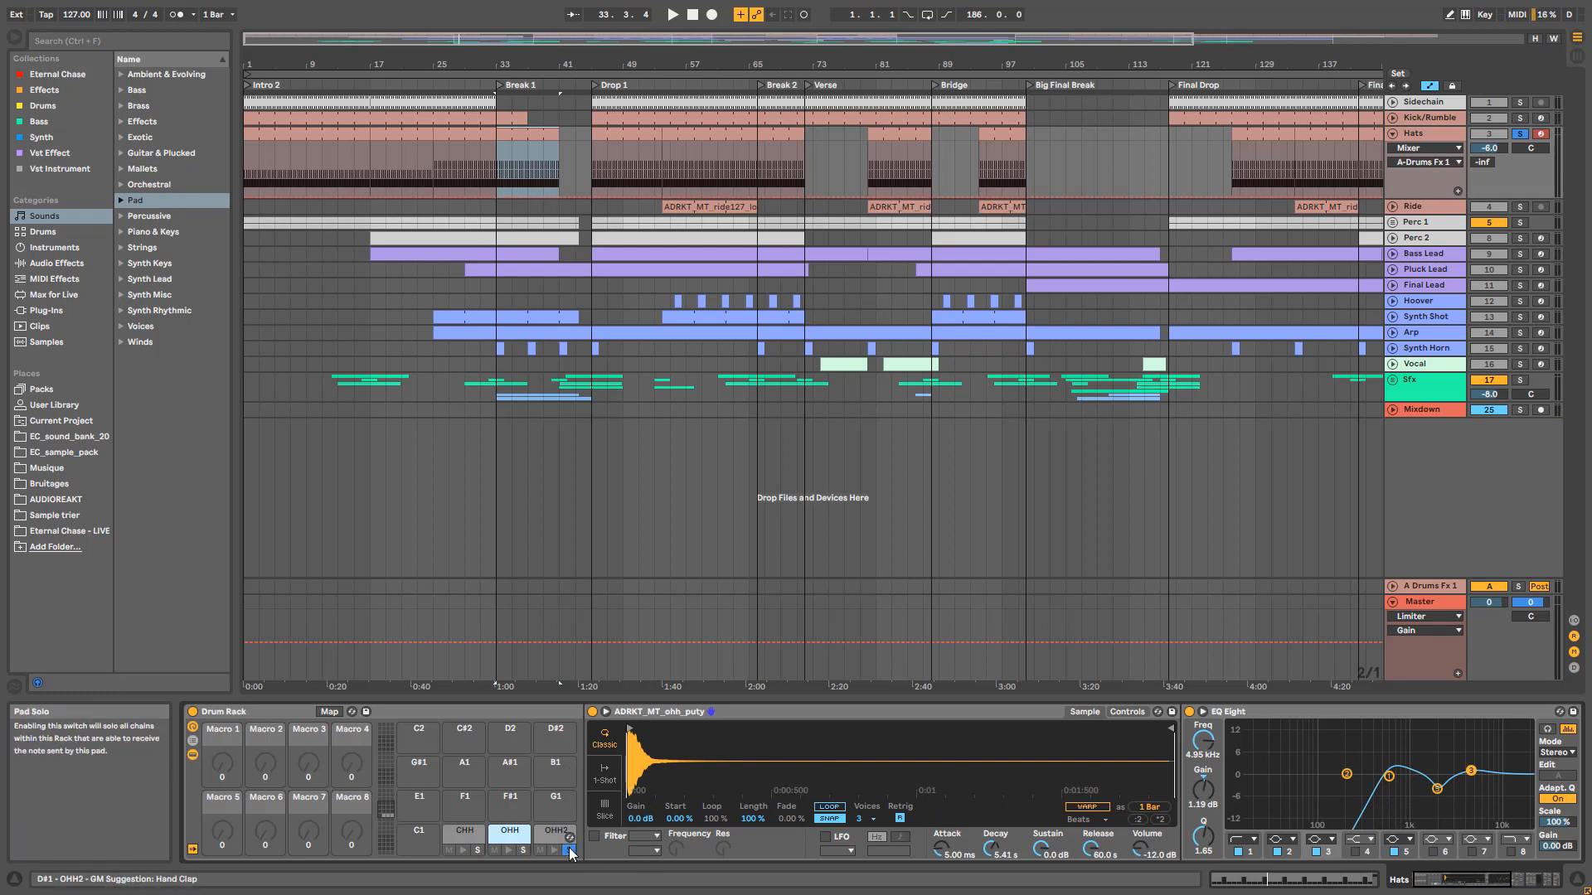
left_click(567, 849)
Step: Unsolo the Hats track and listen to the hats in the full mix from bar 15 and from bar 25
left_click(363, 176)
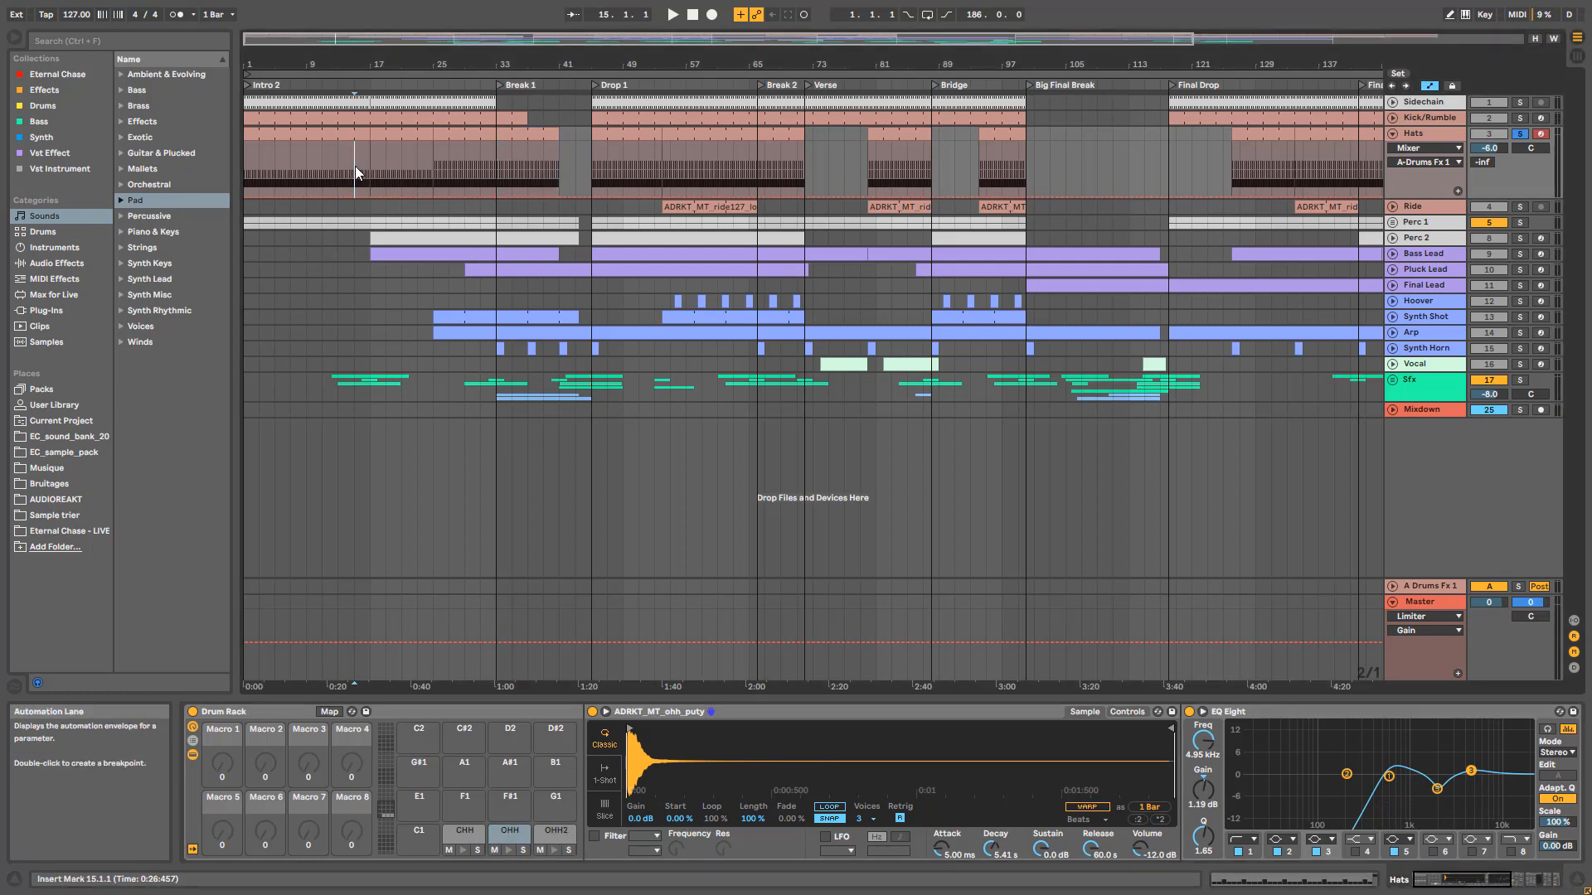
left_click(1520, 134)
key("space")
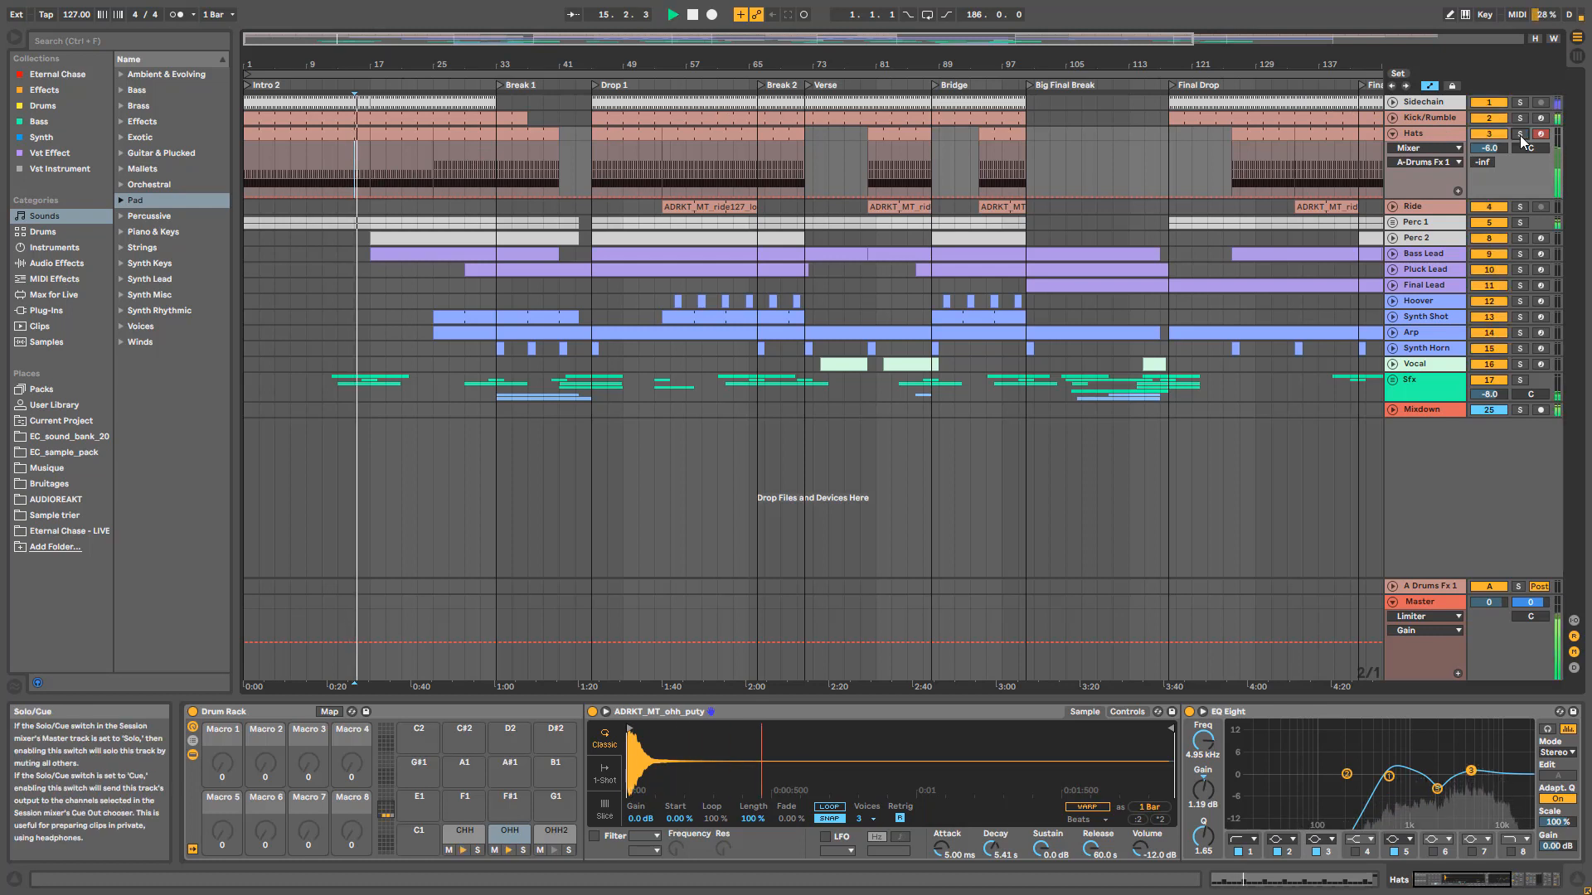
left_click(429, 168)
key("space")
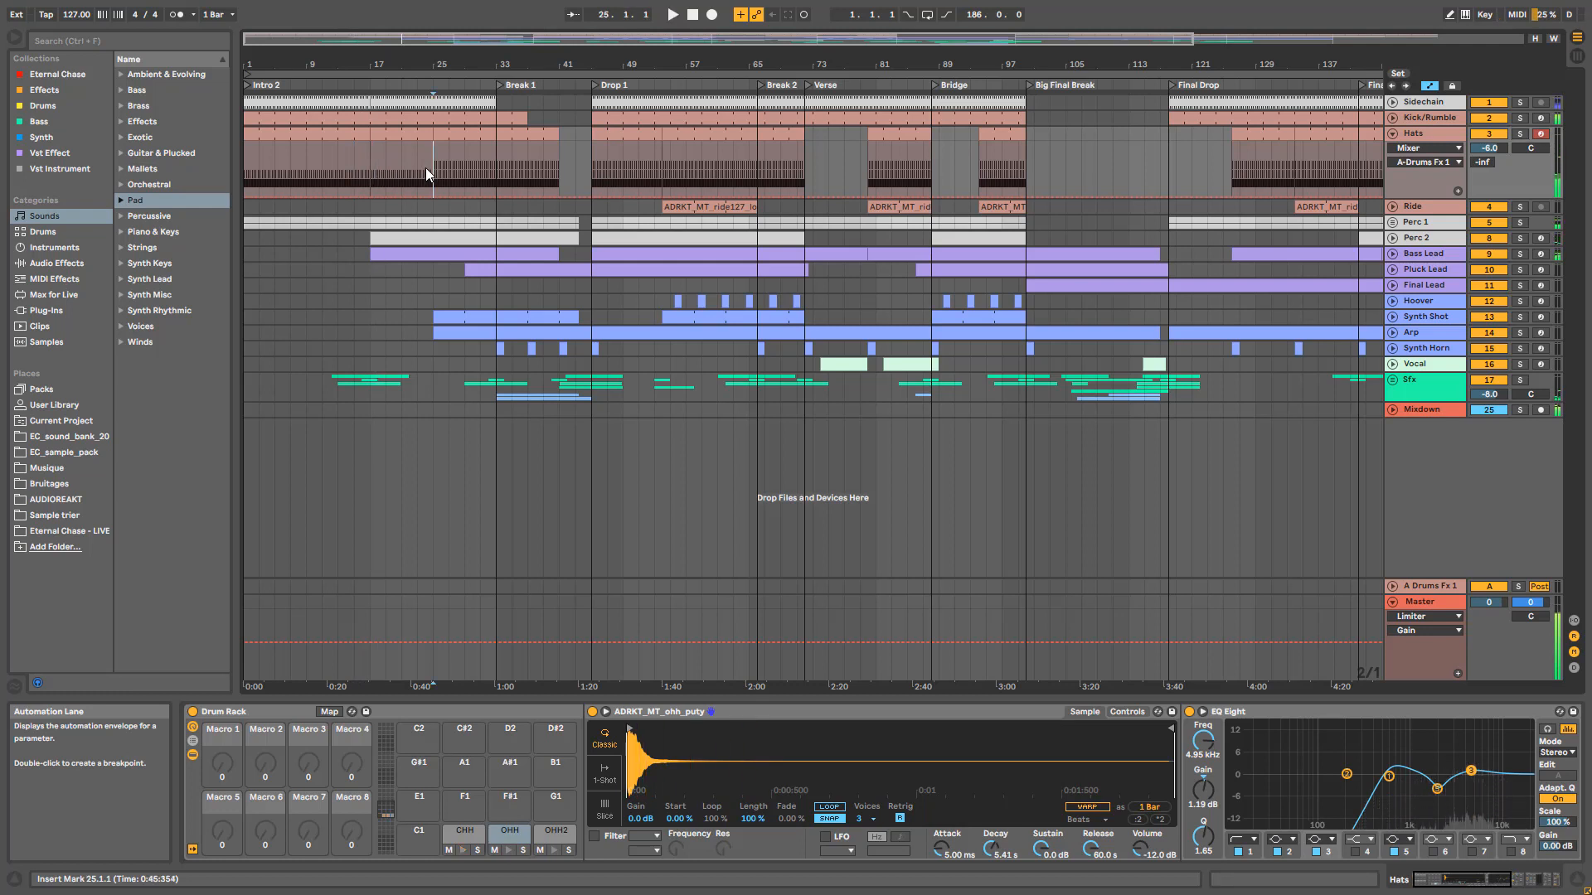
key("space")
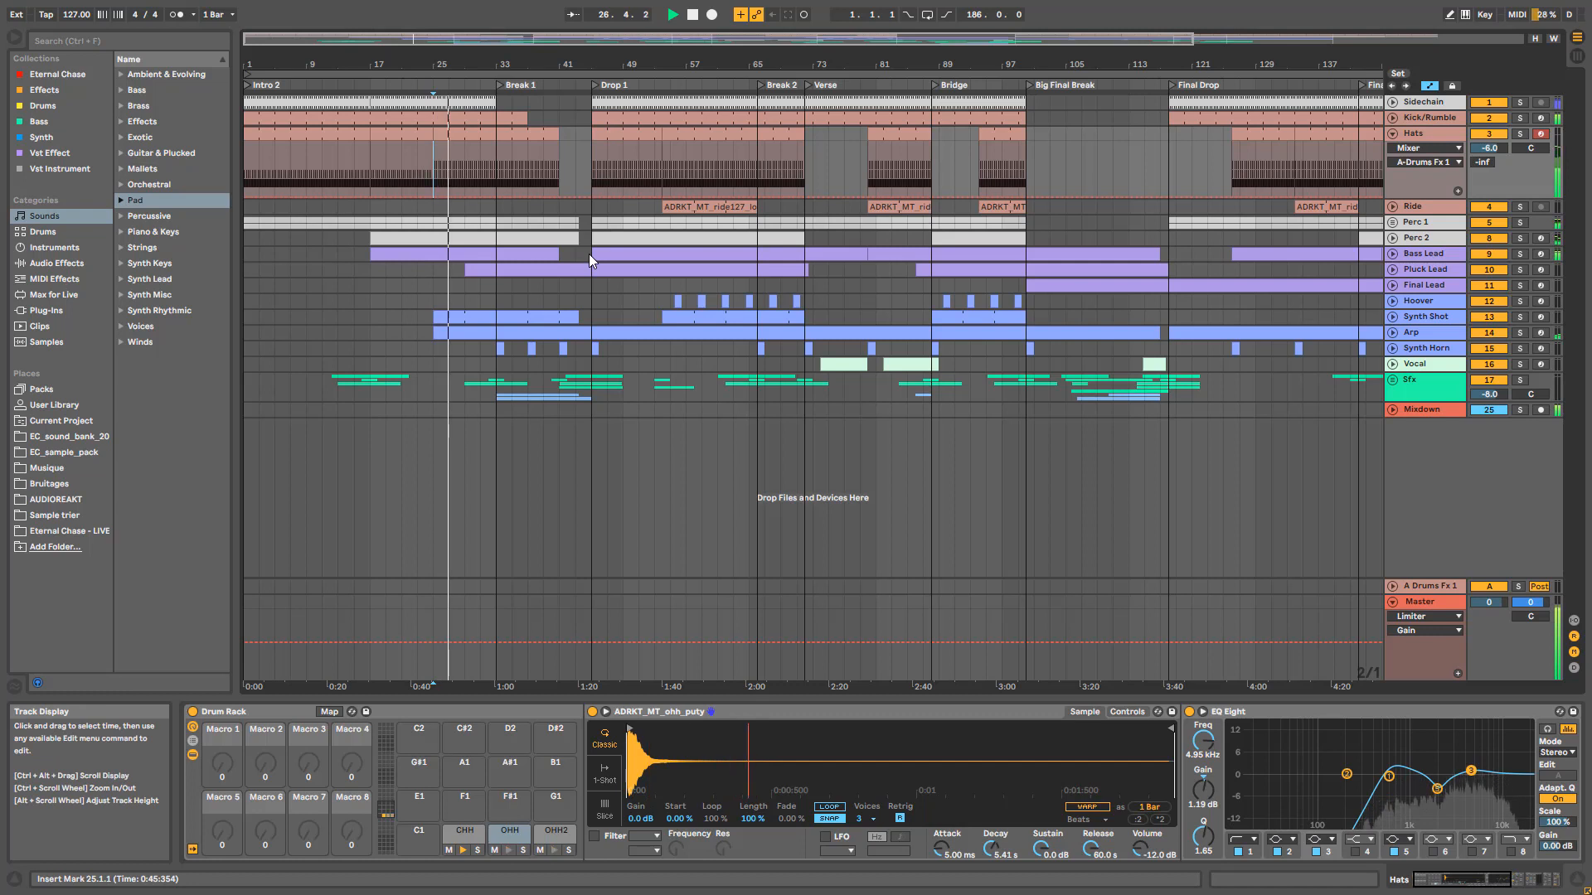
key("space")
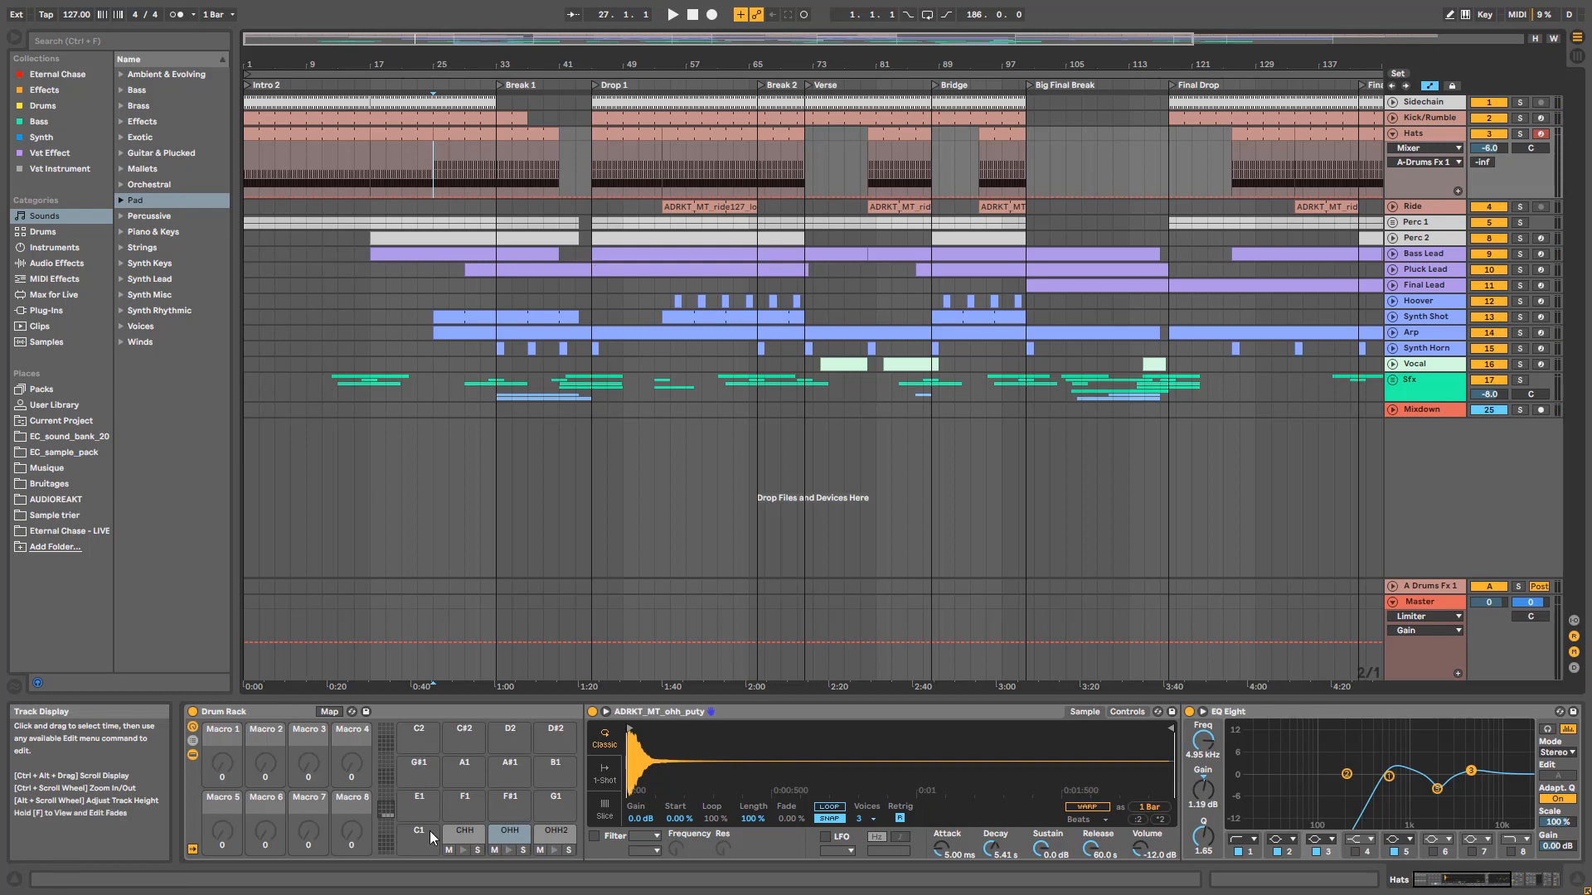
Step: Inspect the sample and effect devices of the CHH, OHH and OHH2 pads in the Hats Drum Rack
left_click(458, 838)
left_click(1442, 885)
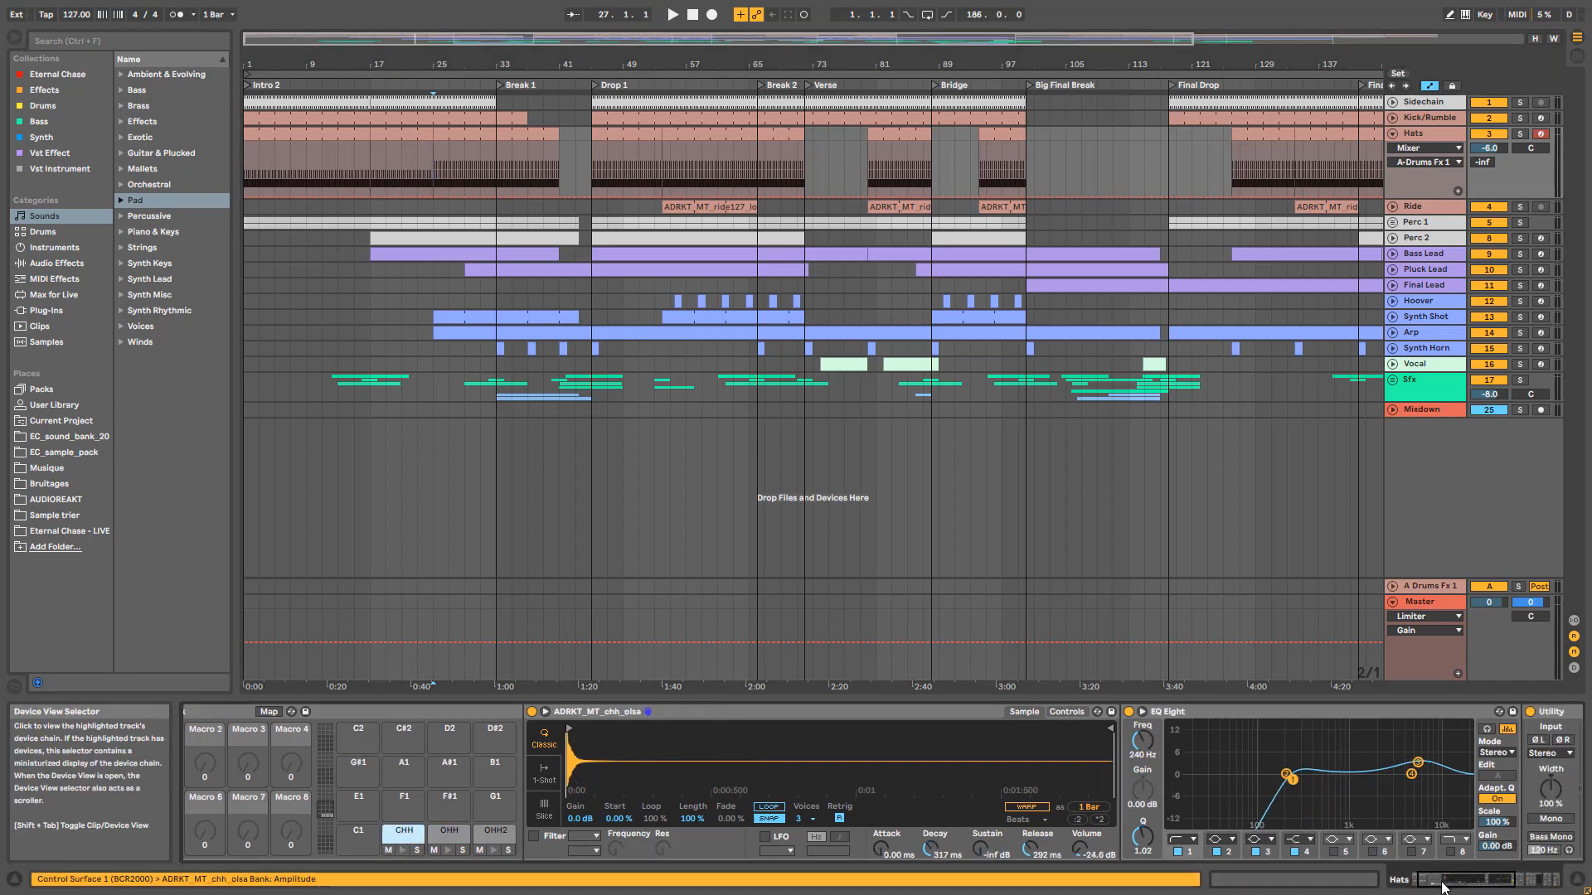
mouse_move(1442, 887)
left_mouse_down()
mouse_move(1474, 883)
mouse_move(1415, 879)
left_mouse_up()
left_click(517, 834)
left_click(565, 831)
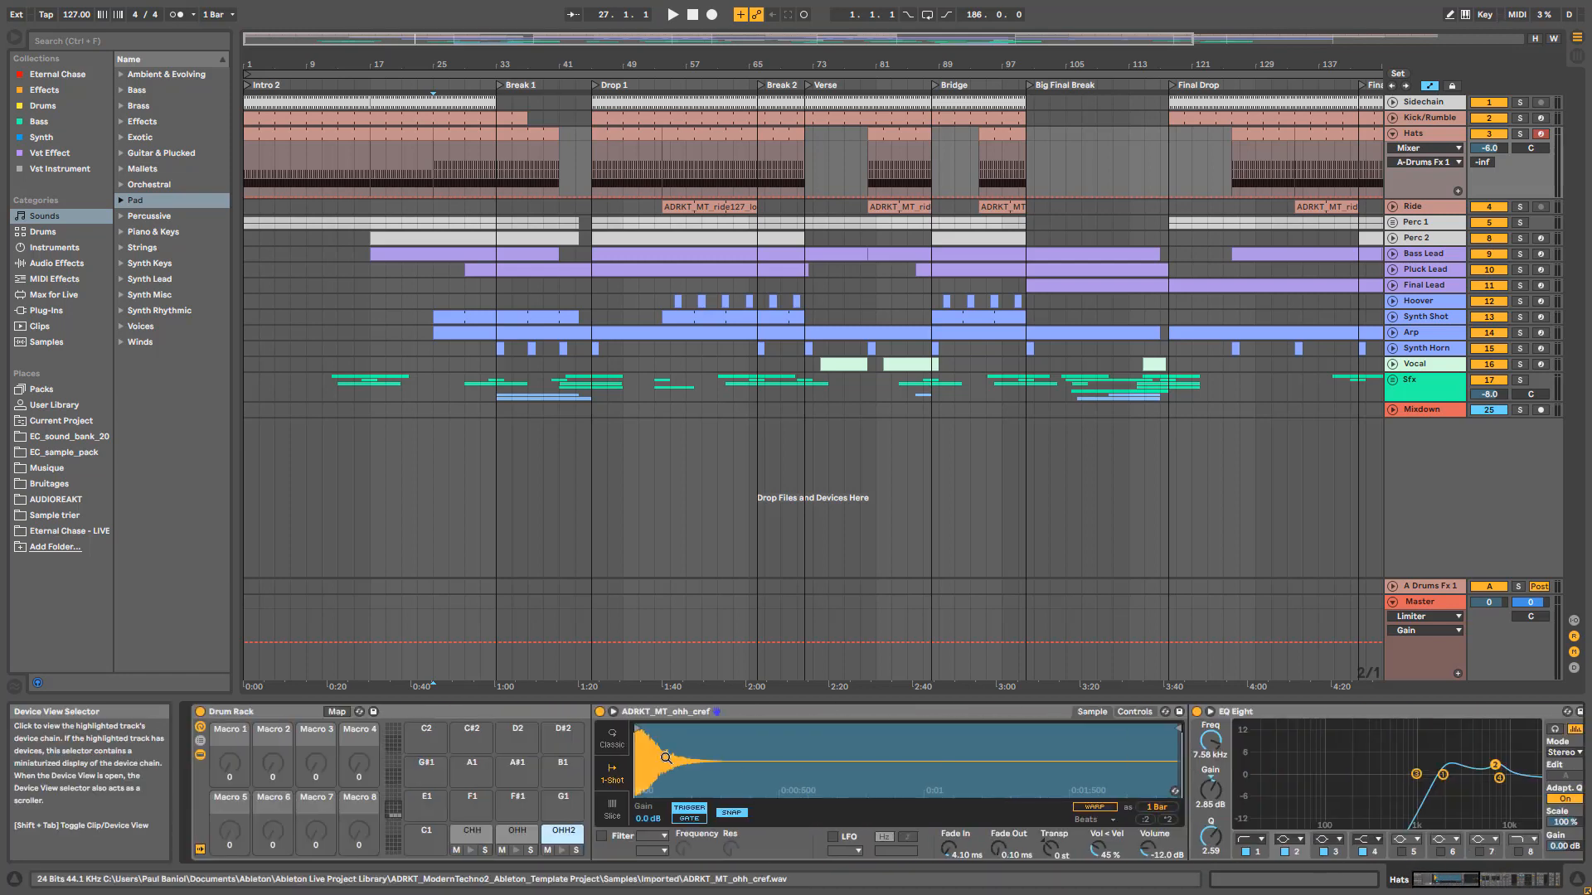
Step: Show the Hats Drum Rack's chain list and return chains, and inspect the Reverb return before hiding the chain devices
left_click(201, 741)
left_click(201, 840)
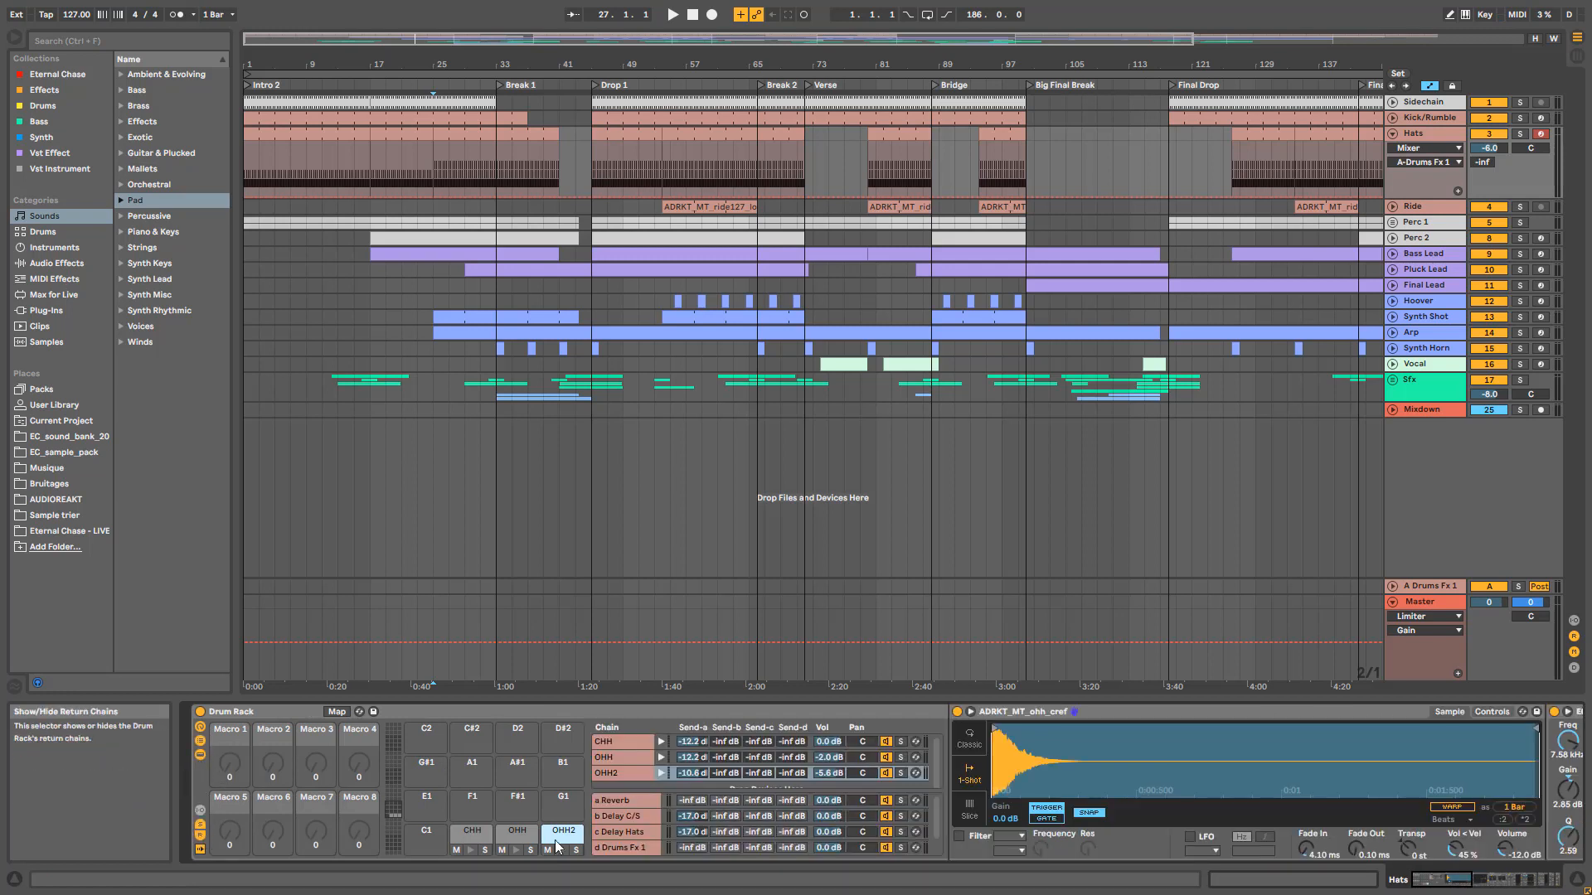
left_click(640, 804)
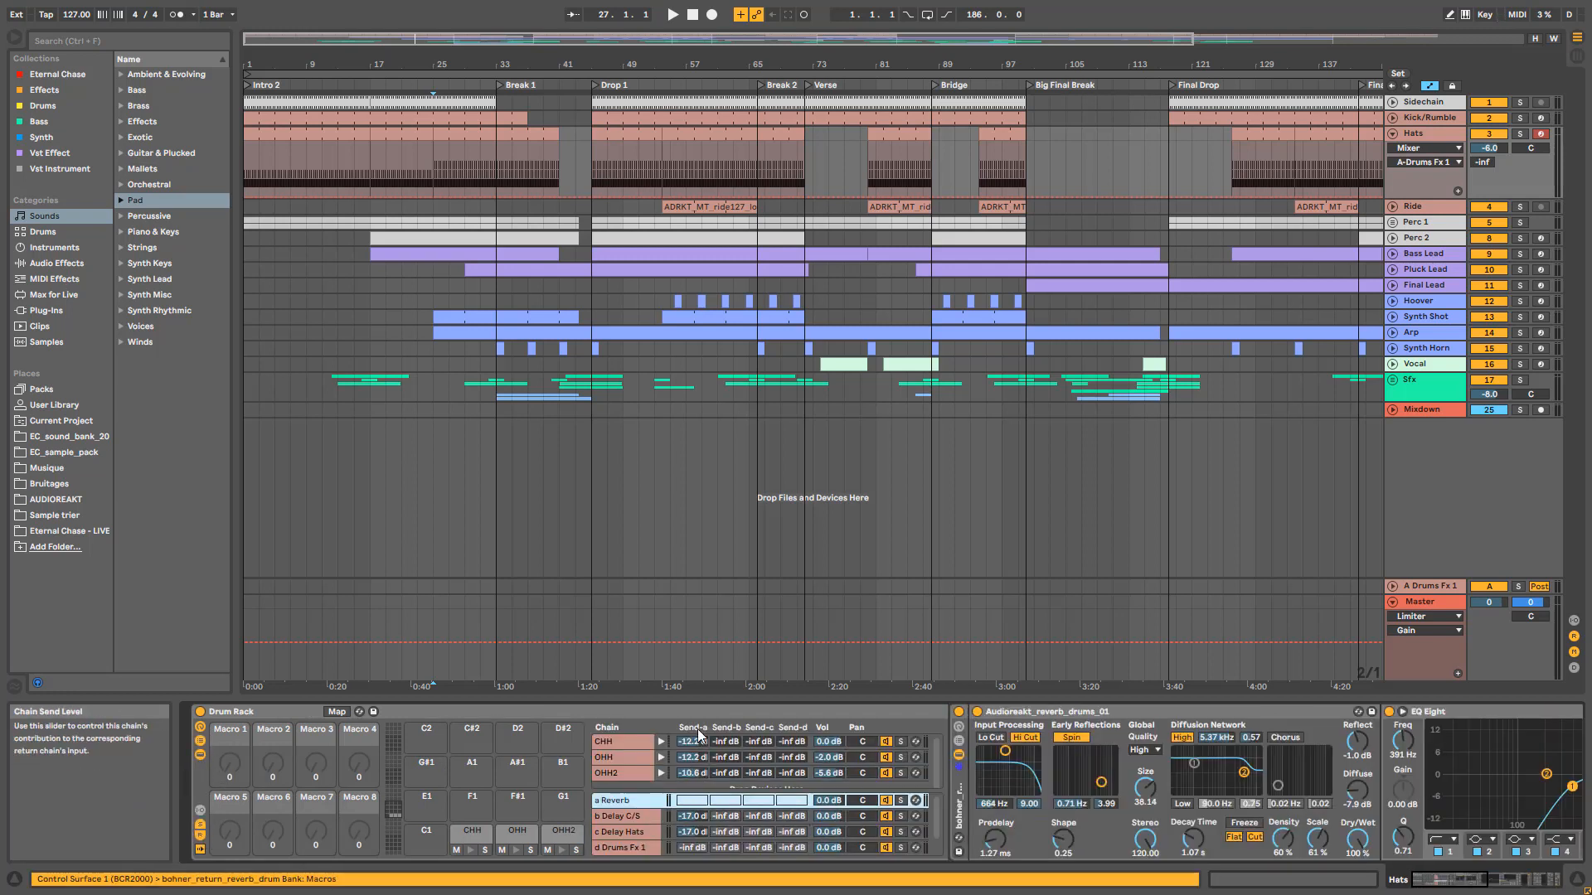
left_click(199, 754)
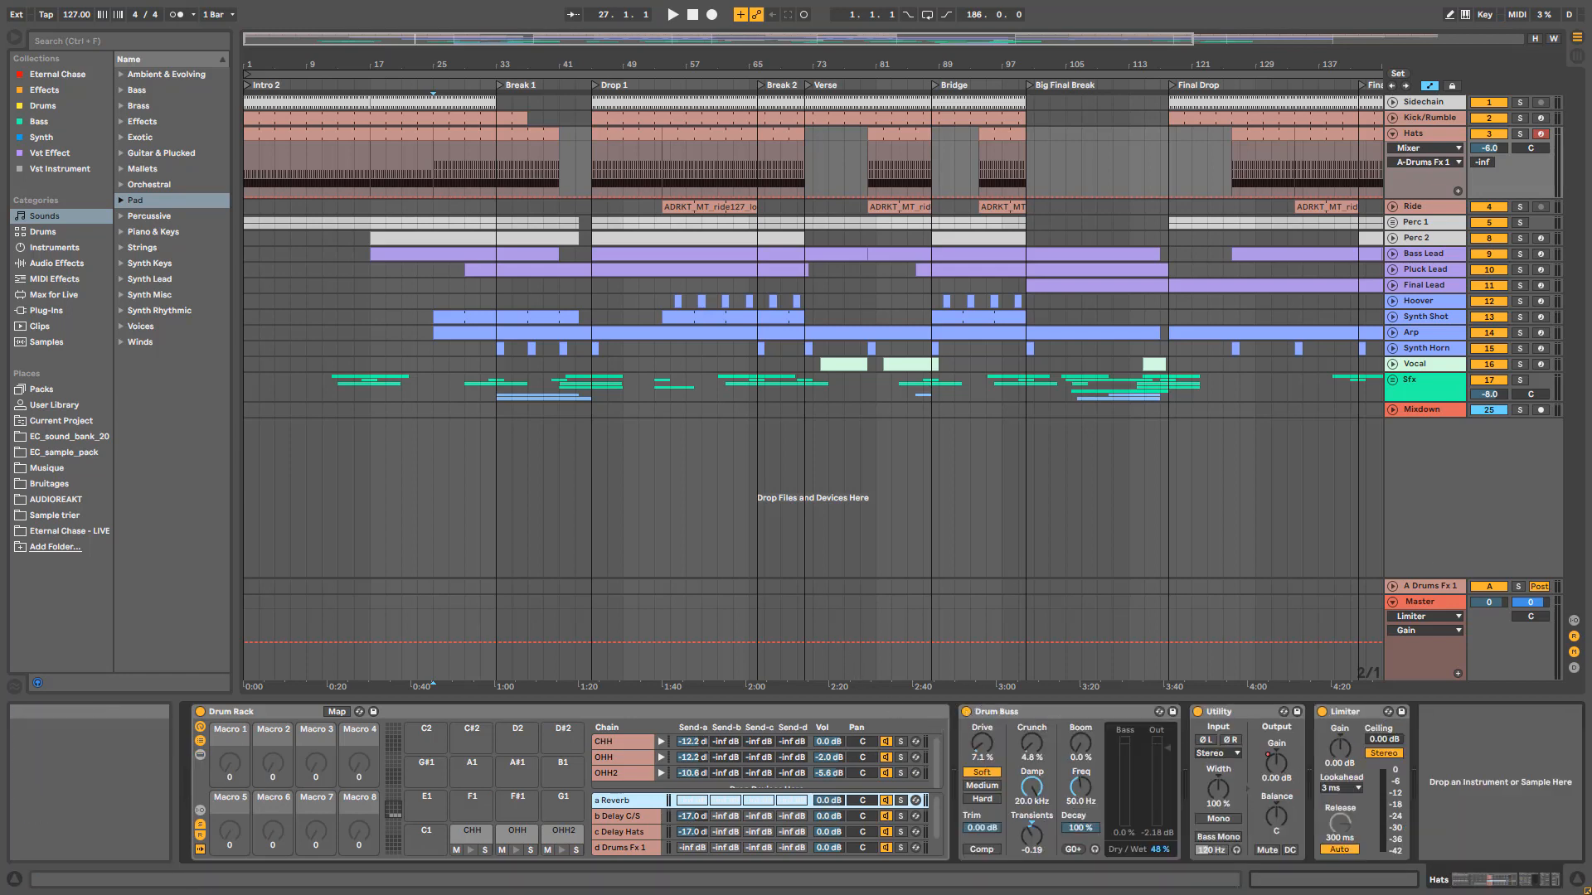
Step: Solo the Hats track and compare its clip at bar 54 with the Drum Buss bypassed and active
left_click(1520, 134)
left_click(680, 133)
key("space")
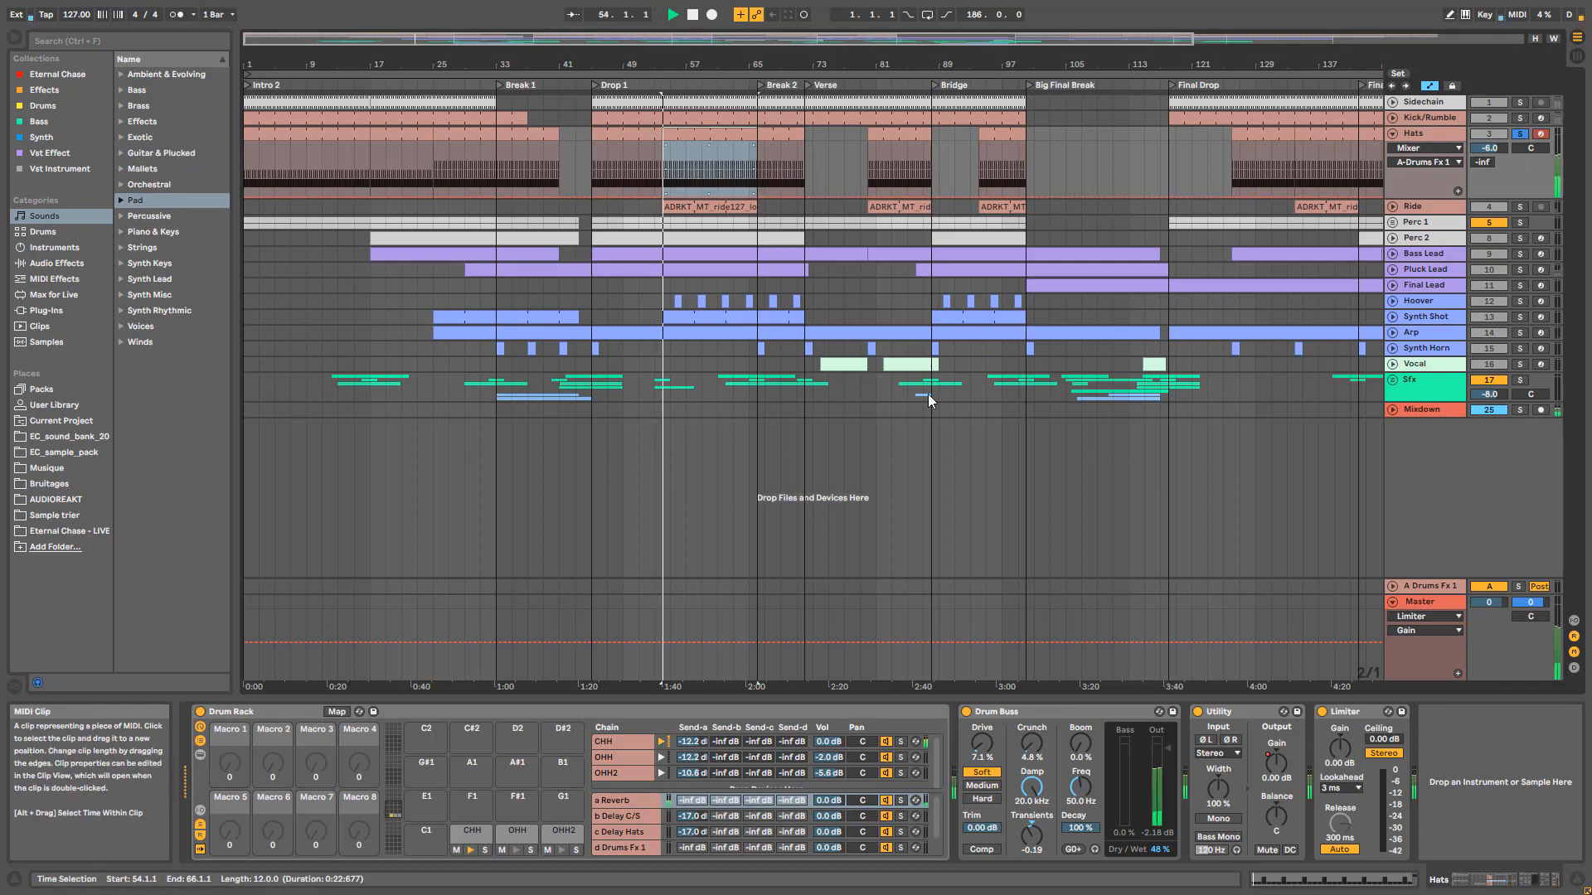
left_click(966, 713)
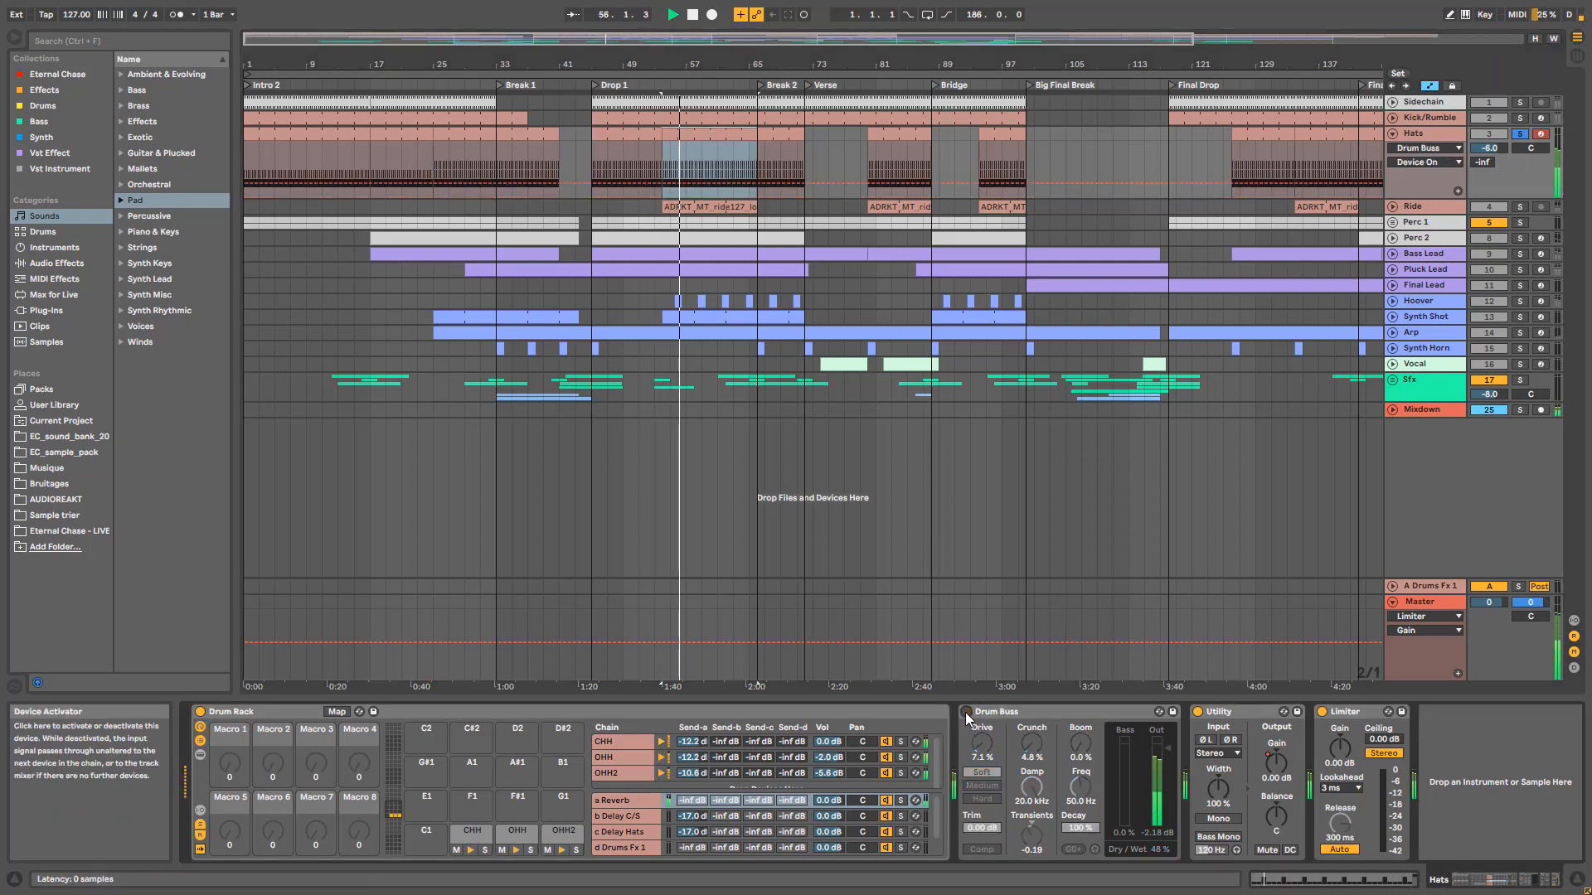
left_click(966, 712)
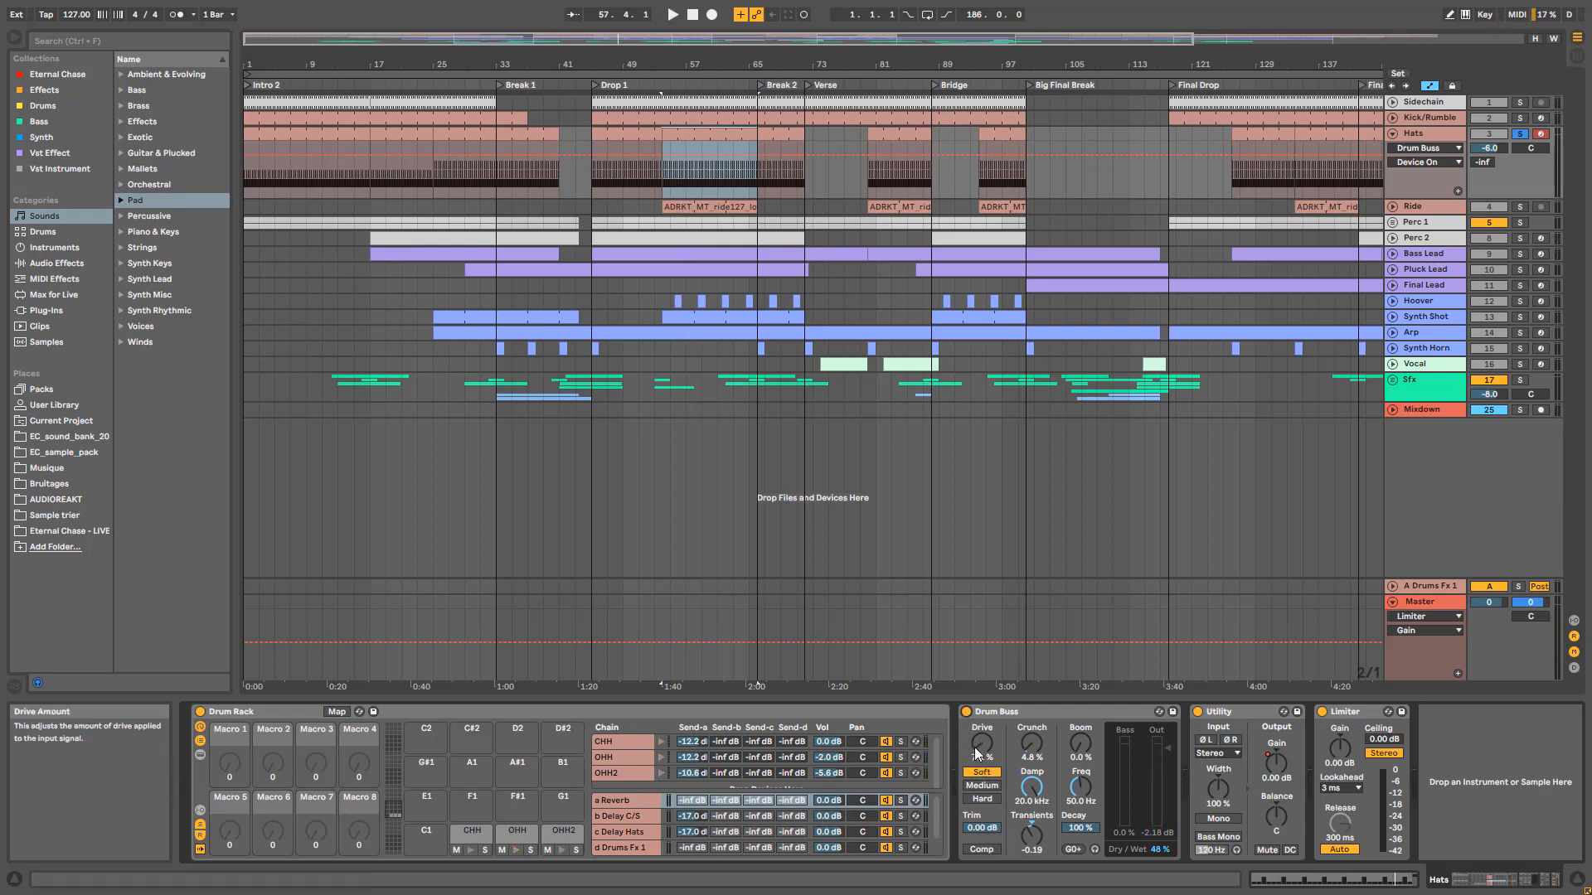
Step: Try the Hats Drum Buss with Drive at 0 % during playback, undo the change and select the Crunch control
key("space")
left_click_drag(980, 744, 980, 775)
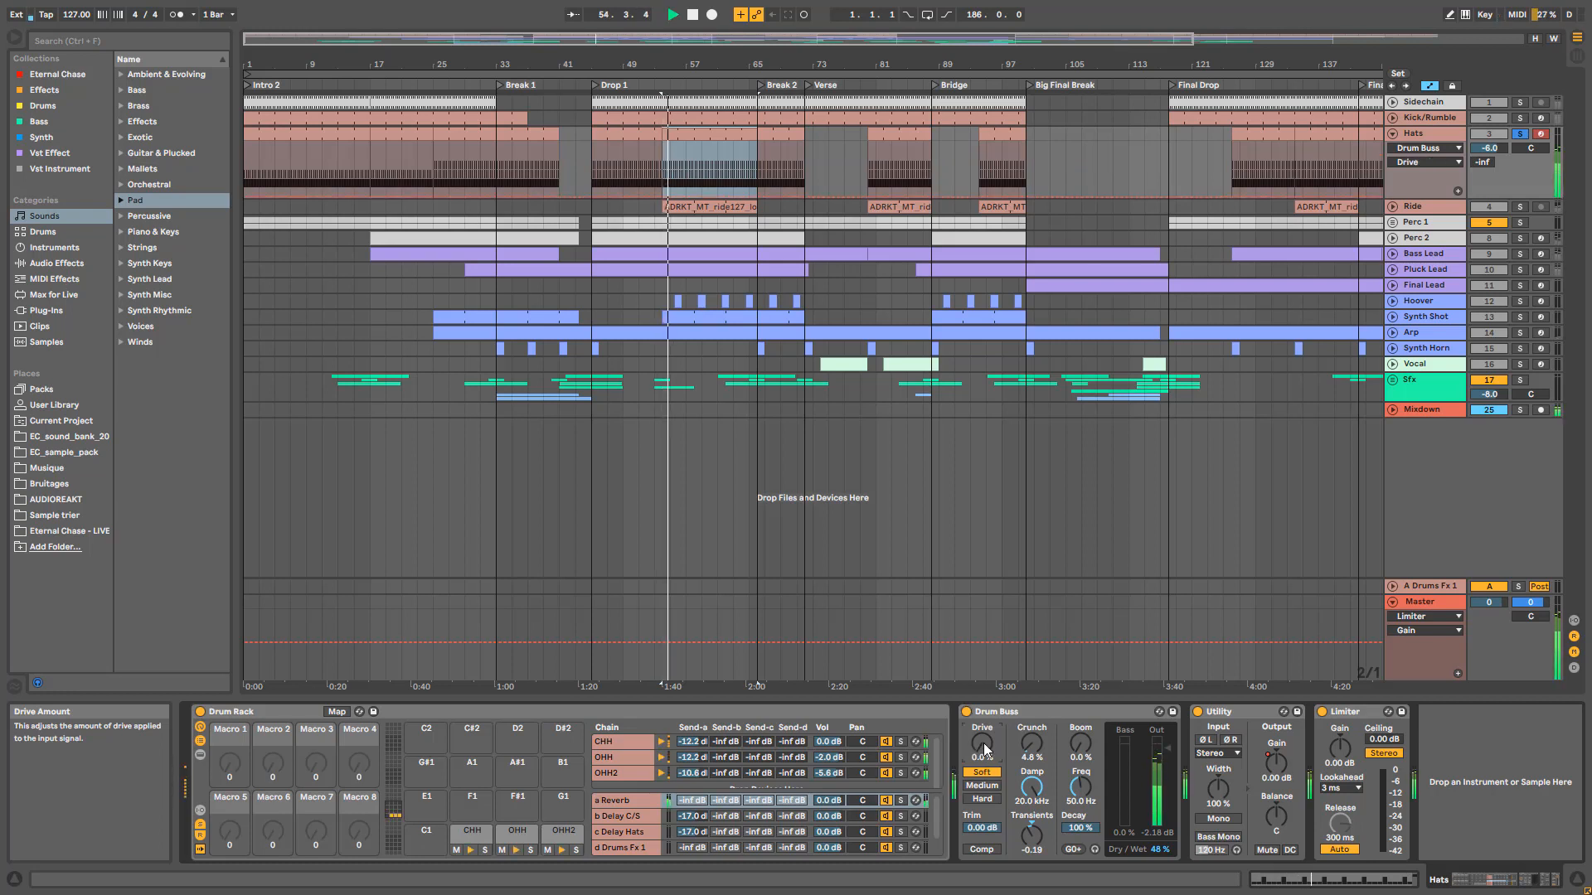
key("ctrl+z")
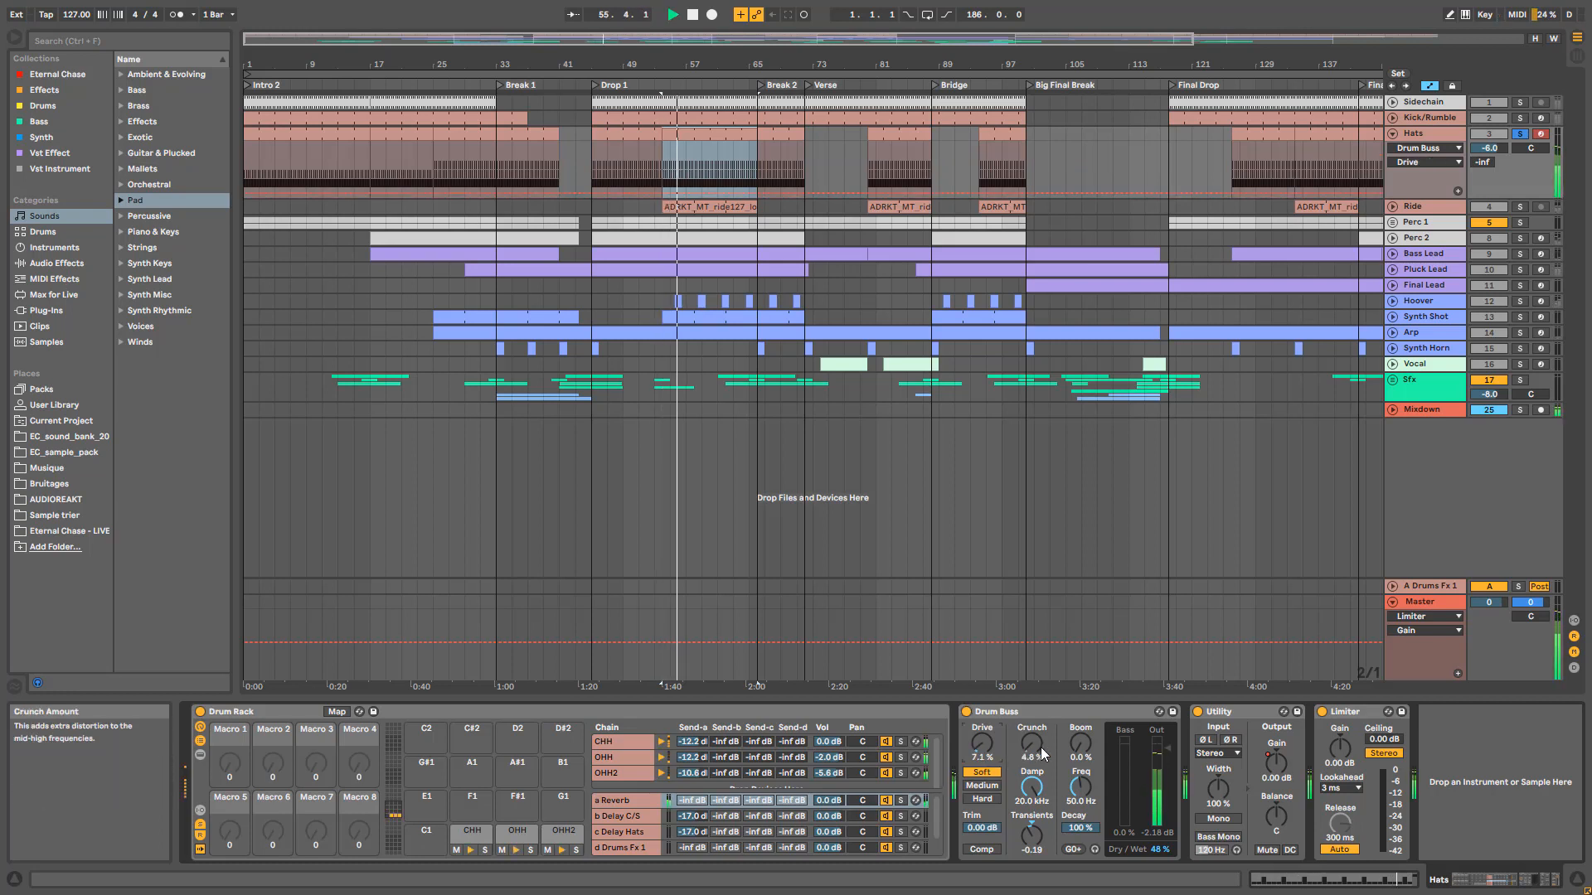
left_click(1043, 753)
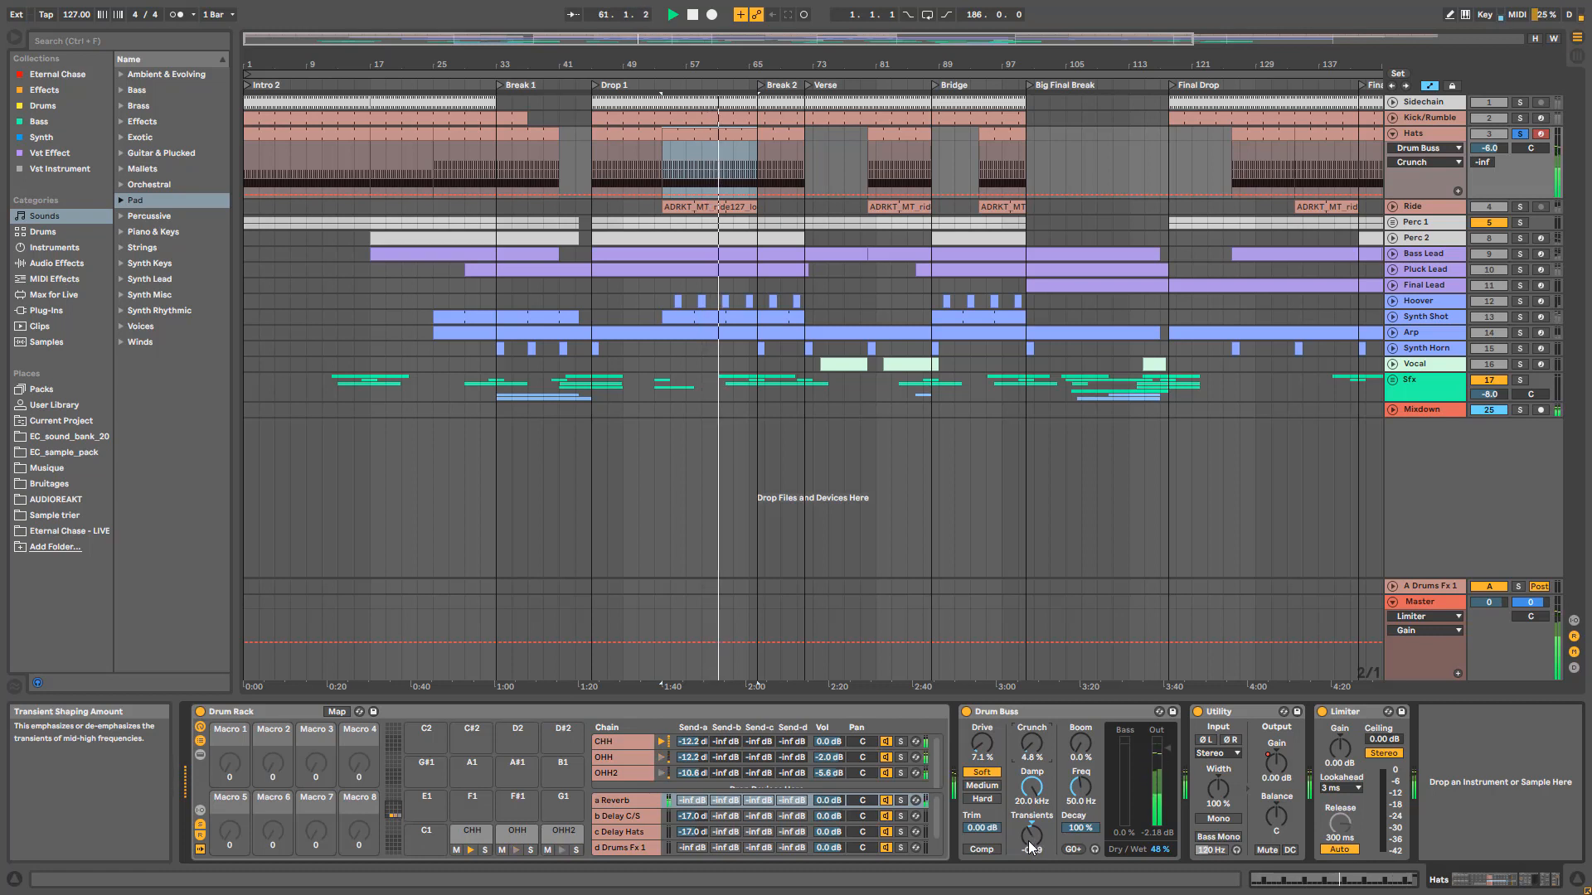
Step: Try the Hats Drum Buss Transients at 0.00 and lower the amount to -0.66 while listening
left_click_drag(1028, 841, 1028, 829)
key("space")
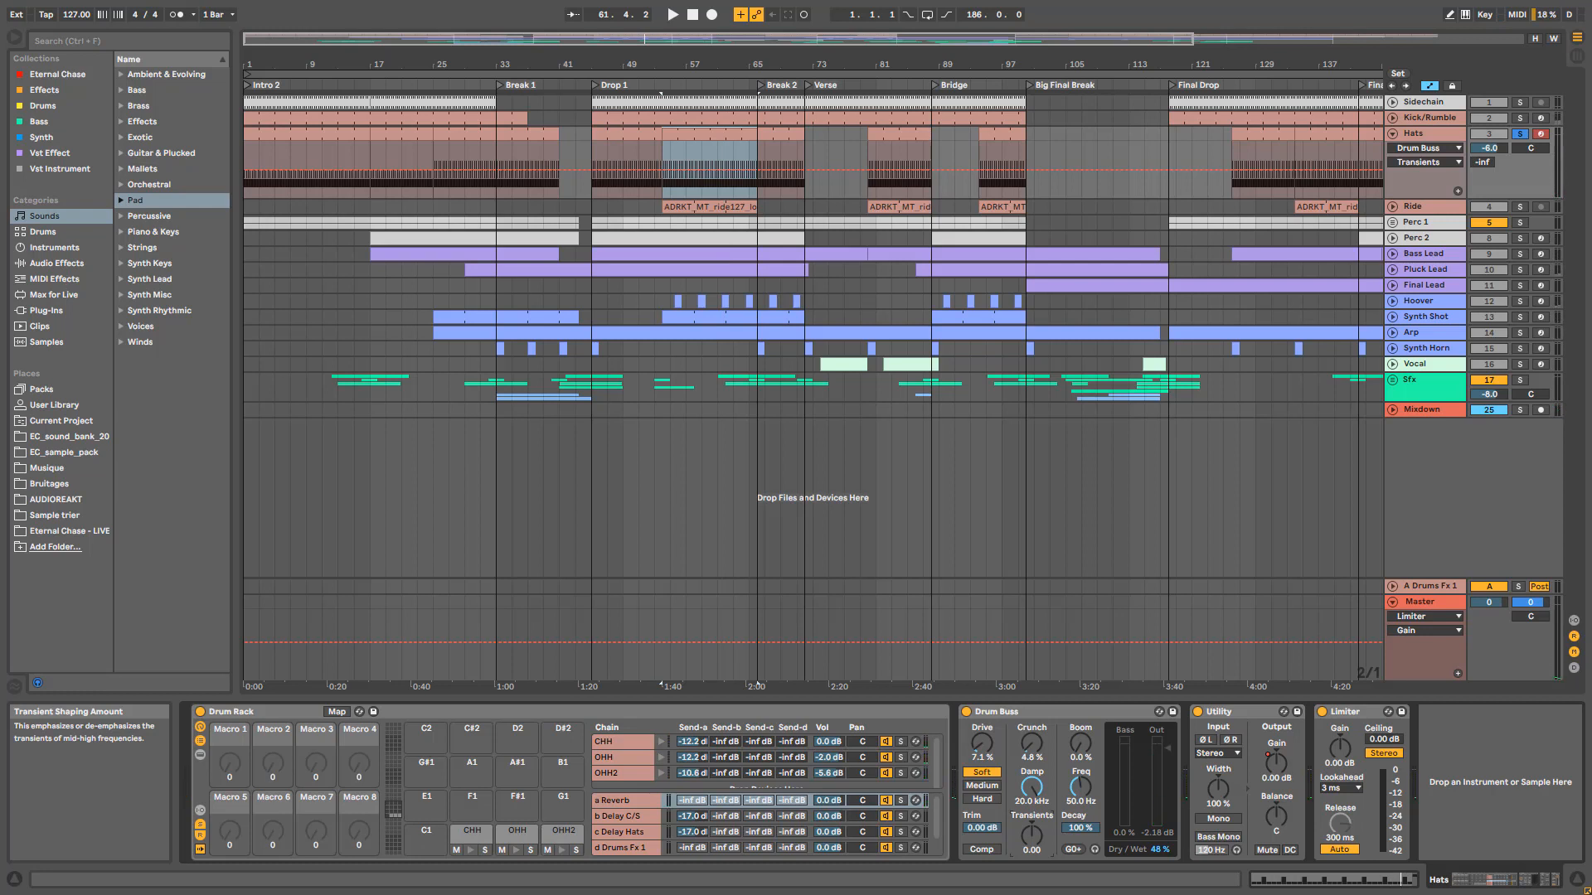
left_click_drag(1029, 829, 1028, 839)
key("space")
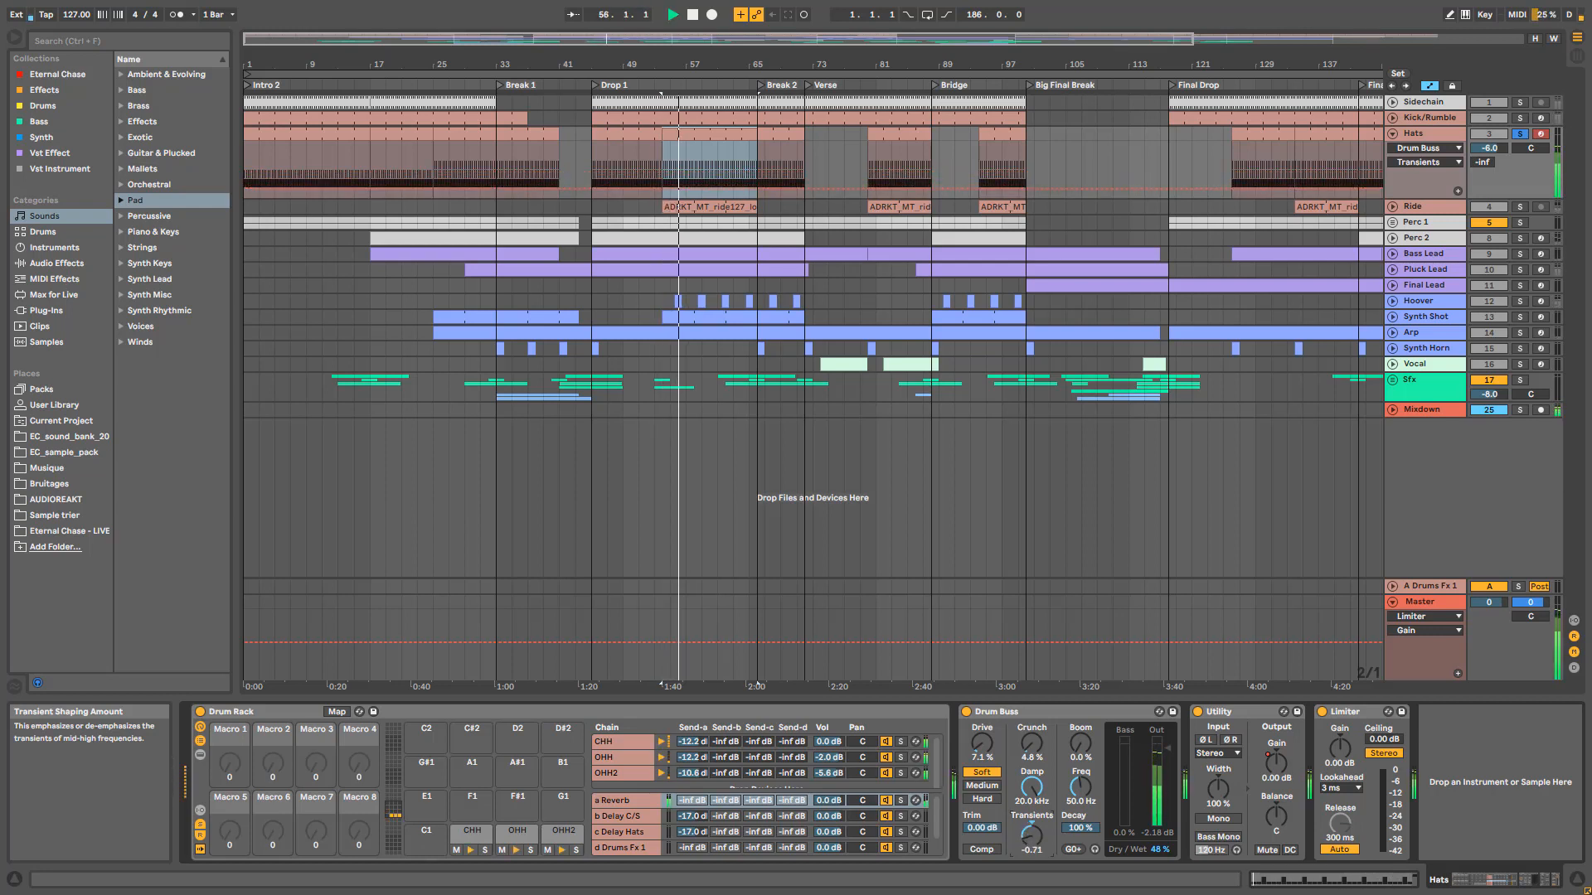
key("space")
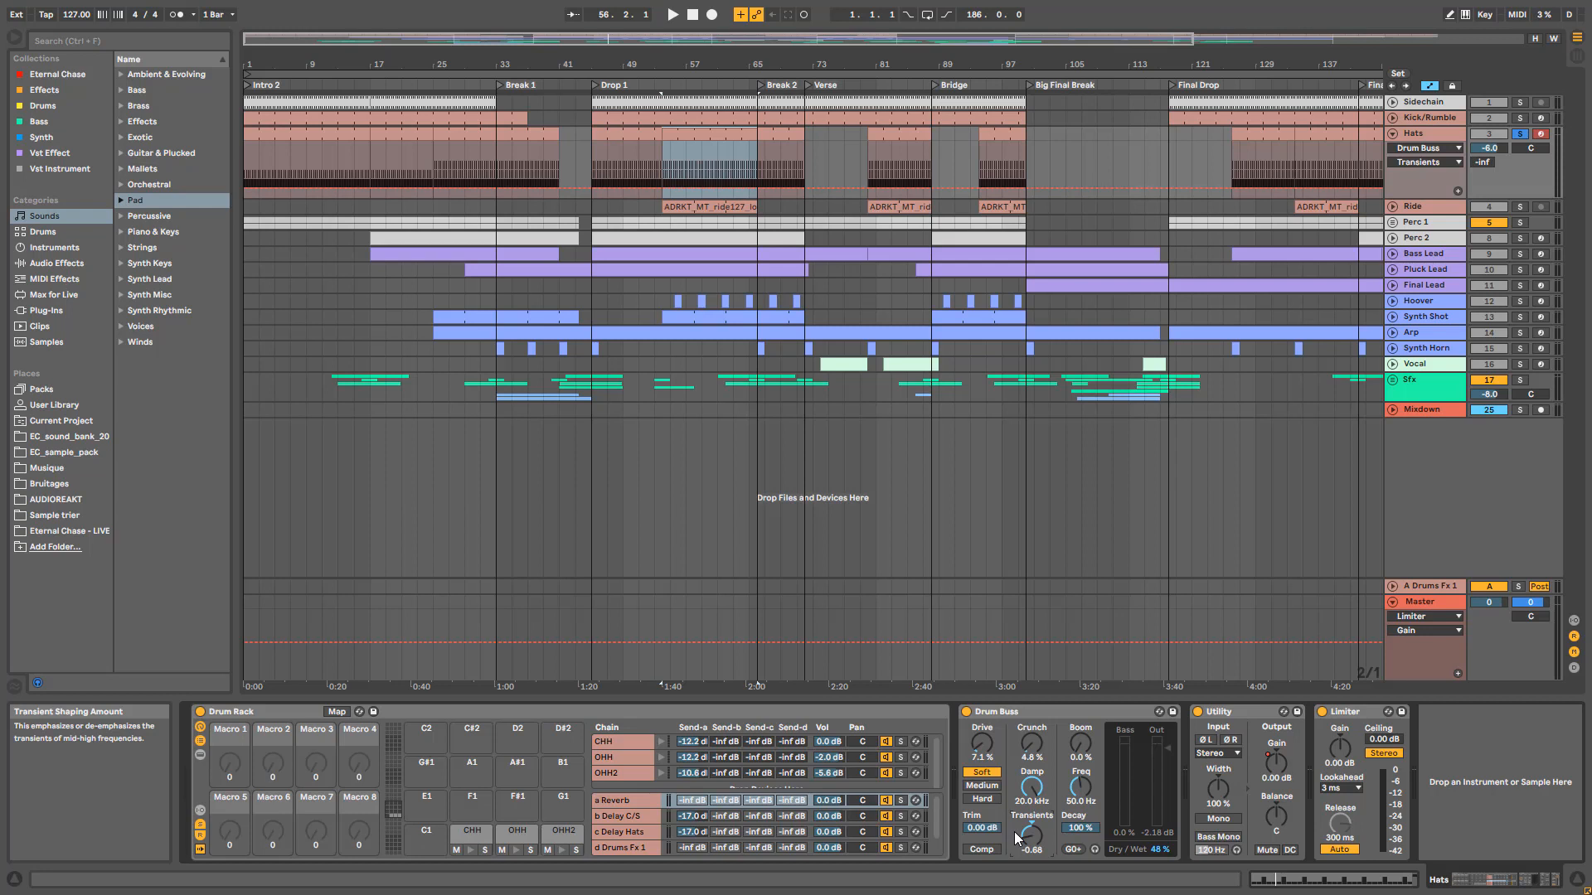
Step: Compare the Hats Drum Buss Transients at 0.00 and at lower amounts during playback, and leave the amount at -0.19
key("space")
key("space")
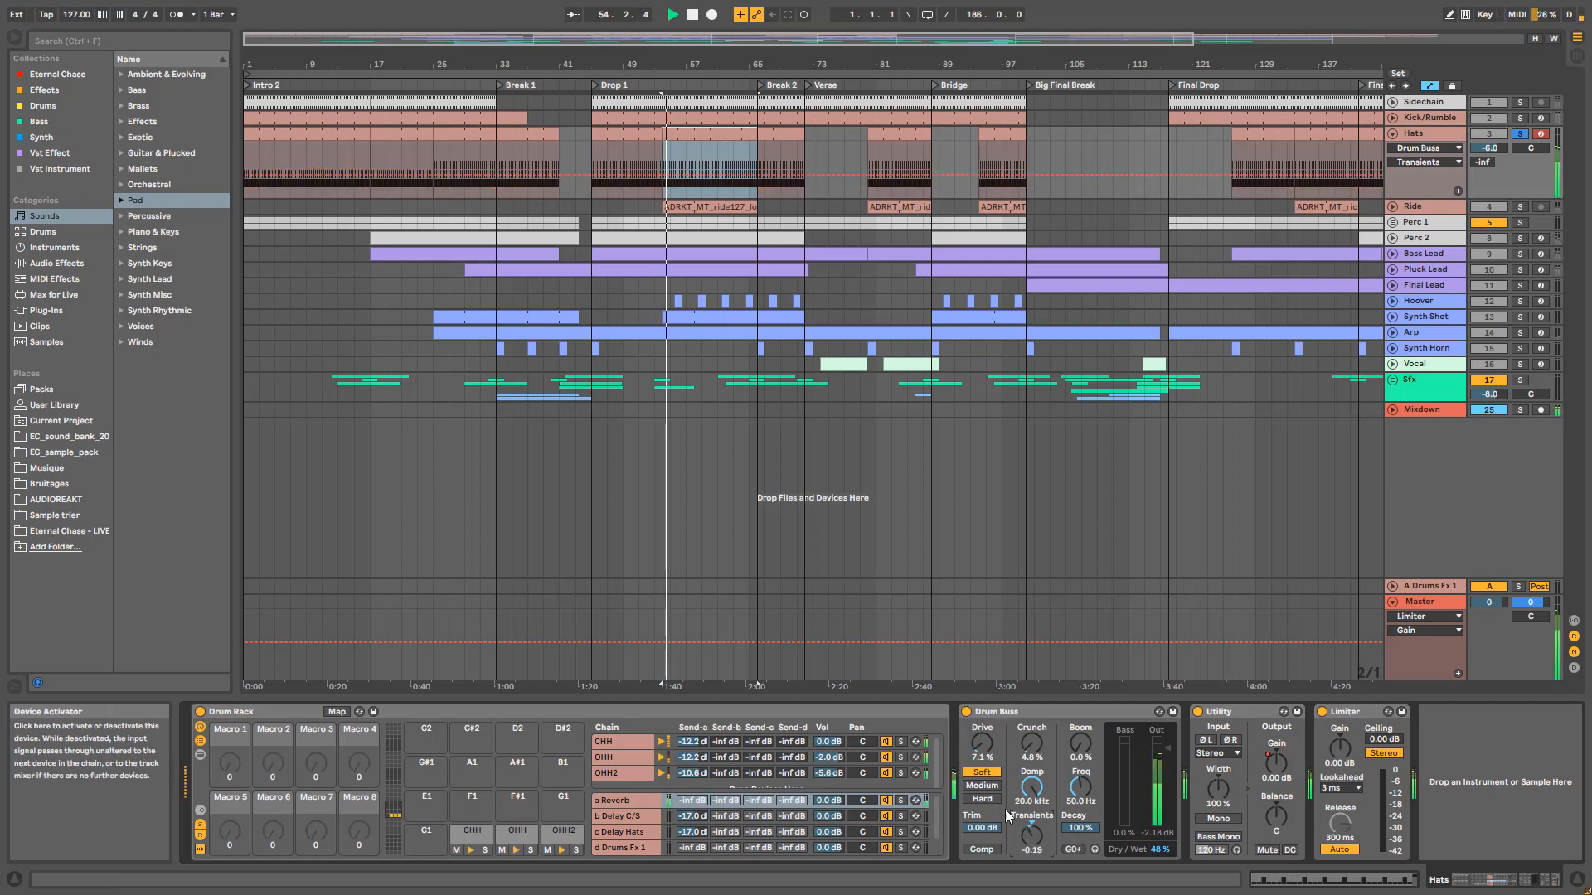
double_click(1031, 834)
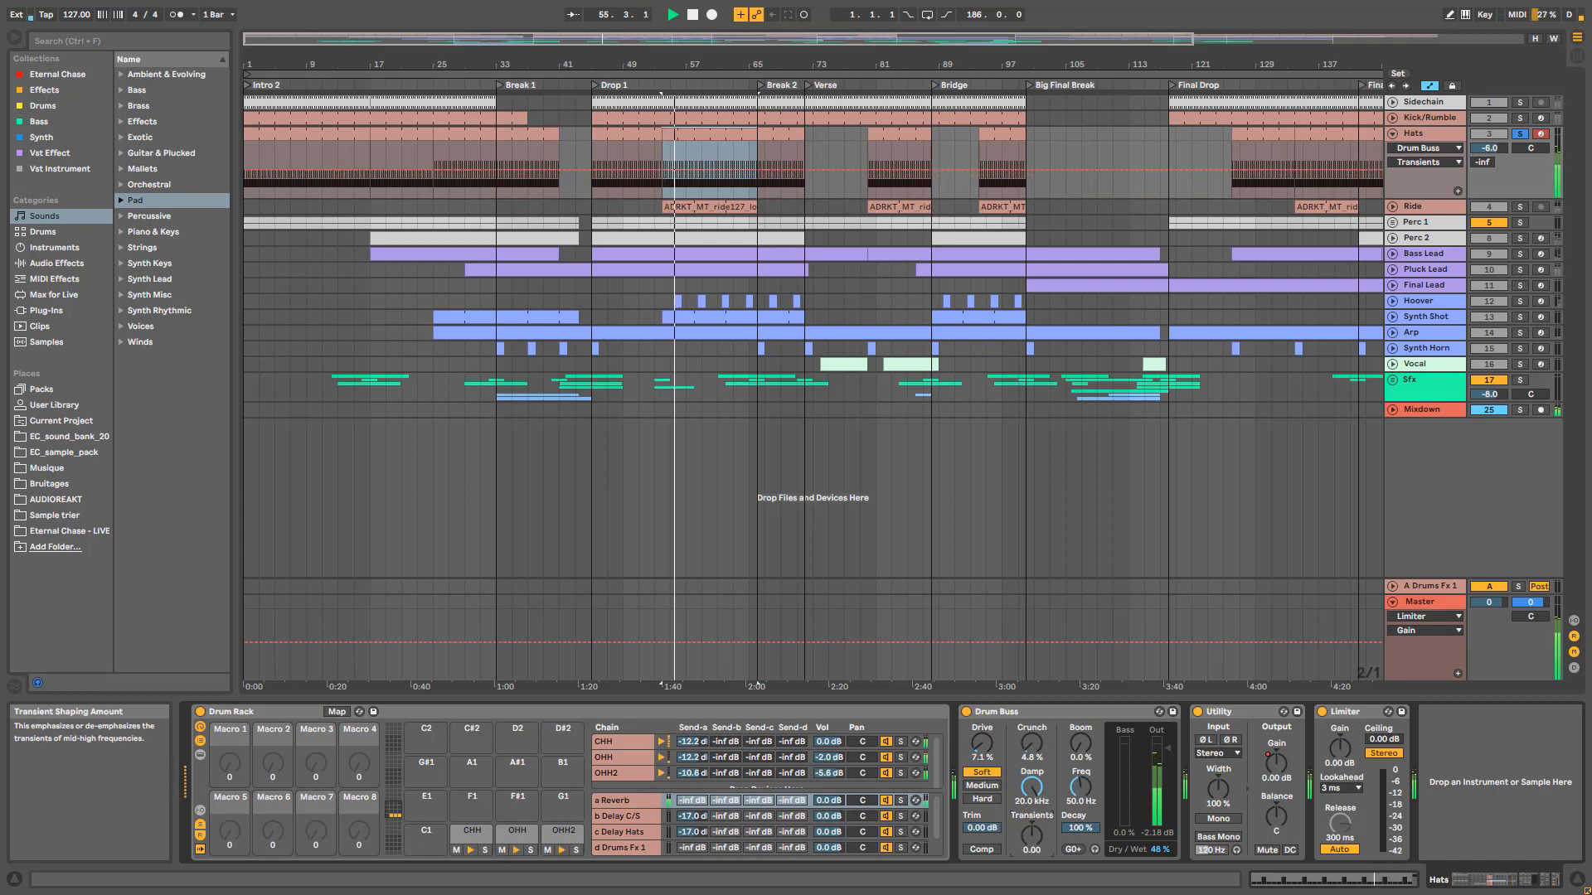
left_click_drag(1031, 834, 1032, 843)
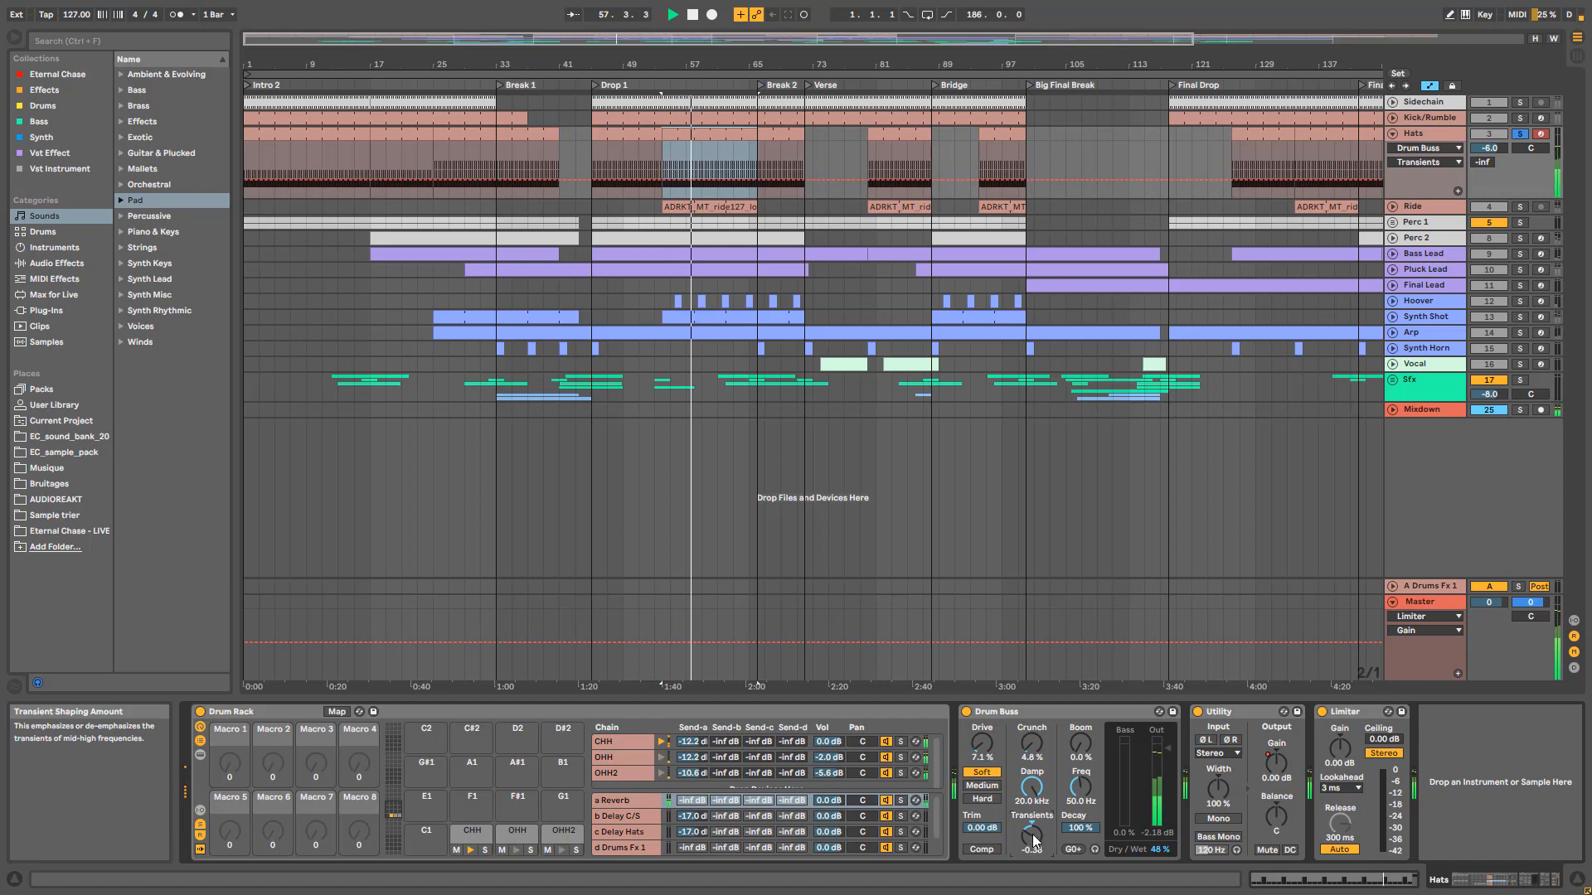
left_click_drag(1032, 840, 1032, 835)
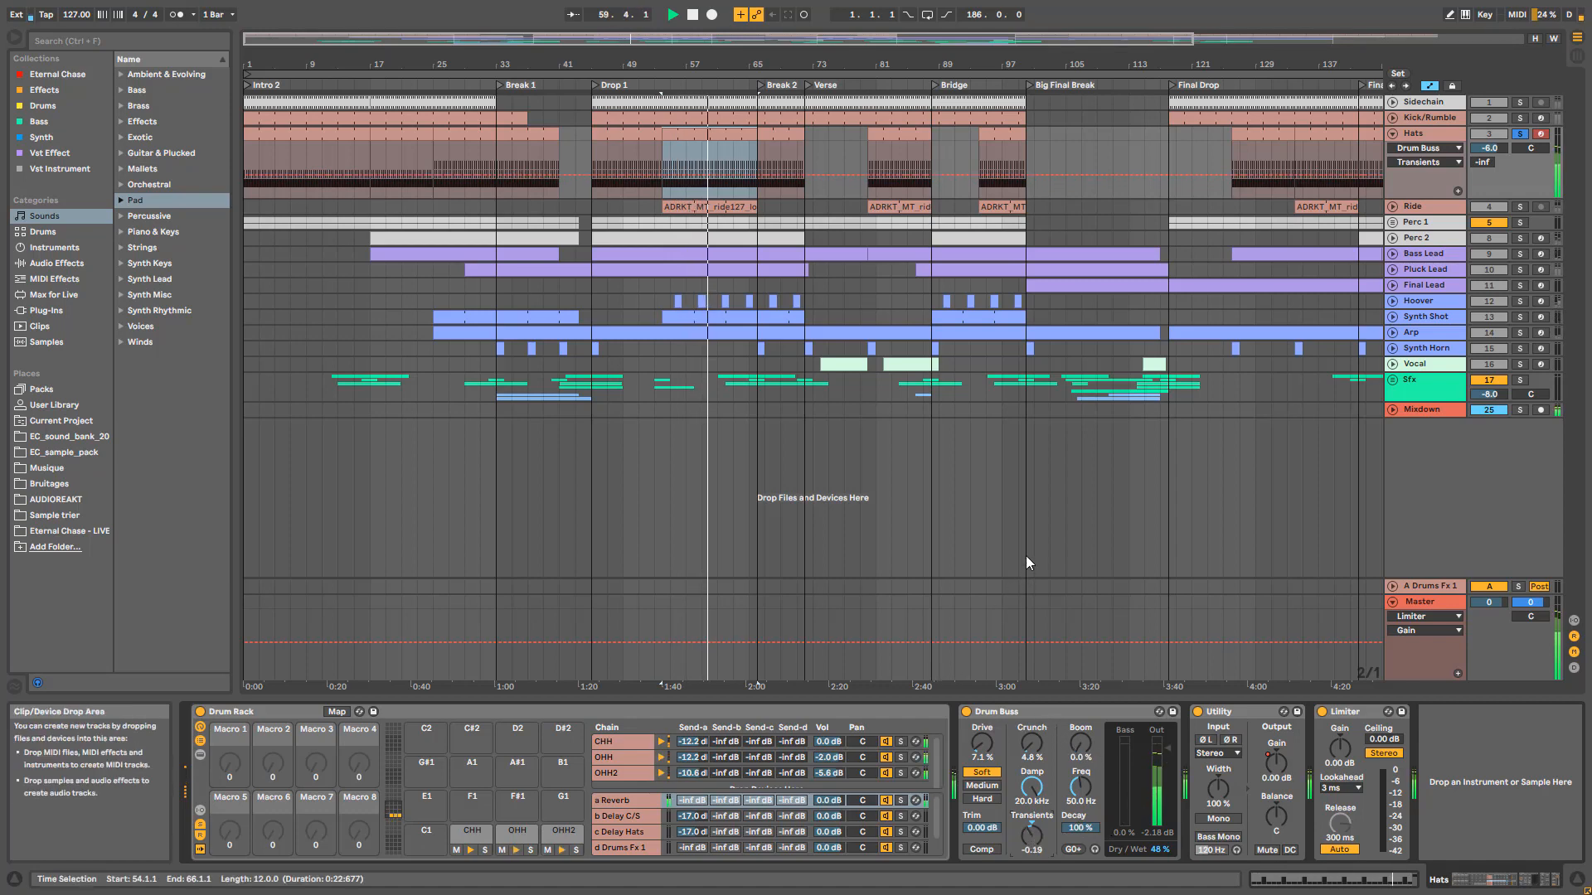
key("space")
Step: Solo the Ride track and play its clip from bar 54 while examining the chain from the Saturator to the Compressor
left_click(761, 207)
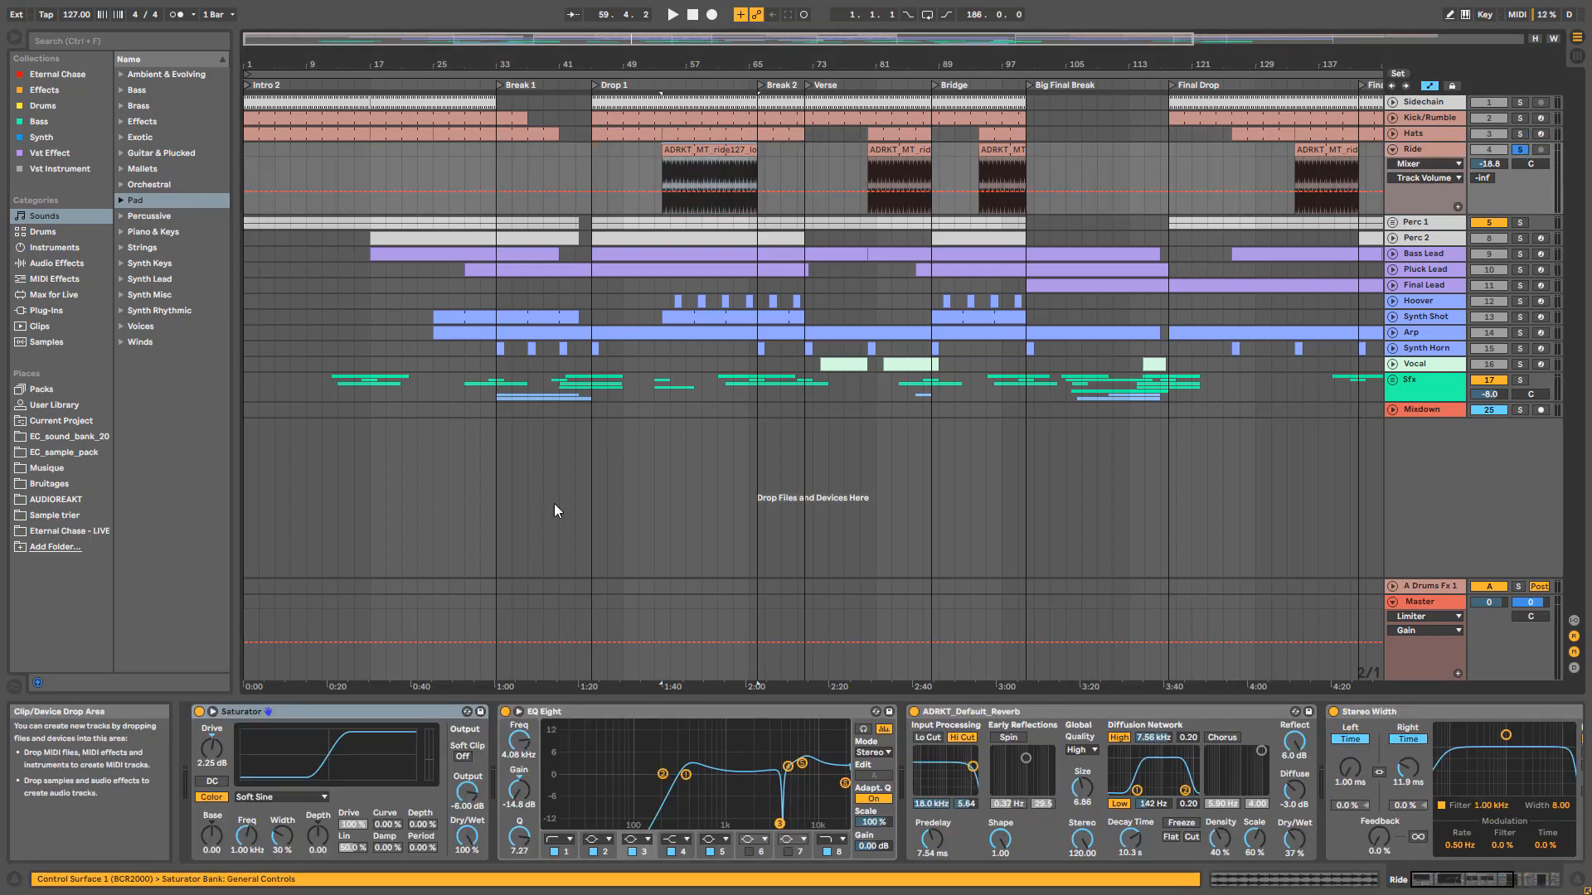
key("space")
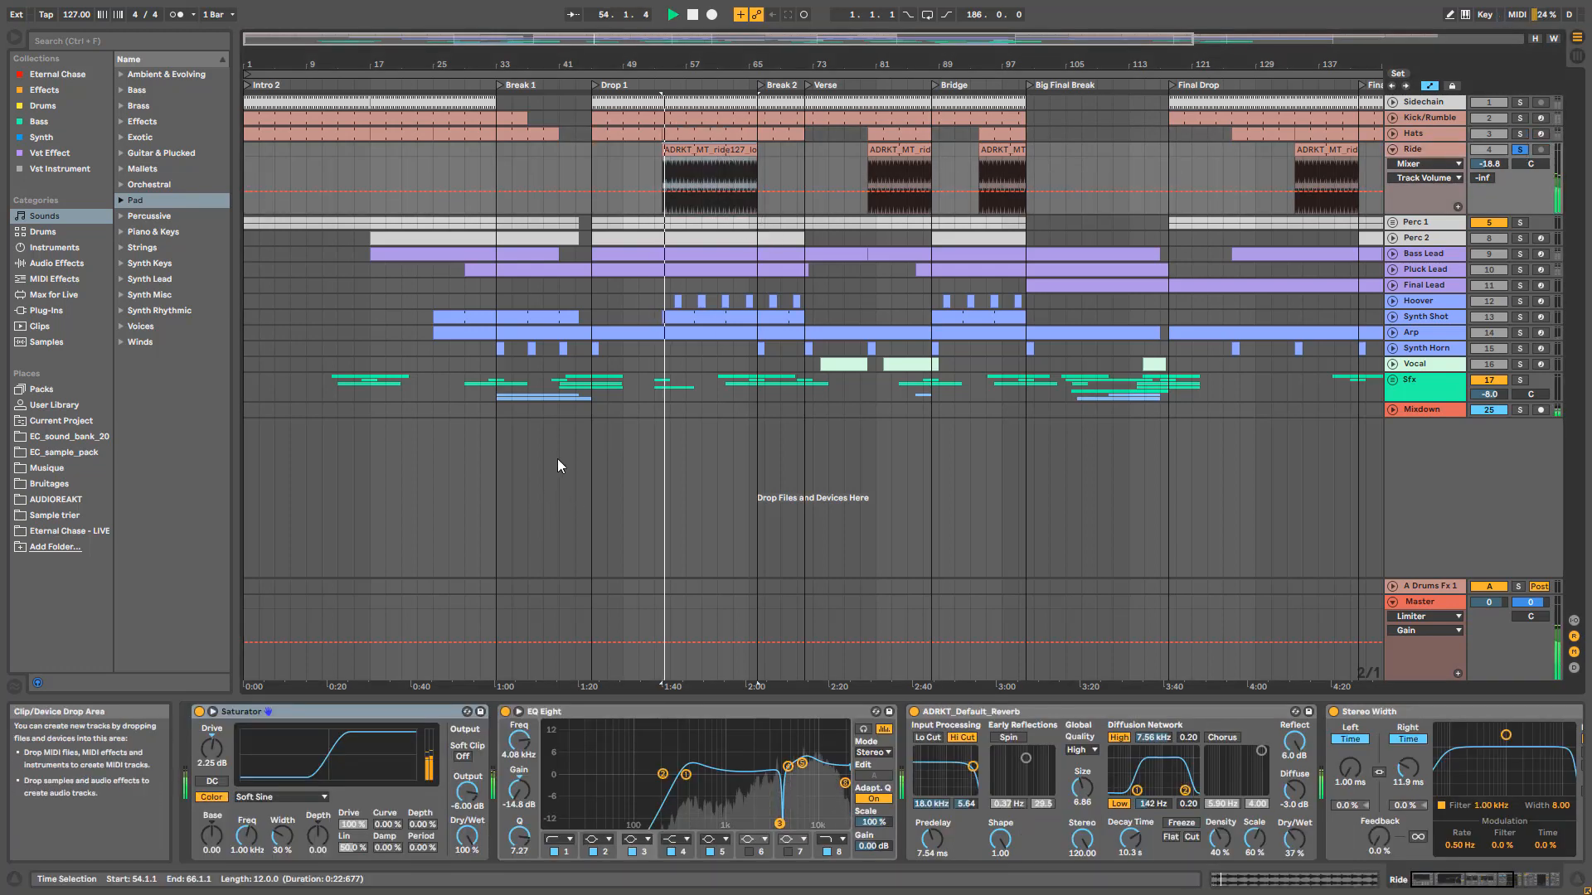
left_click(199, 713)
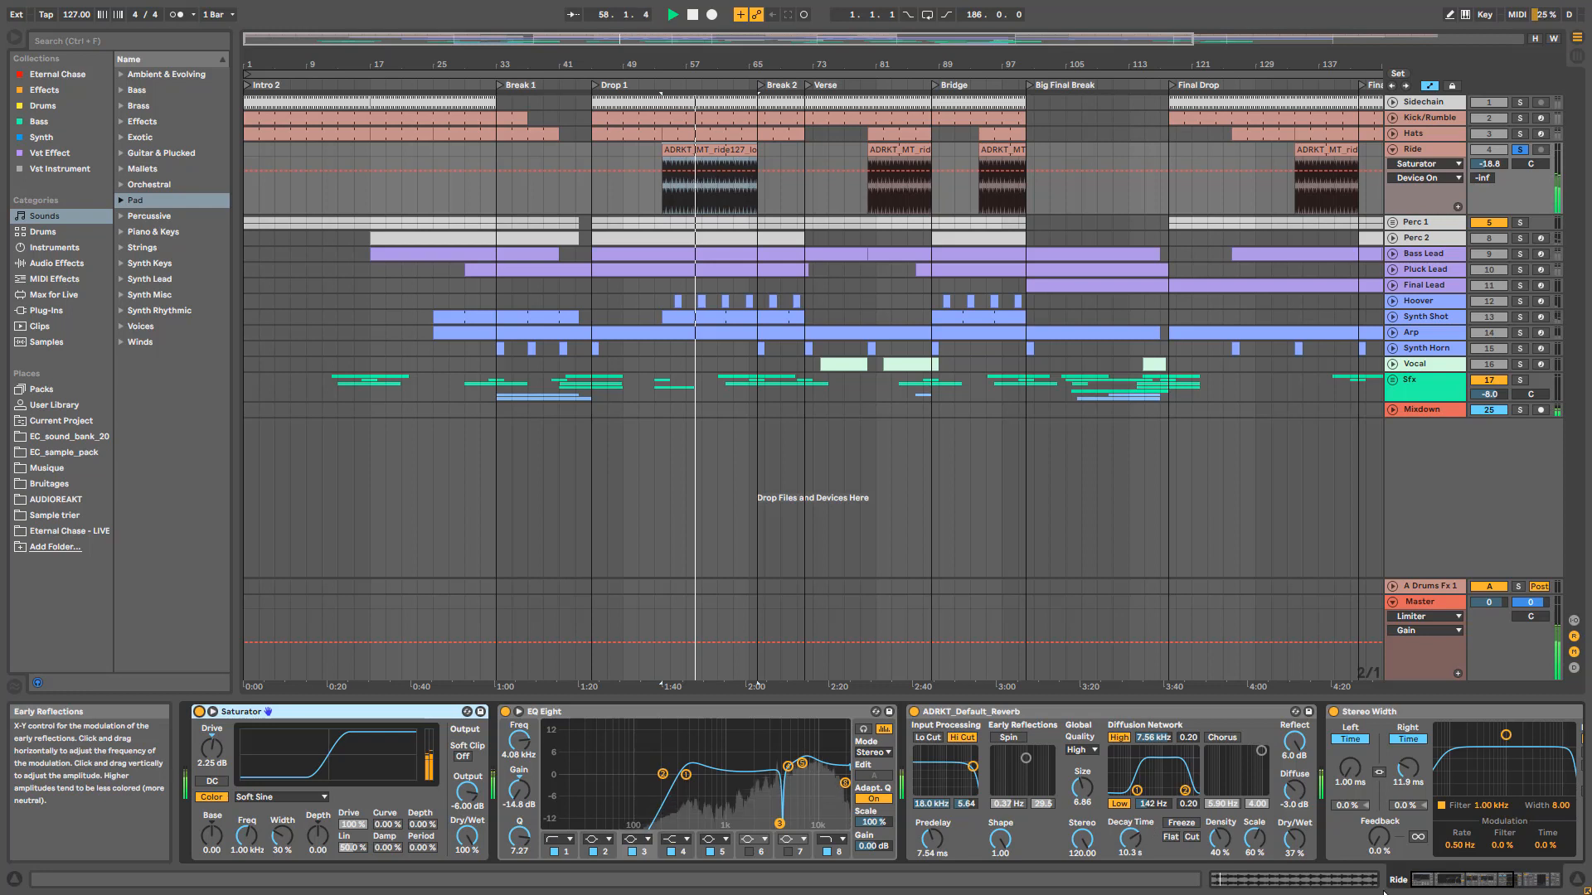
left_click_drag(1439, 884, 1460, 885)
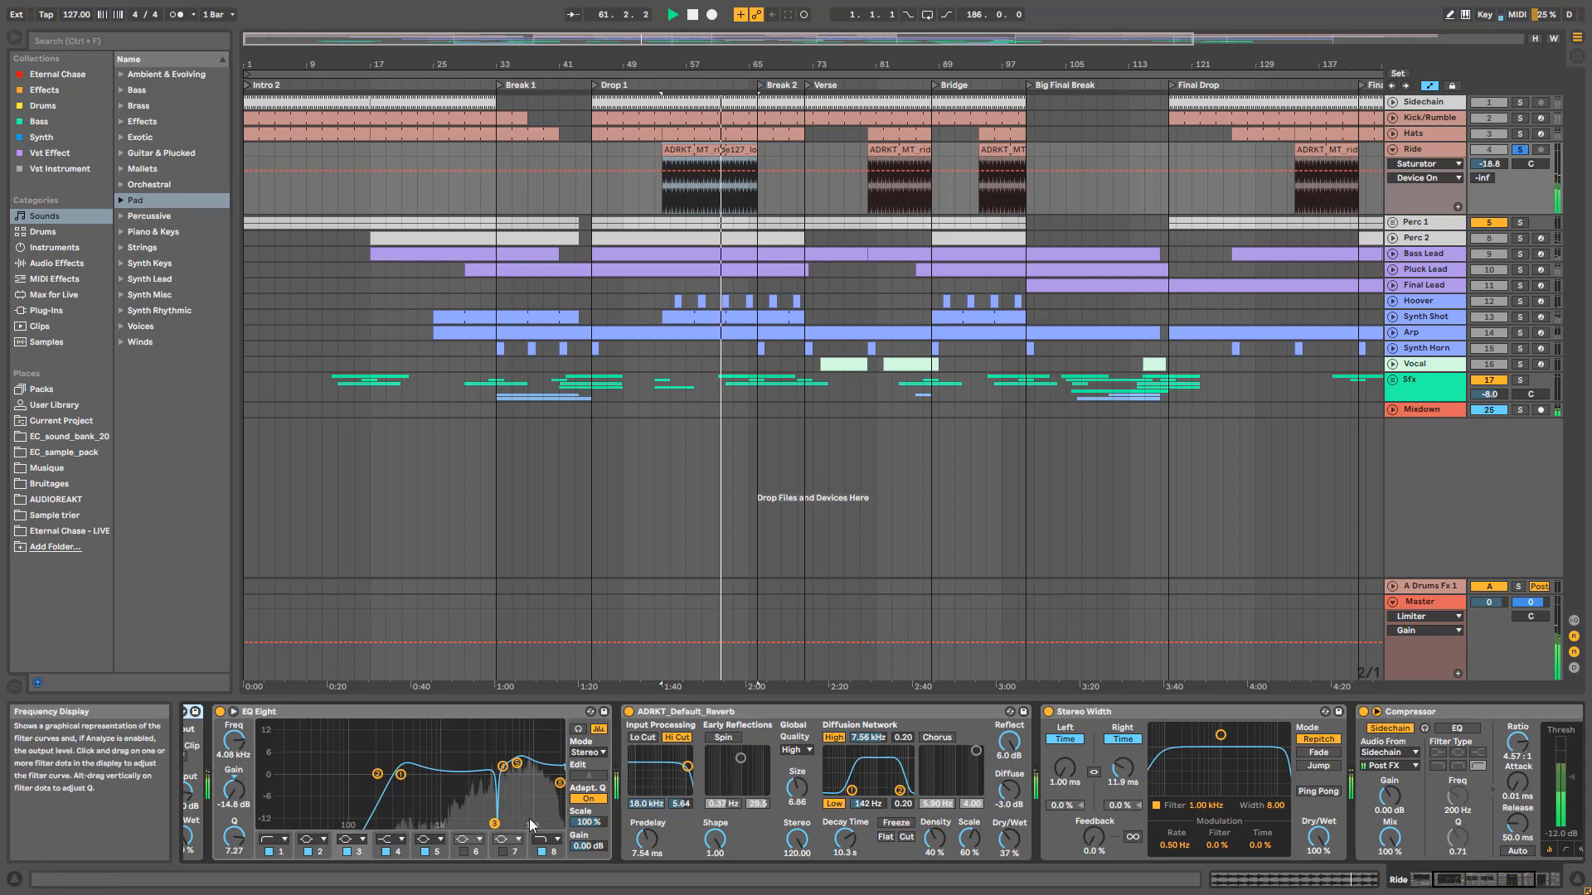
left_click_drag(1497, 885, 1484, 884)
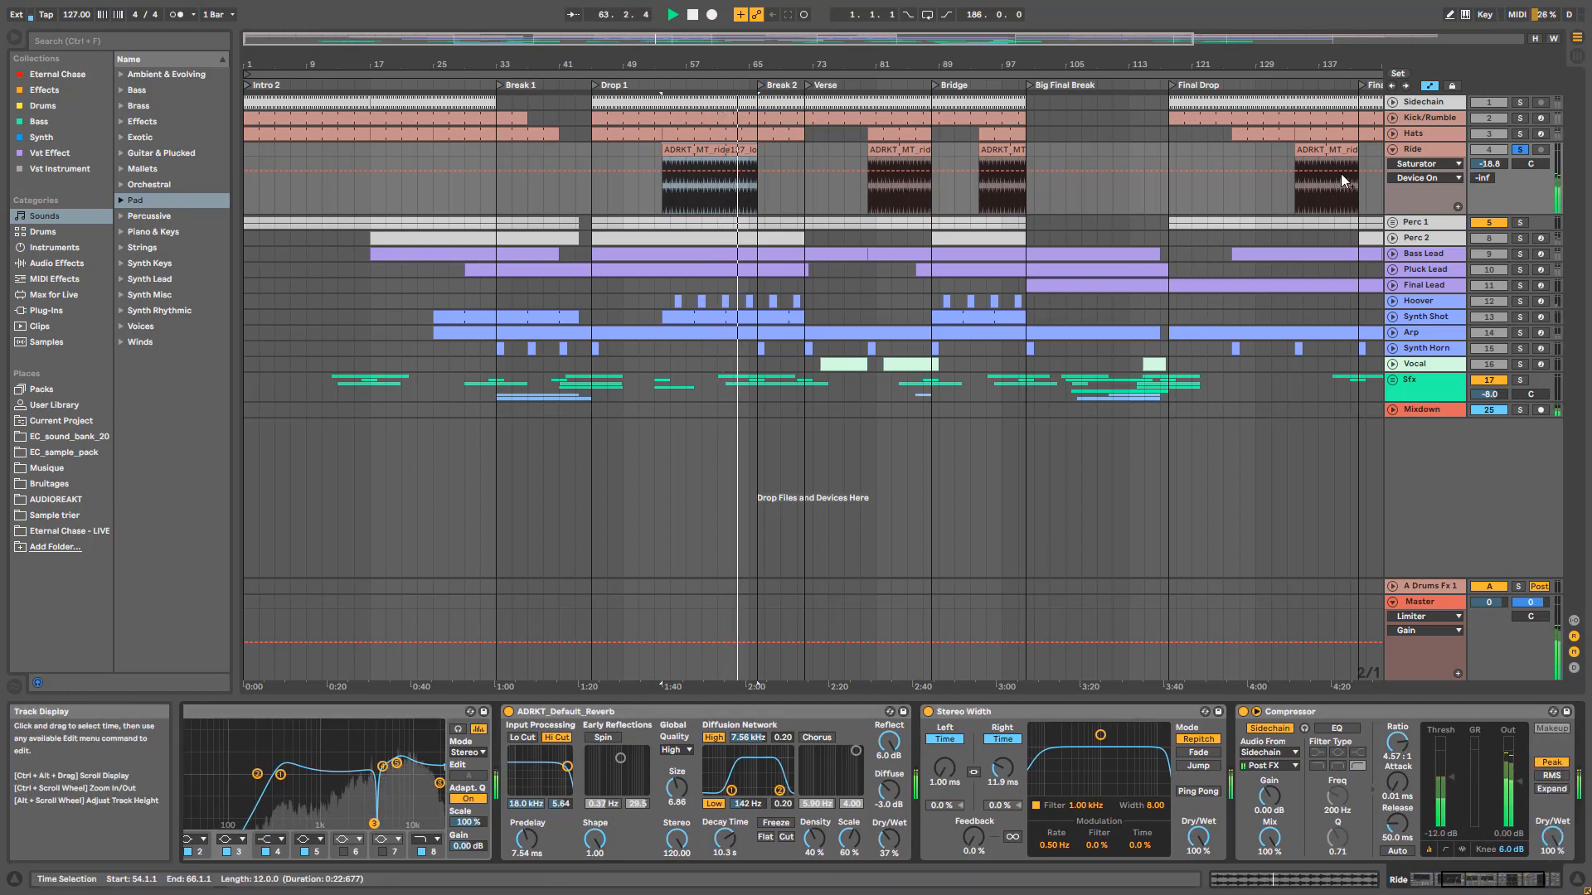
key("space")
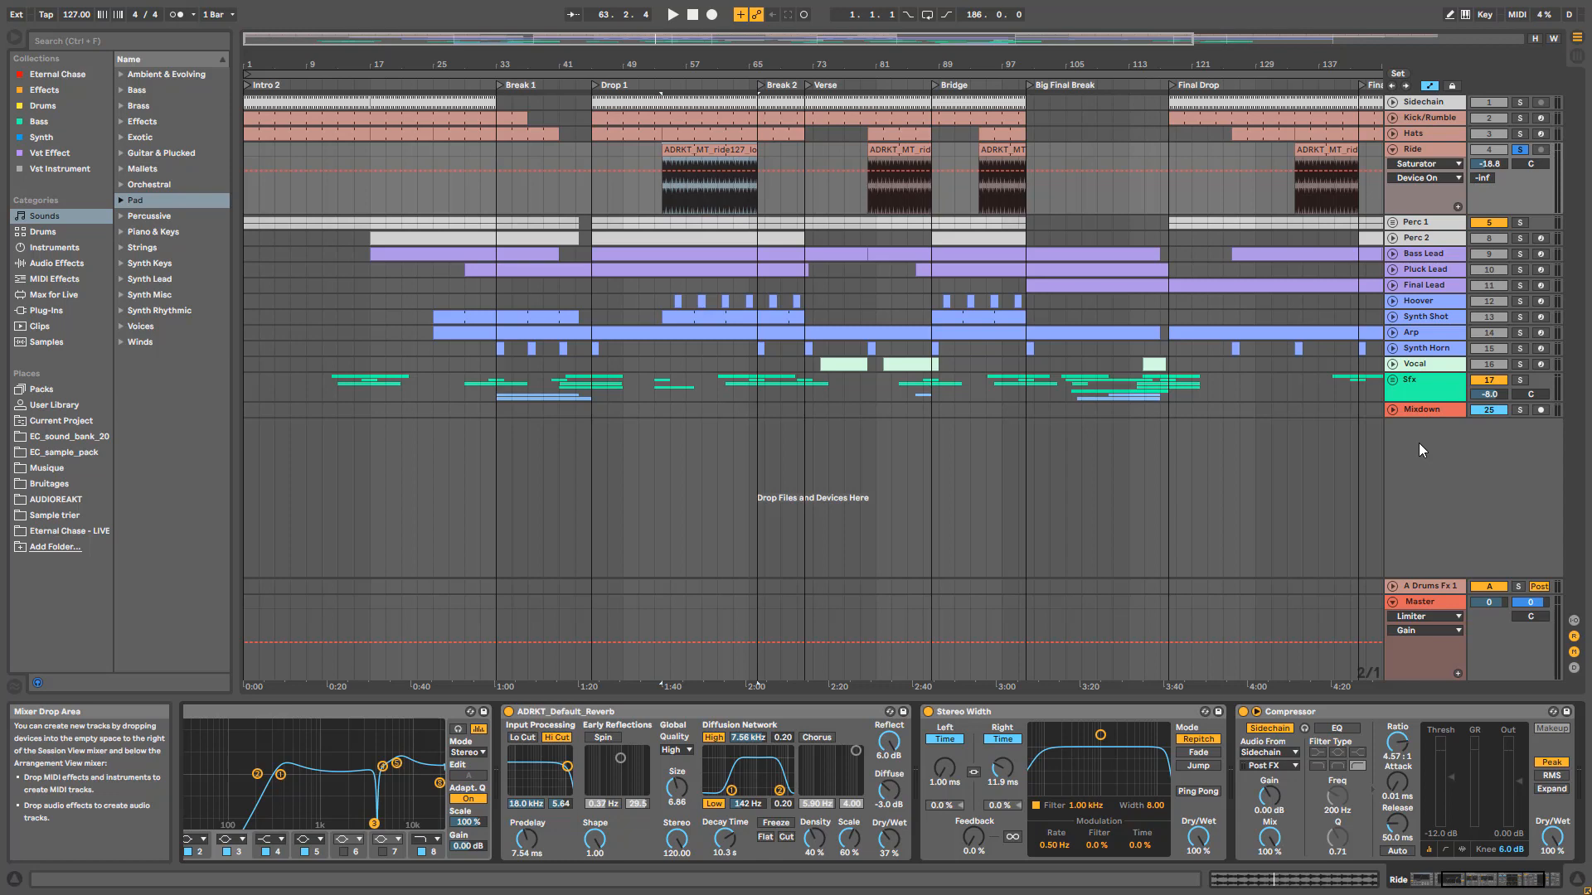
Step: Inspect the end of the Ride chain up to the Utility during playback and fold the Ride track
key("space")
left_click(1552, 879)
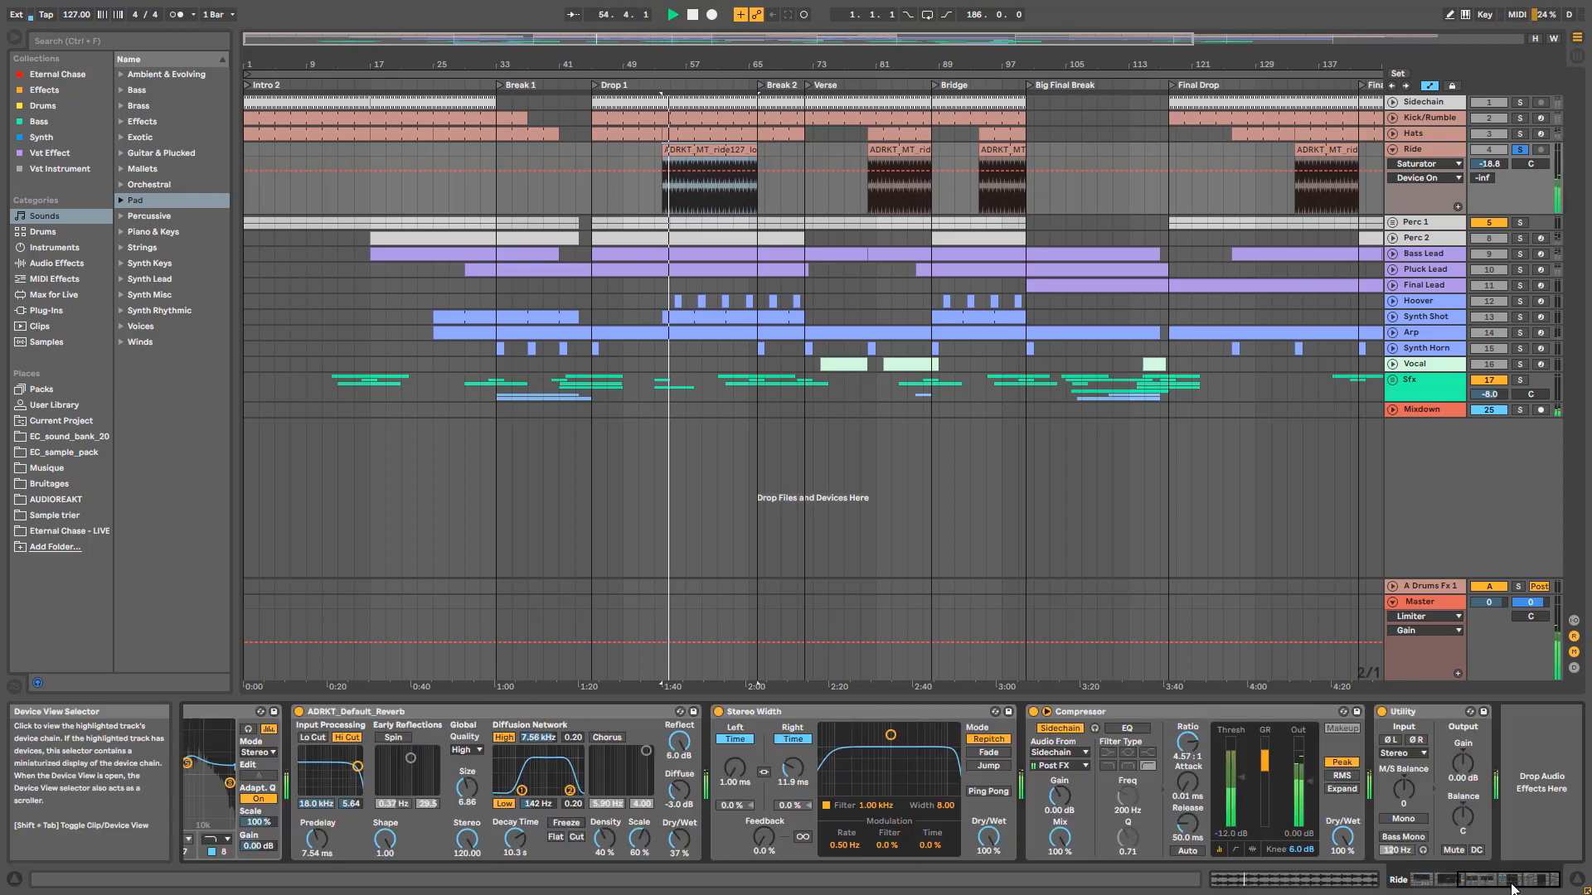
left_click(1421, 151)
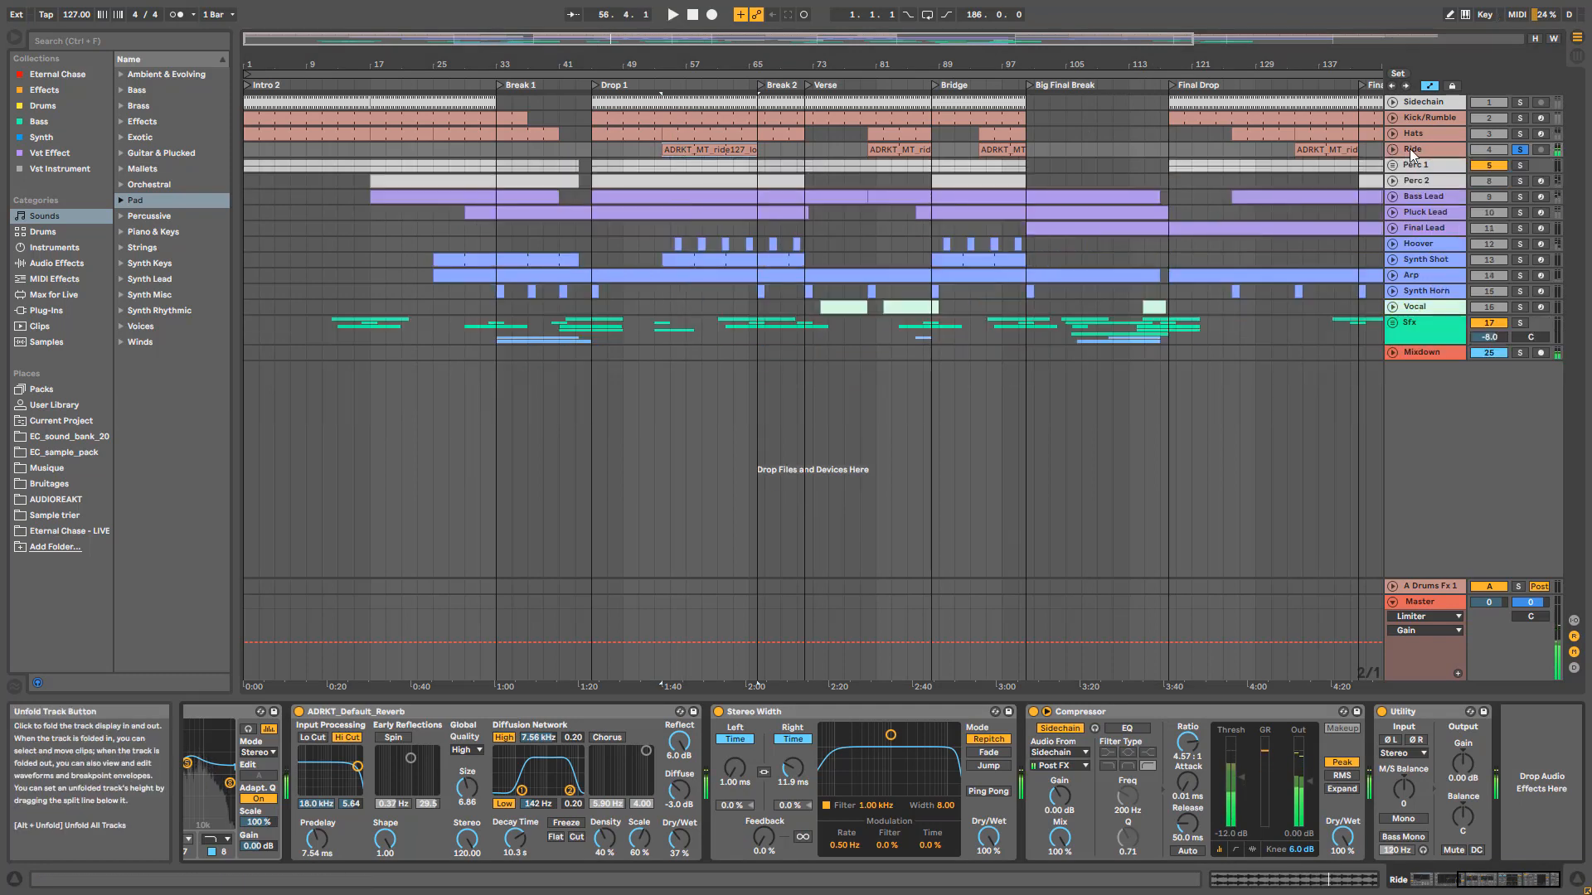
key("space")
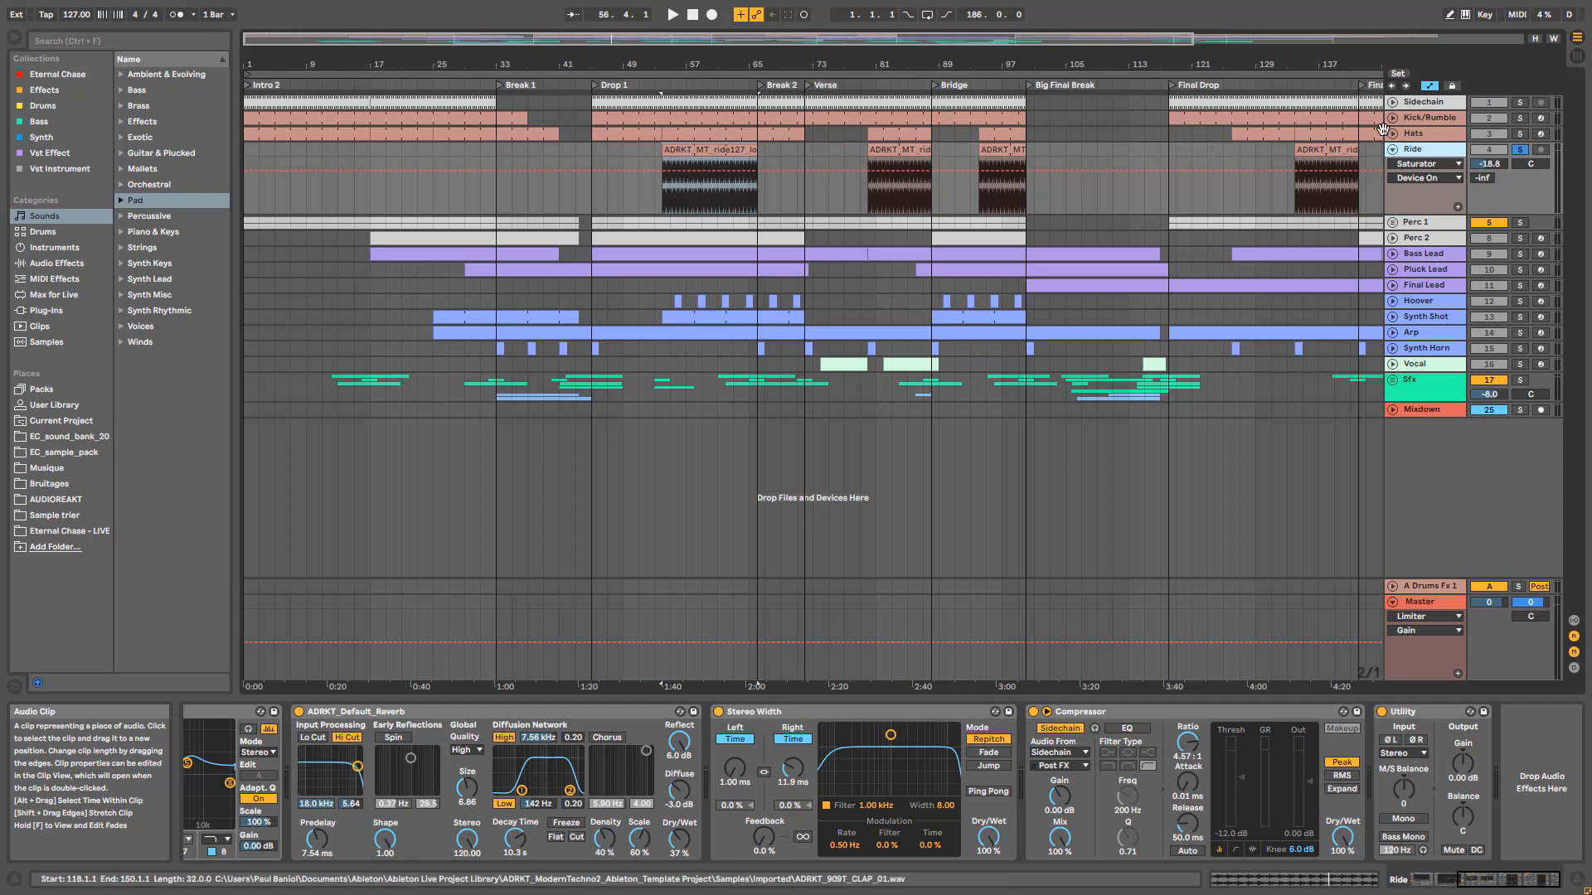
left_click(1393, 150)
Step: Solo the Perc 1 group, show the whole arrangement and return the playback position to bar 1
key("space")
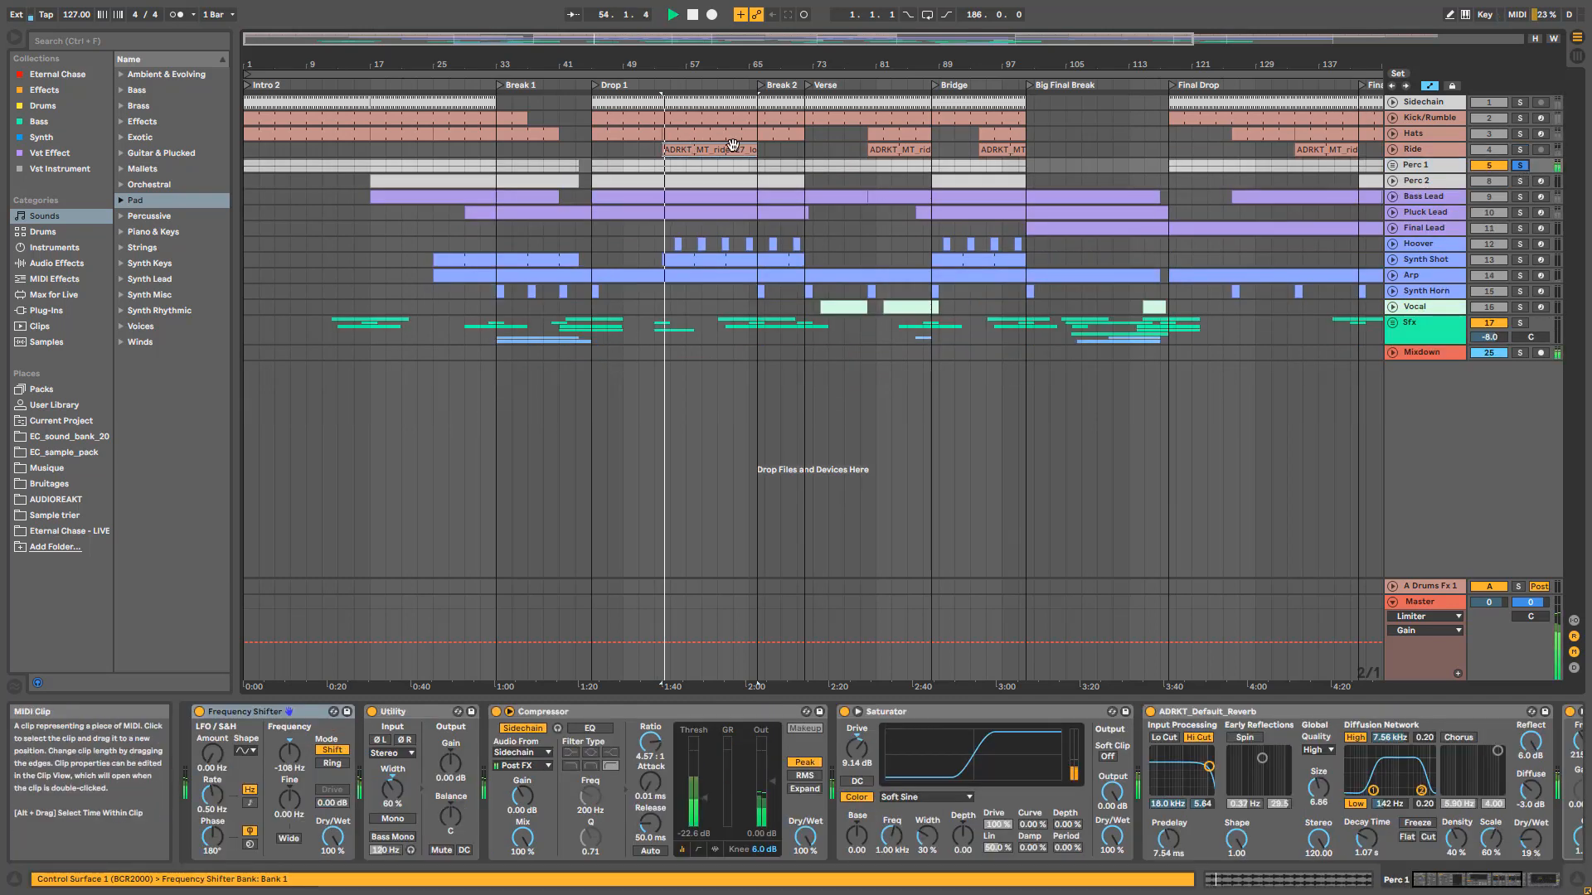
double_click(928, 40)
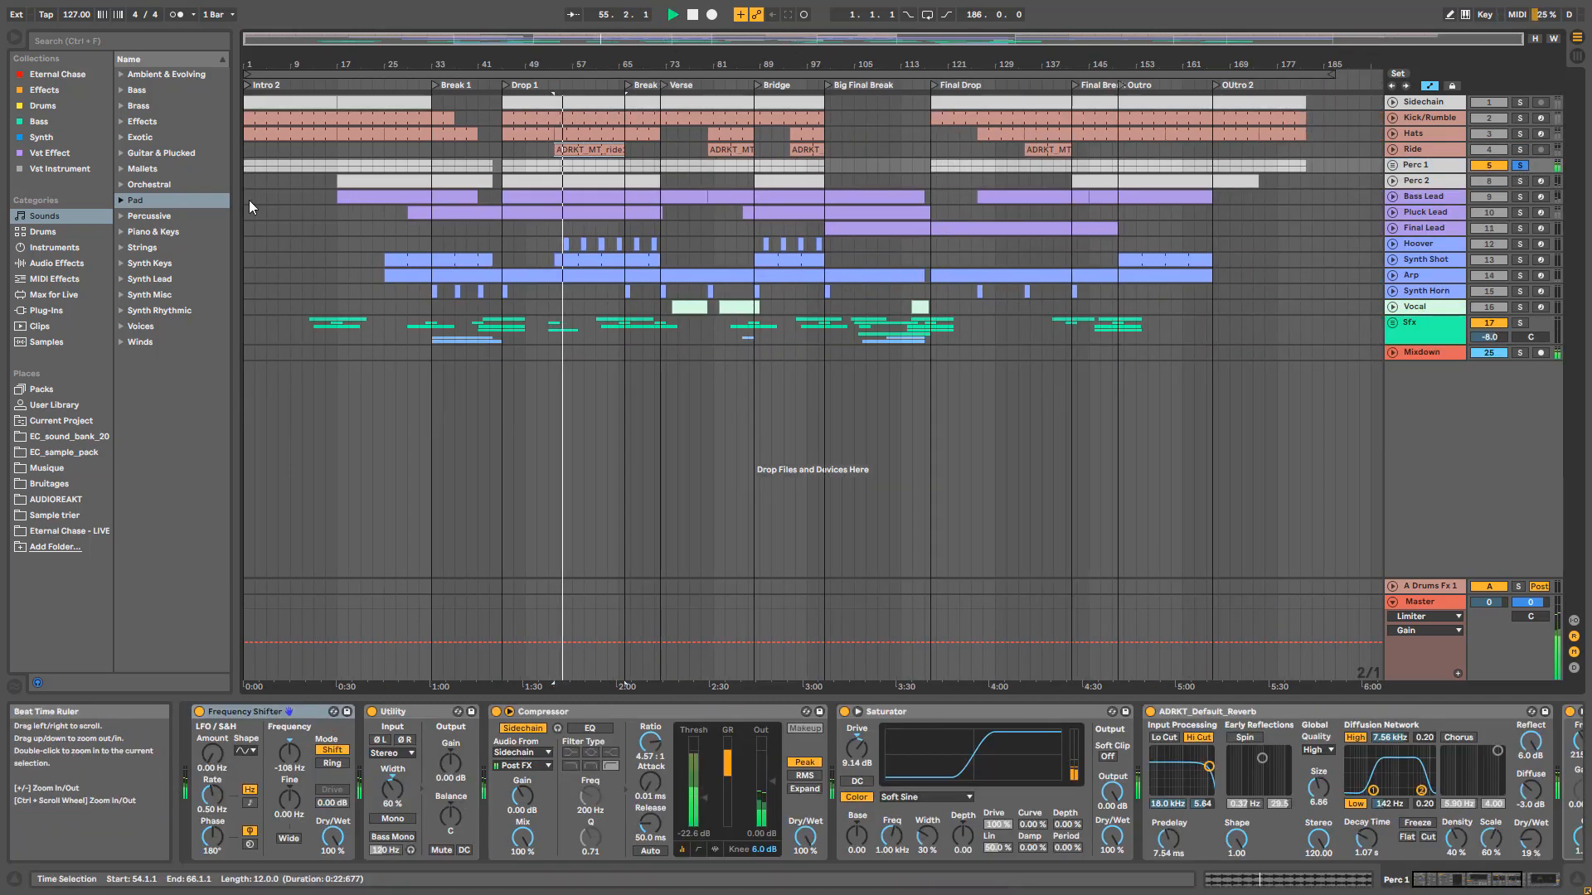
key("space")
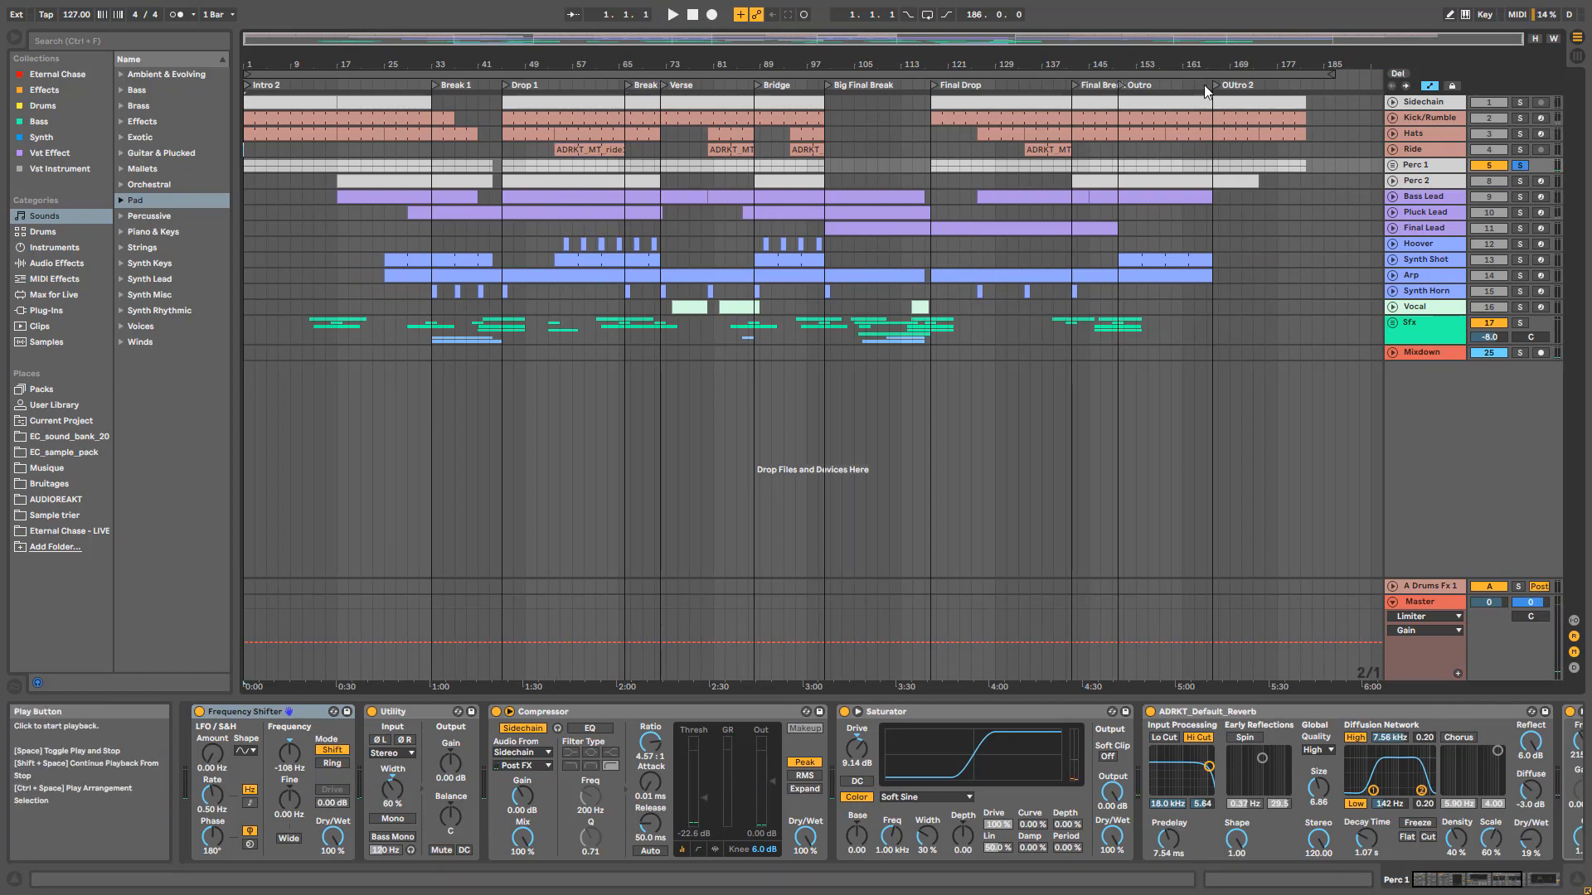
Step: Play the Perc 1 group from bar 1 with the Kick/Rumble track added to the solo
left_click(1520, 118)
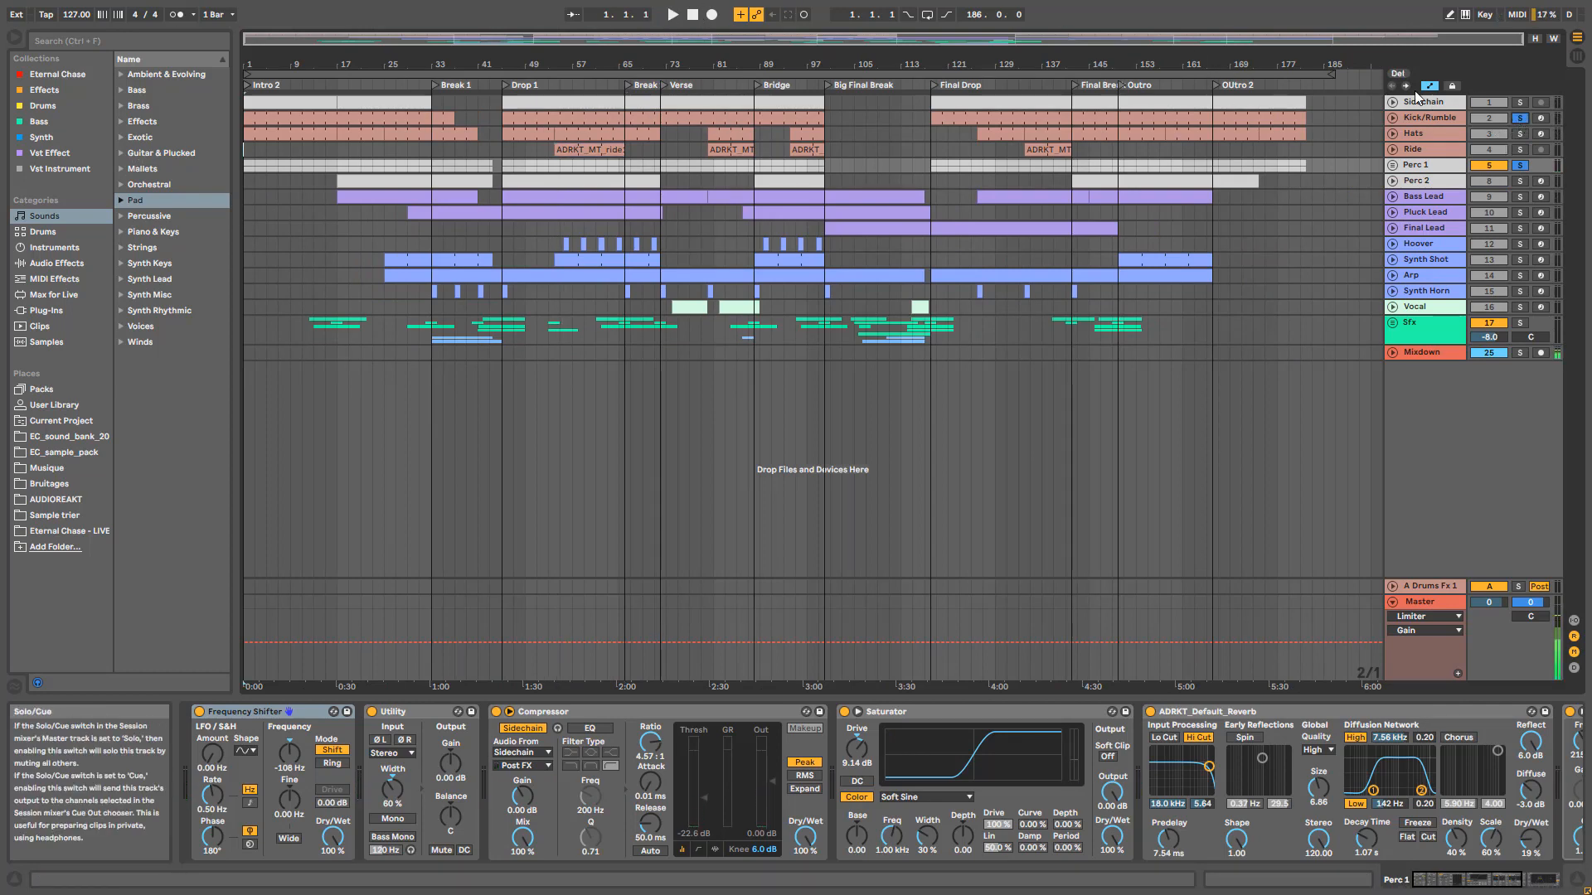
left_click_drag(714, 30, 715, 35)
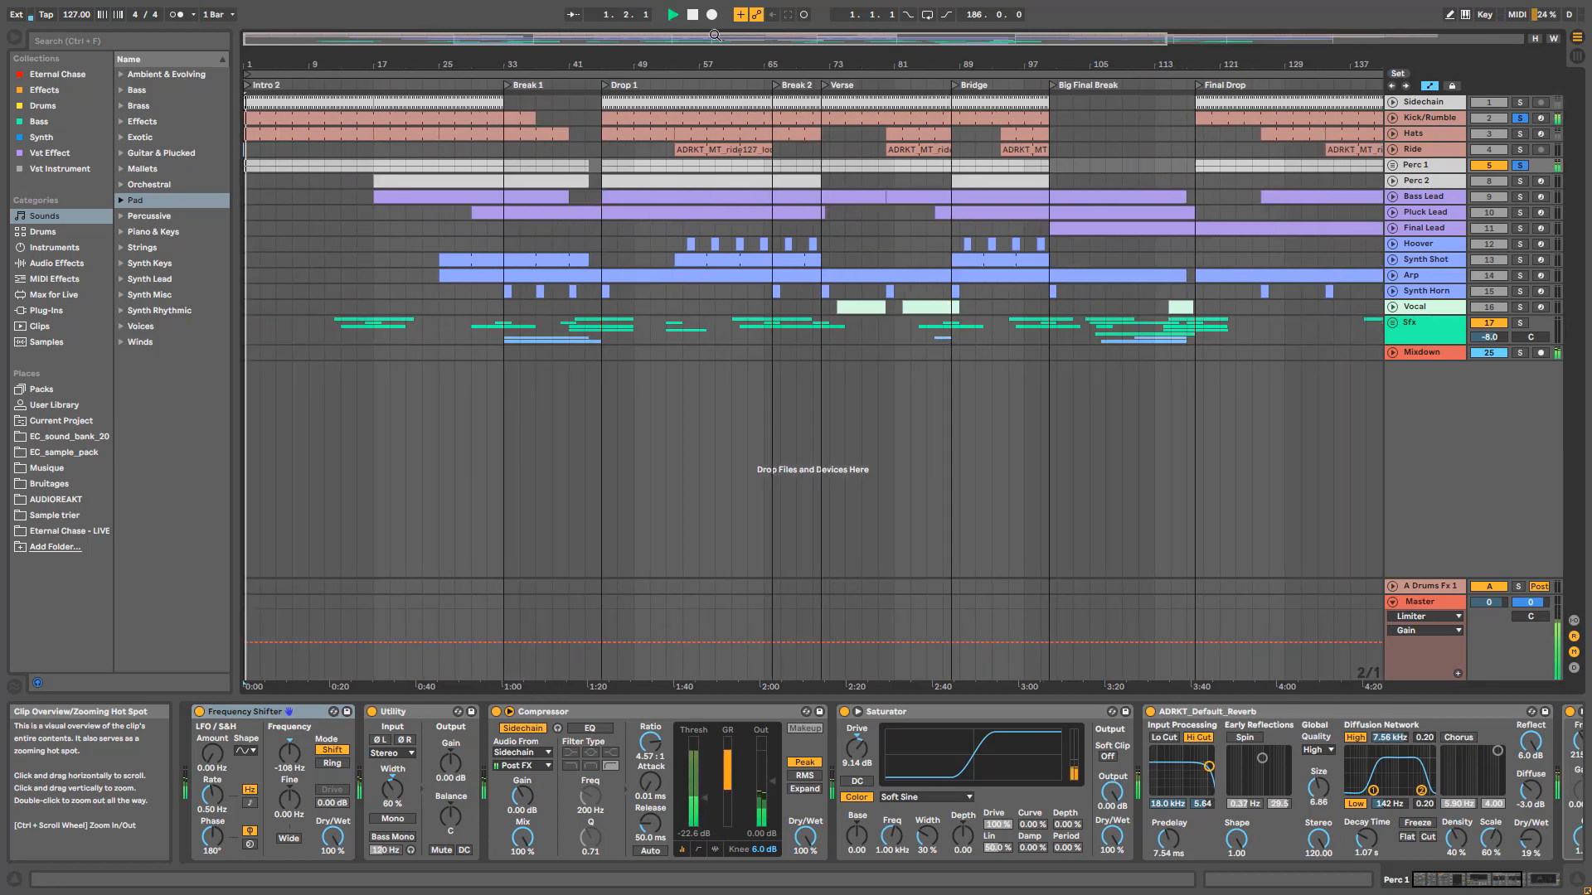
left_click(1520, 166)
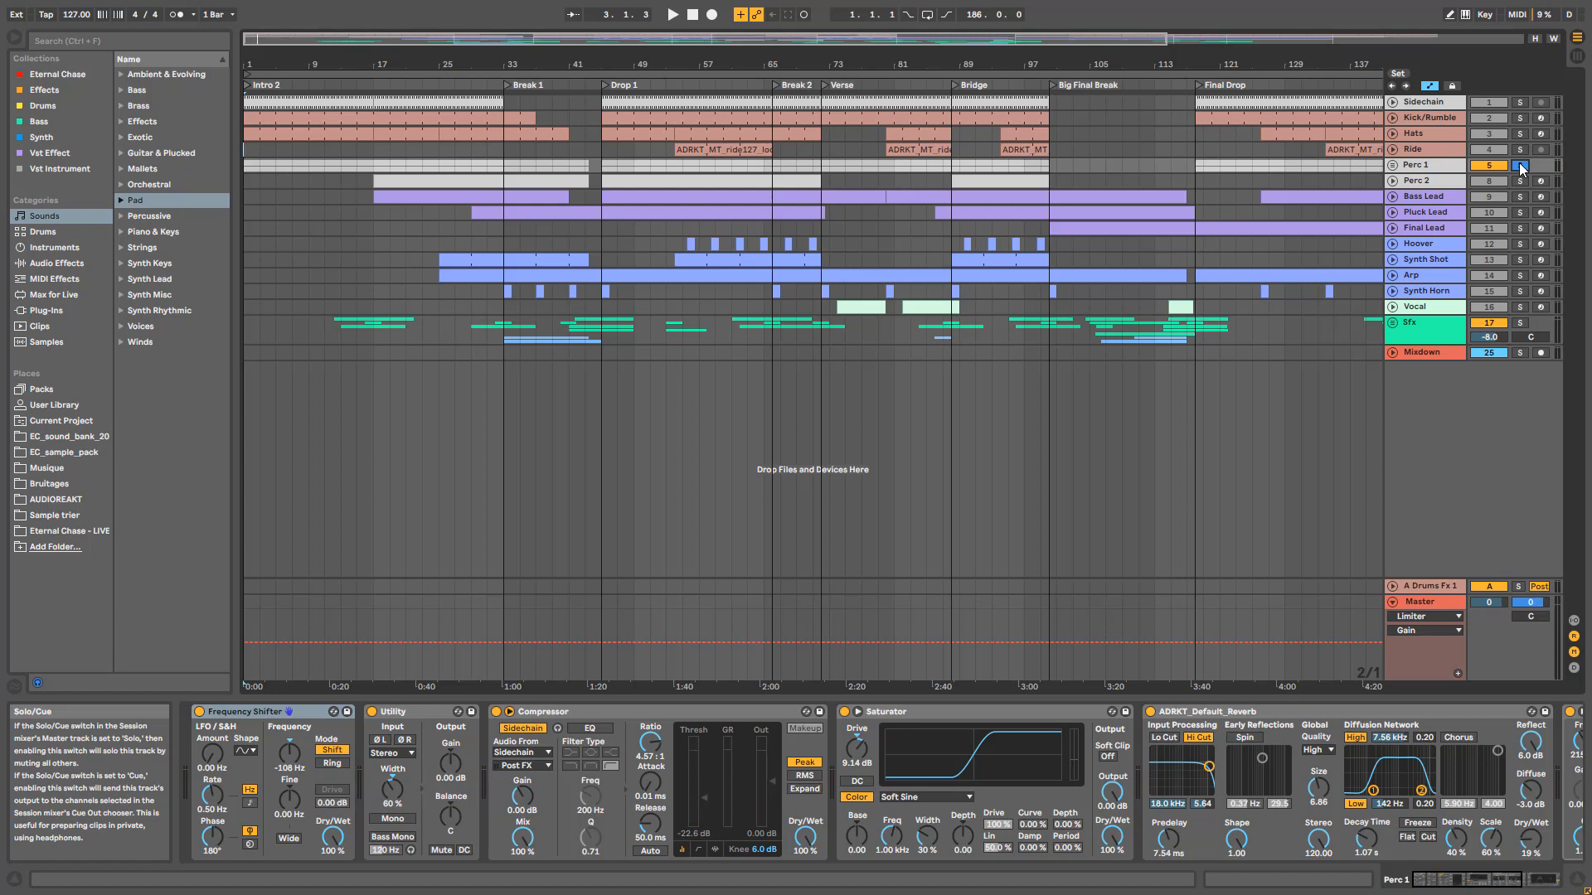
left_click(1521, 119, "ctrl")
key("space")
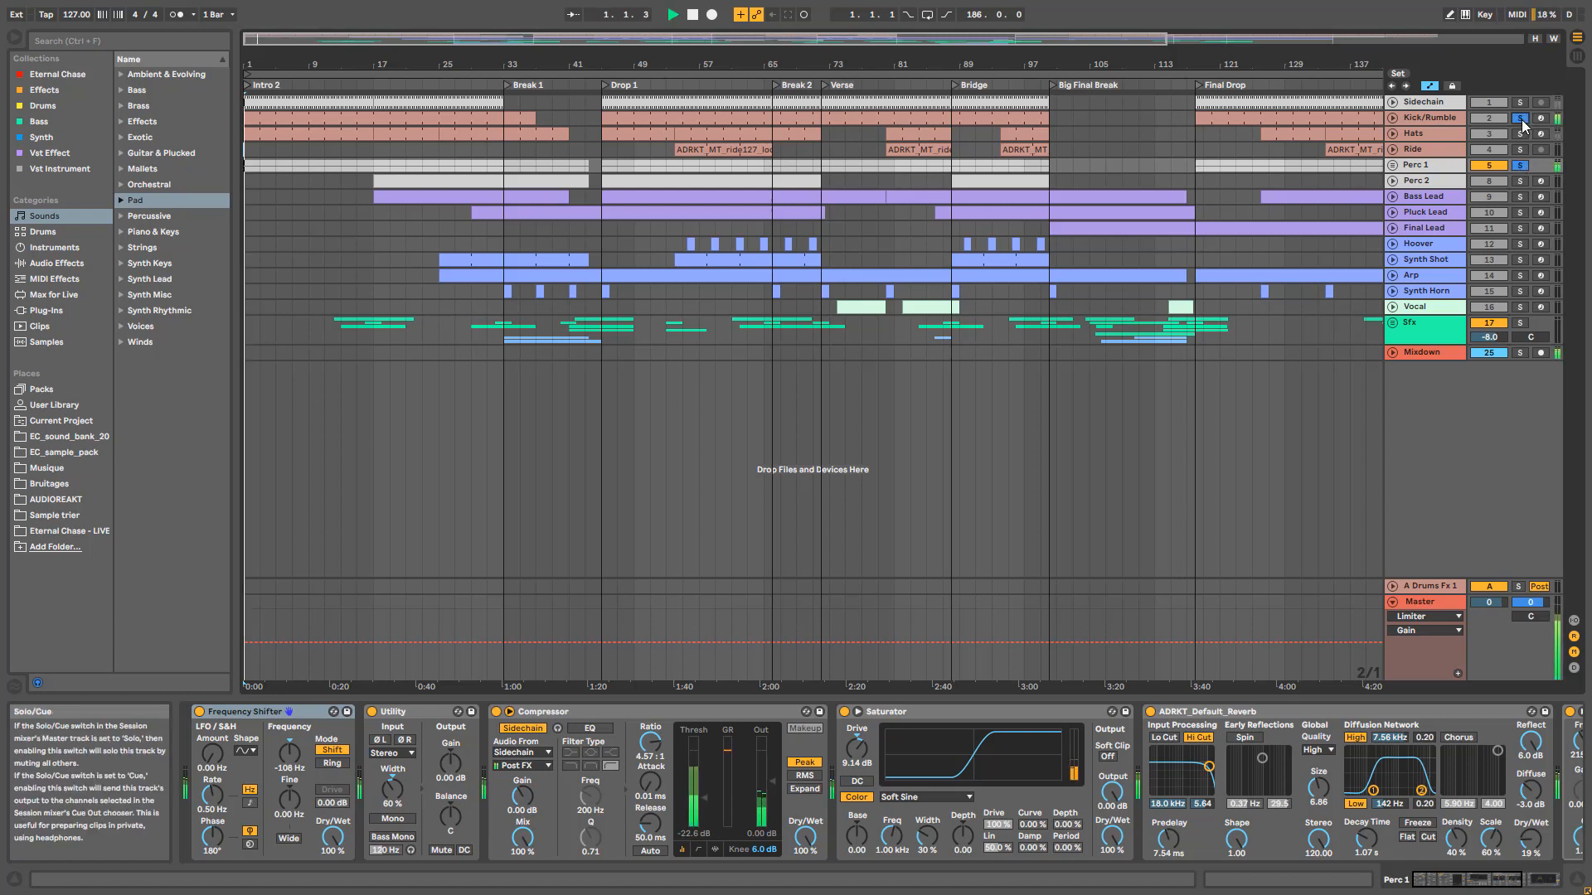
Step: Unfold the Perc 1 group, solo its inner Perc 1 track and show that track's waveform, Utility and EQ Eight
left_click(1393, 165)
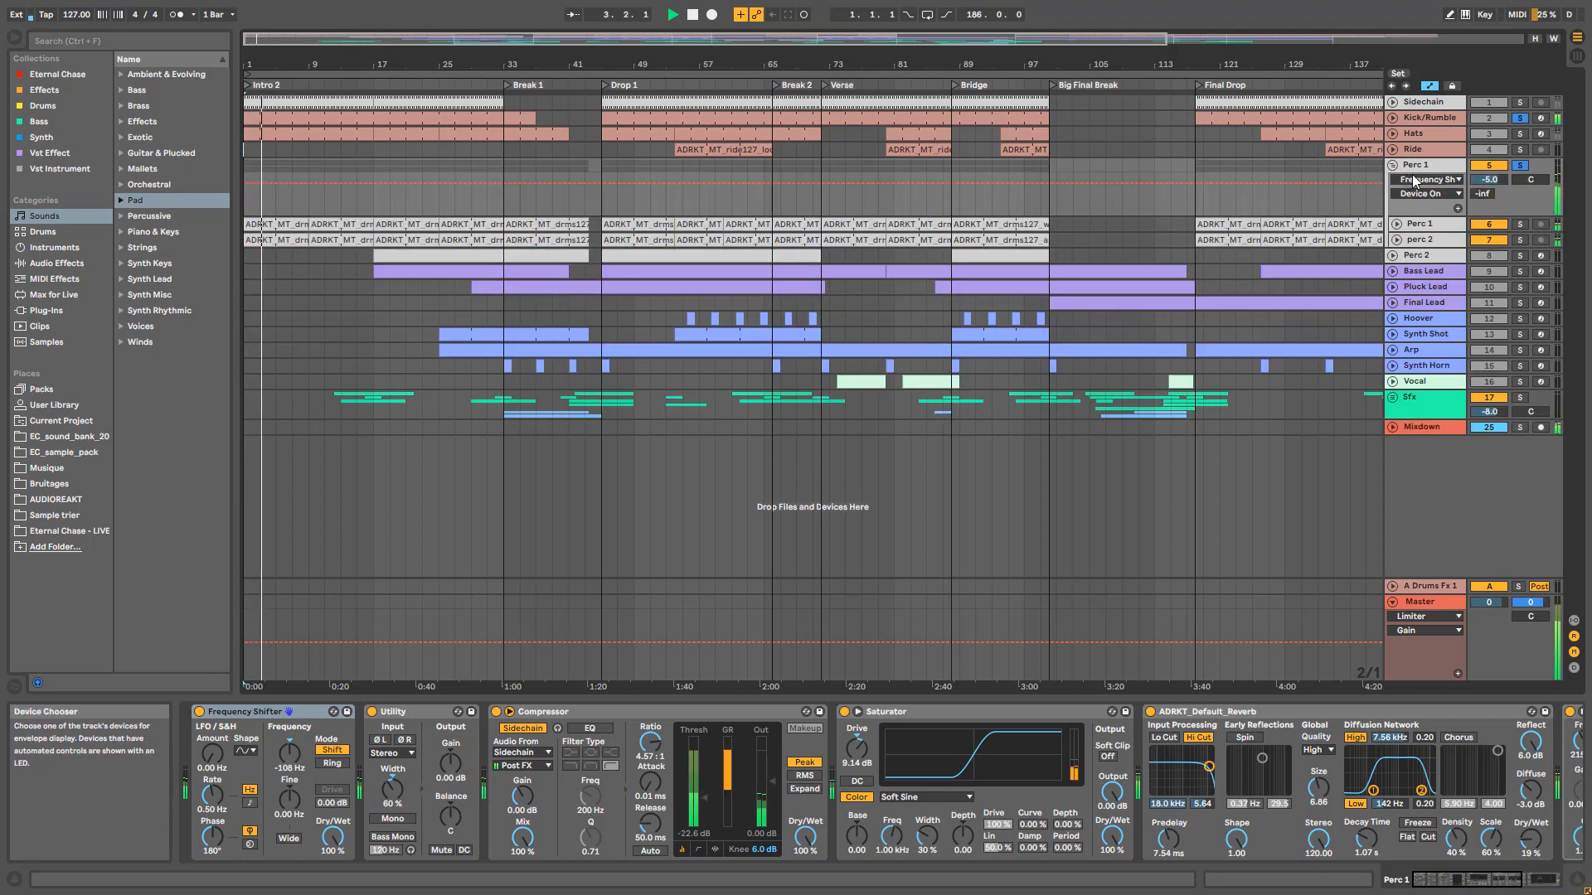
key("space")
left_click(1519, 224)
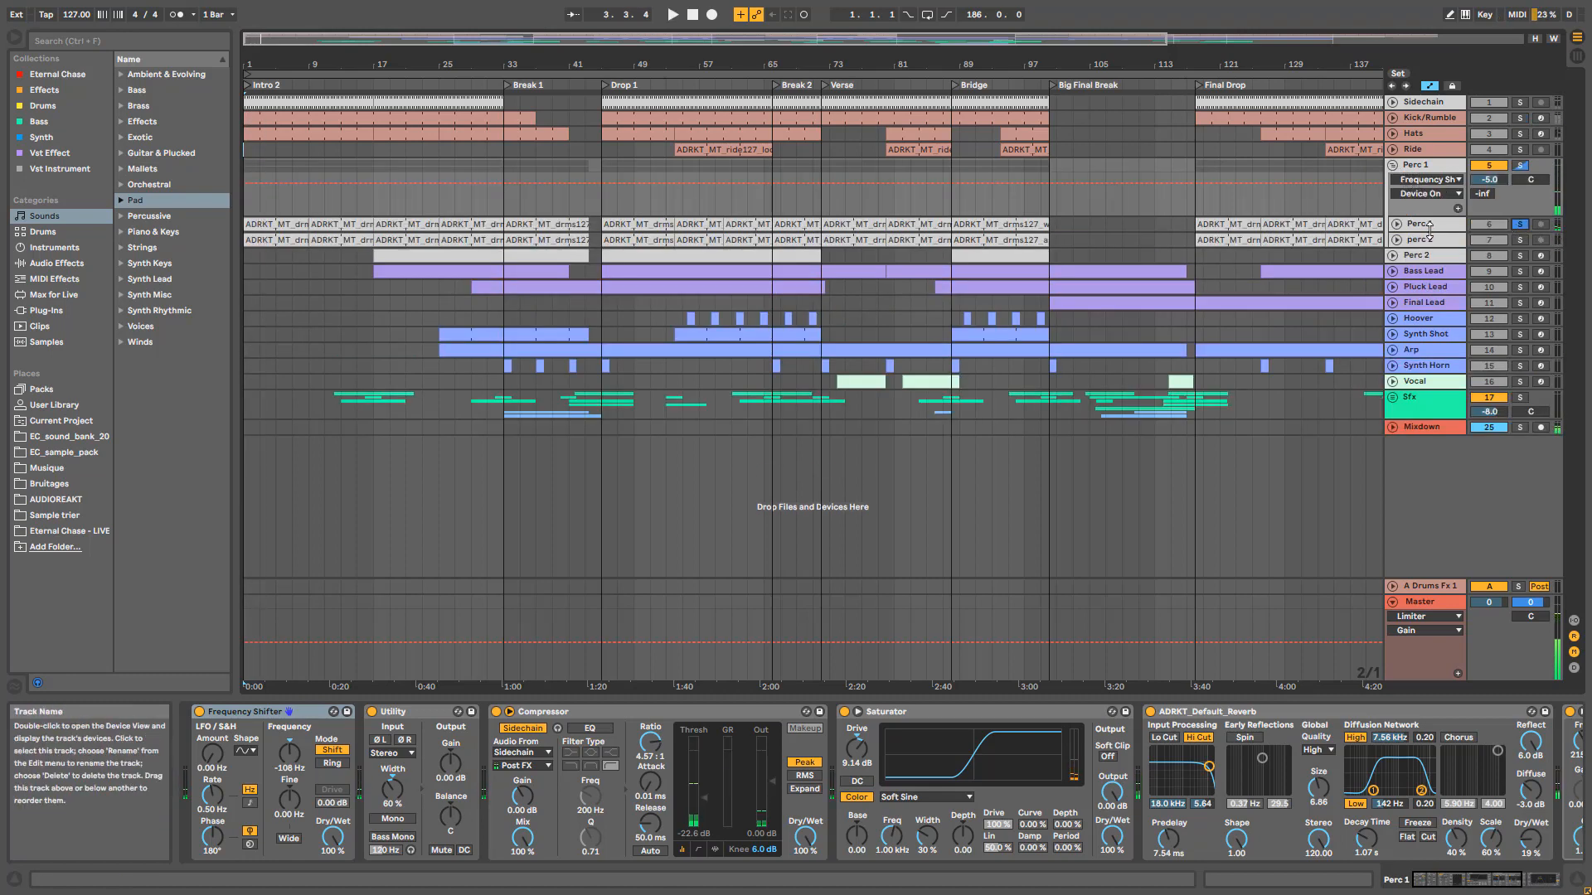
left_click(1429, 230)
key("space")
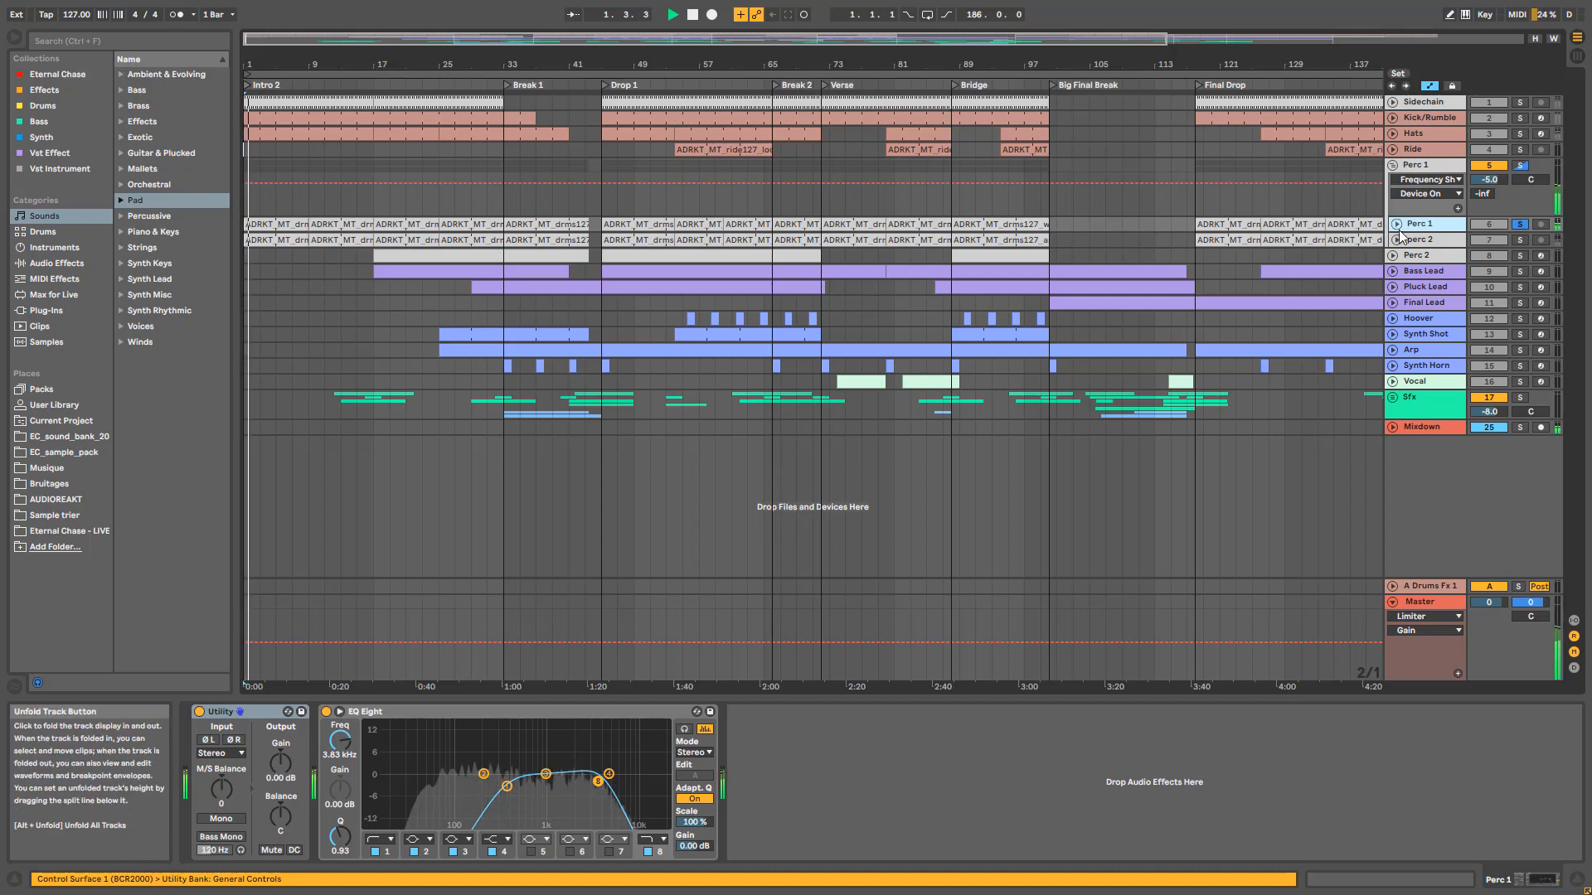
left_click(1397, 225)
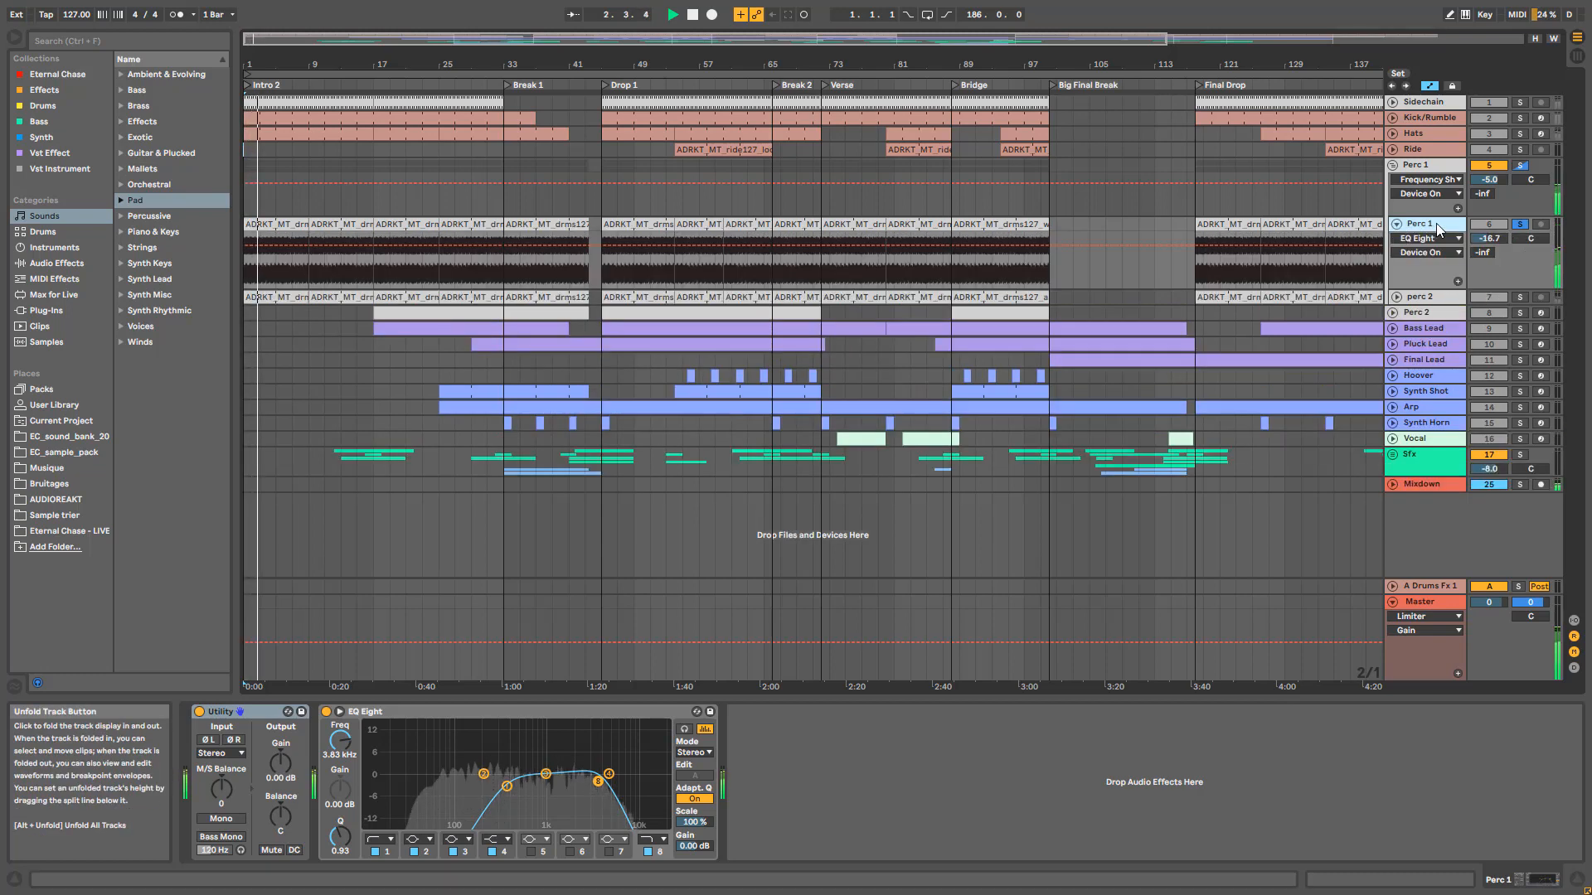
Step: Show the inner perc 2 track's EQ Eight, listen to it alone and with the inner Perc 1, and fold the group
left_click(1529, 298)
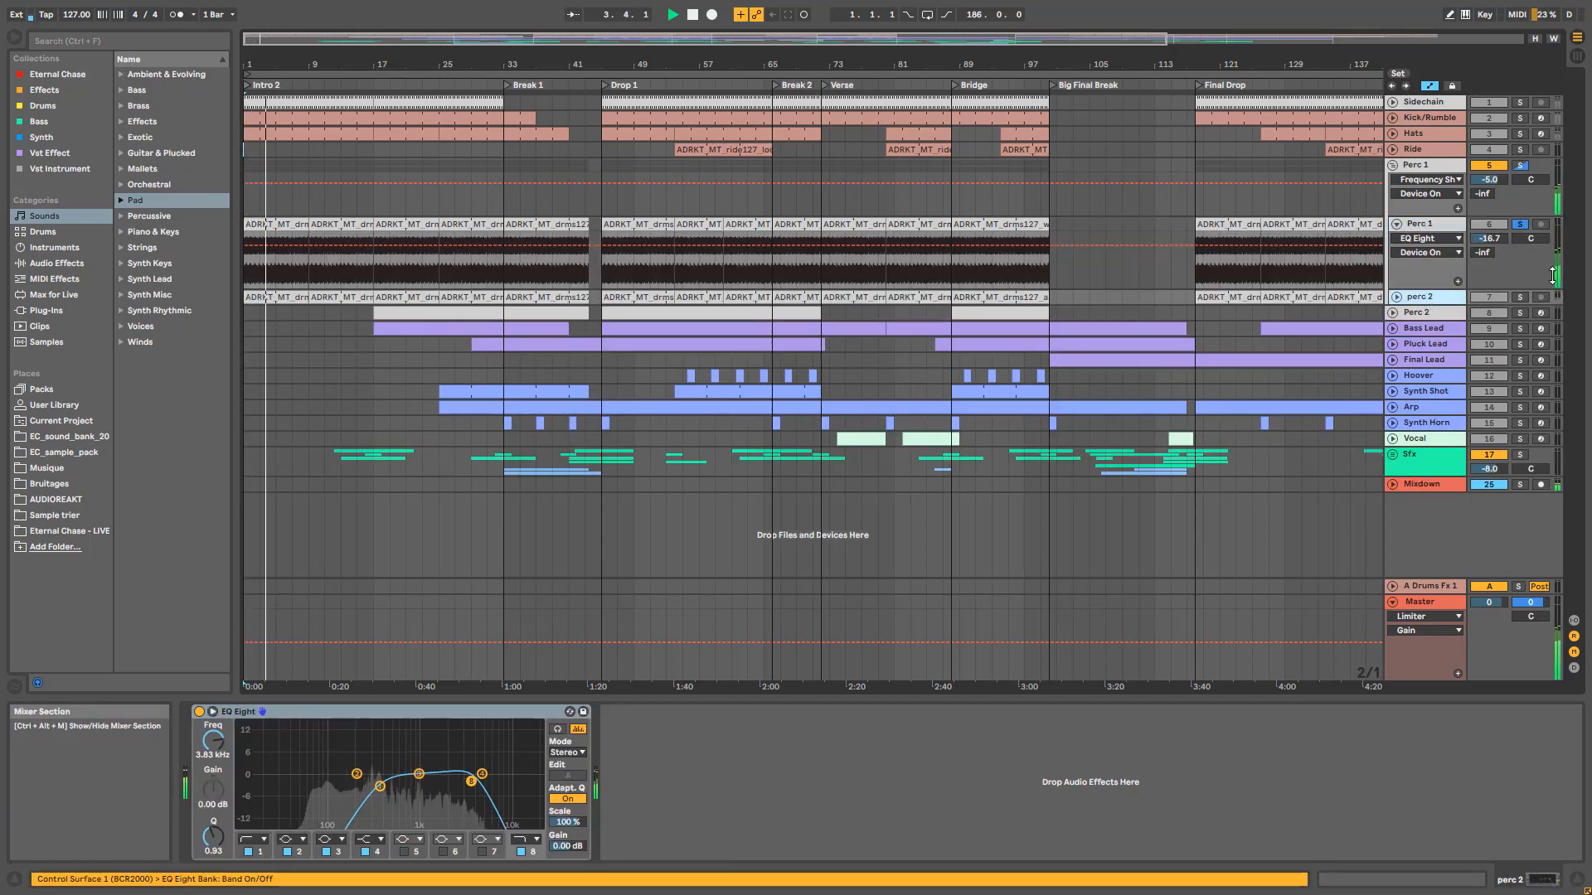
left_click(1522, 298)
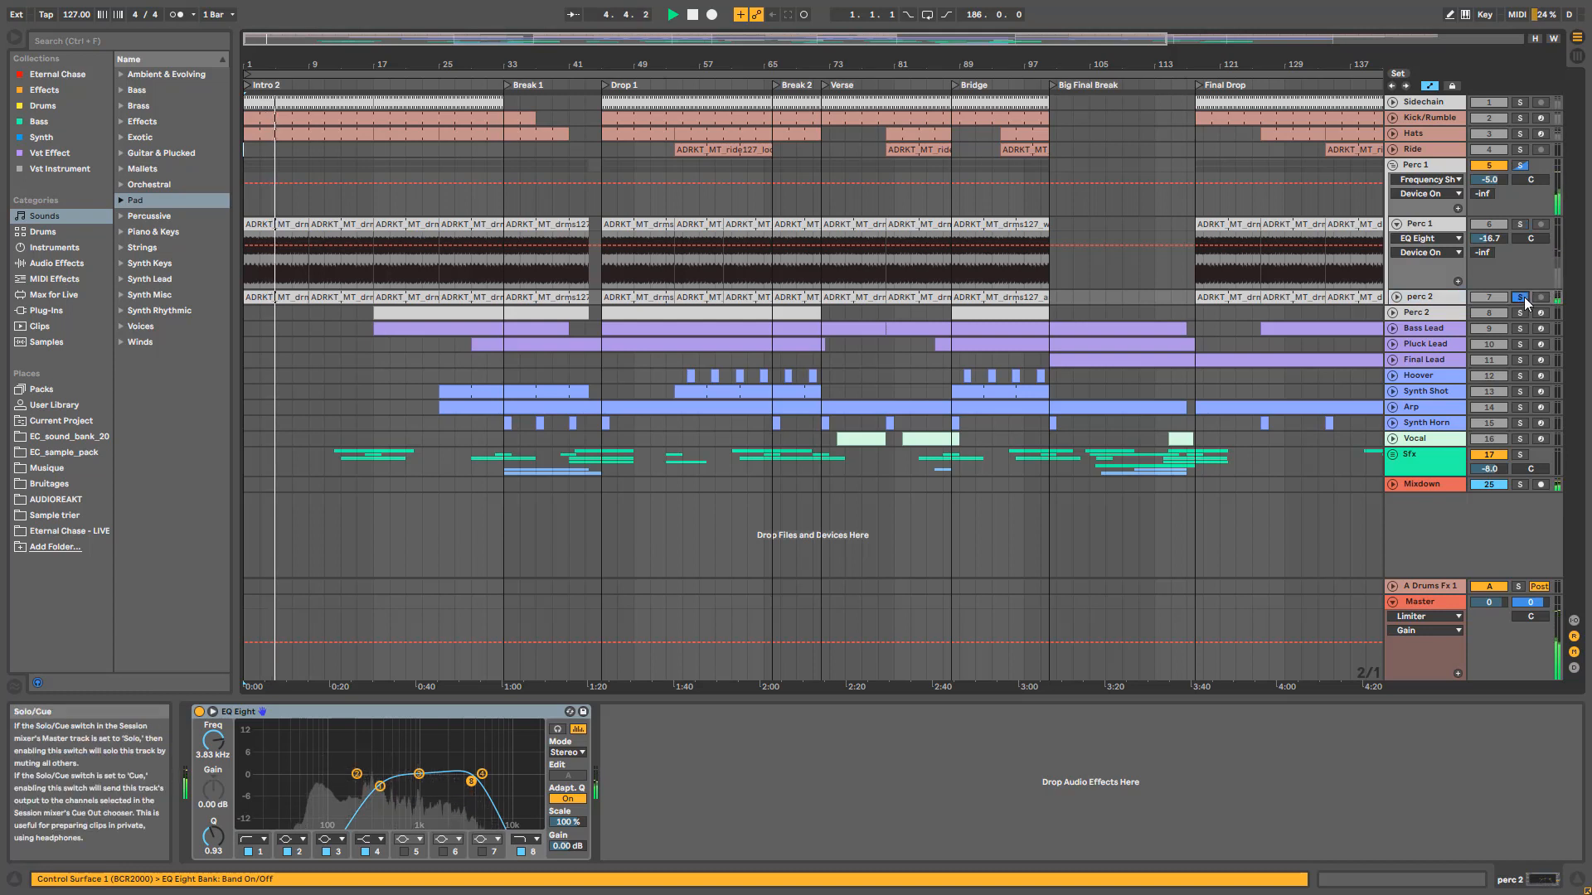
left_click(1522, 226)
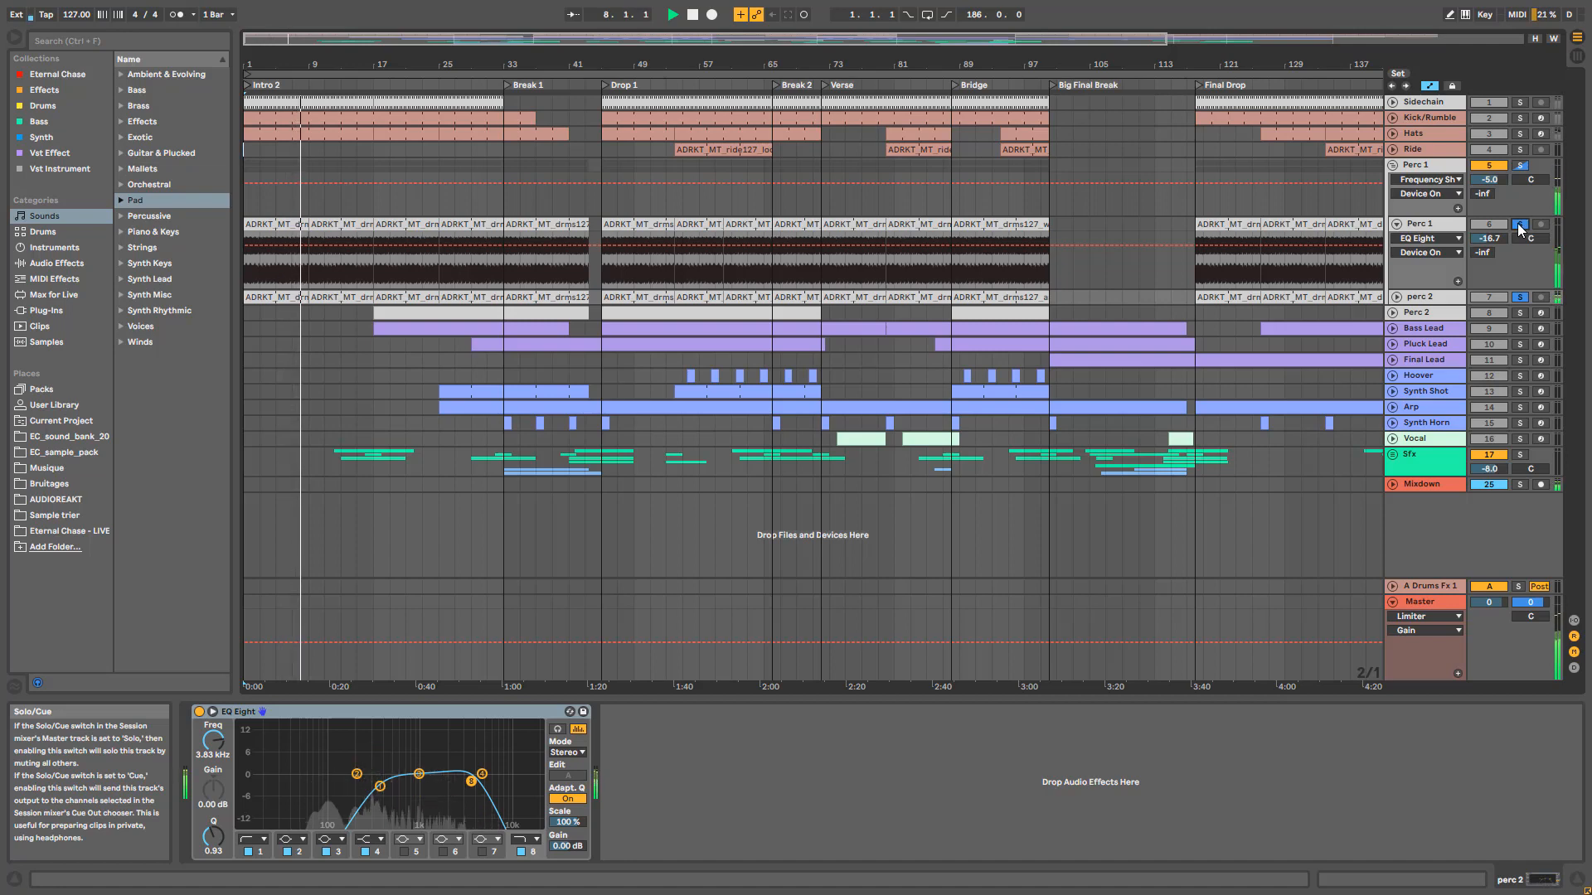
left_click(1397, 225)
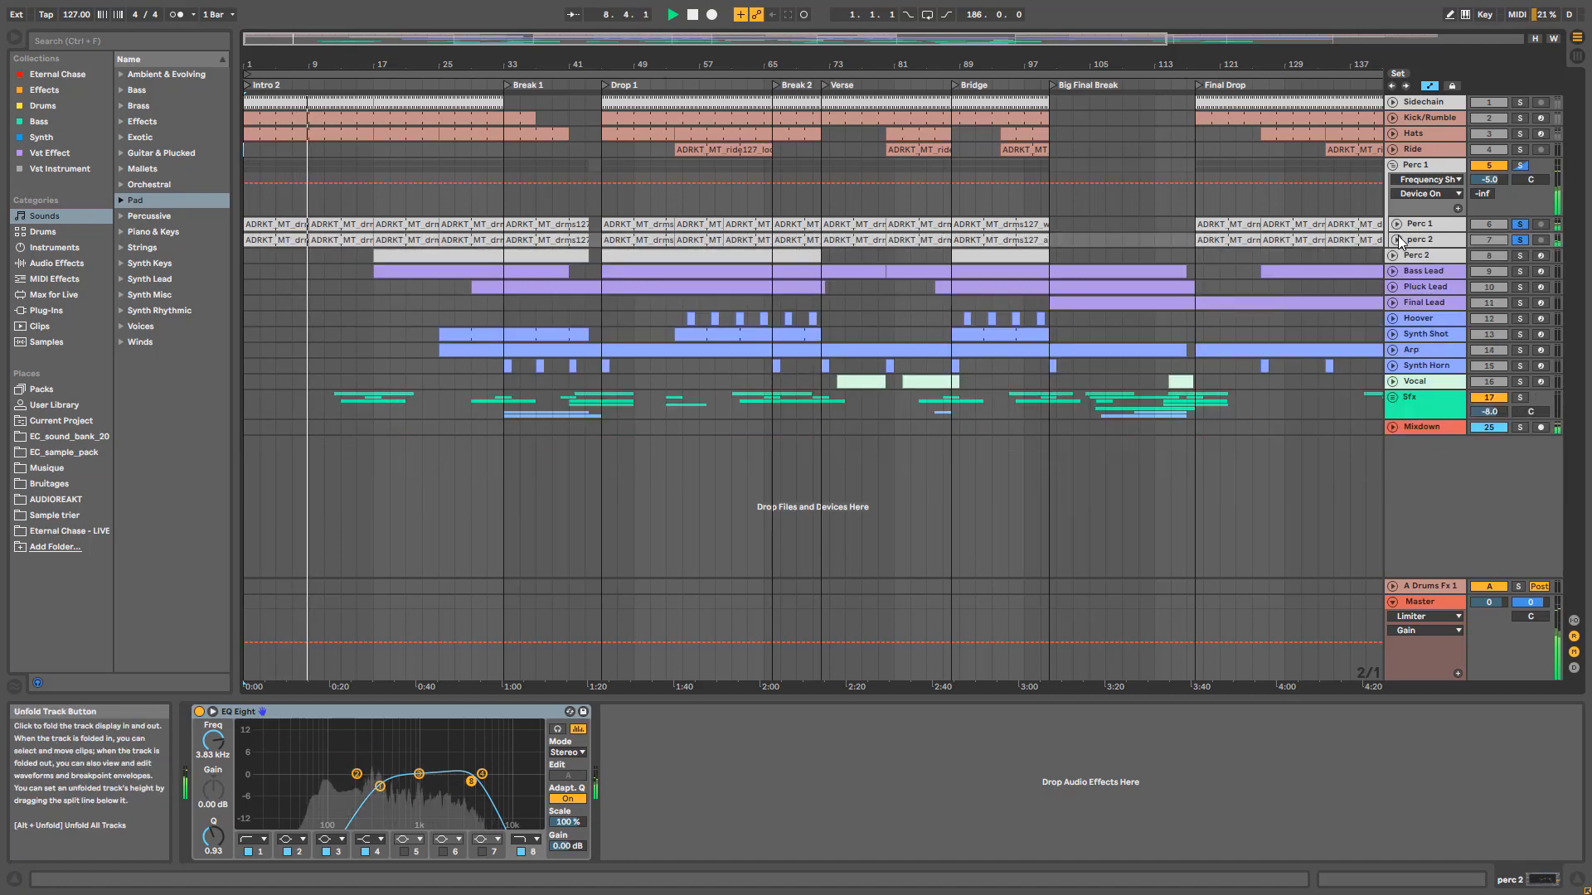
left_click(1393, 166)
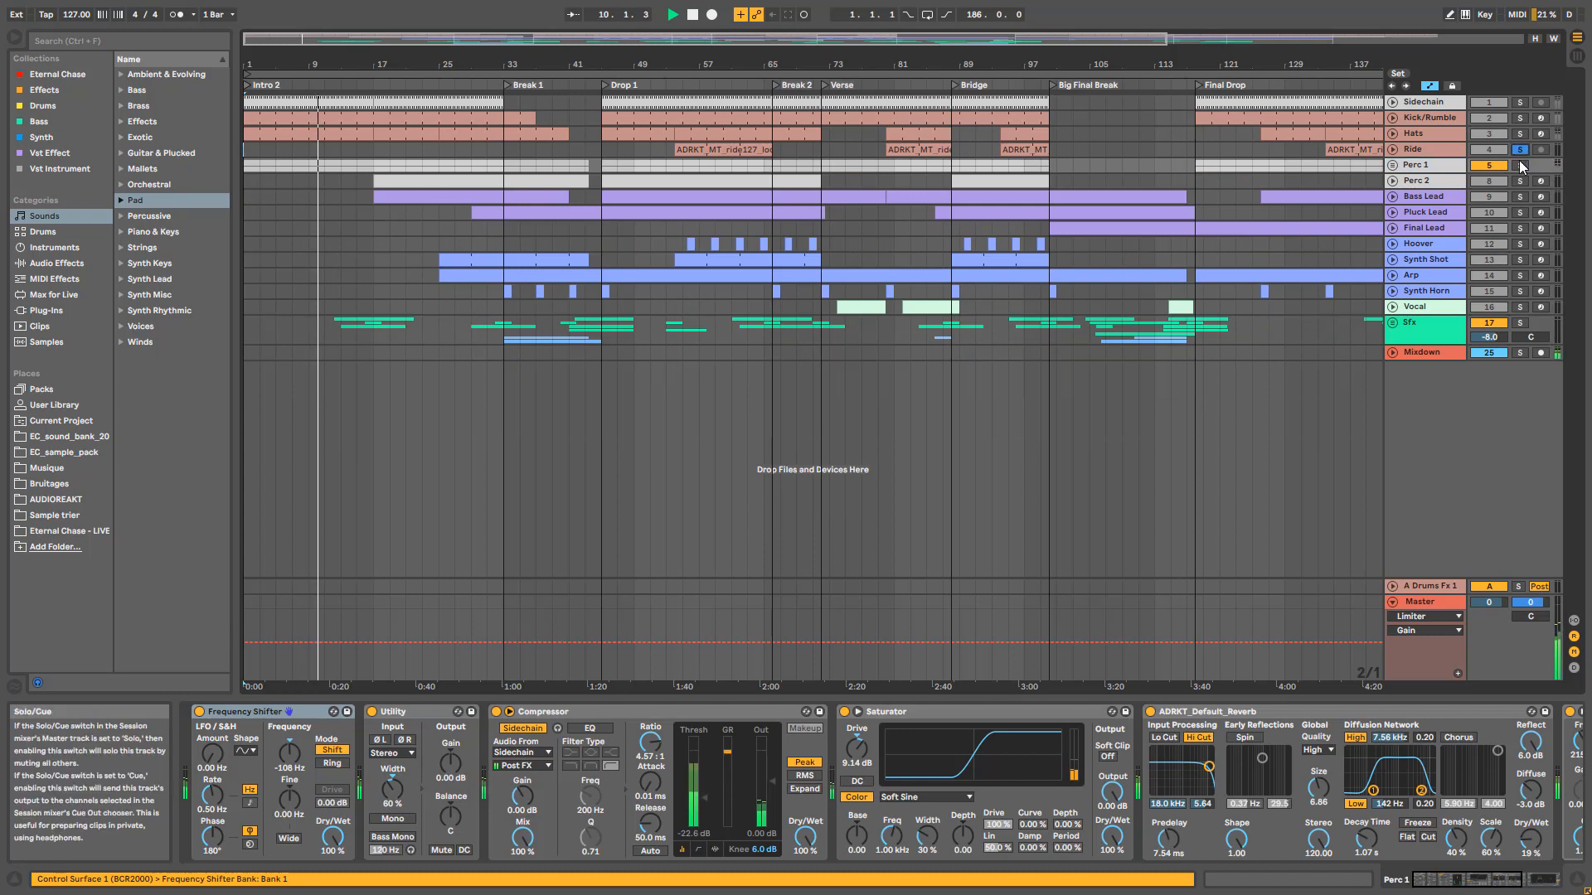
Step: Play the Perc 1 group soloed with Kick/Rumble and compare its Frequency Shifter bypassed and active
left_click(1520, 119, "ctrl")
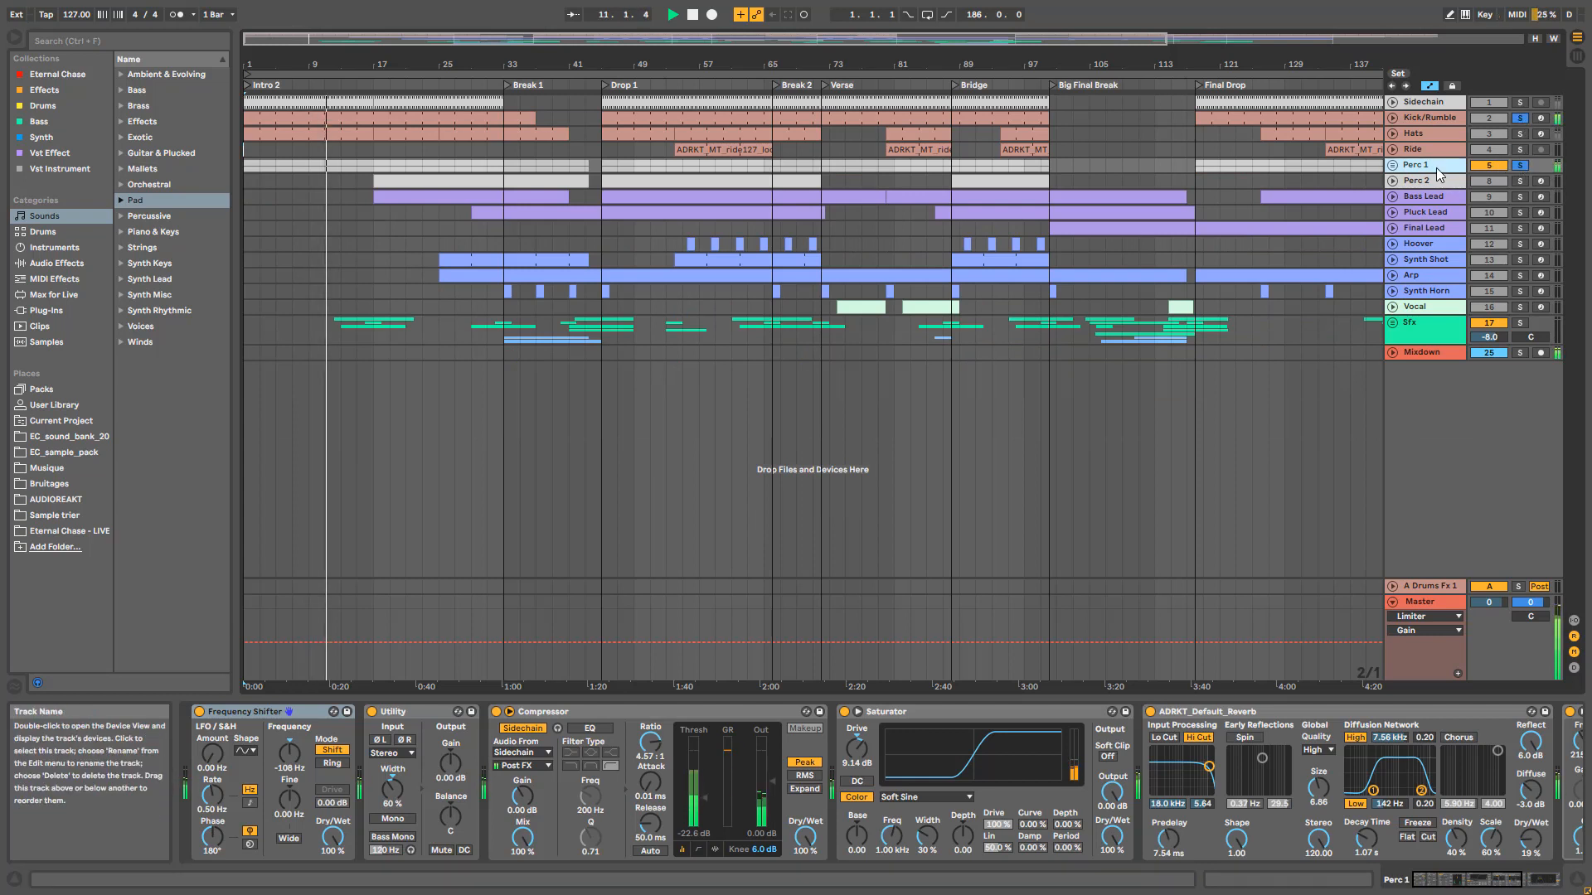
key("space")
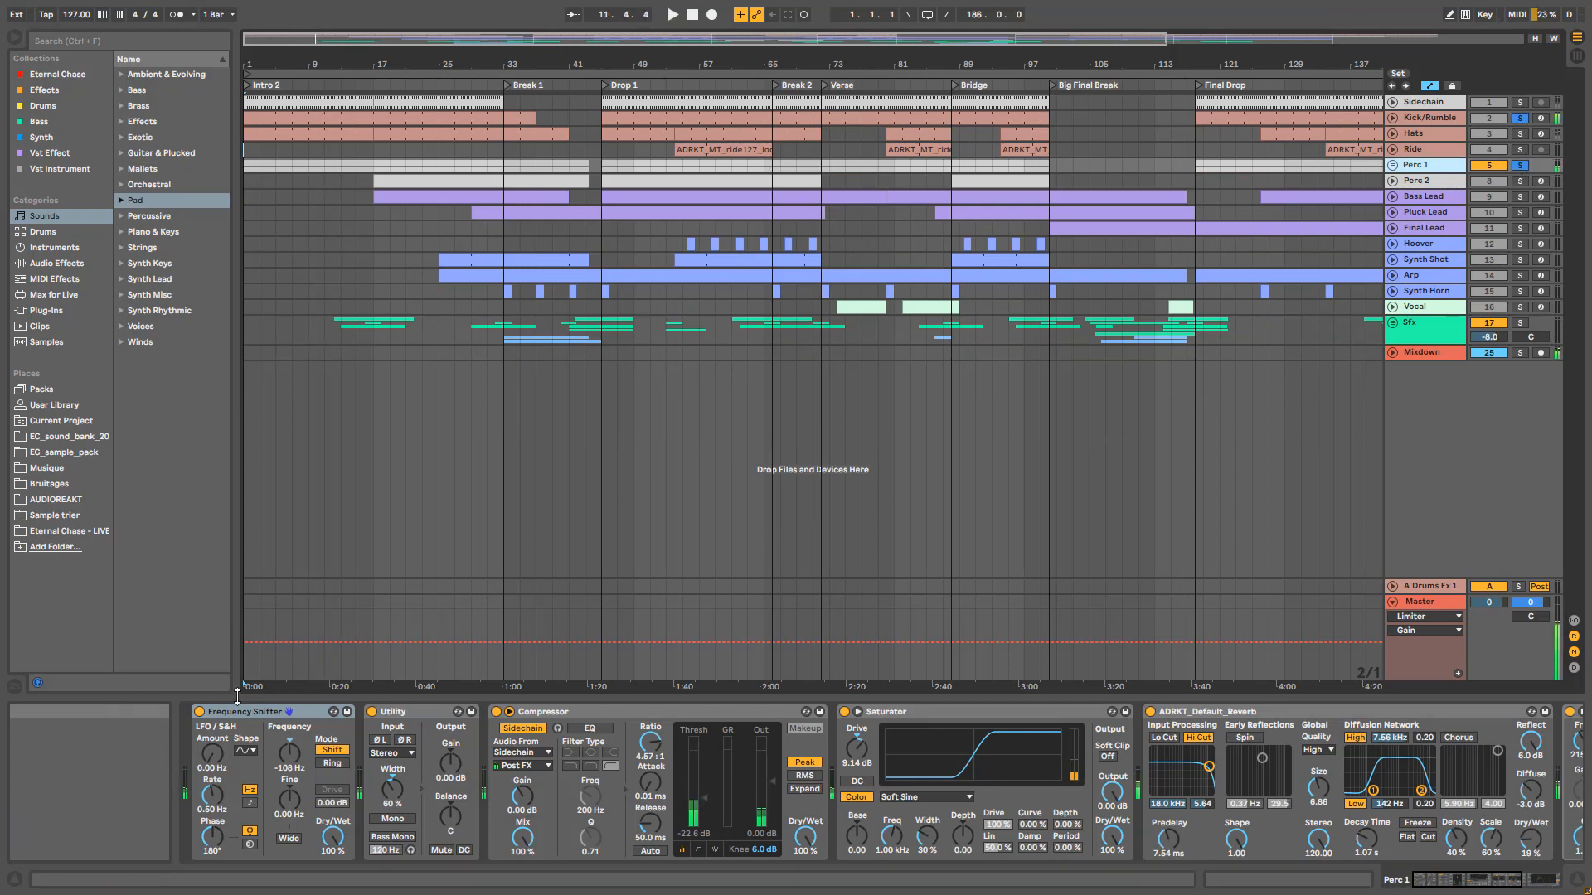
key("space")
left_click(199, 712)
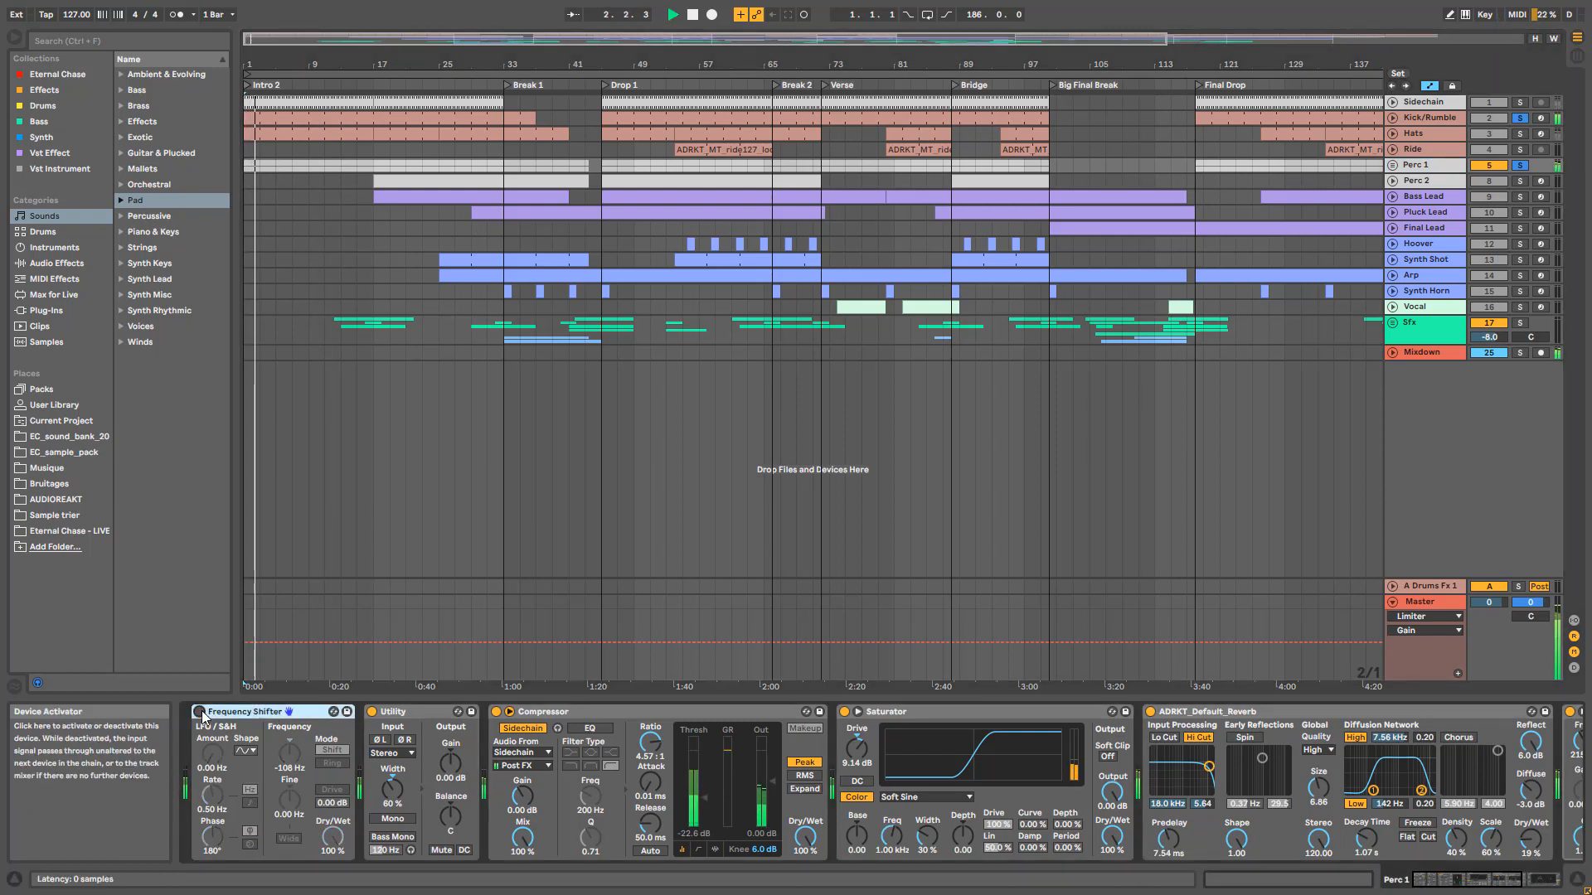
left_click(200, 712)
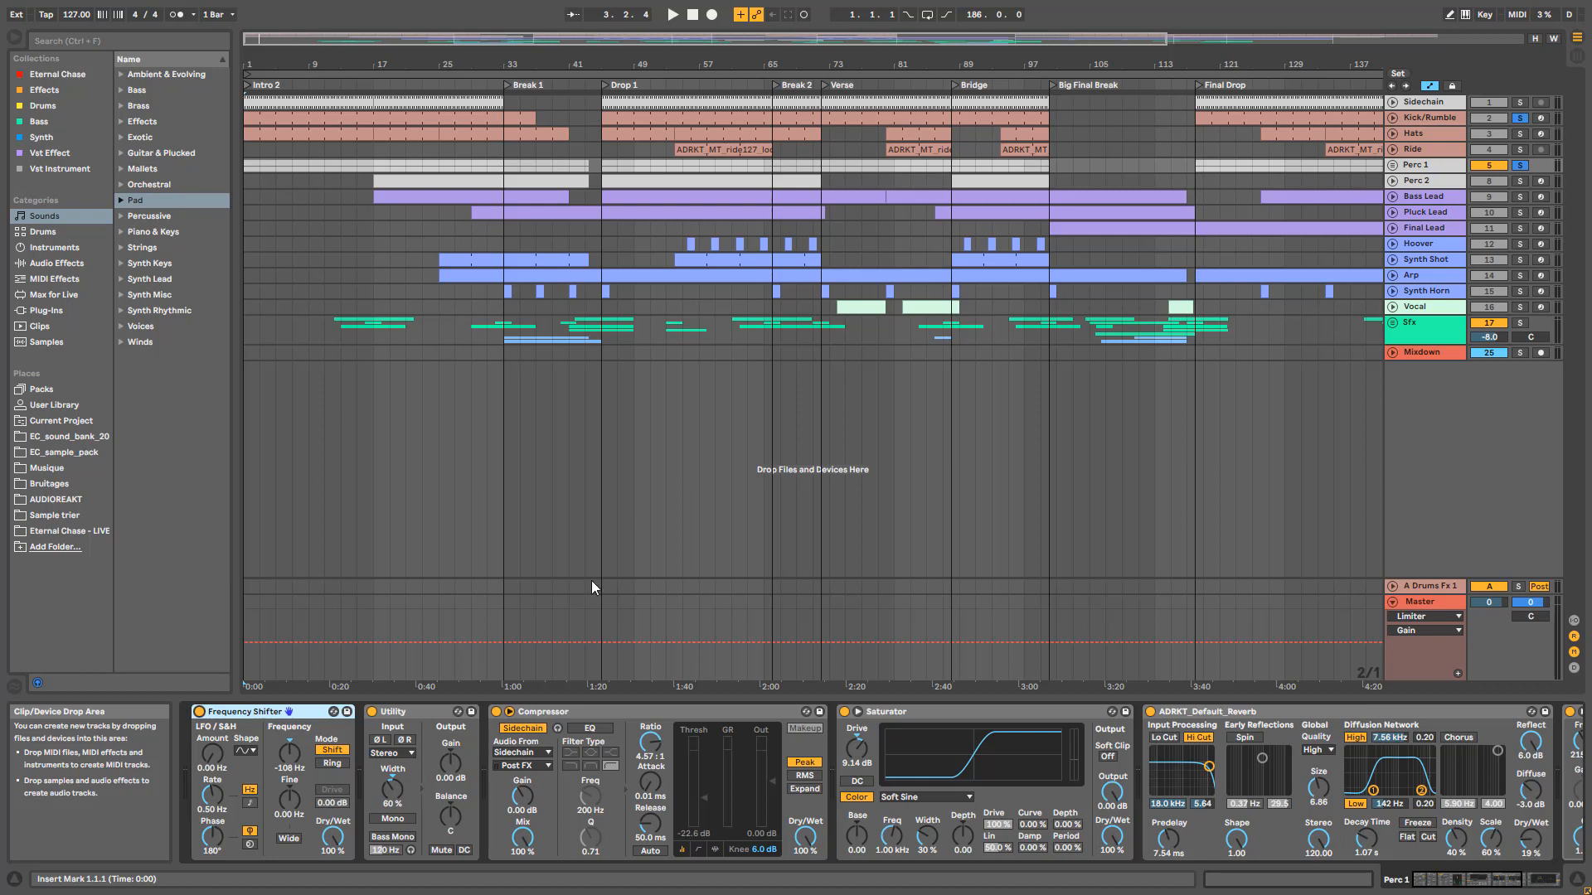
Step: Play the Perc 1 group with Kick/Rumble and compare its ADRKT_Default_Reverb bypassed and active, stopping playback at the end
key("space")
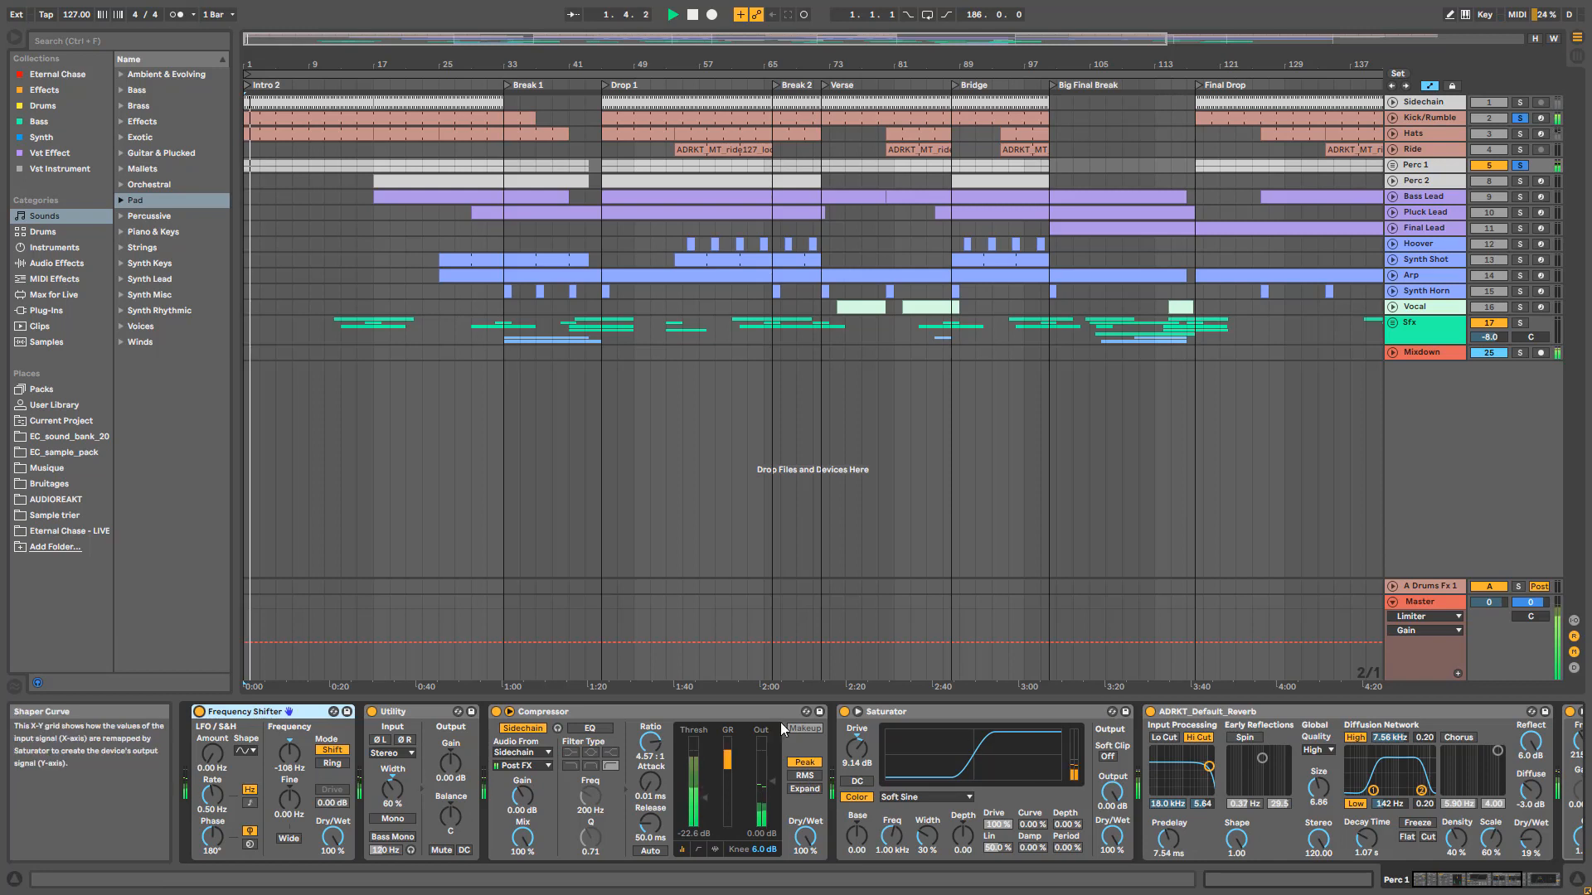
left_click(1481, 880)
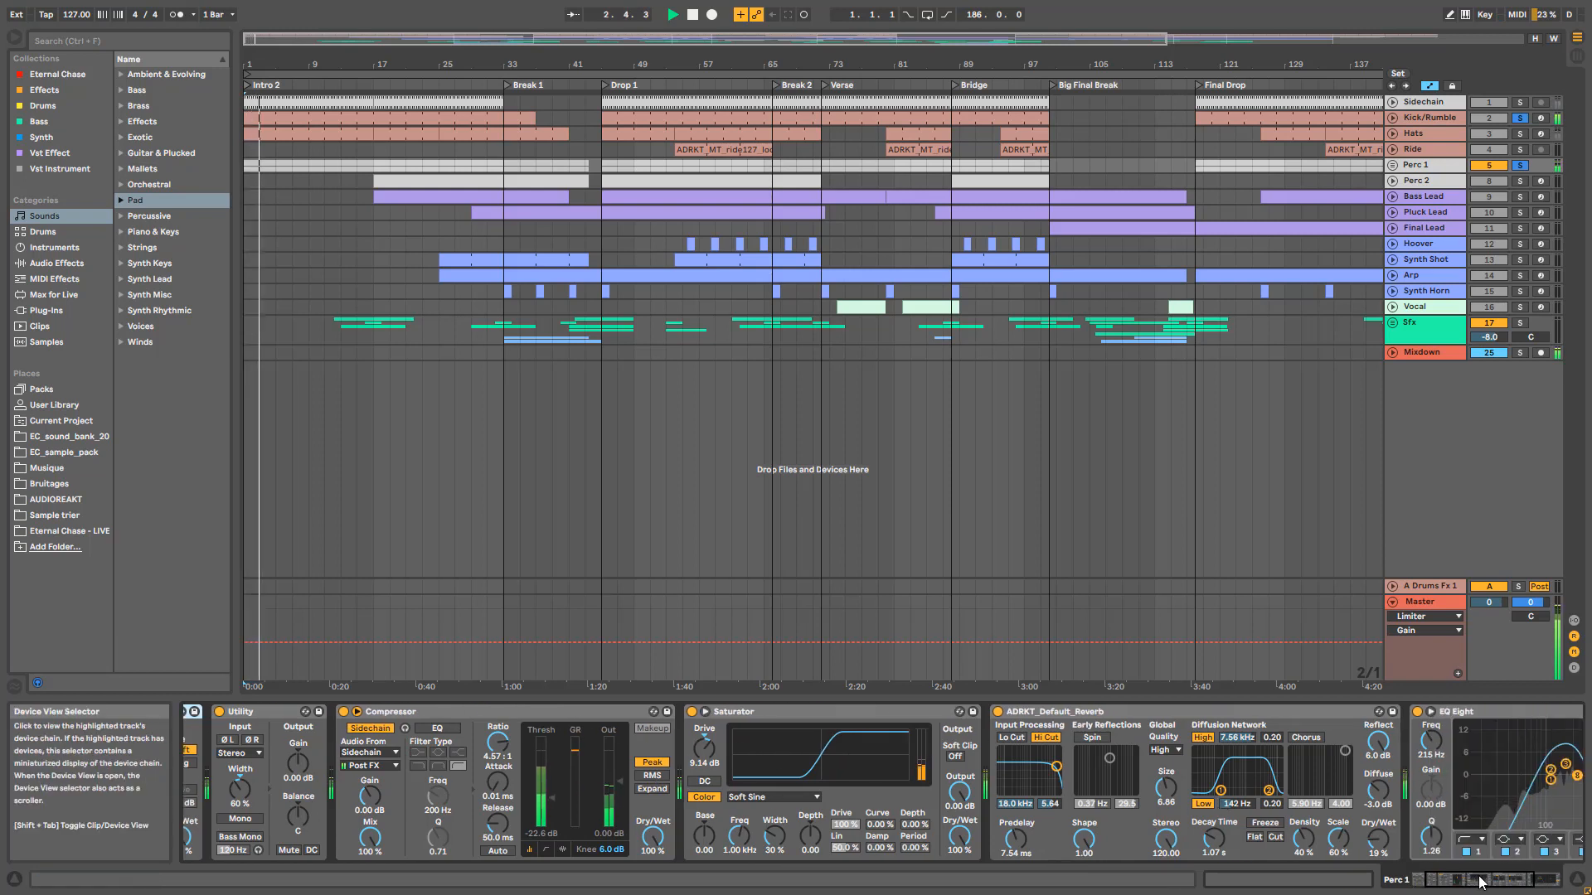
left_click(916, 711)
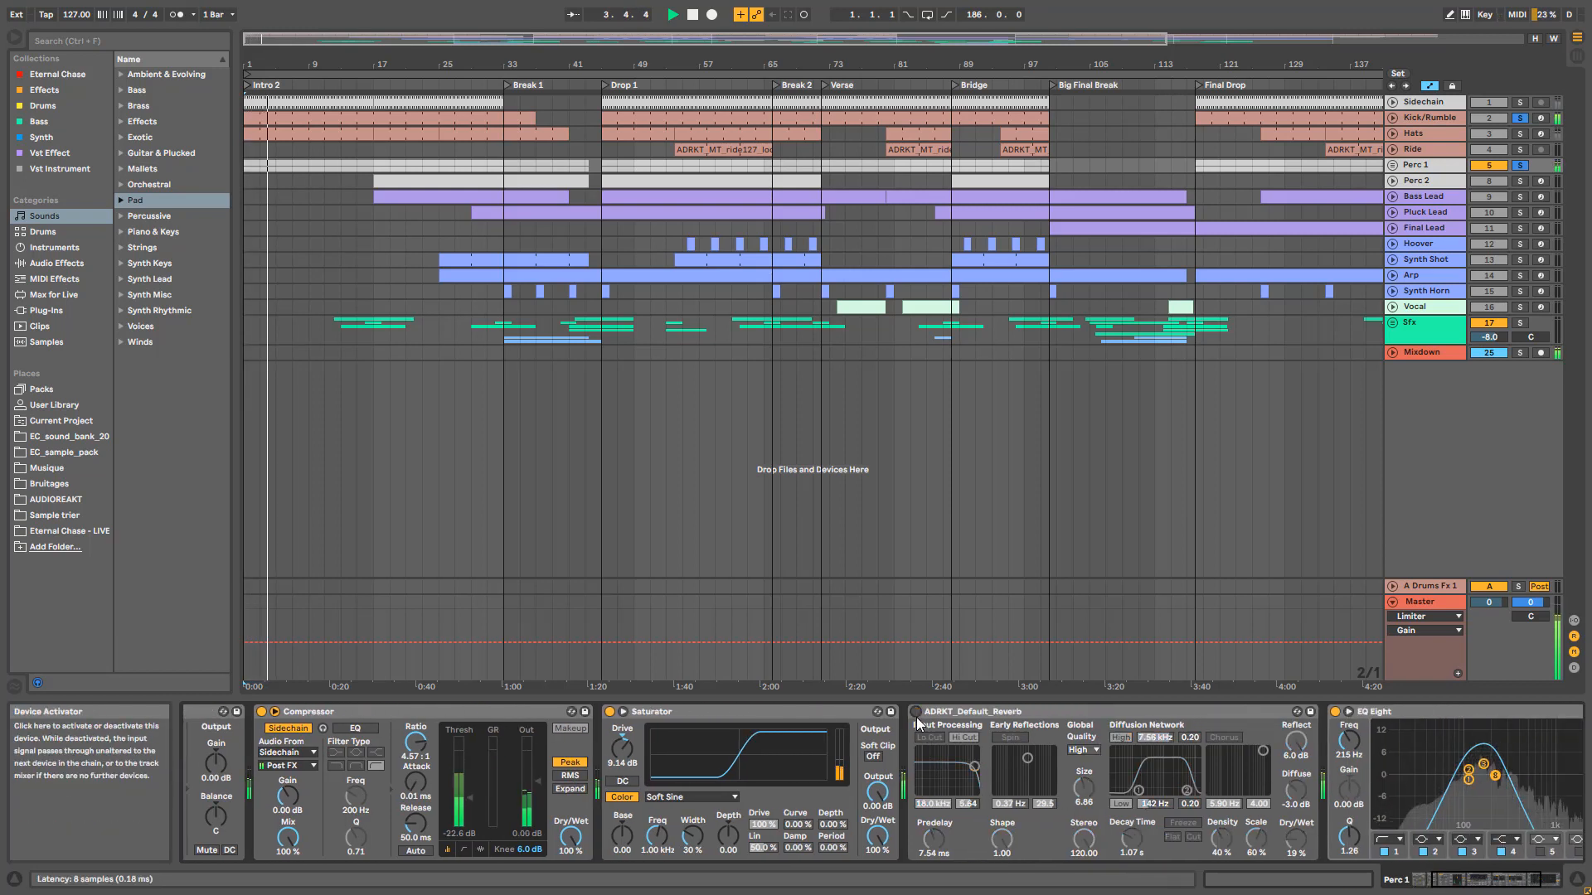
left_click(916, 712)
key("space")
left_click_drag(1478, 880, 1489, 879)
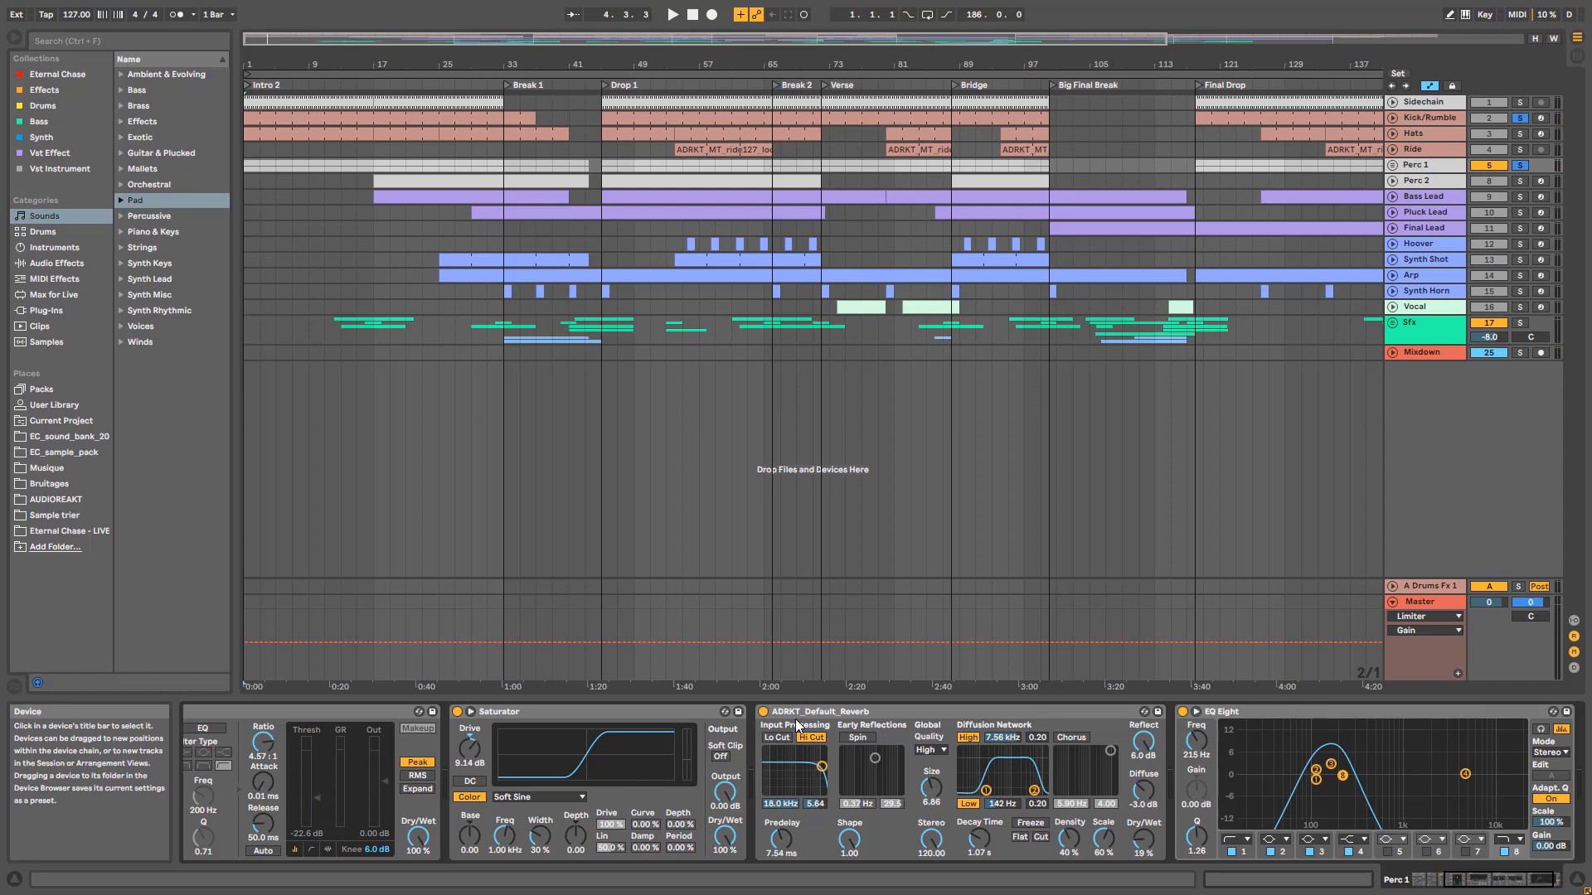
Step: Play the Perc 1 group again and compare the EQ Eight at the end of its chain bypassed and active
key("space")
scroll(1121, 737, "right", 2)
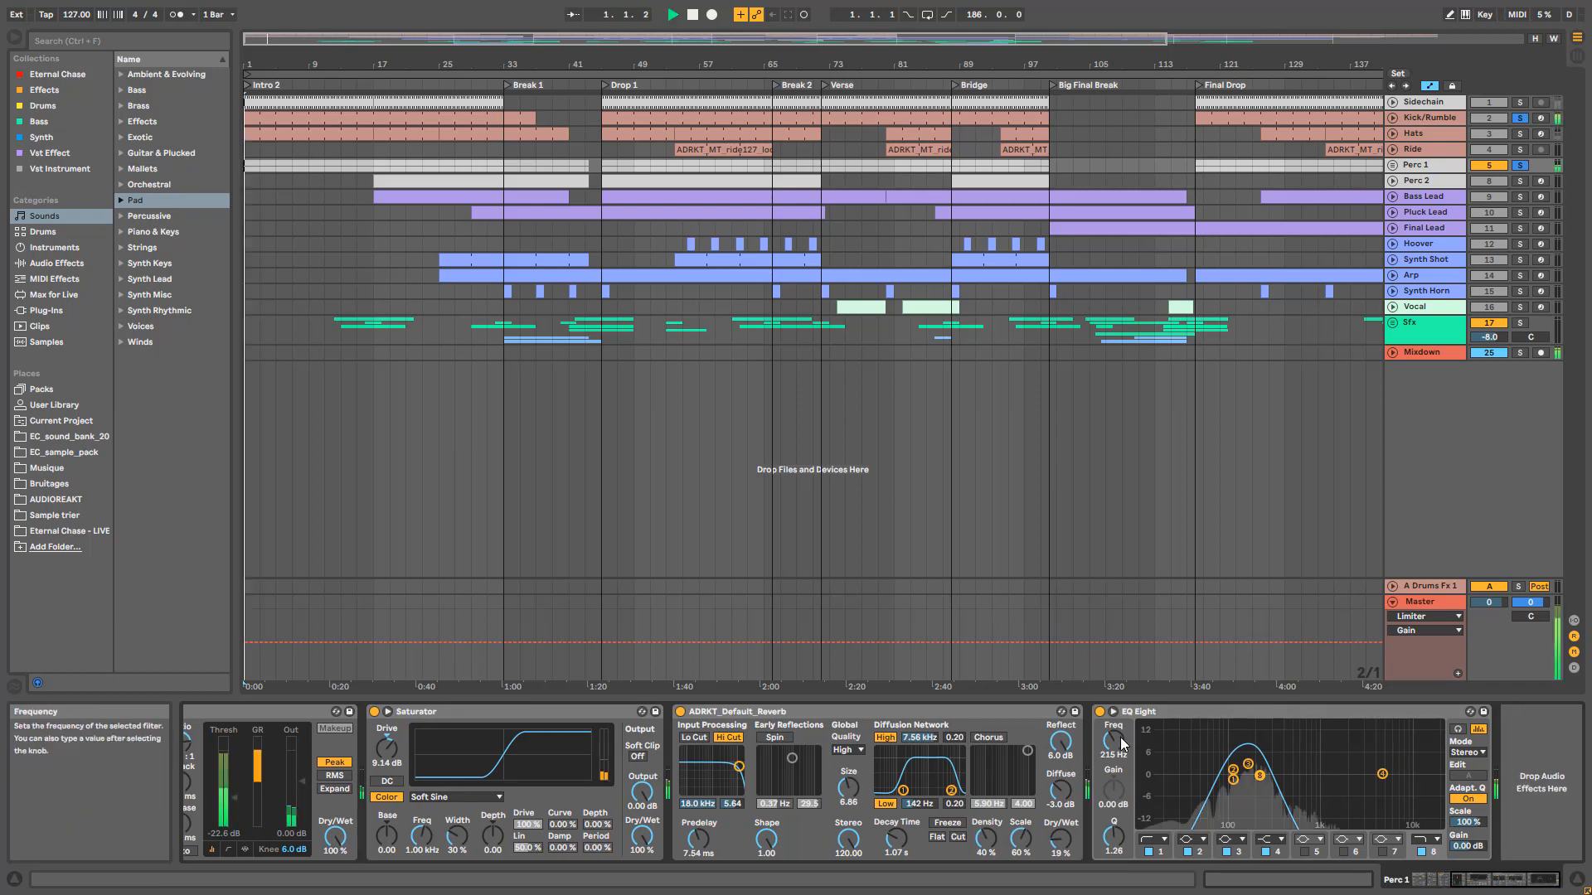
left_click(1098, 712)
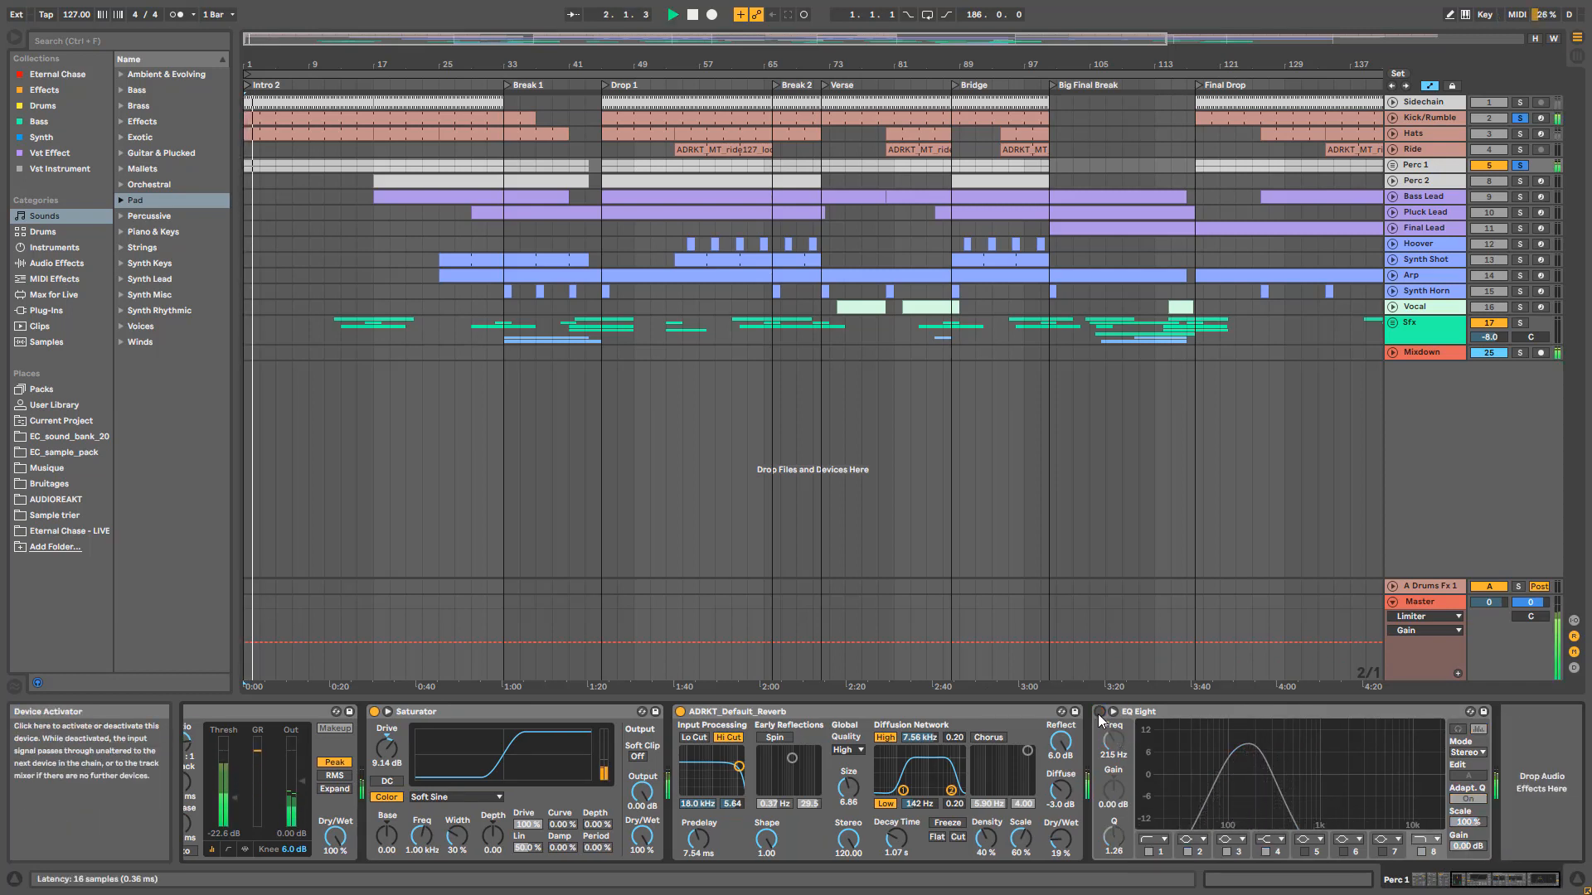
left_click(1098, 712)
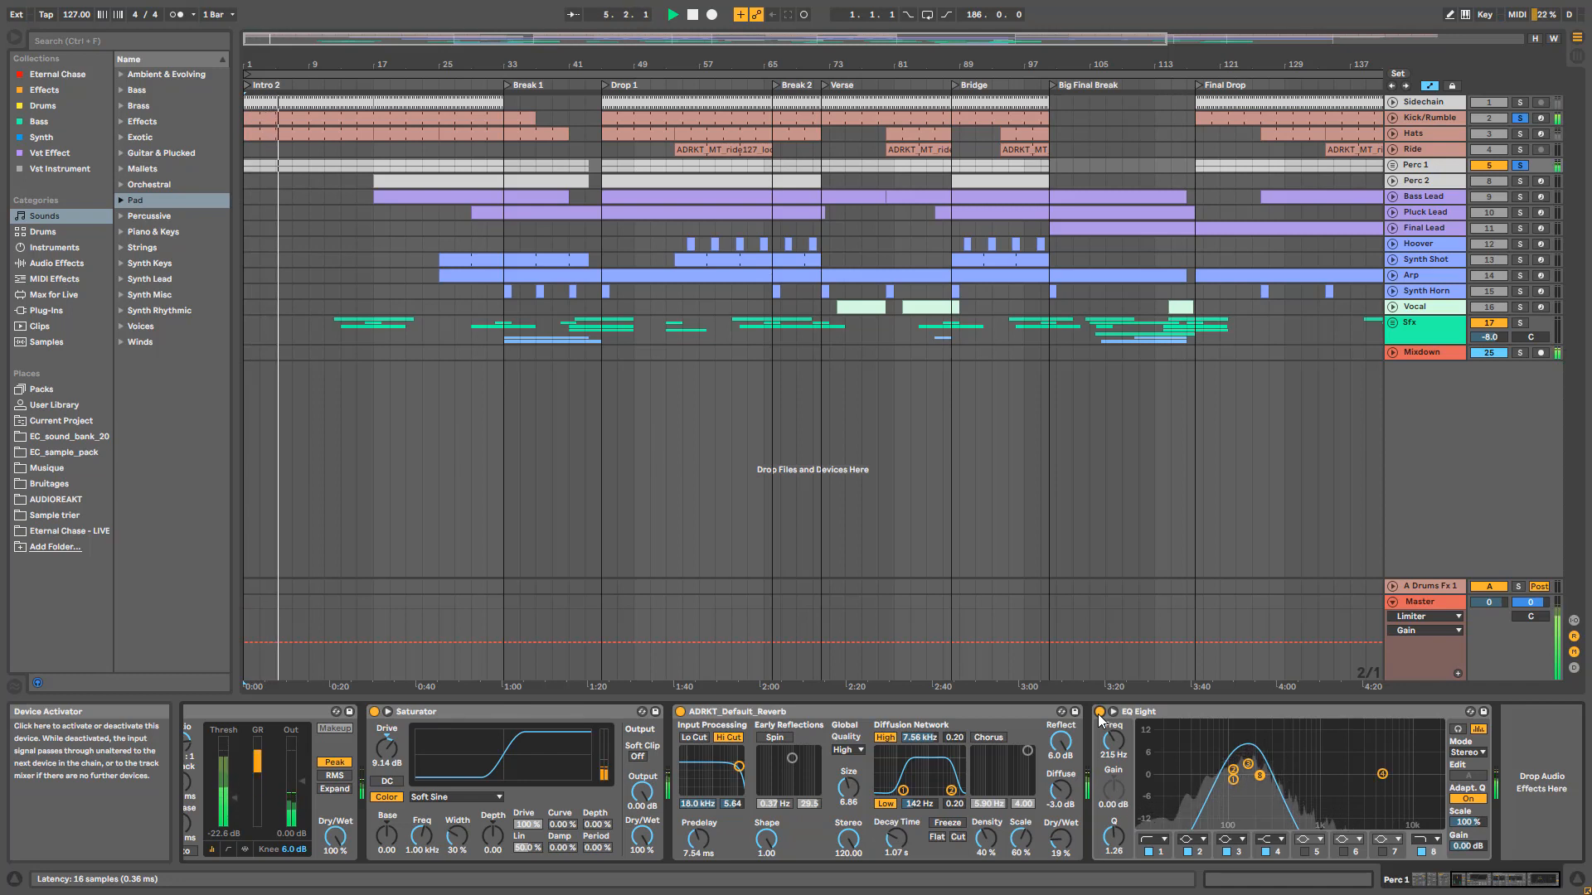
Step: Solo the Perc 2 track, unfold it and play its first clip while showing the sampler, EQ Eight and Echo
left_click(1520, 180)
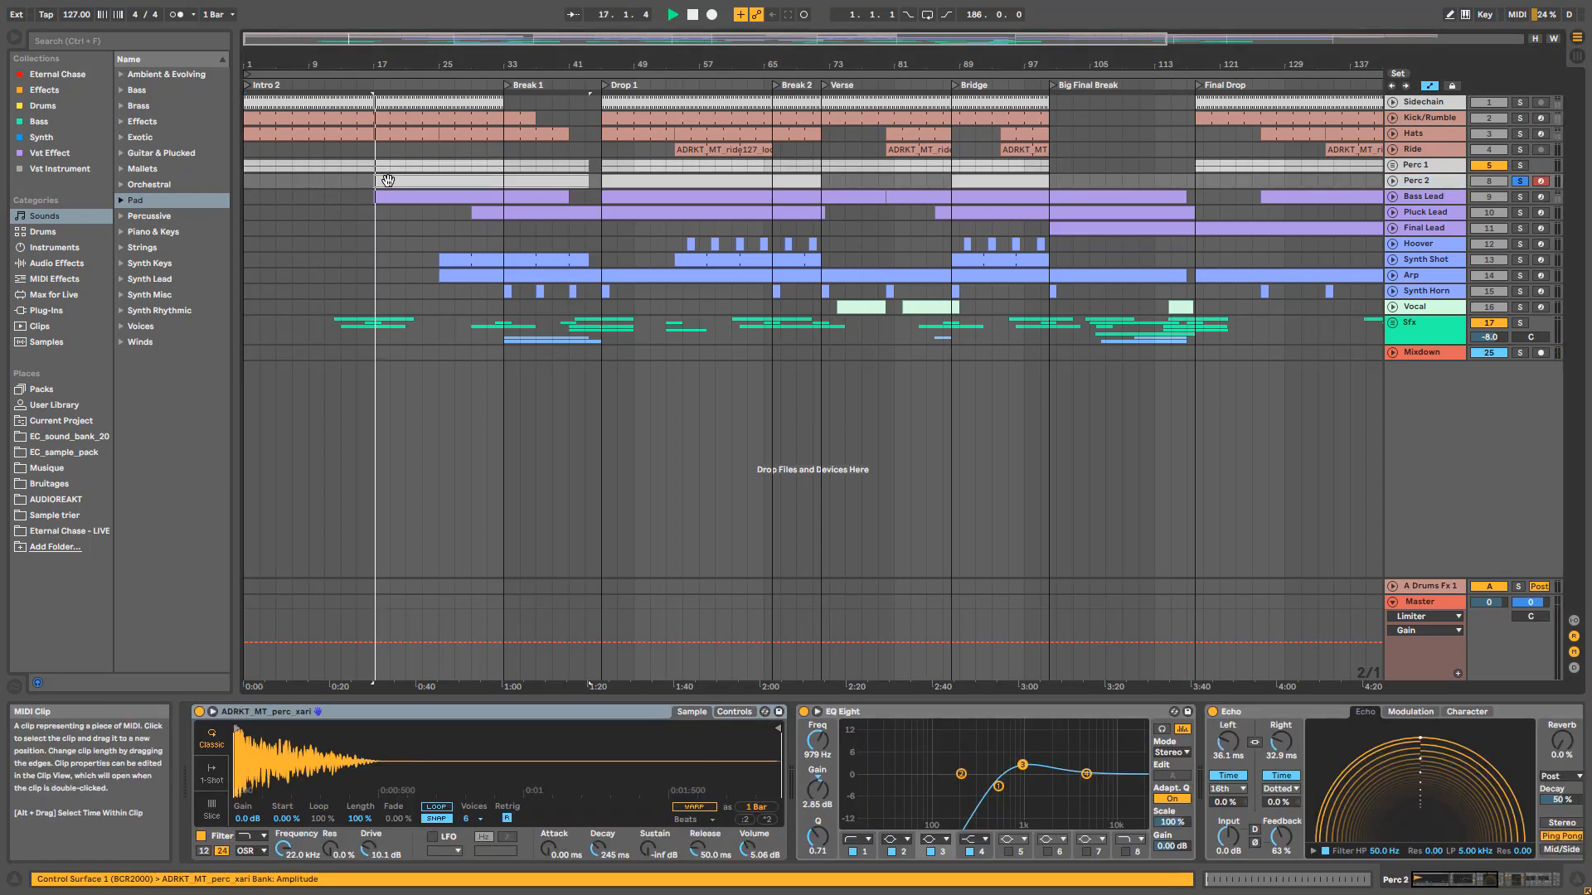
left_click(1393, 181)
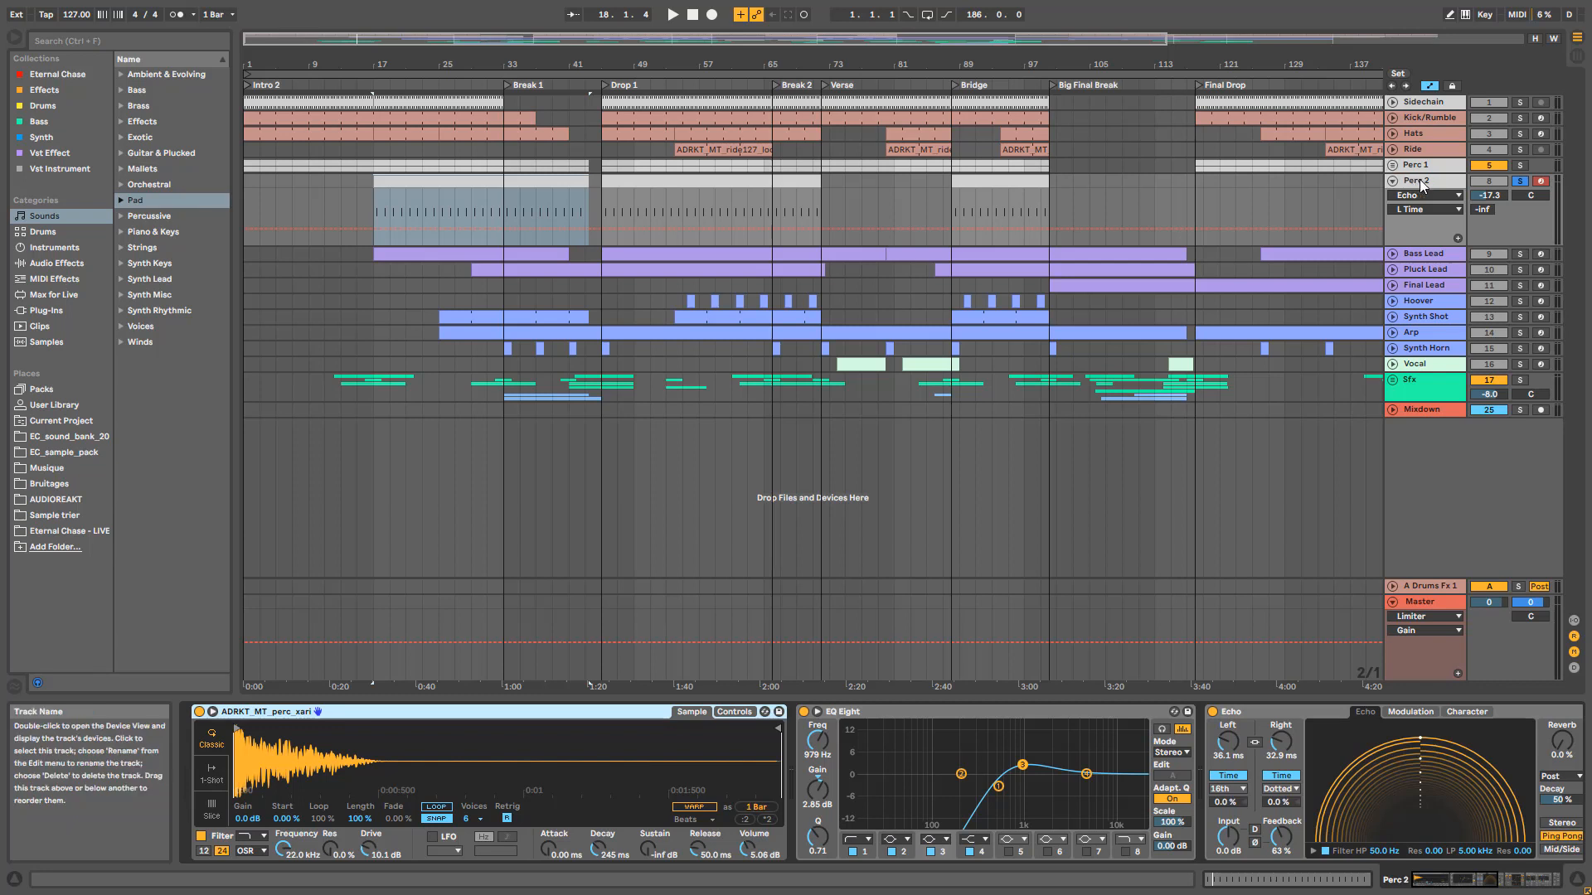
left_click(398, 184)
key("space")
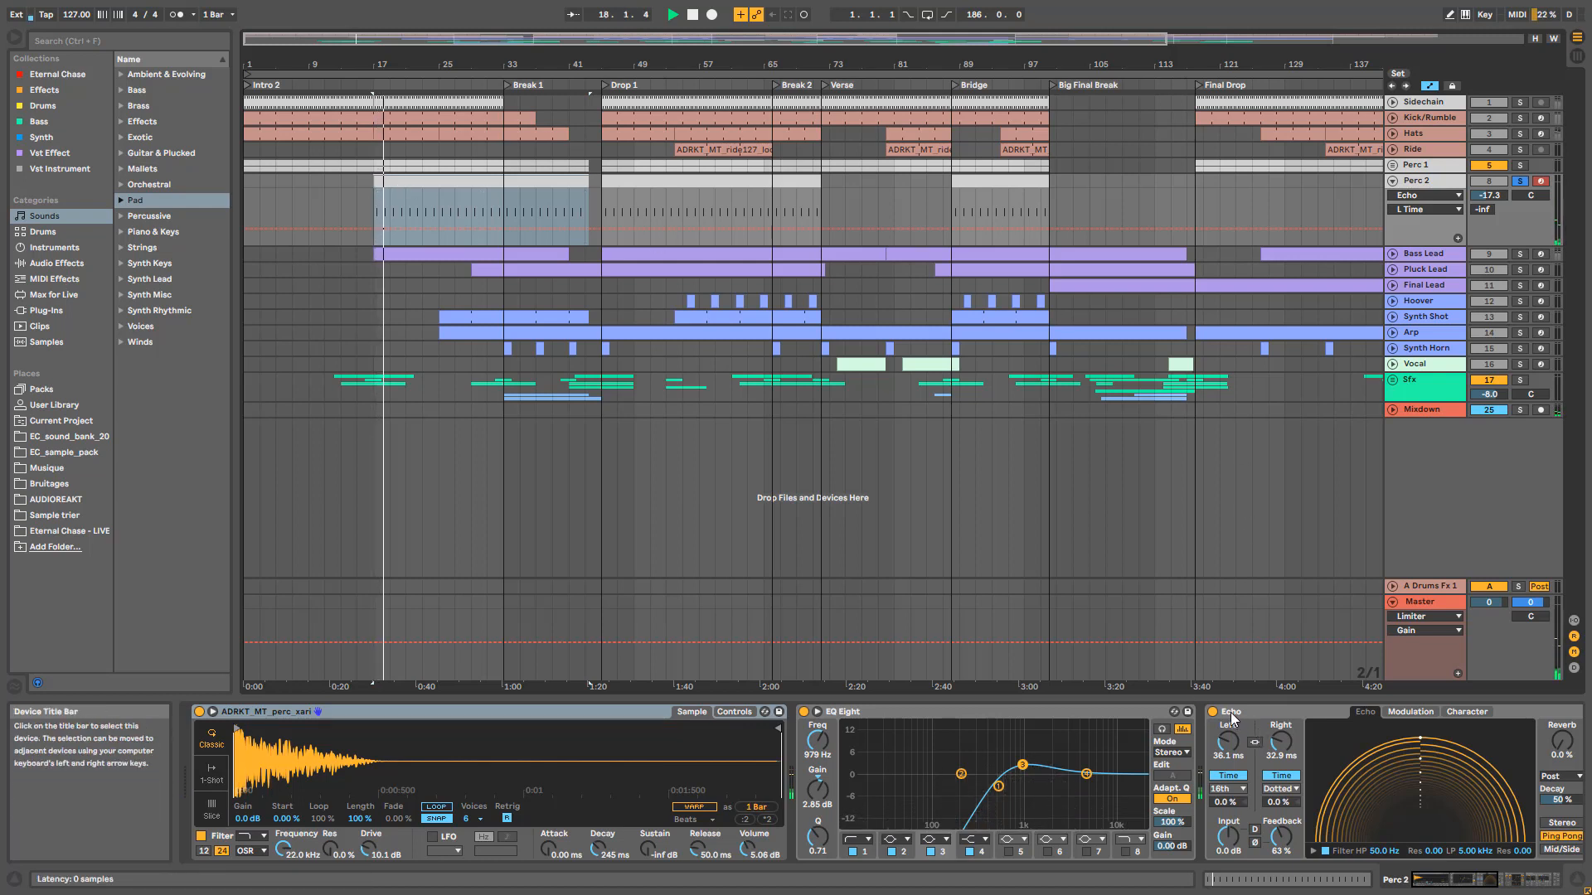
left_click(1449, 883)
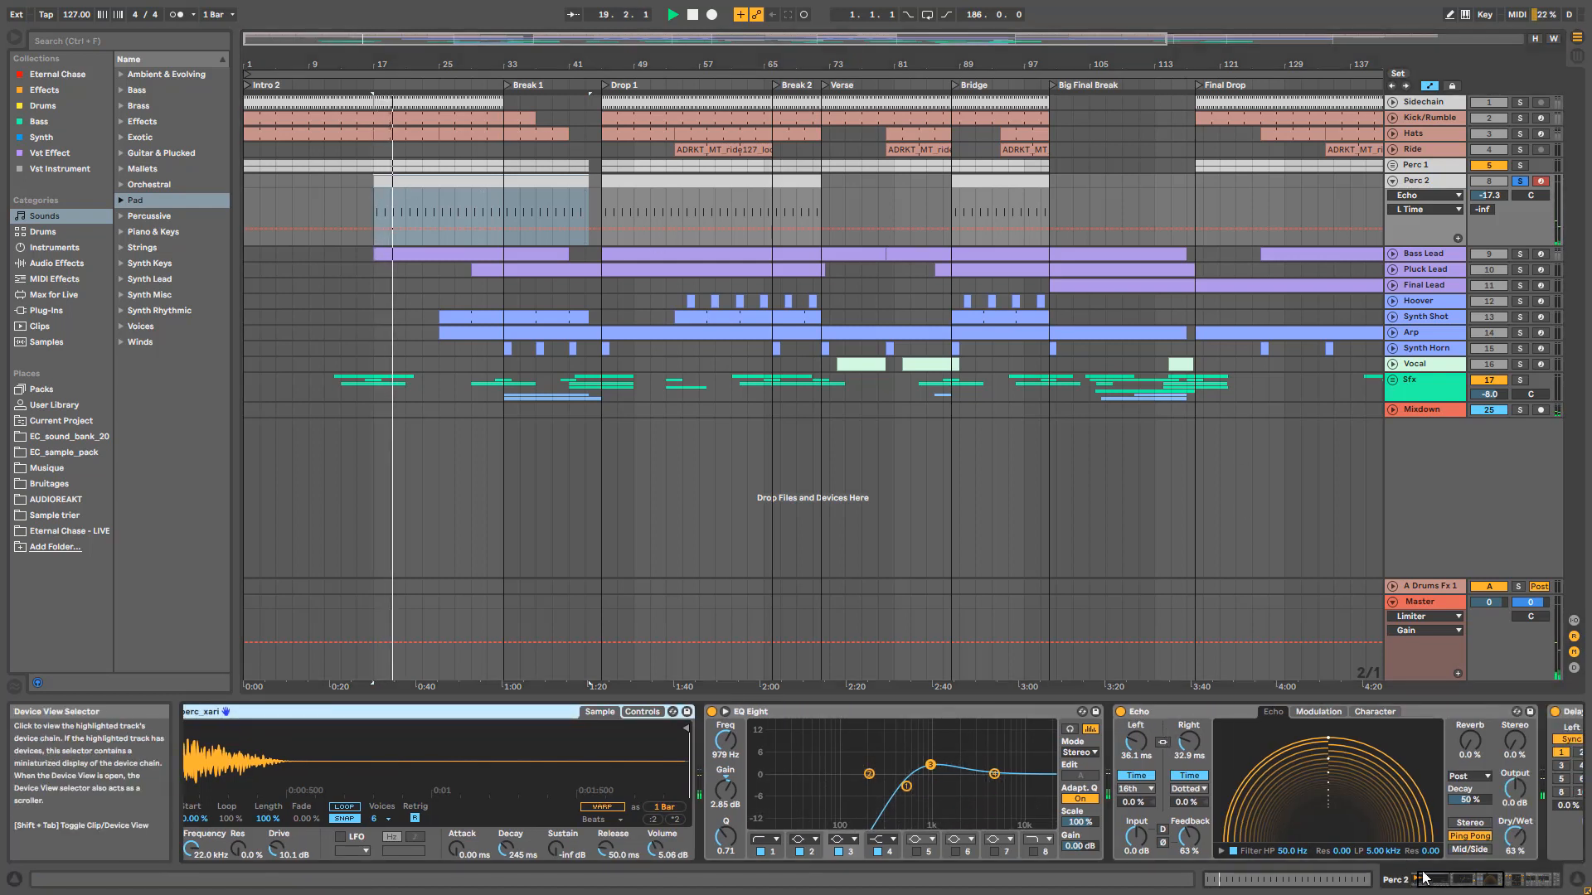
left_click(1423, 879)
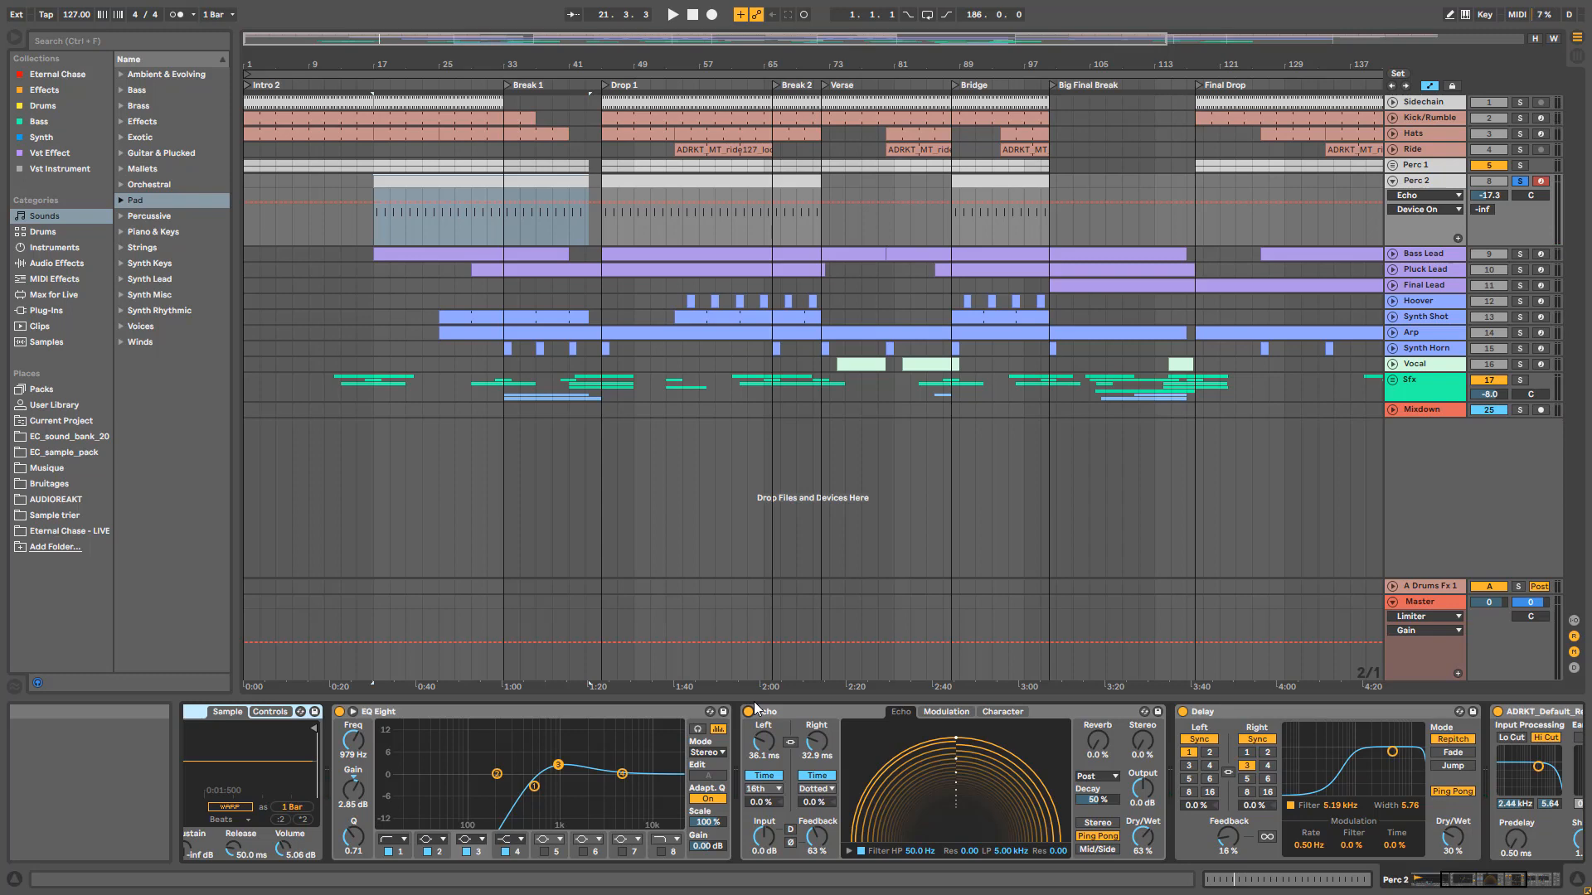
Step: Play the soloed Perc 2 track with its Delay, ADRKT_Default_Reverb and Echo bypassed to hear it dry
left_click_drag(1484, 875, 1510, 875)
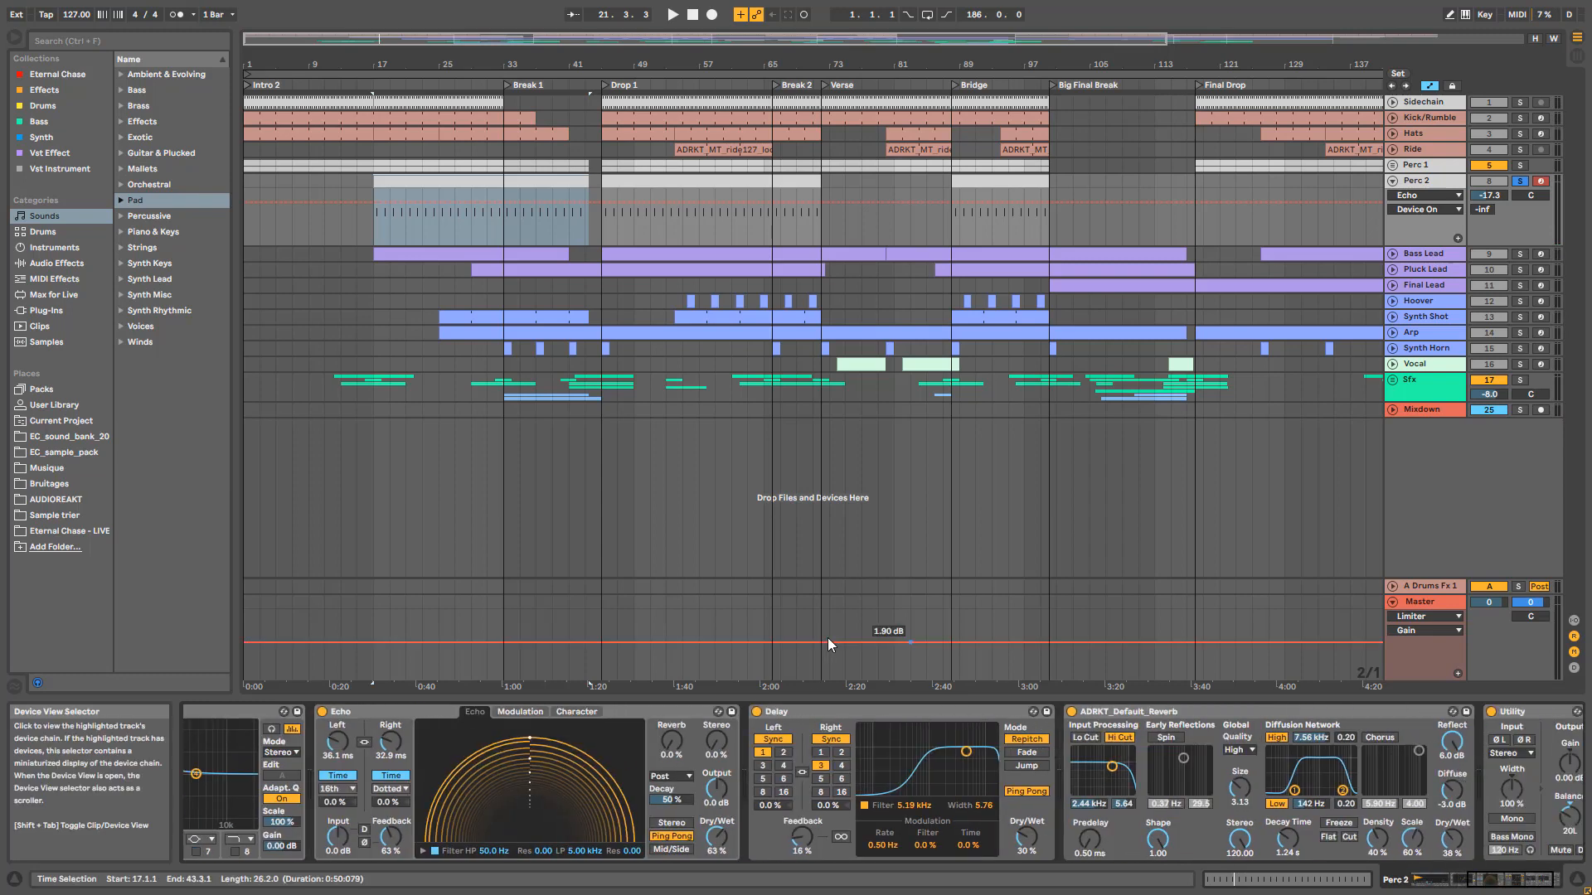
key("space")
left_click(759, 713)
left_click(1071, 711)
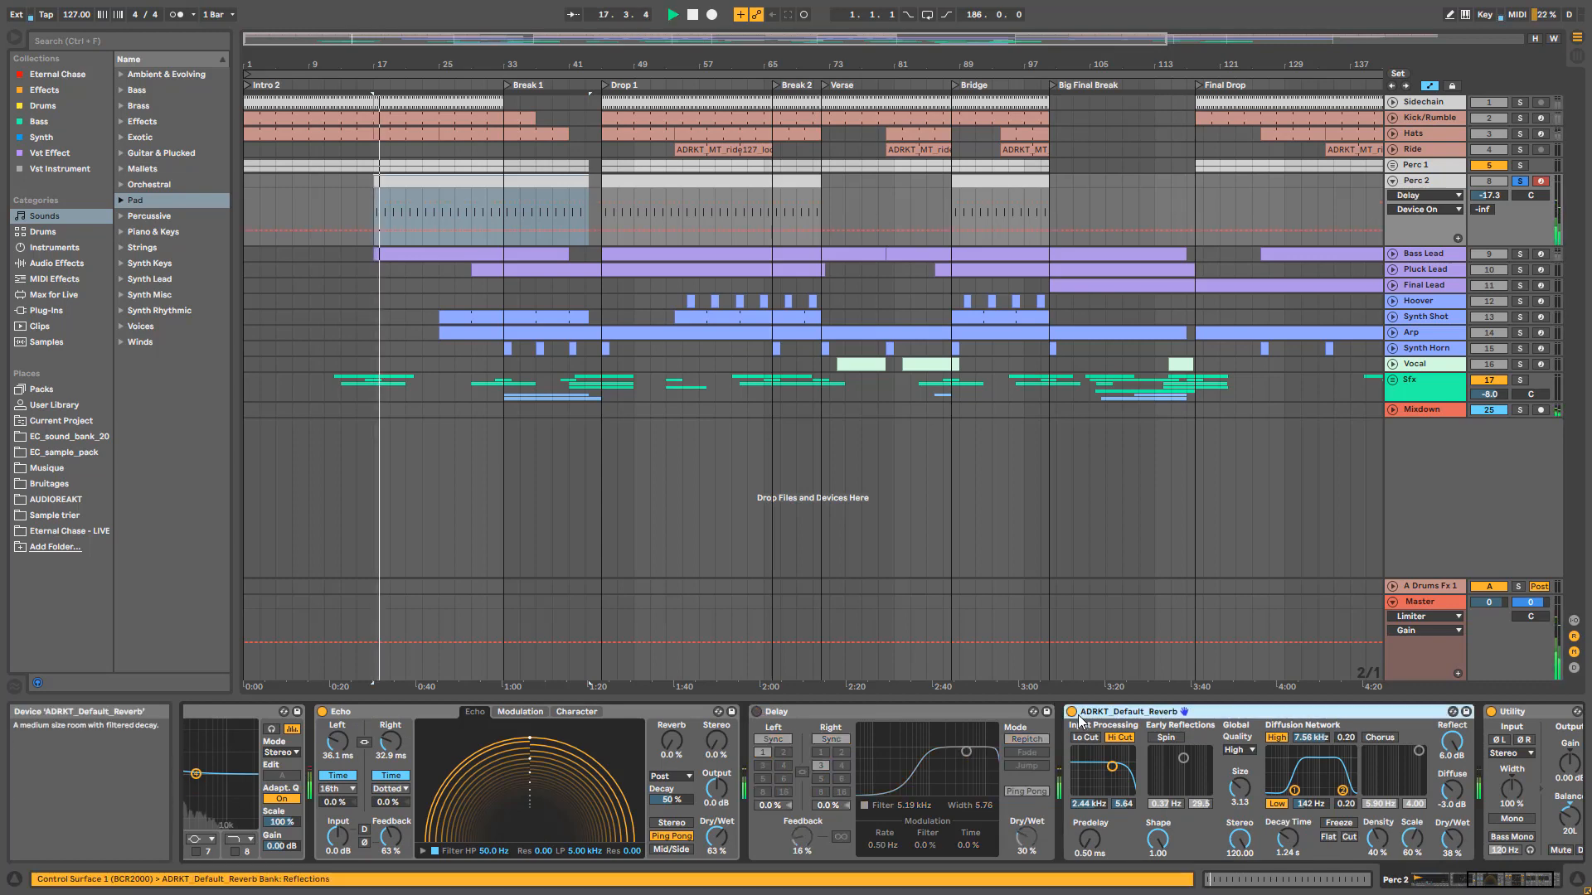
left_click_drag(1502, 885, 1444, 885)
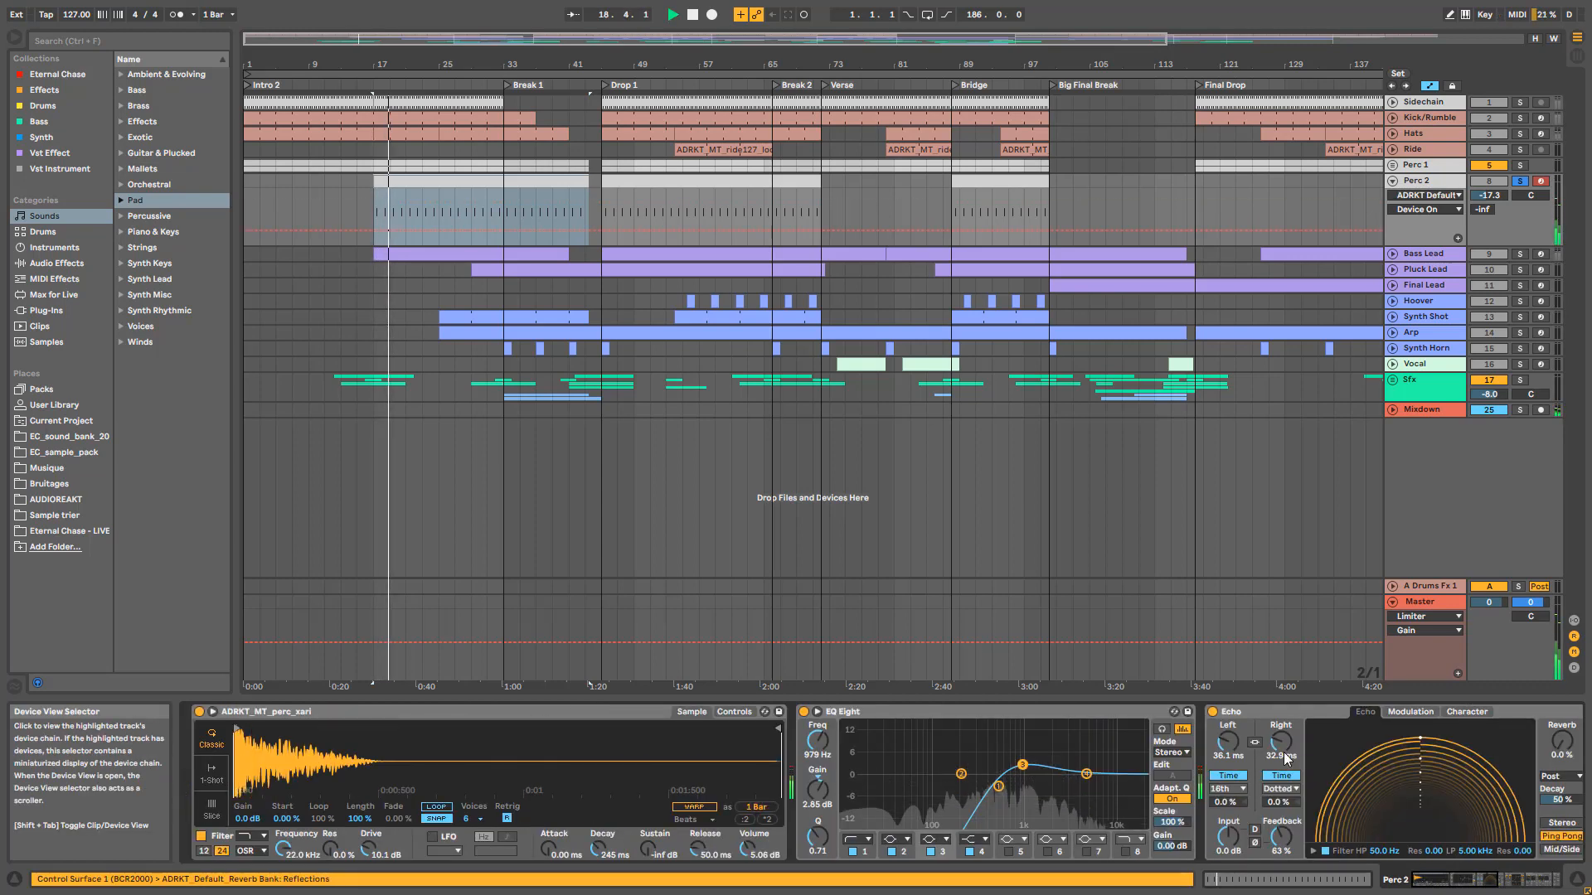
left_click(1213, 713)
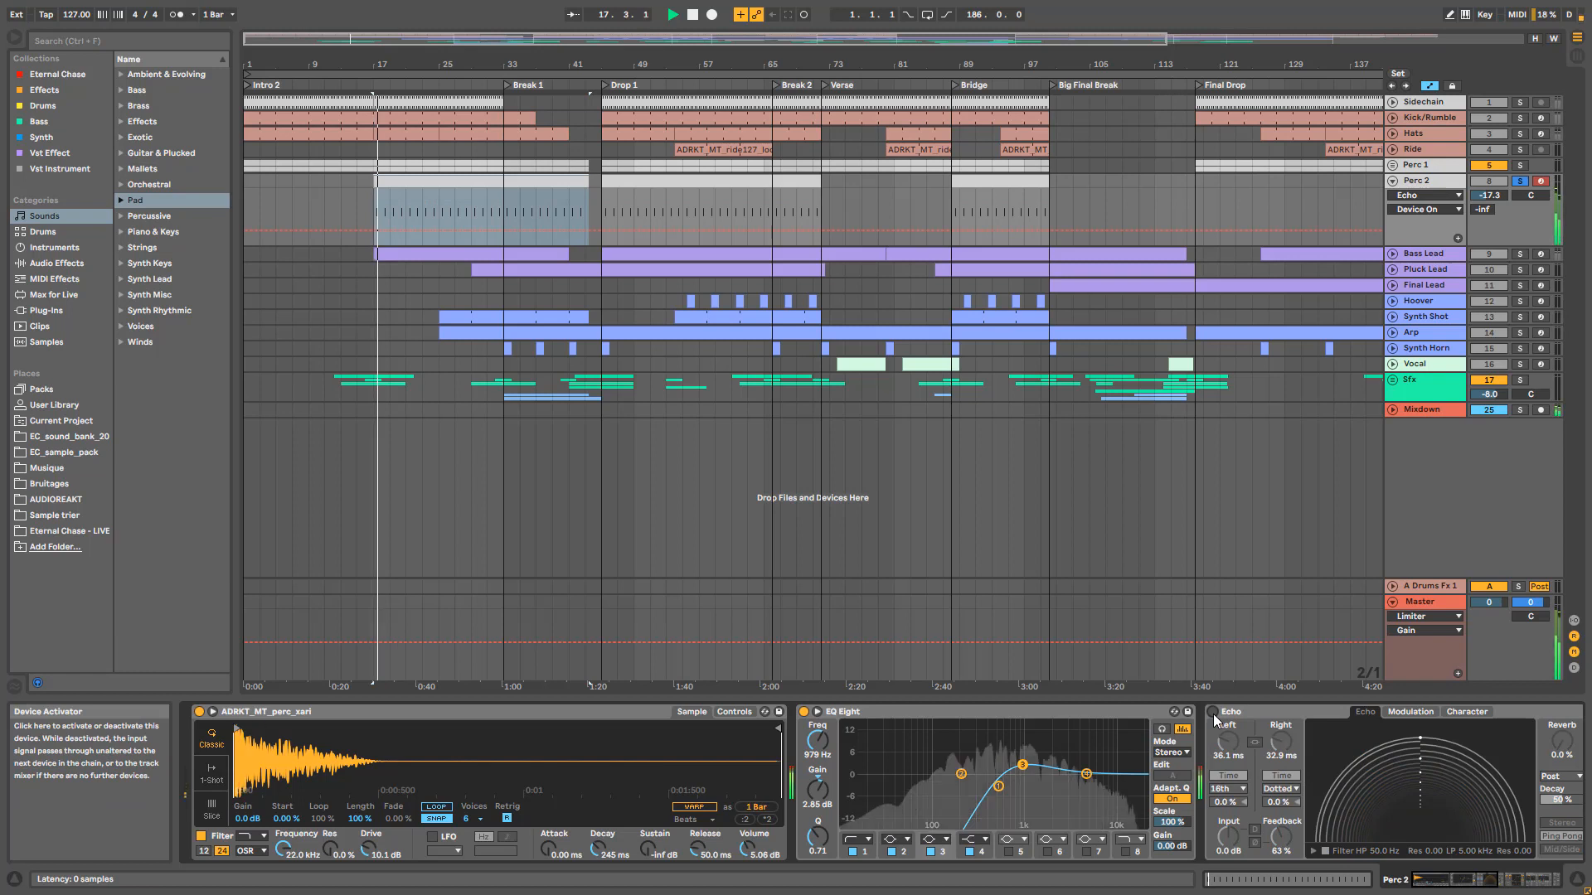
Step: Reactivate Perc 2's Echo, Delay and ADRKT_Default_Reverb in turn during playback, show its Utility, and remove the solo
left_click(1212, 714)
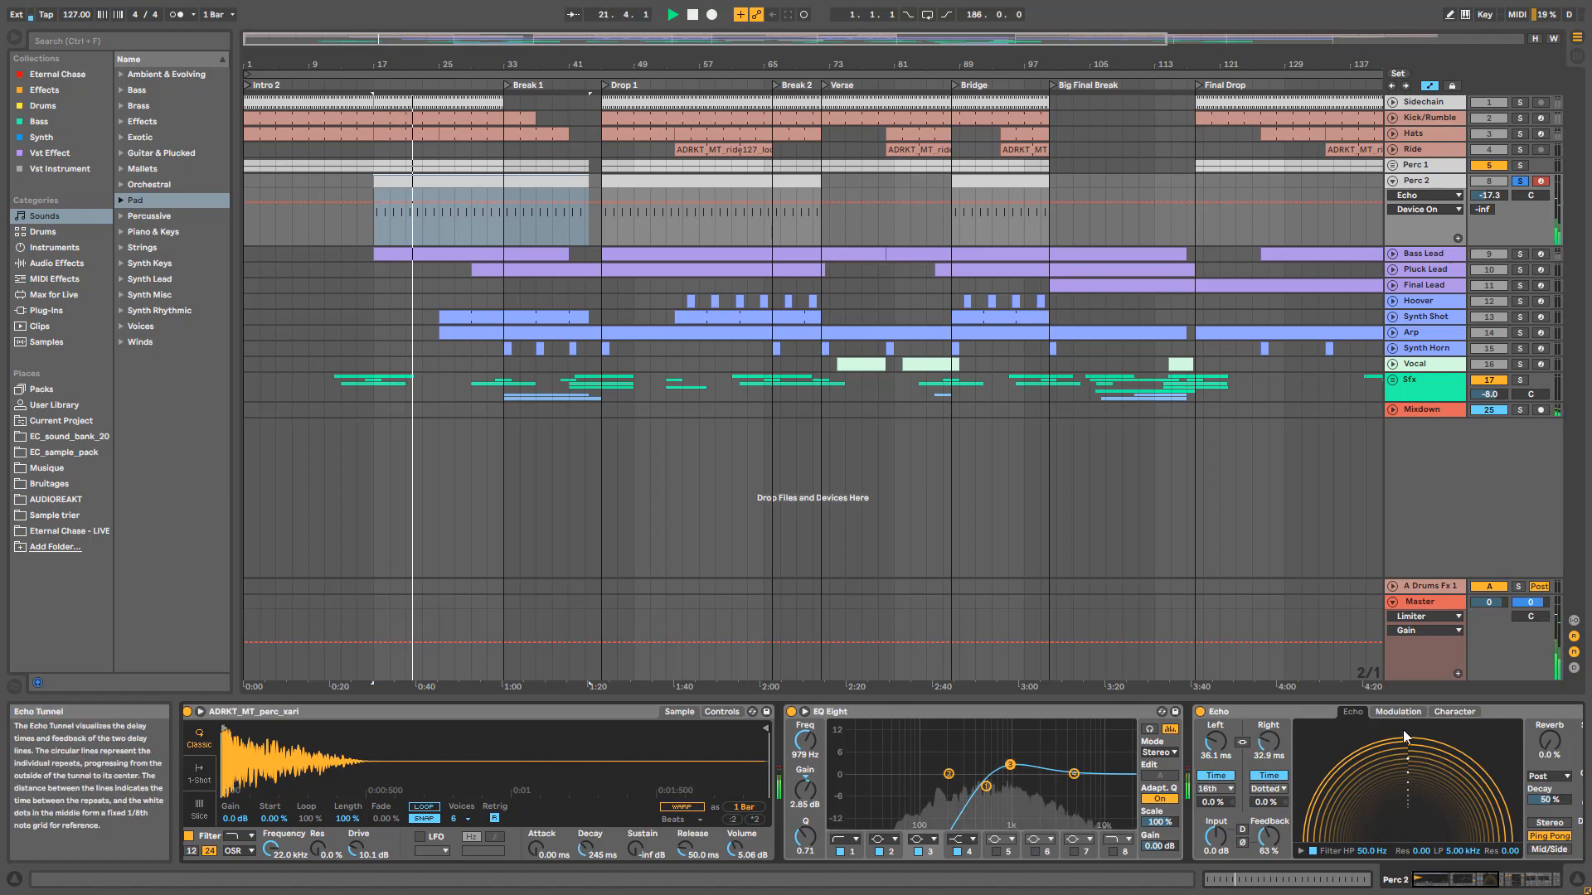
left_click_drag(1455, 887, 1508, 887)
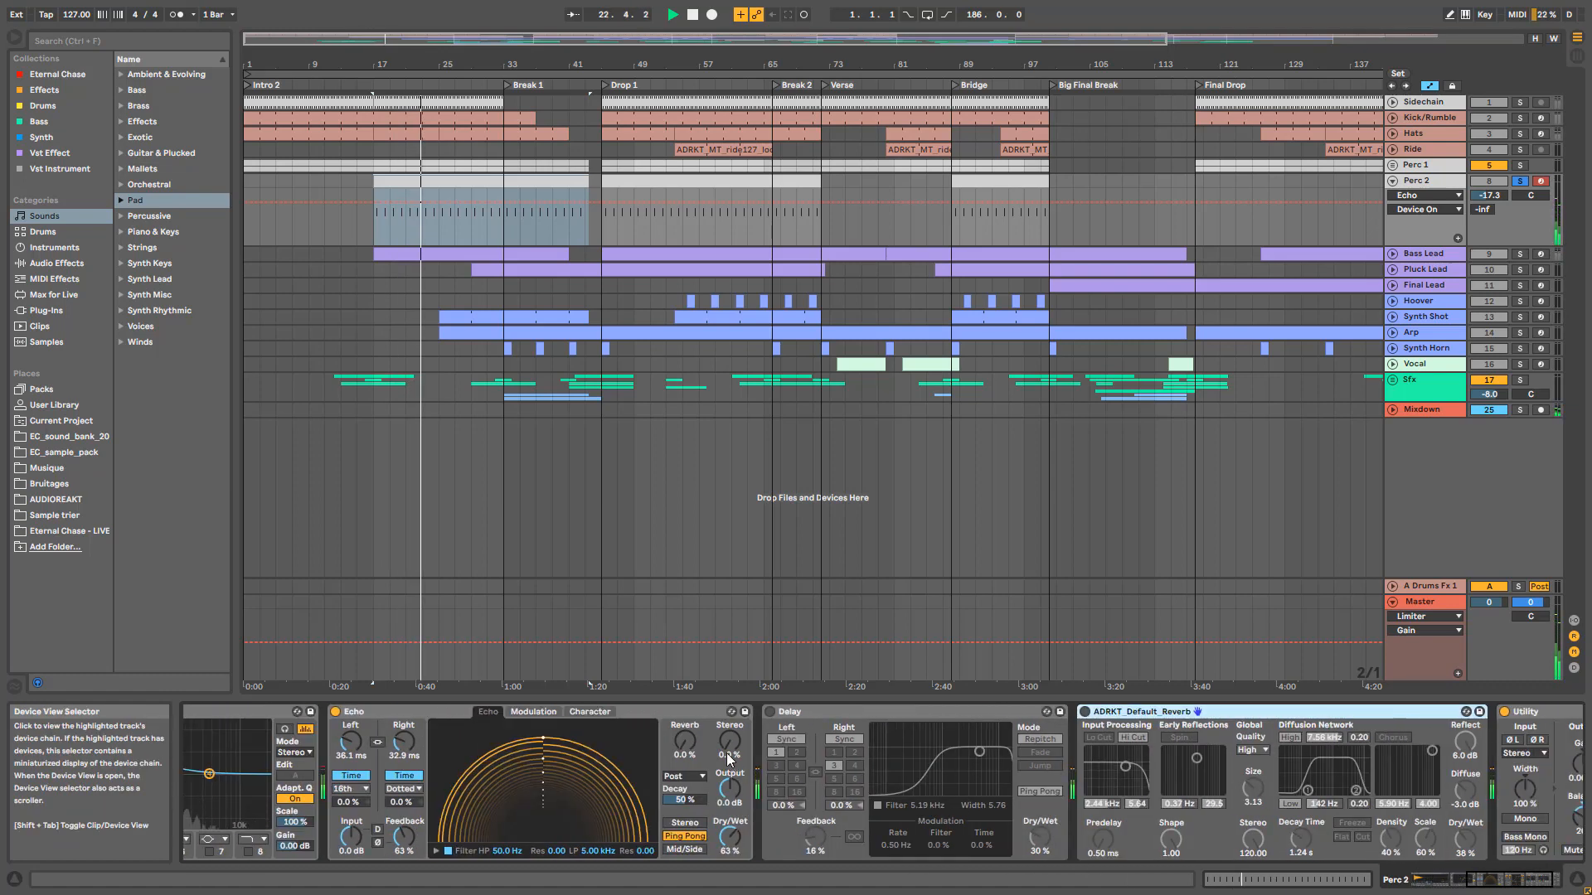
left_click(770, 712)
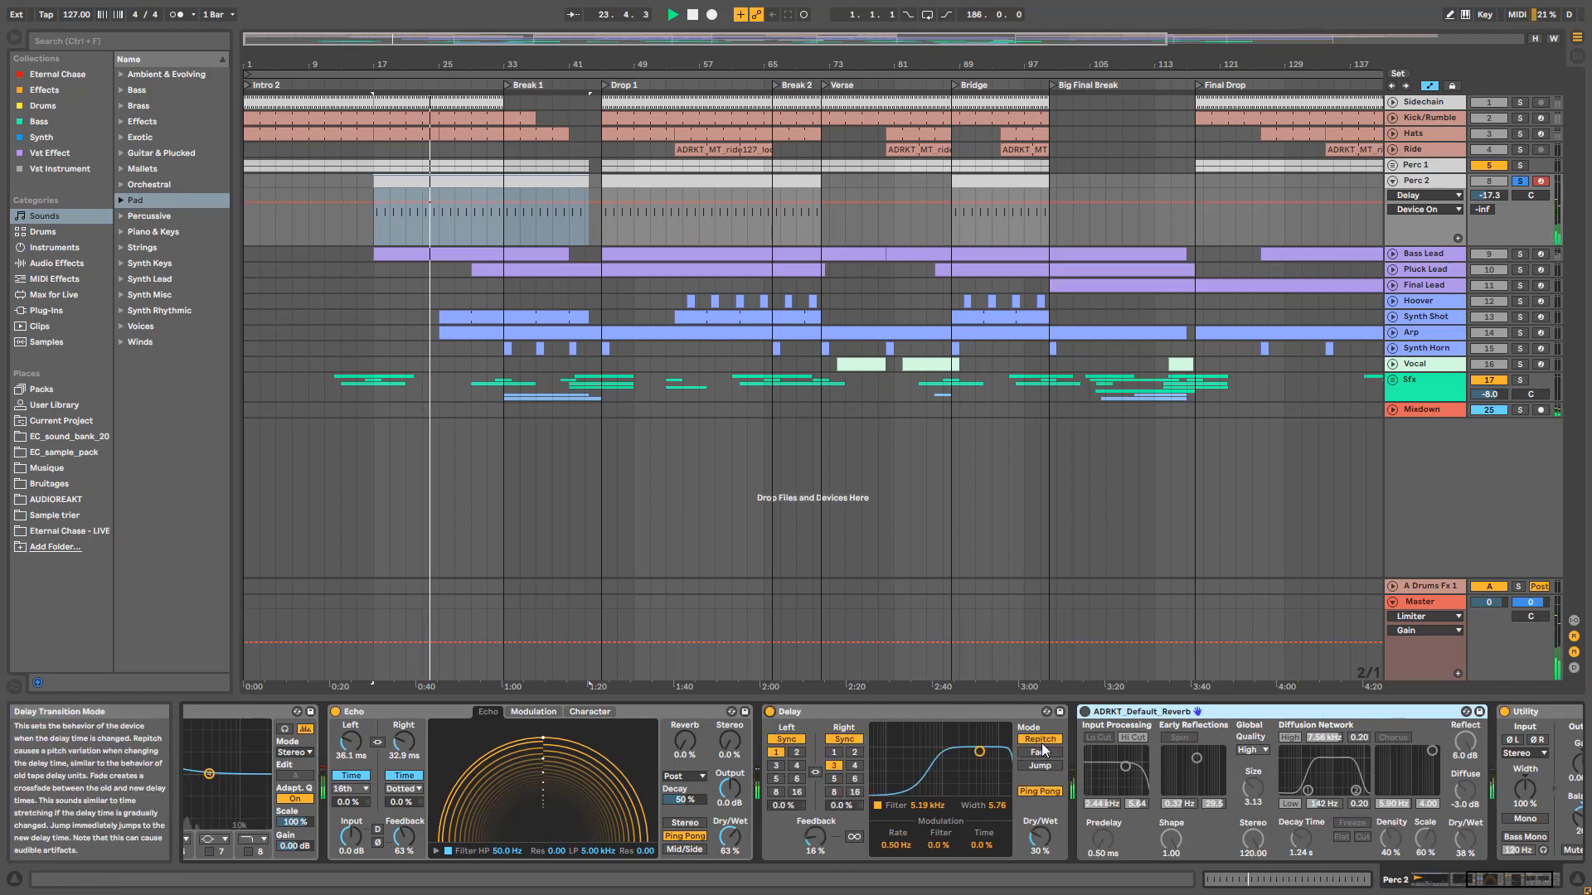
left_click(1084, 711)
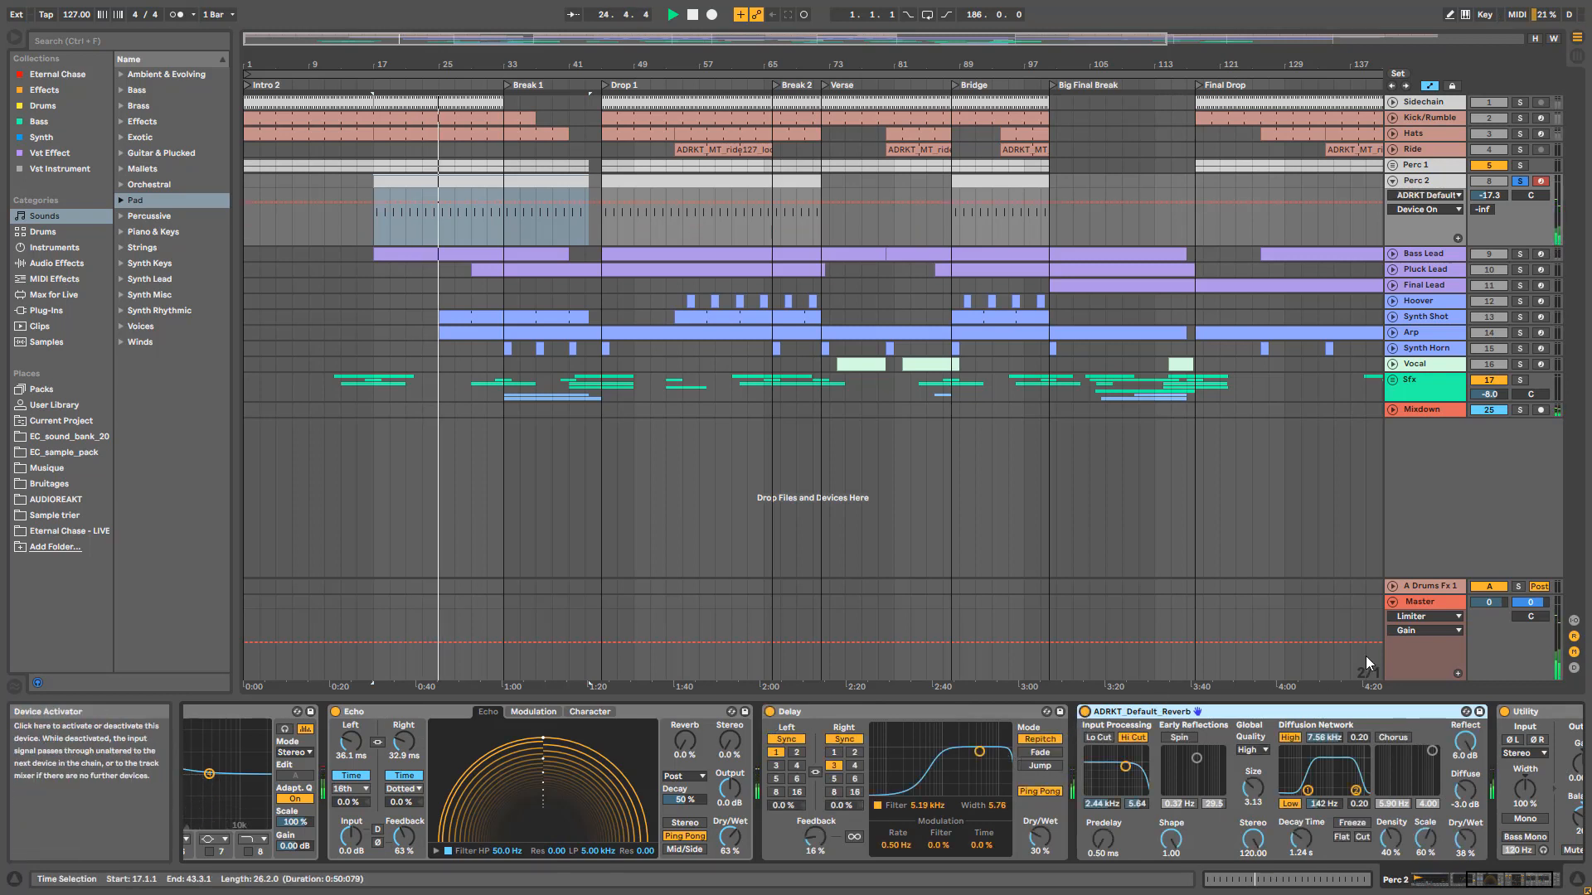
left_click_drag(1532, 880, 1550, 881)
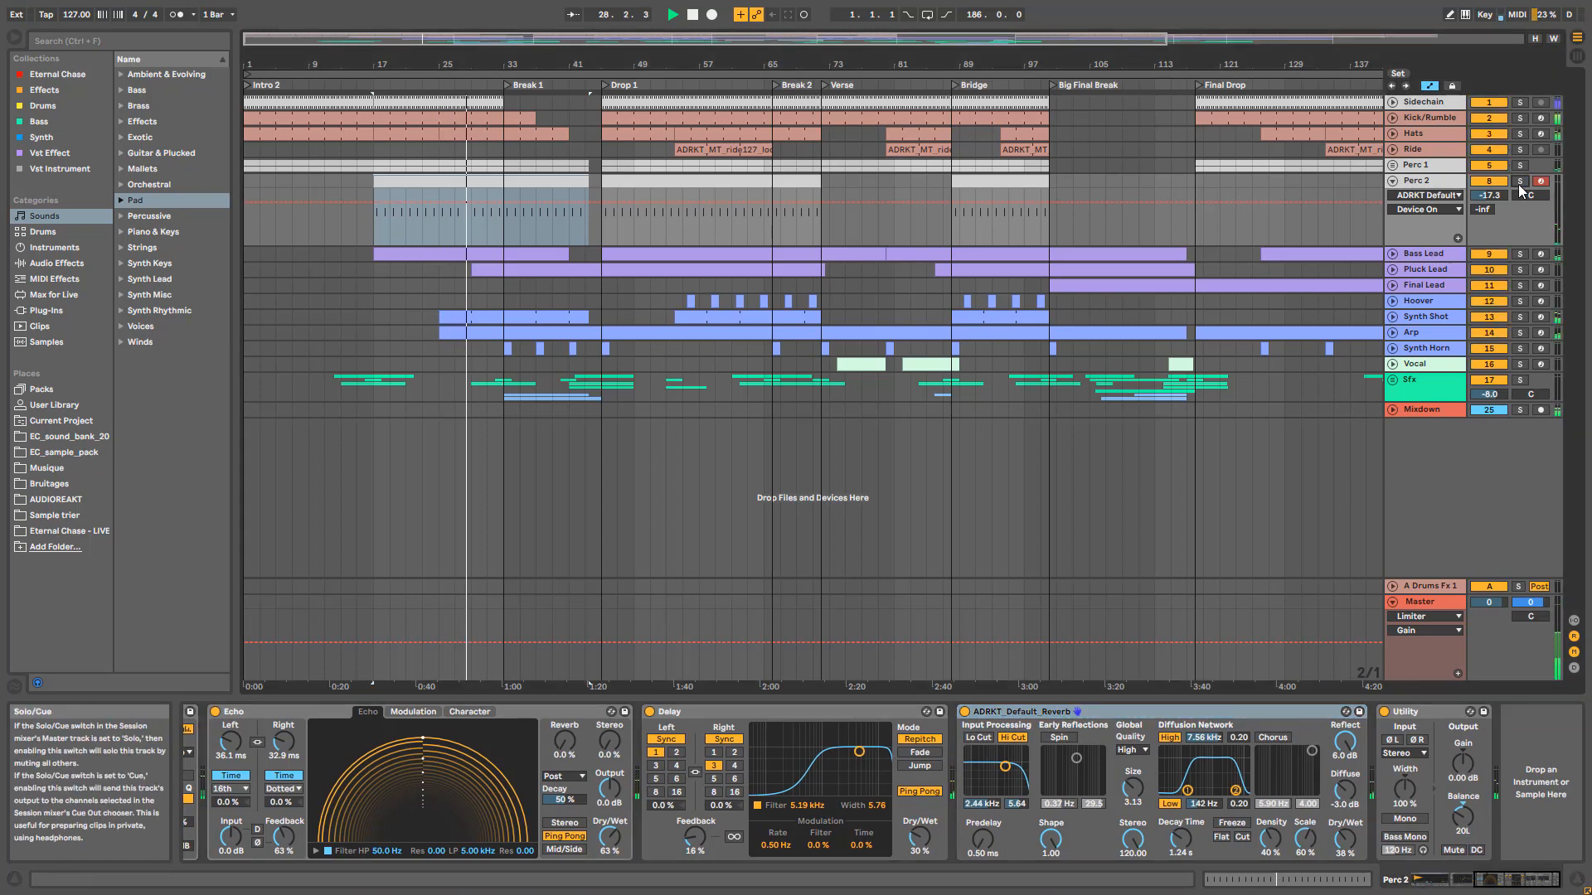
key("space")
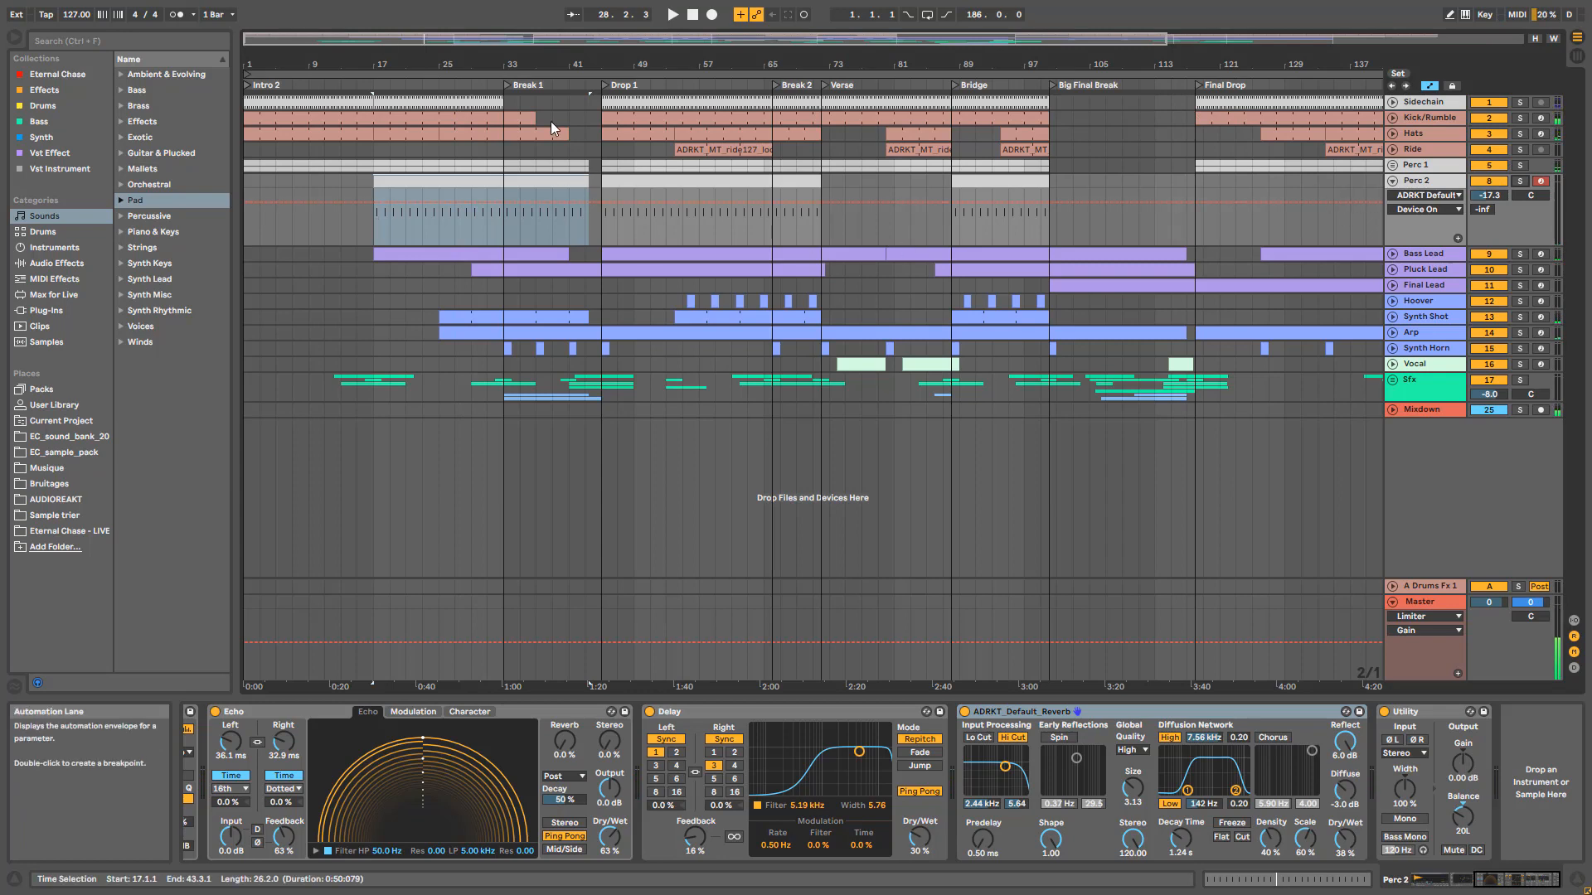
Step: Play Perc 2 in the full mix from 17.2.1 with the timeline zoomed in, and fold the track after stopping
left_click_drag(431, 38, 387, 95)
left_click(535, 231)
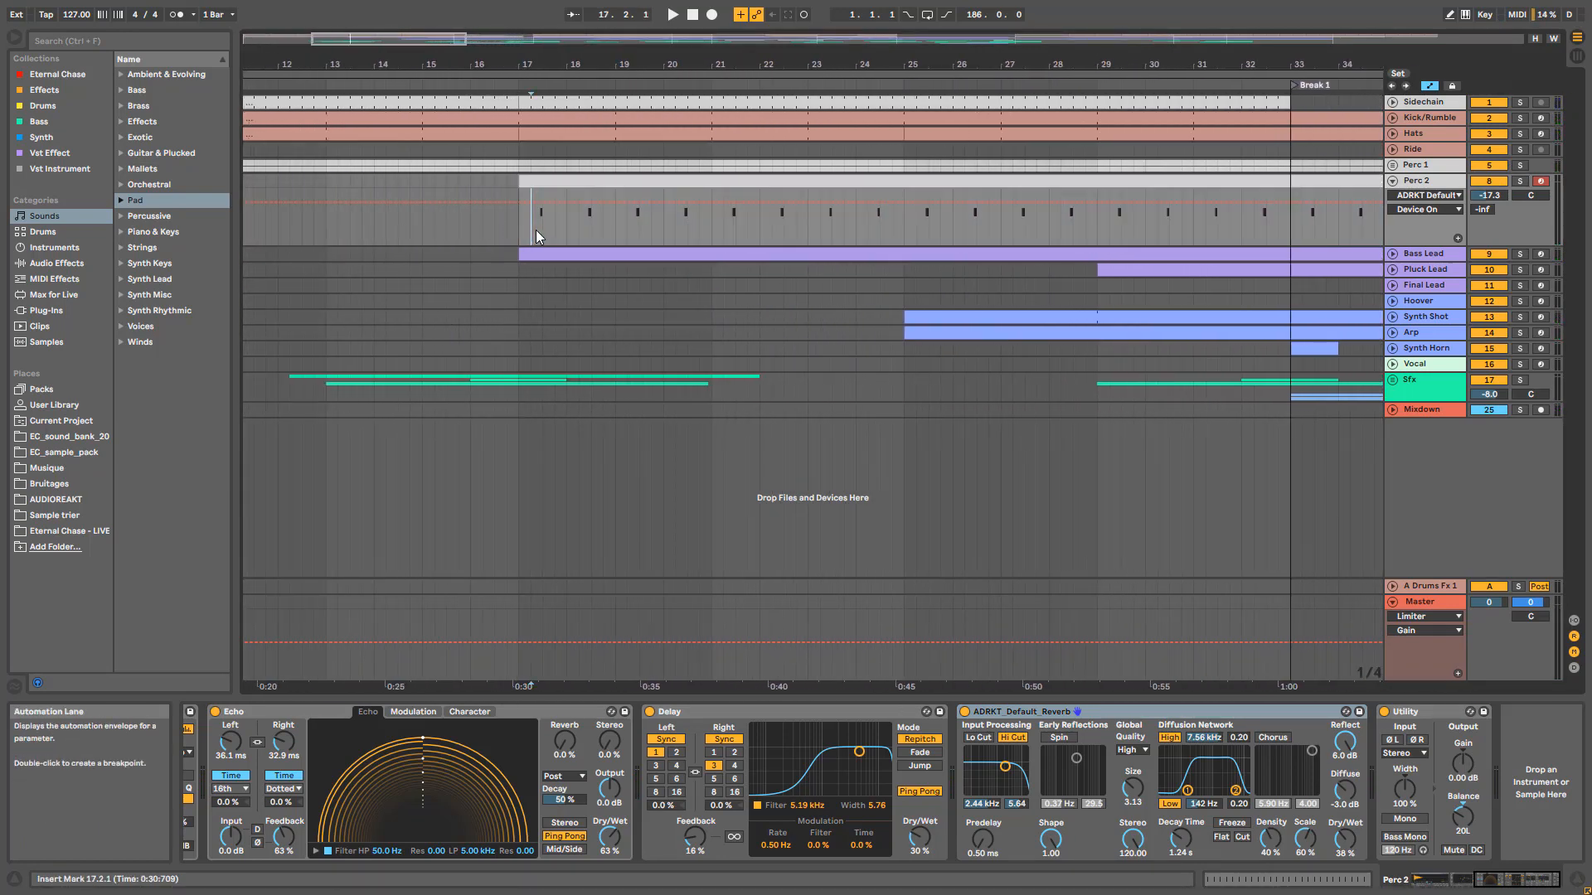
key("space")
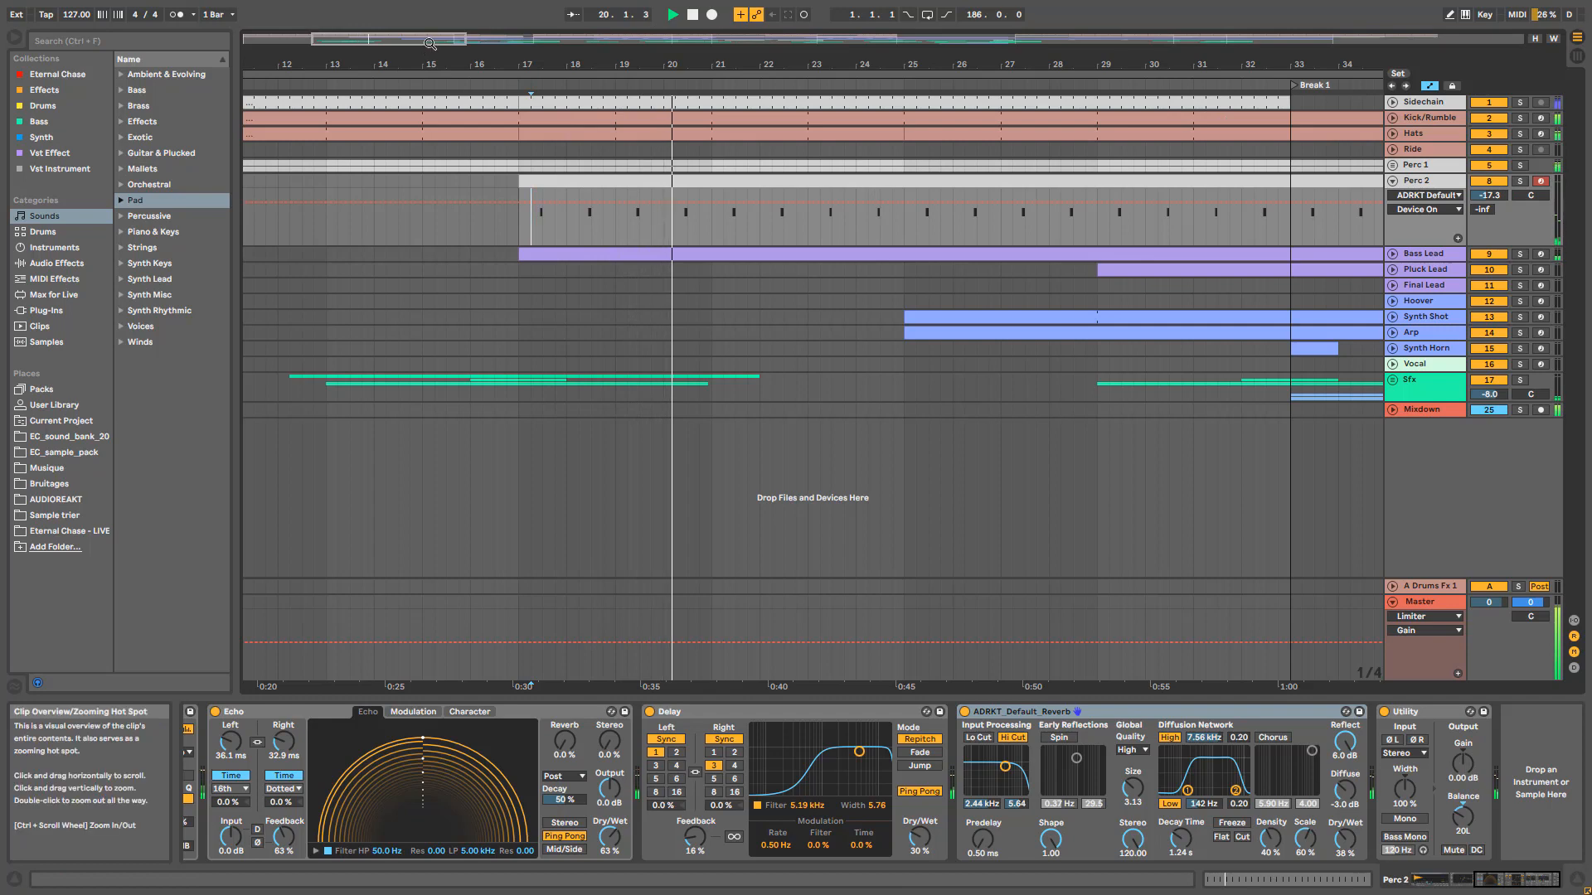
left_click_drag(429, 43, 429, 36)
key("space")
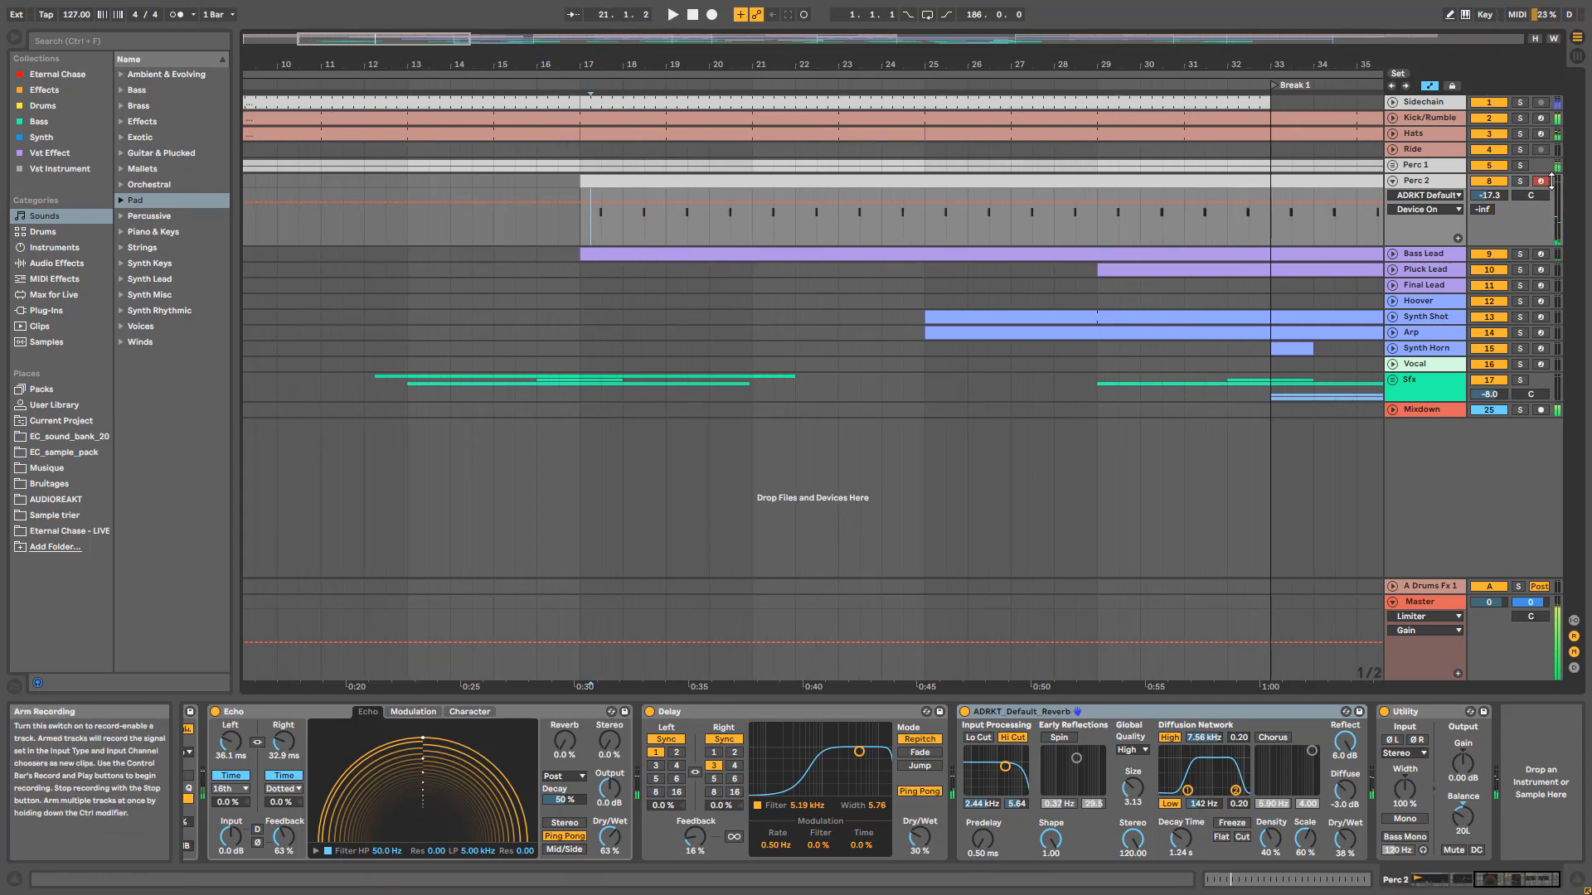
left_click(1393, 181)
scroll(1359, 182, "down", 5)
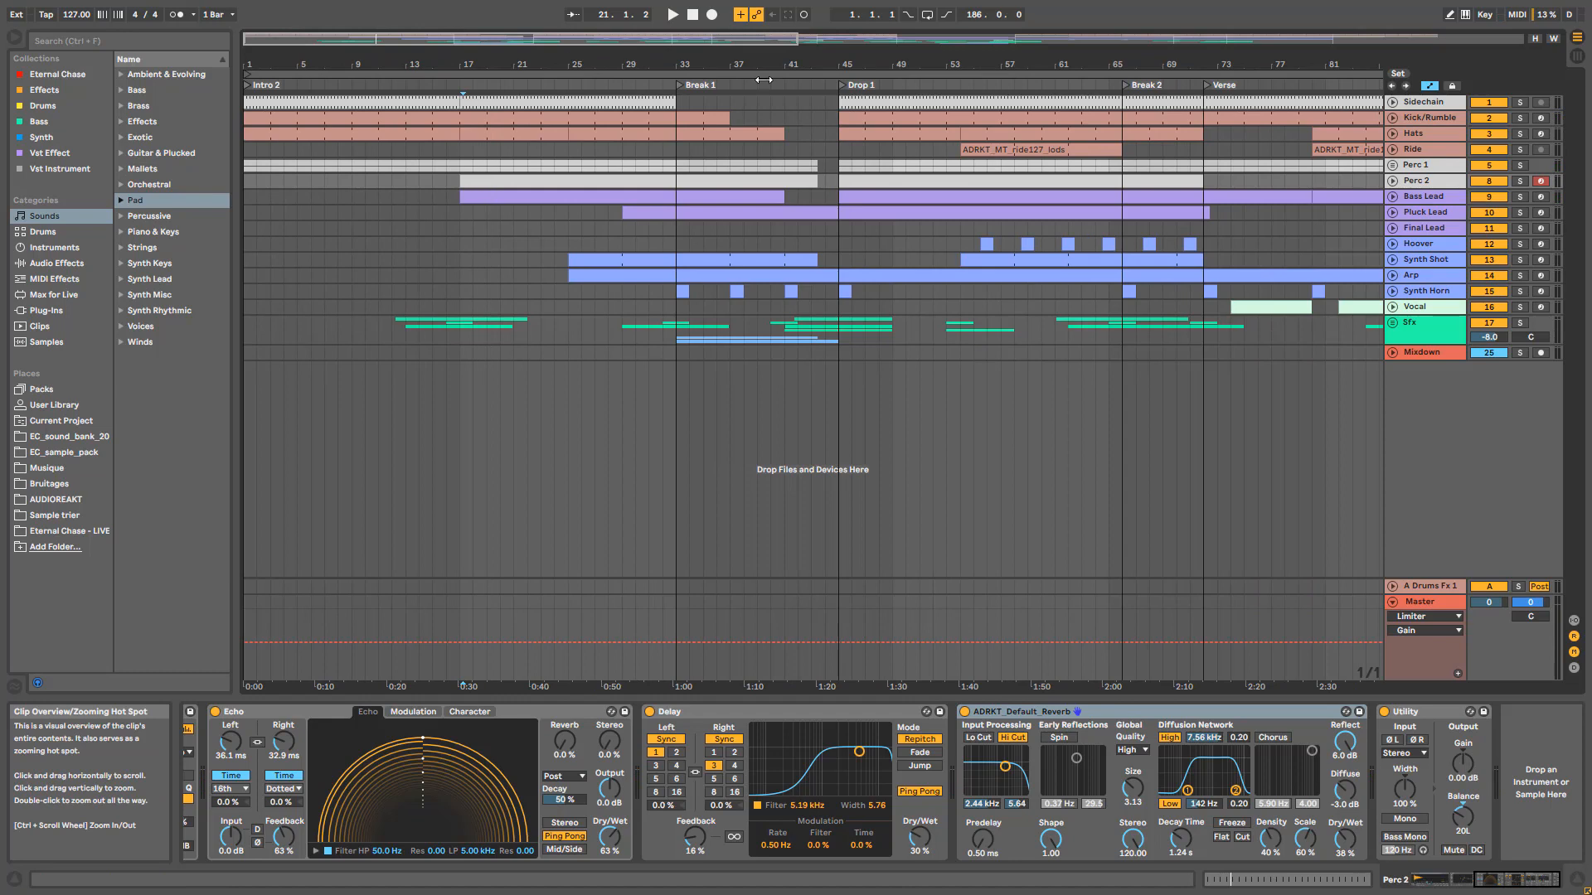
Step: Open the Bass Lead track's AYNIL_SupersawLead rack and show its Wavetable's oscillator 1, oscillator 2 and Amp envelope settings
left_click(1428, 199)
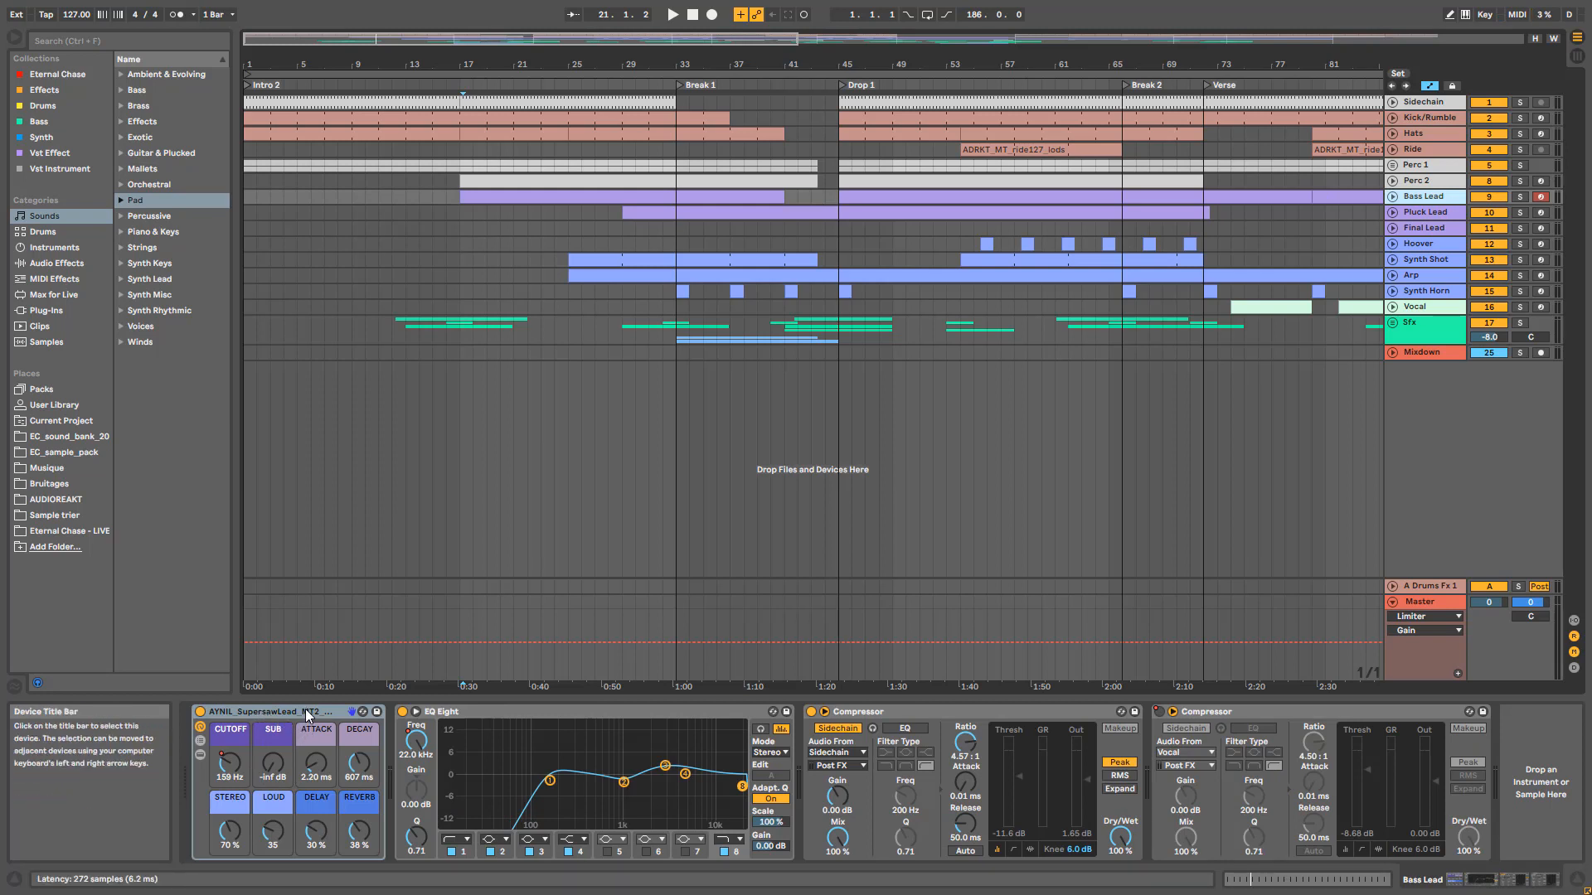
left_click(201, 755)
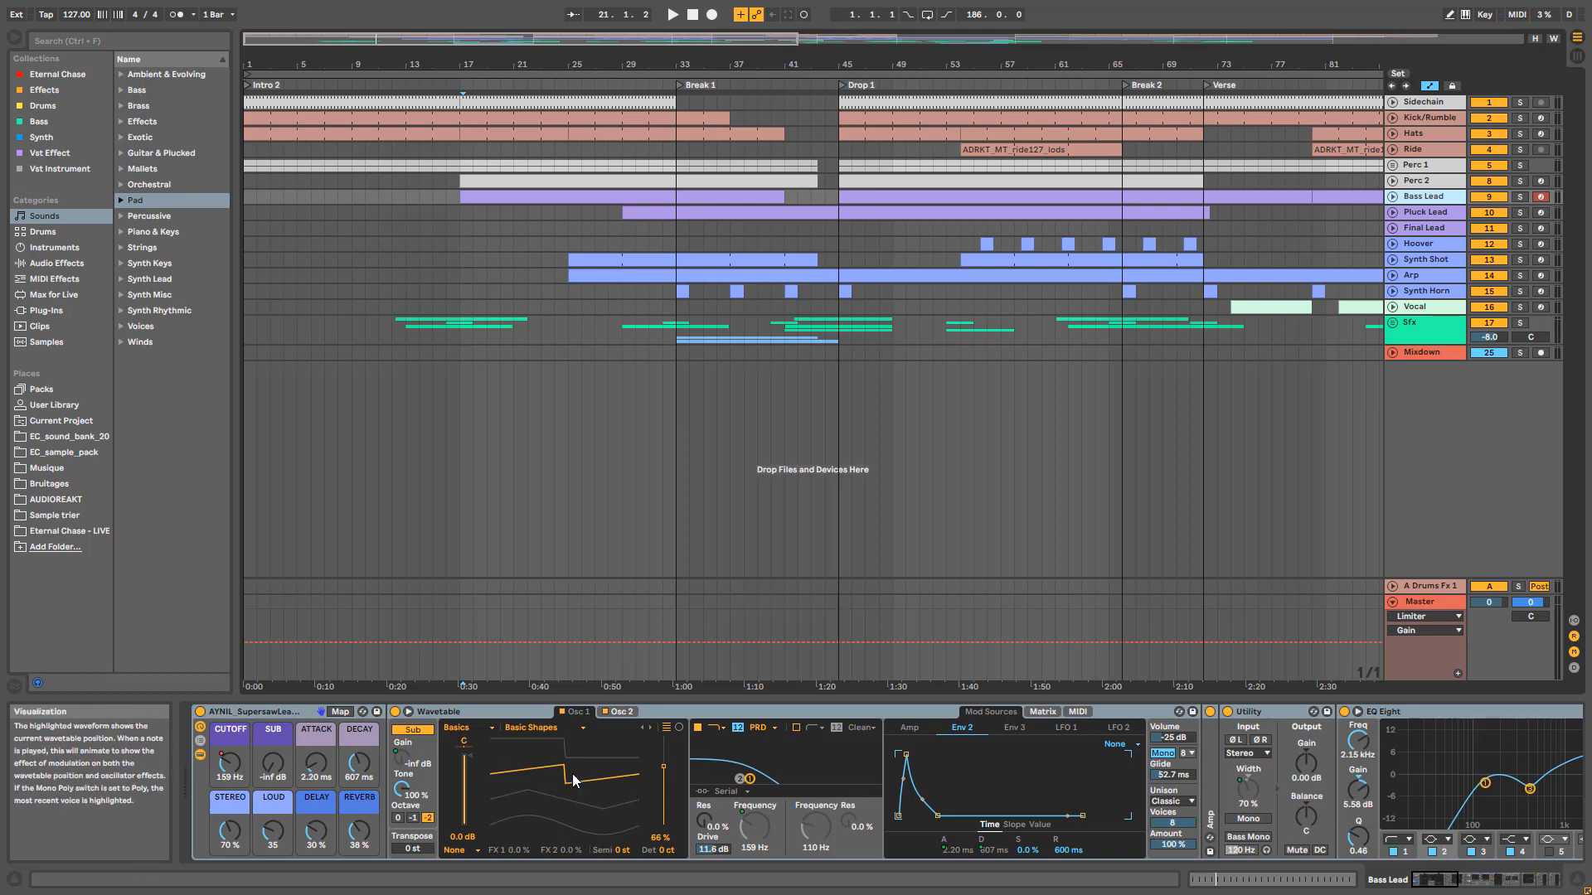
left_click(623, 713)
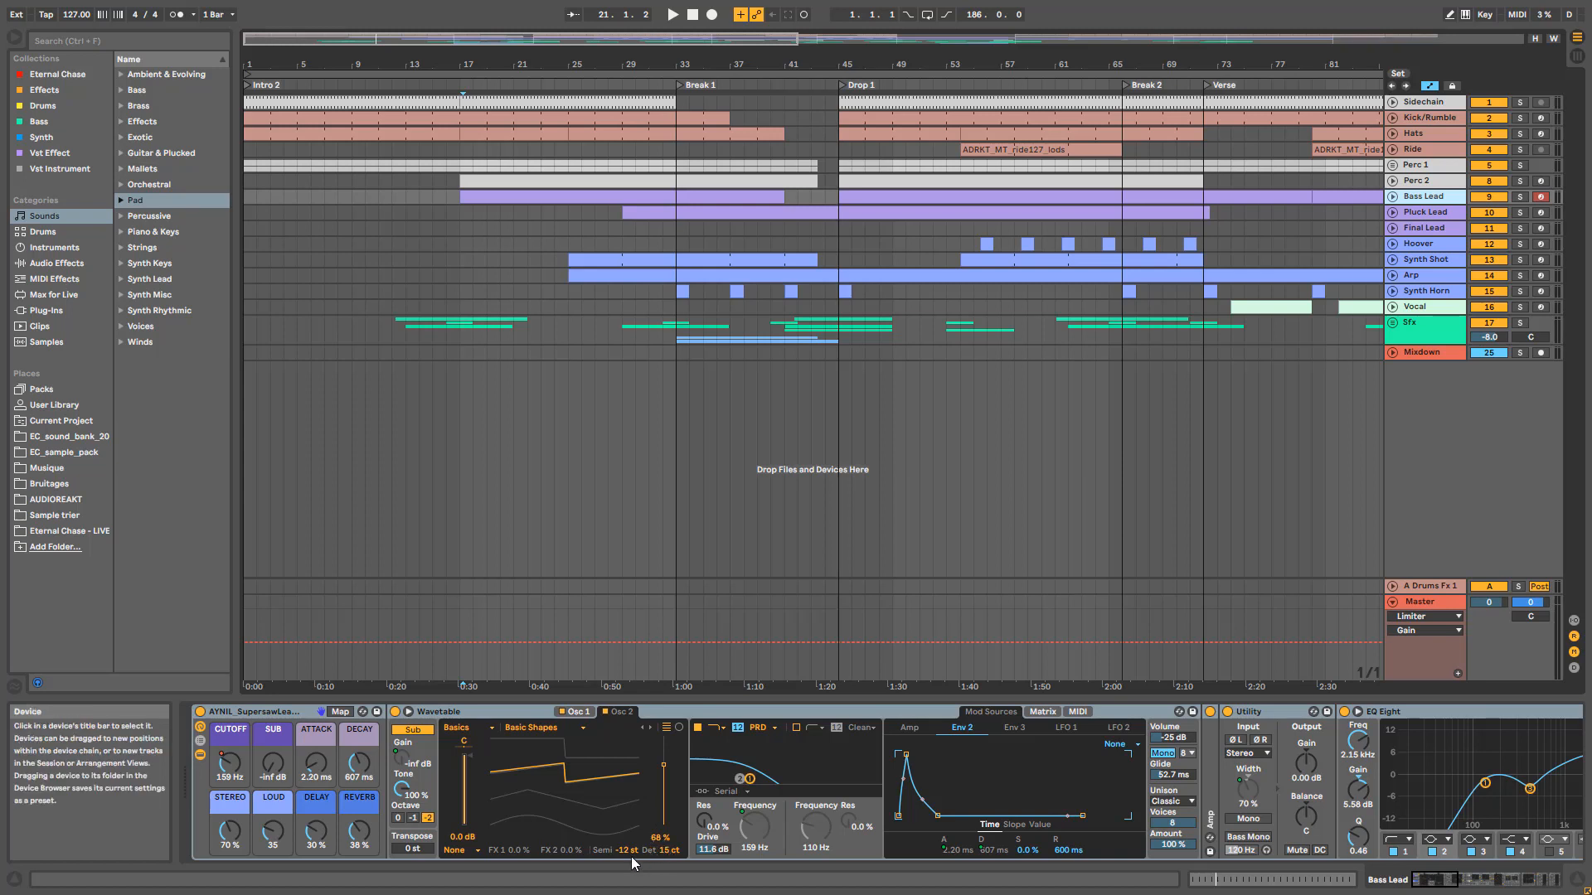
left_click(582, 713)
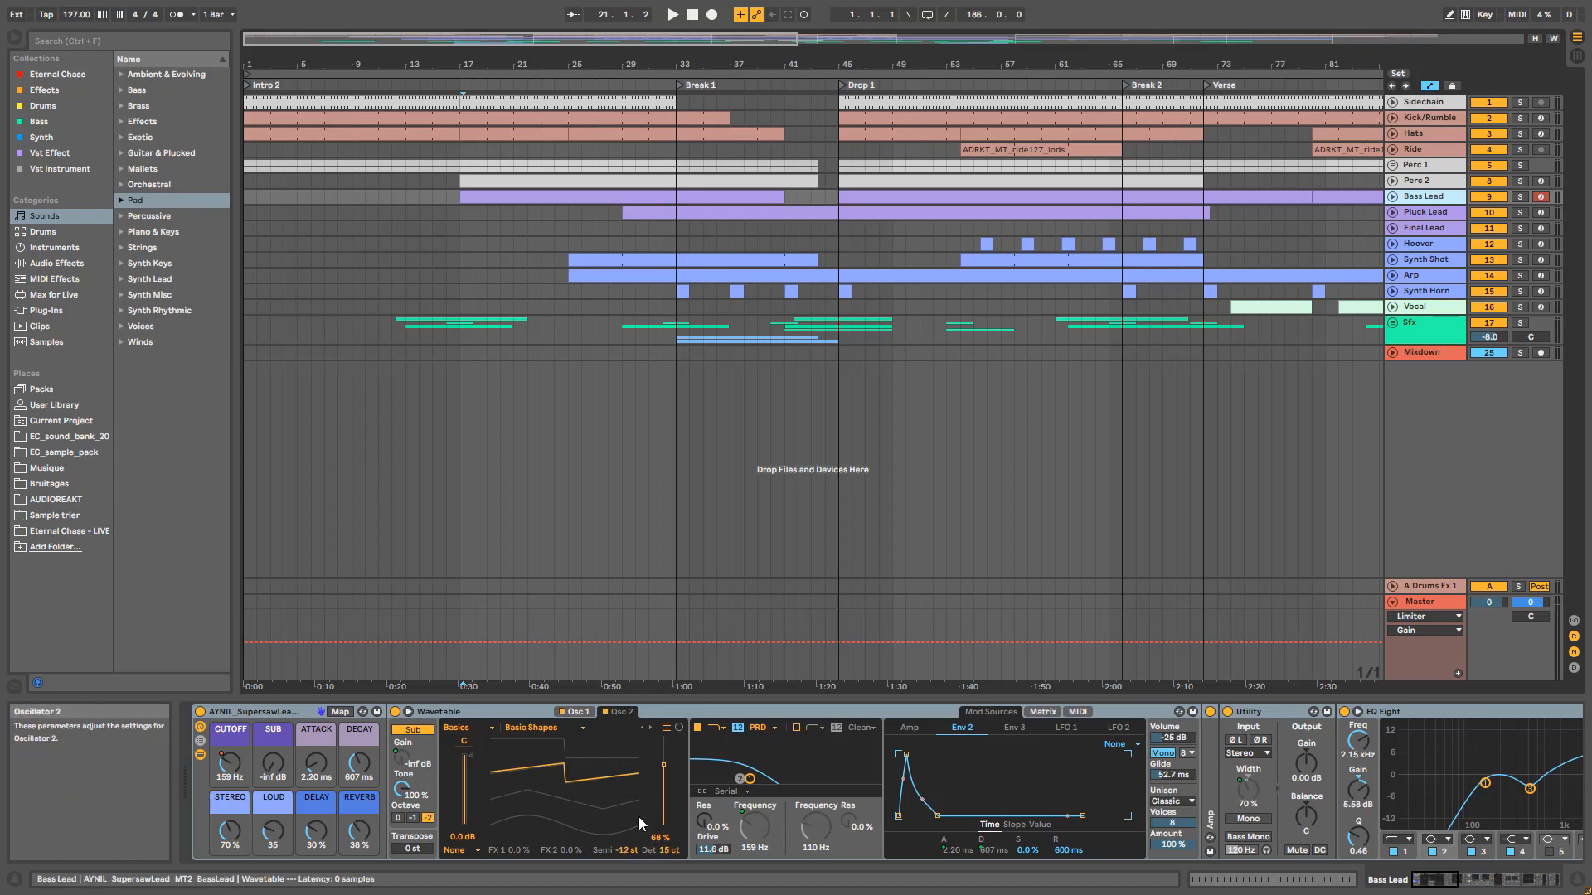
left_click(582, 711)
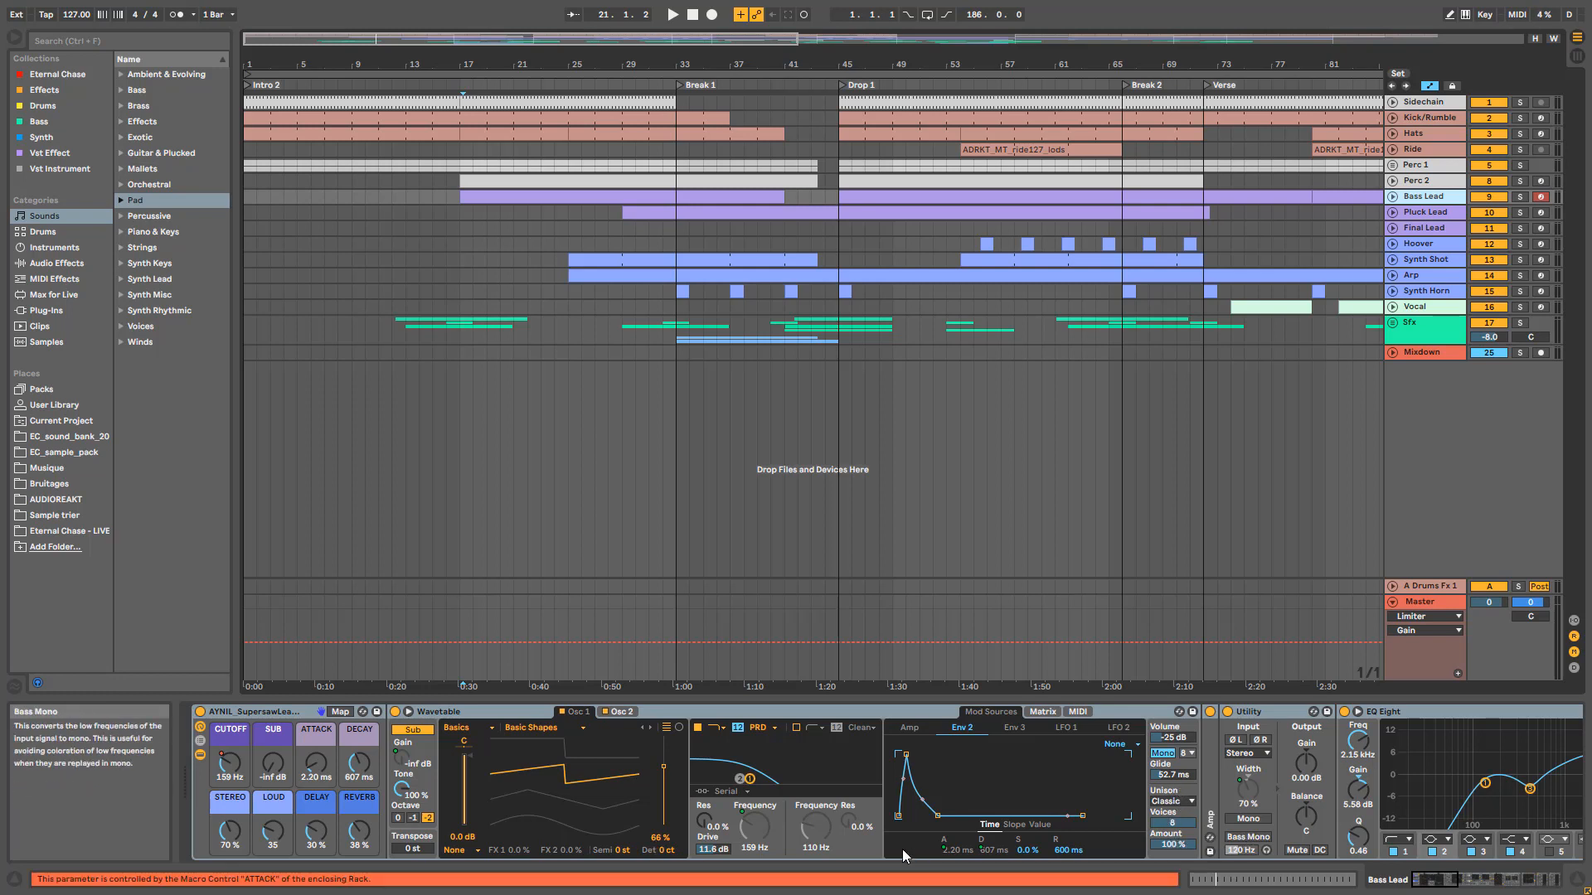
left_click(928, 727)
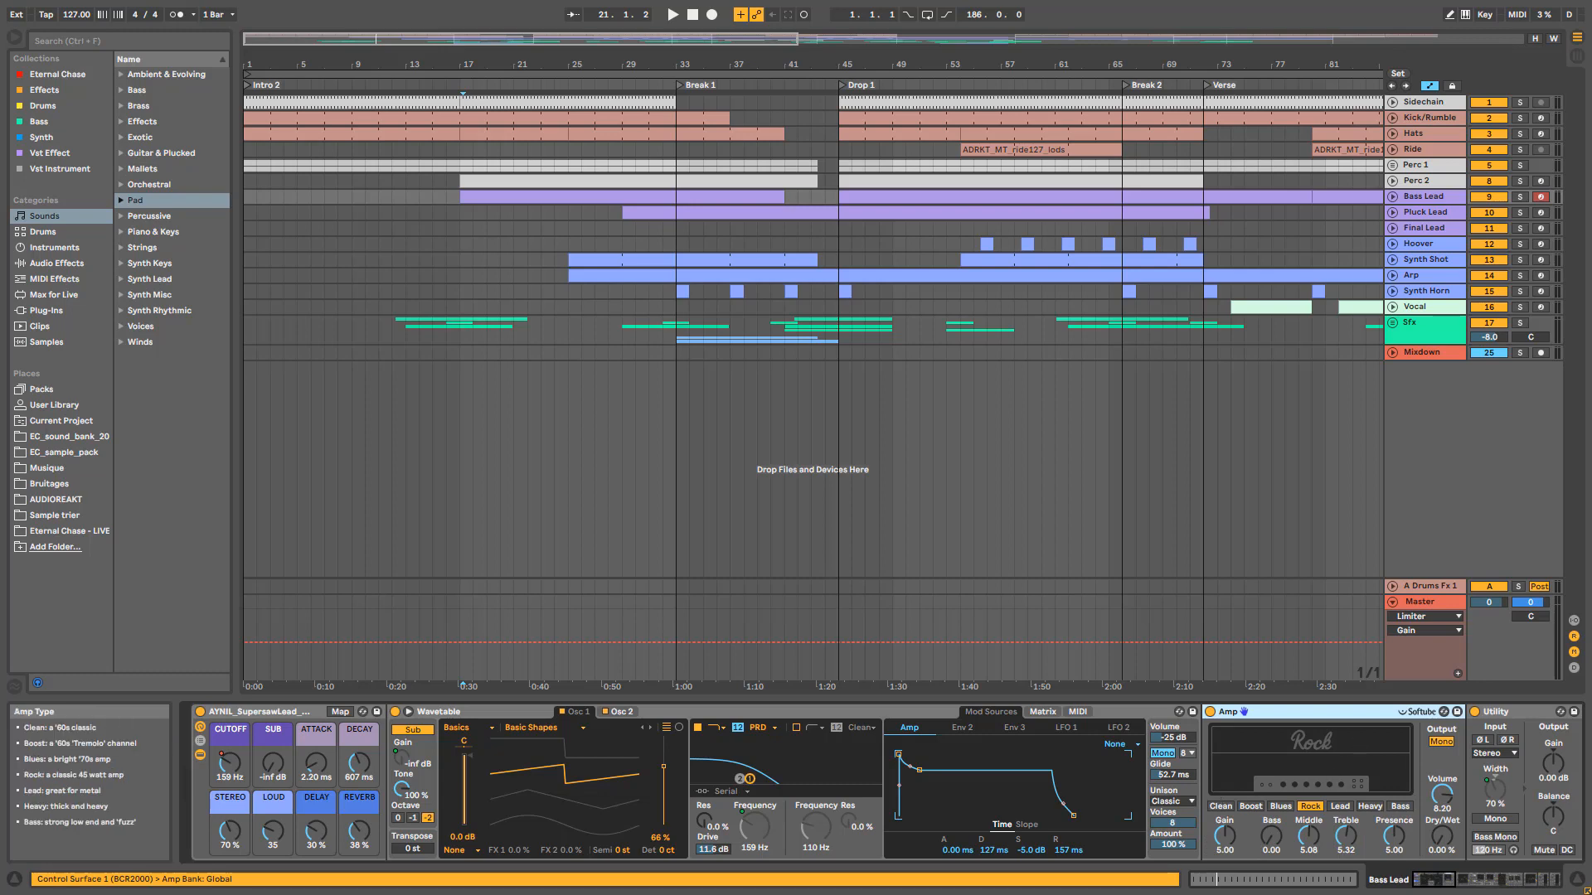
Step: Examine the Bass Lead rack's effects after the Wavetable, from the Amp and Utility through EQ Eight, AYNIL_ShameUltra_V1 and both Saturators
scroll(916, 721, "right", 5)
scroll(916, 721, "right", 3)
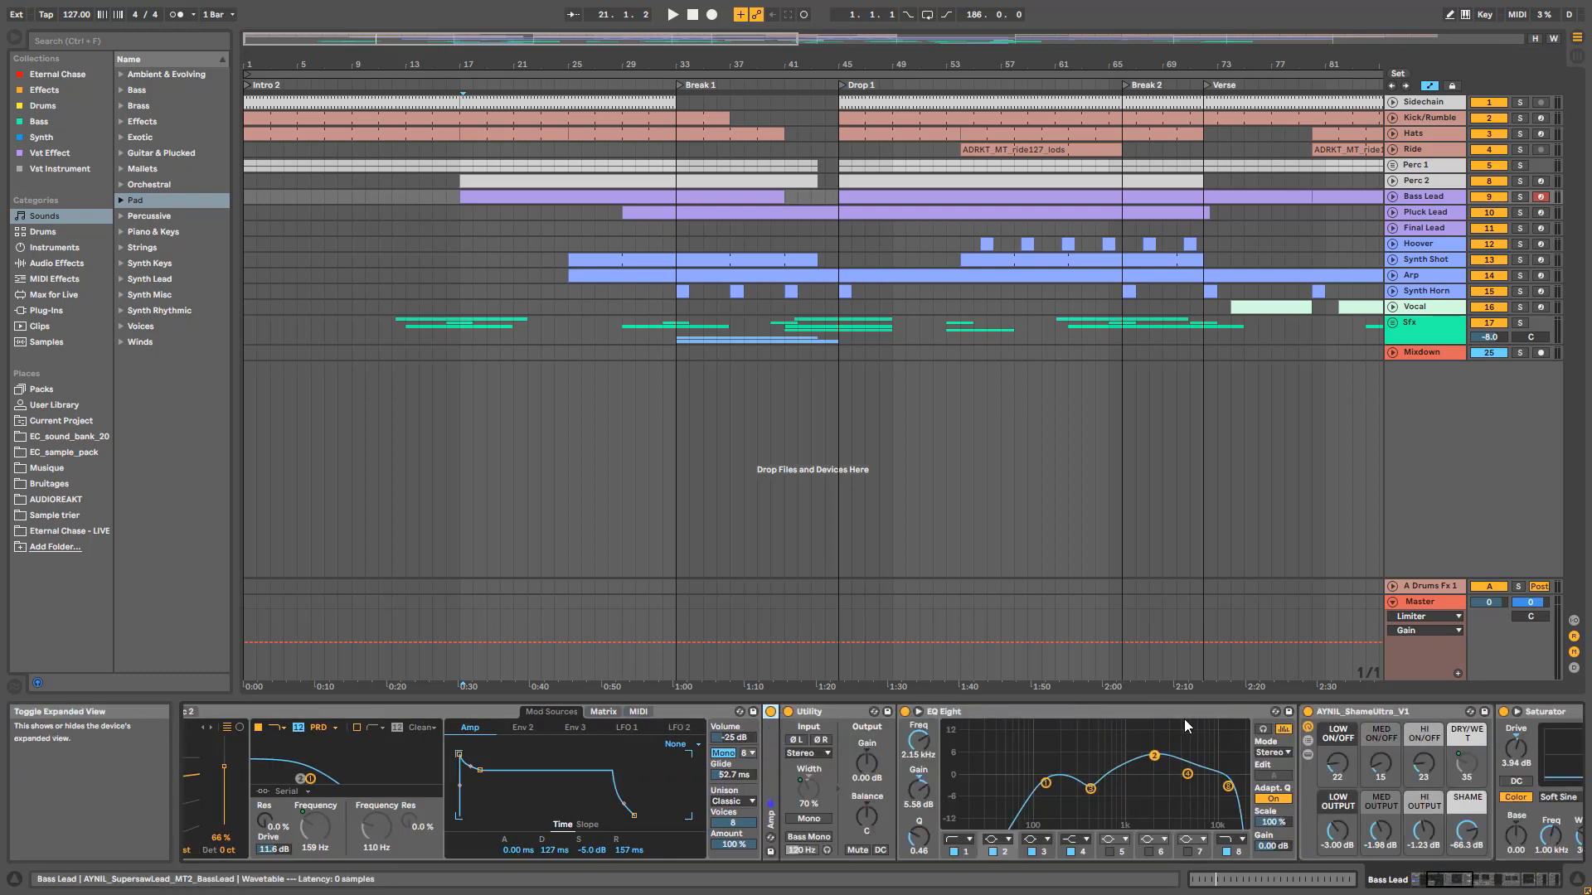
left_click(1463, 883)
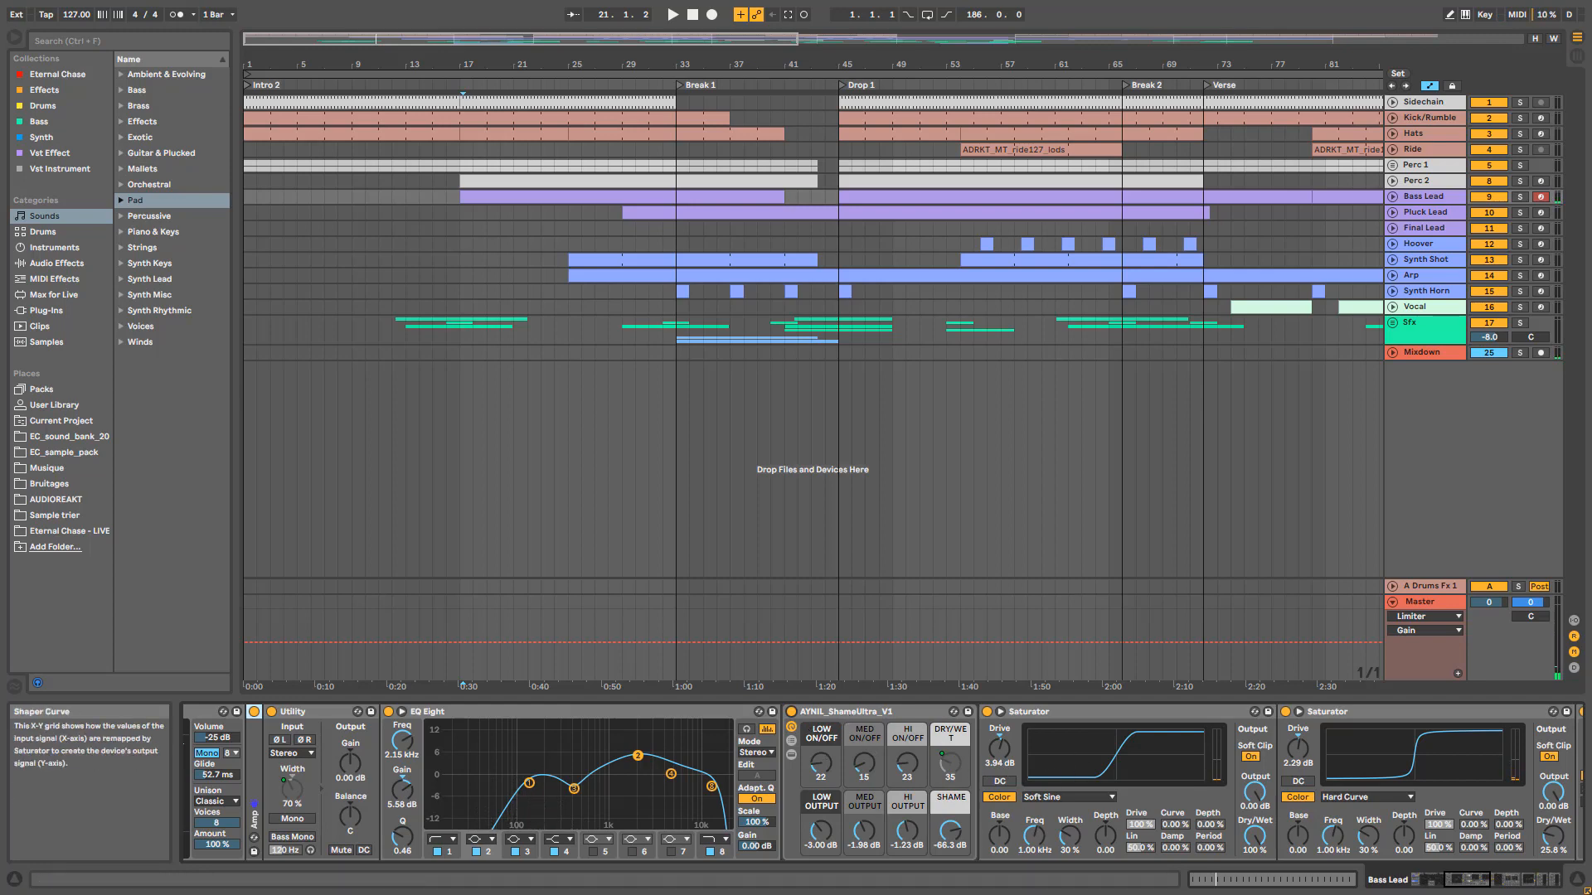
left_click_drag(1484, 882, 1207, 880)
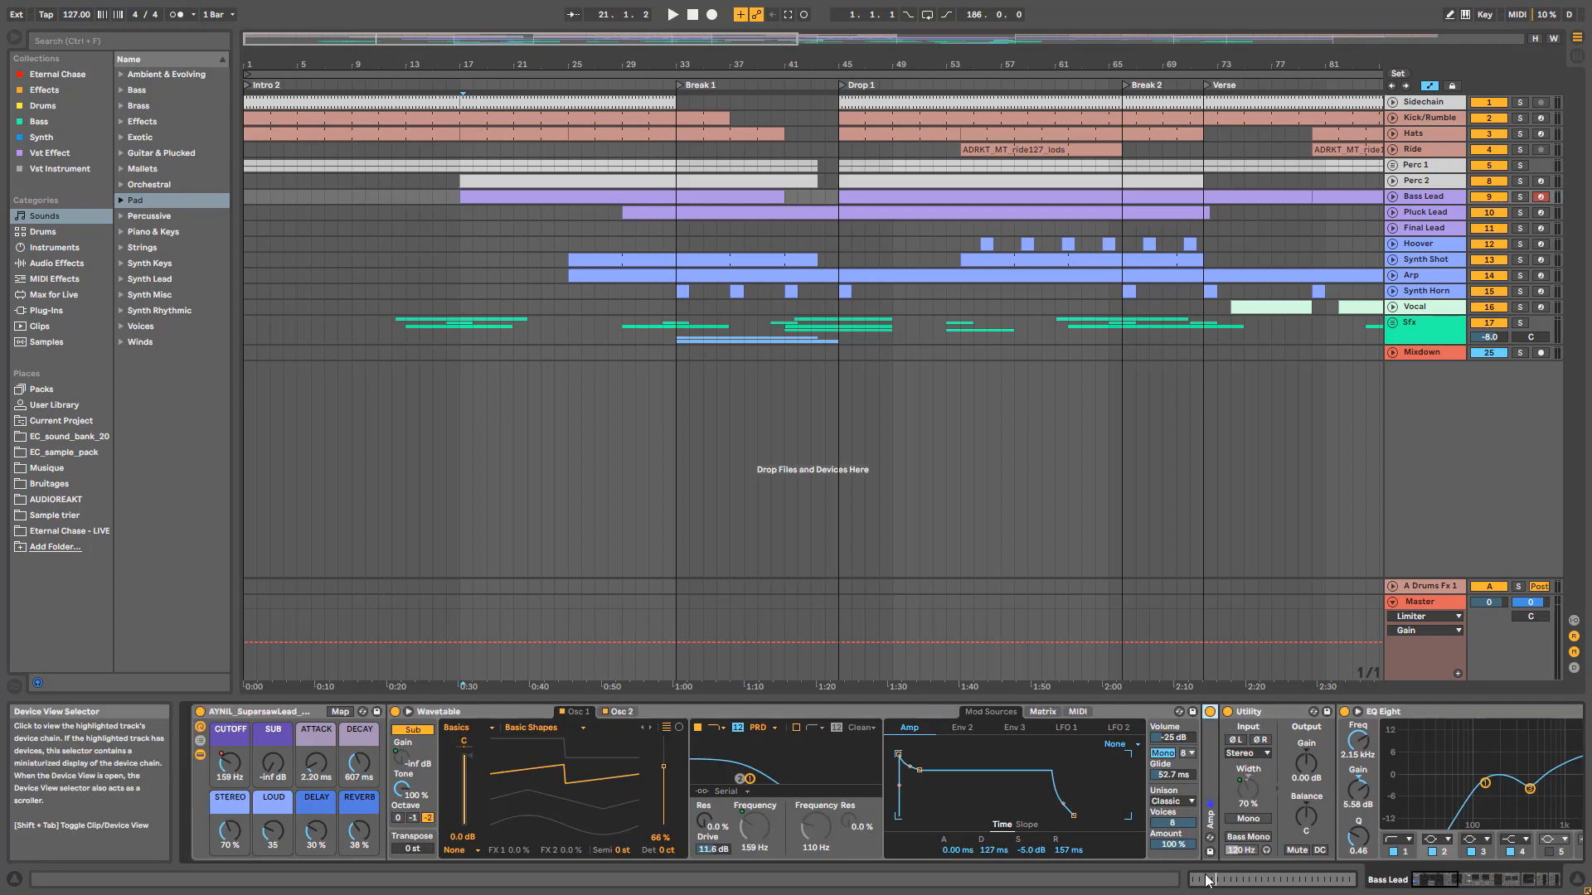
Step: Compare the effects following the lead racks on Bass Lead and Final Lead, and show Bass Lead Wavetable's modulation matrix and Env 2
left_click(202, 758)
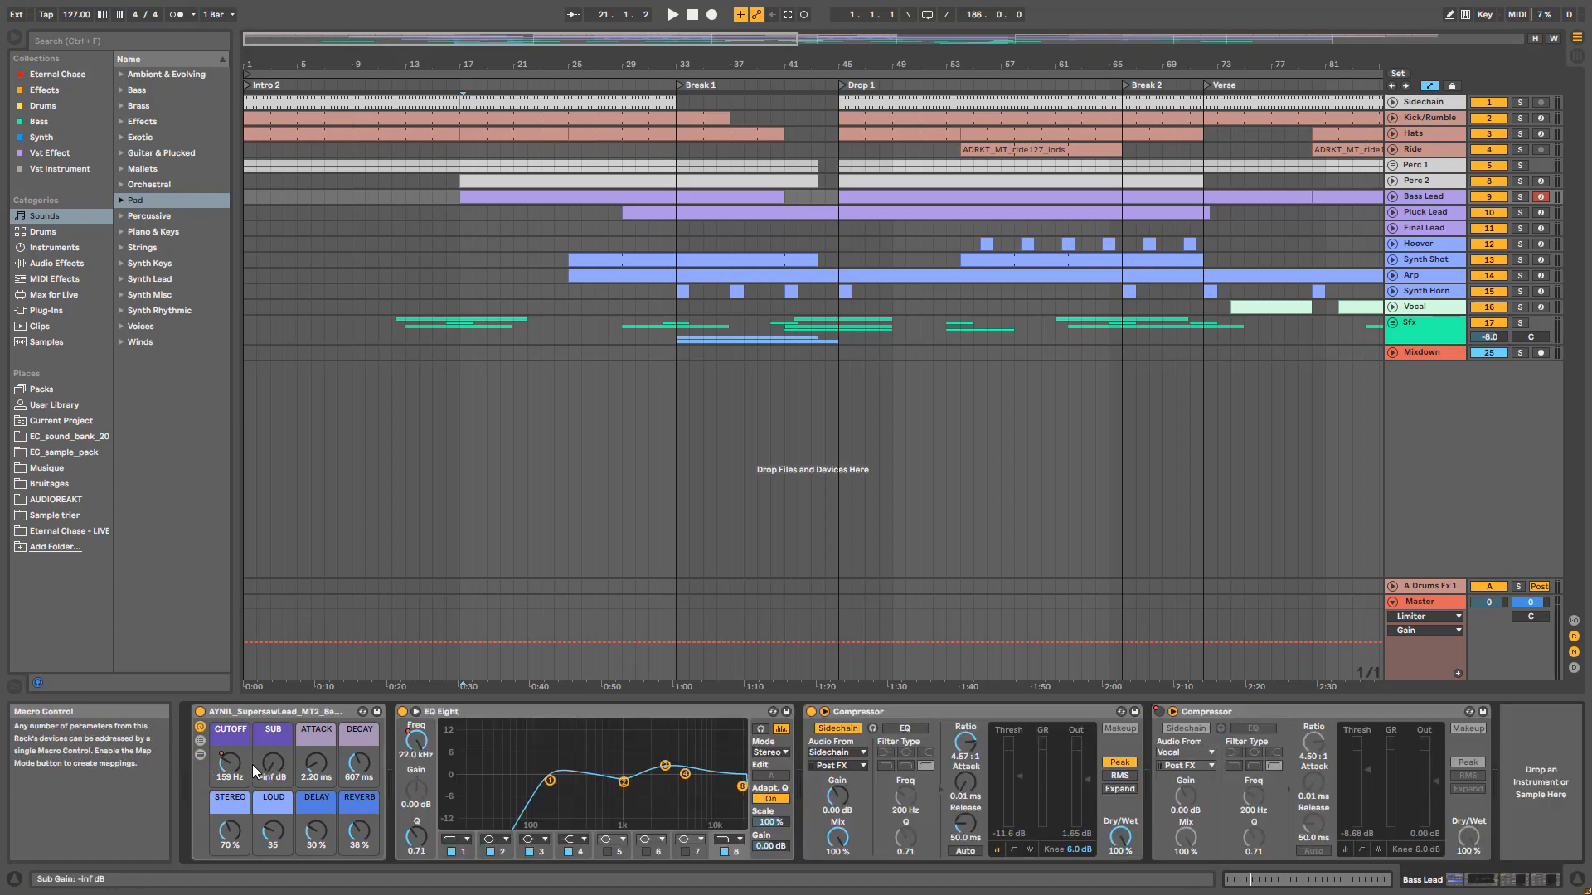
left_click(1425, 227)
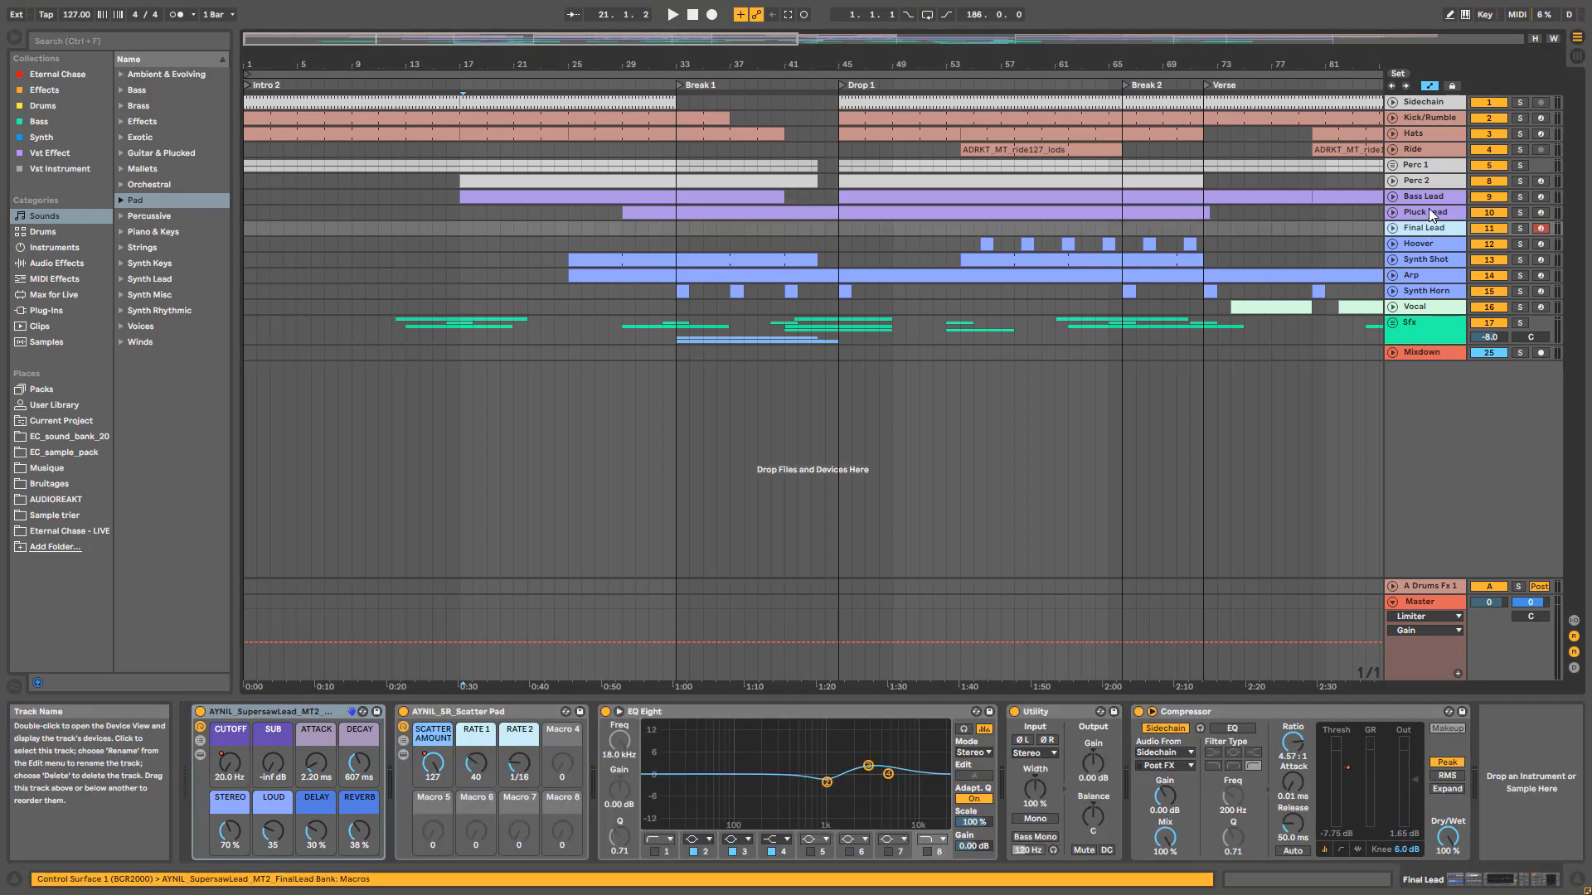
left_click(1427, 196)
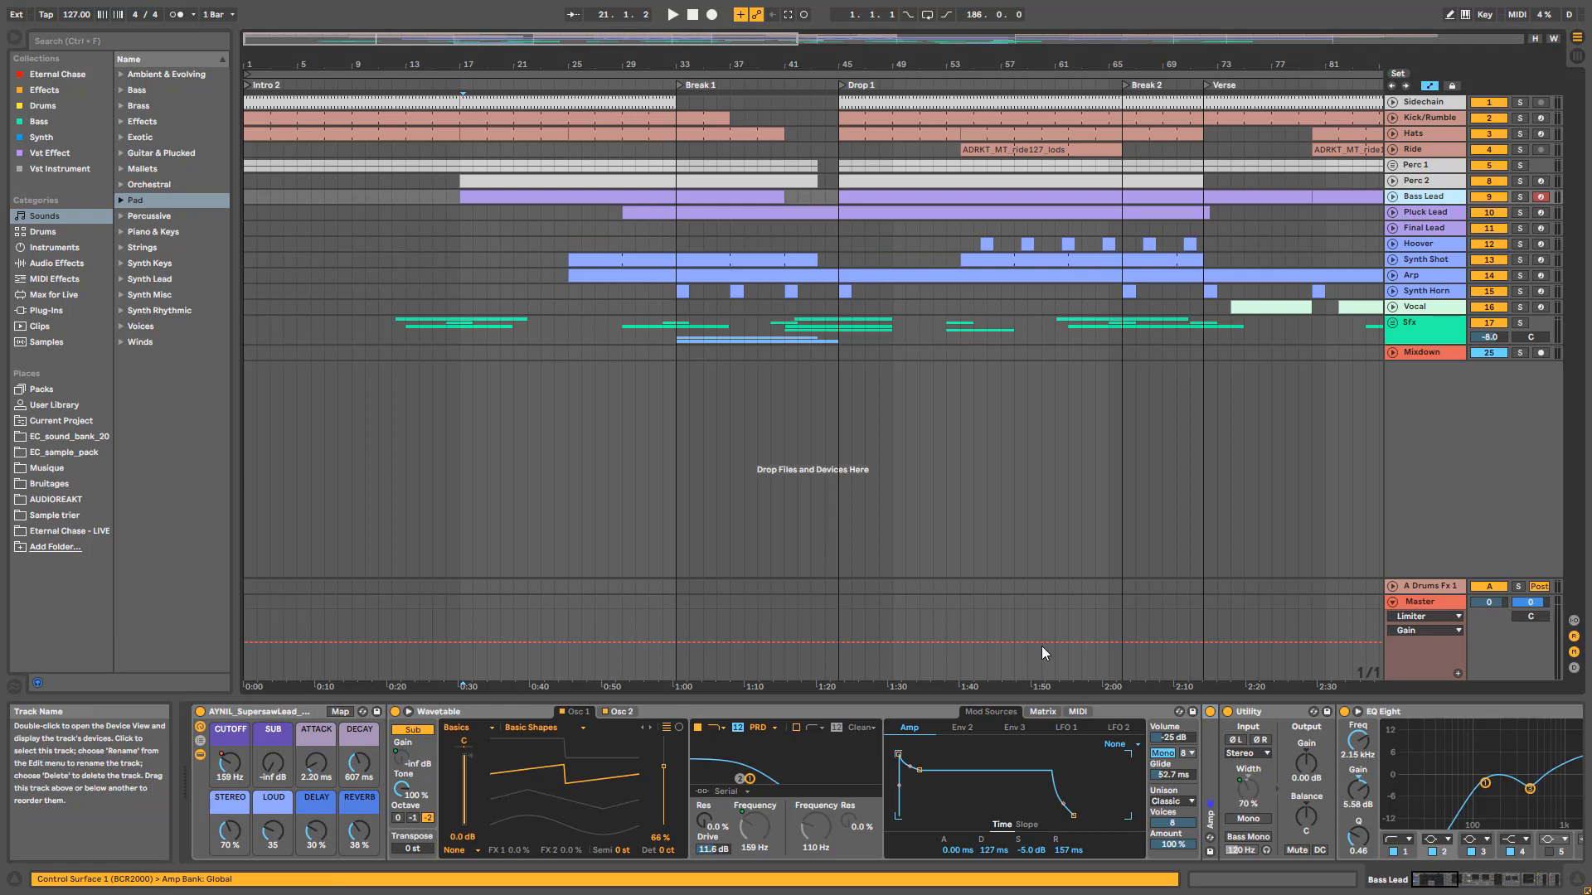
left_click(1038, 712)
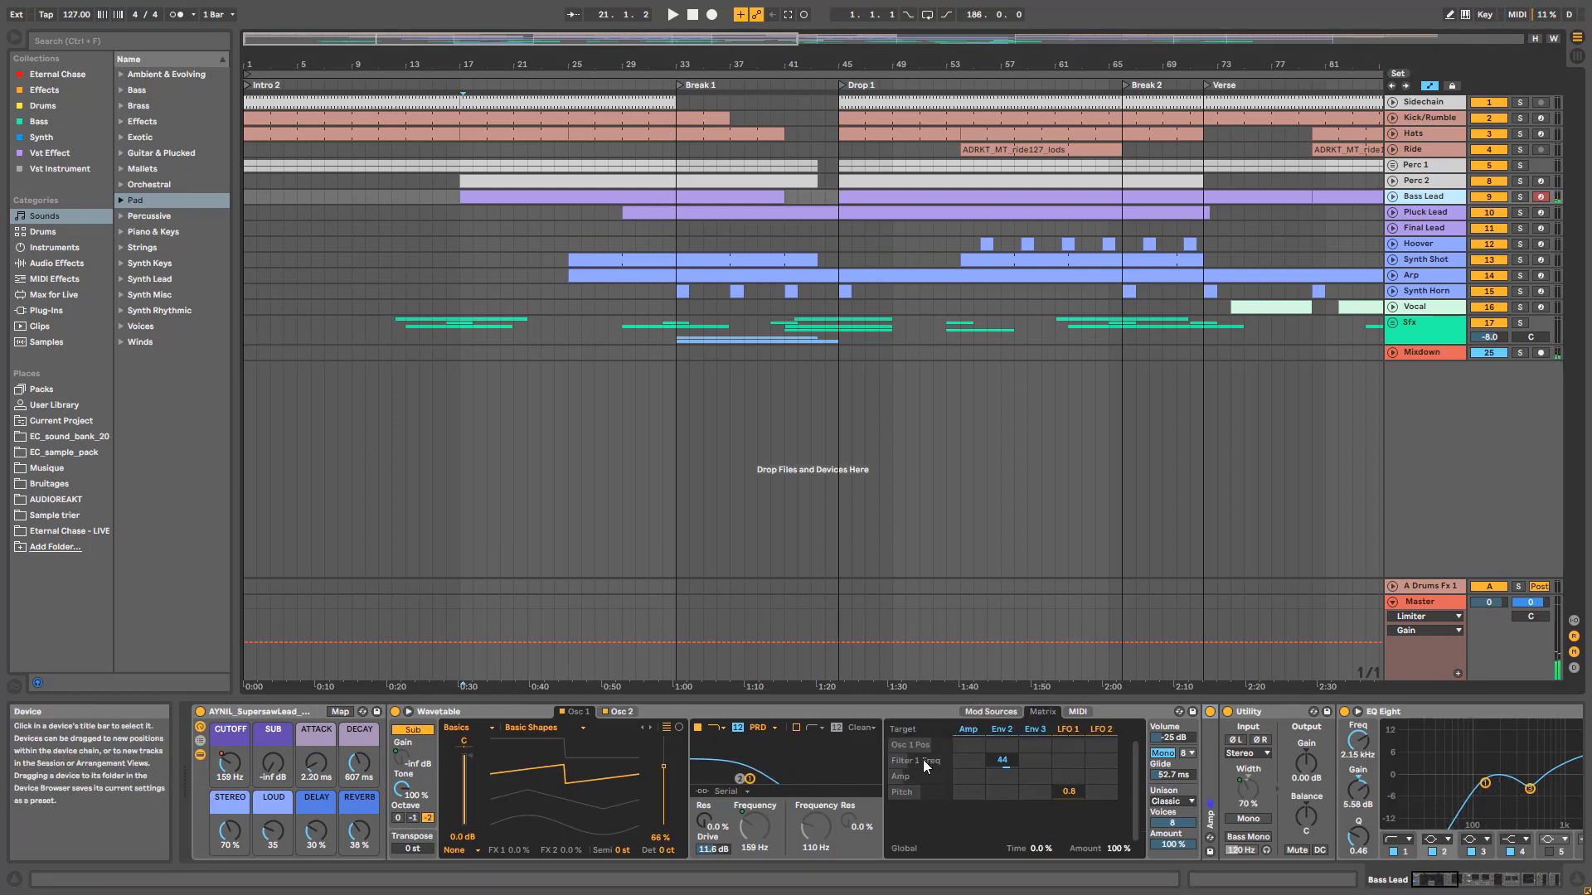
left_click(1002, 729)
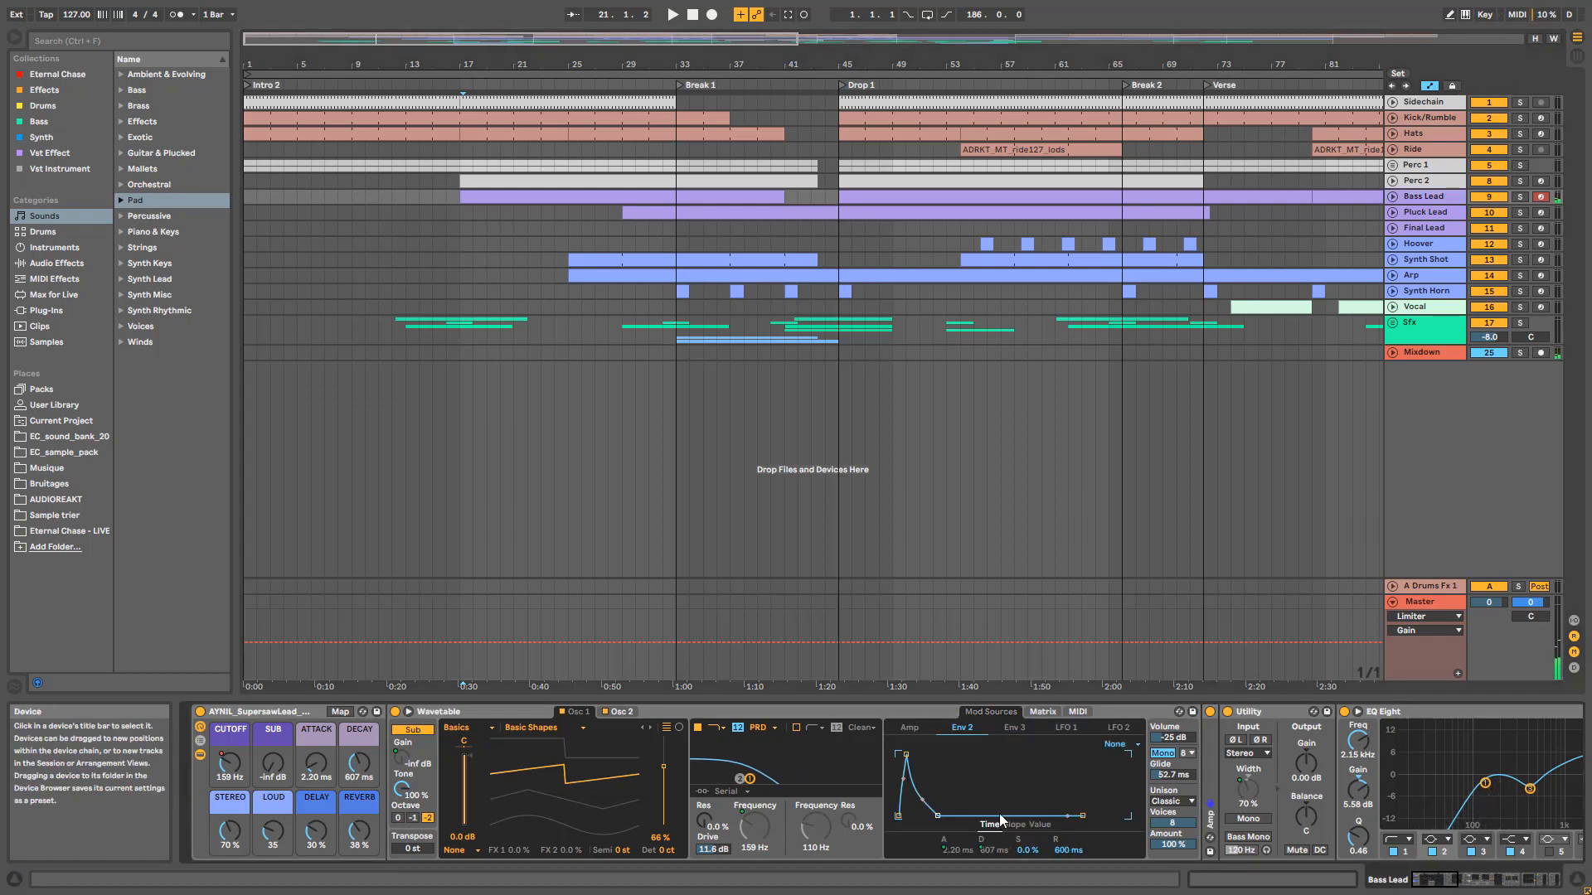
Step: Play the Pluck Lead track soloed from bar 29 and show the devices inside its AYNIL_SupersawLead rack
left_click(1424, 214)
key("space")
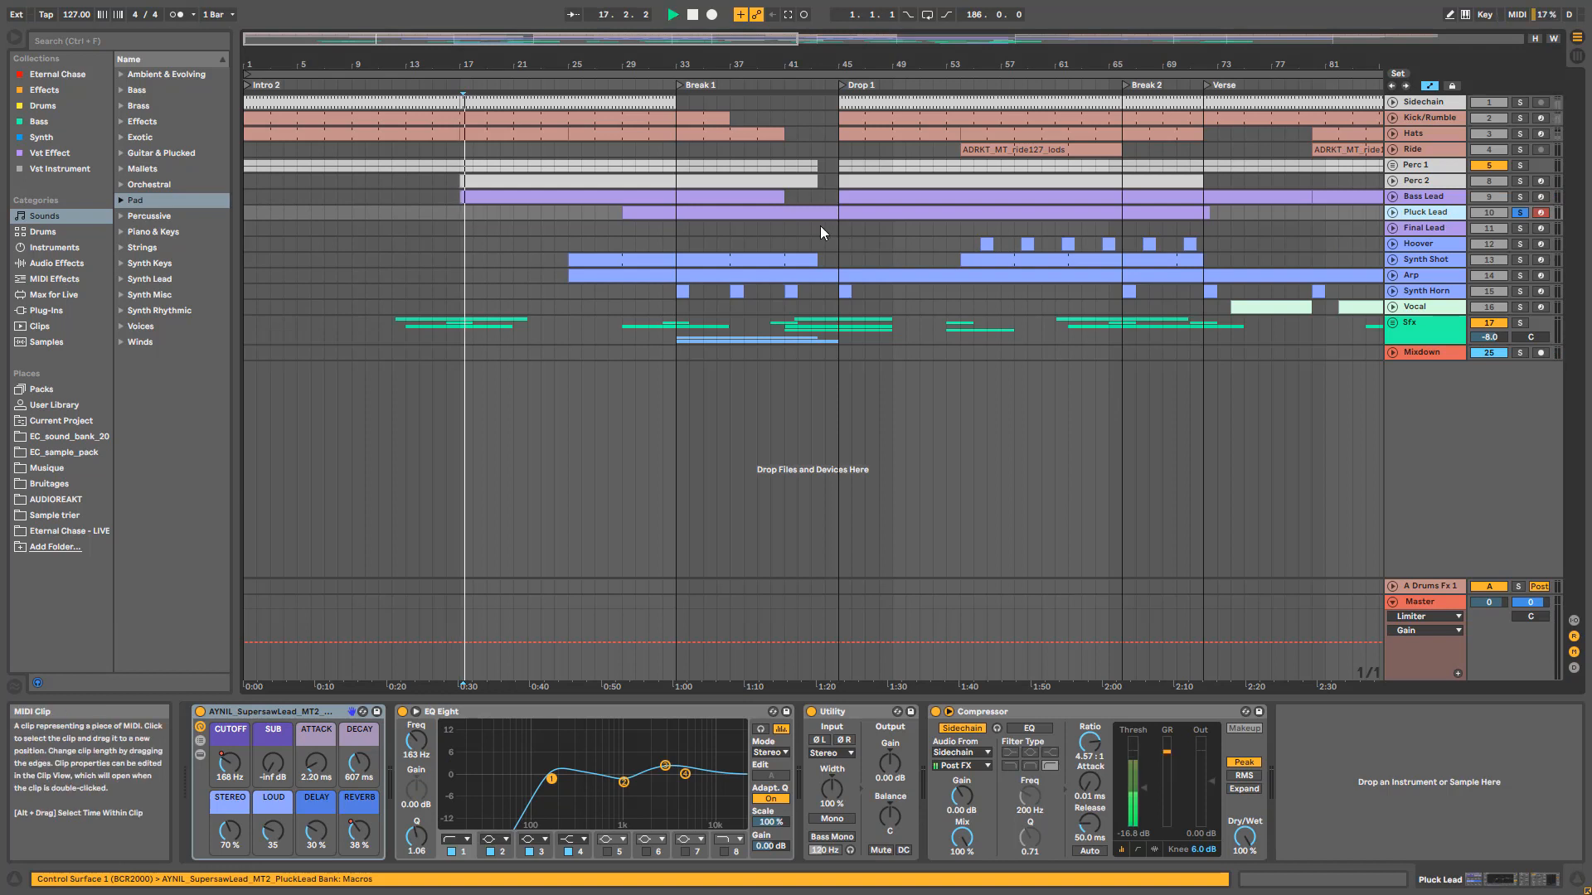
key("space")
left_click(739, 213)
key("space")
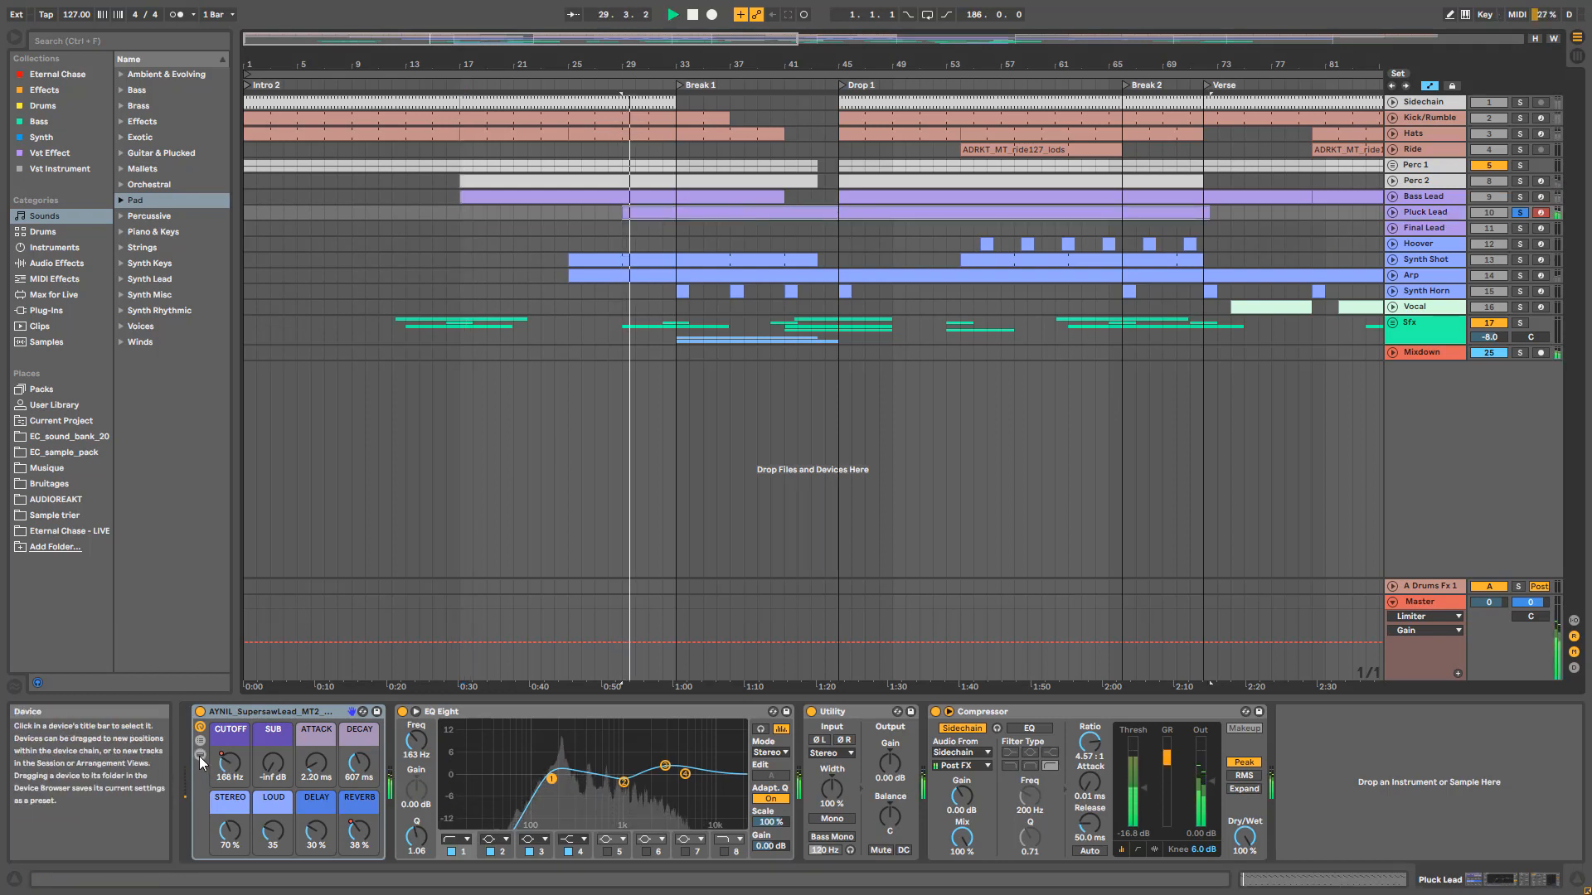
left_click(199, 755)
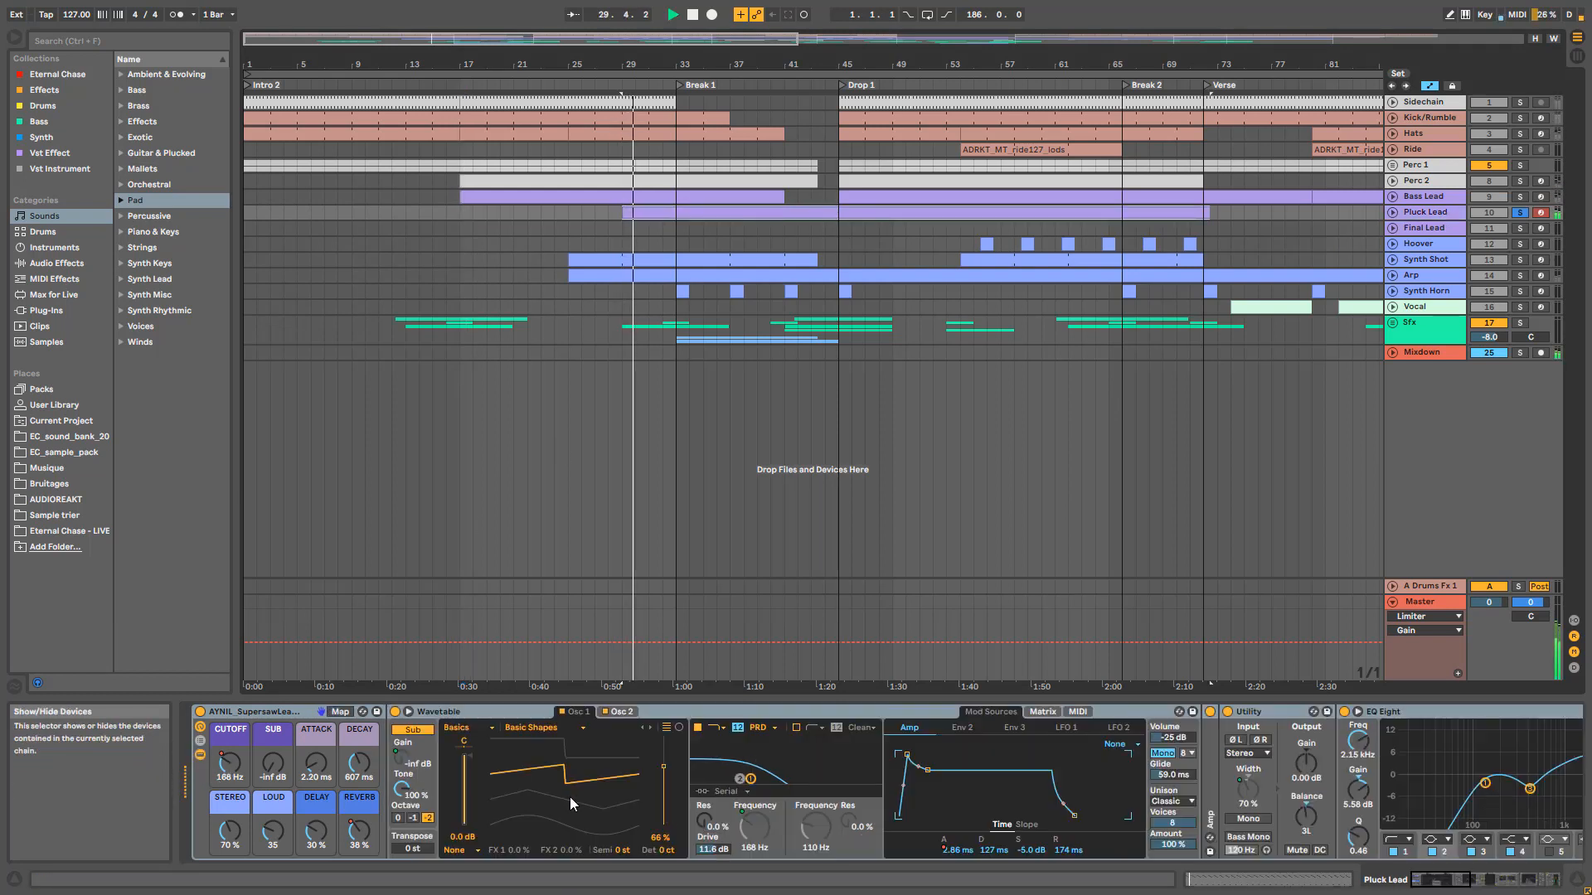
key("space")
Step: Play the soloed Pluck Lead from 44.1.1, stop, and arm the track for recording
left_click(819, 193)
key("space")
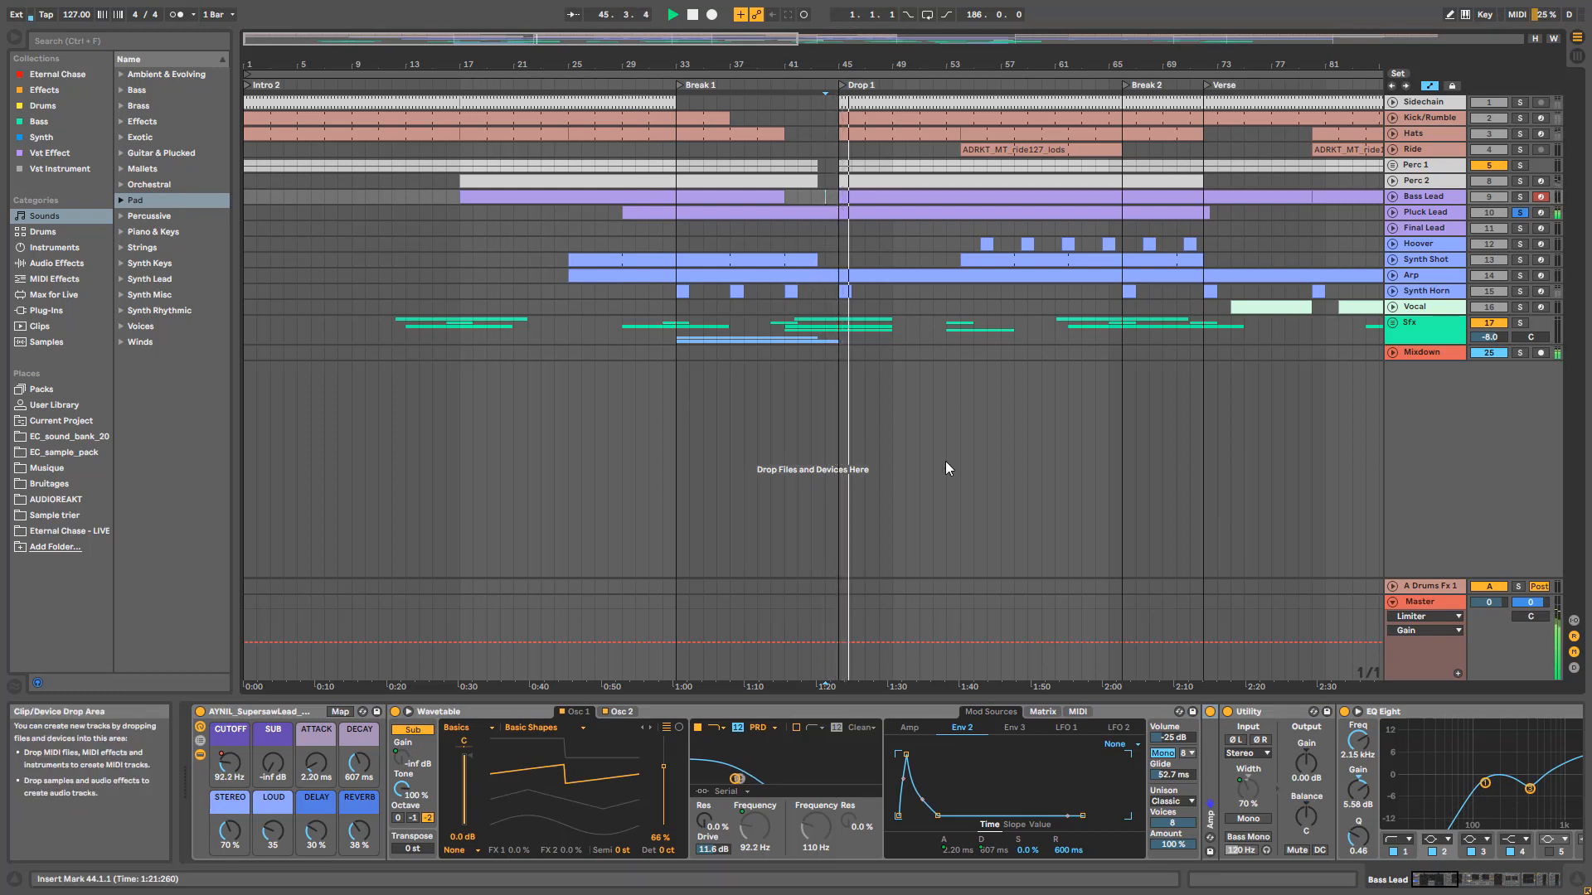
key("space")
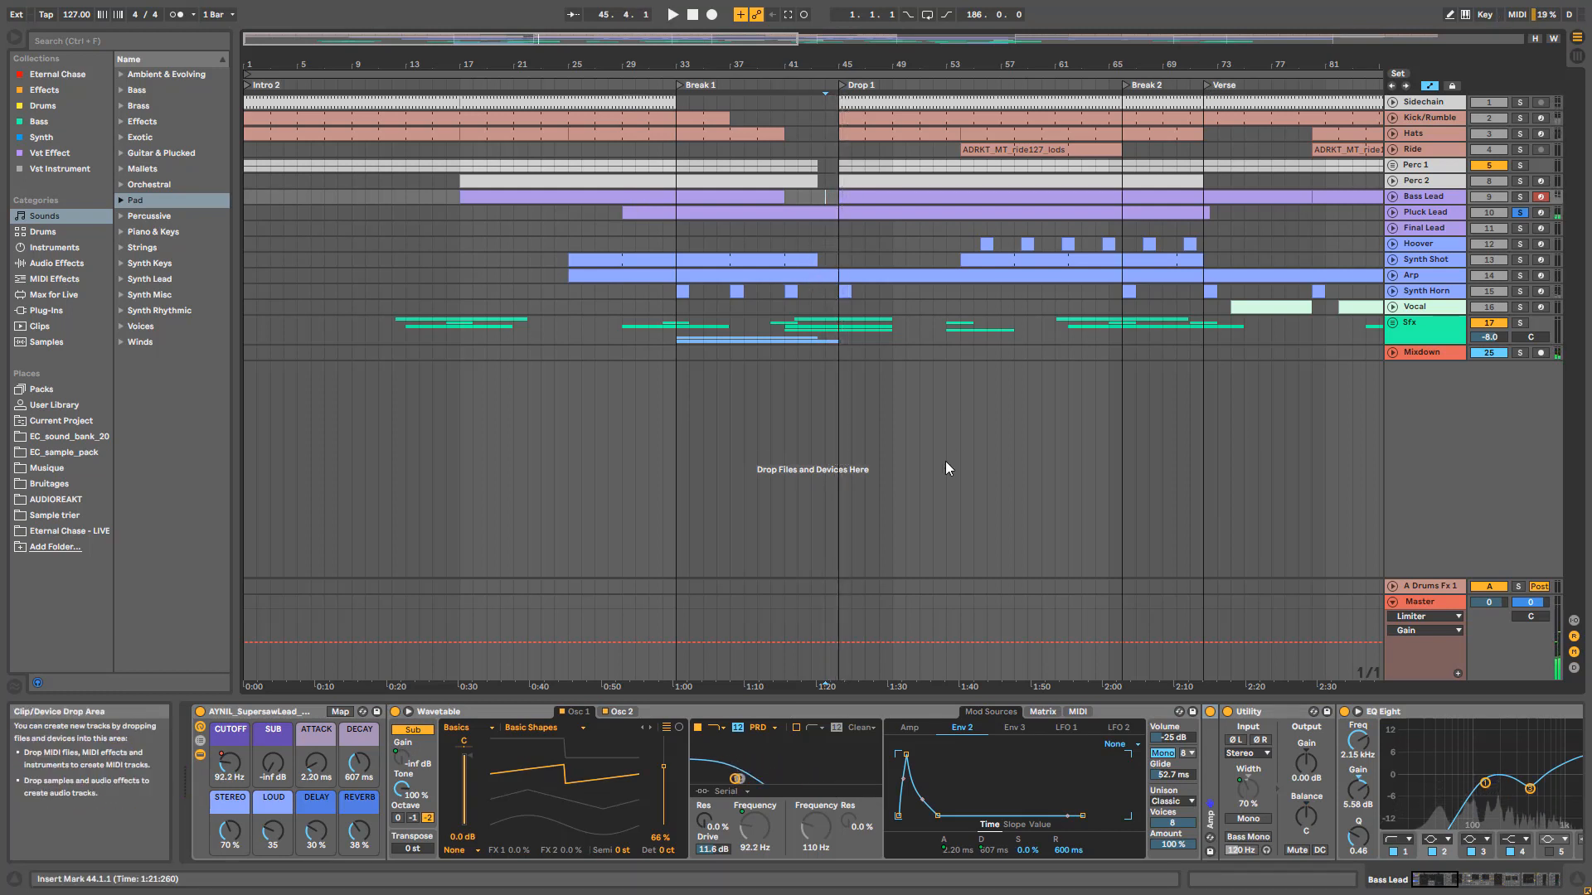
left_click(1531, 215)
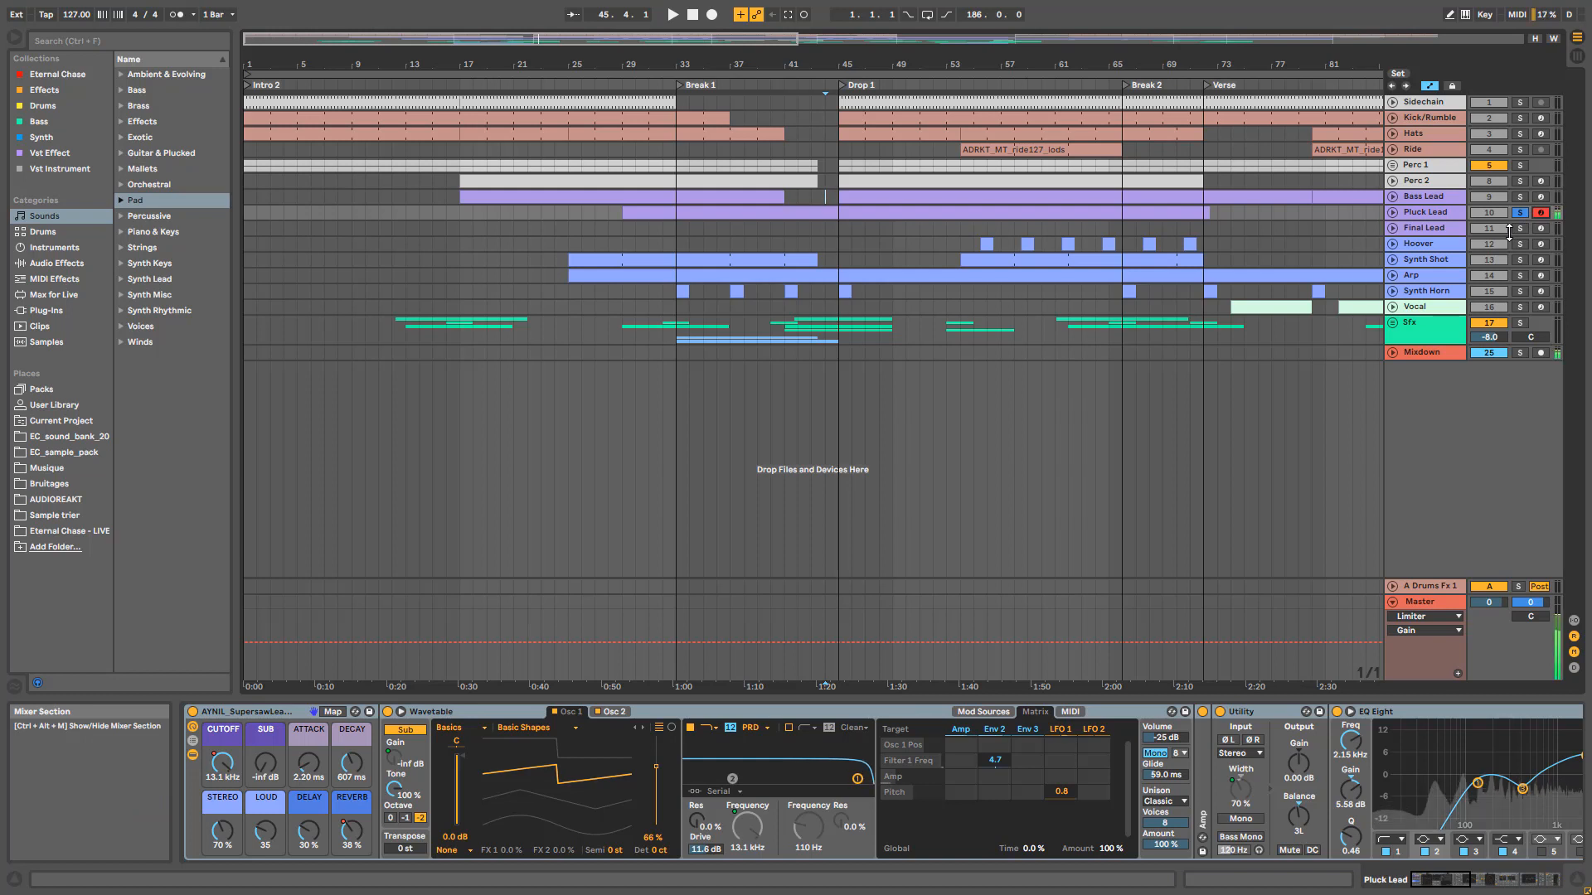
Step: Solo the Final Lead track and show Pluck Lead's CUTOFF automation through the Final Drop section, folding Pluck Lead again
left_click(1429, 228)
left_click(1519, 228)
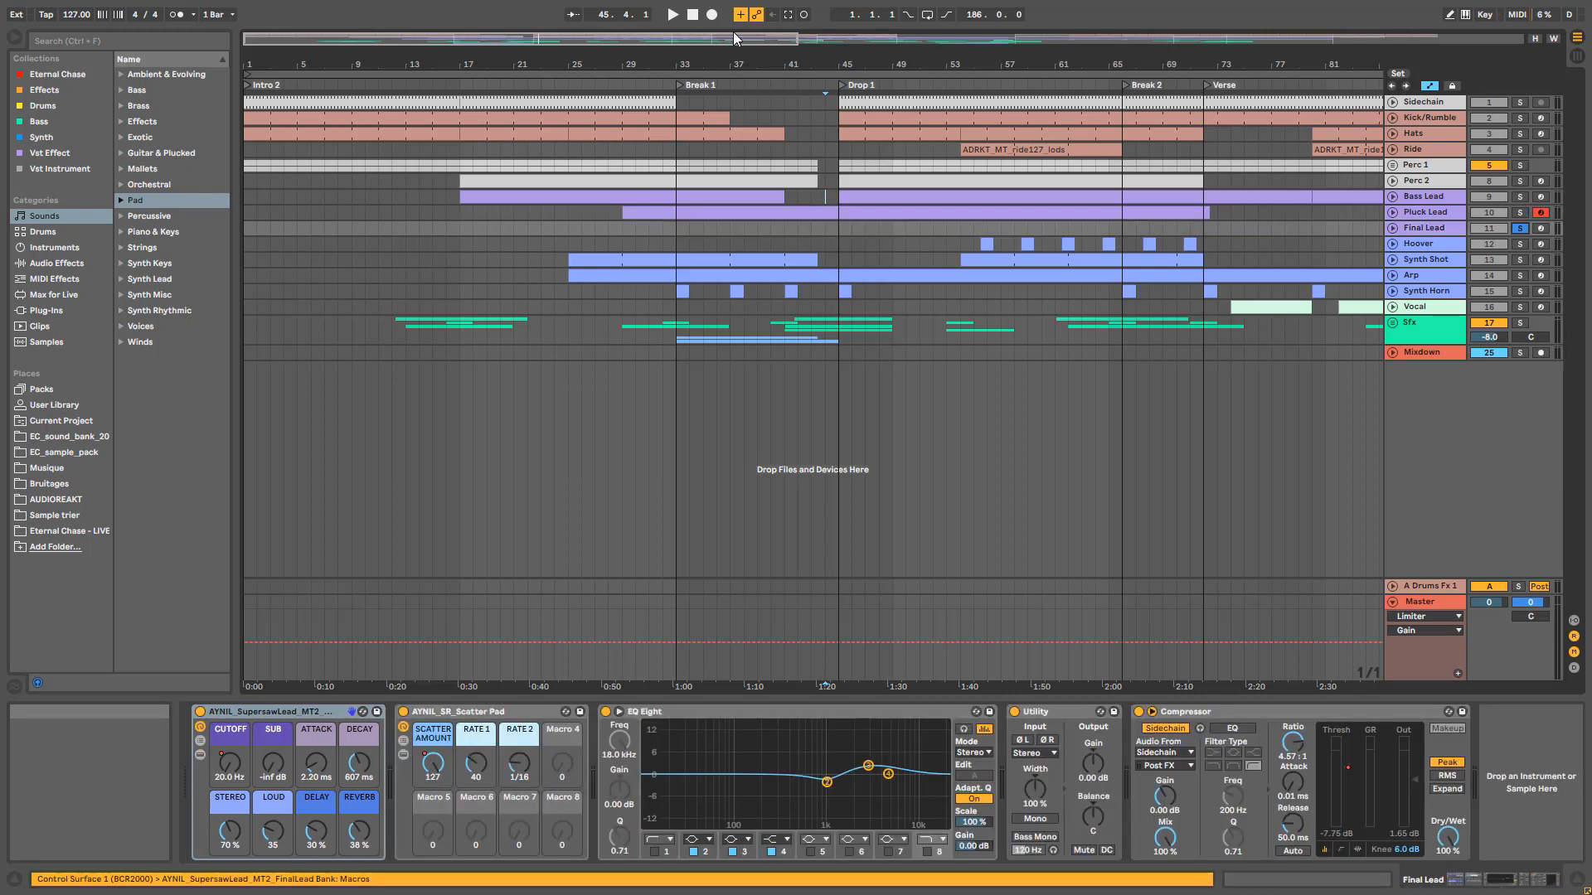
left_click_drag(738, 40, 738, 10)
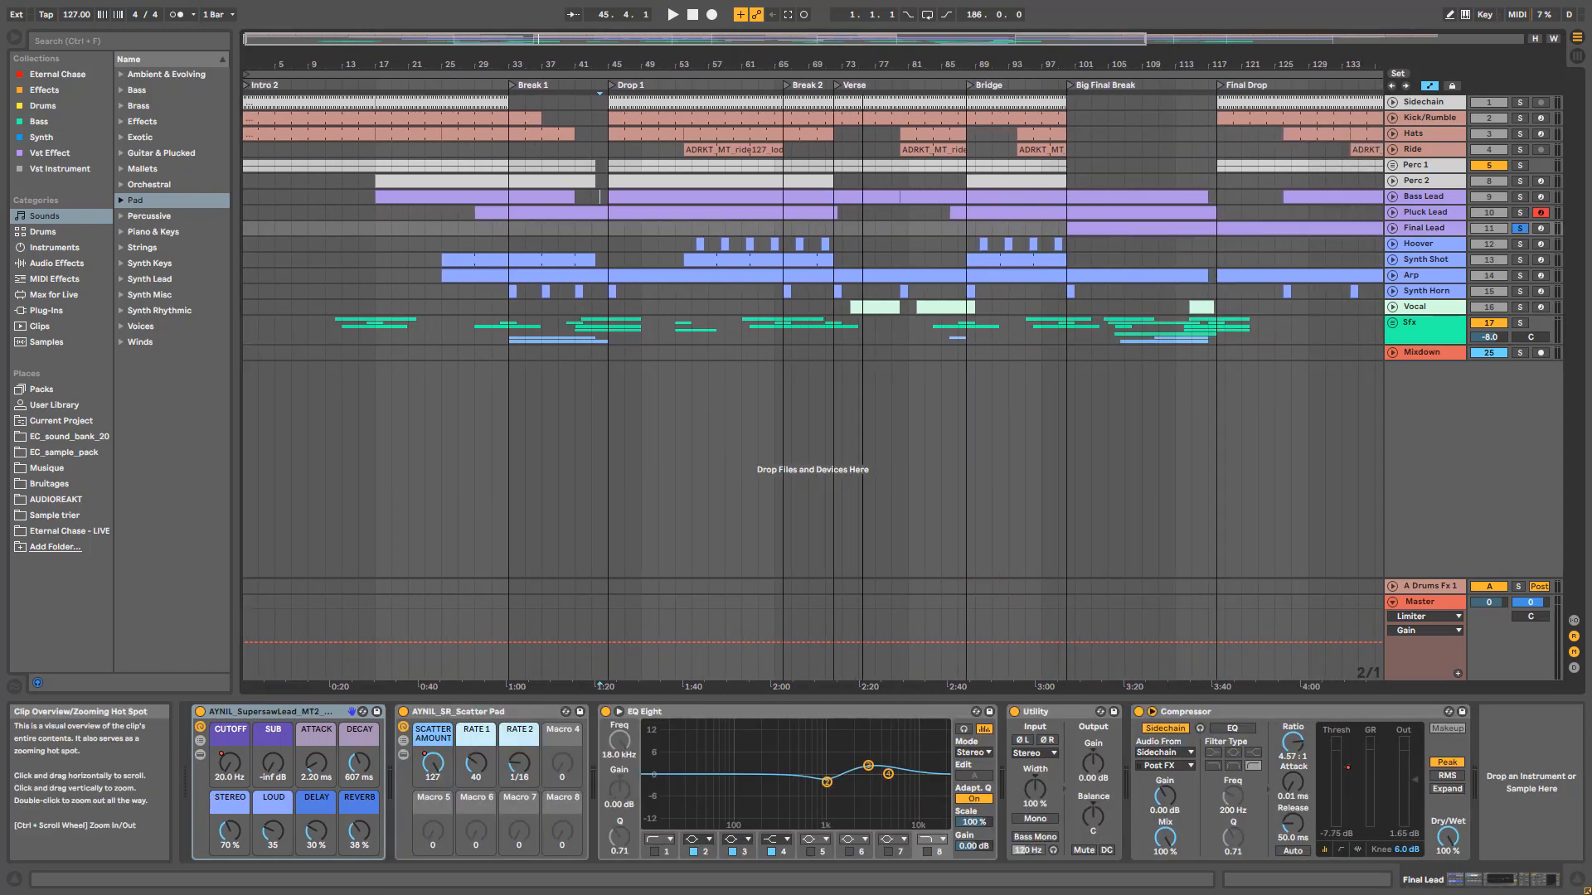
left_click(1392, 212)
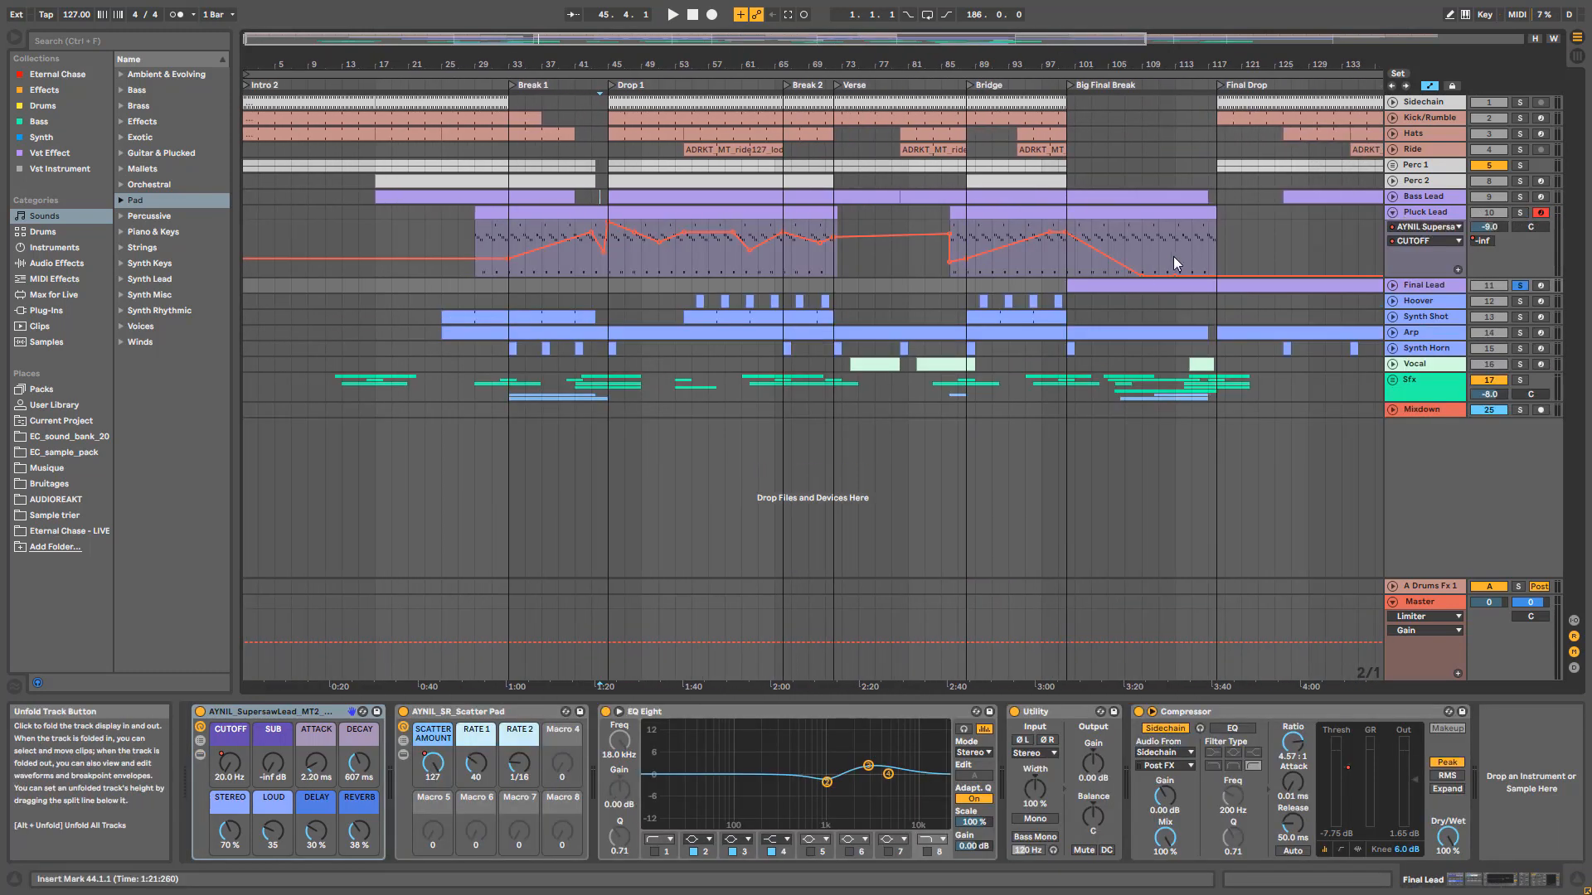
left_click(1393, 211)
Step: Unfold the Bass Lead track, play its clip from 17.1.1 in solo, and remove the solo after stopping
left_click(1421, 197)
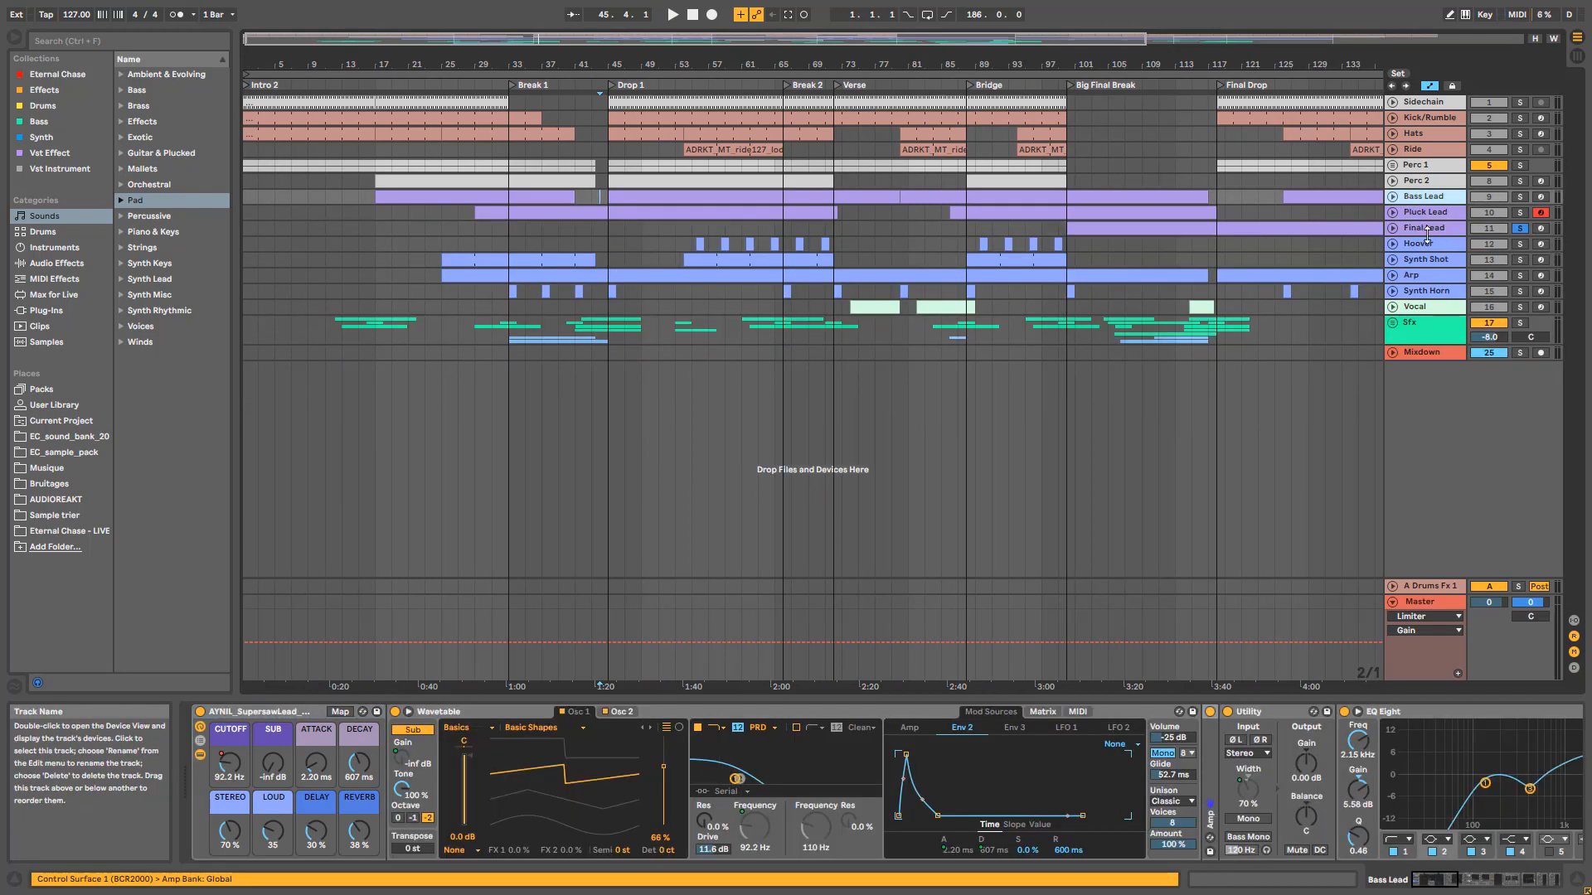
left_click_drag(1025, 40, 839, 63)
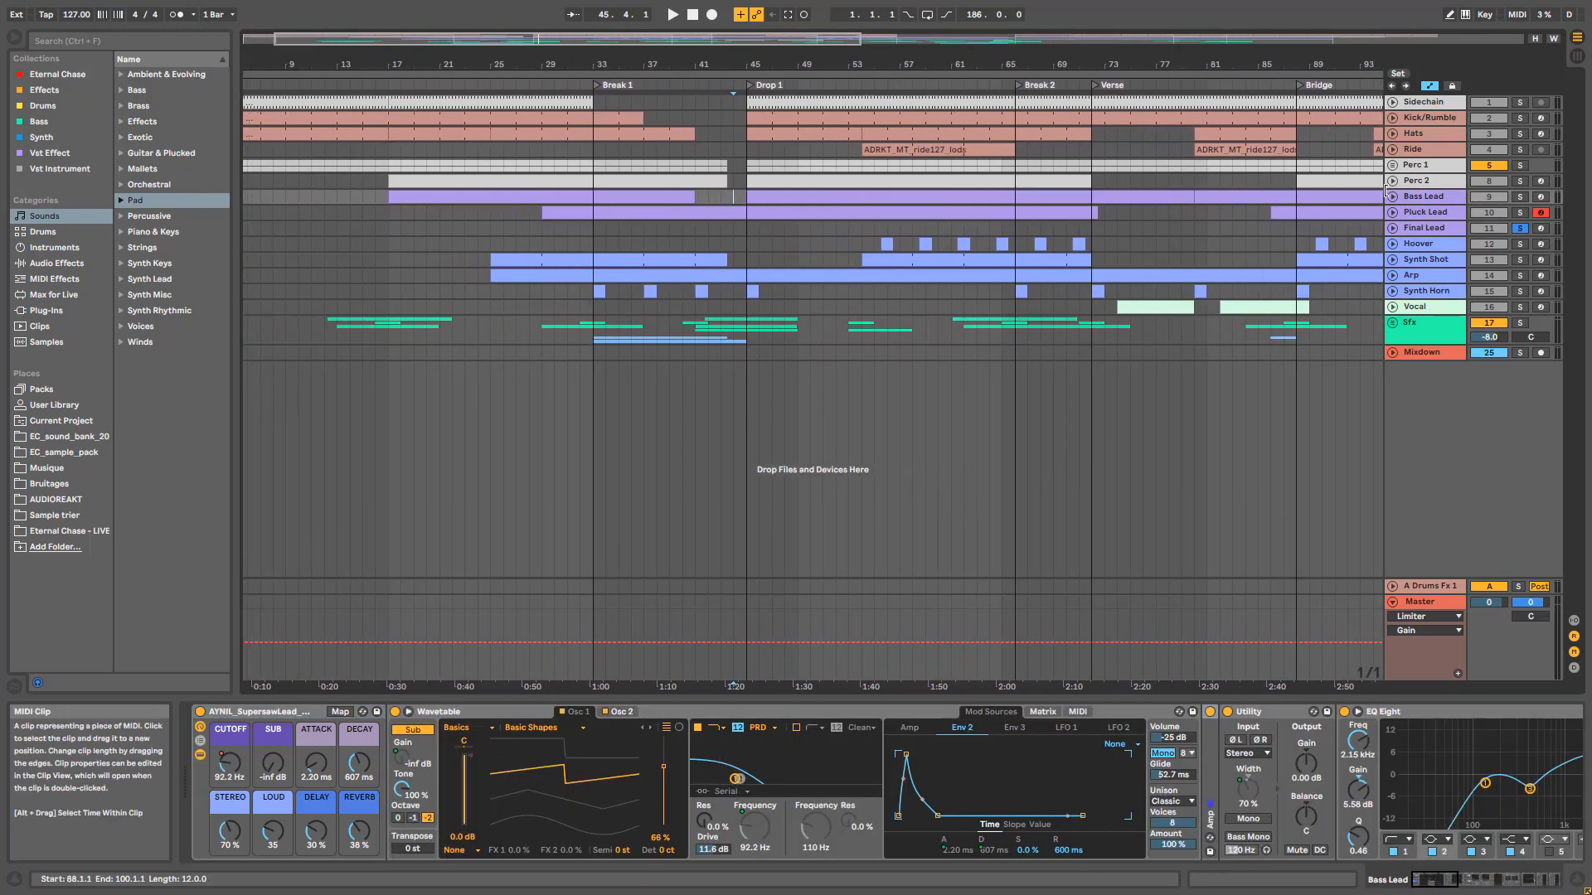
left_click(1393, 195)
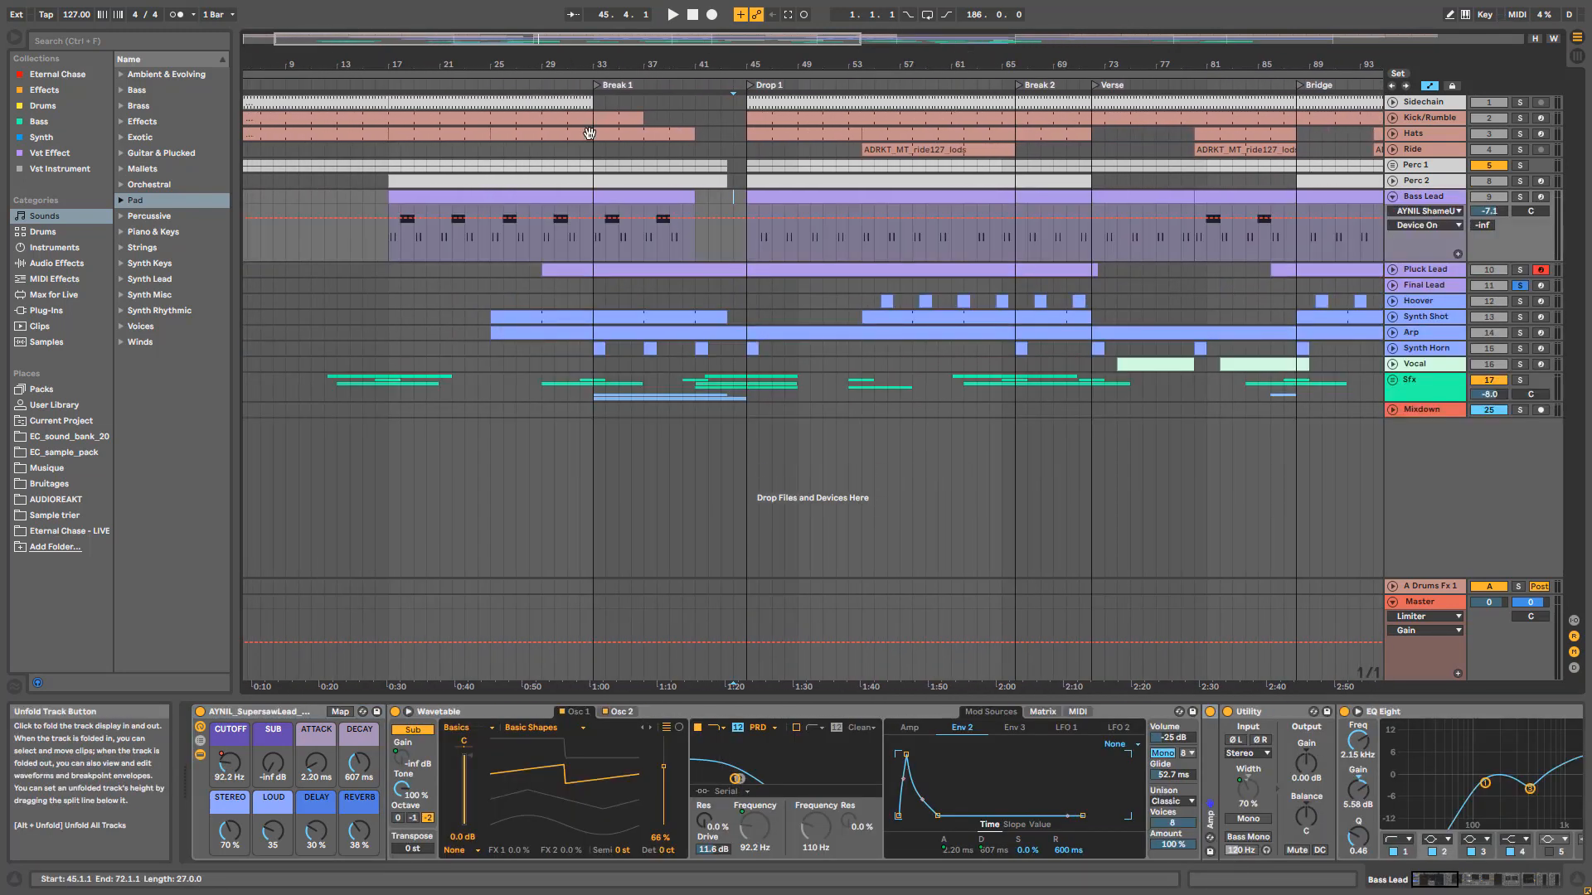
left_click(485, 200)
key("space")
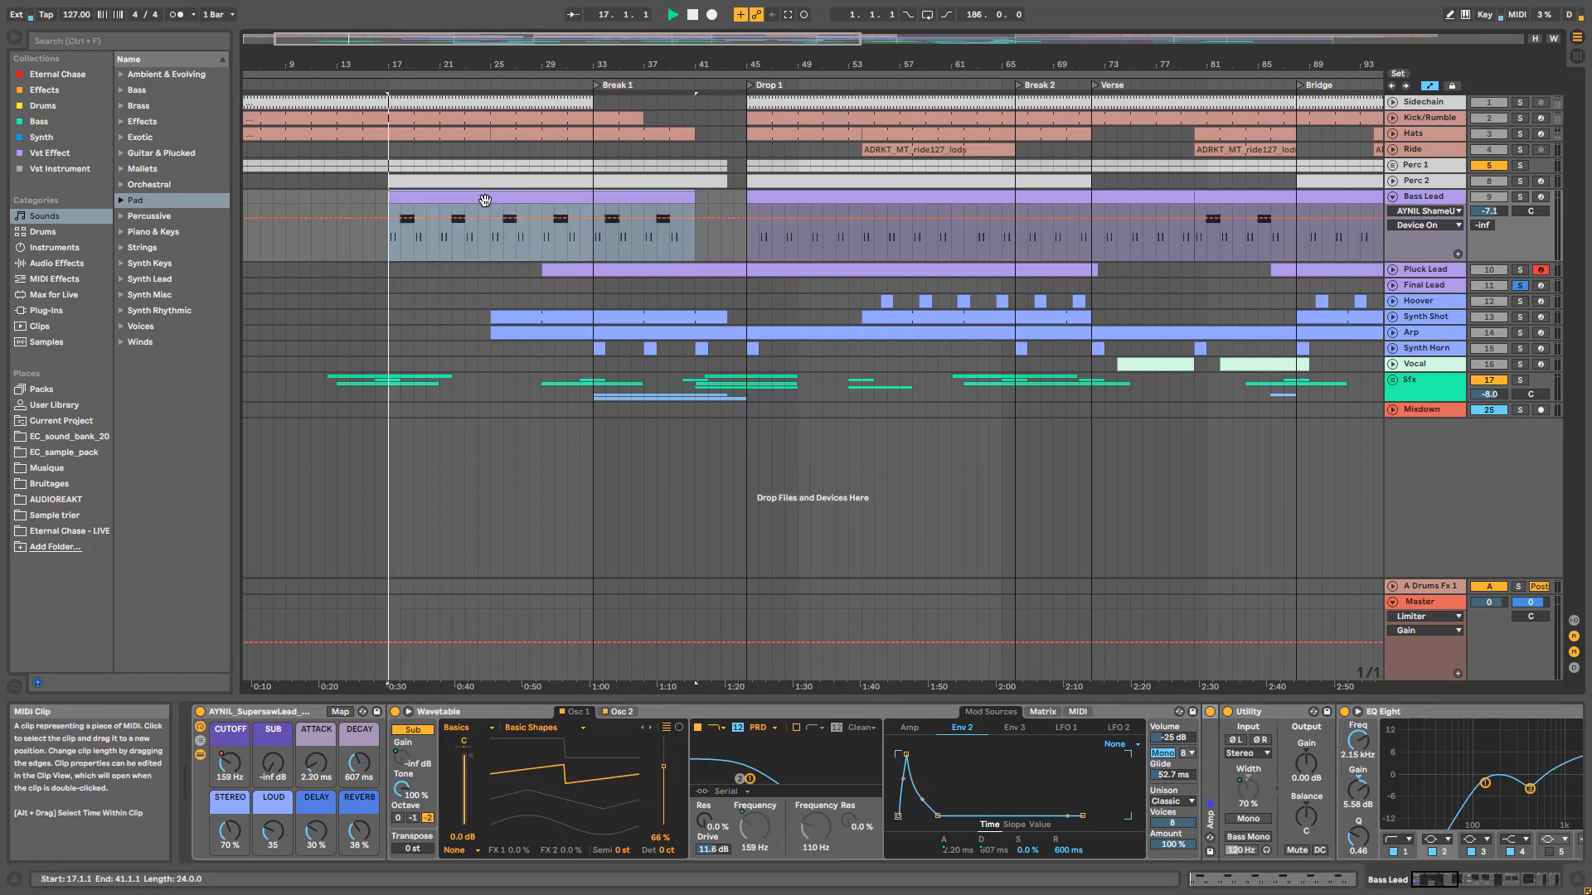
left_click(1520, 197)
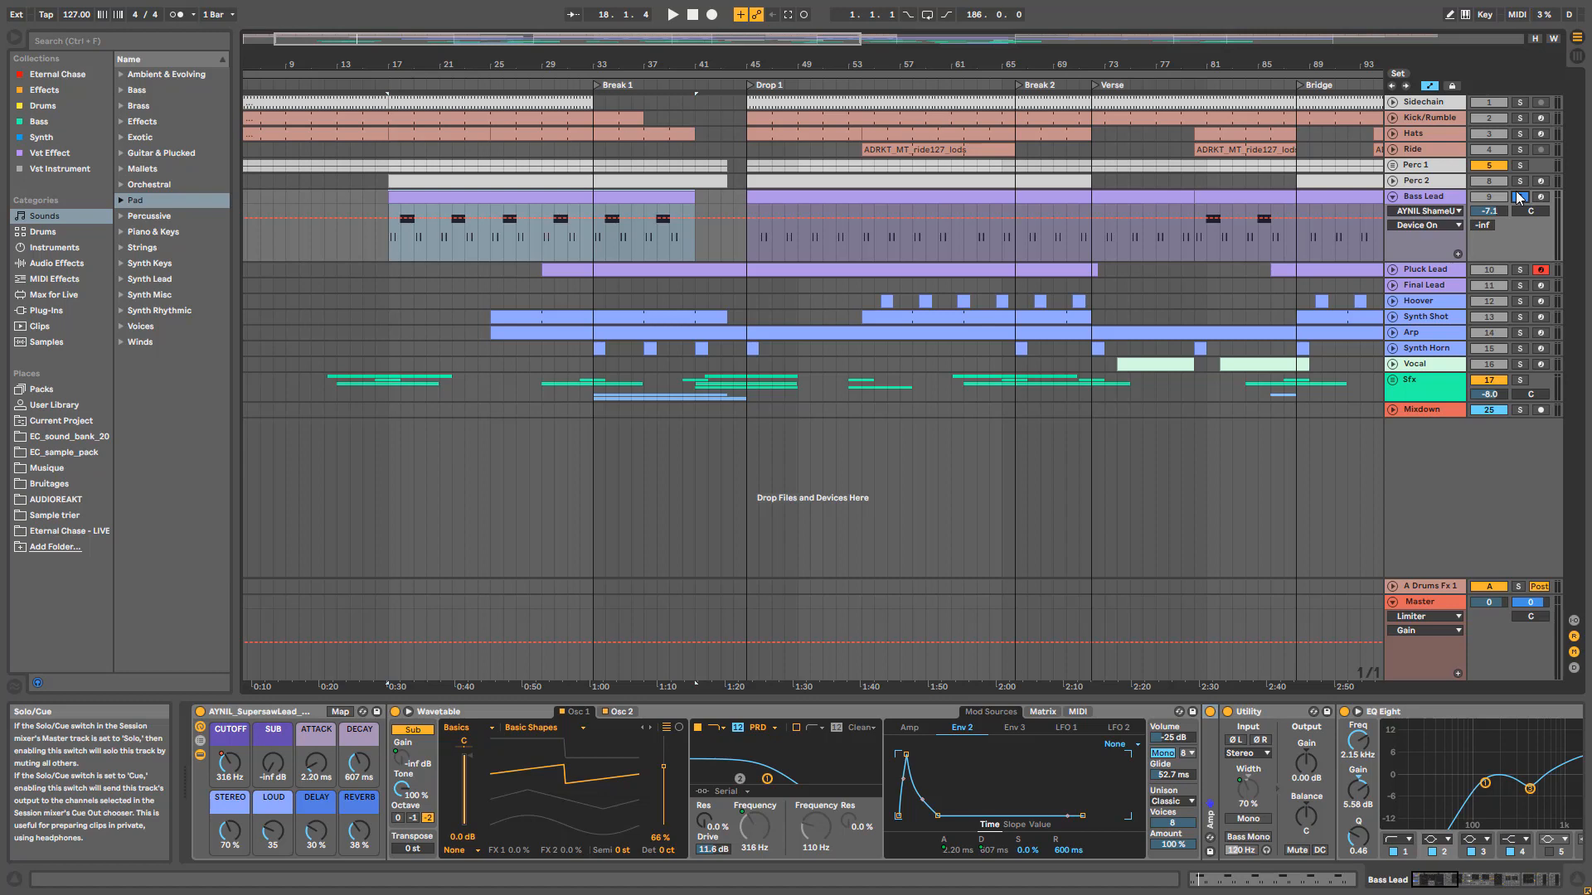
left_click(1518, 198)
Step: Open the Bass Lead clip's MIDI notes and play its opening bars from 17.1.1 in the full mix
key("plus")
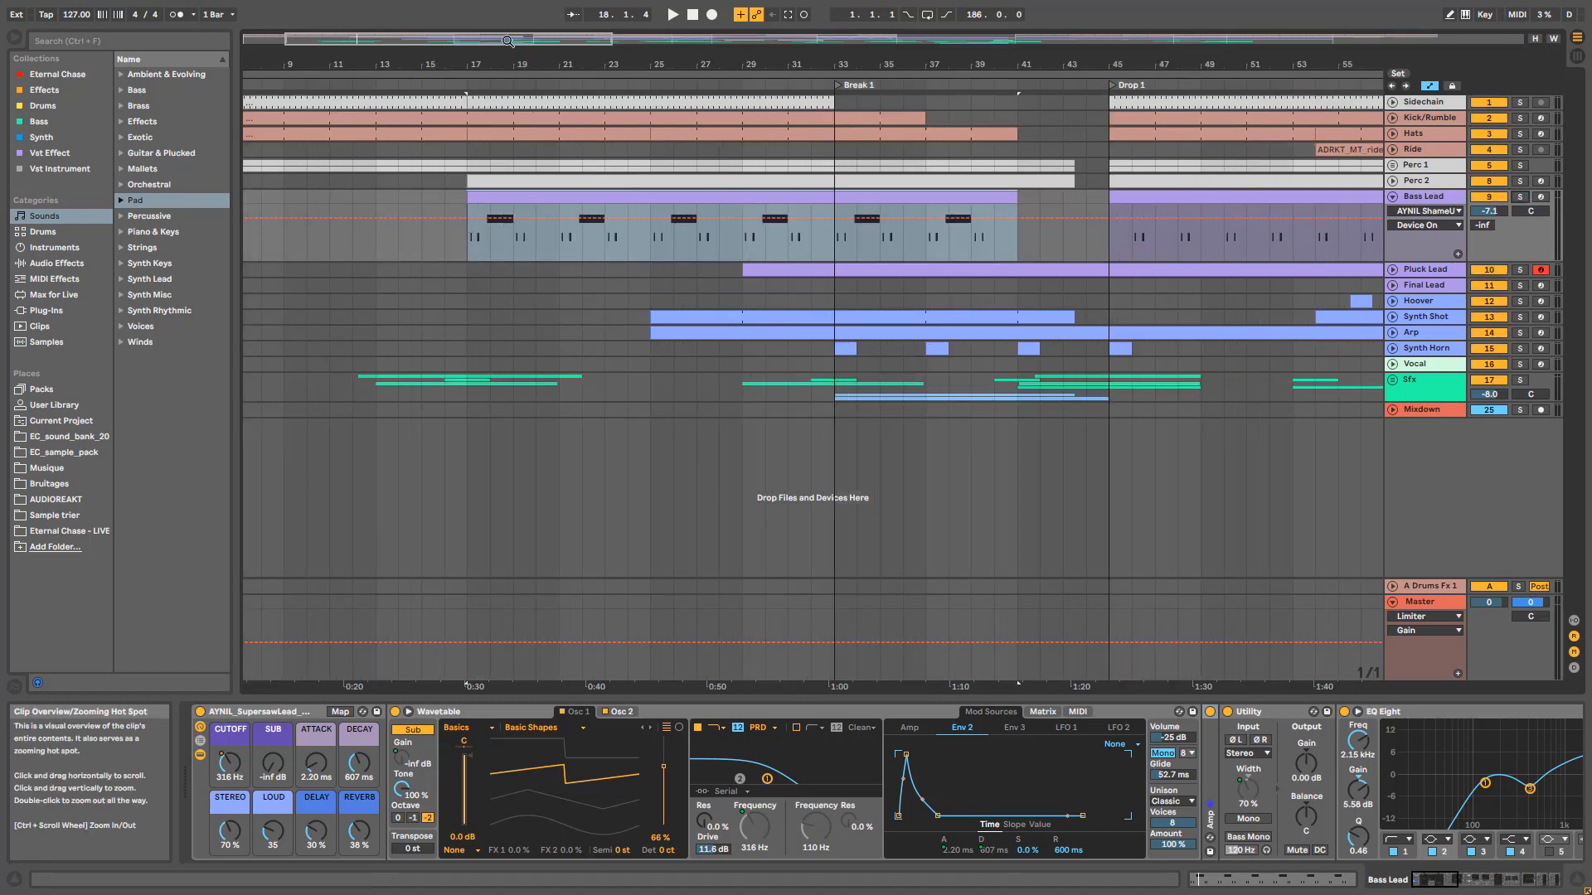
key("plus")
left_click_drag(390, 39, 381, 36)
double_click(386, 196)
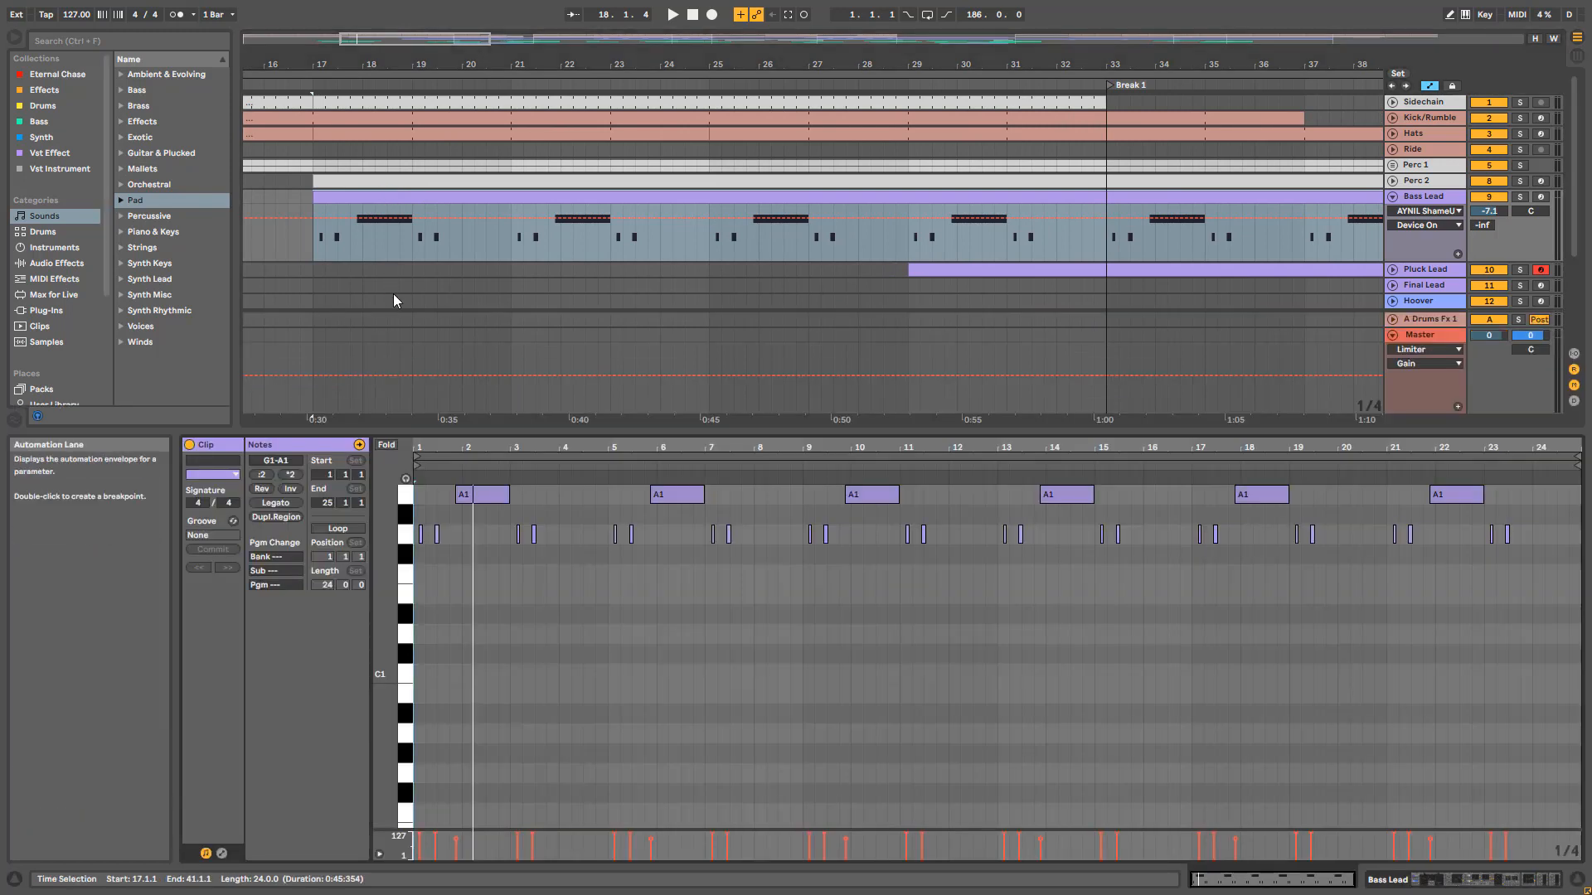
key("space")
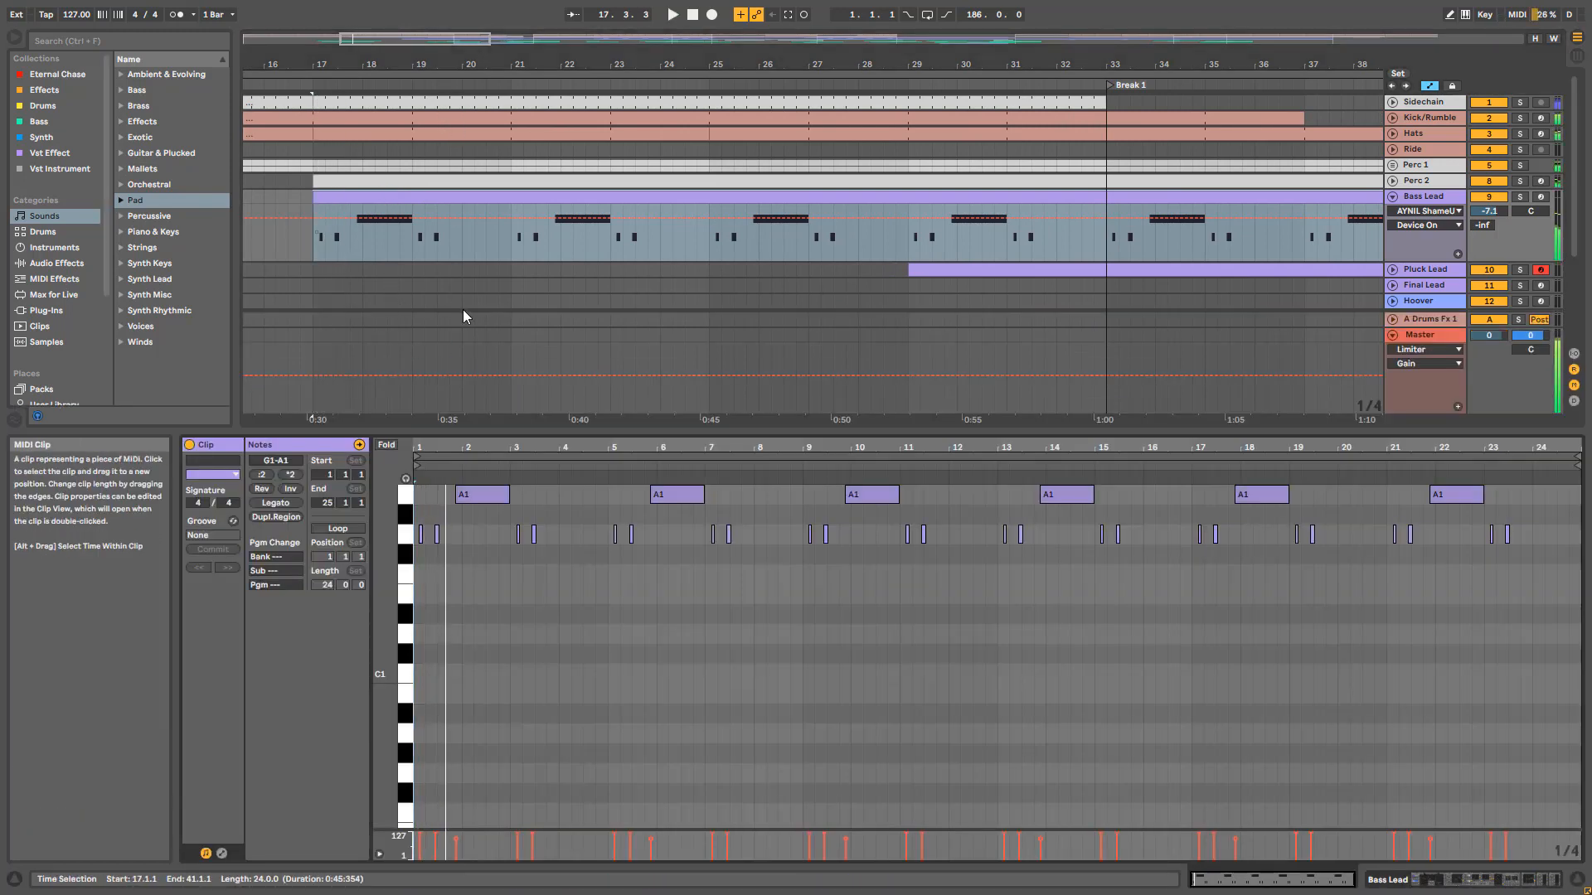
key("plus")
key("plus")
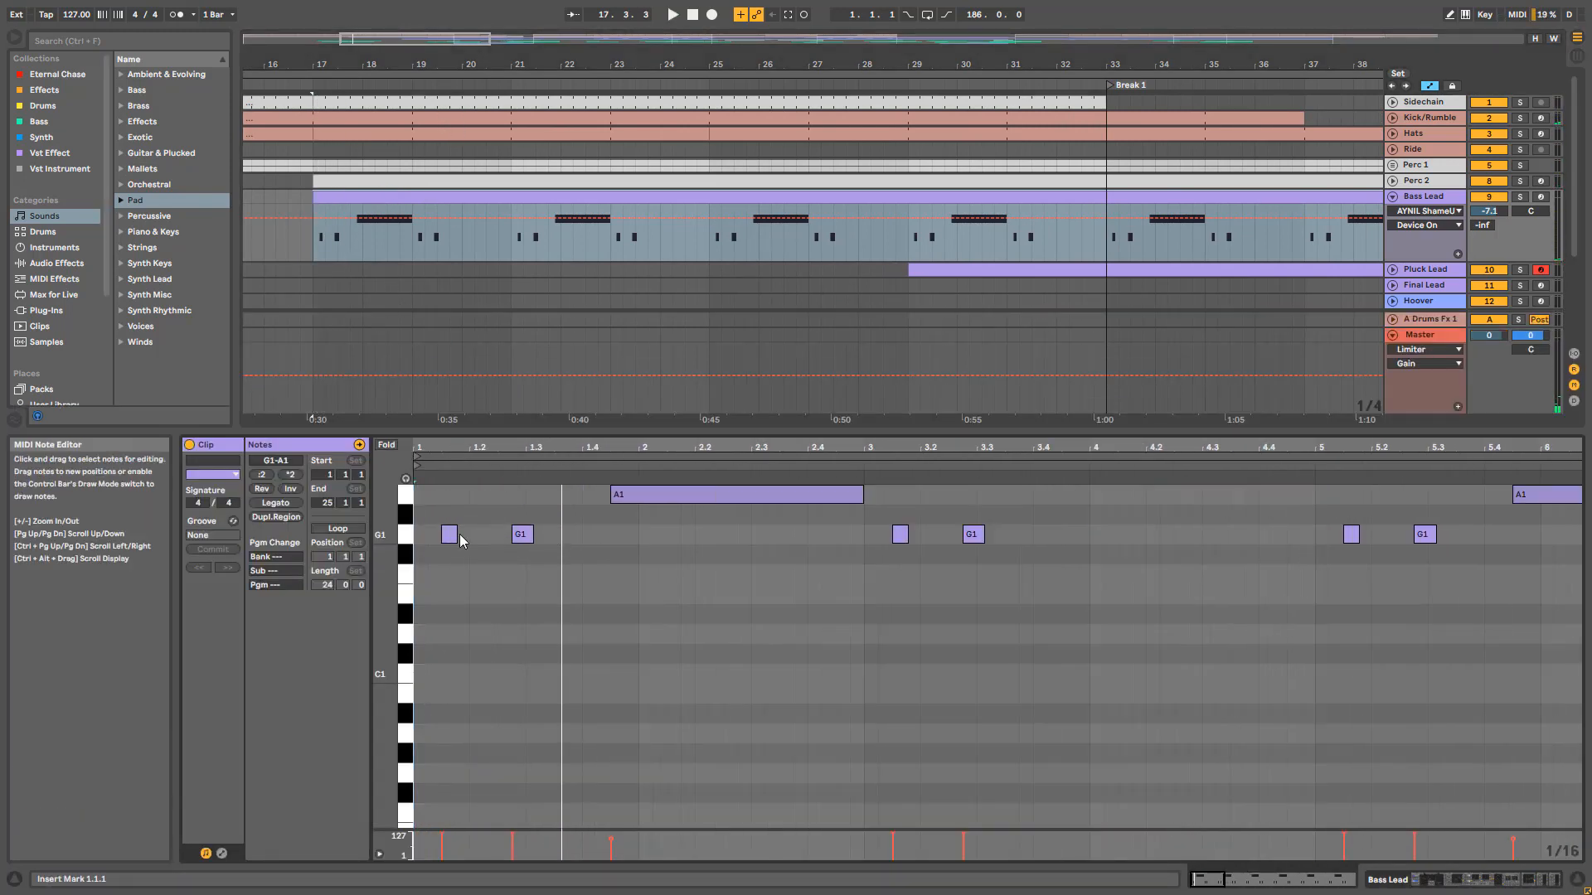
key("space")
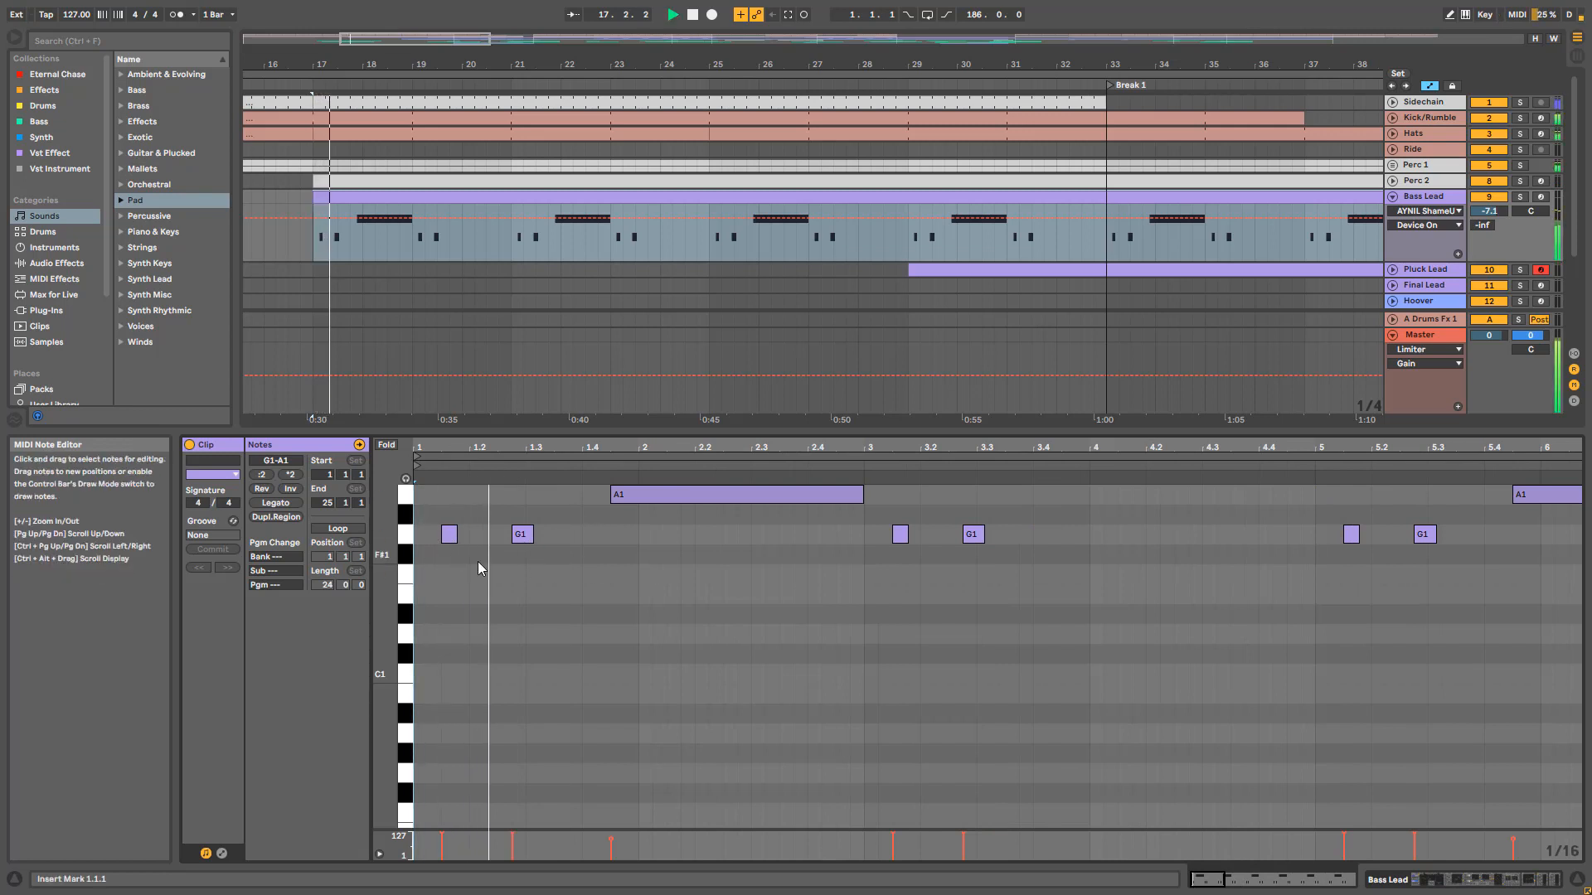
key("space")
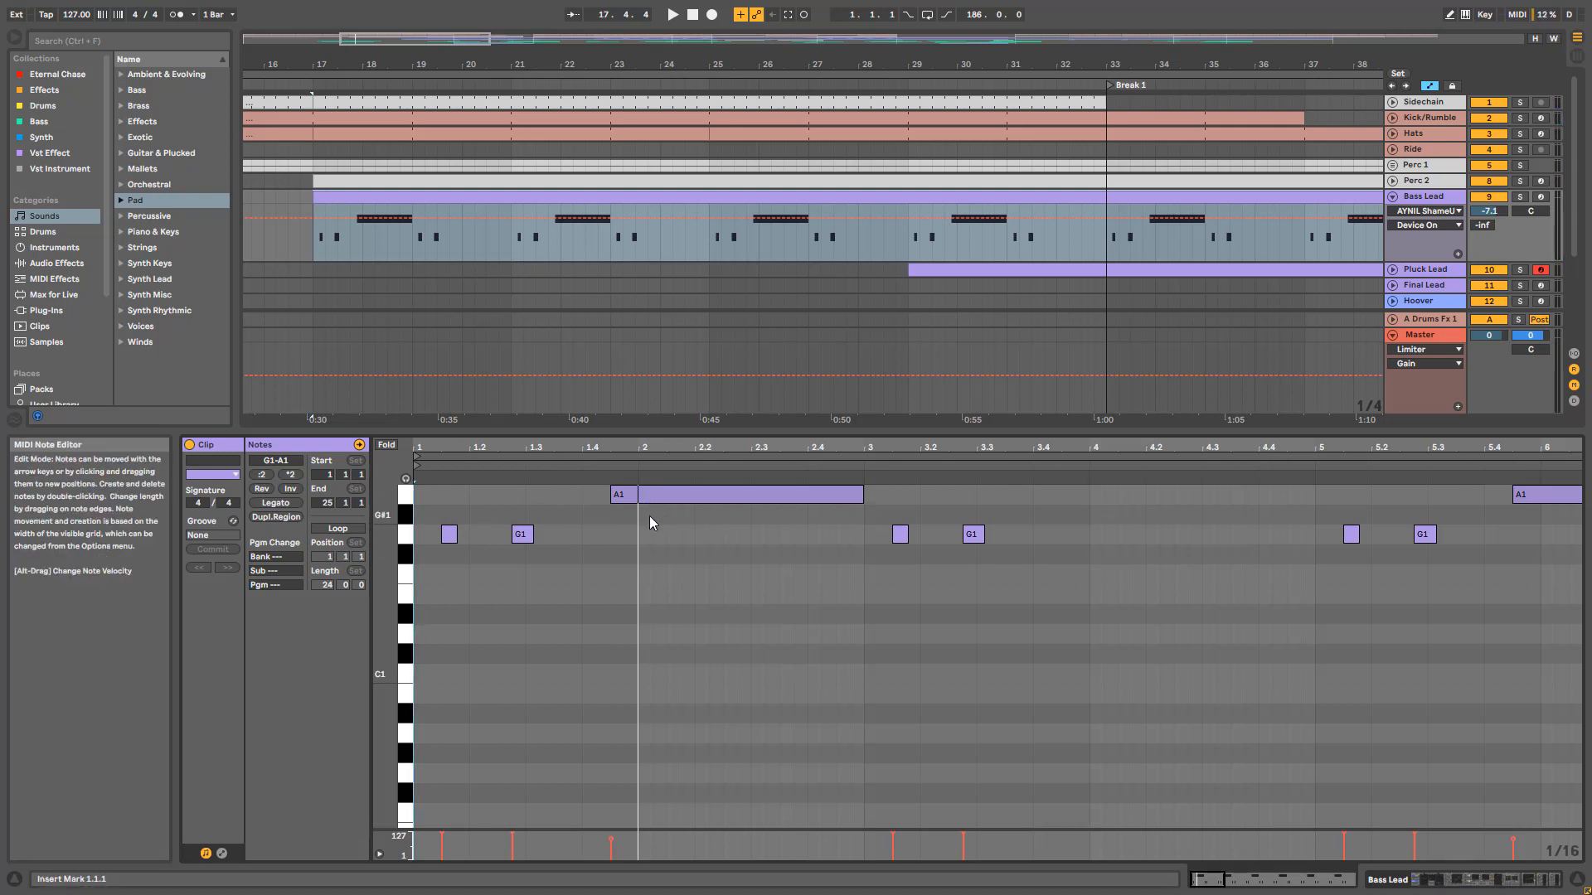
Step: Show the Bass Lead clip's envelopes and the track's CUTOFF automation, and play from 17.1.1 both soloed and in the full mix
left_click(221, 853)
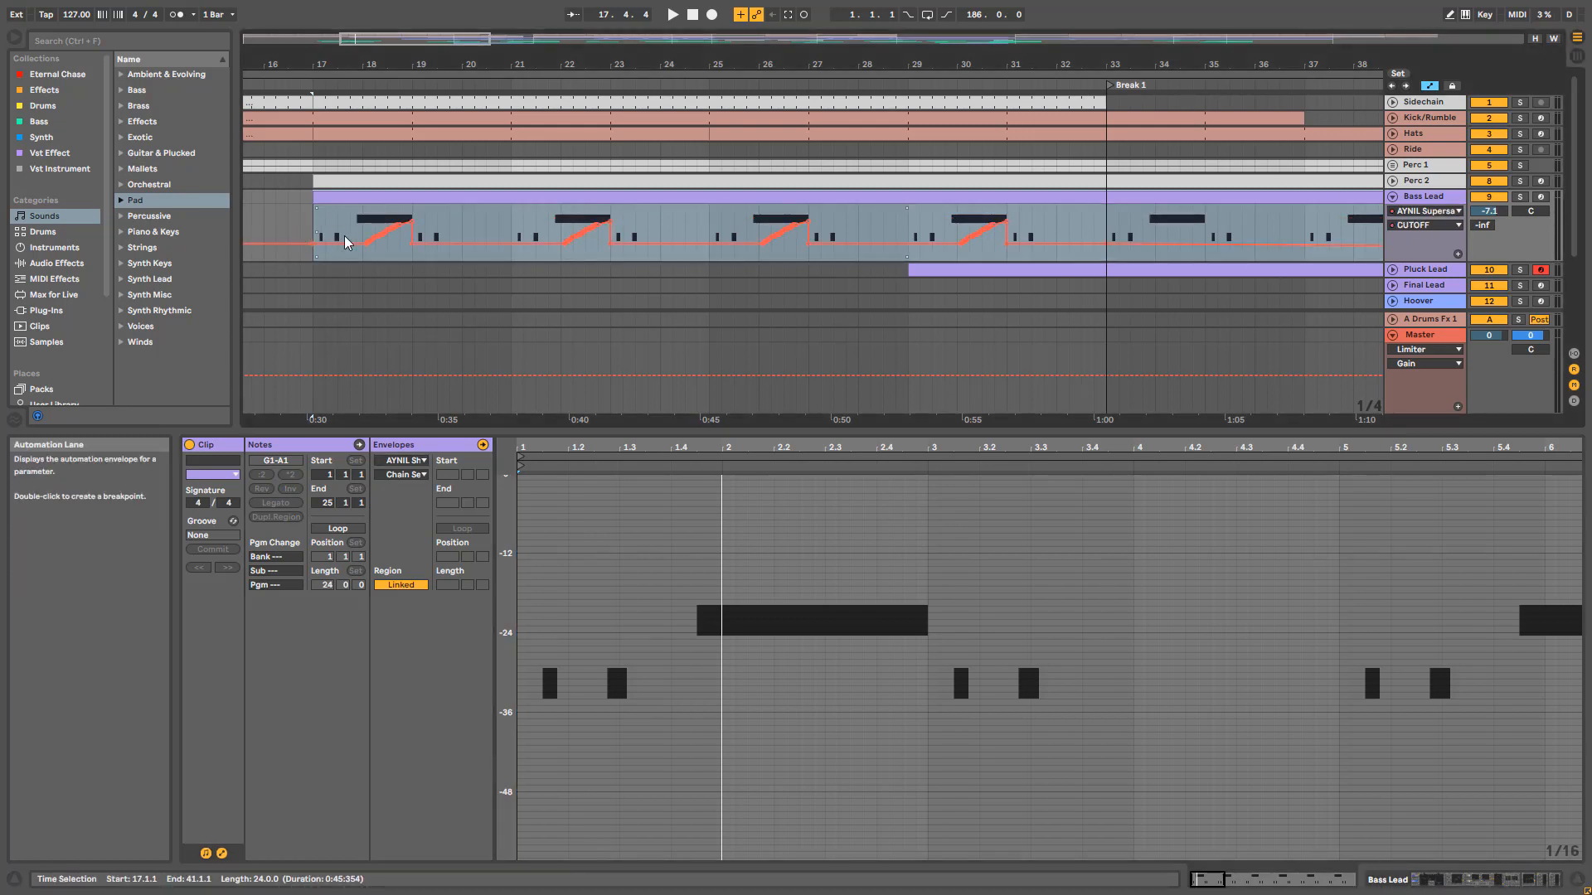
key("space")
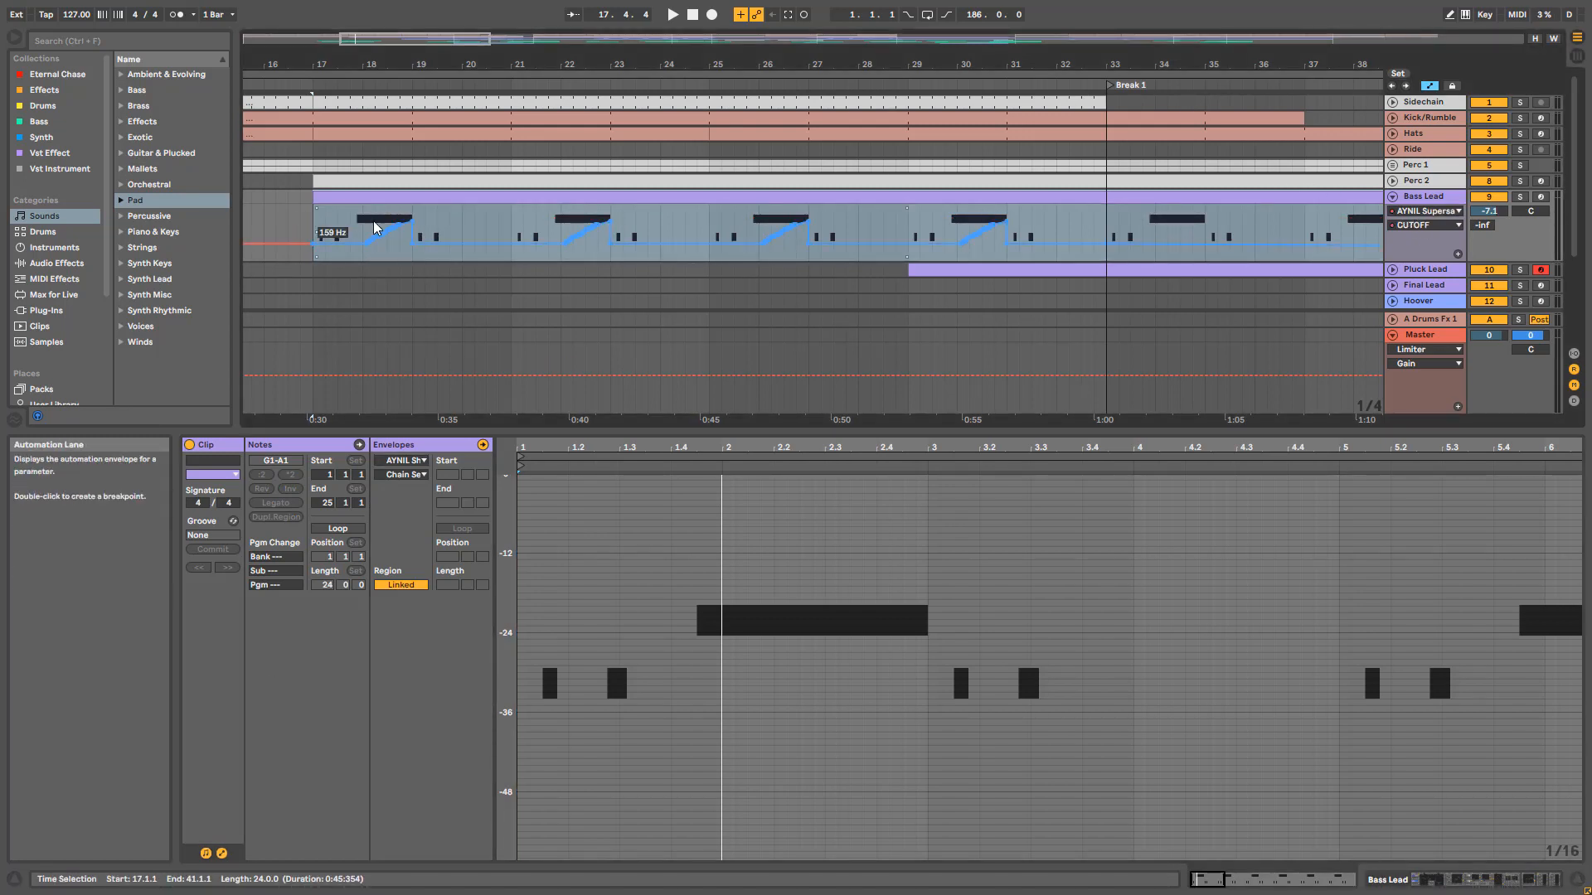
left_click(1518, 197)
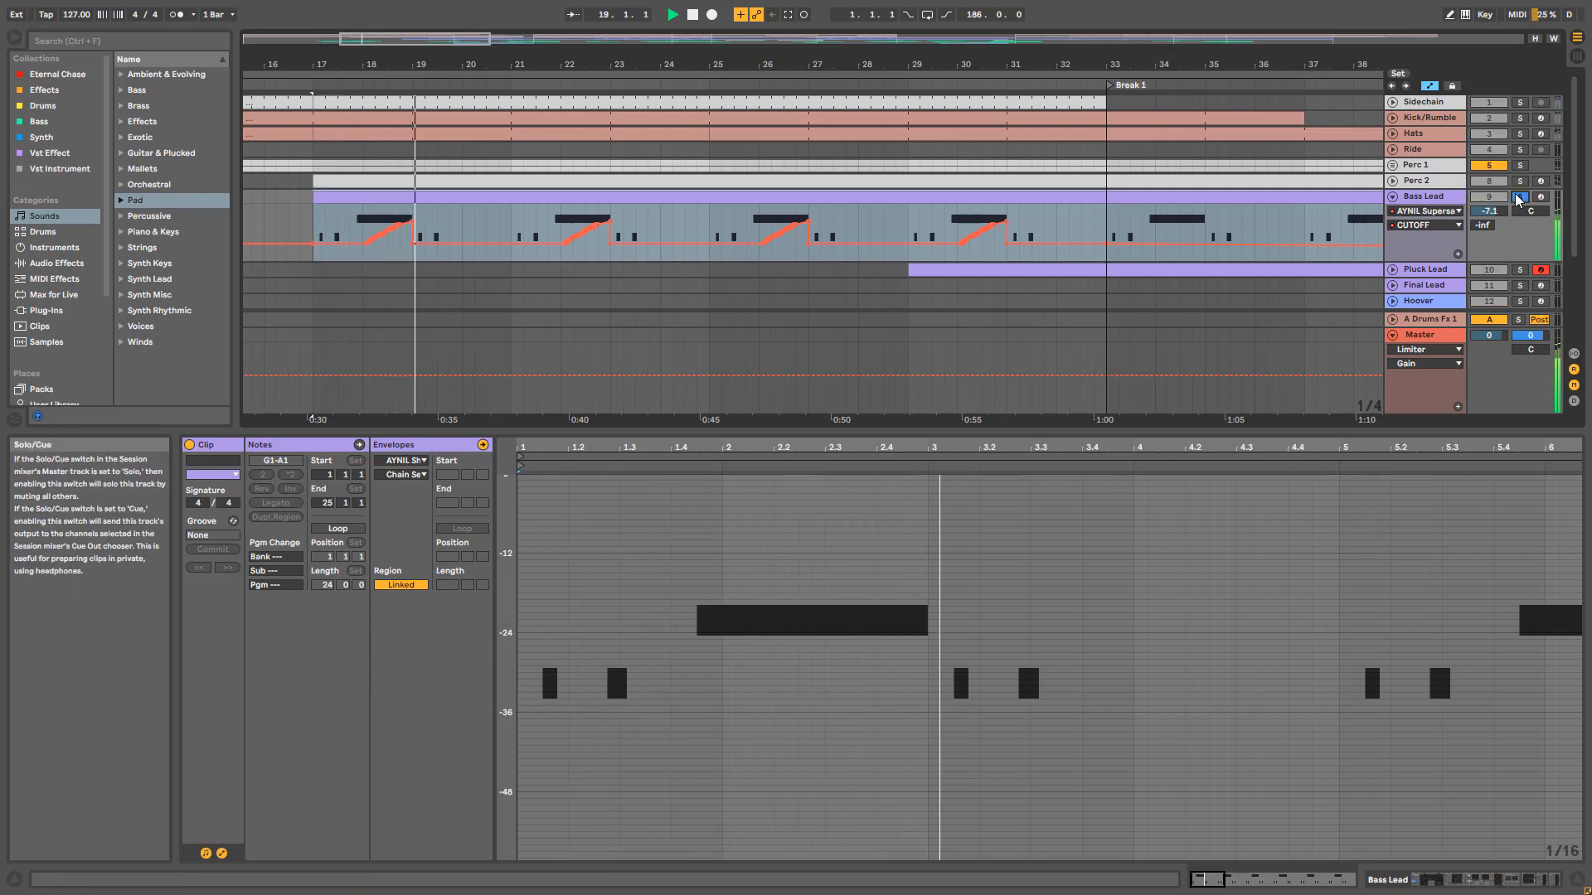
left_click(1518, 197)
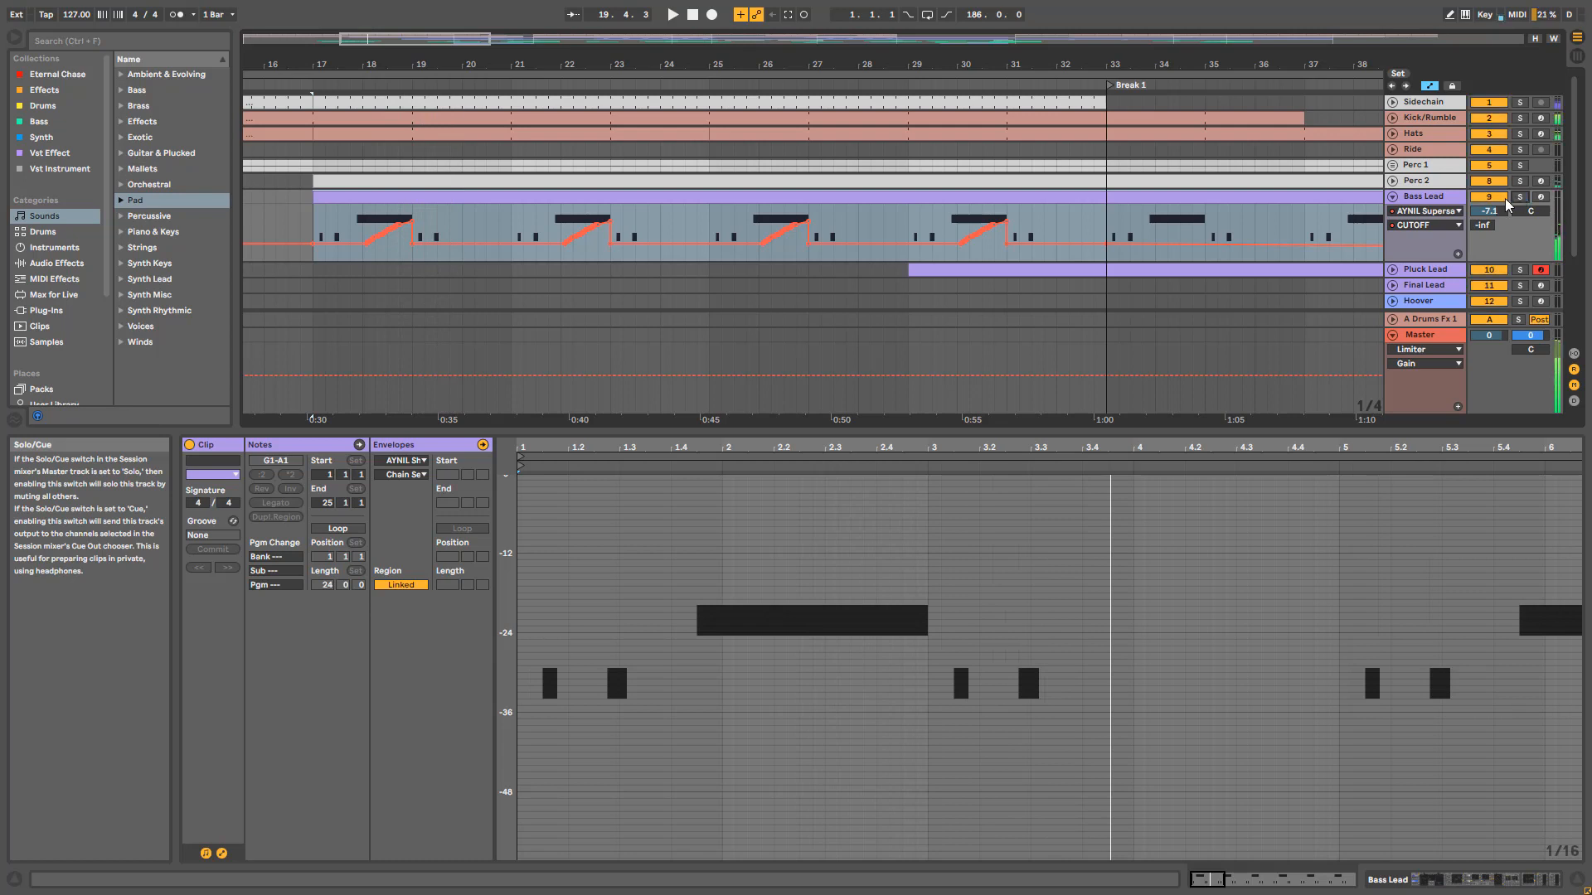
key("space")
key("space")
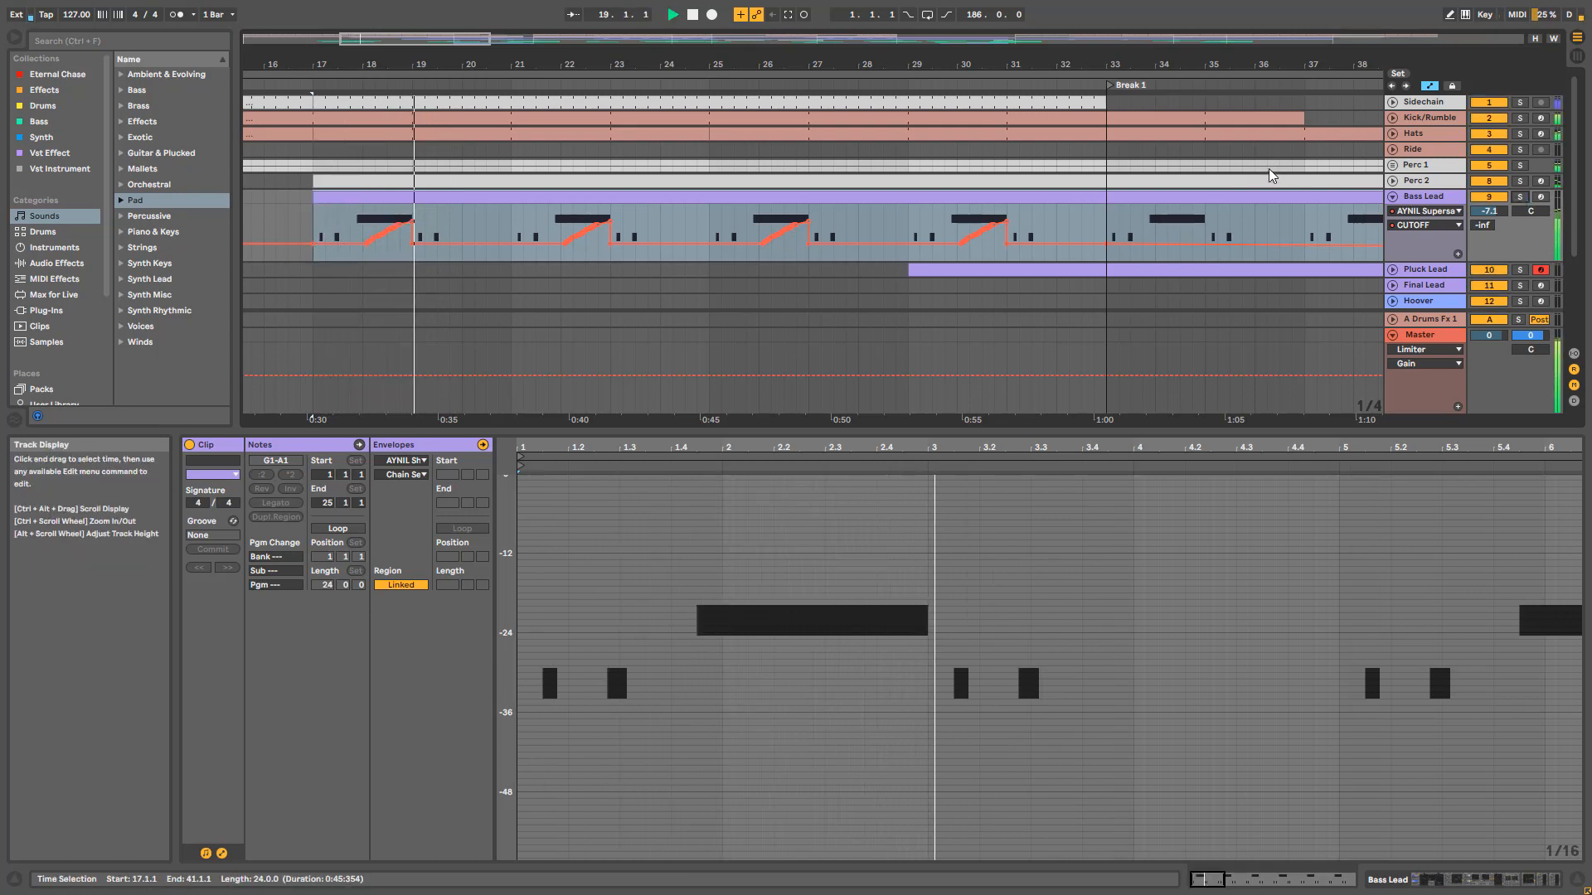
Step: Show Bass Lead's CUTOFF automation from Intro 2 to Final Drop, stop playback, and fold the track
left_click(1423, 196)
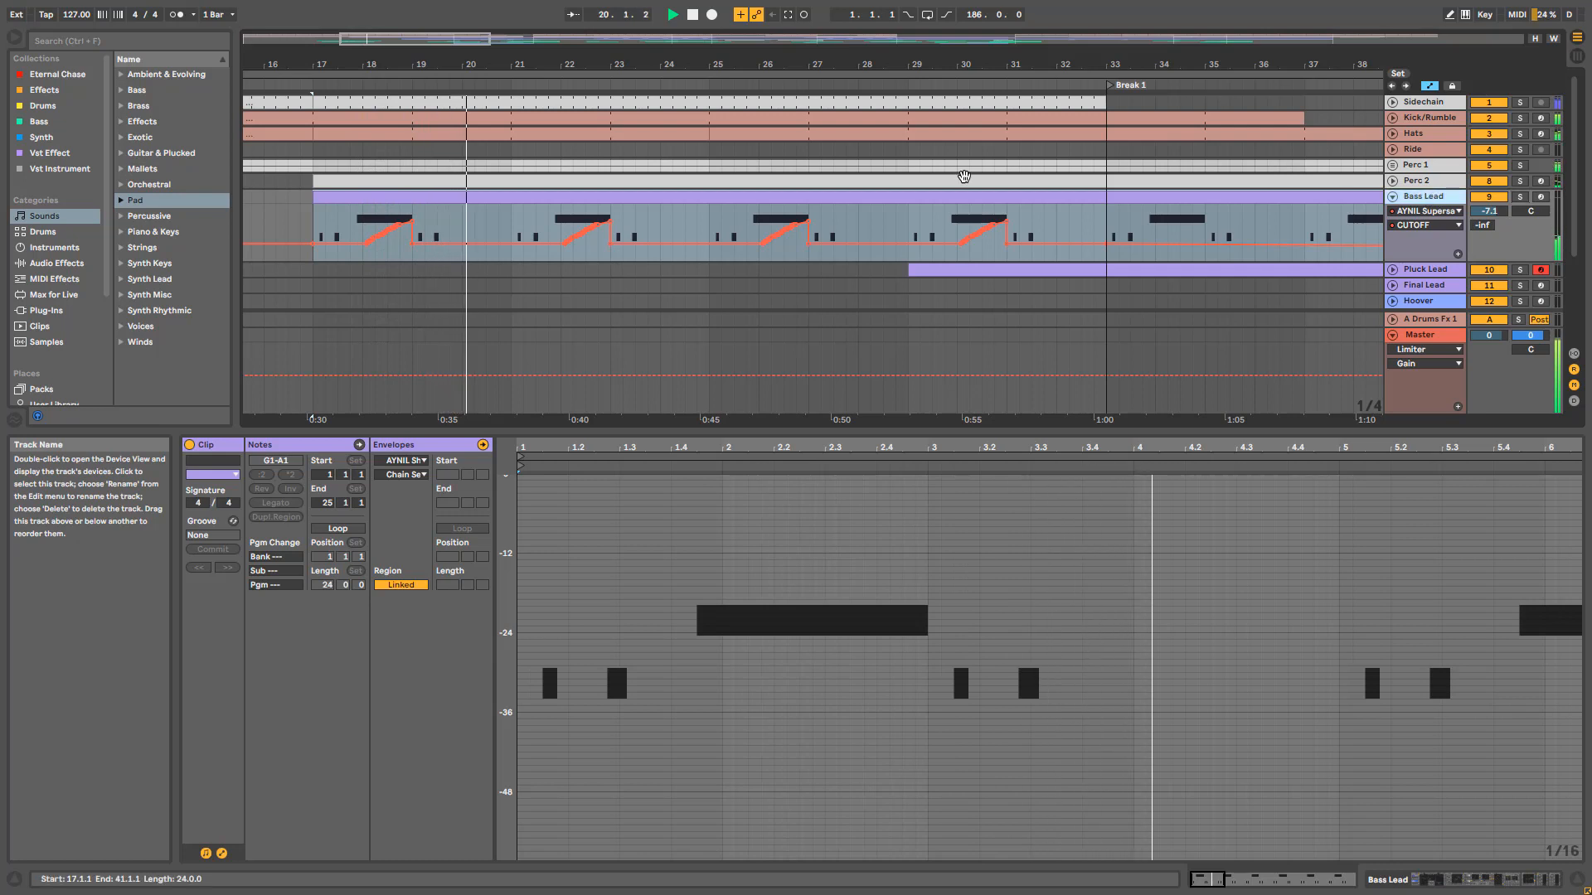
left_click_drag(424, 59, 524, 35)
left_click_drag(891, 61, 704, 30)
key("space")
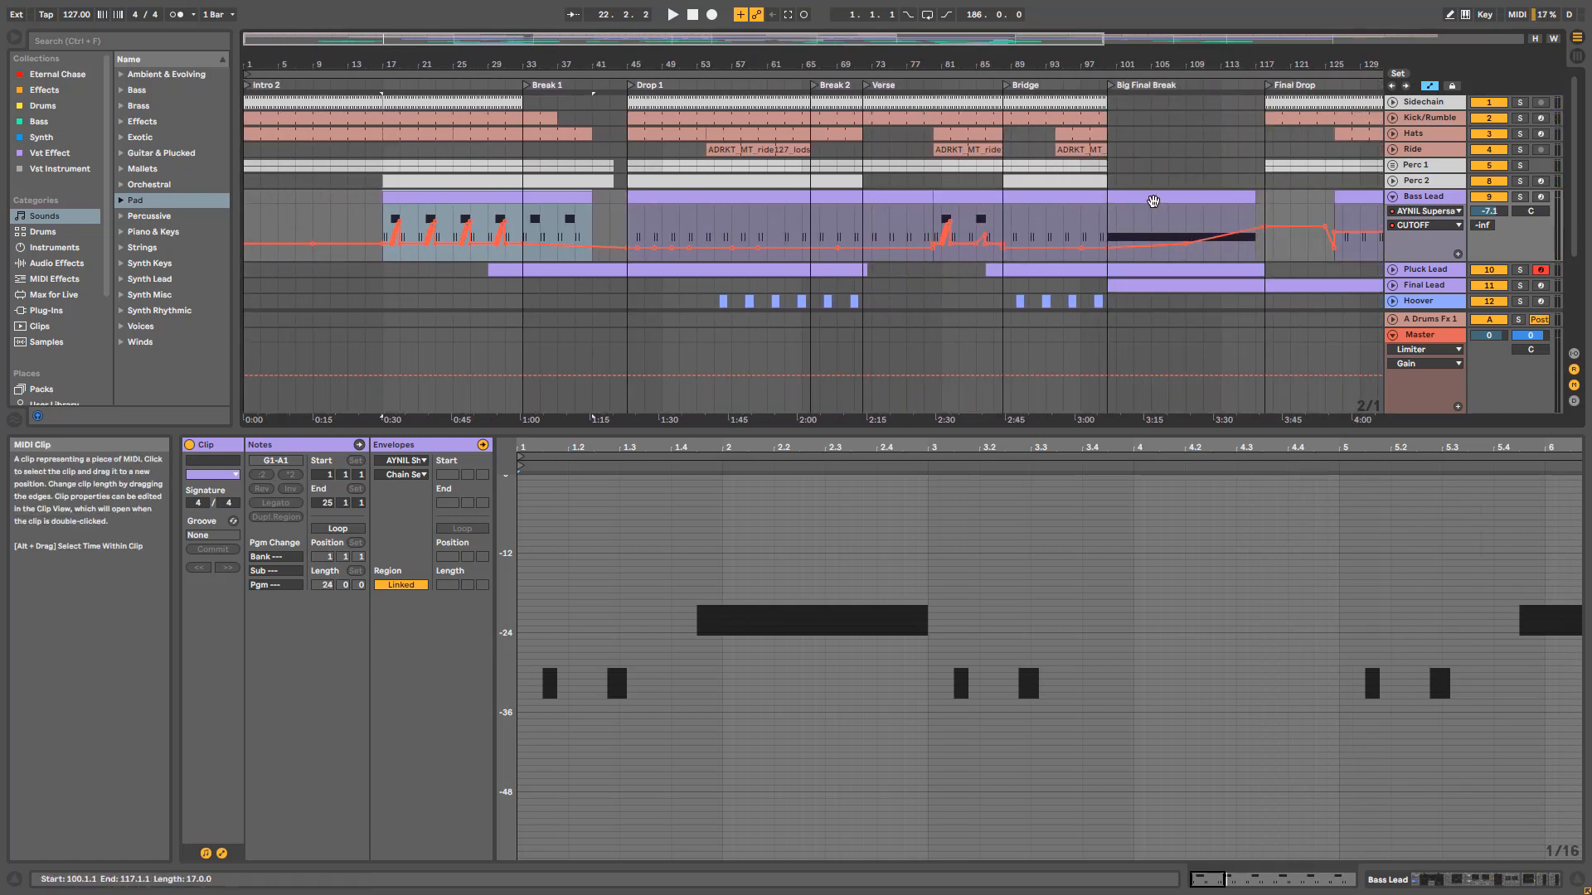
left_click(1393, 204)
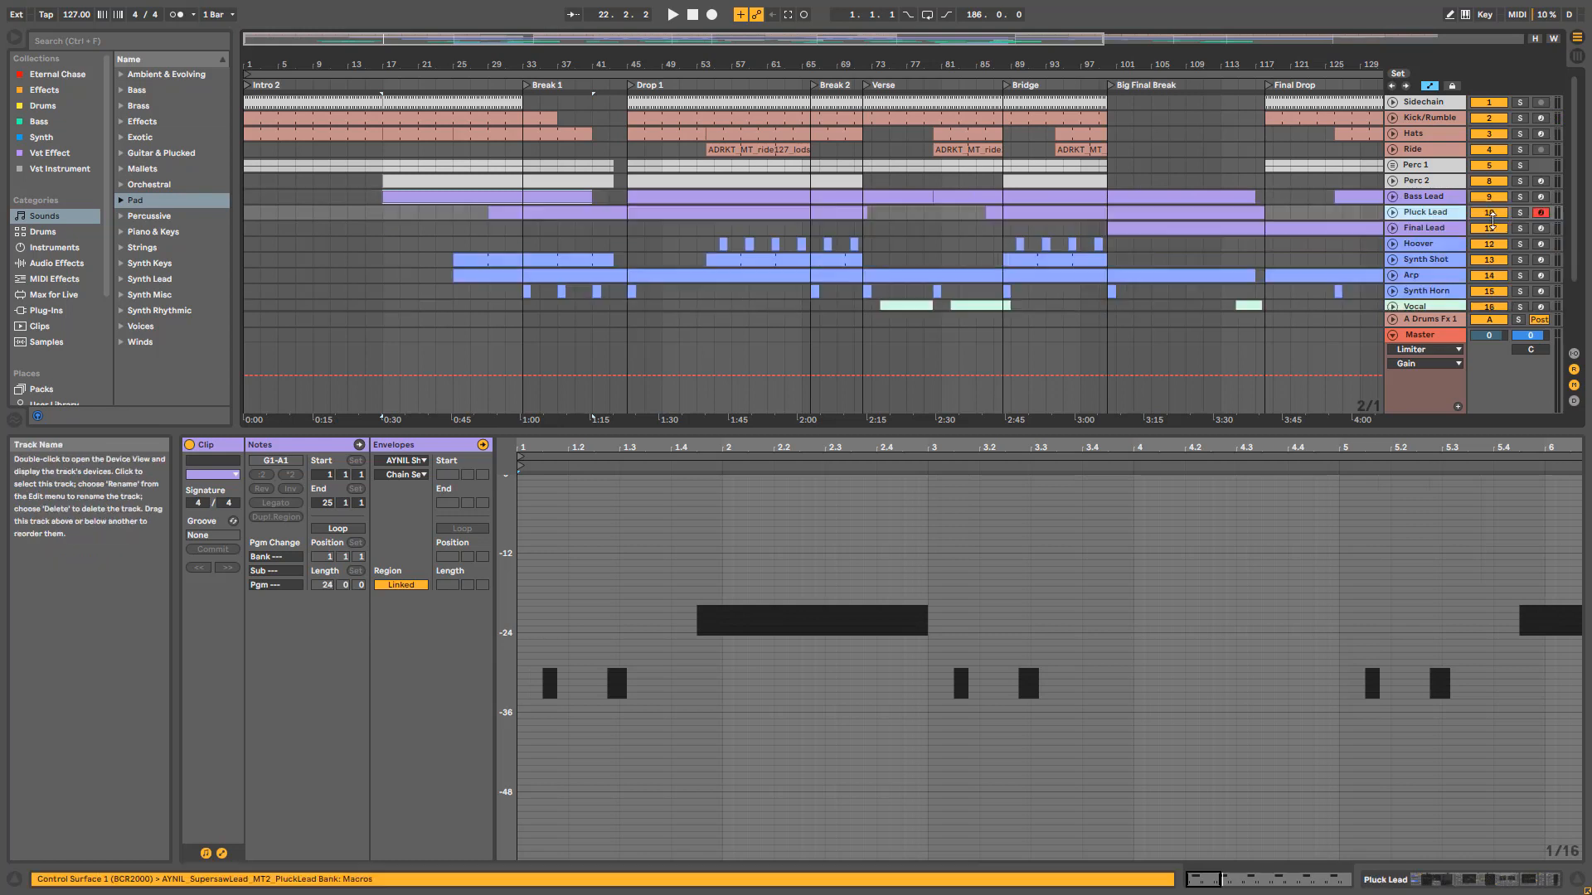
Step: Solo and unfold the Pluck Lead track, and show its EQ Eight, Utility and Compressor with the rack's inner devices hidden
left_click(1392, 212)
double_click(1436, 211)
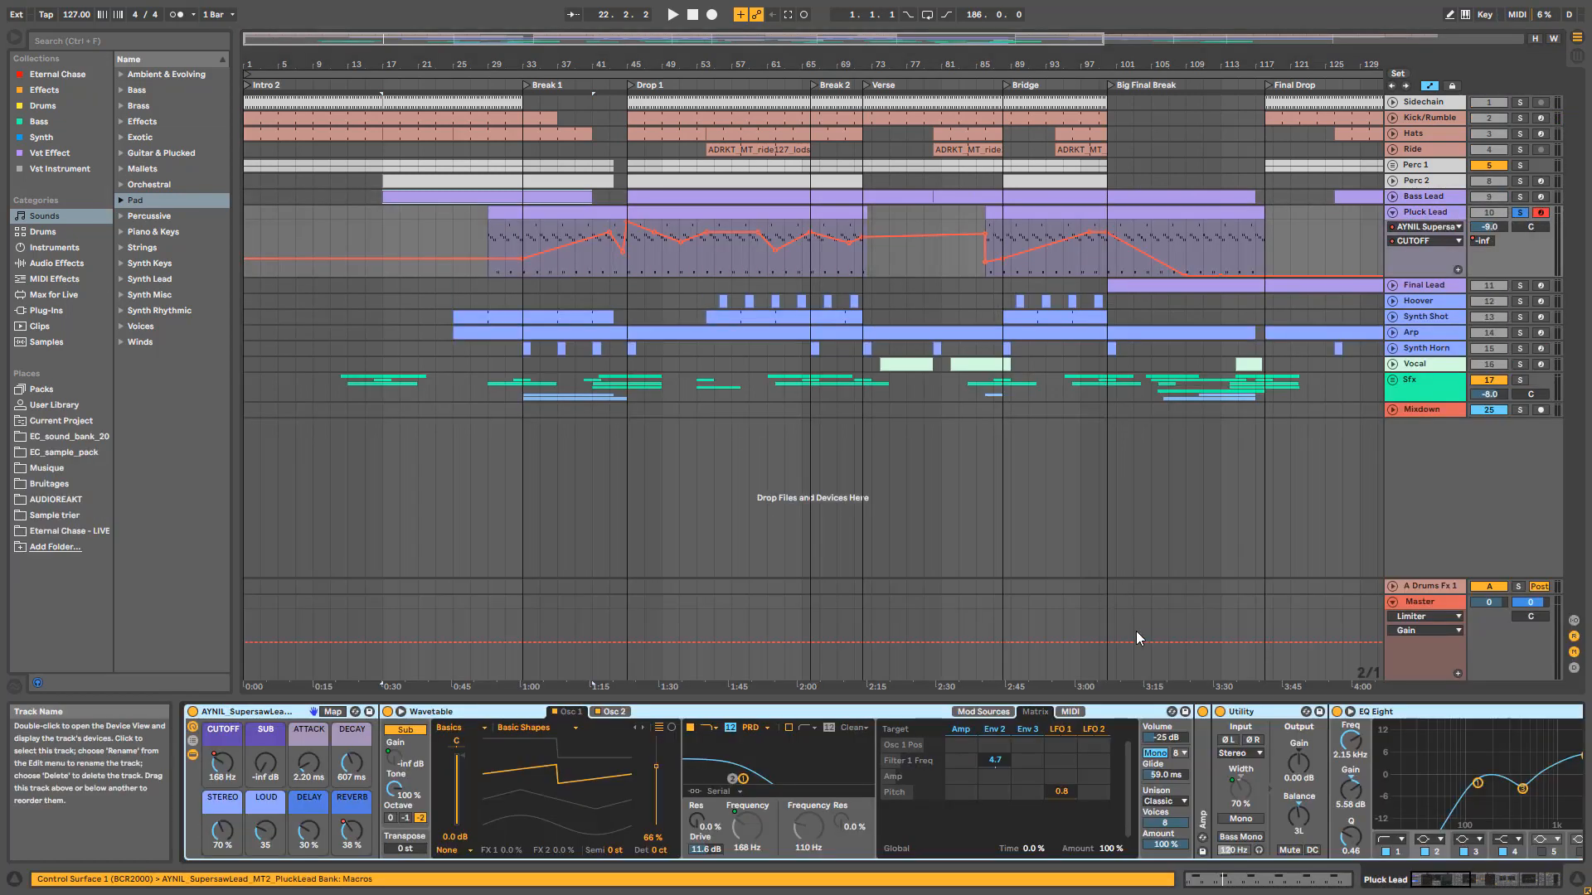
left_click(193, 754)
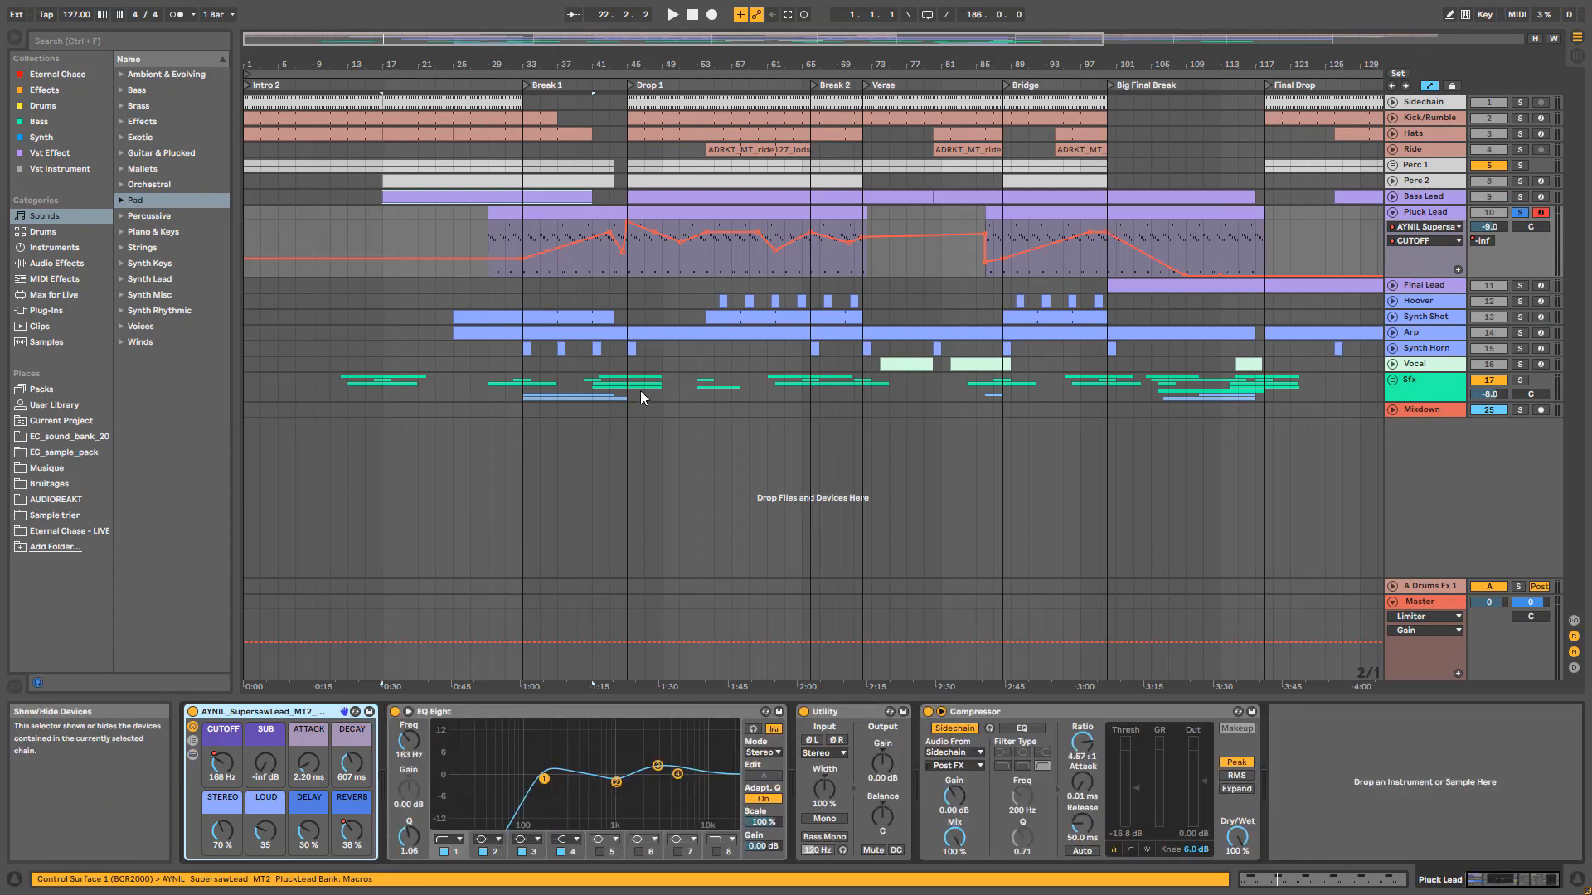
Step: Open the first Pluck Lead clip, hide its envelopes, fold the piano roll to used notes, and play it soloed from 29.1.1
double_click(573, 270)
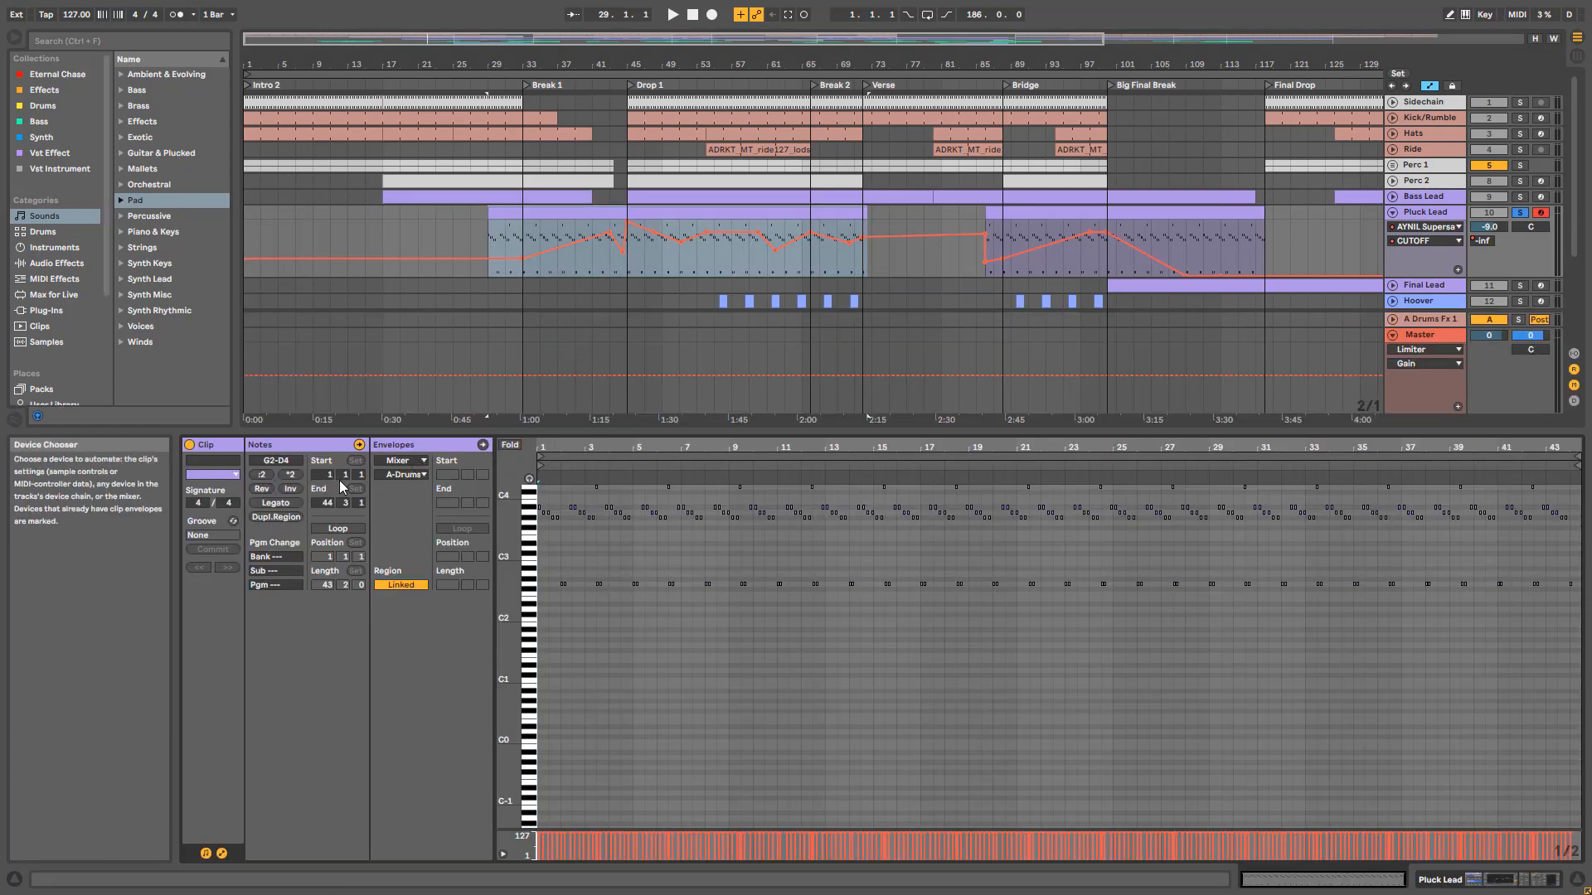
left_click(222, 853)
left_click(385, 445)
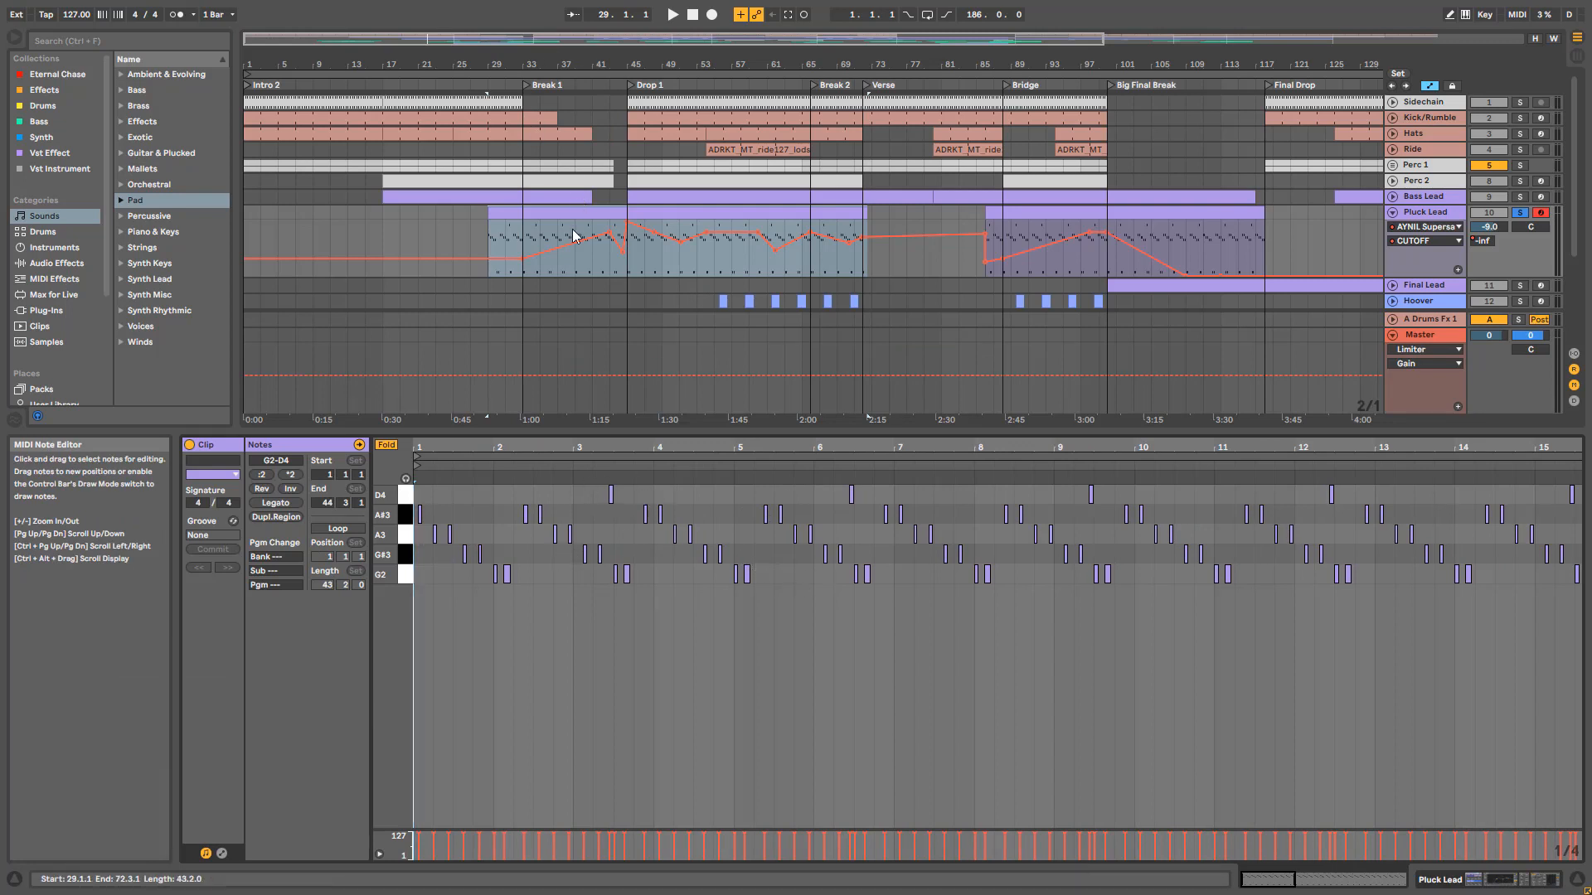
key("space")
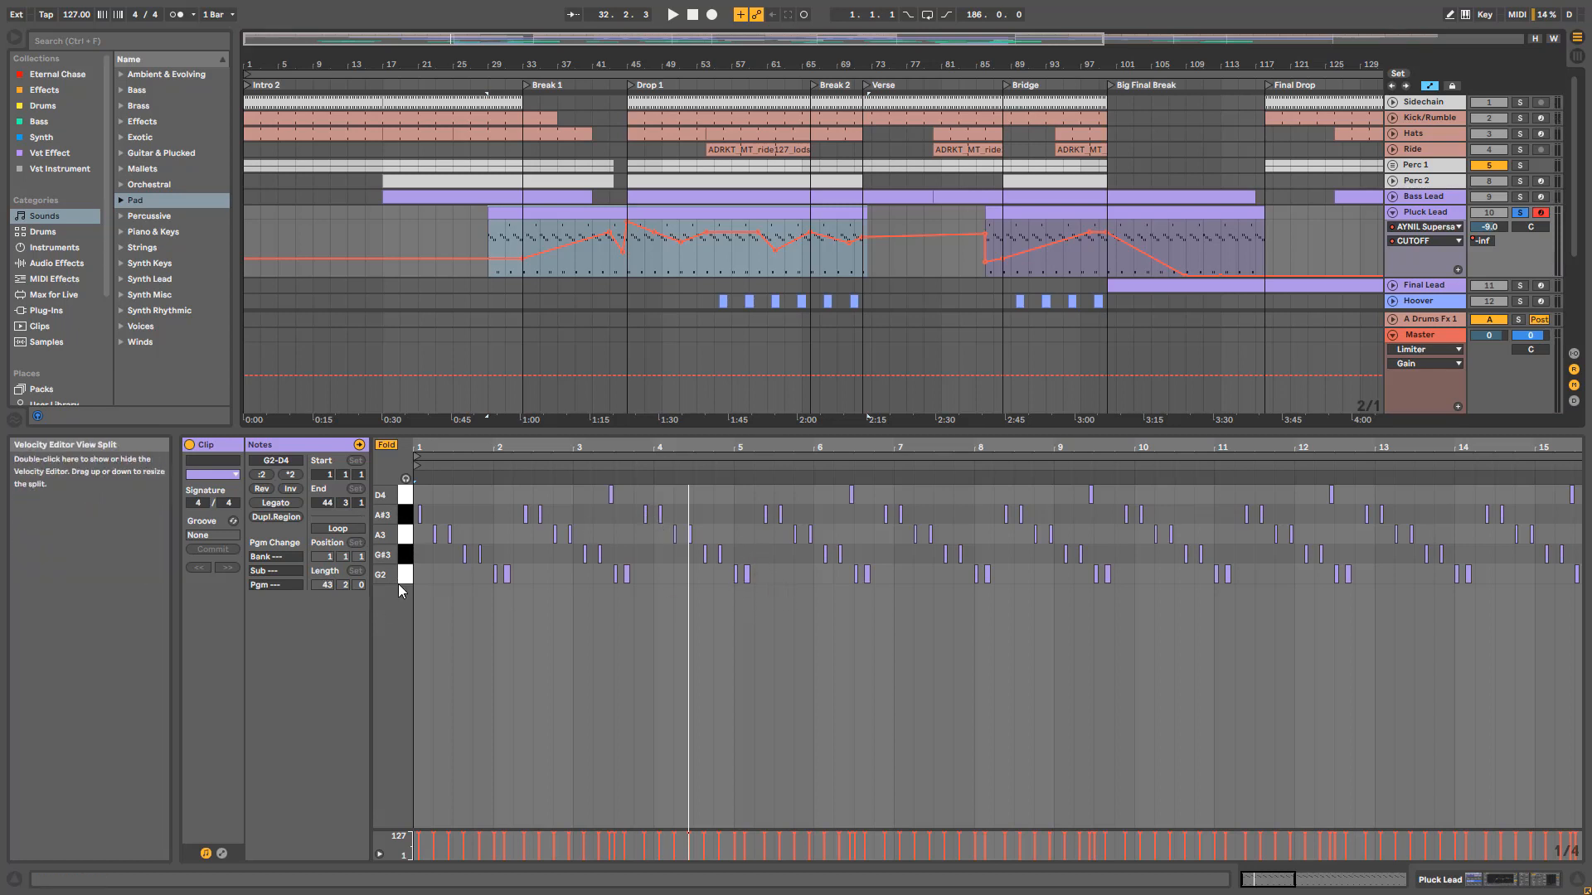
Step: Unfold the piano roll to show the Pluck Lead notes from G2 to D4 on the full keyboard, and replay the opening bars
key("f")
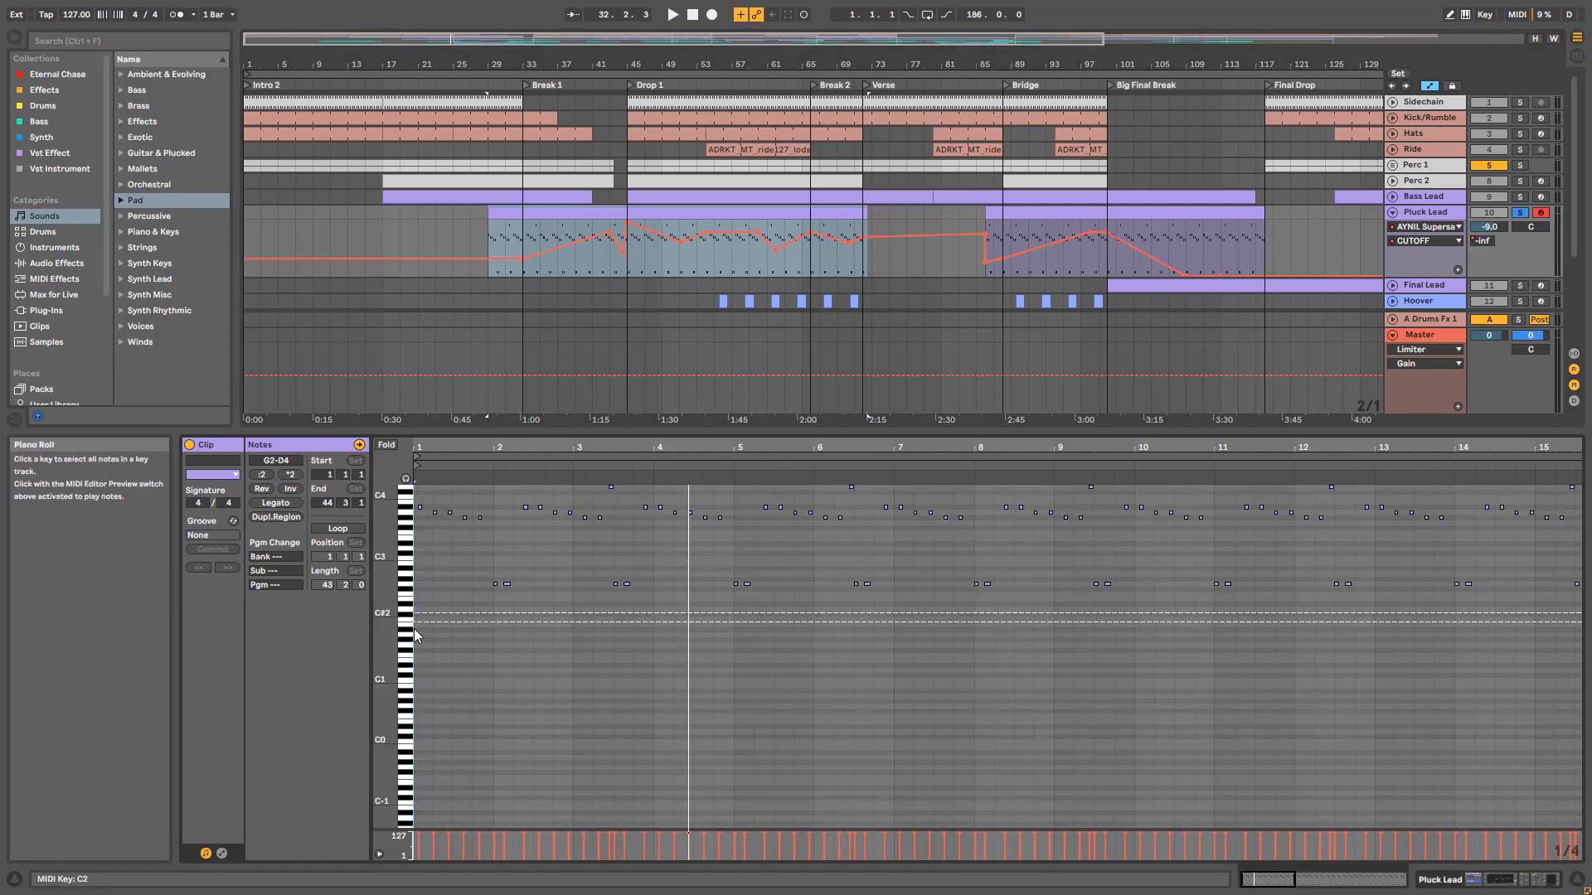
left_click_drag(388, 615, 410, 715)
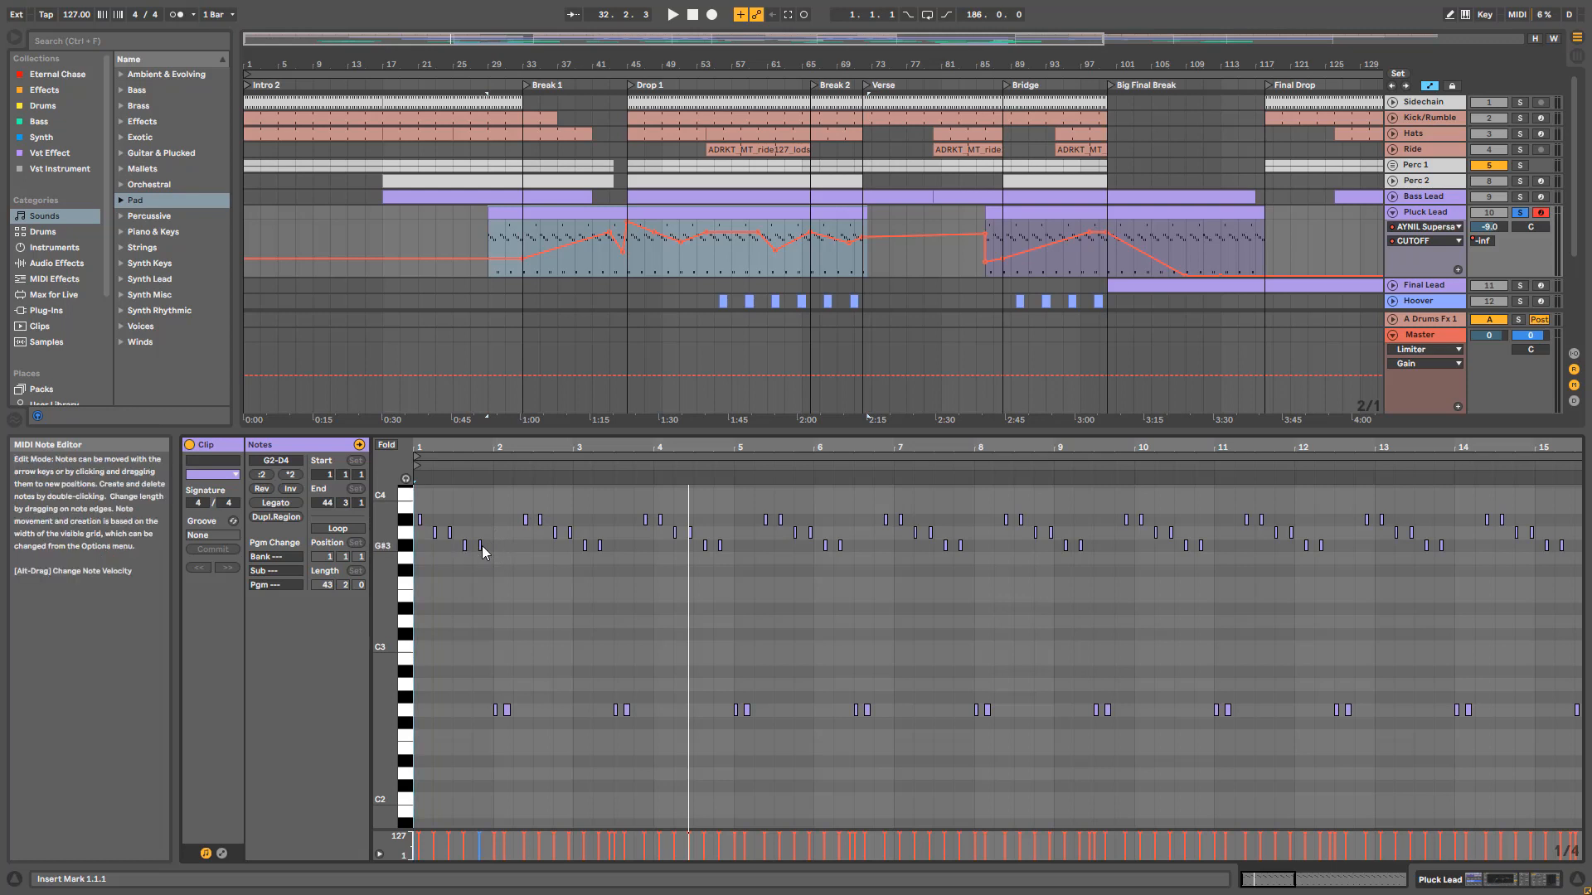
key("space")
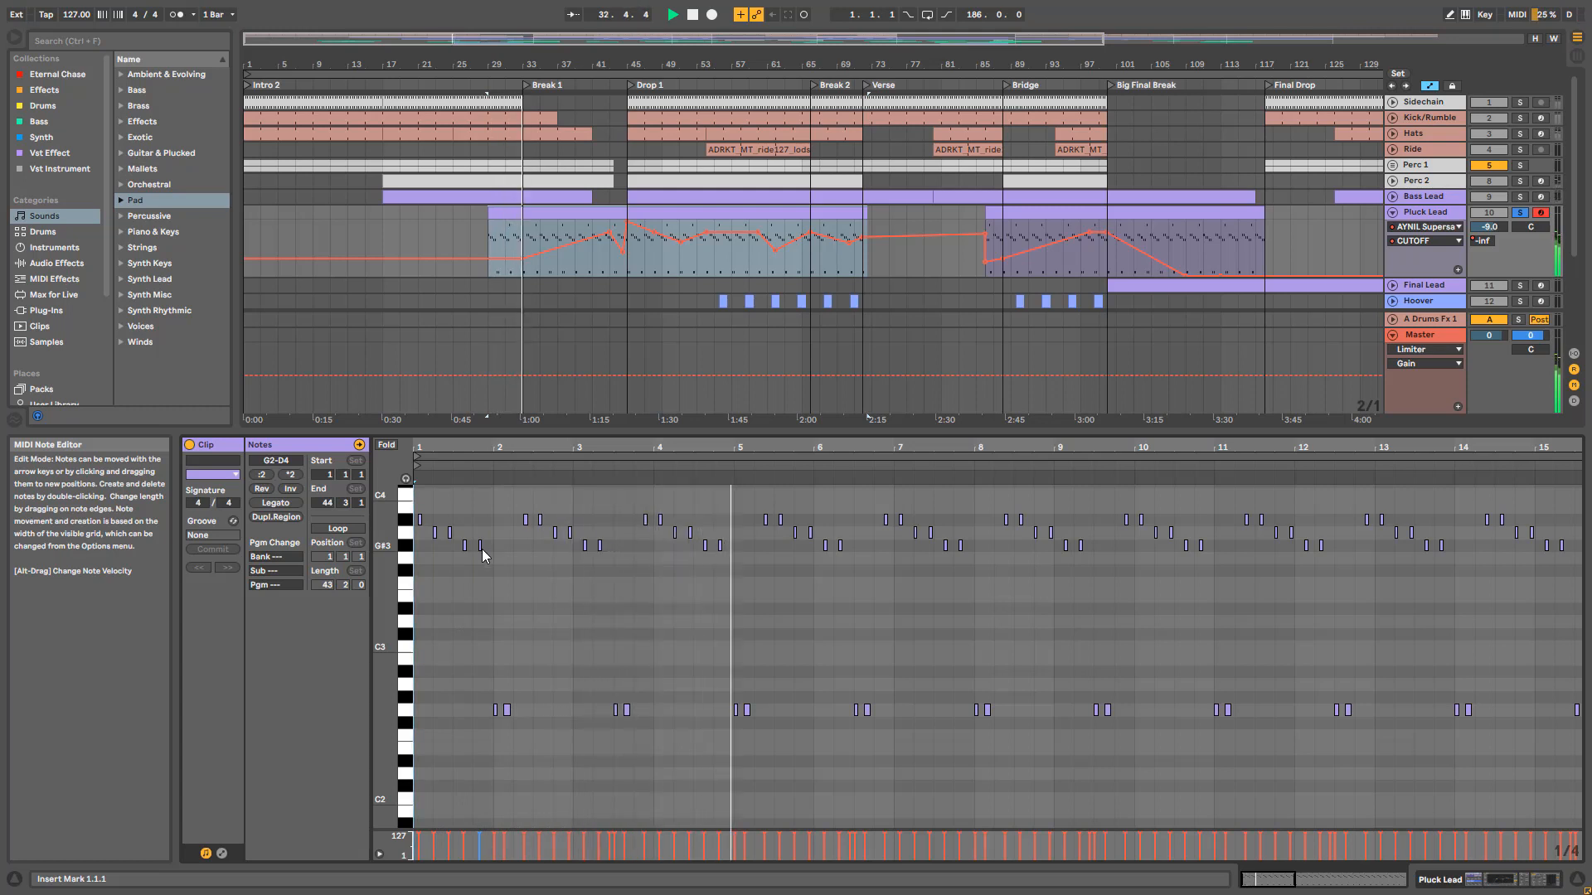
scroll(600, 613, "up", 2)
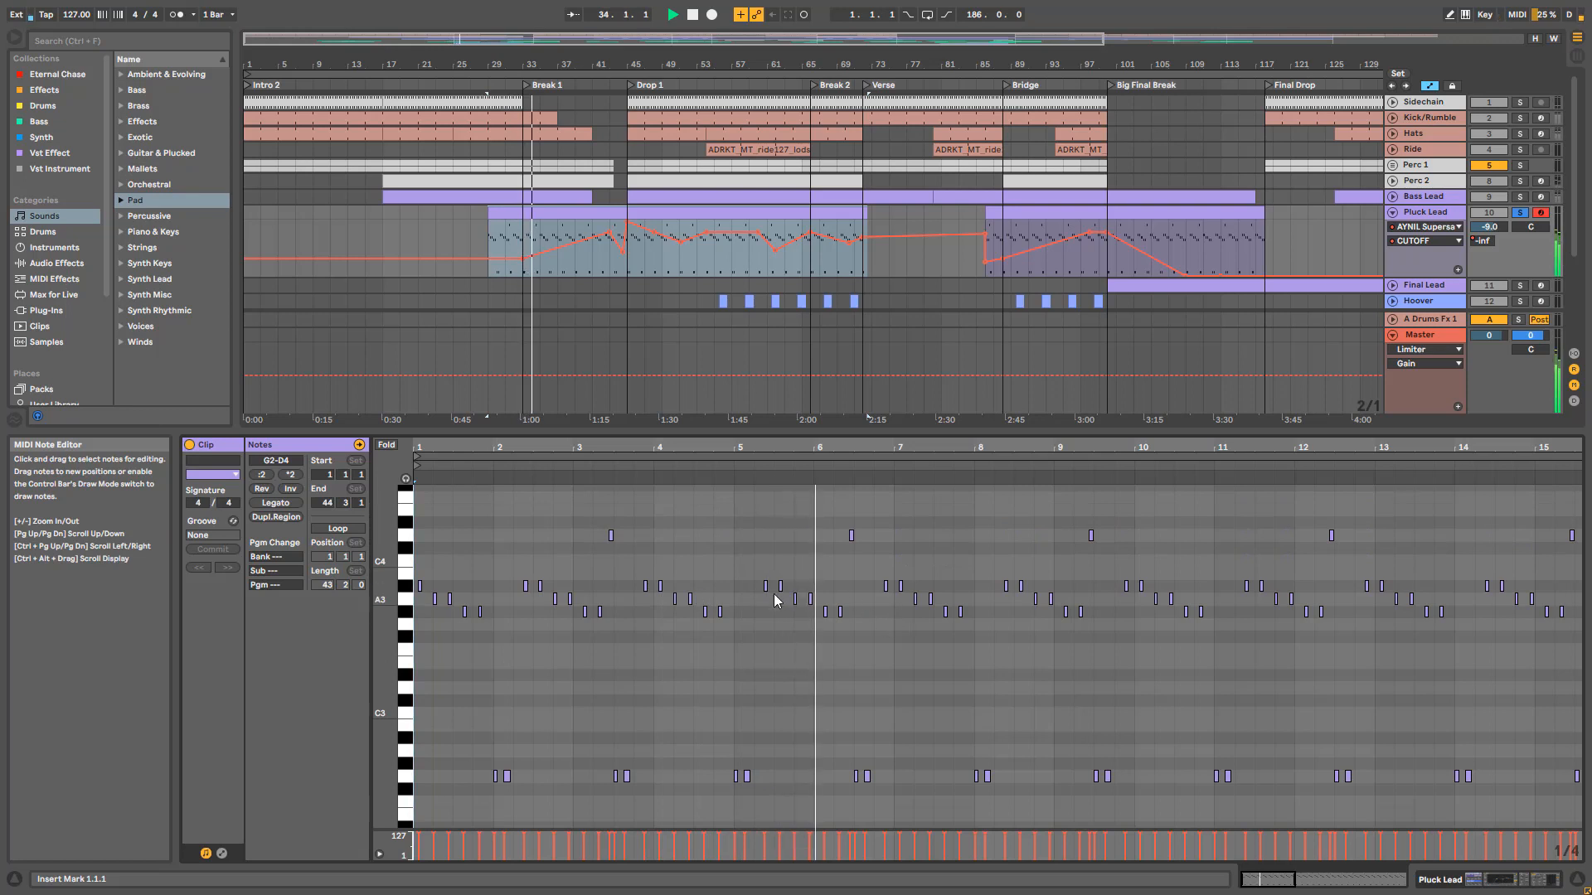
scroll(822, 627, "down", 2)
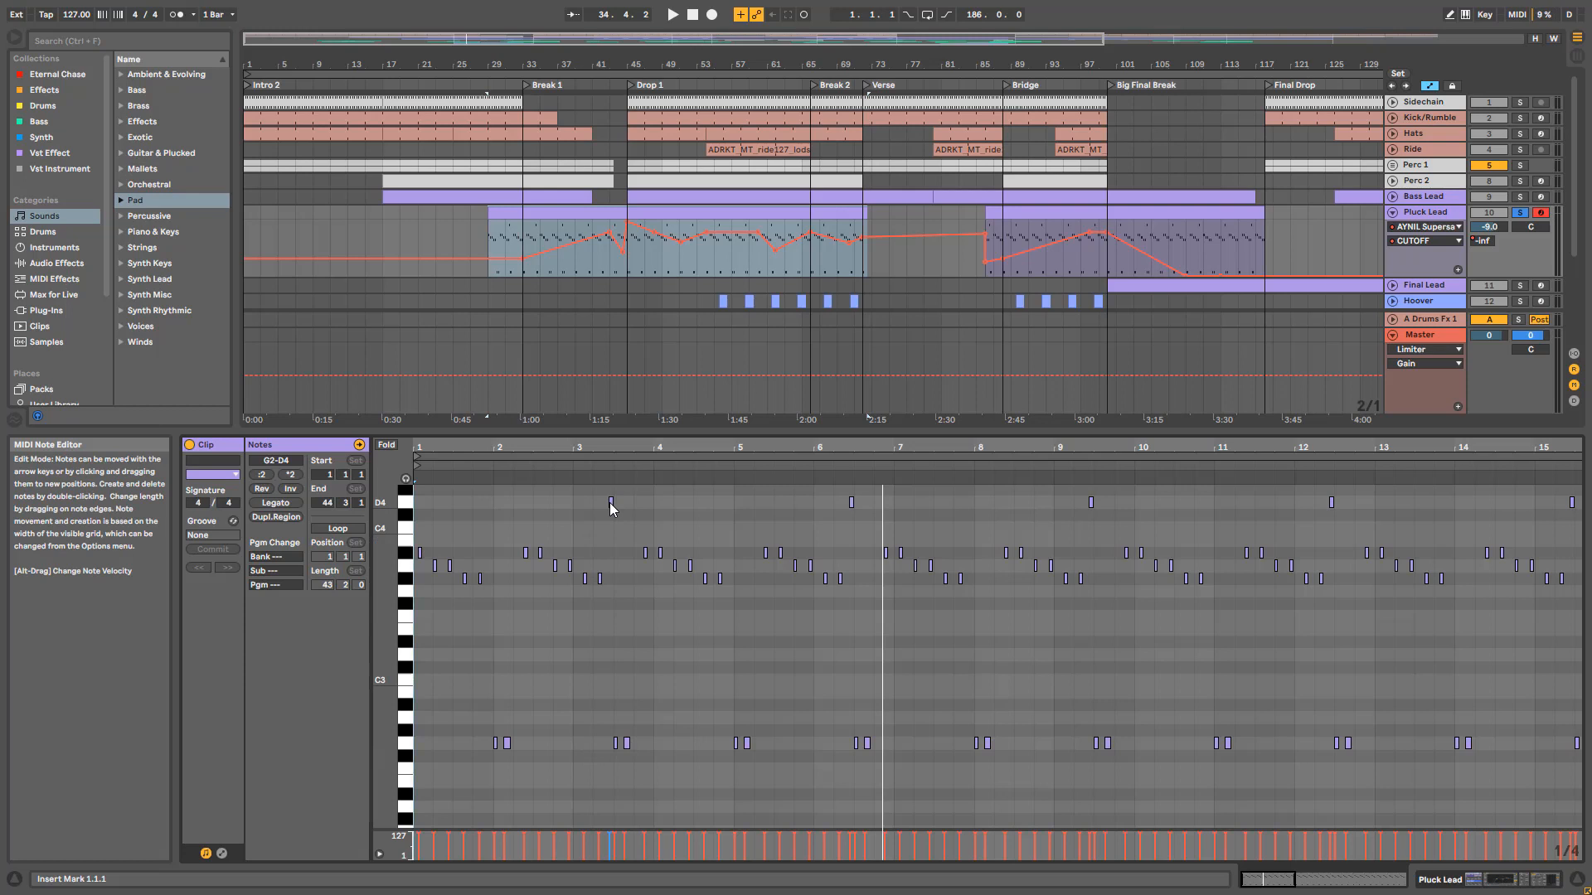
key("space")
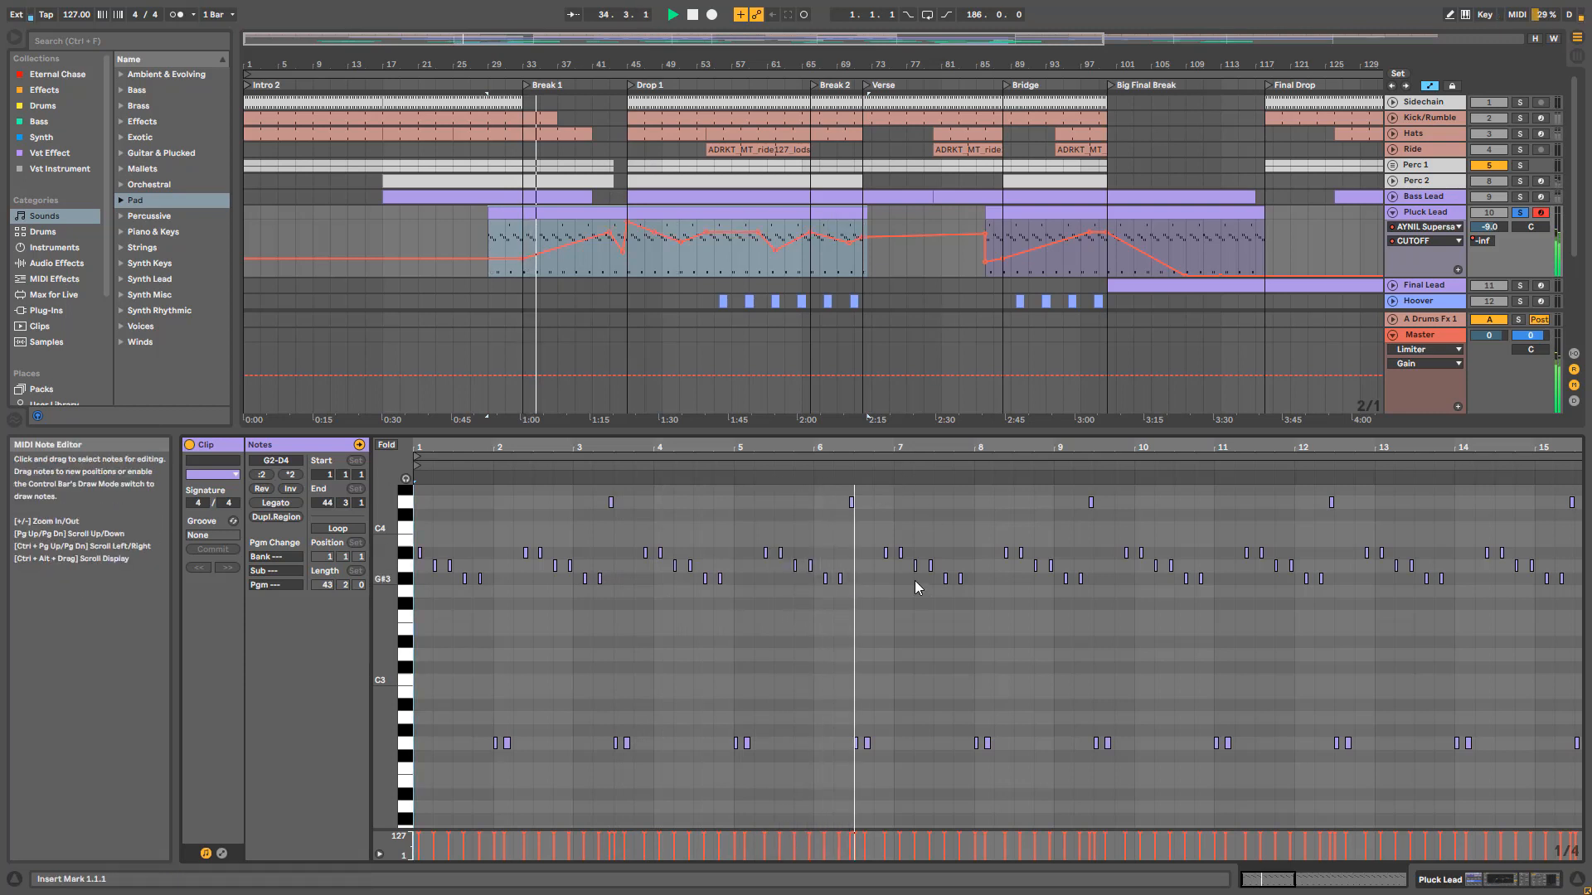
Step: Fold the Pluck Lead track in the arrangement, then select and solo the Final Lead track
left_click(1394, 214)
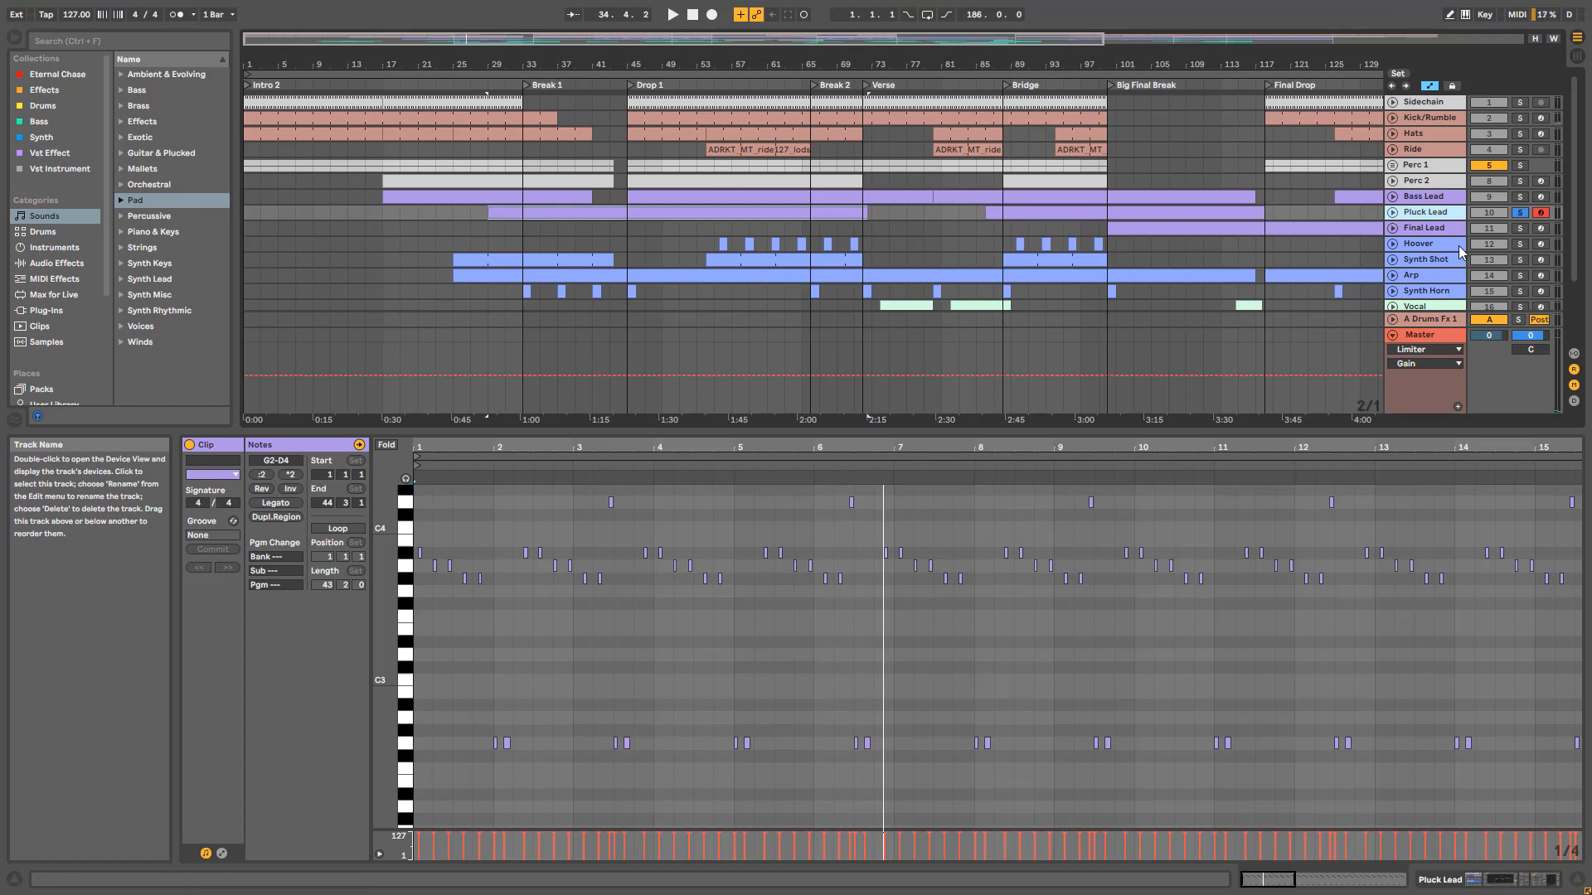
left_click(1397, 217)
left_click(1396, 217)
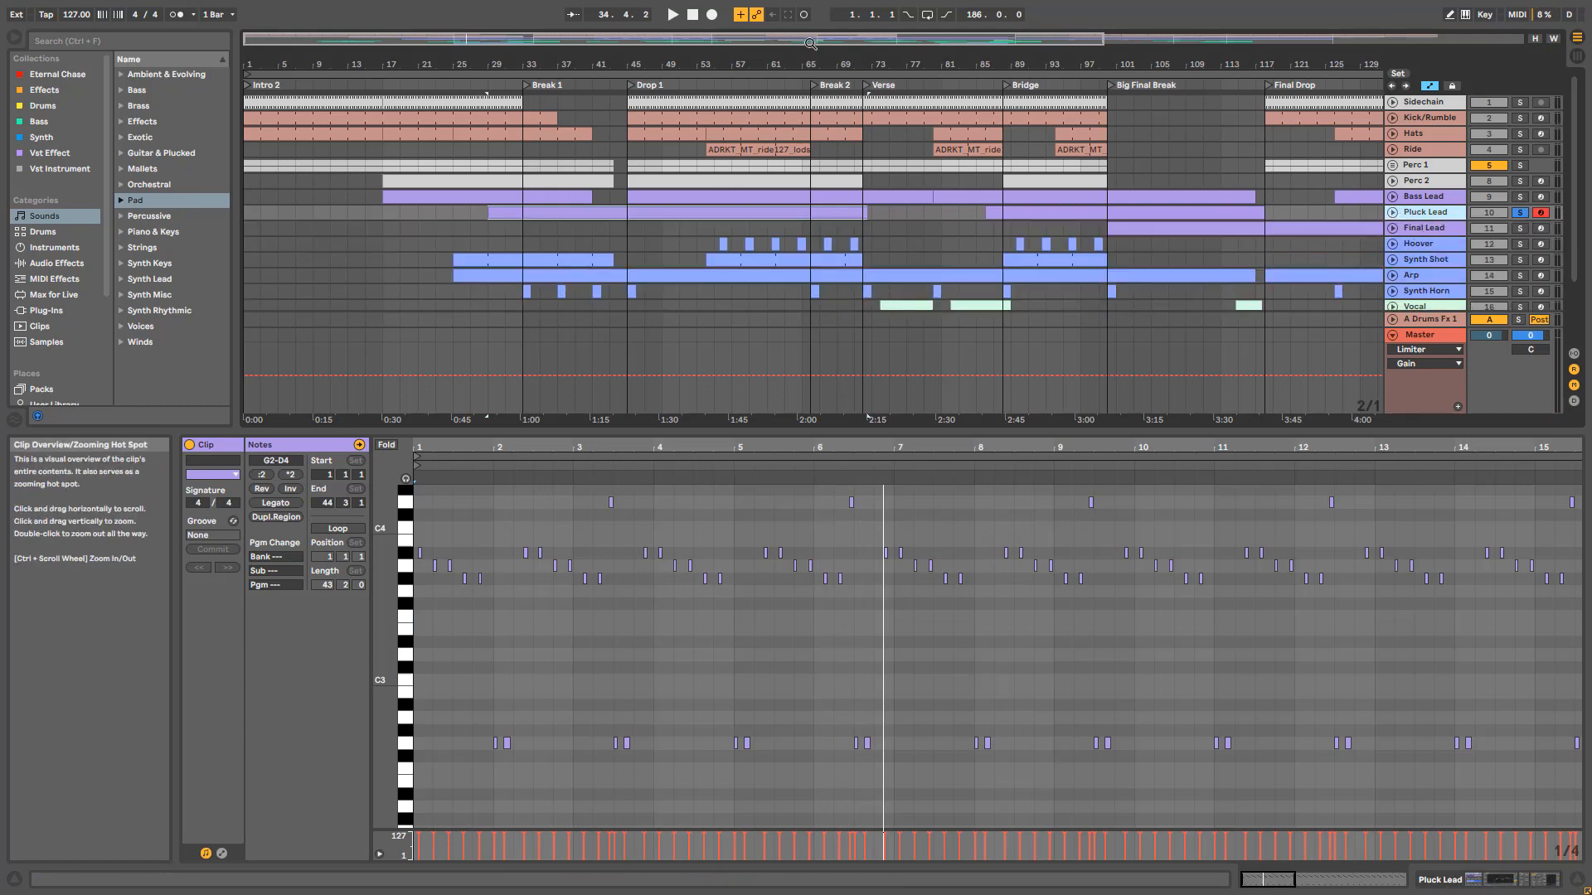
key("minus")
left_click(1430, 232)
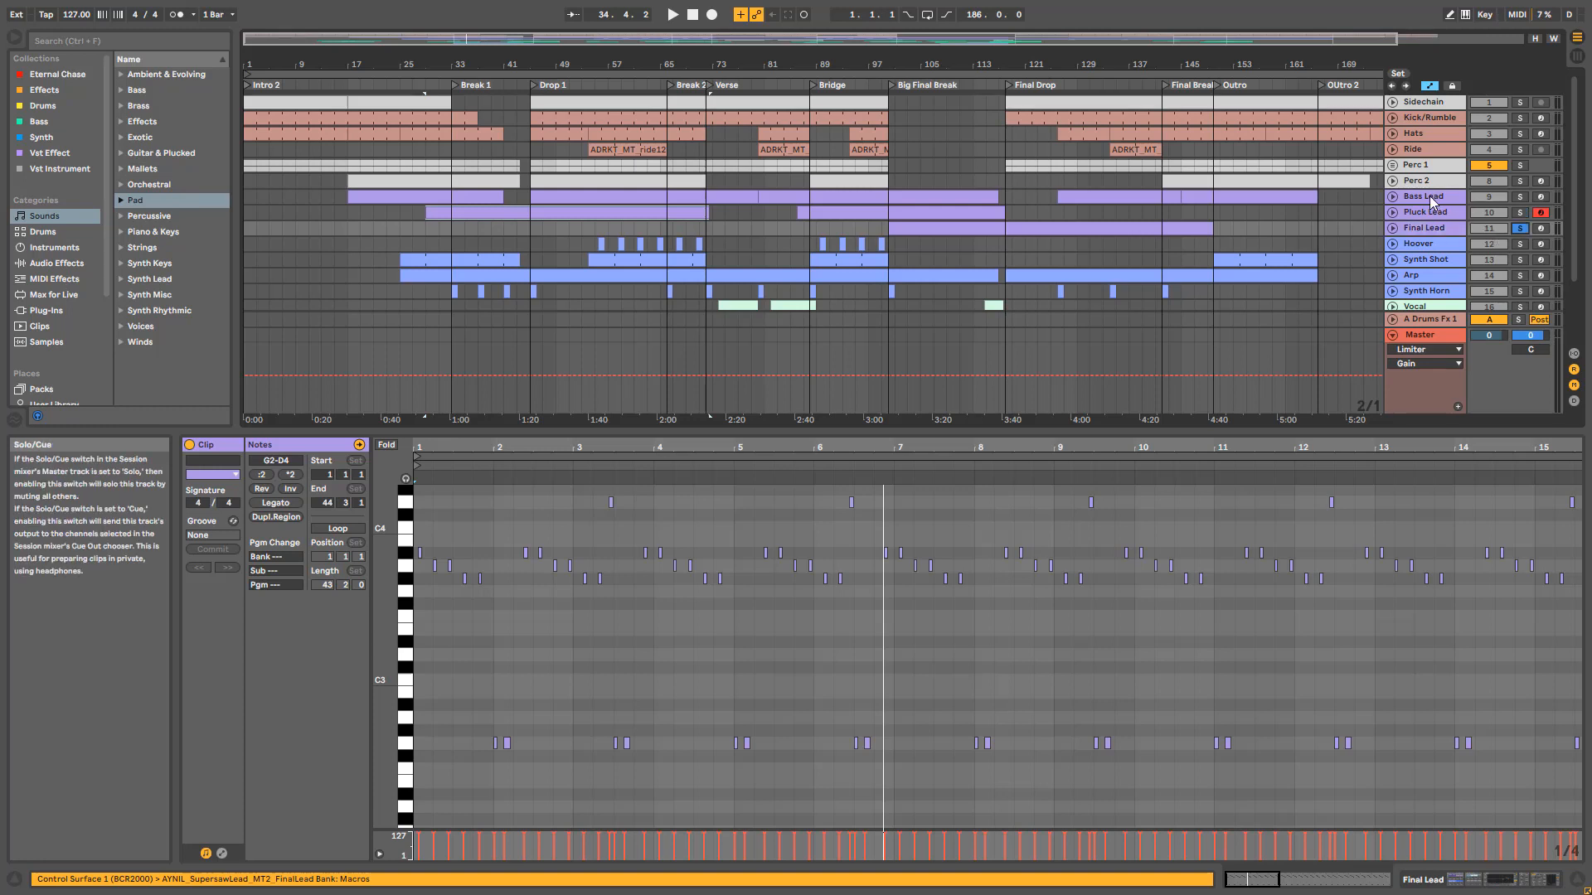
Step: Show the devices inside the Pluck Lead track's supersaw rack and examine Wavetable's modulation matrix
double_click(1426, 212)
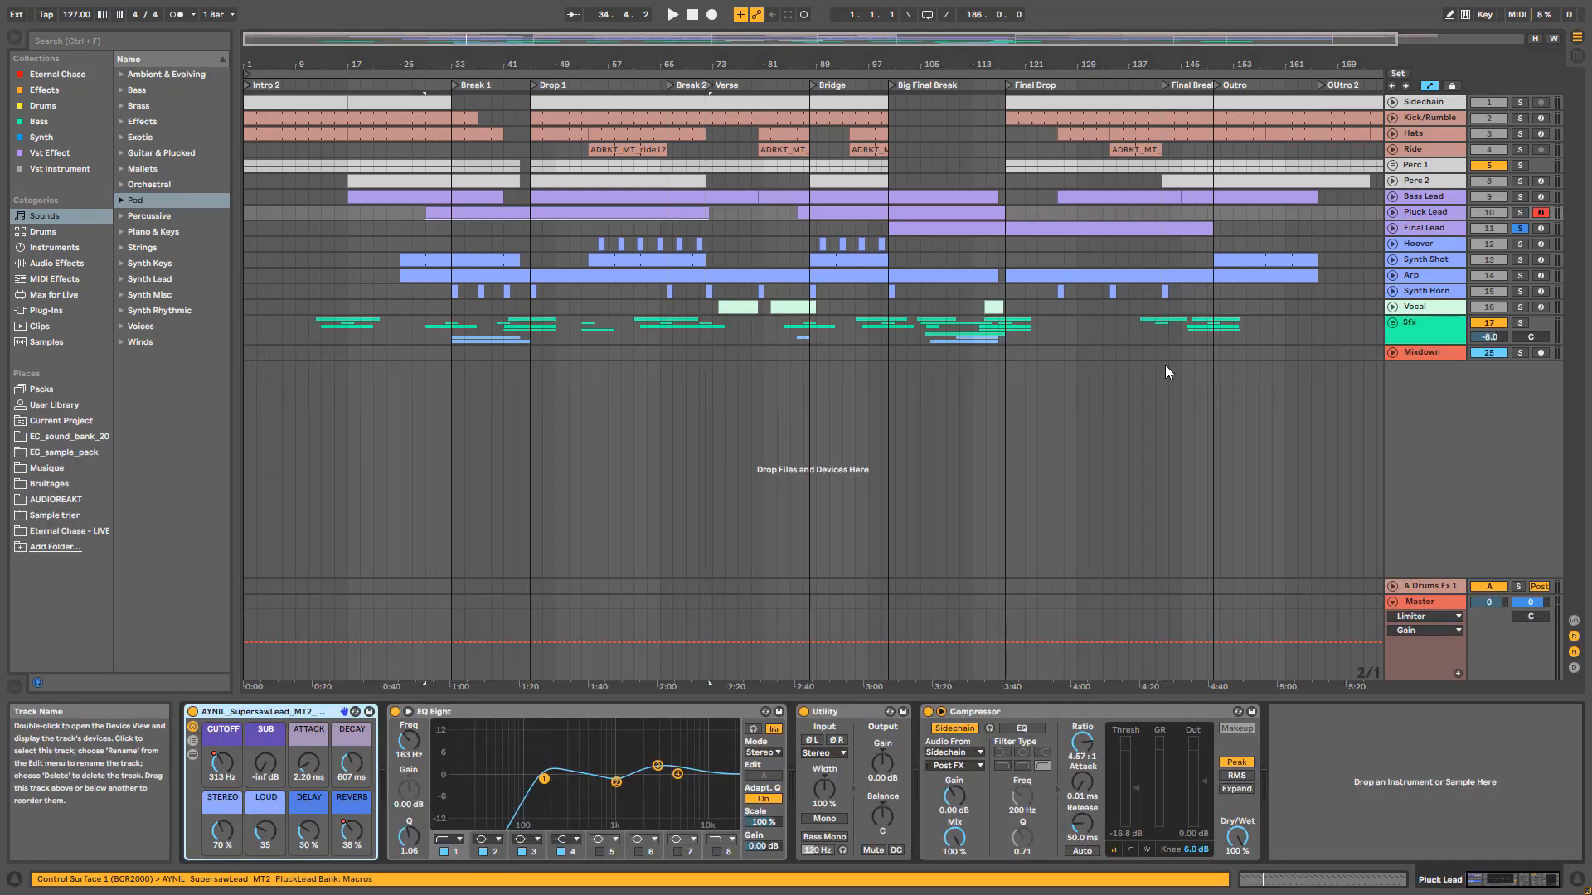
left_click(192, 754)
left_click_drag(1153, 774, 1169, 783)
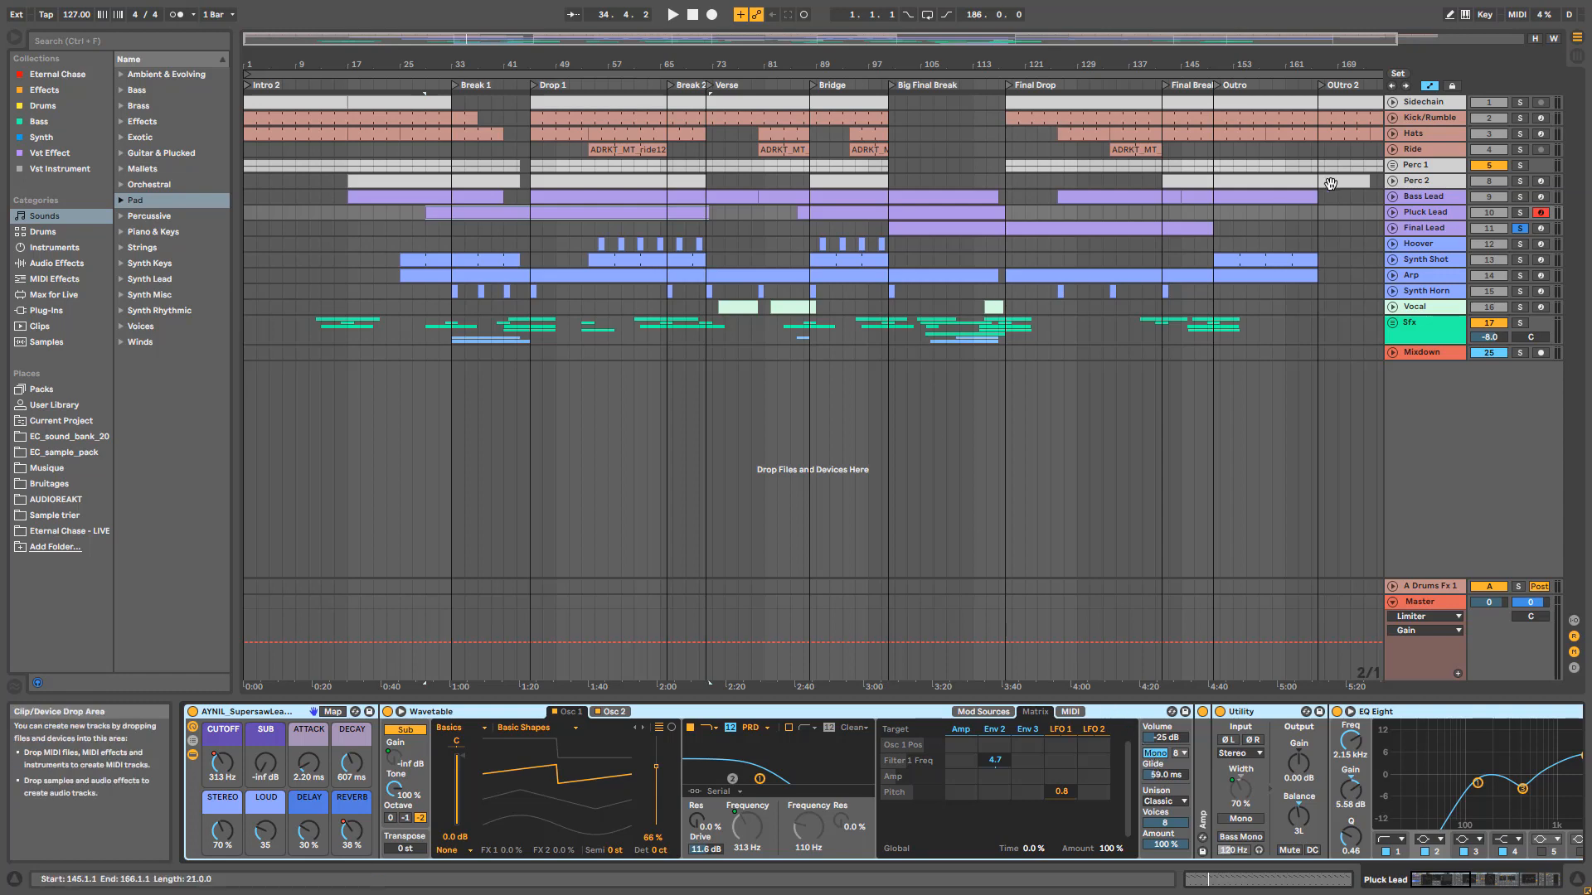
Step: Compare the device chains of the Final Lead and Pluck Lead tracks, ending on Final Lead
left_click(1424, 227)
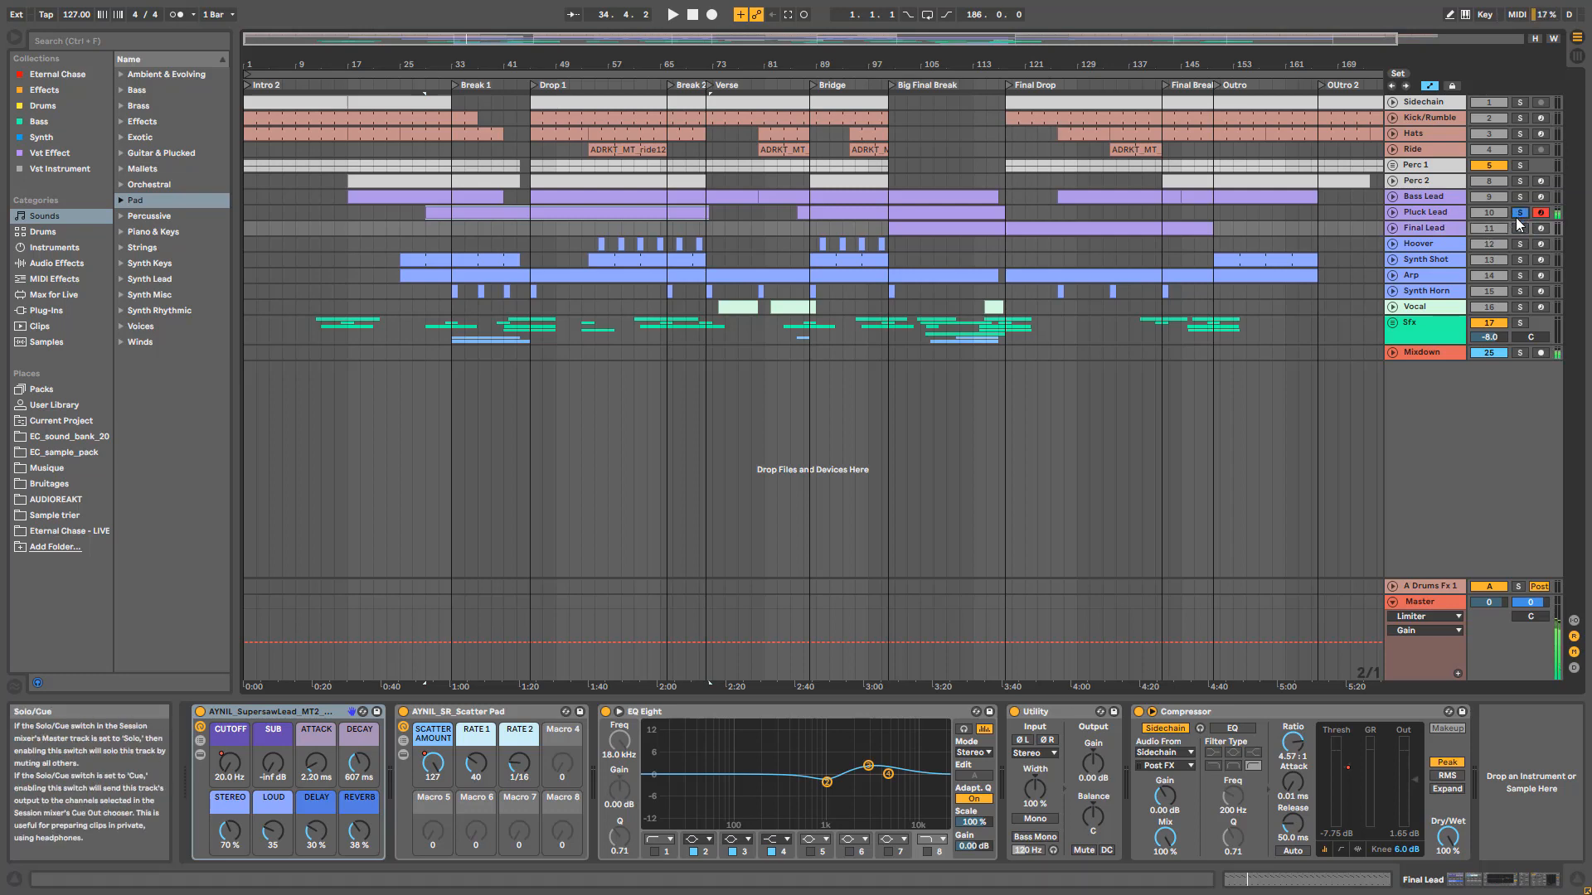
left_click(1430, 209)
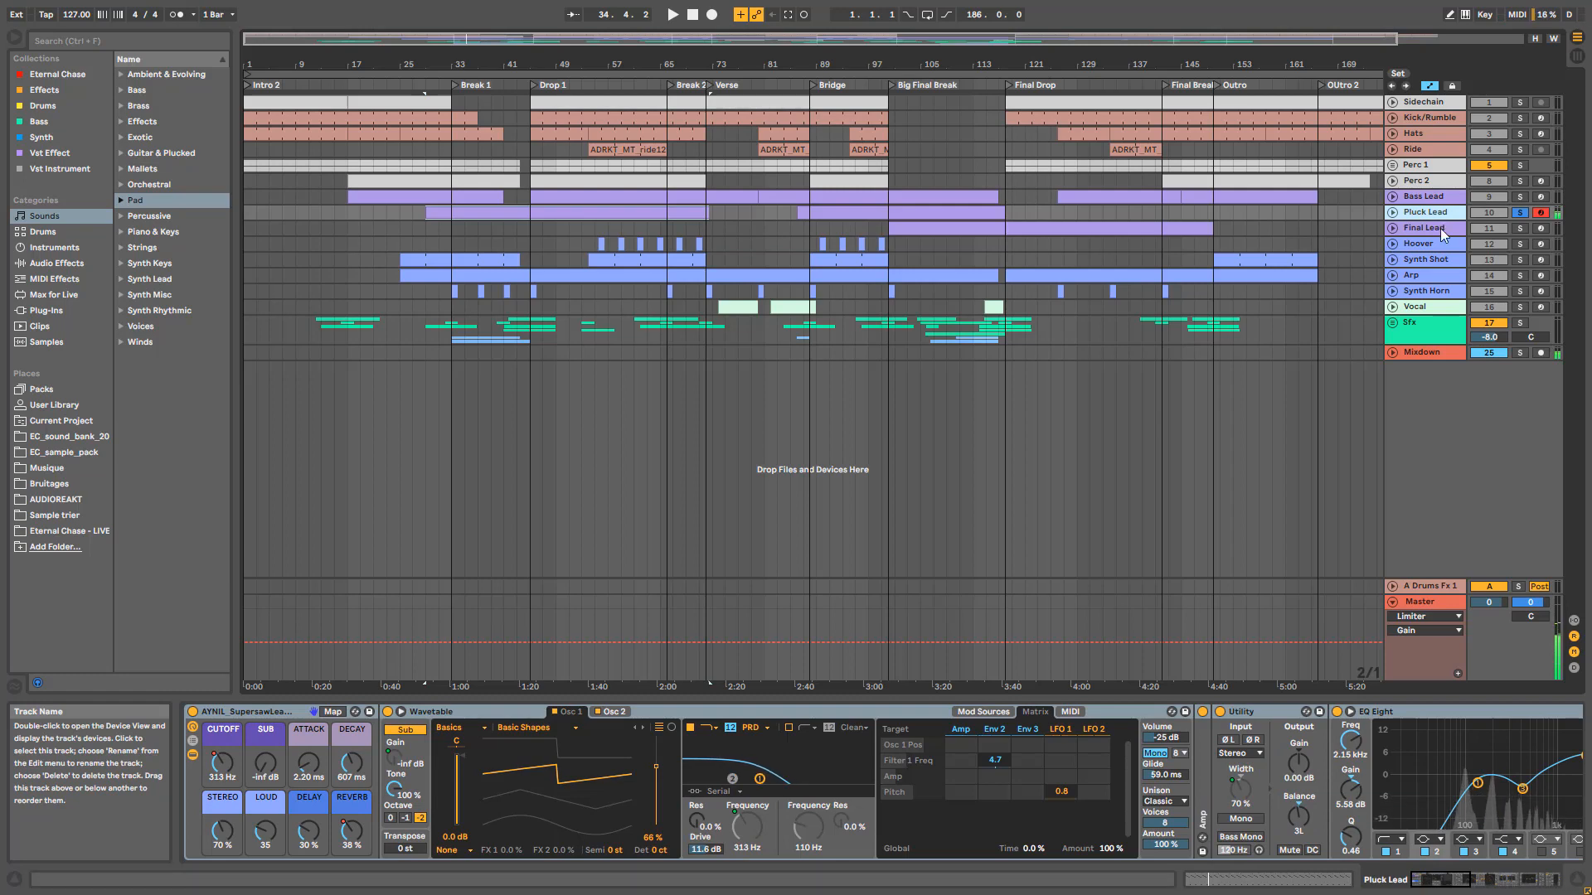
left_click(1440, 227)
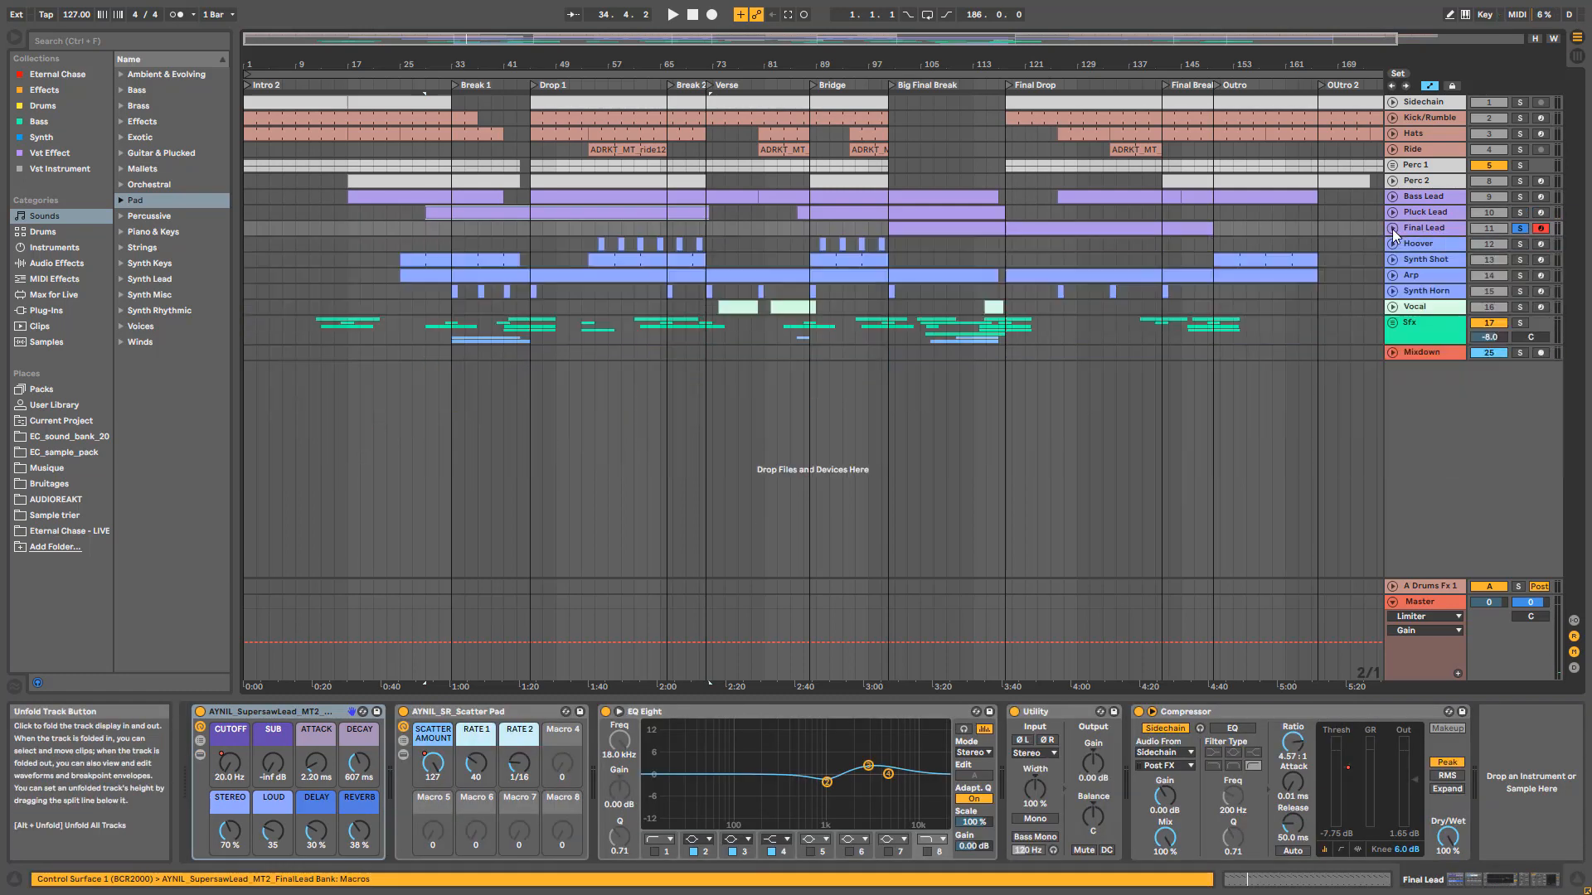
Step: Unfold the Final Lead track and audition its clip from the start of the Big Final Break
left_click(1393, 228)
left_click(907, 228)
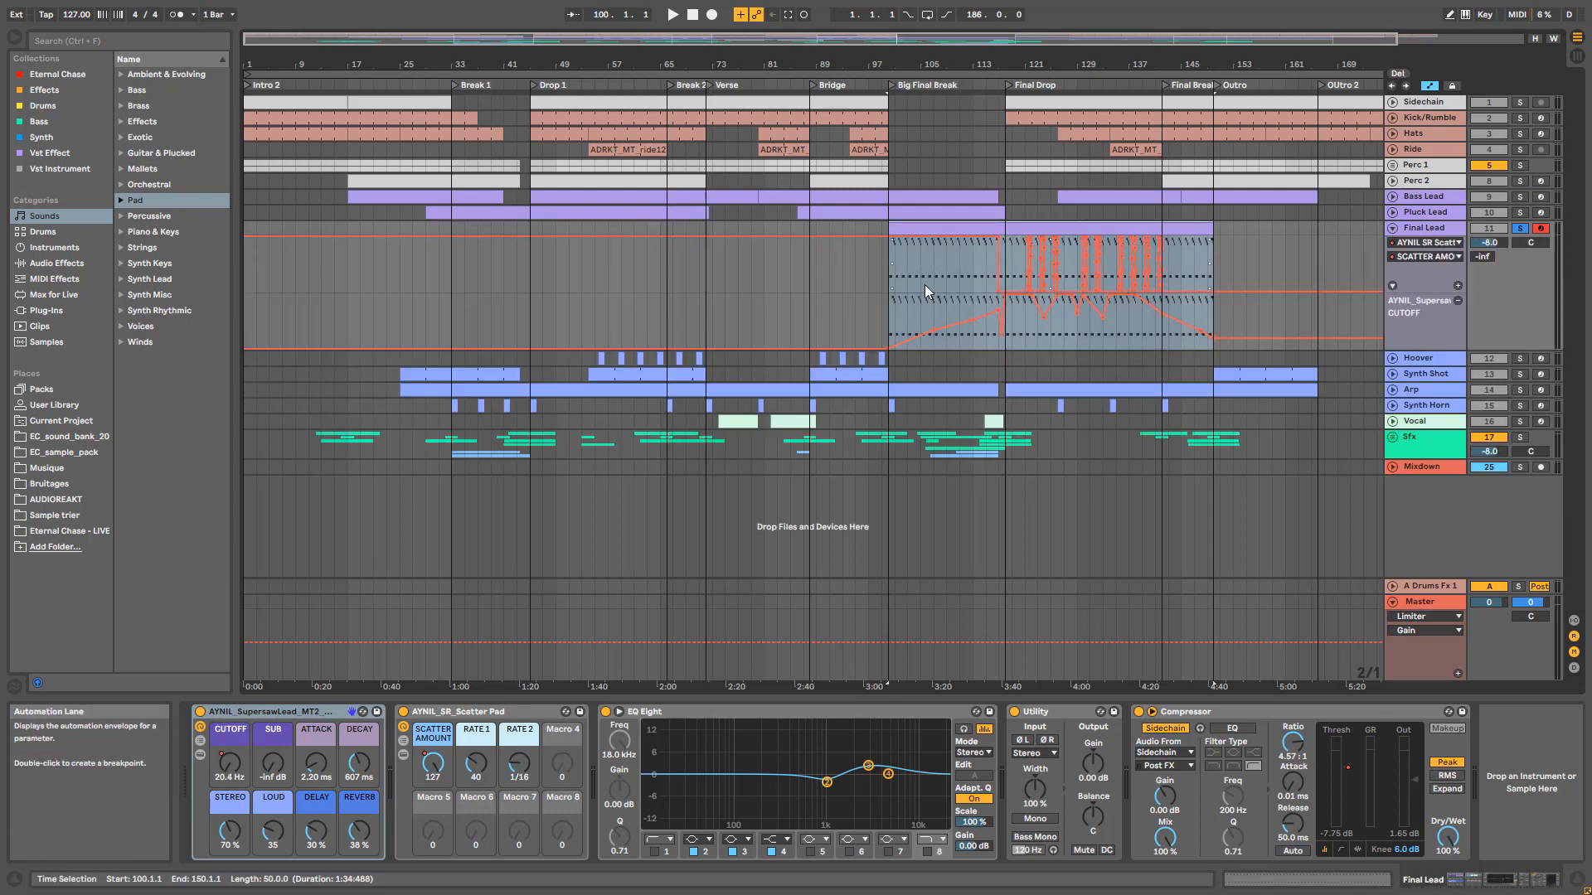
key("space")
left_click_drag(947, 39, 970, 83)
key("space")
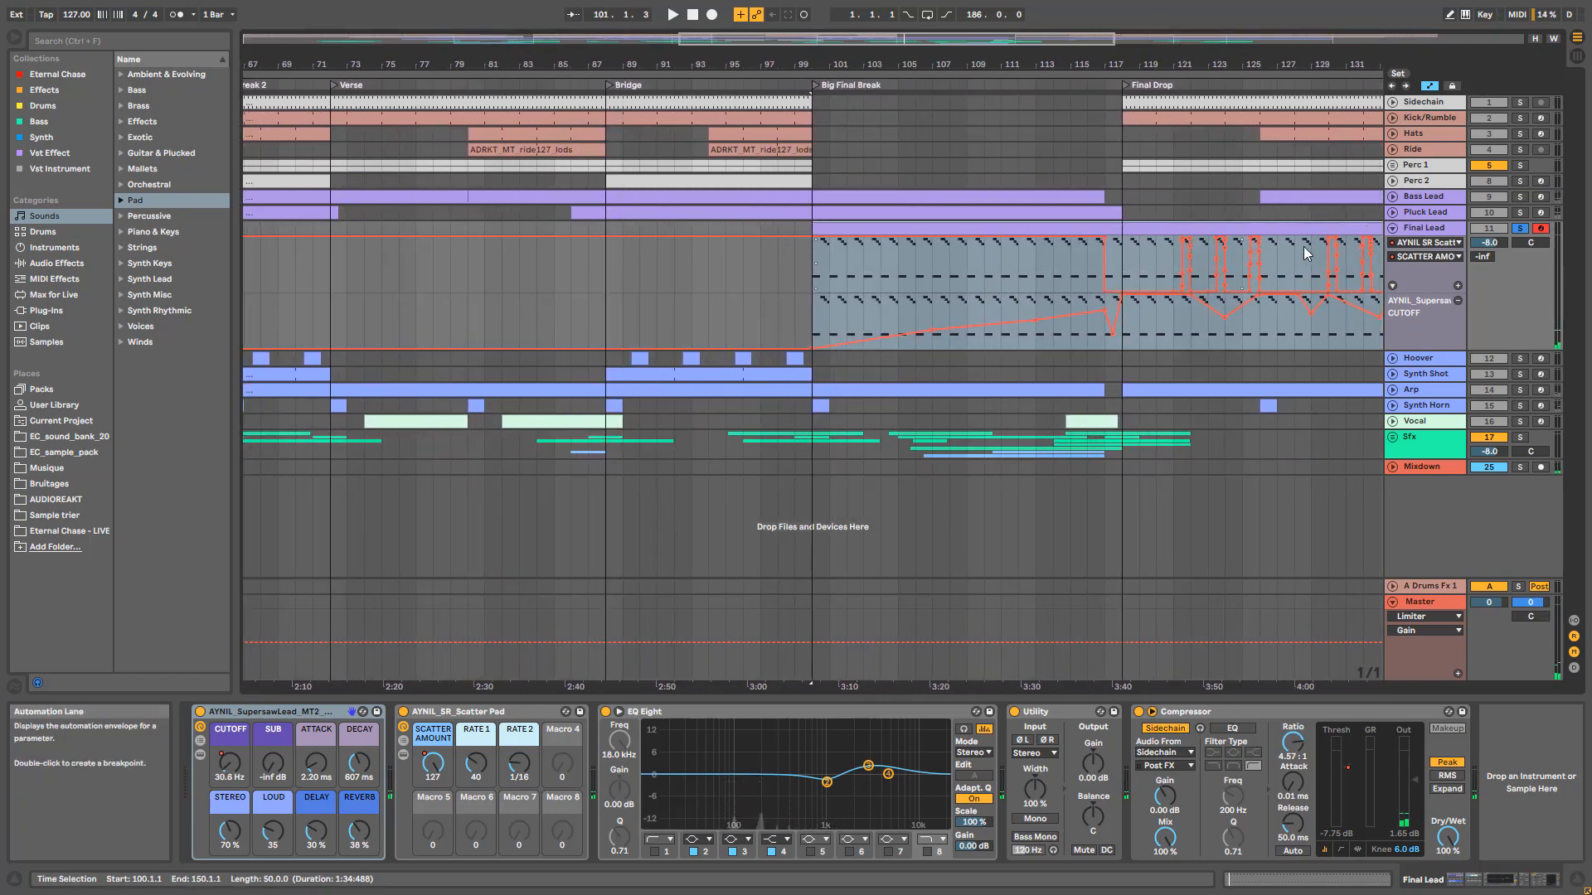
Step: Play Final Lead from the start of the Final Drop, and stop playback
left_click(1123, 289)
key("space")
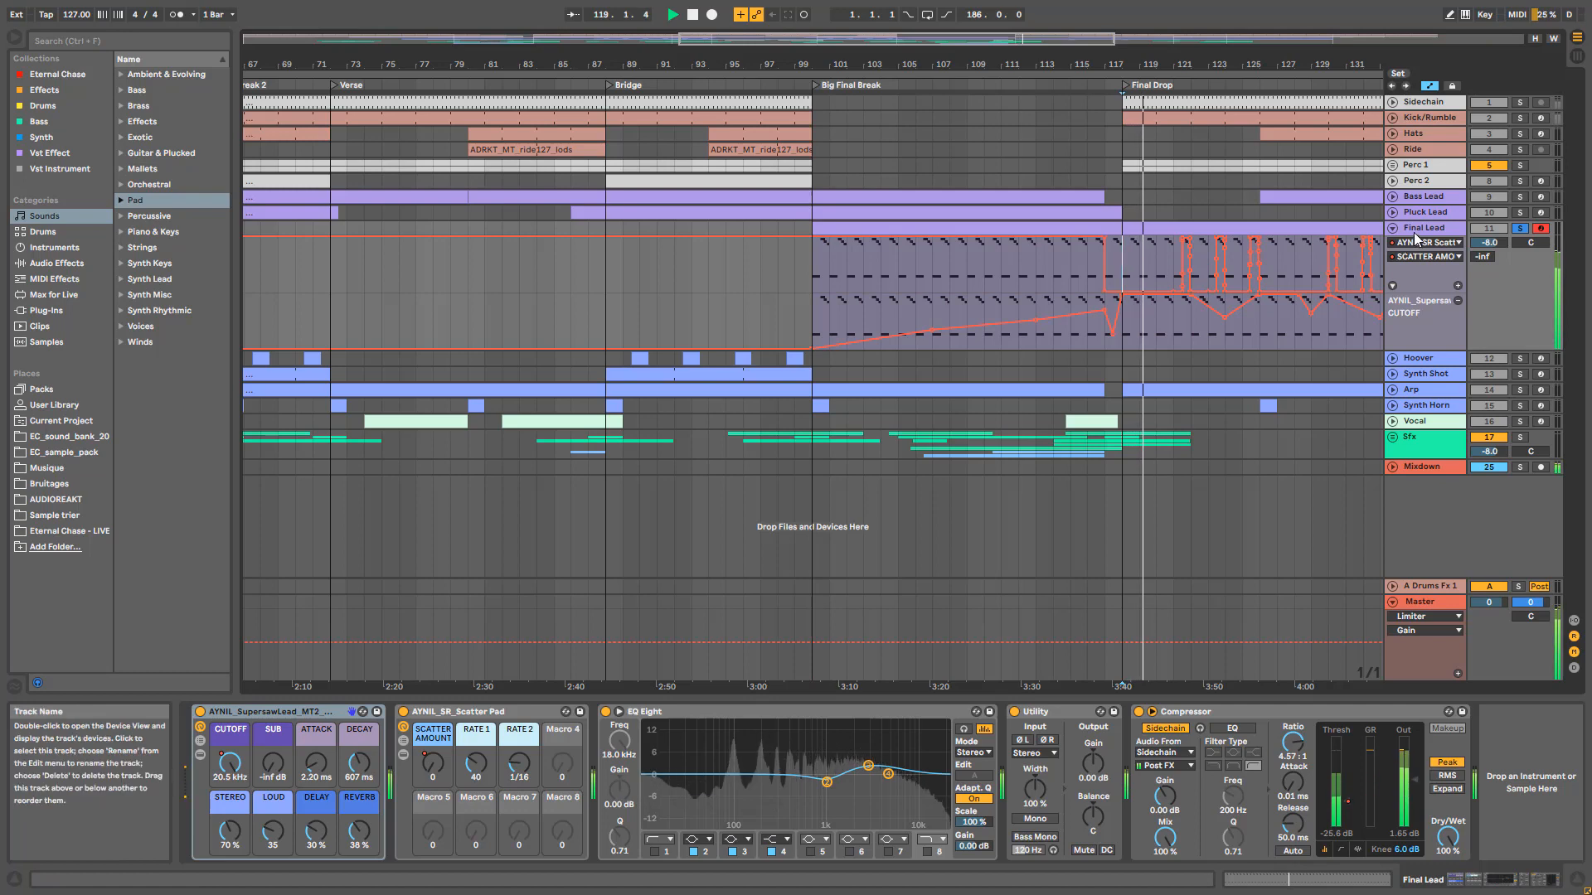
key("space")
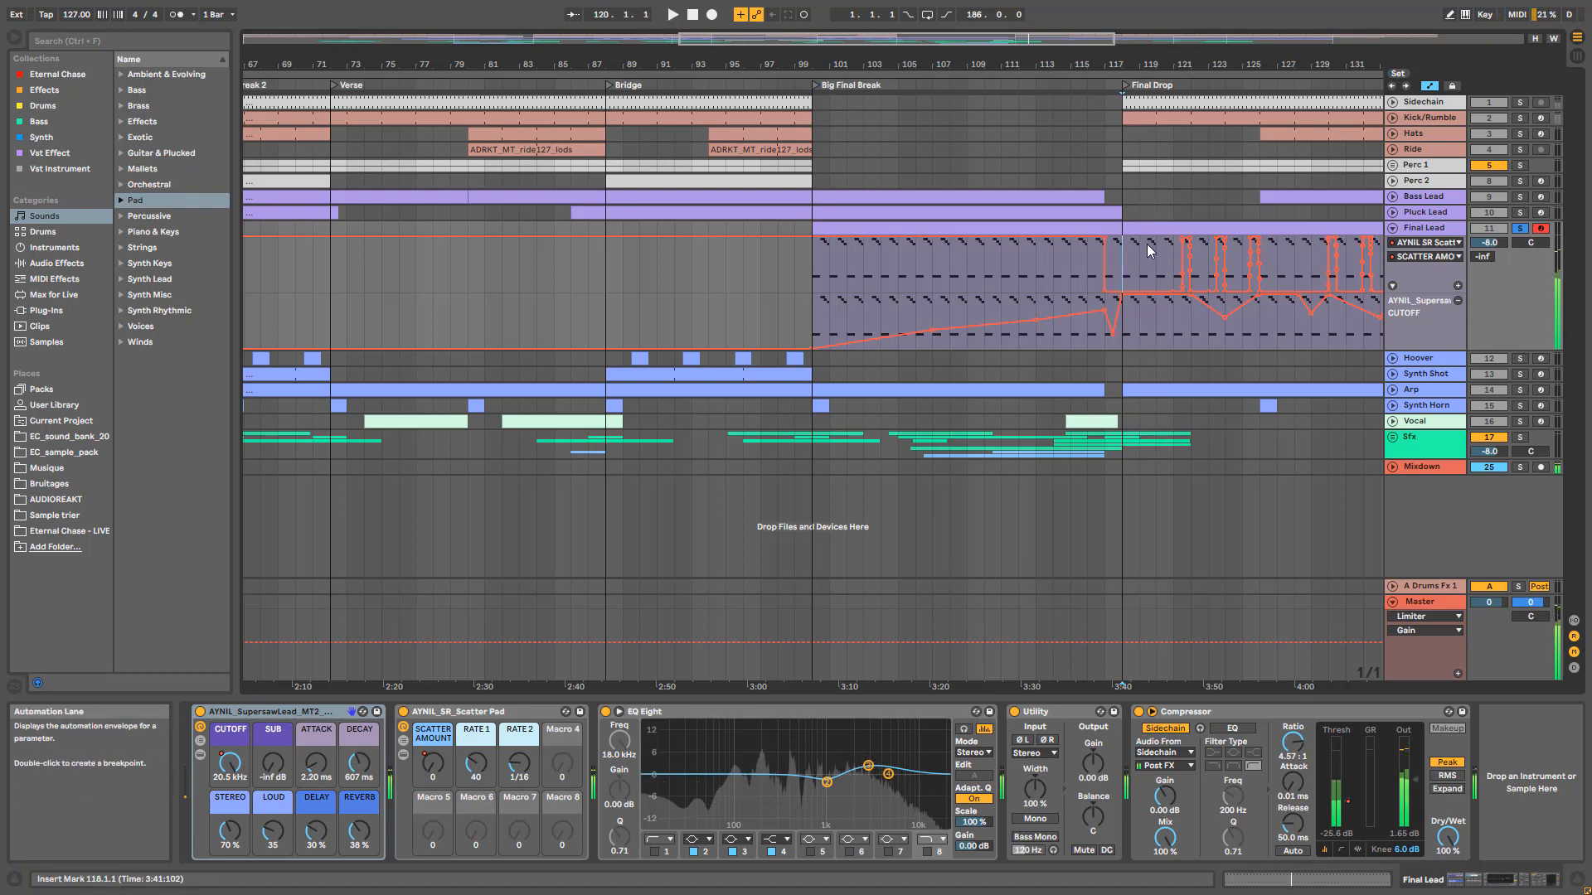
Step: Open the Final Lead clip's notes and inspect the low note and the descending upper notes in the opening bars
left_click(1144, 234)
double_click(1144, 233)
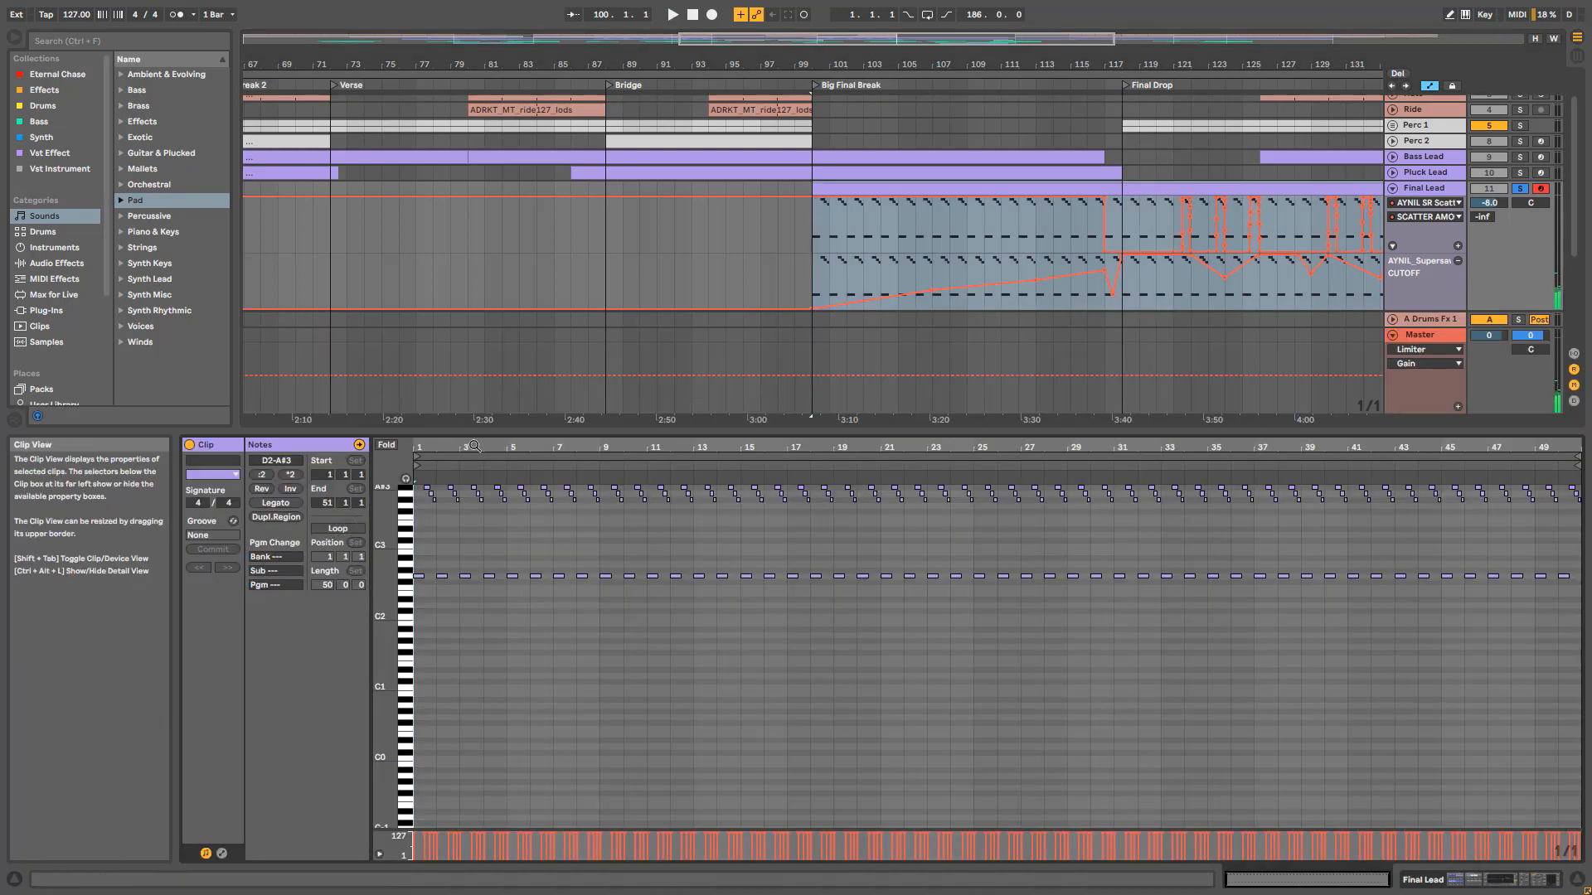
left_click_drag(478, 446, 877, 439)
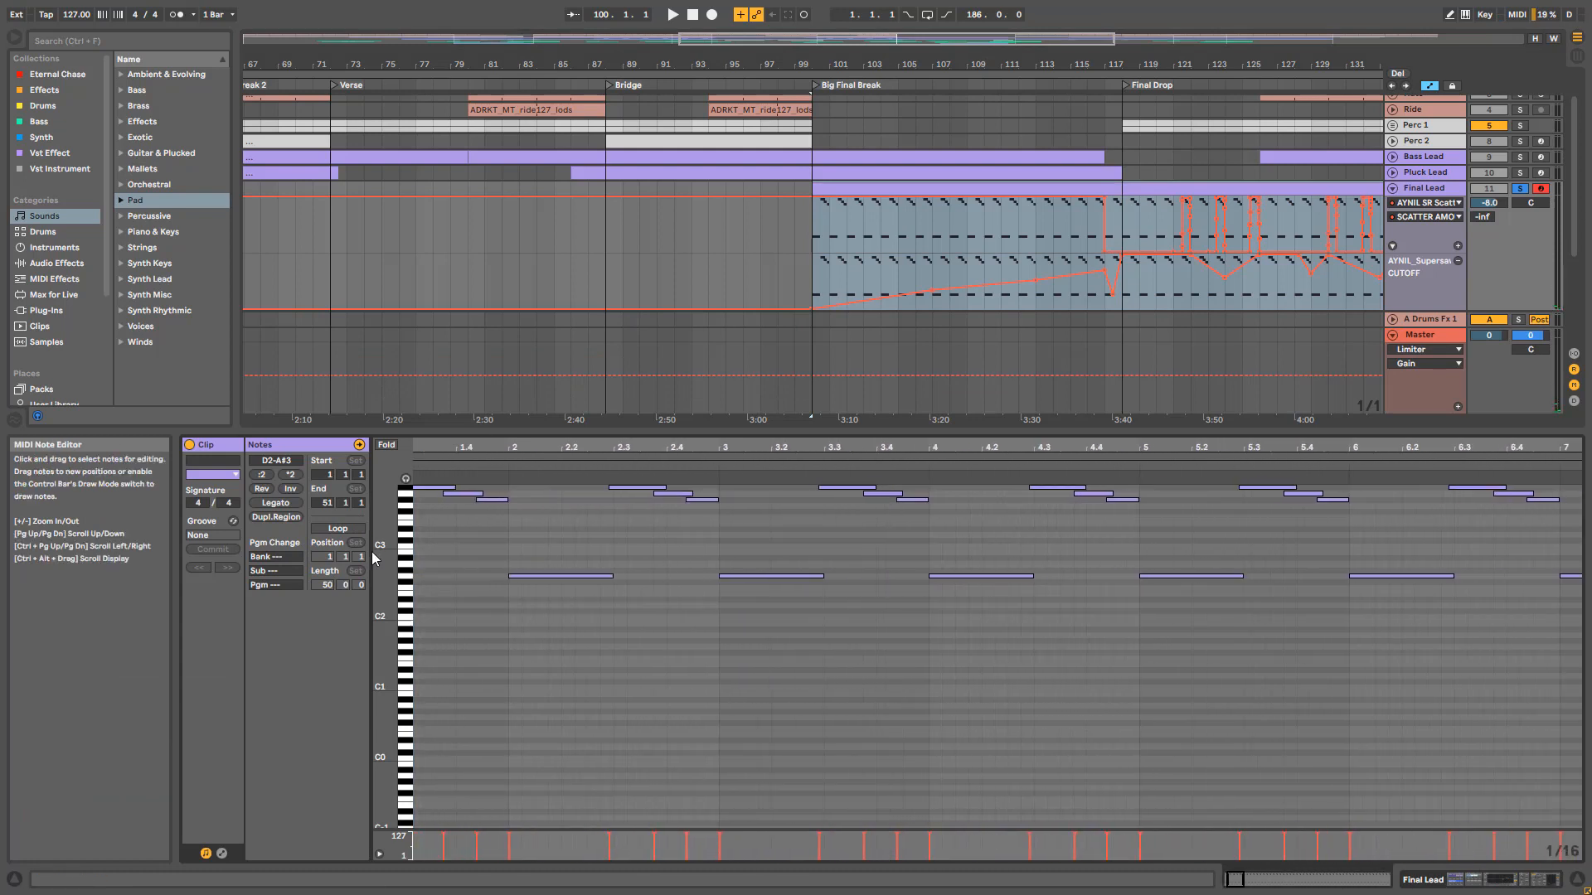
left_click_drag(383, 539, 386, 639)
left_click(521, 679)
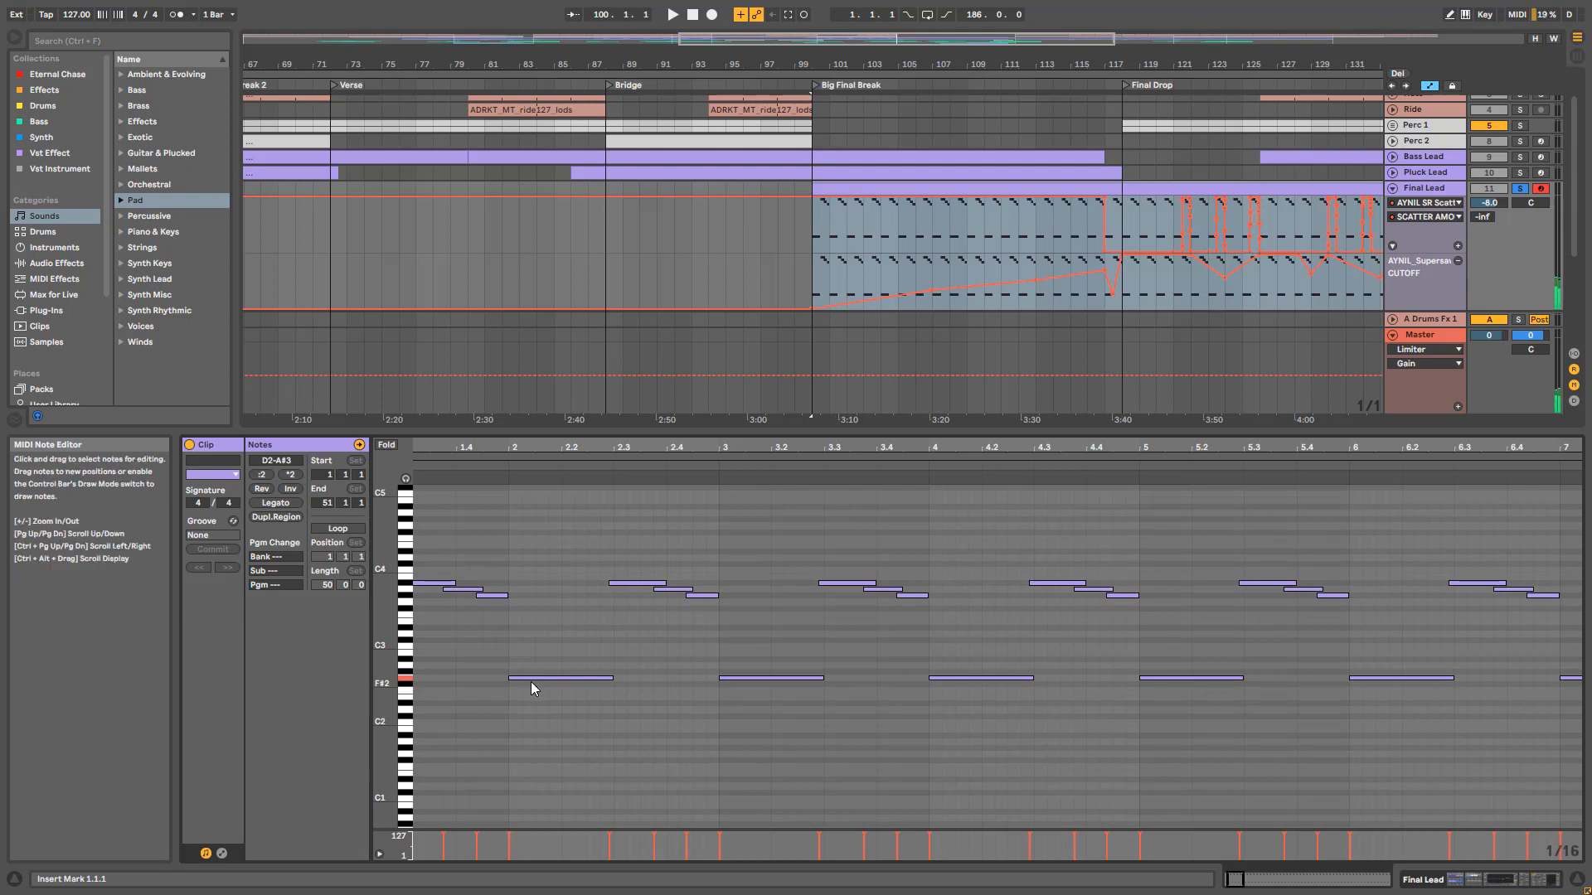
left_click(464, 589)
left_click(470, 576)
Step: Inspect the devices inside Final Lead's supersaw rack with the cutoff at bar 119, and hide them again
double_click(1437, 189)
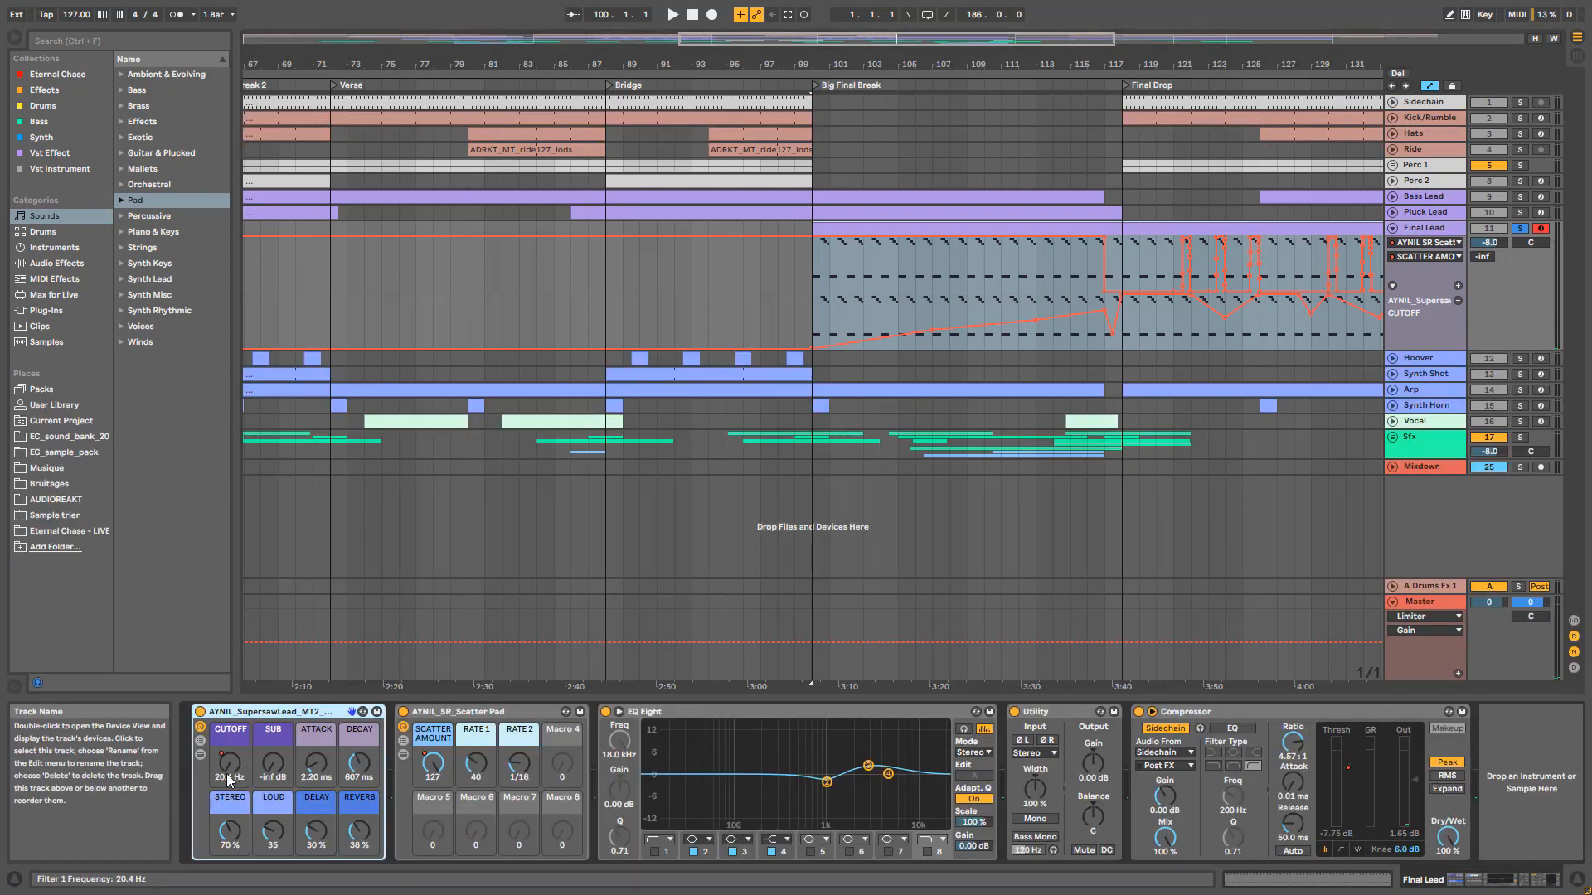
left_click(201, 756)
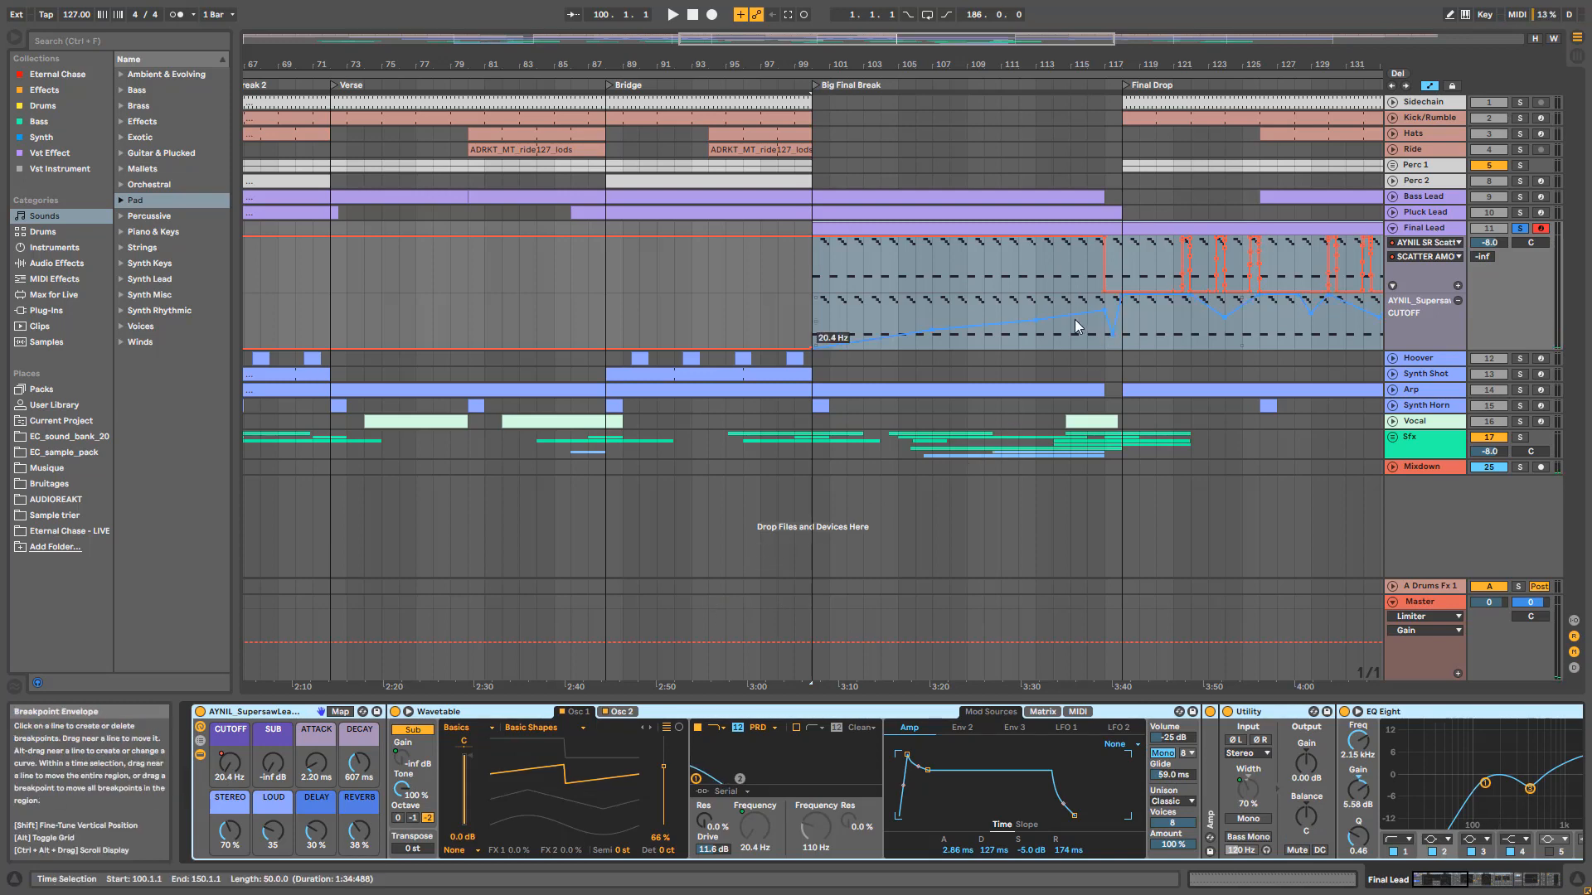
left_click(1140, 262)
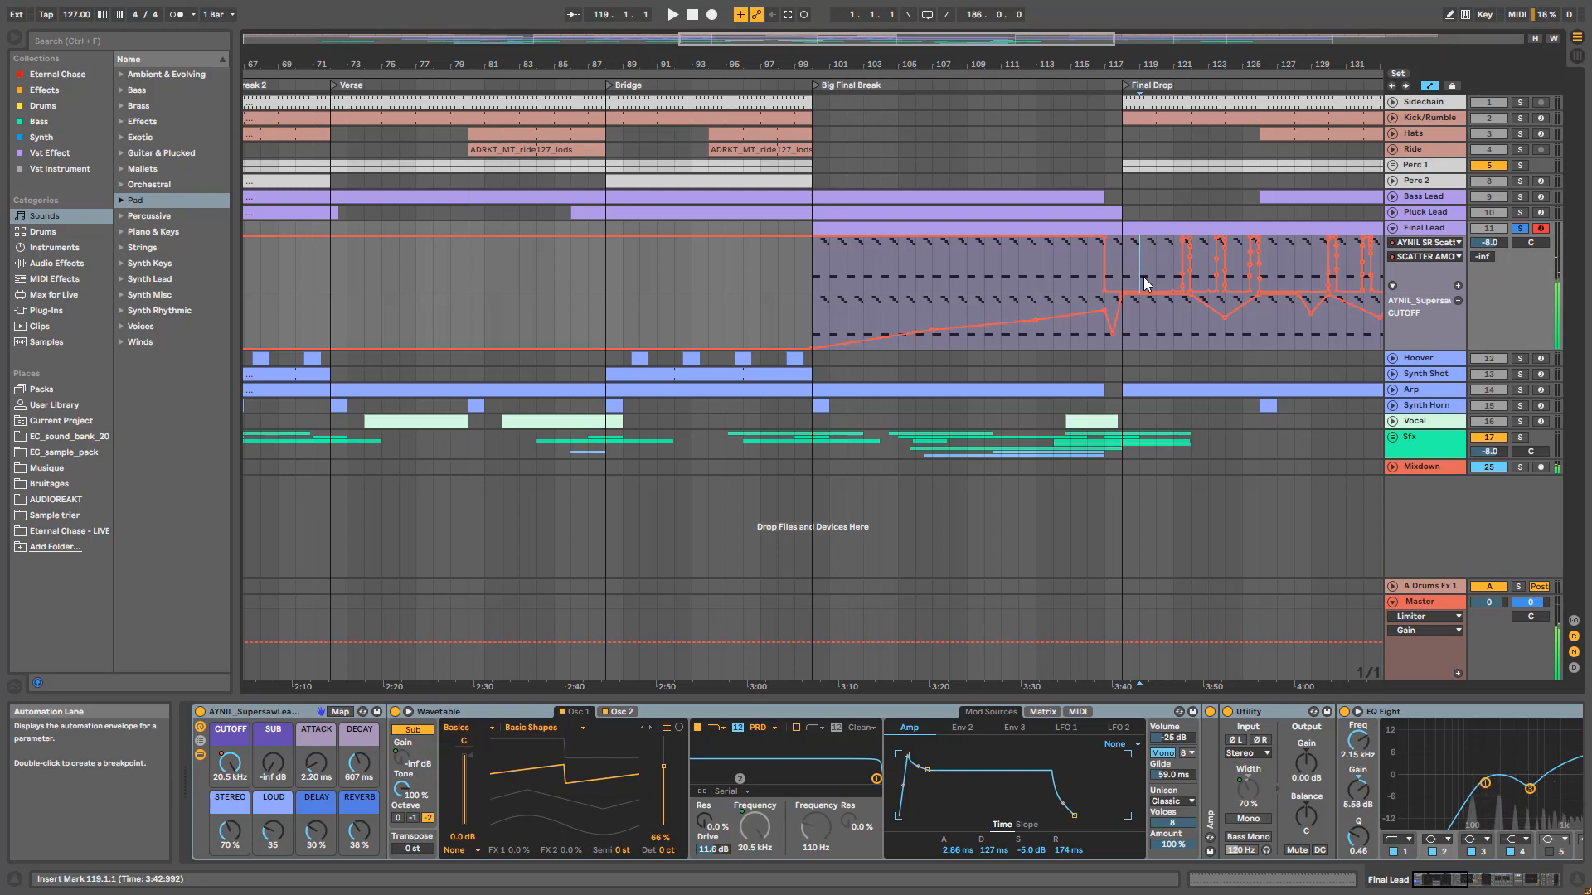
left_click(200, 756)
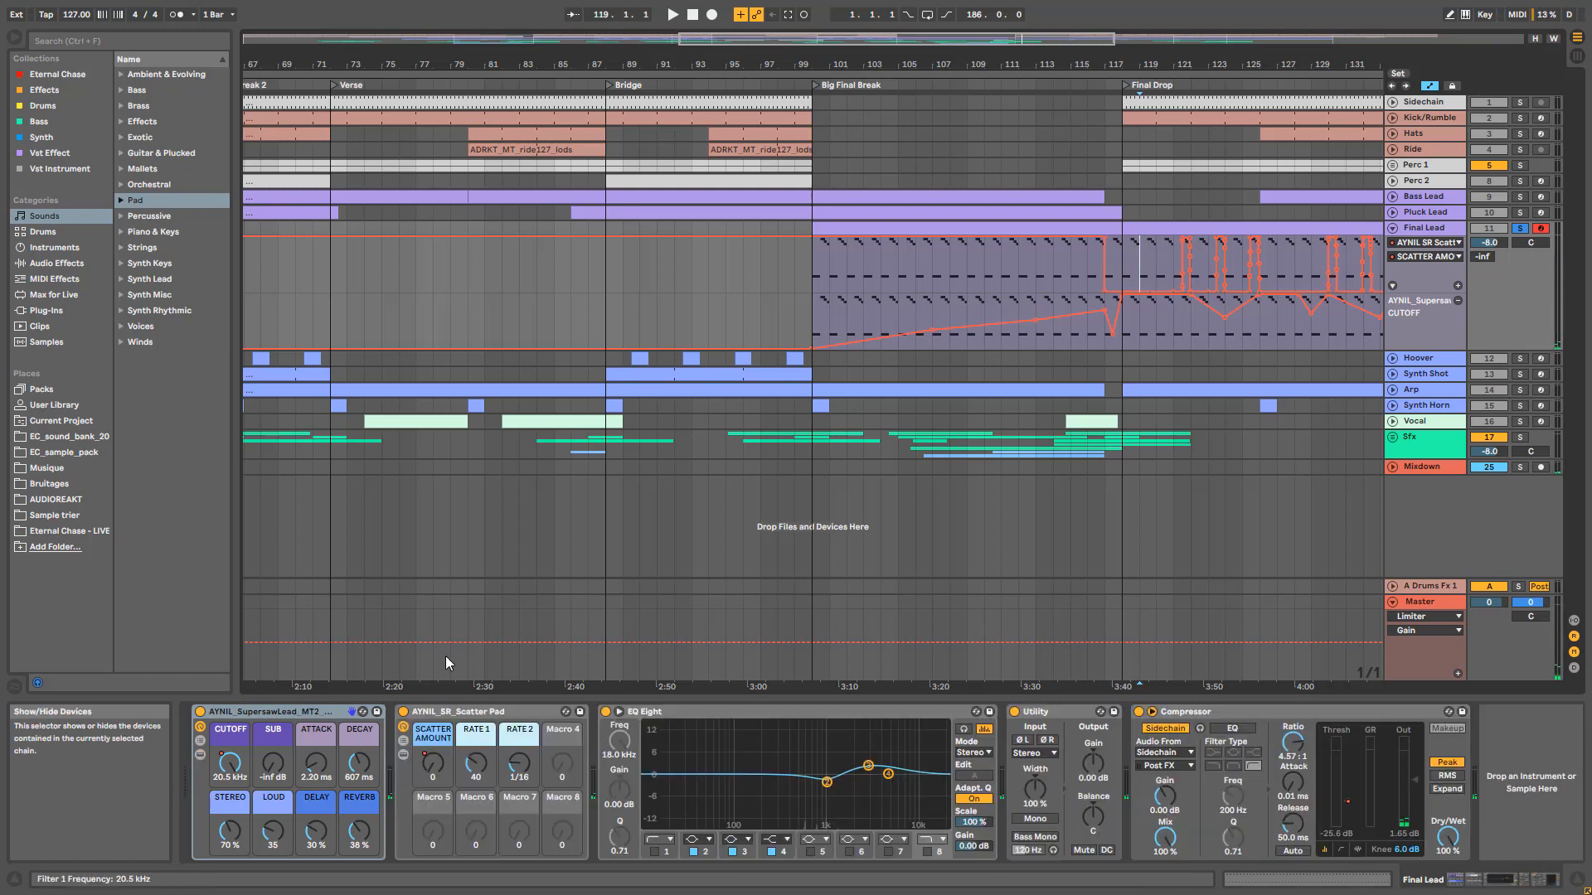
Step: Replay the soloed Final Lead from bar 118 and stop playback
left_click(1129, 248)
key("space")
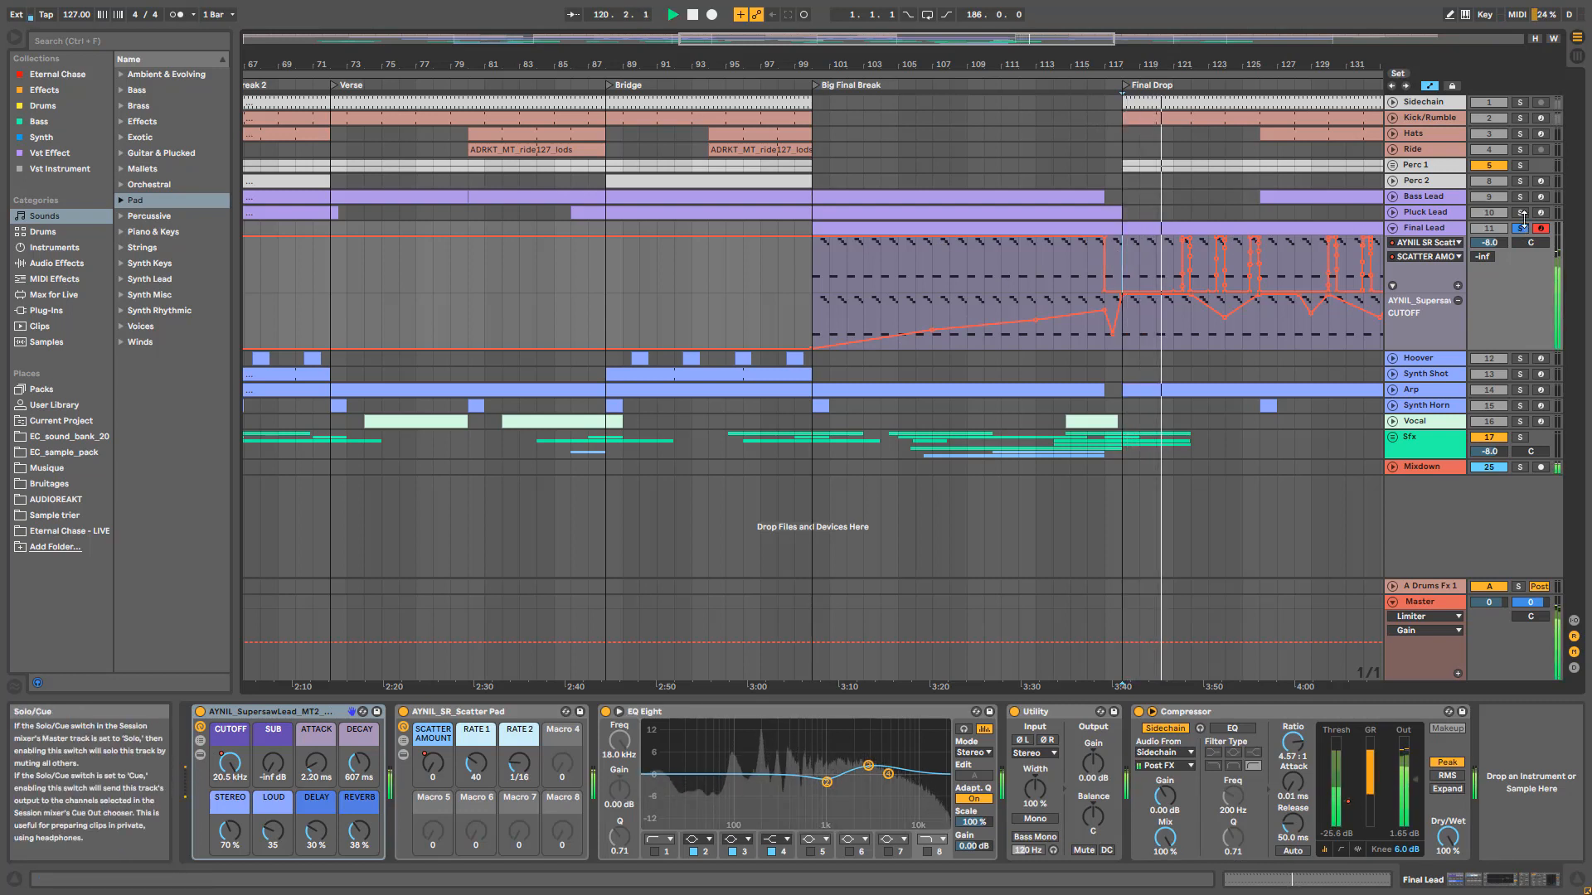
key("space")
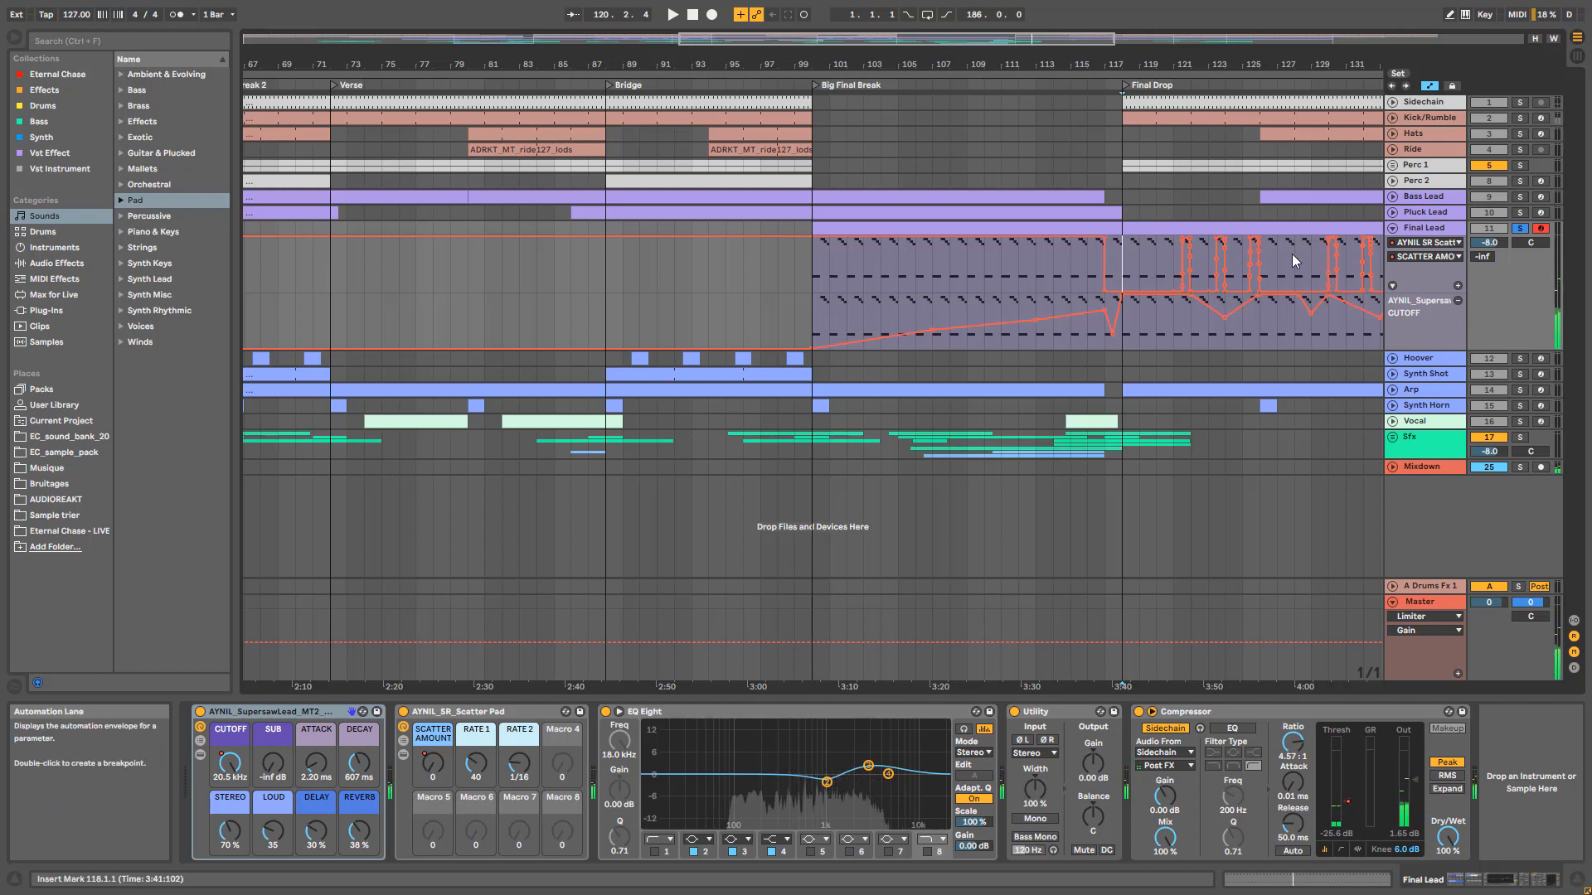
Step: Select the Scatter Pad rack on Final Lead and audition its automated effect from bar 120
mouse_move(1061, 39)
left_mouse_down()
mouse_move(1116, 44)
mouse_move(1190, 88)
mouse_move(1205, 65)
mouse_move(1066, 42)
left_mouse_up()
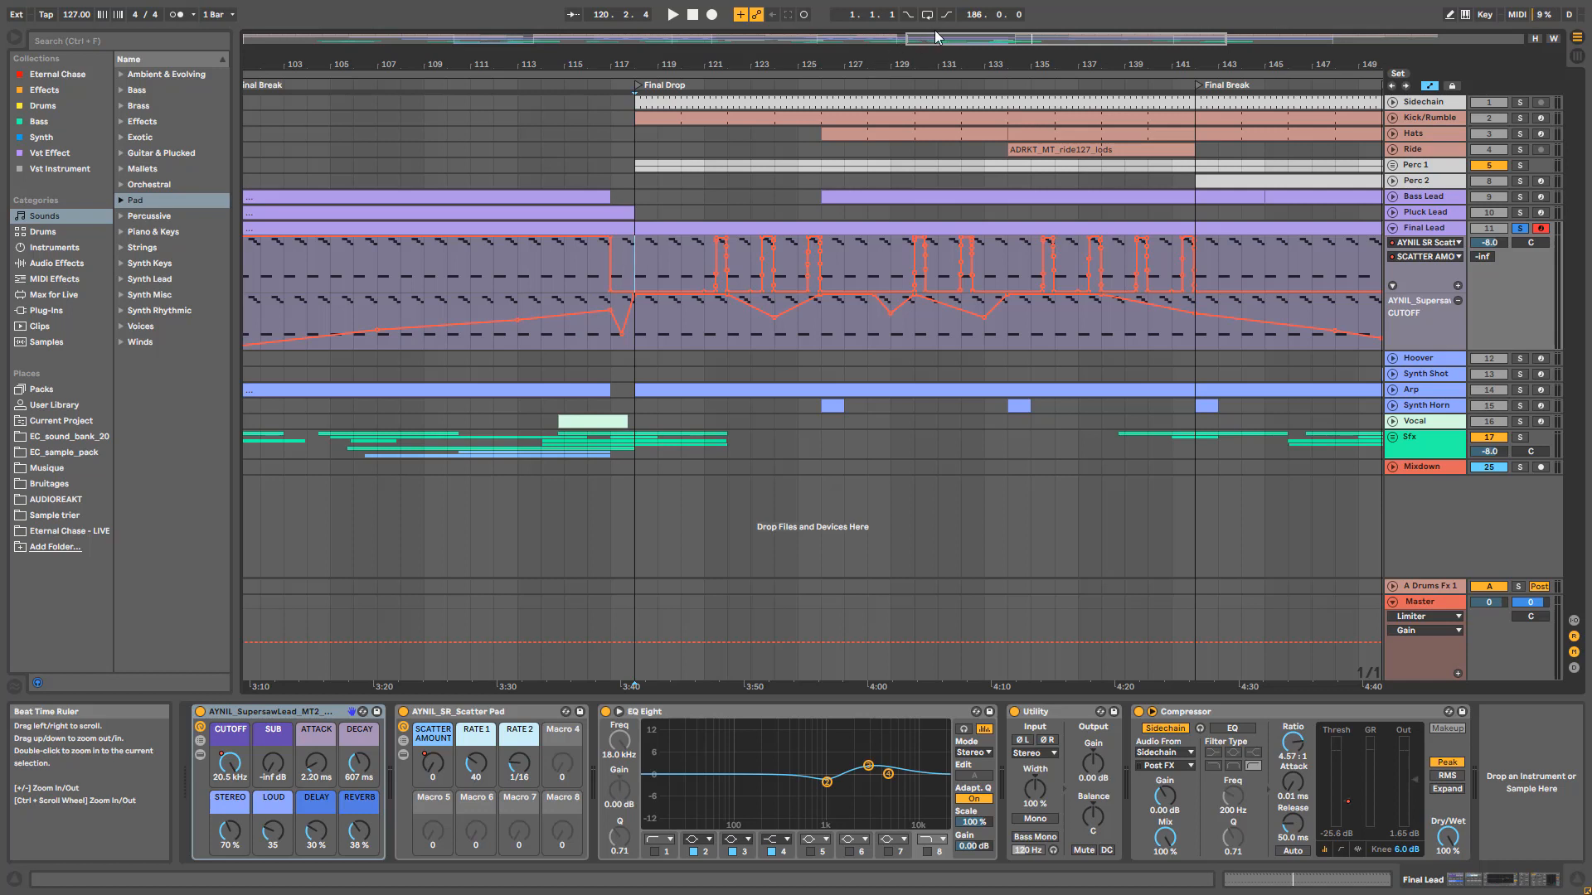
left_click(484, 713)
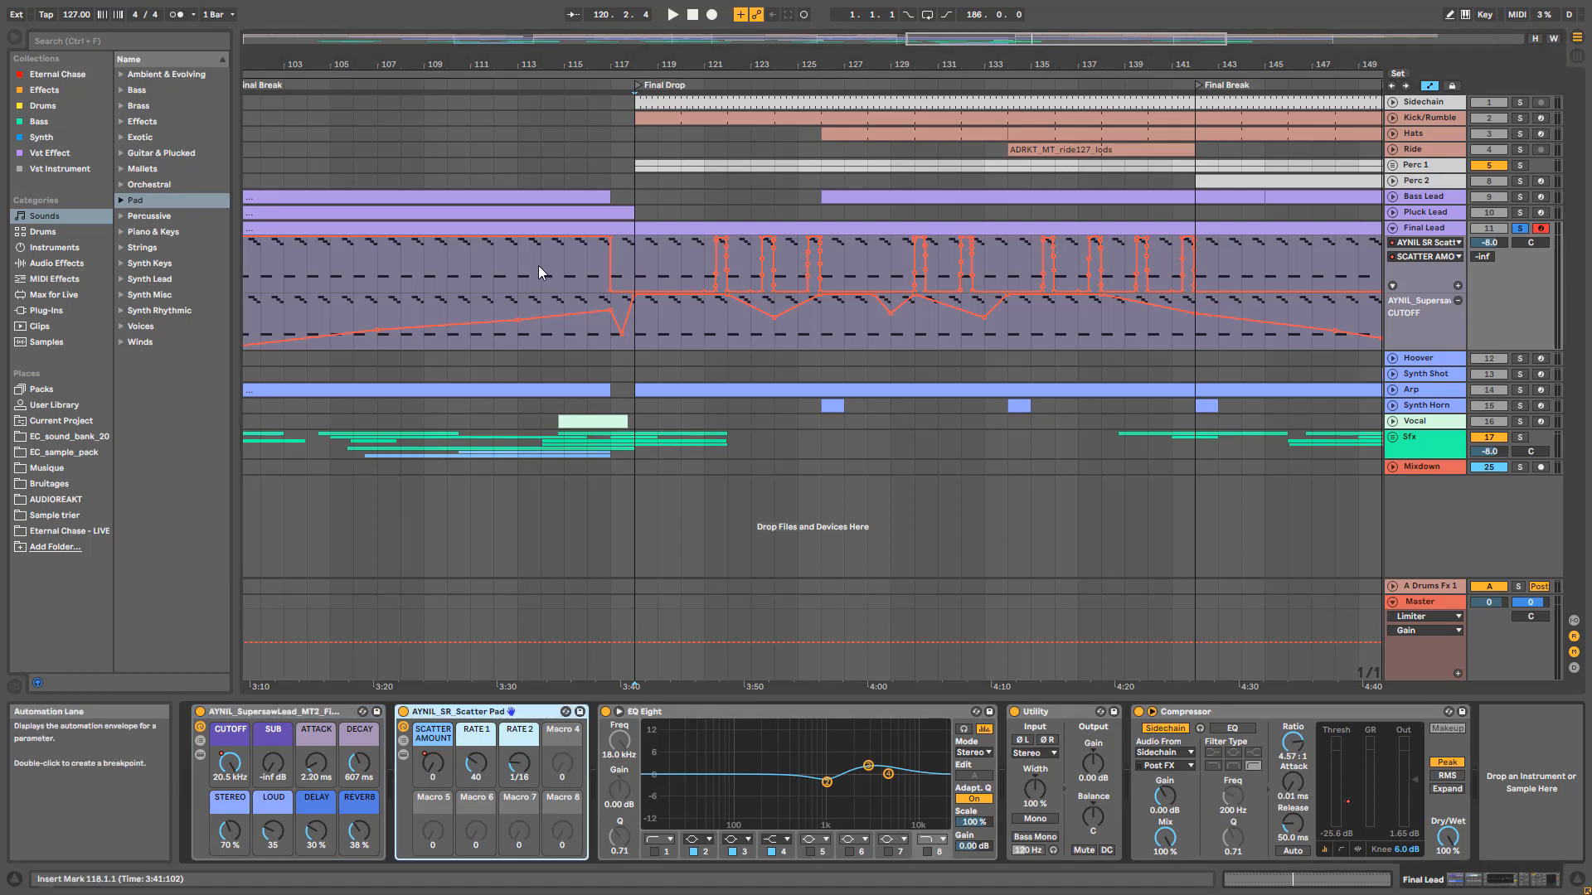
left_click(679, 282)
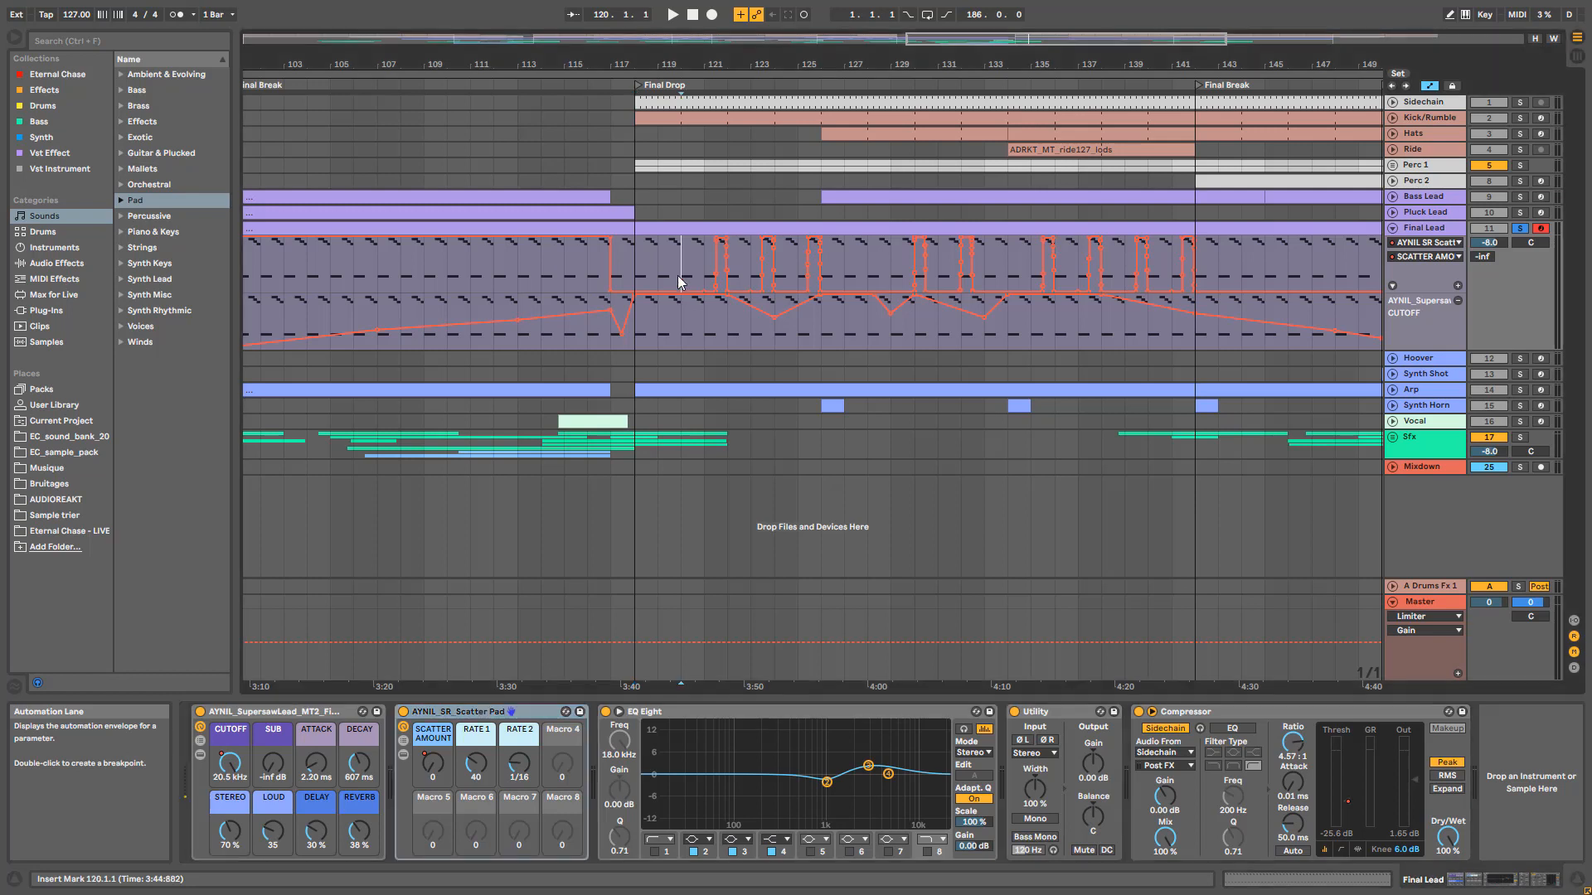
key("space")
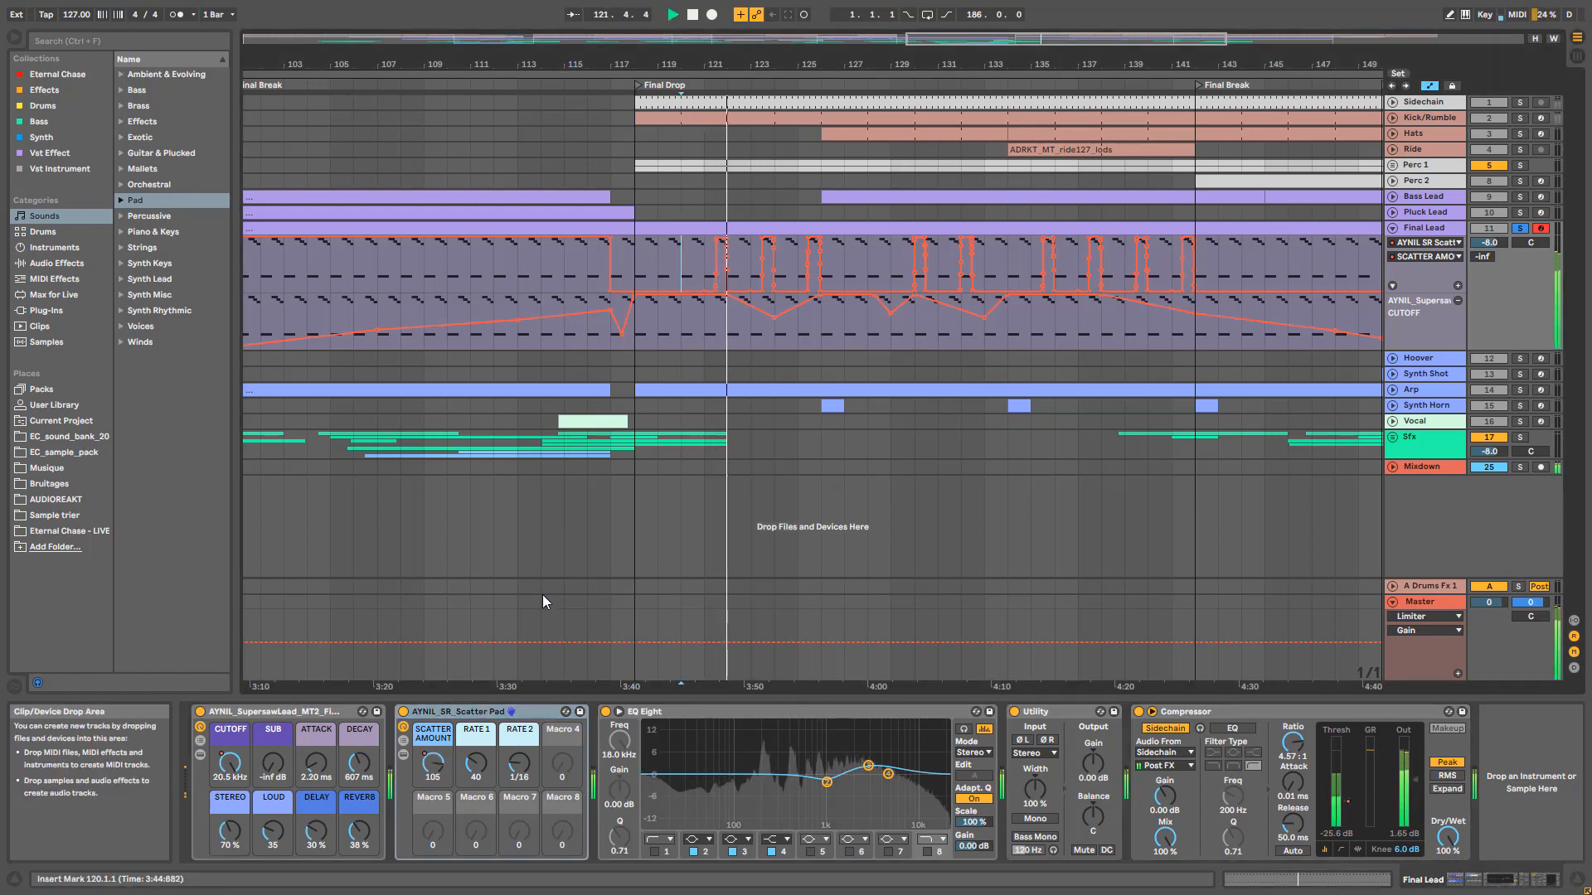
key("space")
Step: Override the Scatter Pad's Scatter Amount with 127 and audition Final Lead from bar 120
left_click_drag(433, 764, 433, 659)
key("space")
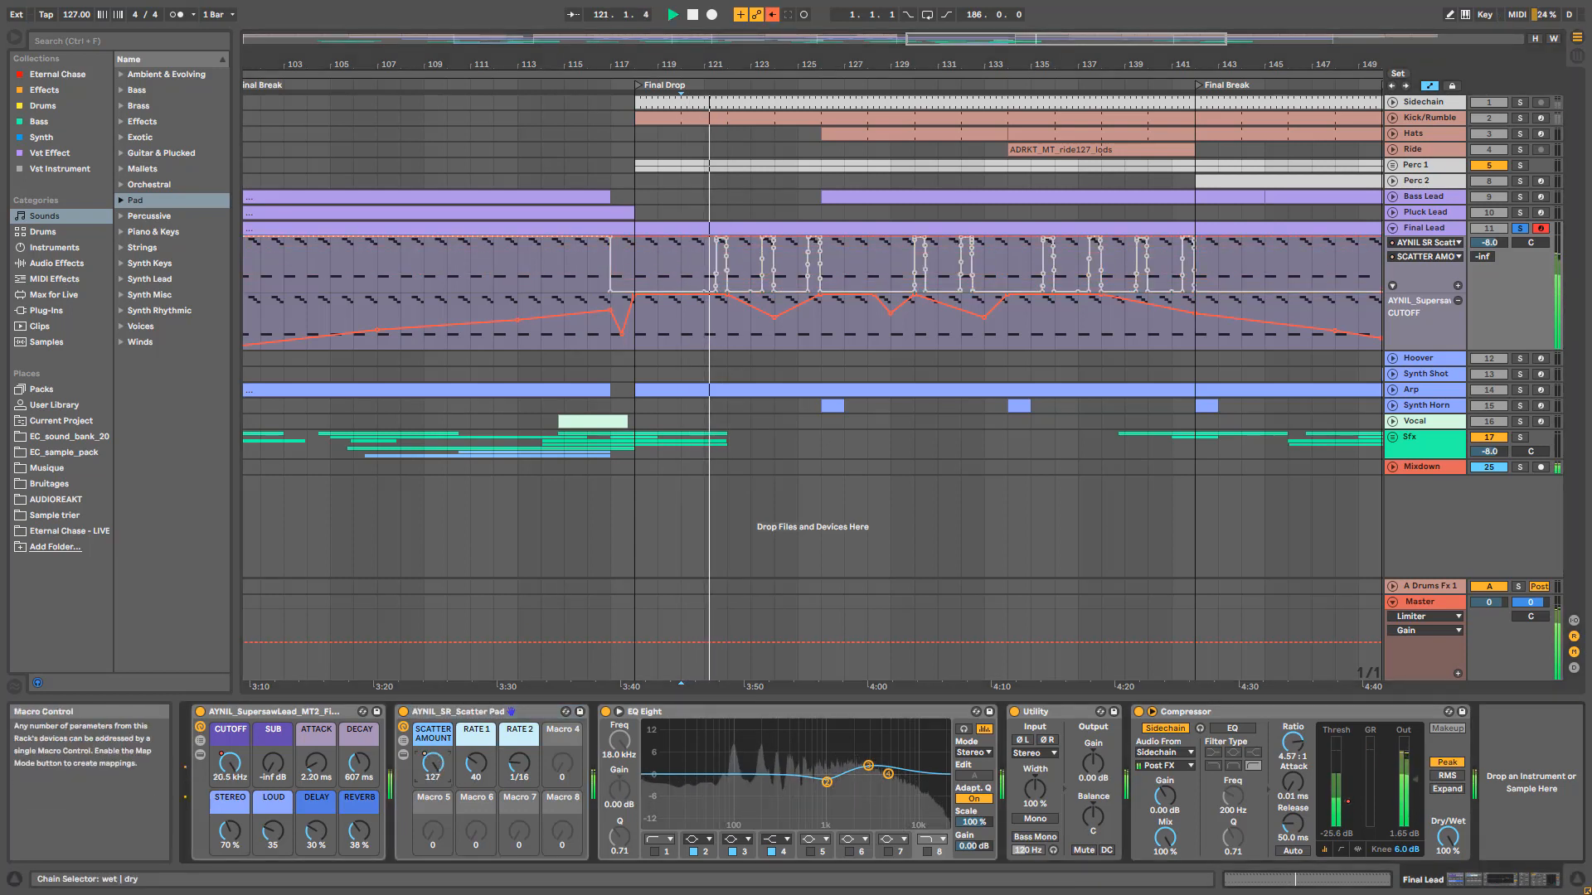
key("space")
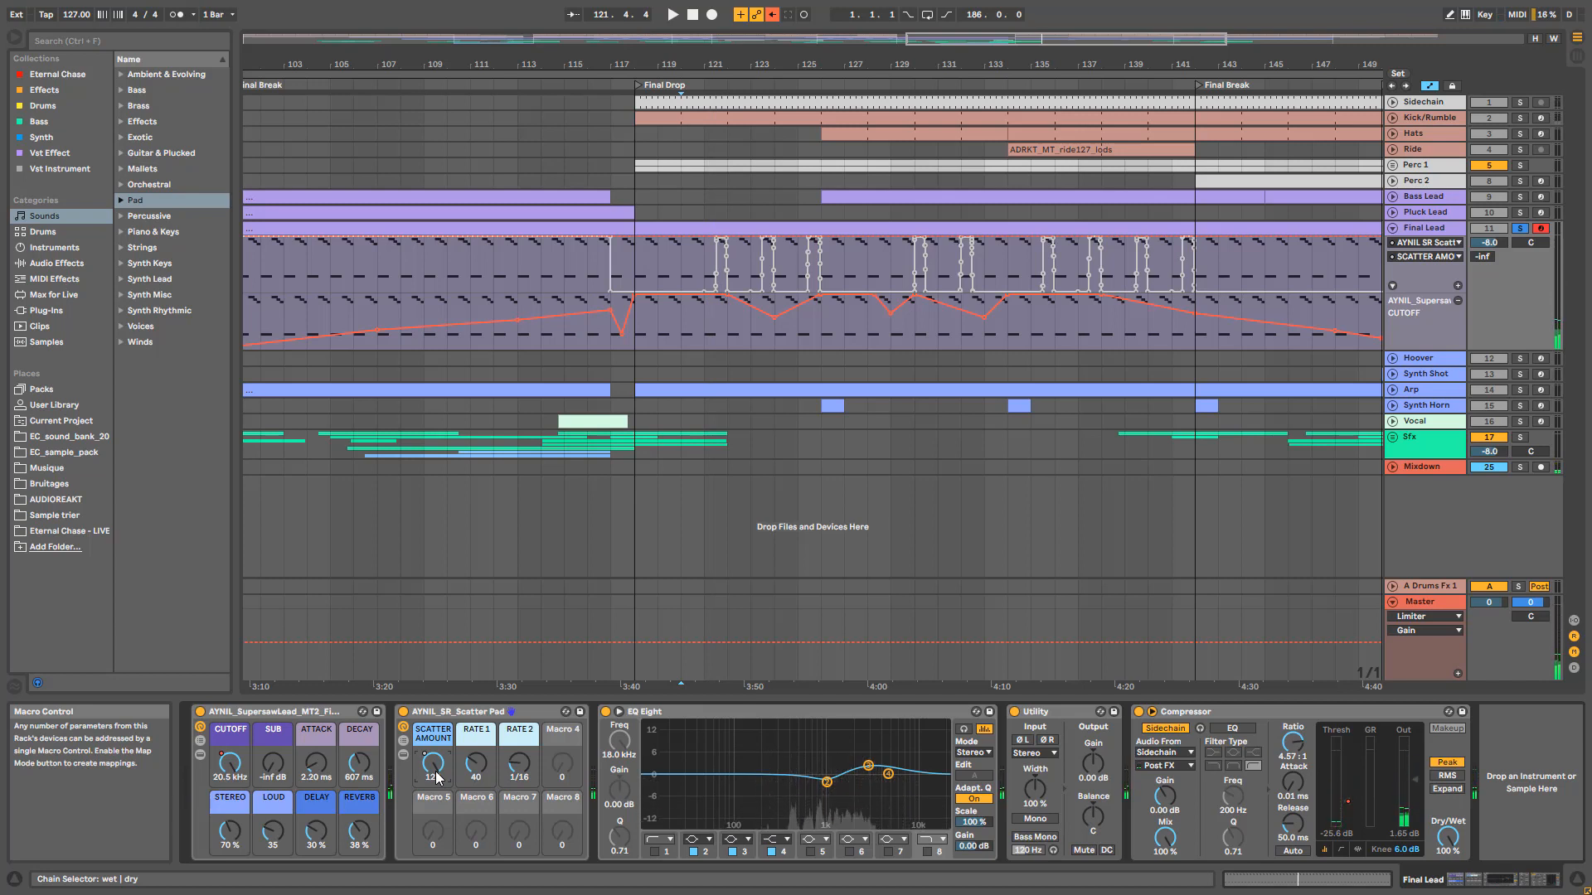
Step: Replay Final Lead while trying the Scatter Pad's Scatter Amount and Rate 2 controls, and stop playback
key("space")
left_click_drag(437, 776, 520, 767)
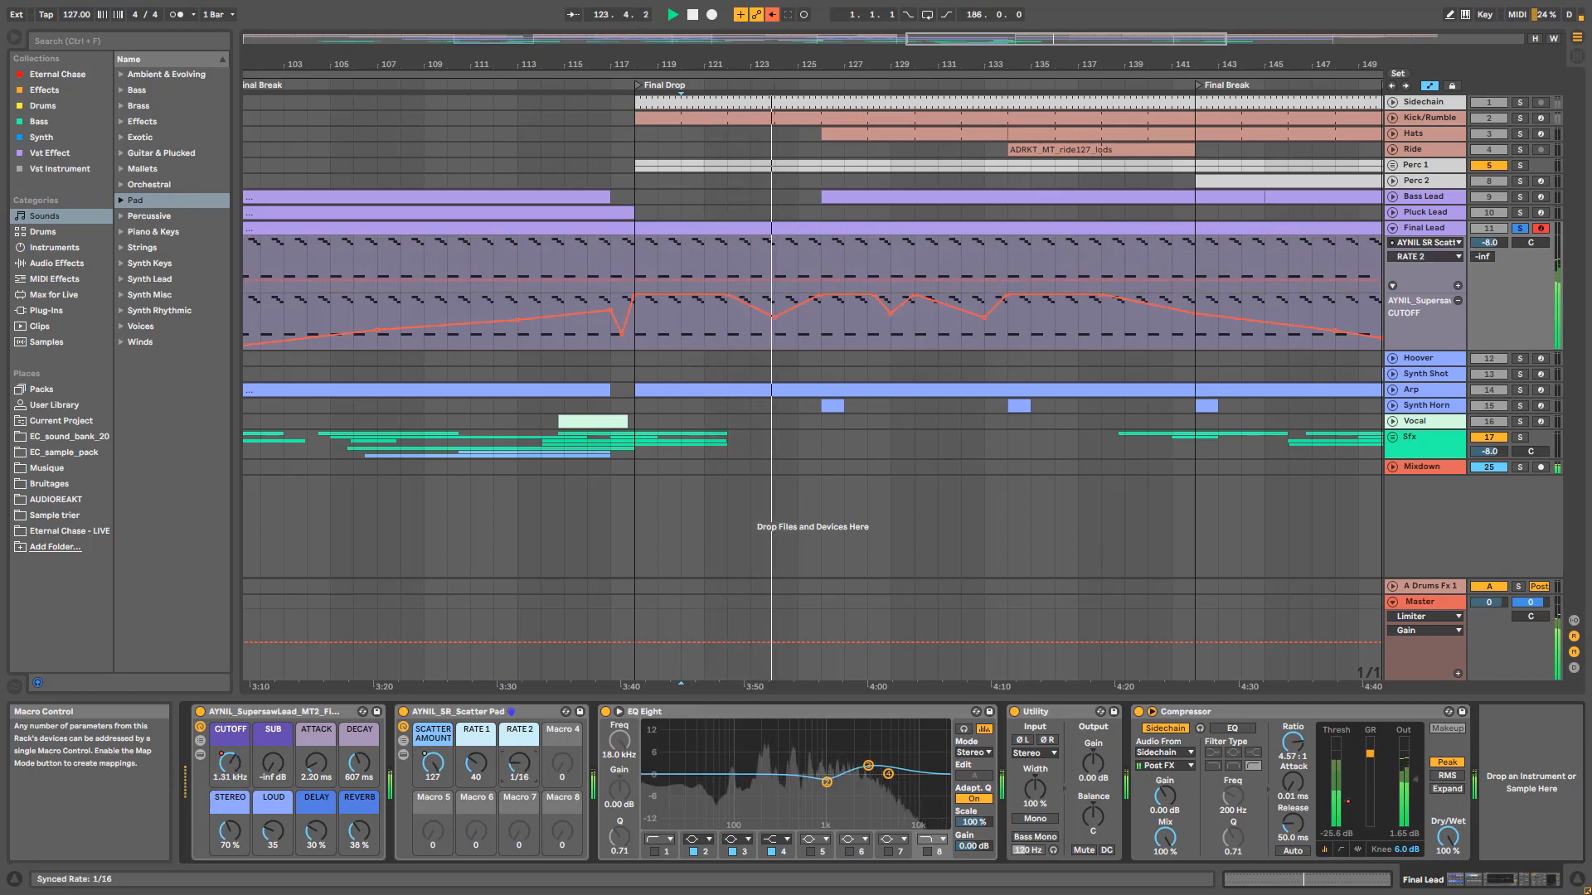
left_click(431, 778)
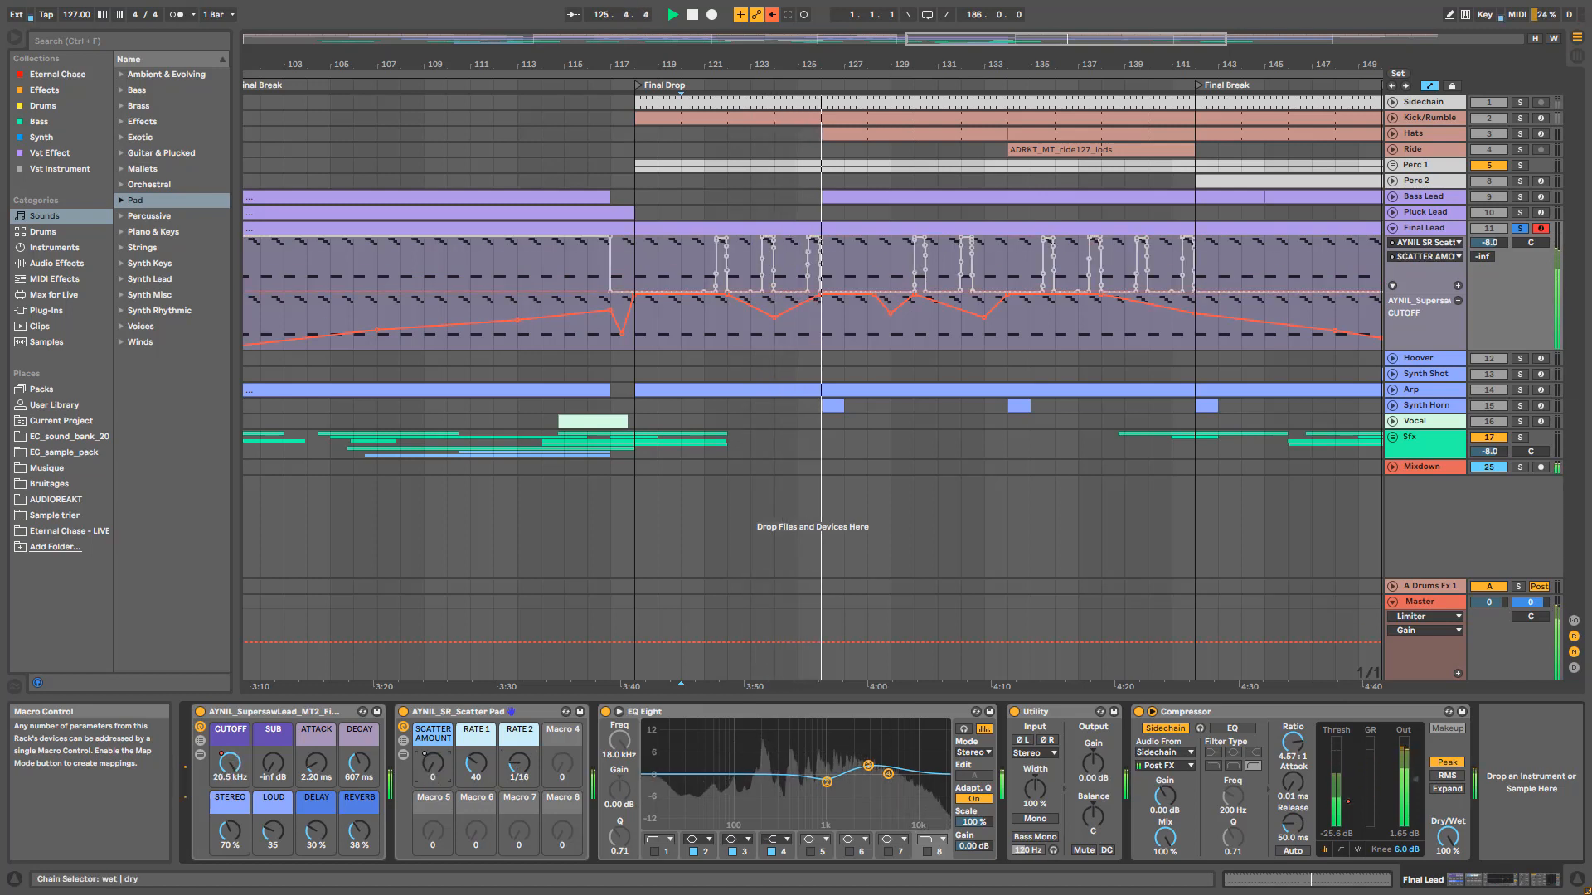
left_click(695, 14)
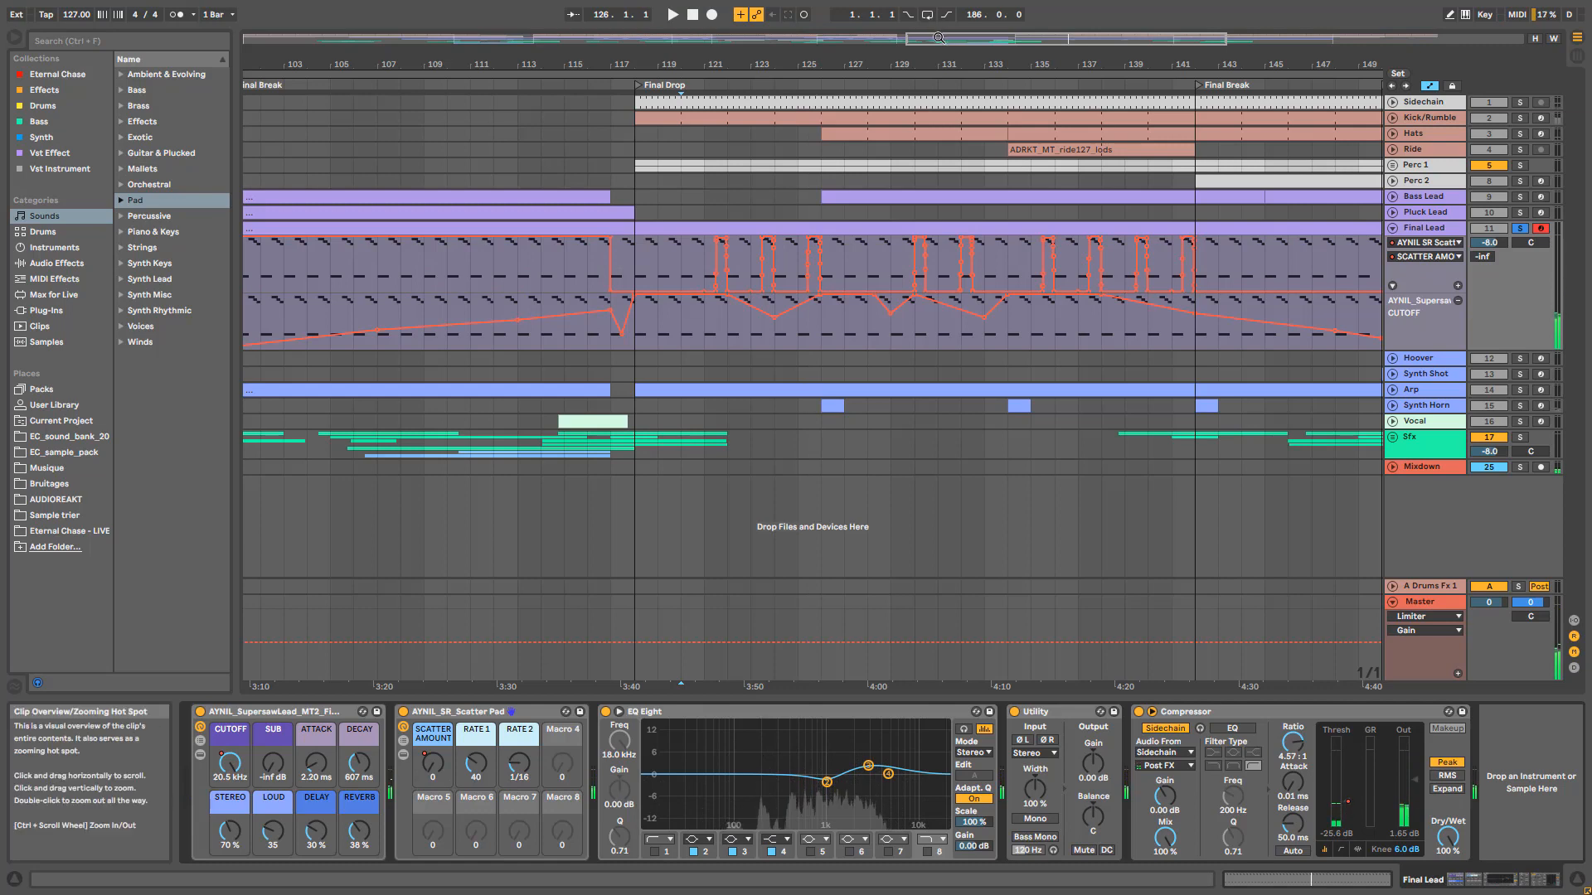
Step: Fold the Final Lead track and solo the Hoover track in its place
left_click_drag(1028, 38, 995, 79)
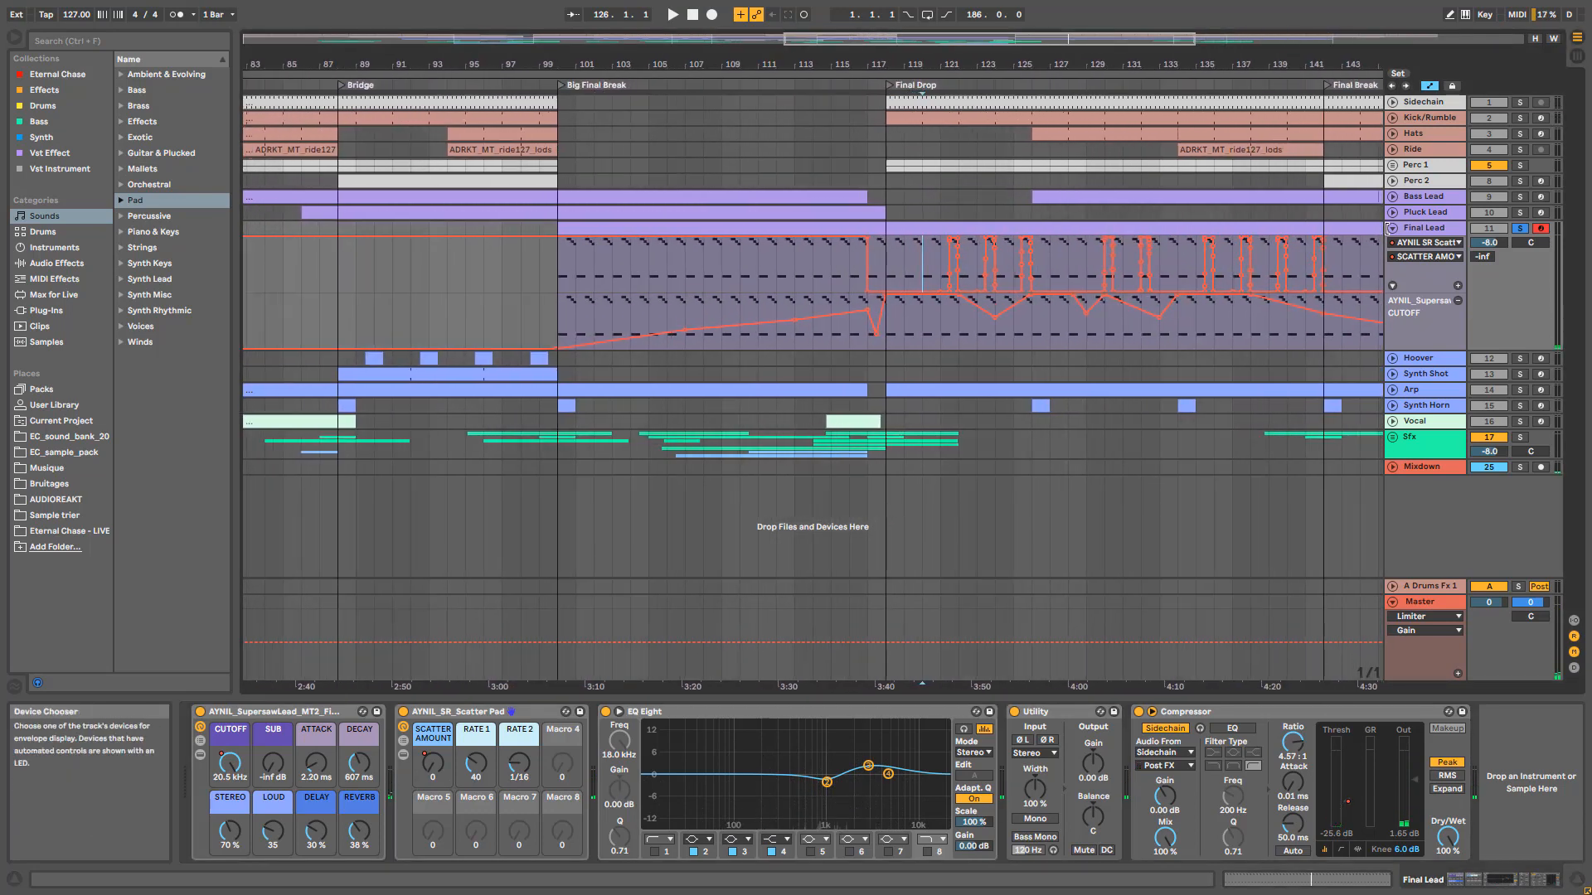
left_click(1394, 230)
left_click(1447, 248)
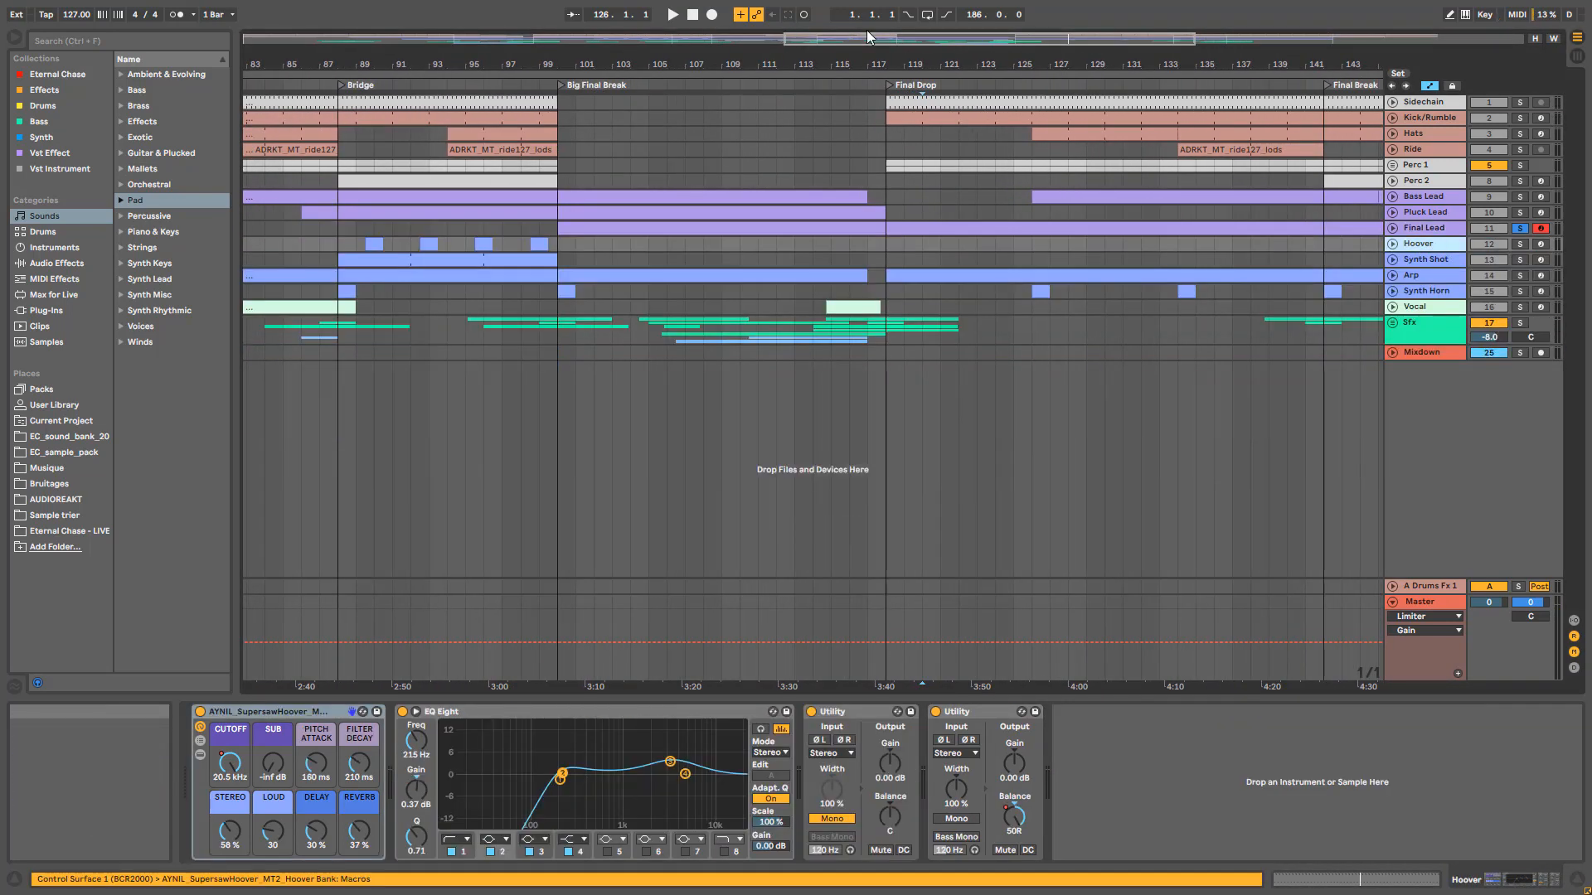
left_click_drag(869, 57, 924, 33)
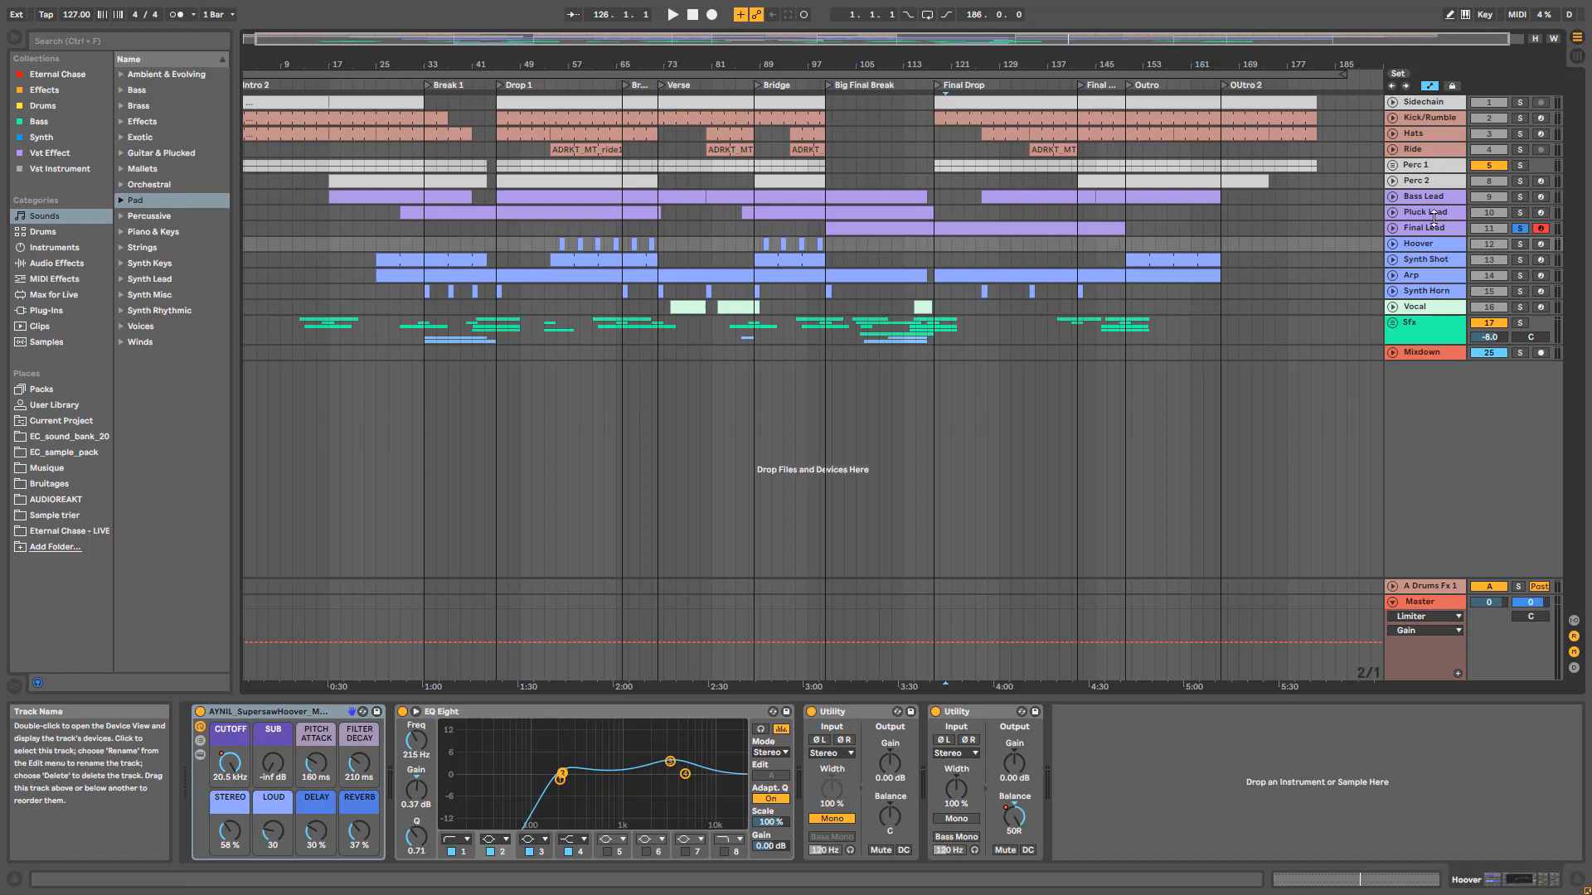
left_click(1519, 245)
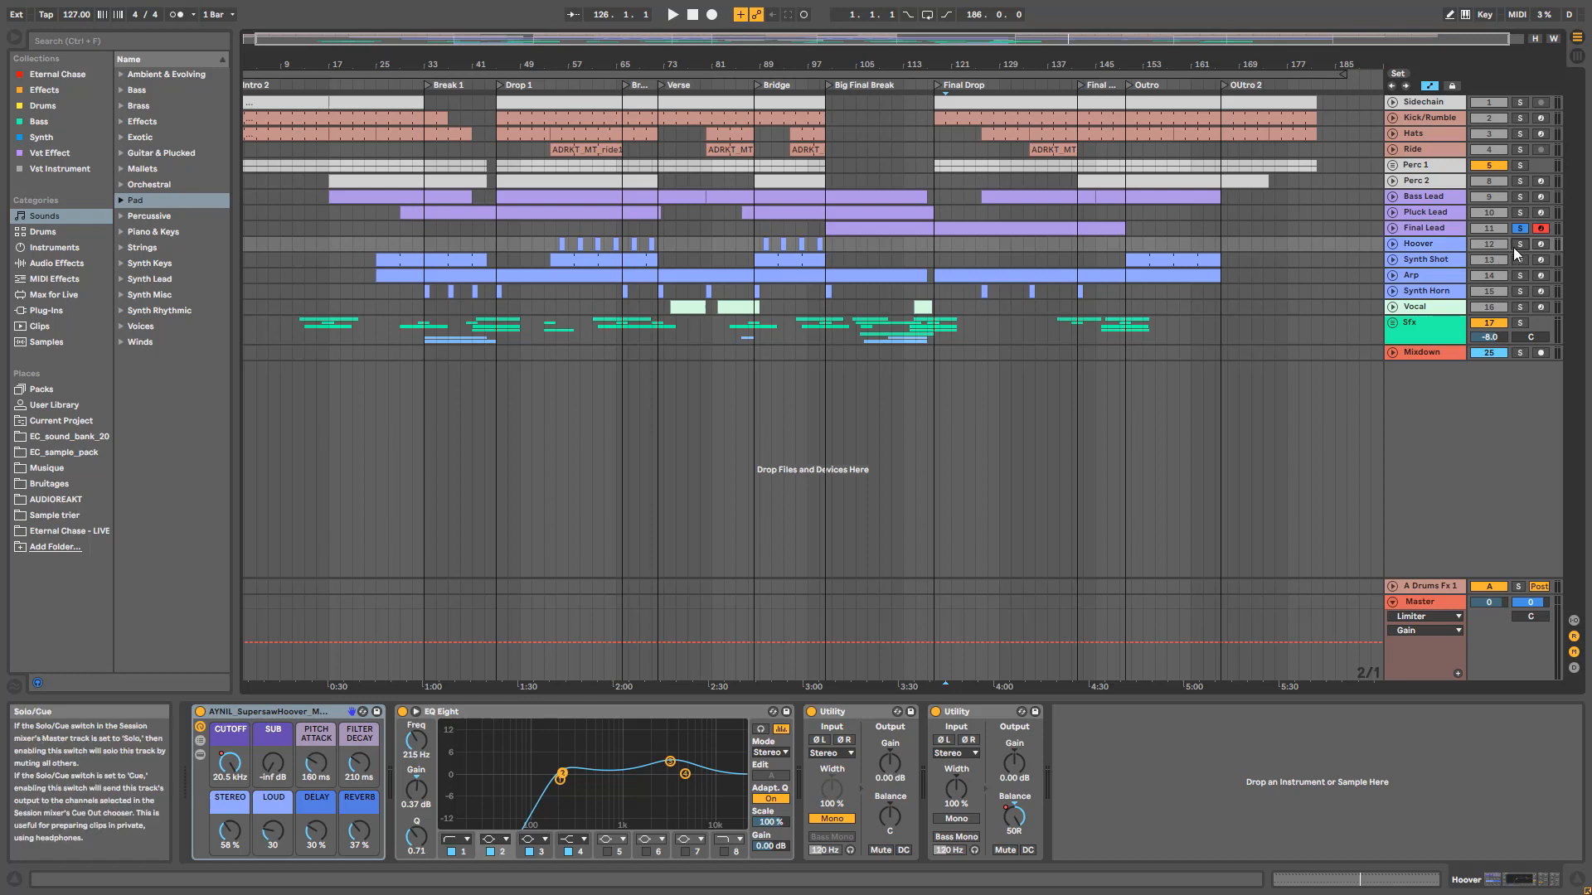
key("space")
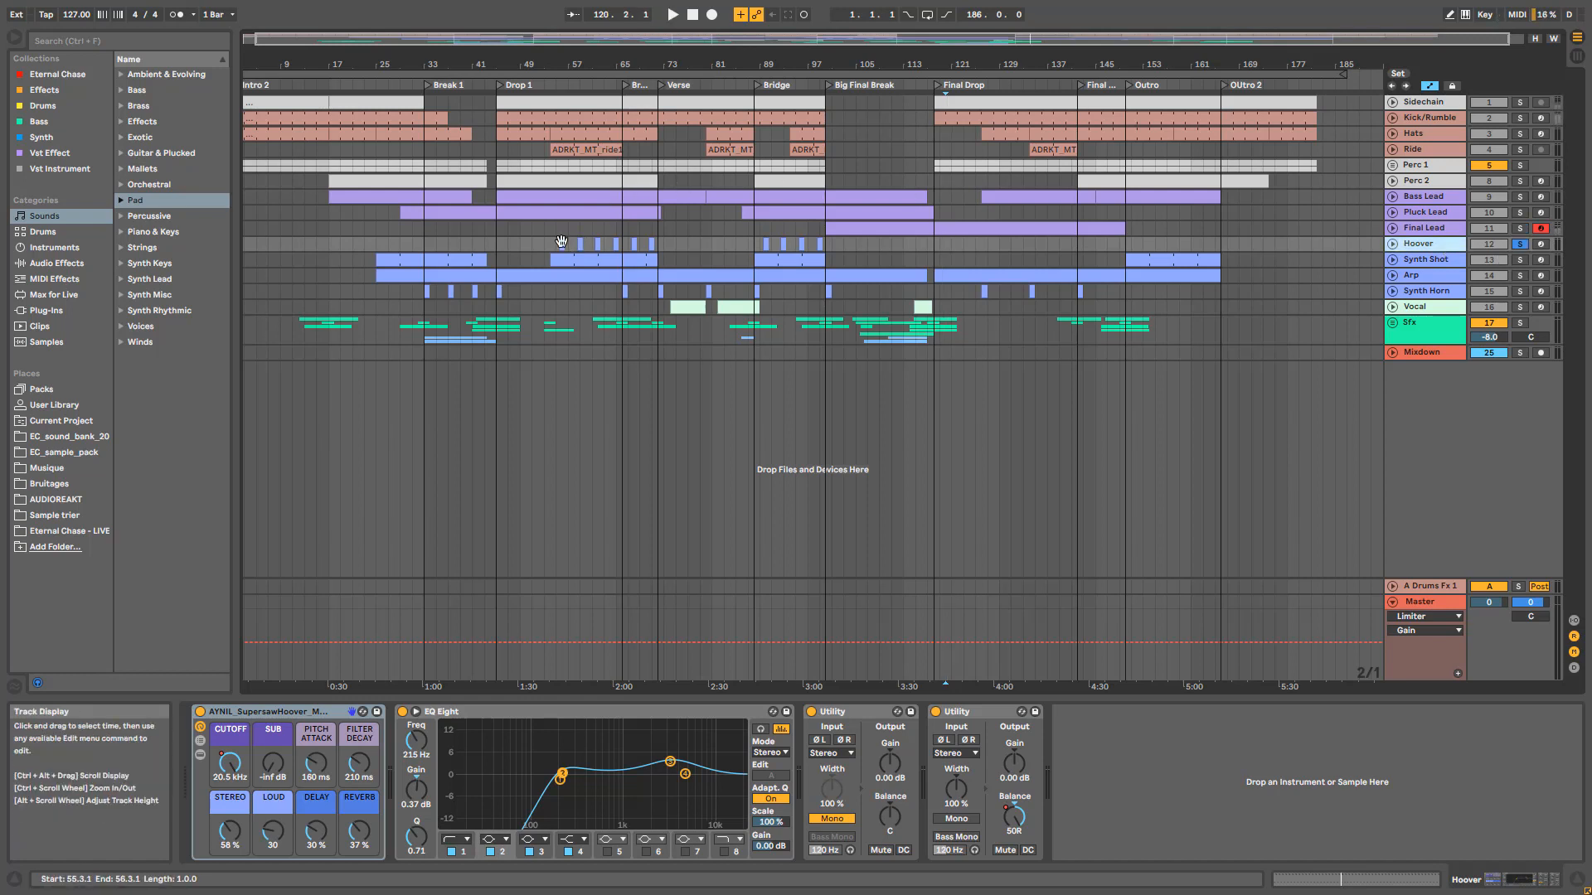
Step: Audition the first two Hoover clips in Drop 1 with the track unfolded to show its cutoff automation
left_click(561, 244)
key("space")
left_click_drag(568, 64, 554, 111)
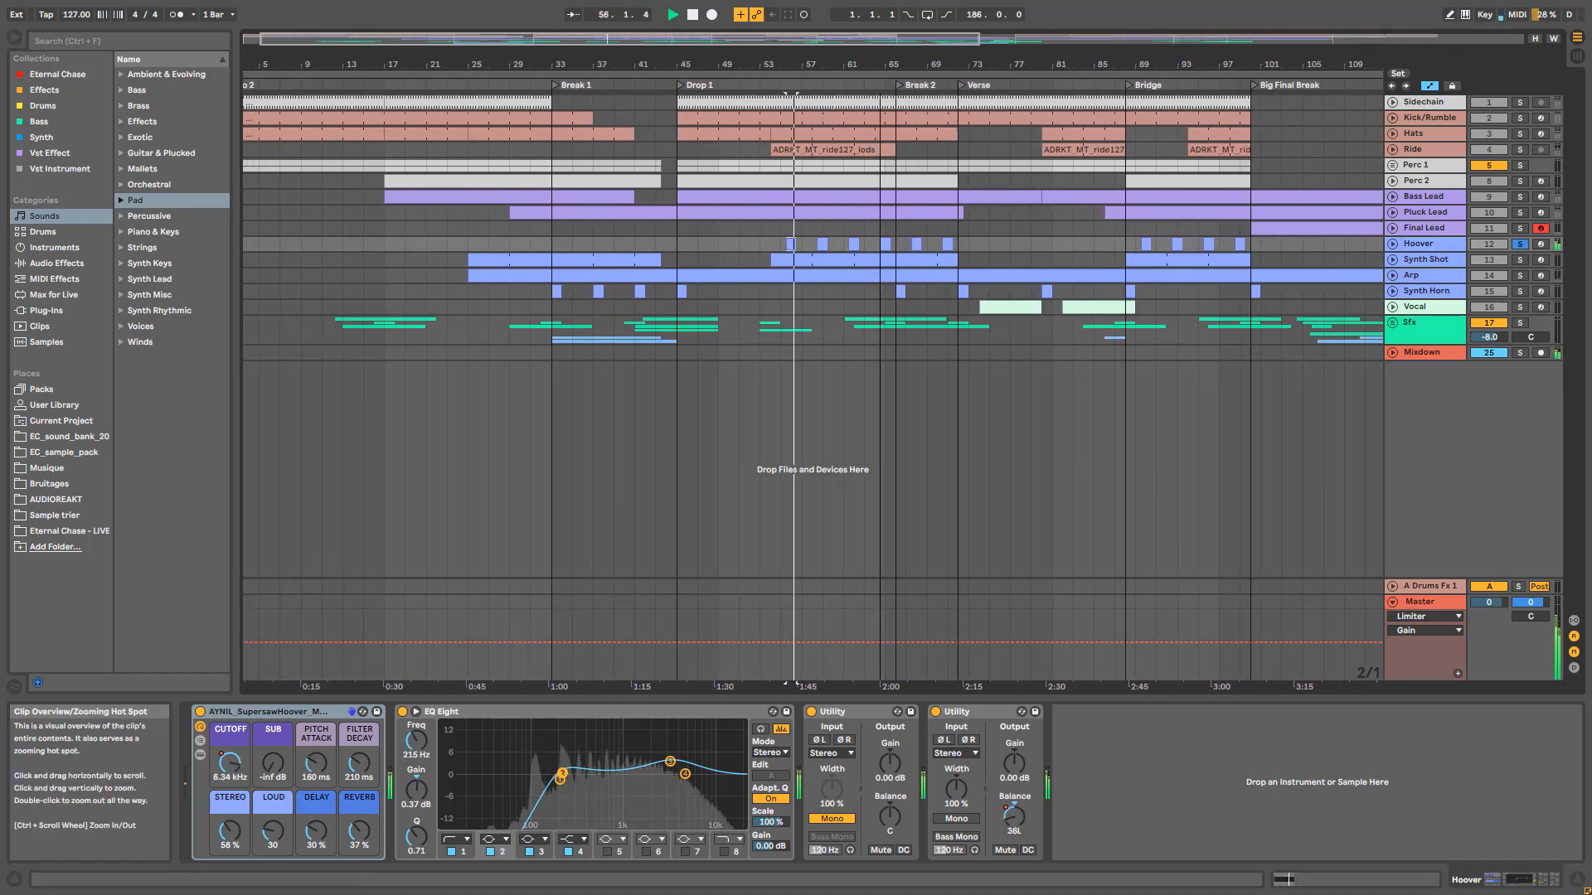
left_click(1392, 244)
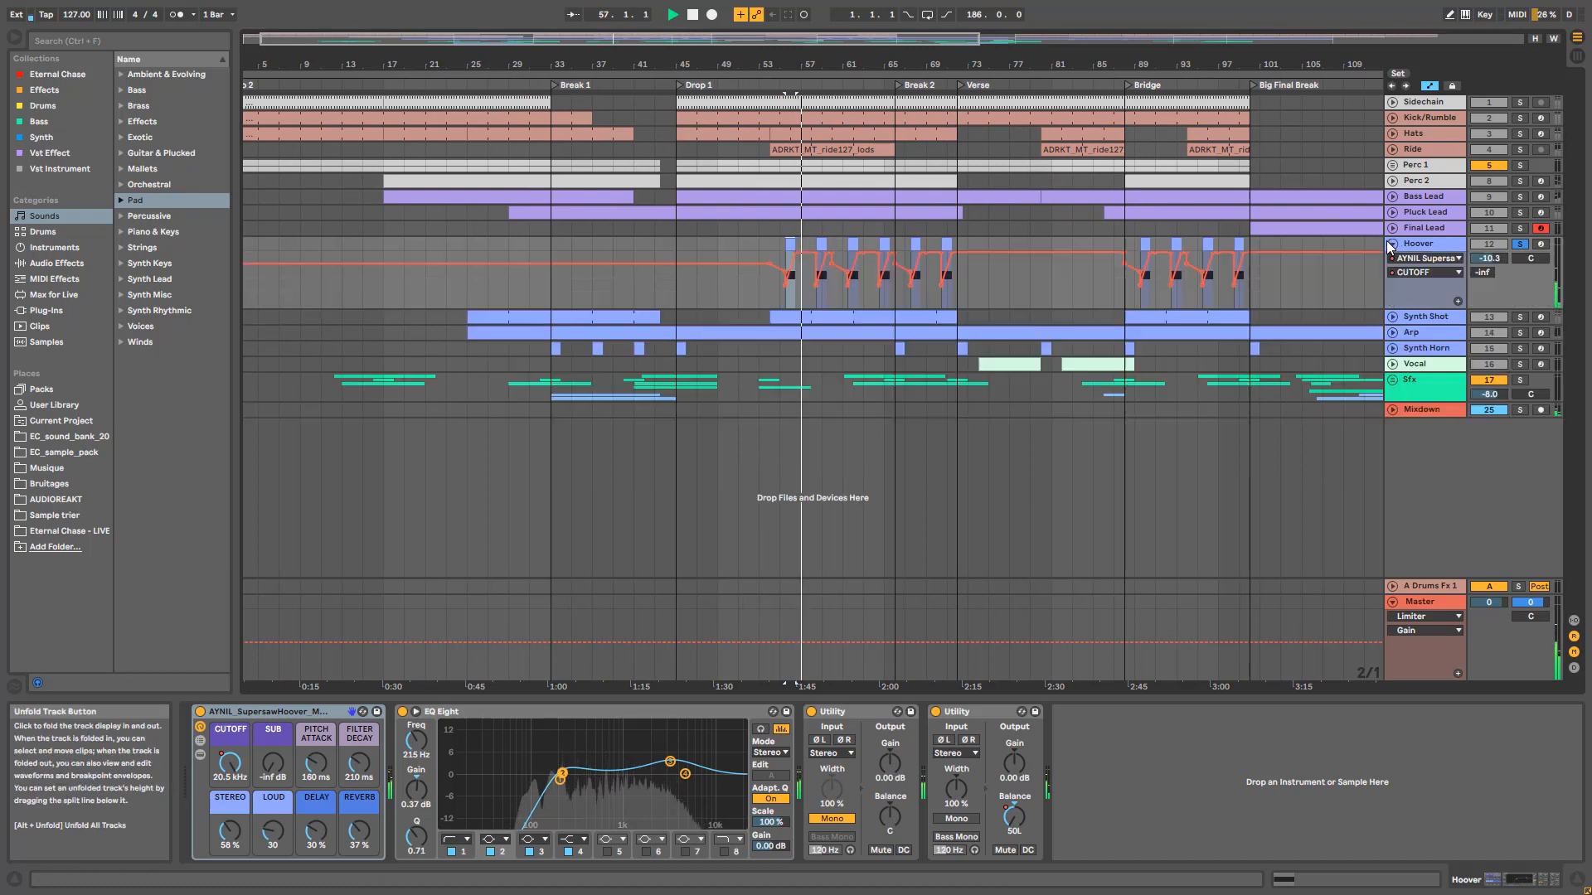
left_click(819, 242)
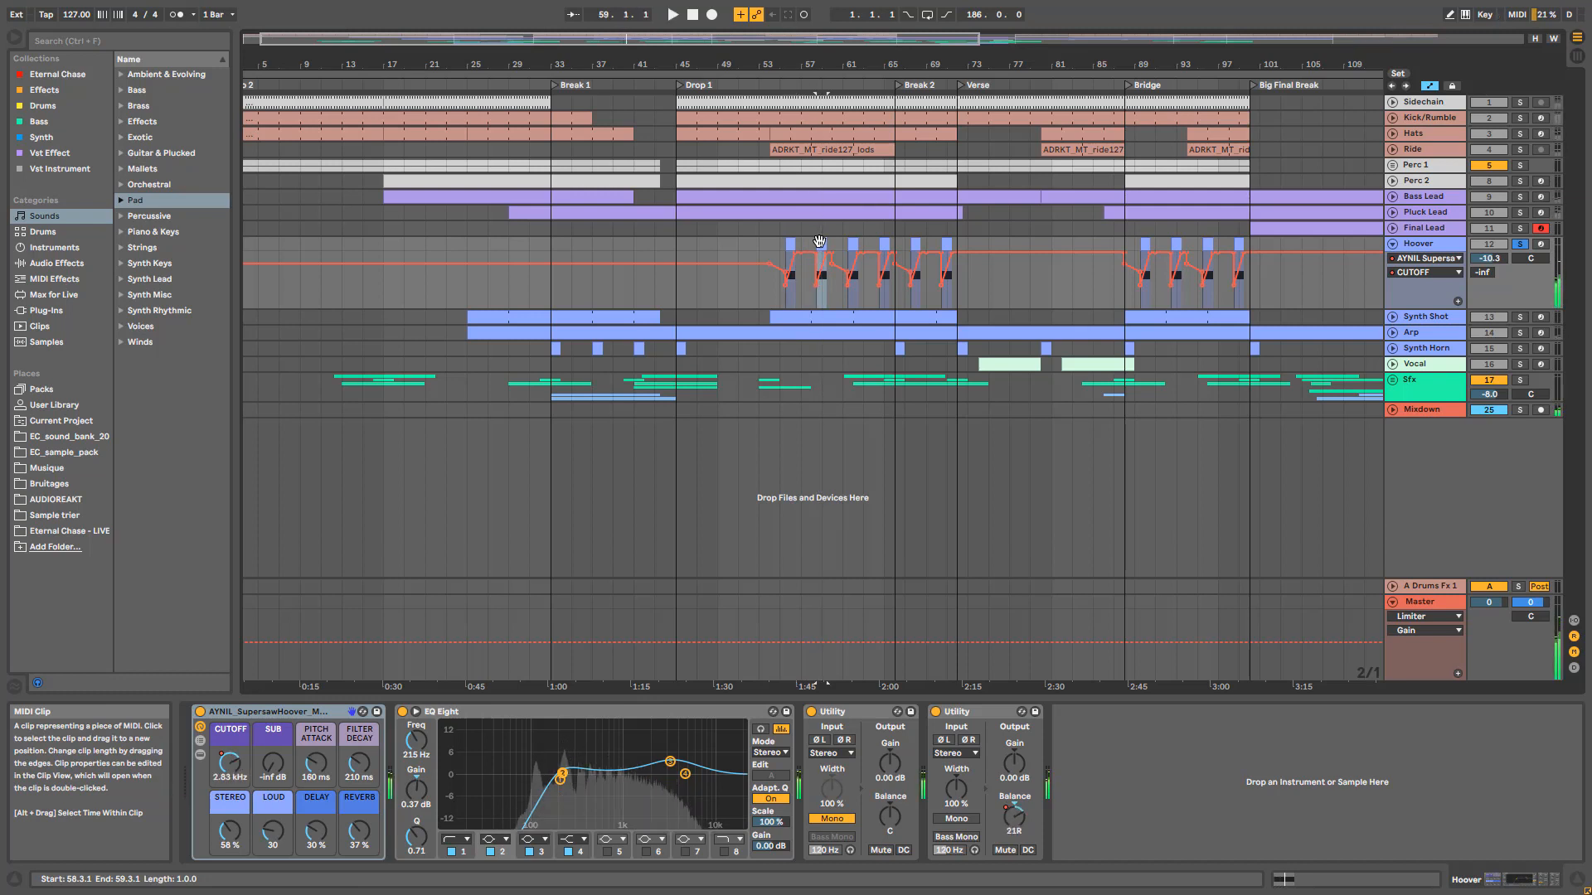
Step: Compare the Final Lead and Hoover device racks, and audition Hoover from its first Drop 1 clip at bar 55
left_click(1418, 229)
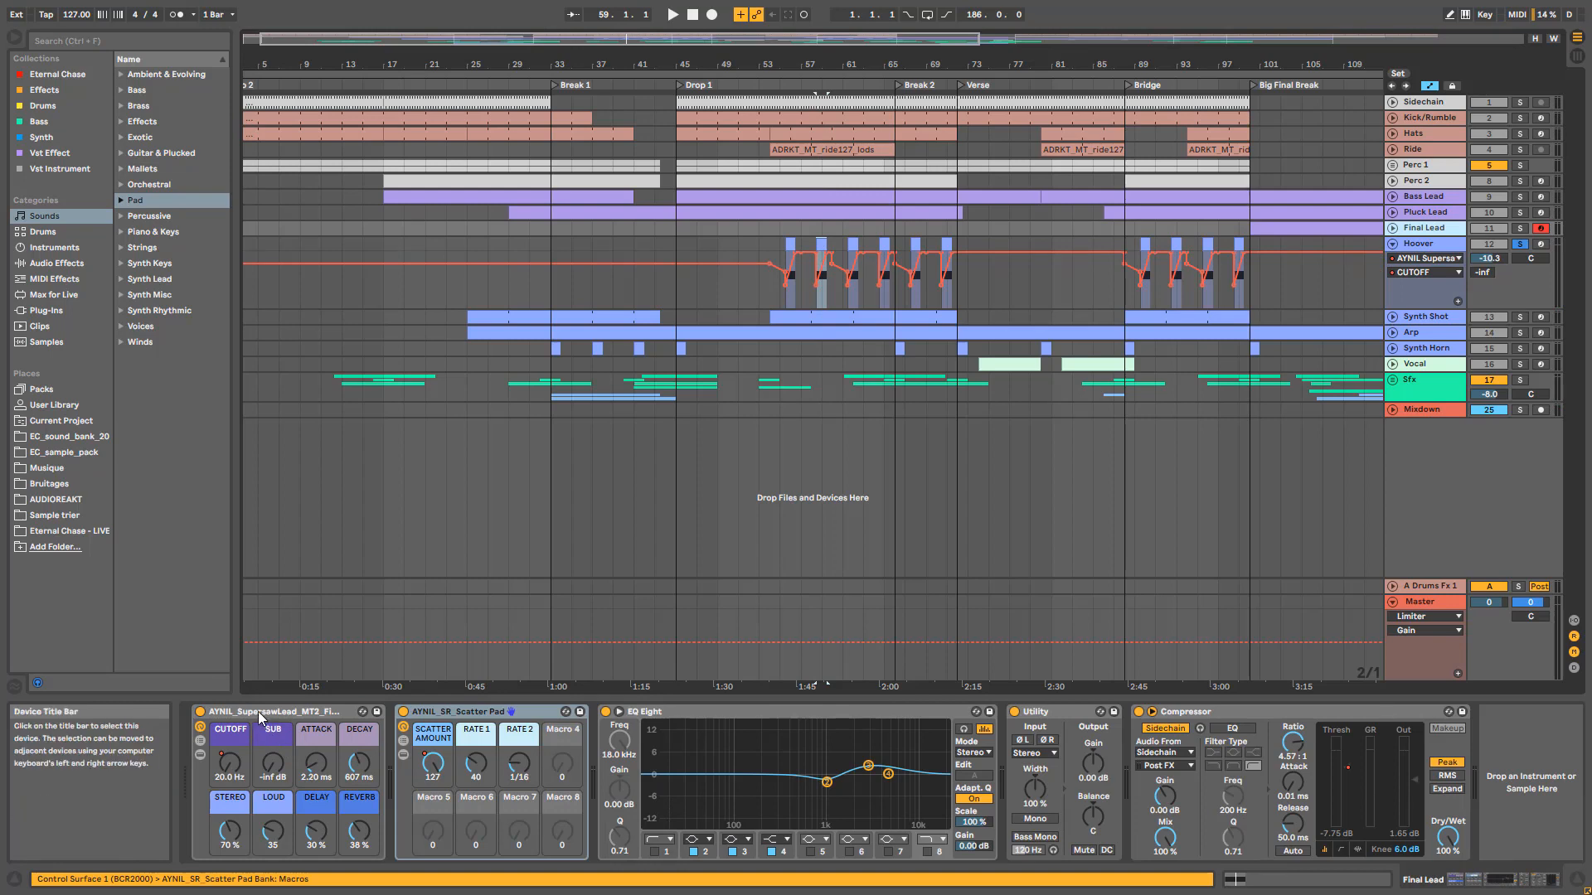
left_click(1415, 246)
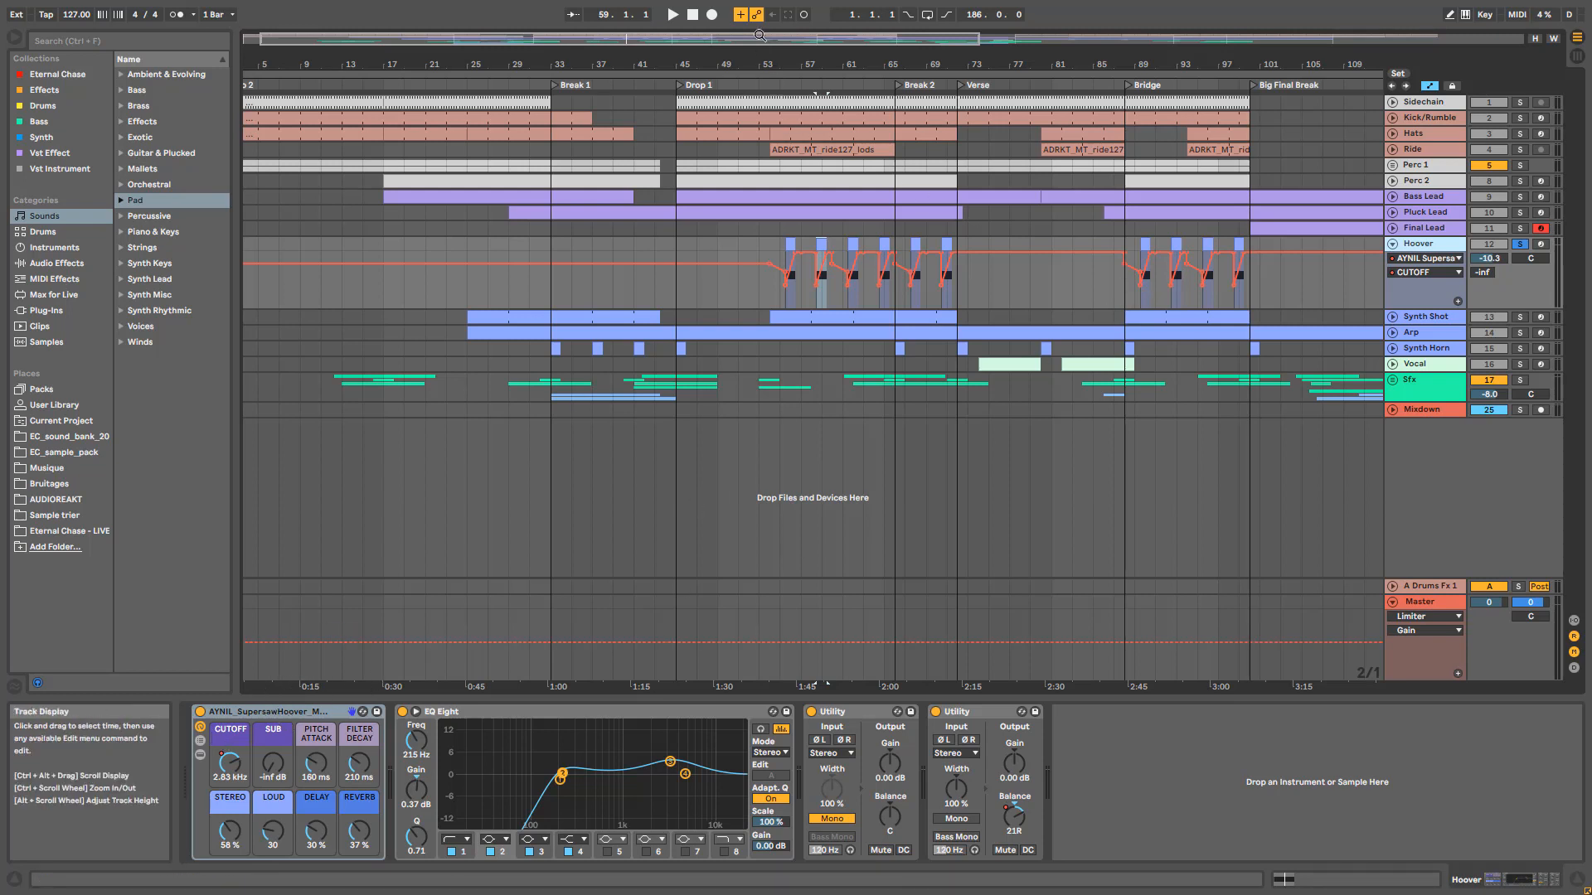
left_click_drag(759, 35, 703, 291)
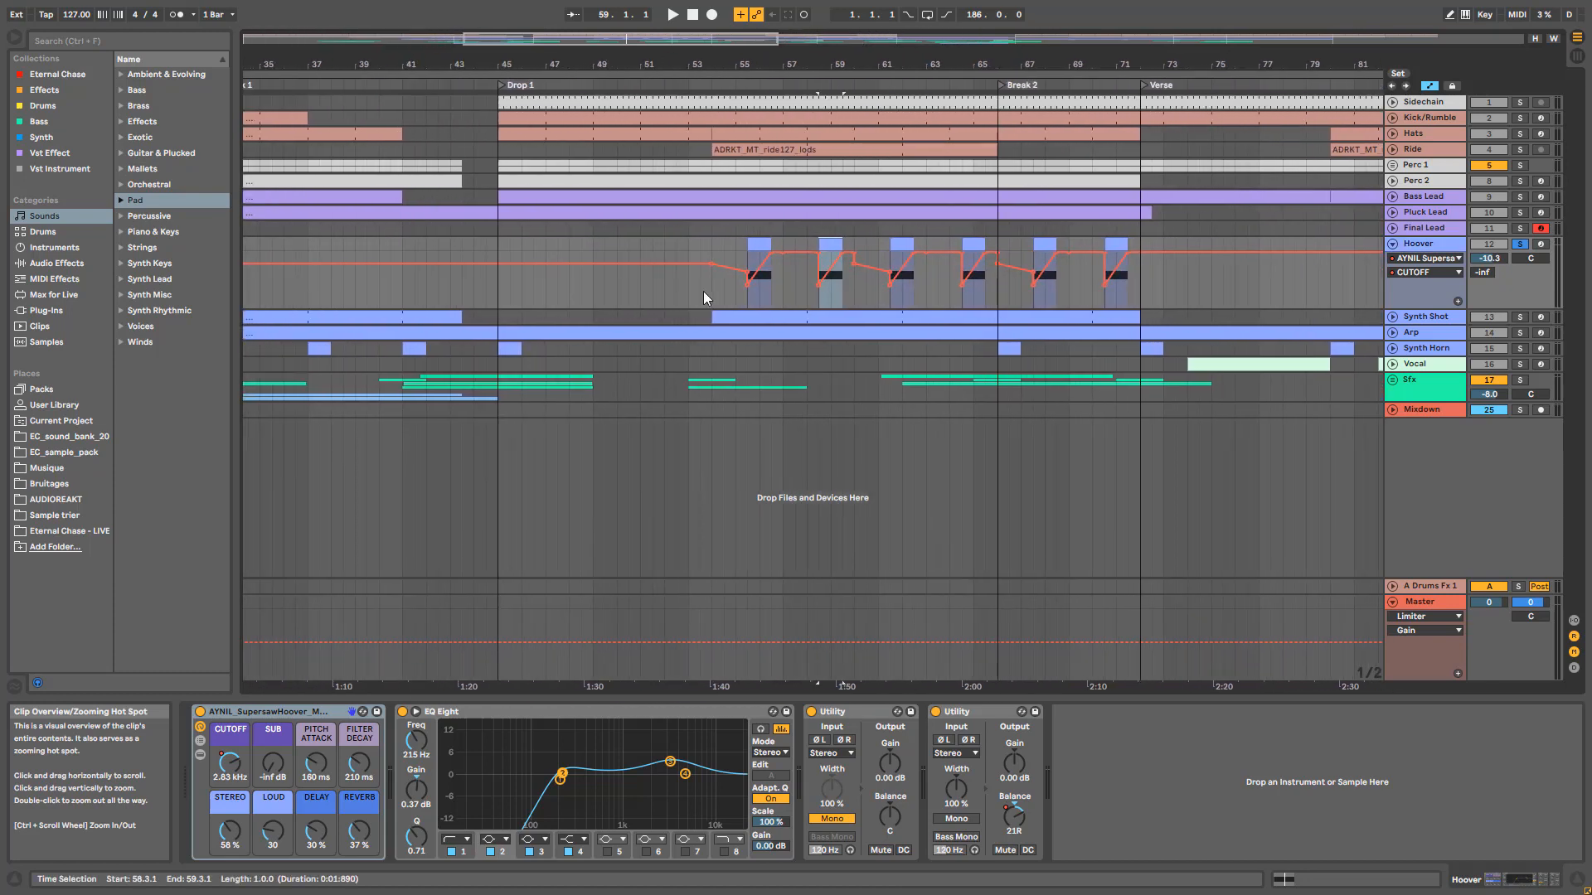
left_click(747, 301)
key("space")
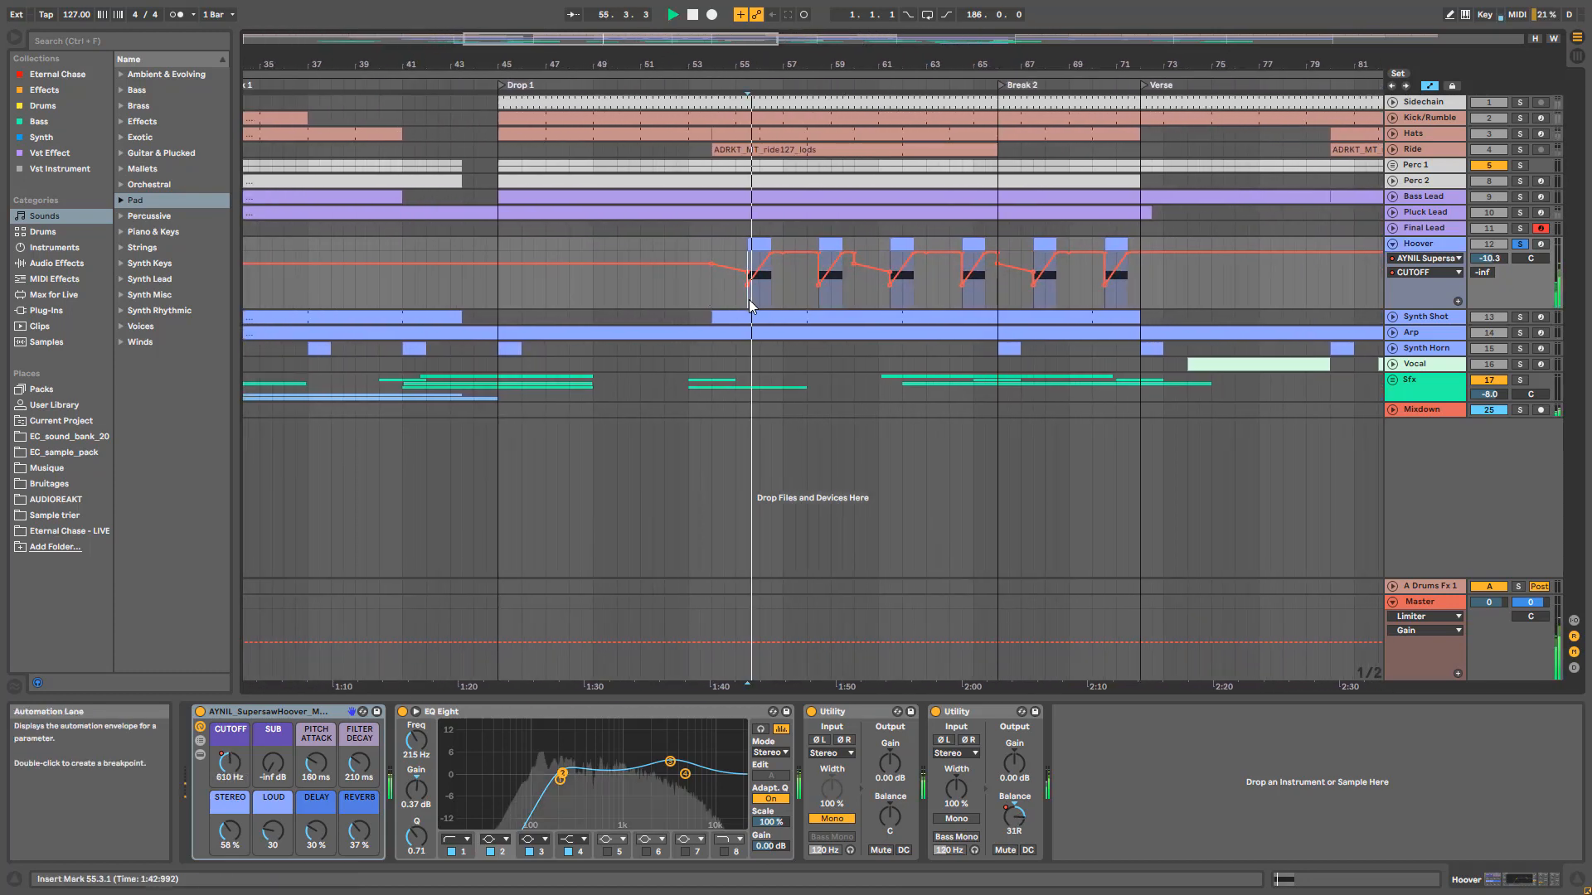
Step: Turn Hoover's solo off and on again, and replay its Drop 1 clips from the start of the first clip
left_click(1522, 245)
left_click_drag(712, 41, 862, 265)
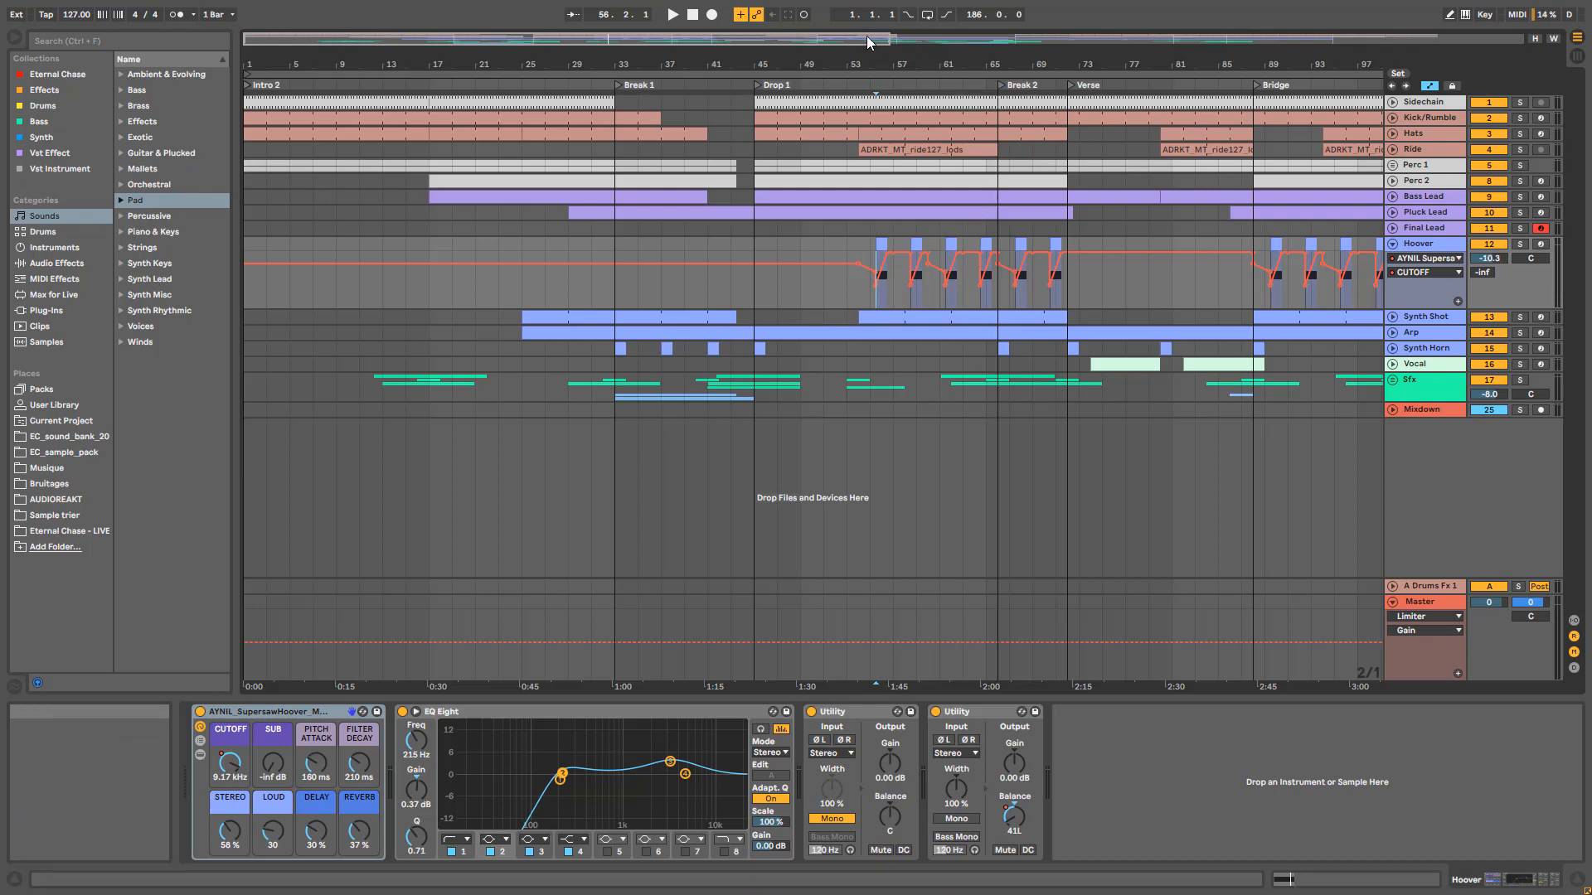
left_click_drag(854, 39, 854, 58)
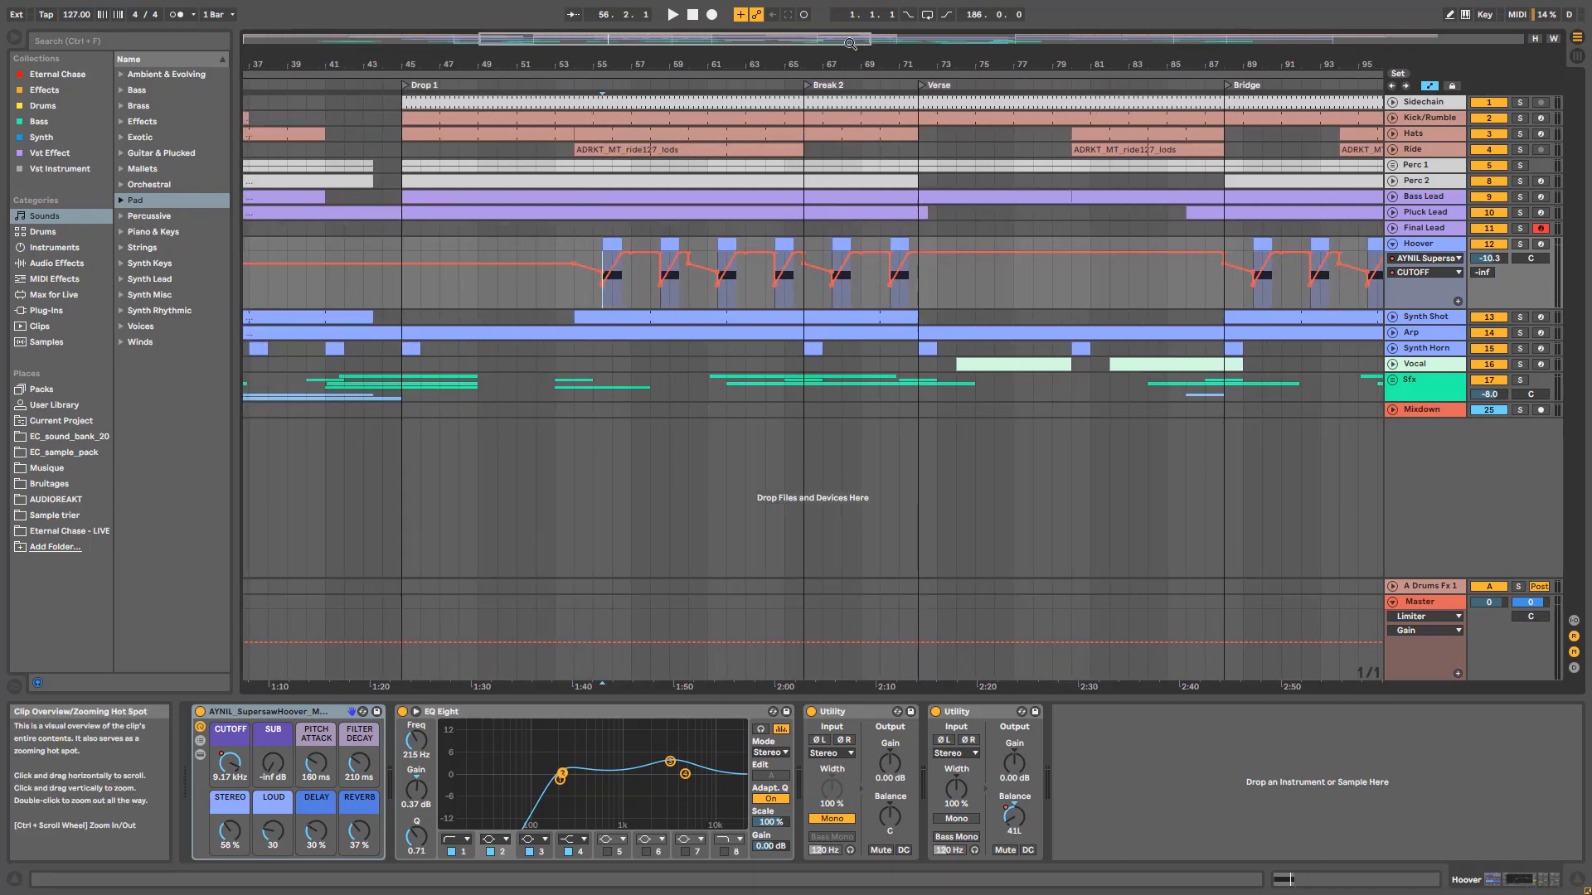
left_click(608, 243)
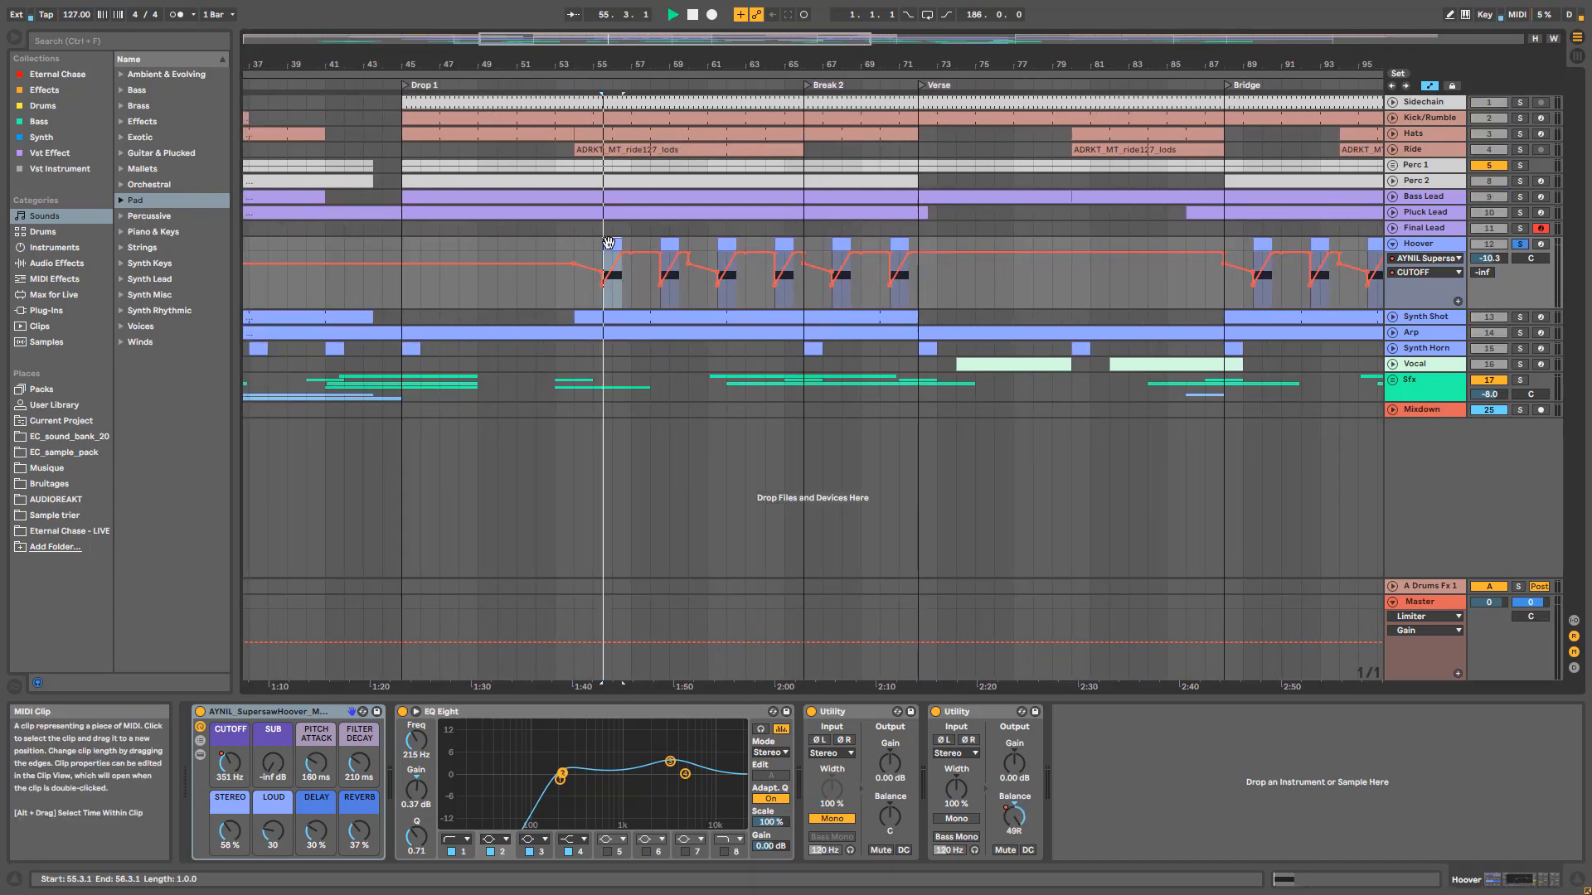
key("space")
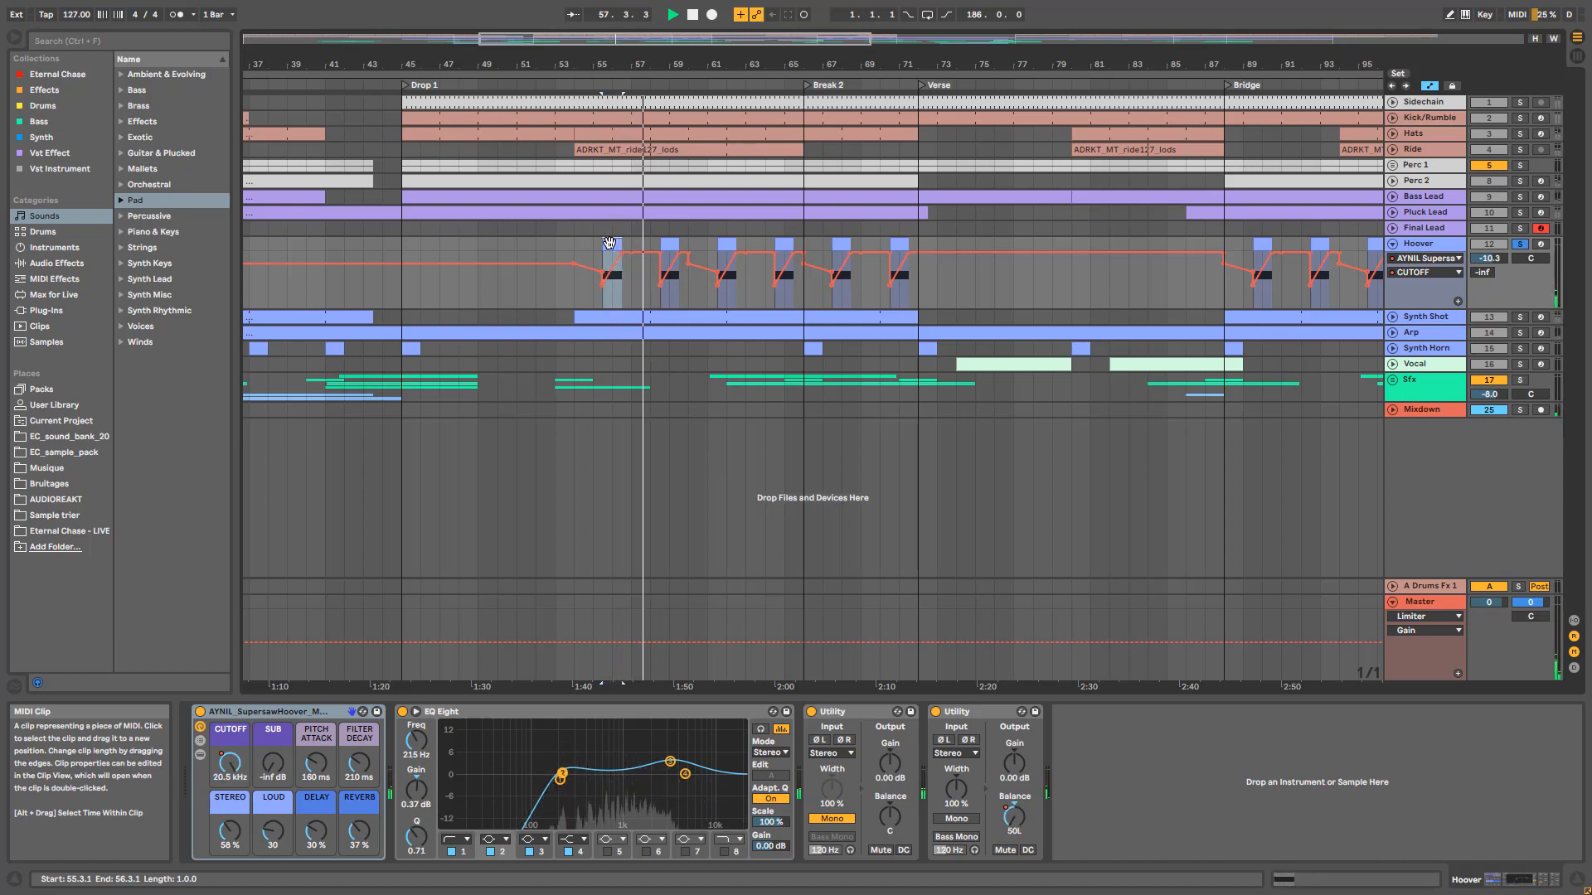
Step: Display the second Utility's Balance automation on Hoover and replay the first clips to follow the panning
left_click(1013, 816)
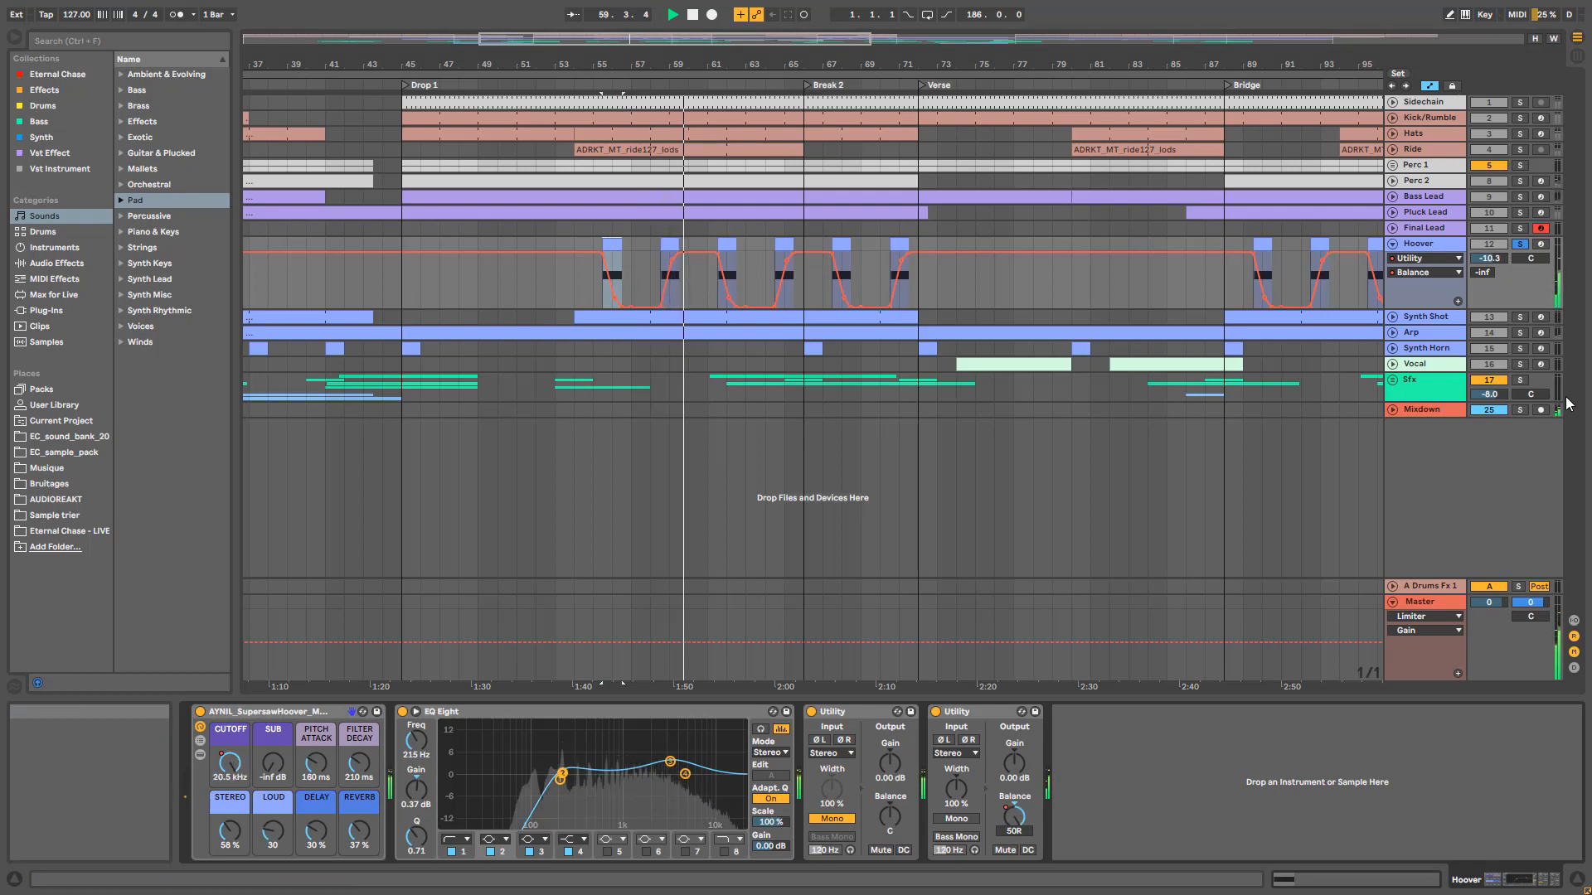
key("space")
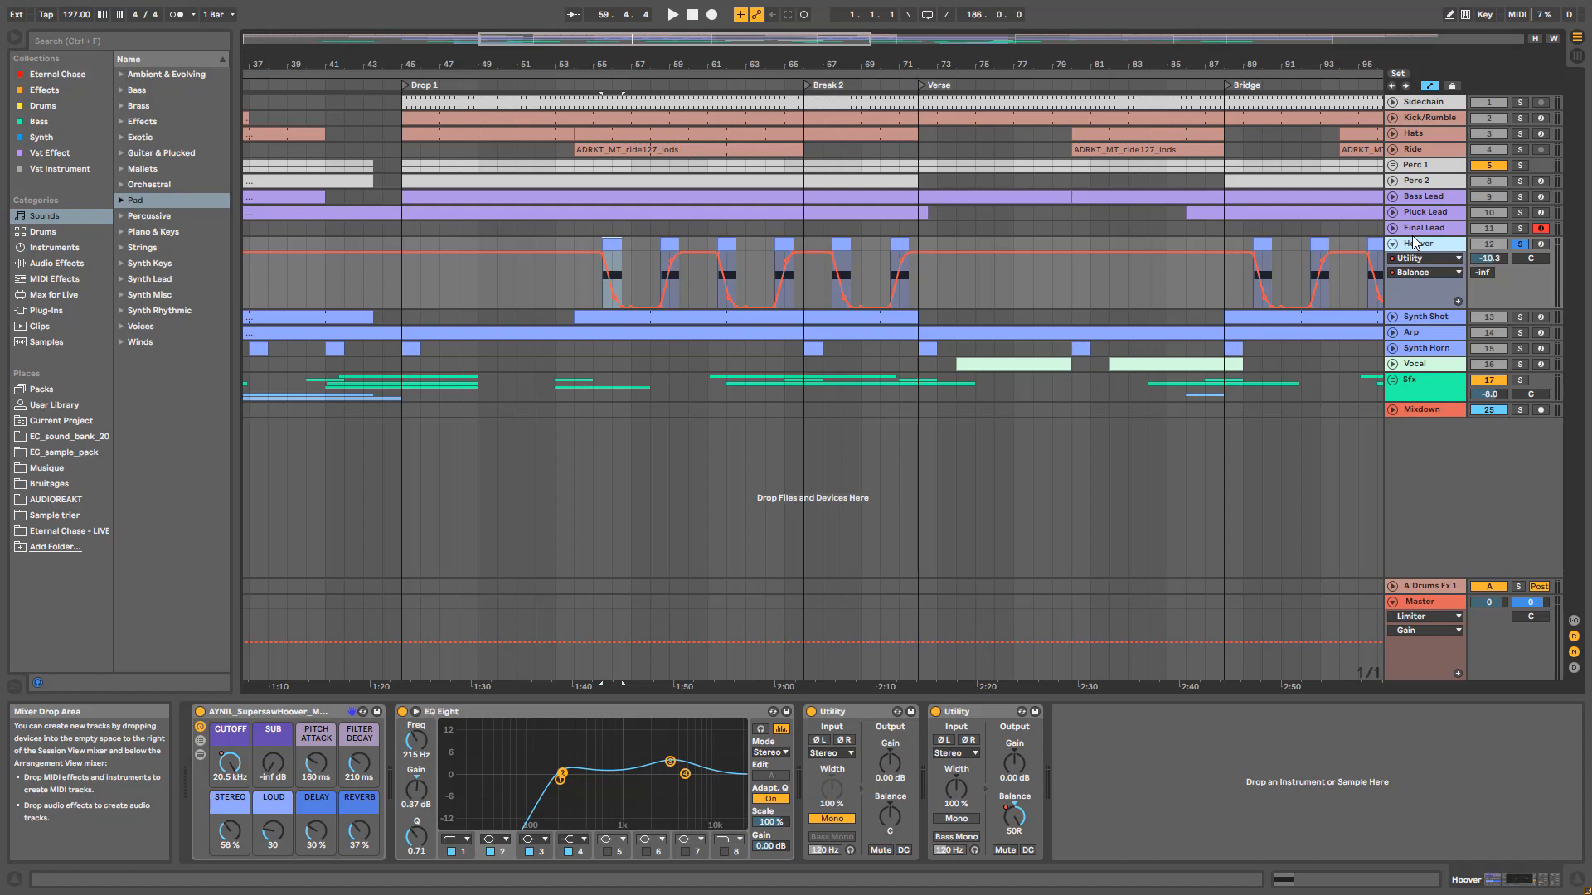
key("space")
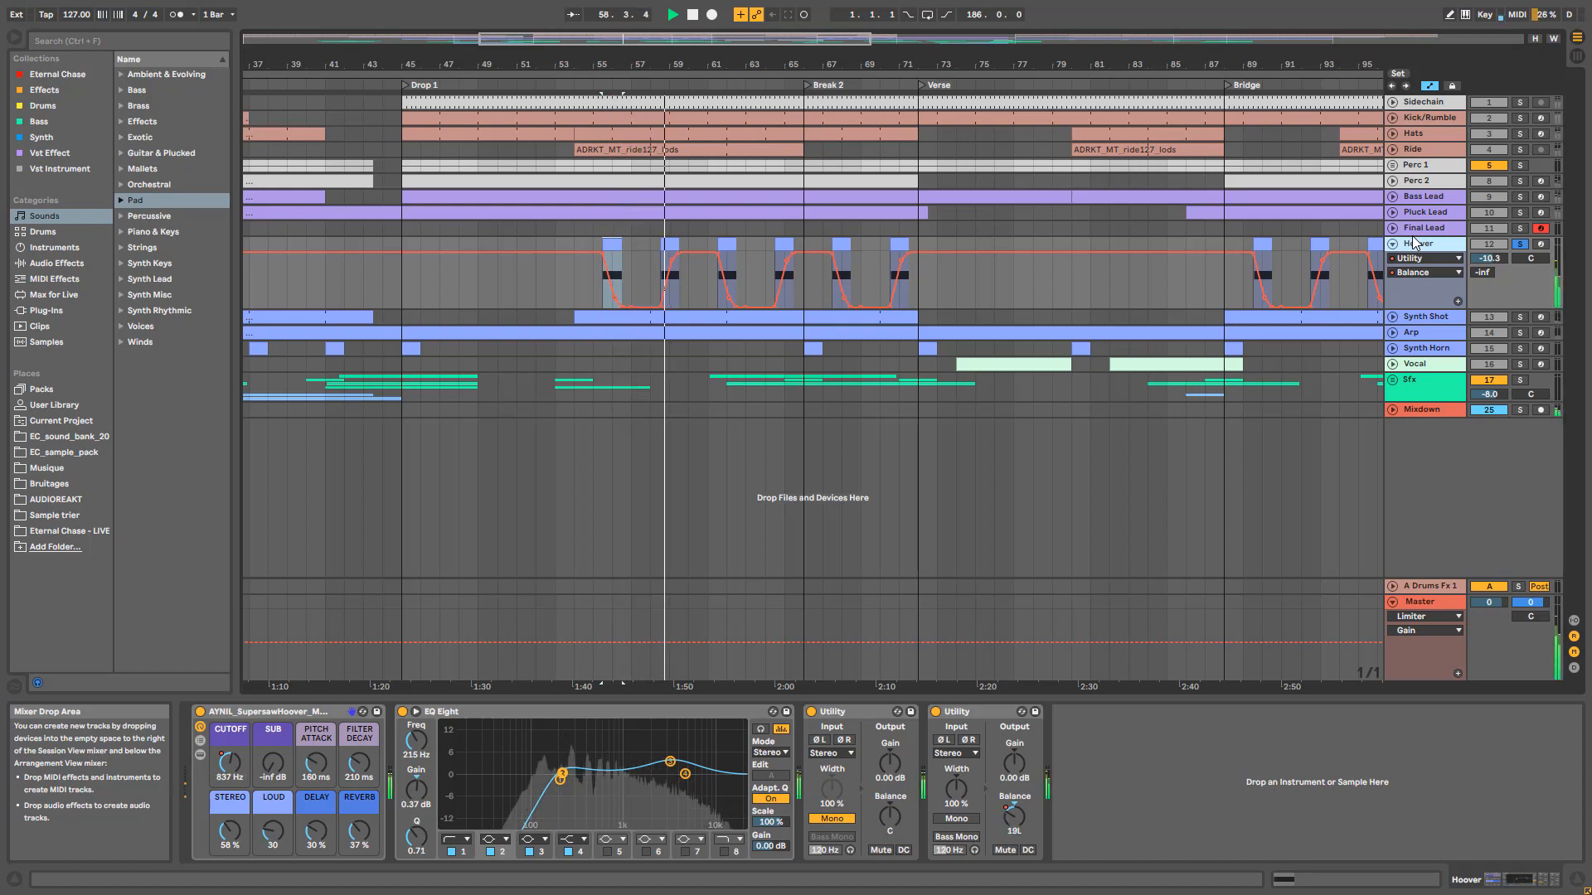
key("space")
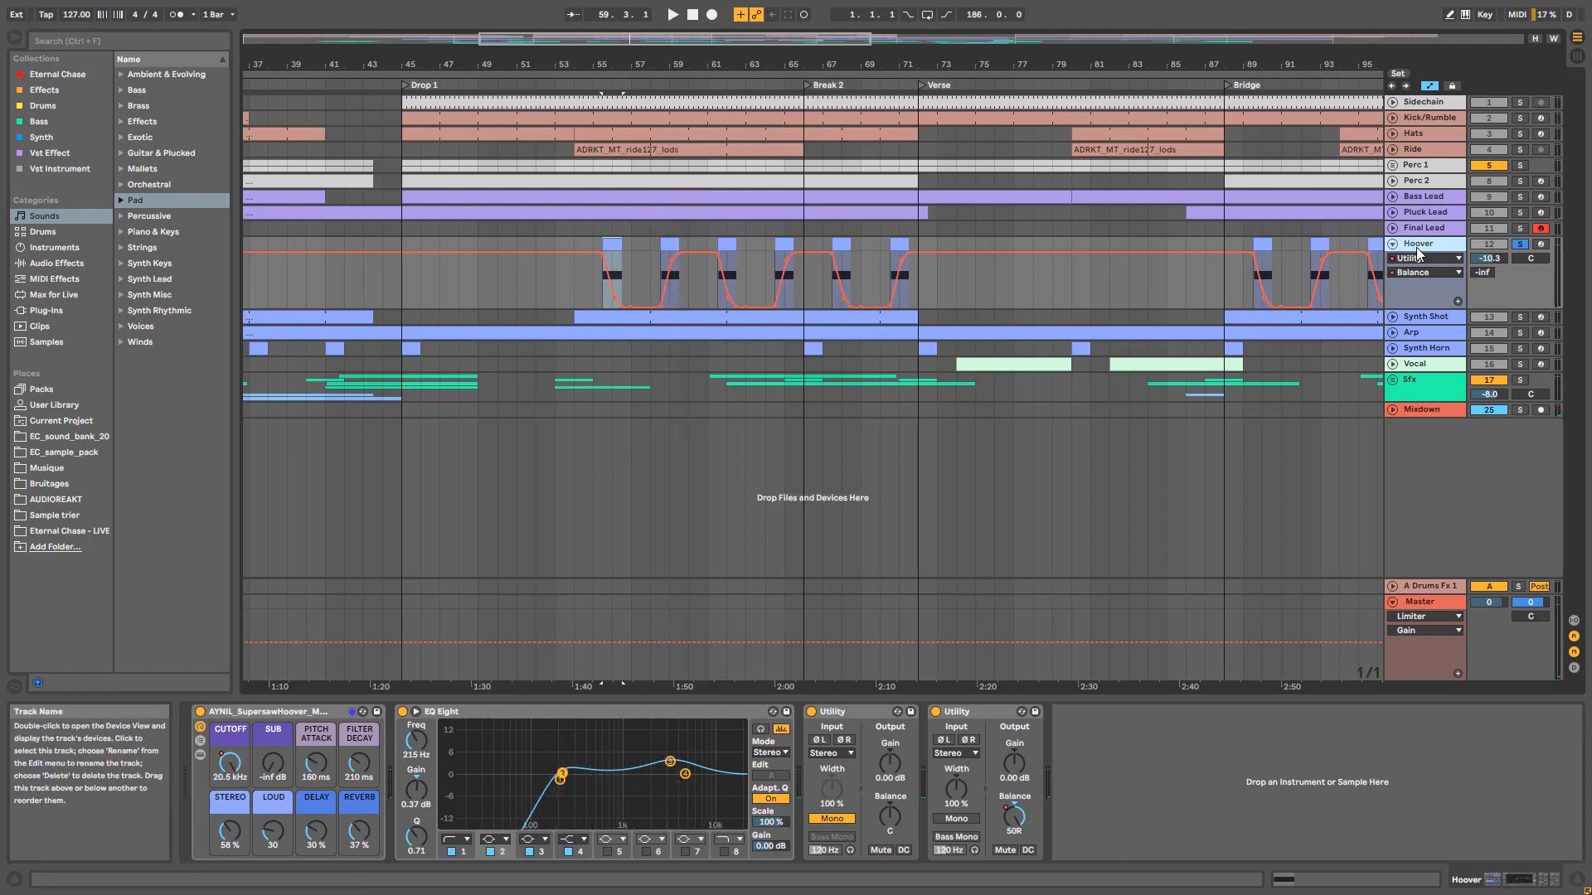
Step: Unfold the Synth Shot track, solo it in place of Hoover and play it from bar 31
key("minus")
key("minus")
left_click(1393, 317)
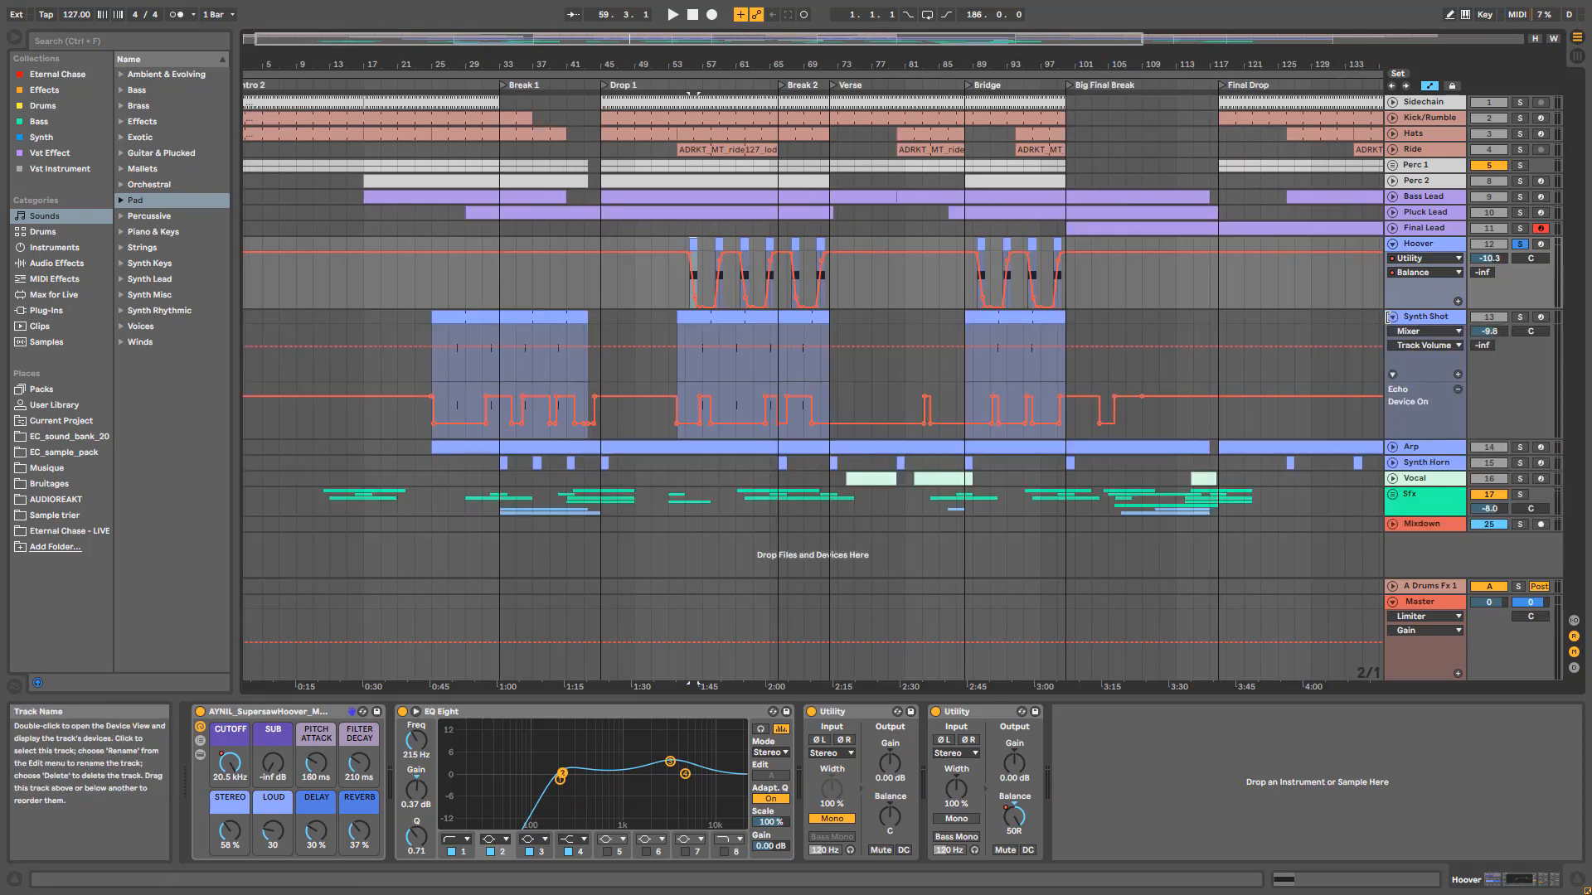
left_click(1410, 317)
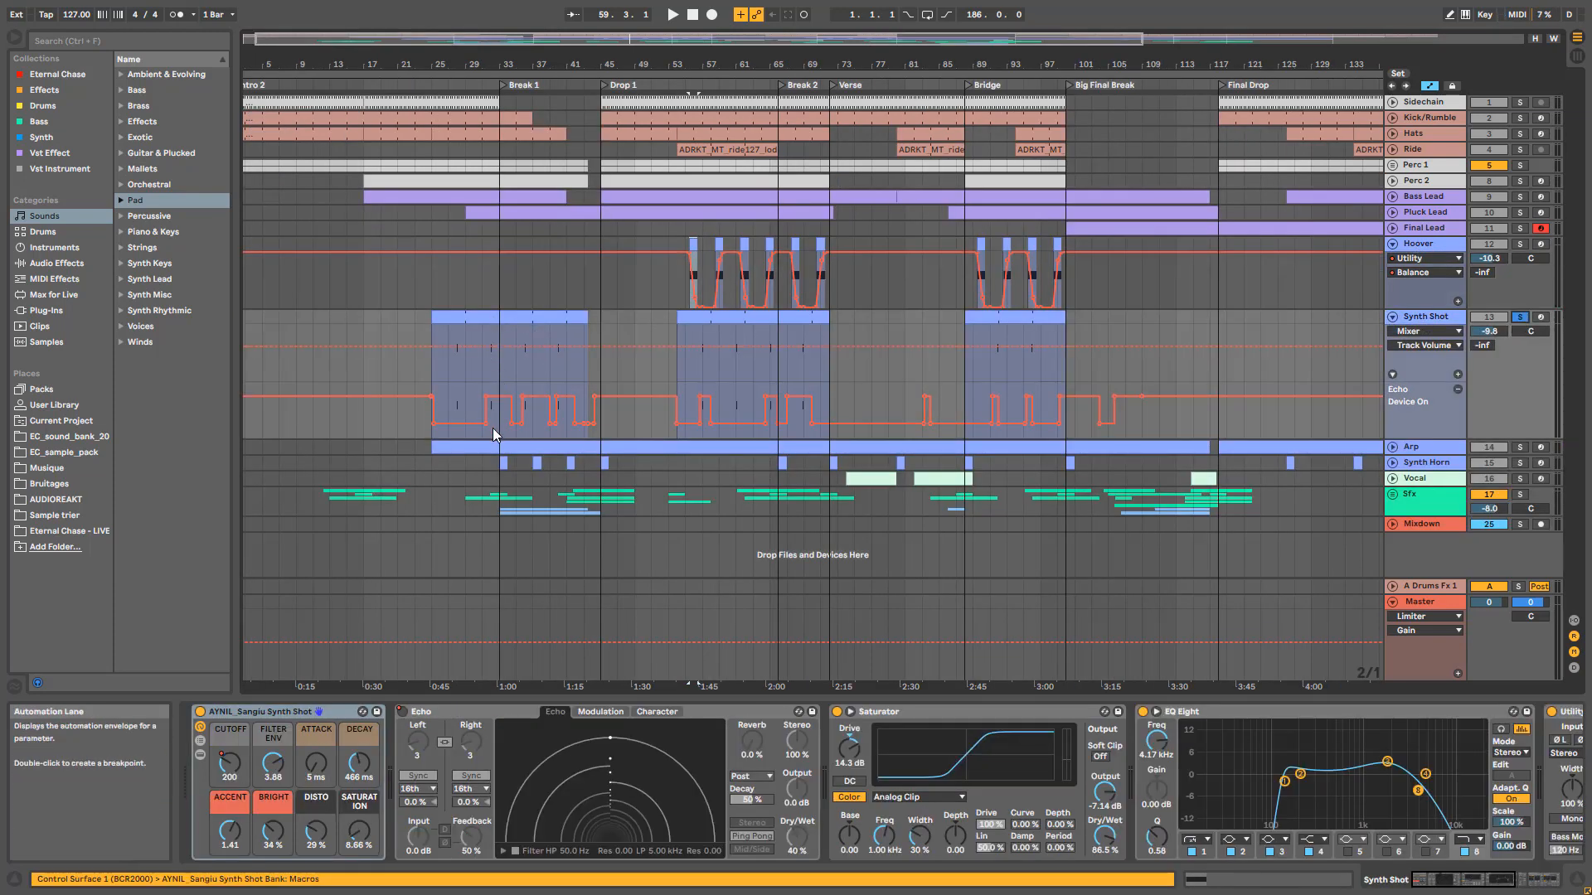
key("space")
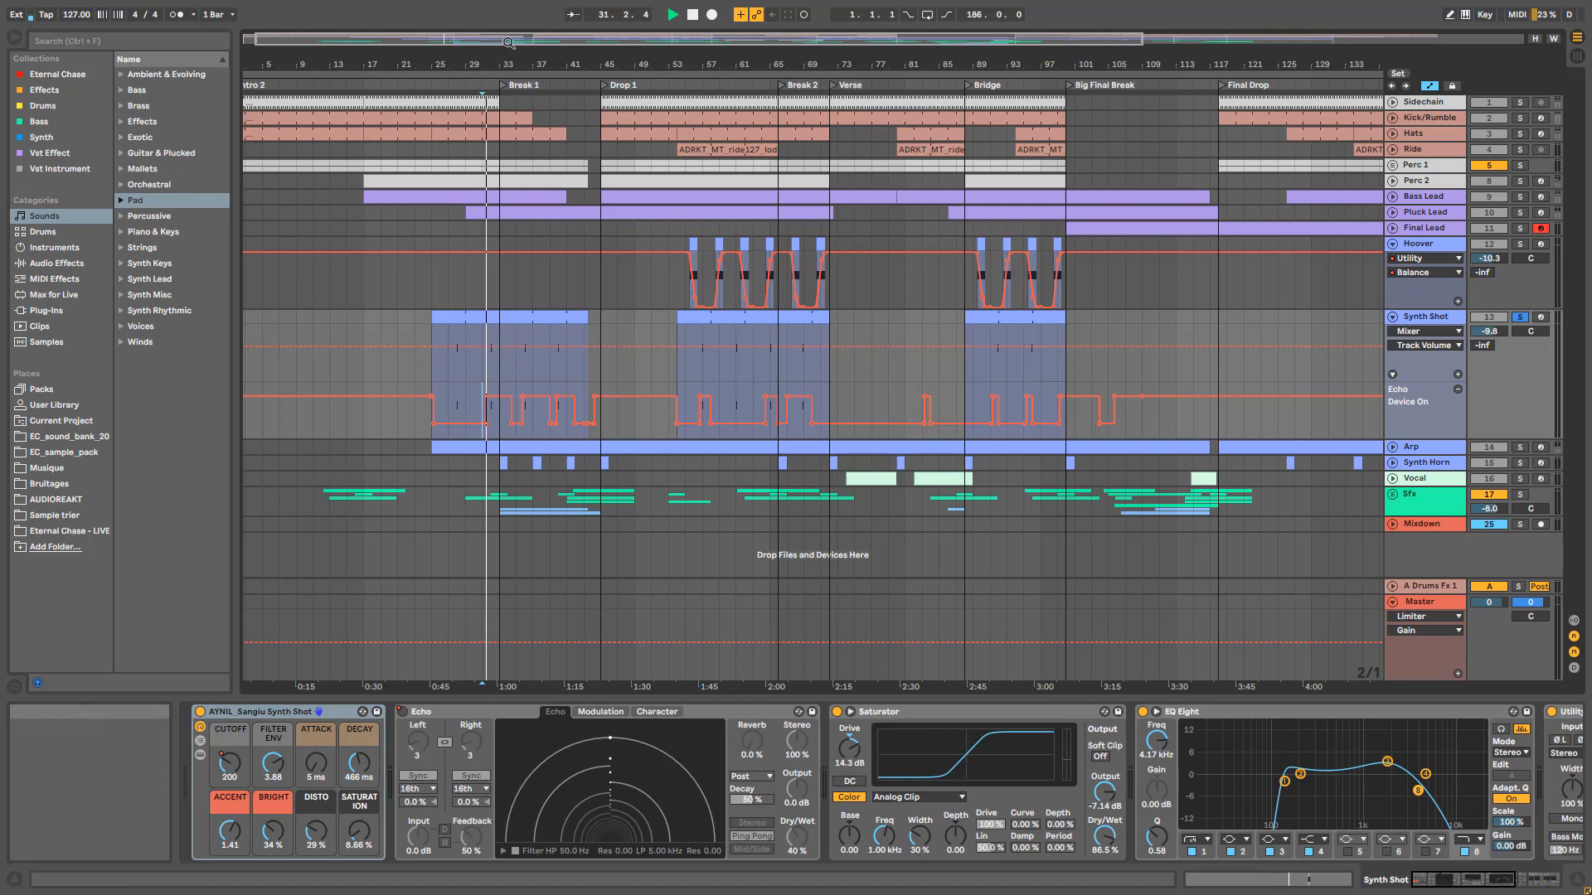
Step: Follow Synth Shot's Echo on/off automation into Break 1, stop playback and view the devices inside its Sangiu Synth Shot rack
left_click_drag(515, 38, 580, 98)
left_click_drag(741, 92, 746, 66)
key("space")
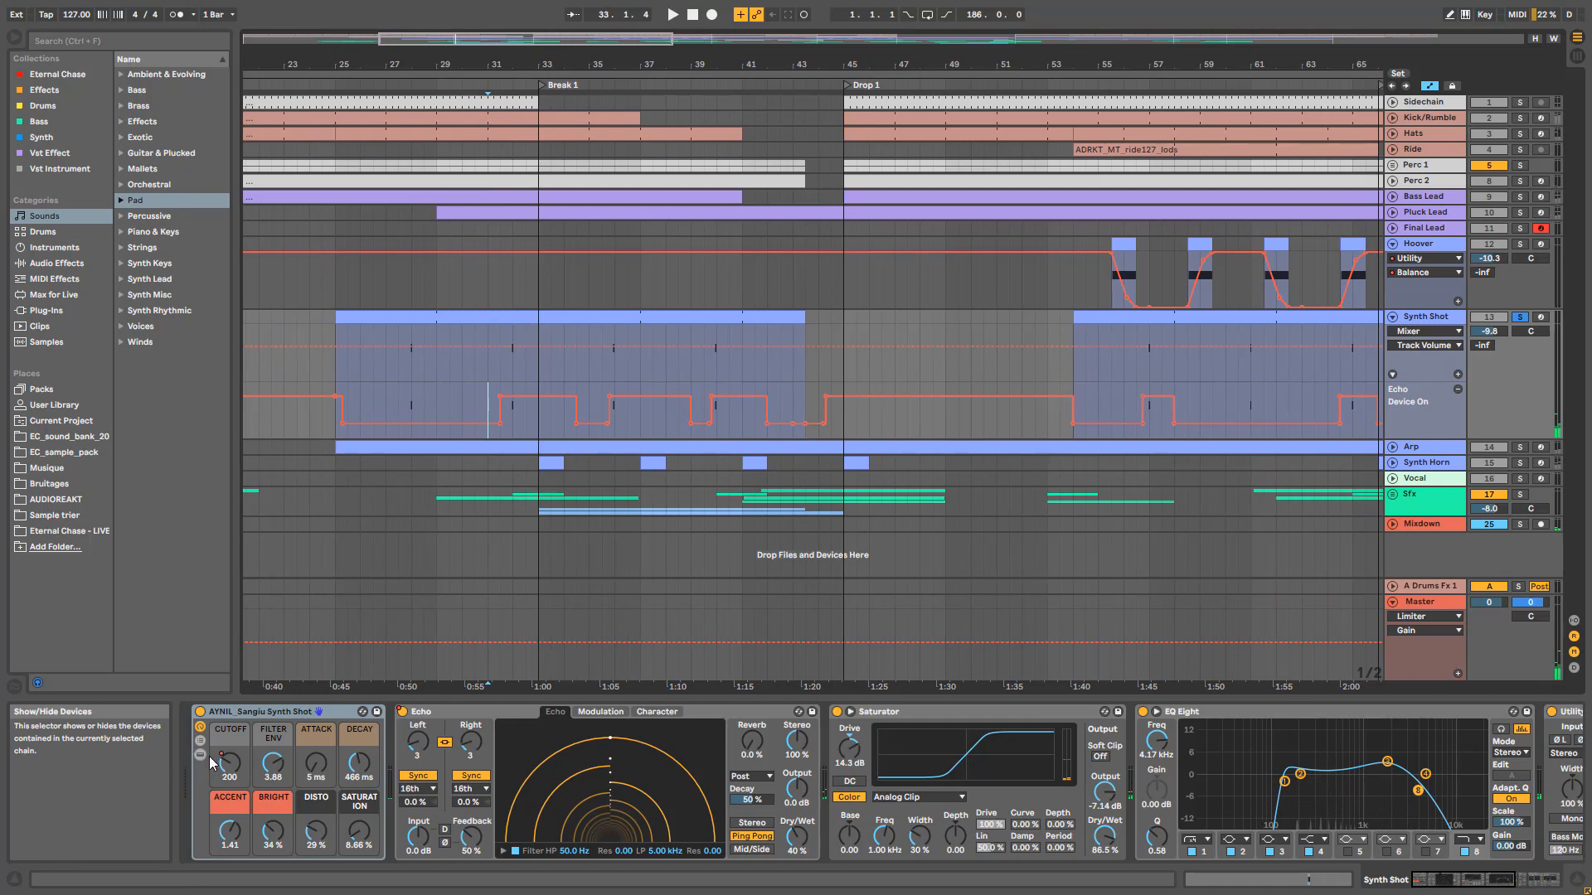
left_click(197, 756)
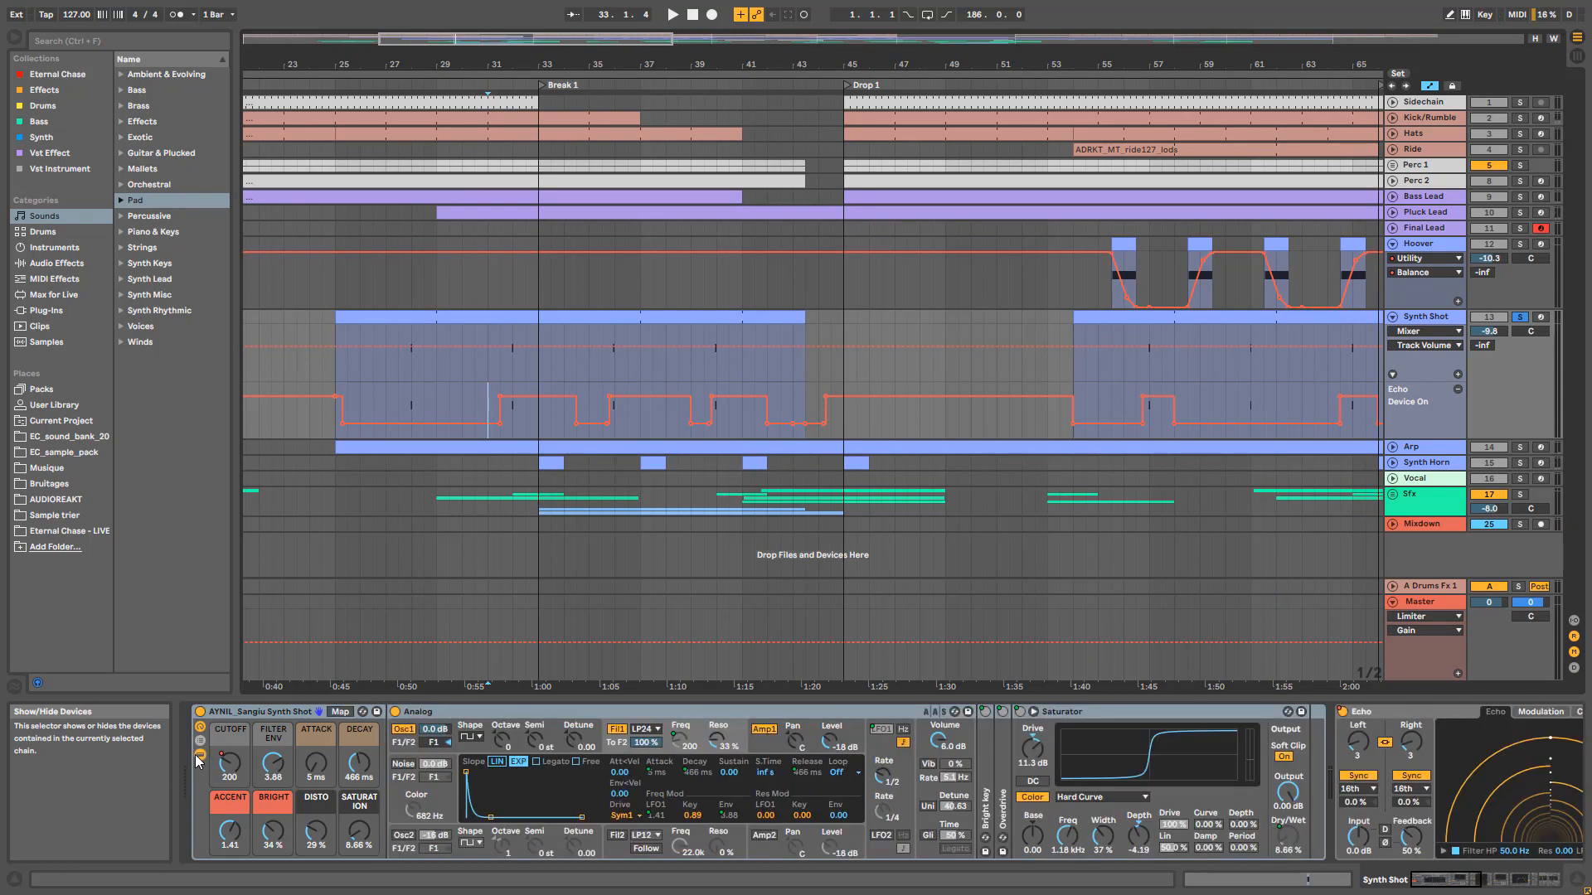
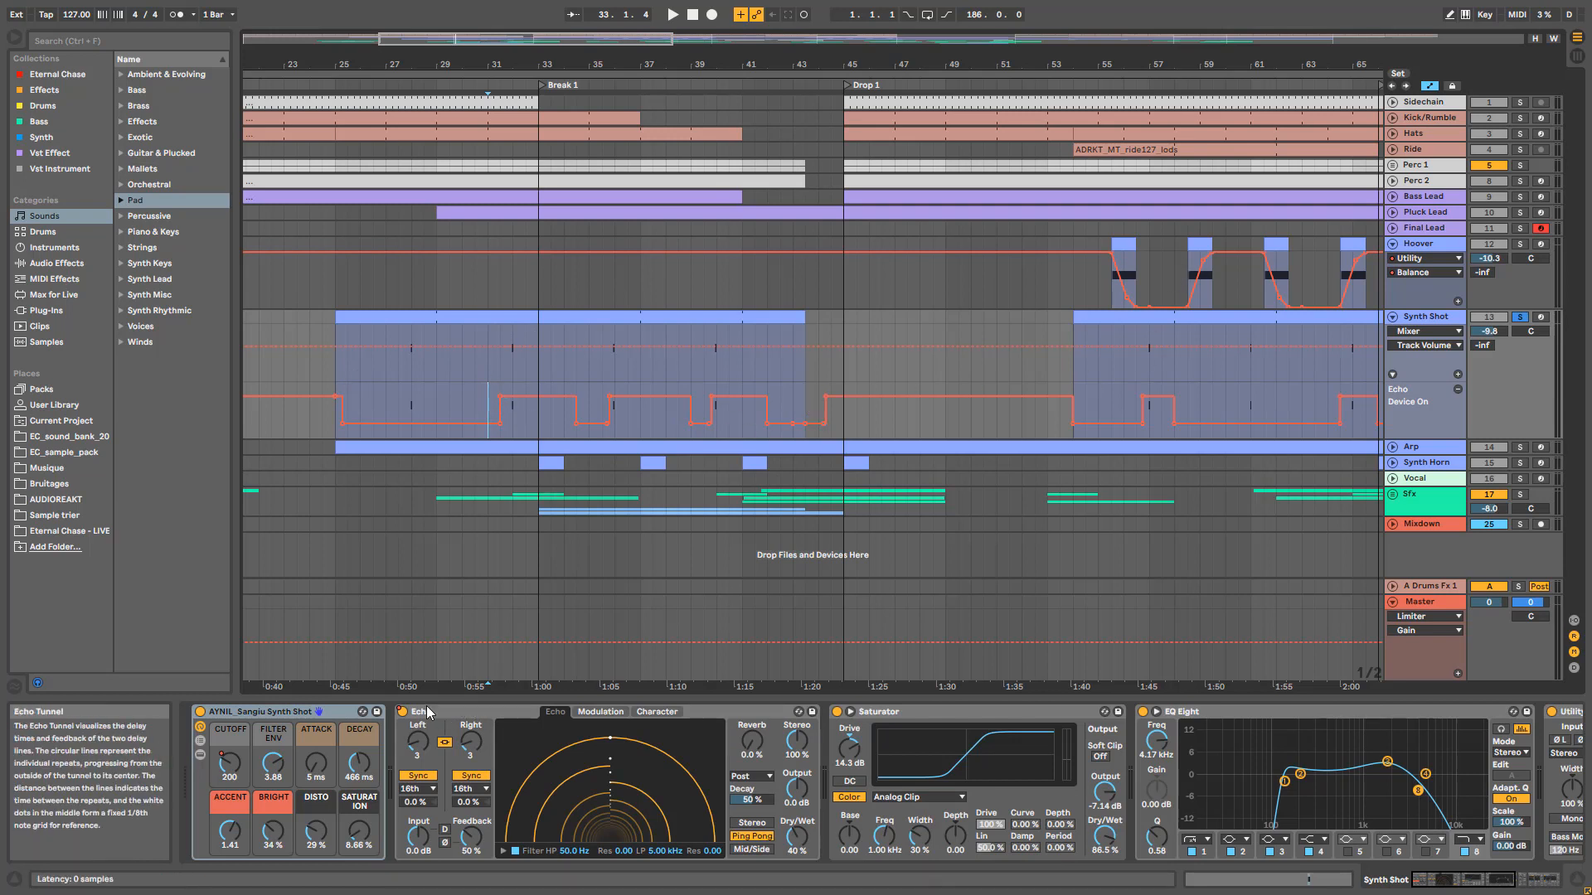
Step: Display the Sangiu Synth Shot rack's CUTOFF automation on the track and audition it from bar 27
left_click(1441, 332)
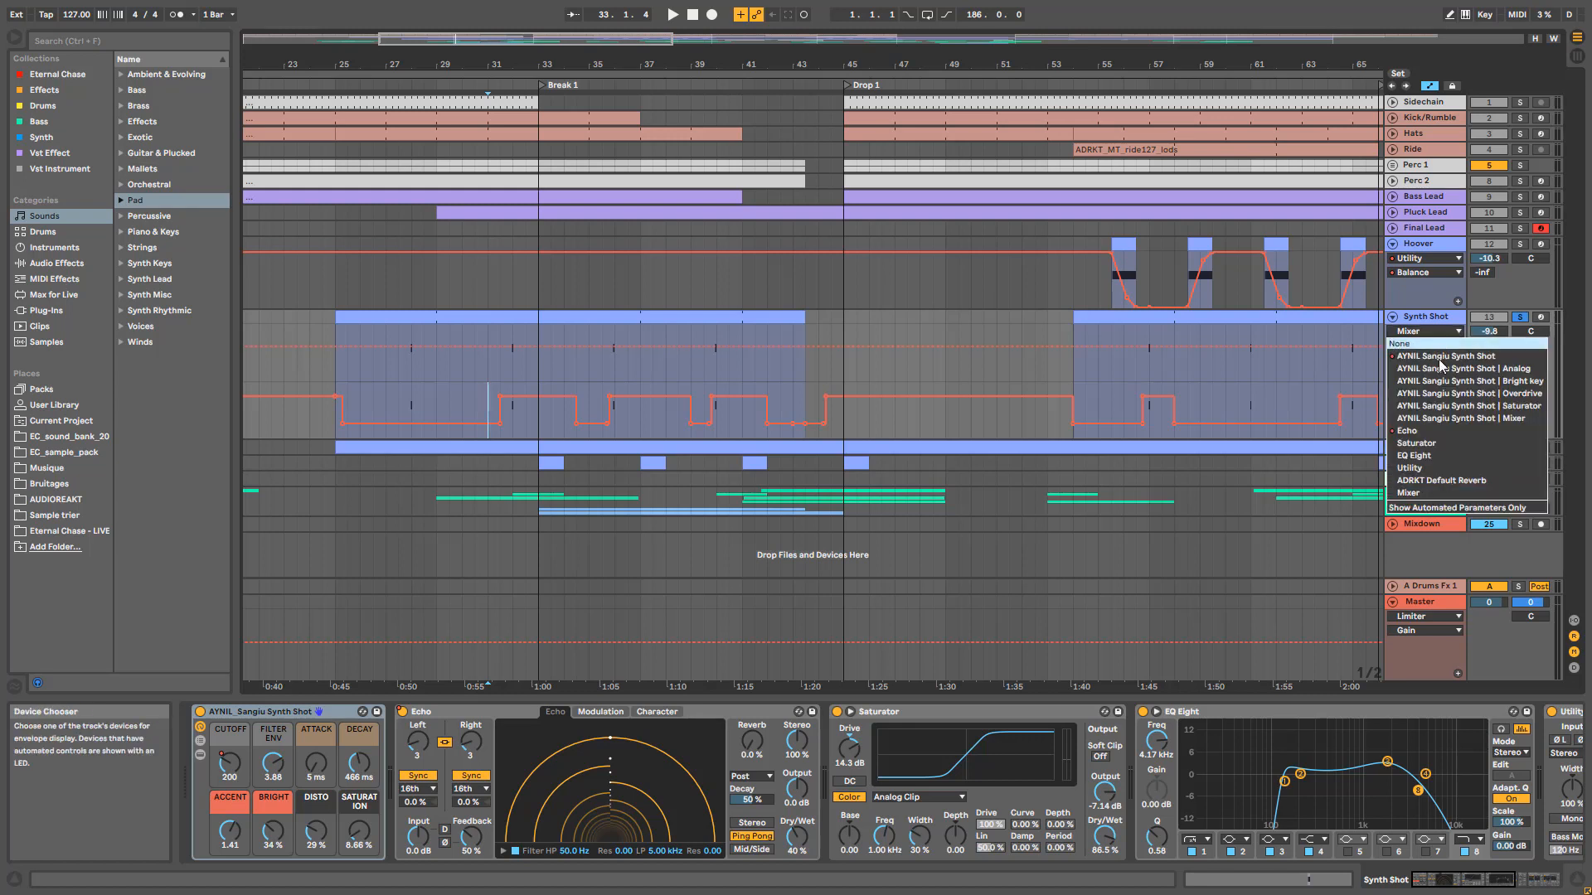
left_click(1426, 342)
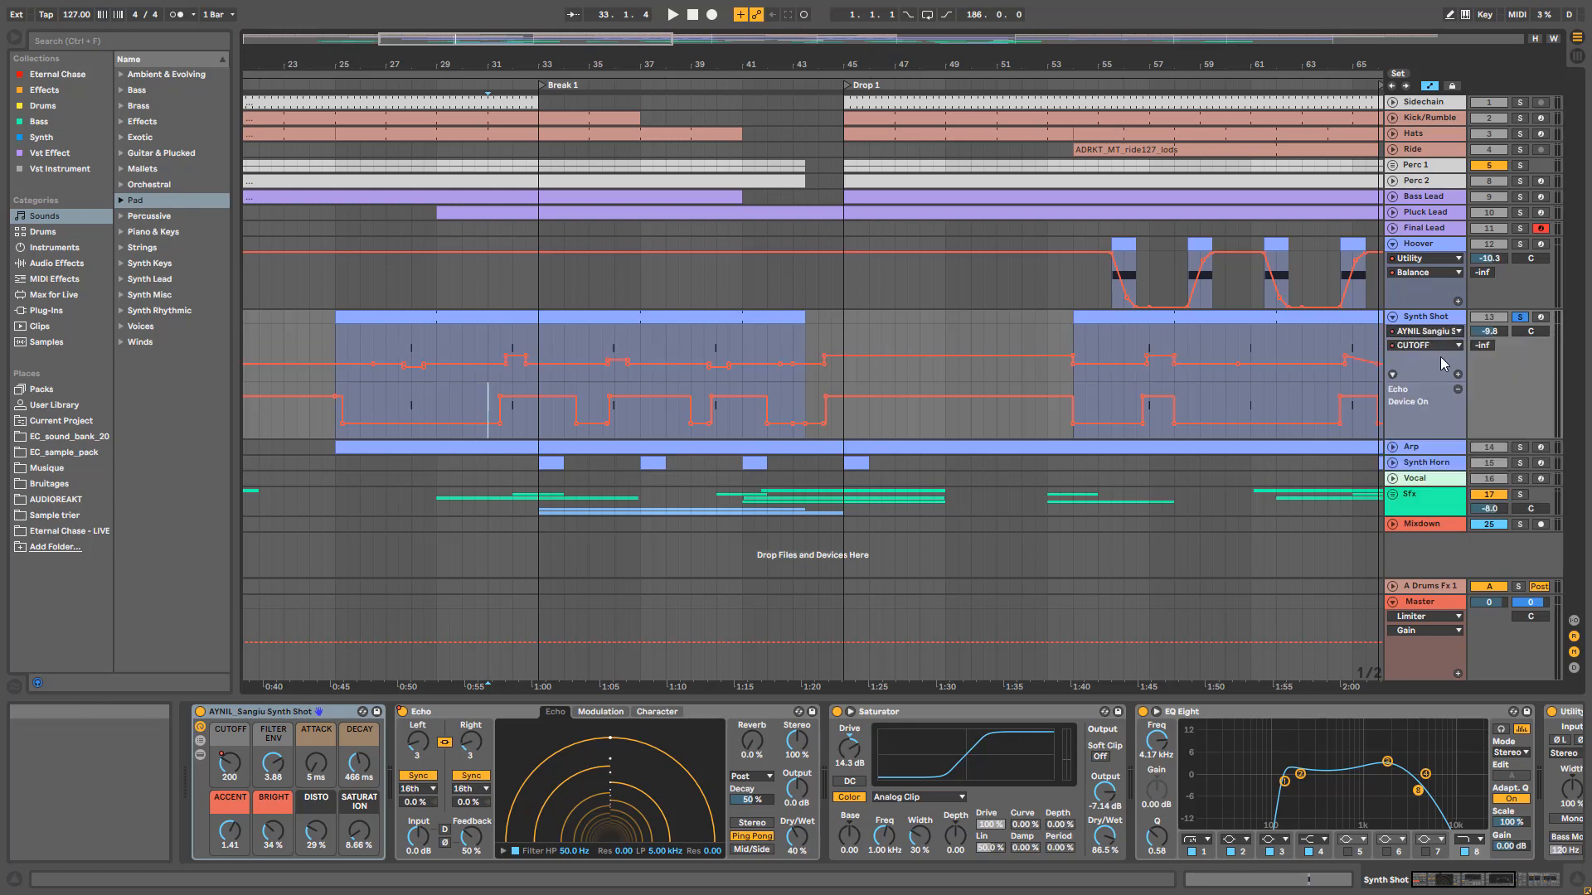
left_click(397, 396)
key("space")
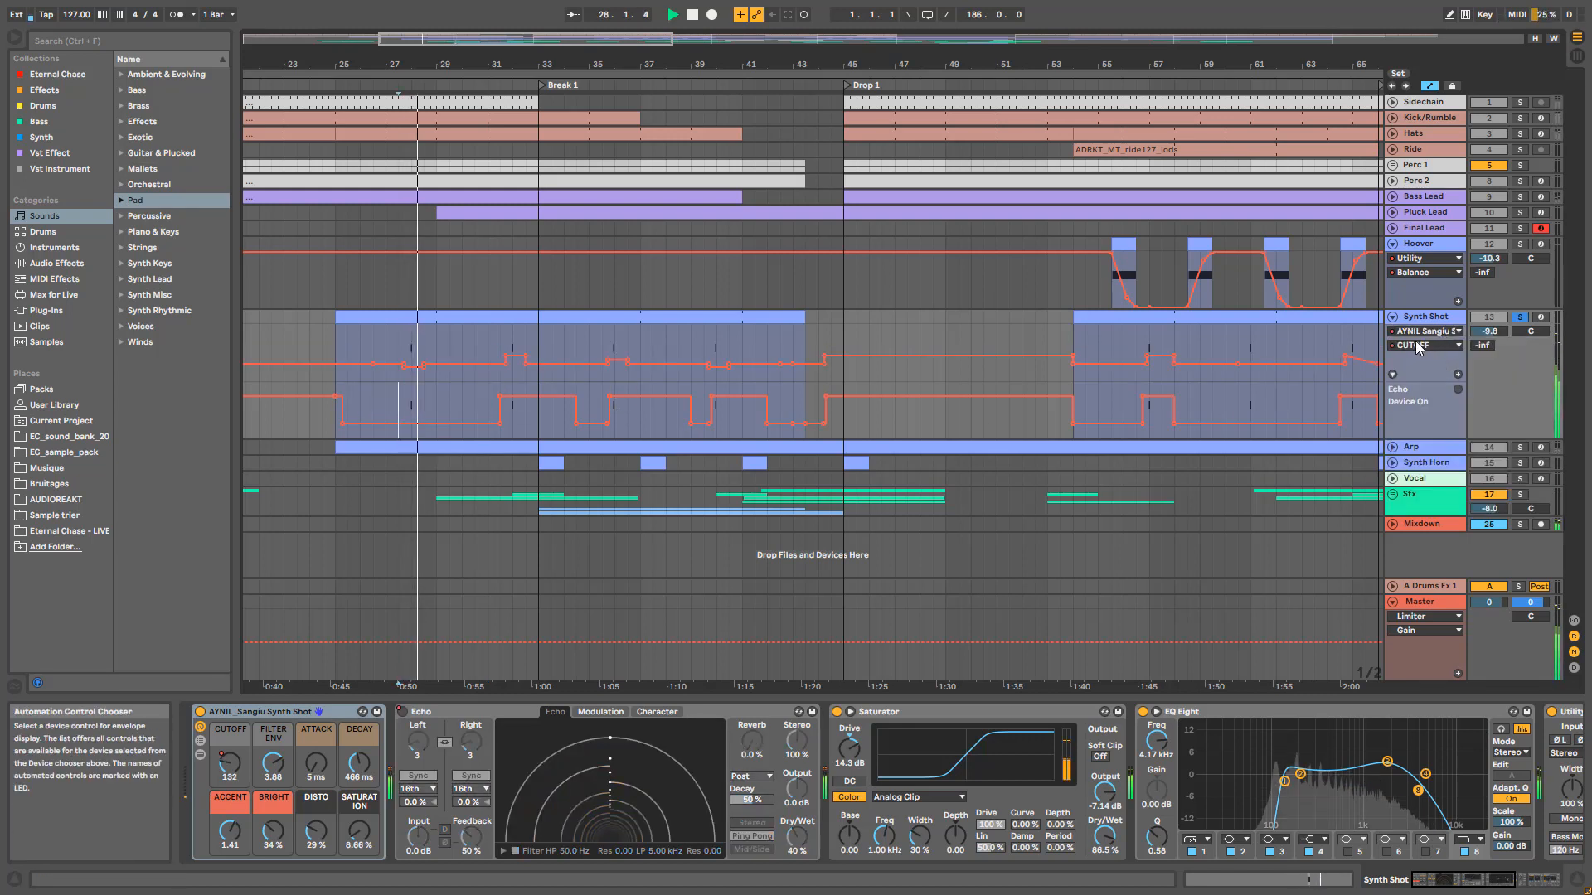
Step: Audition Synth Shot's Echo and cutoff automation changes from bars 31 and 35, and stop playback
left_click(500, 406)
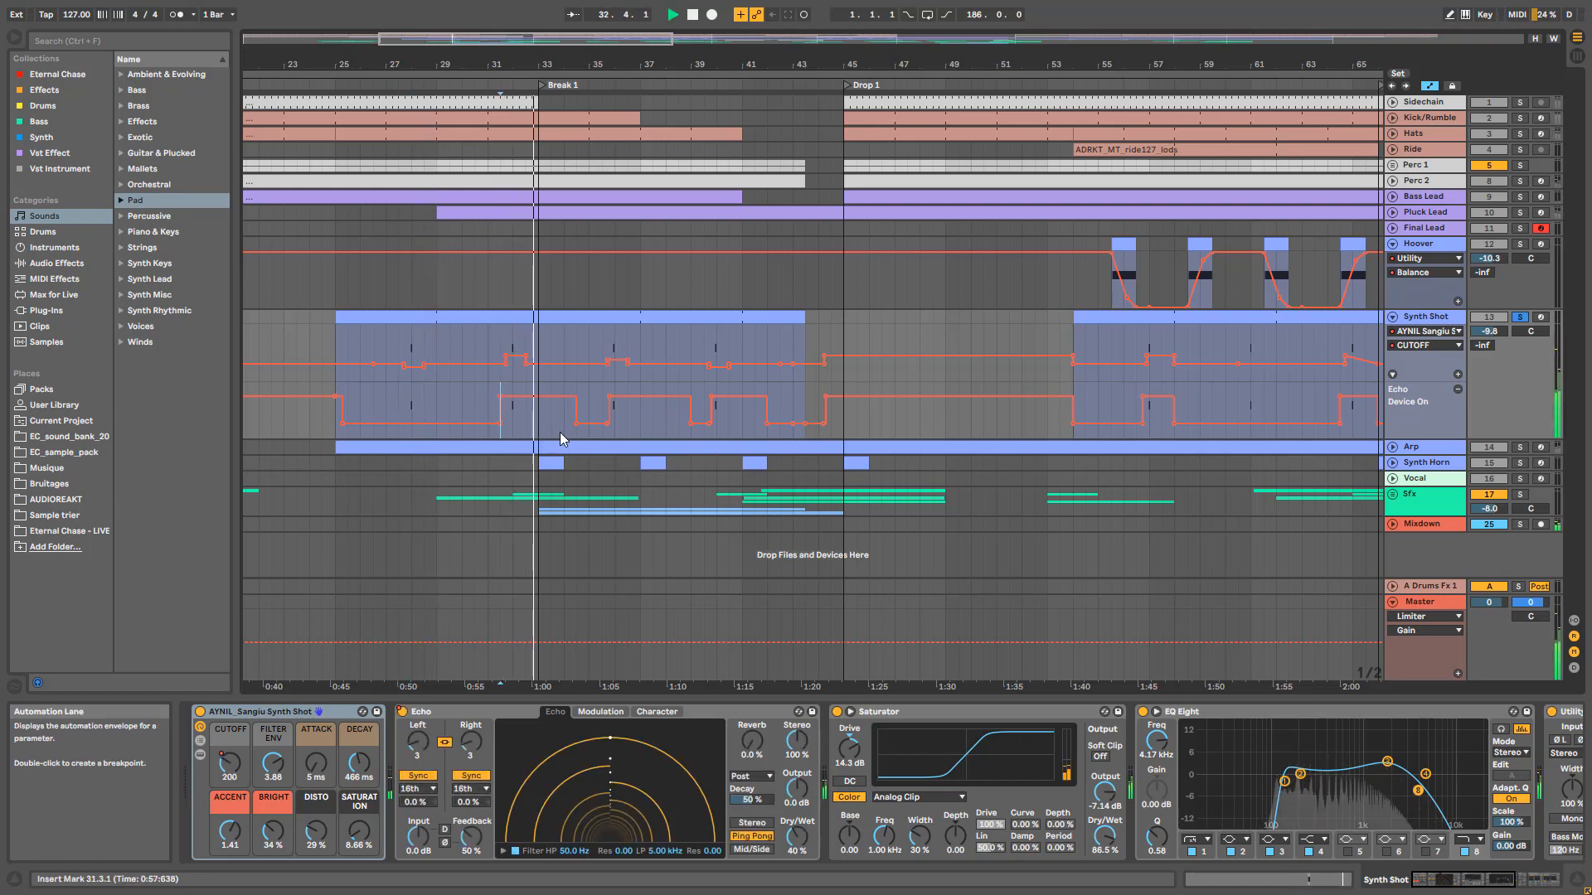
left_click(599, 408)
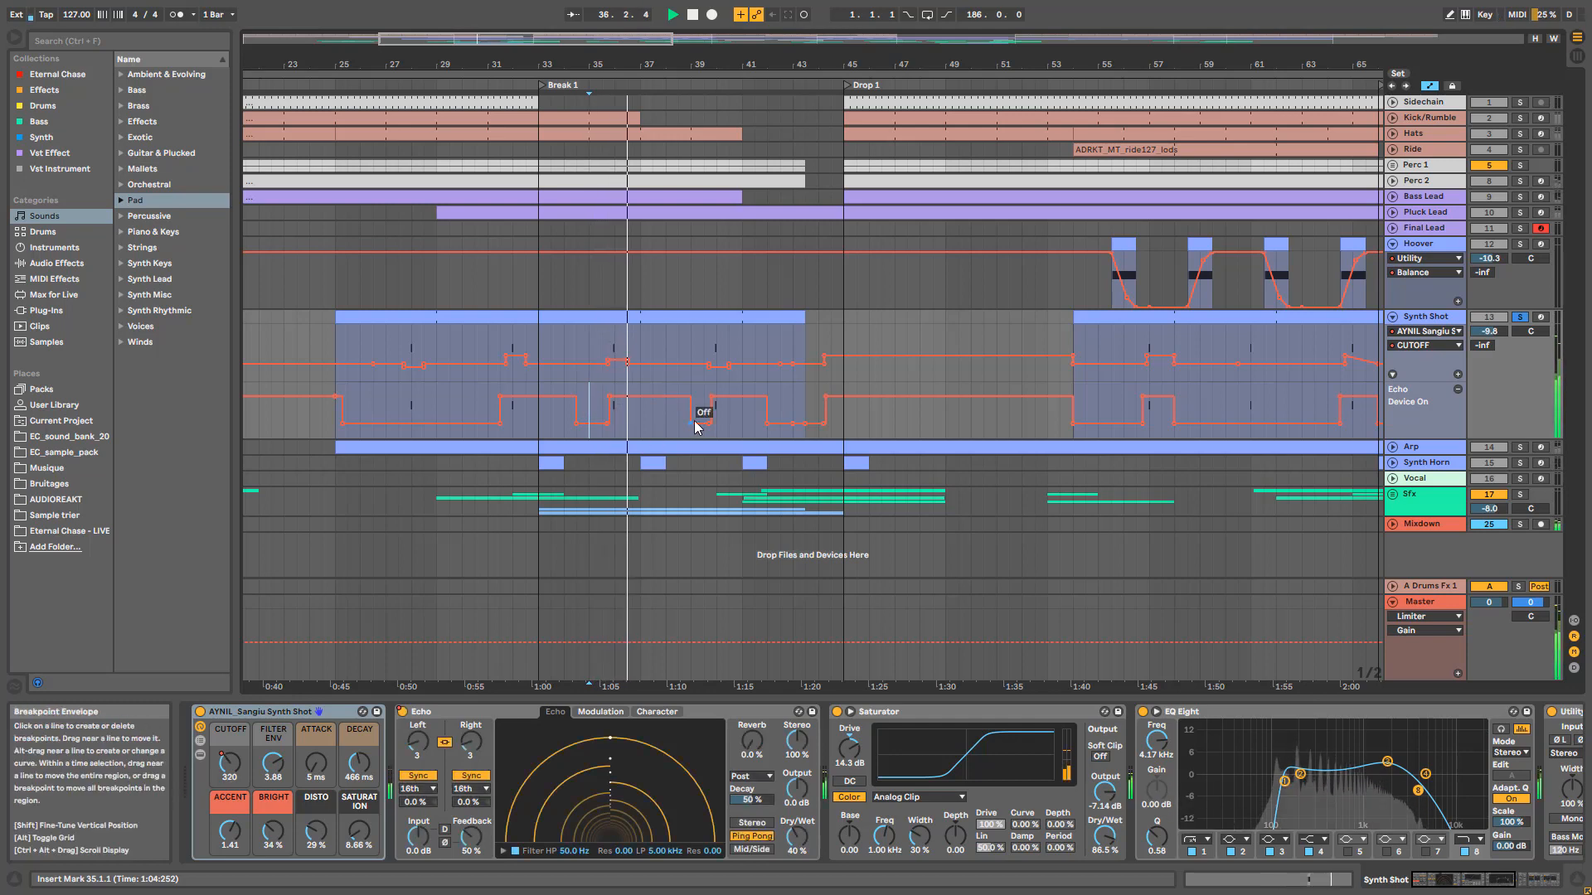
key("space")
key("space")
scroll(960, 413, "down", 5)
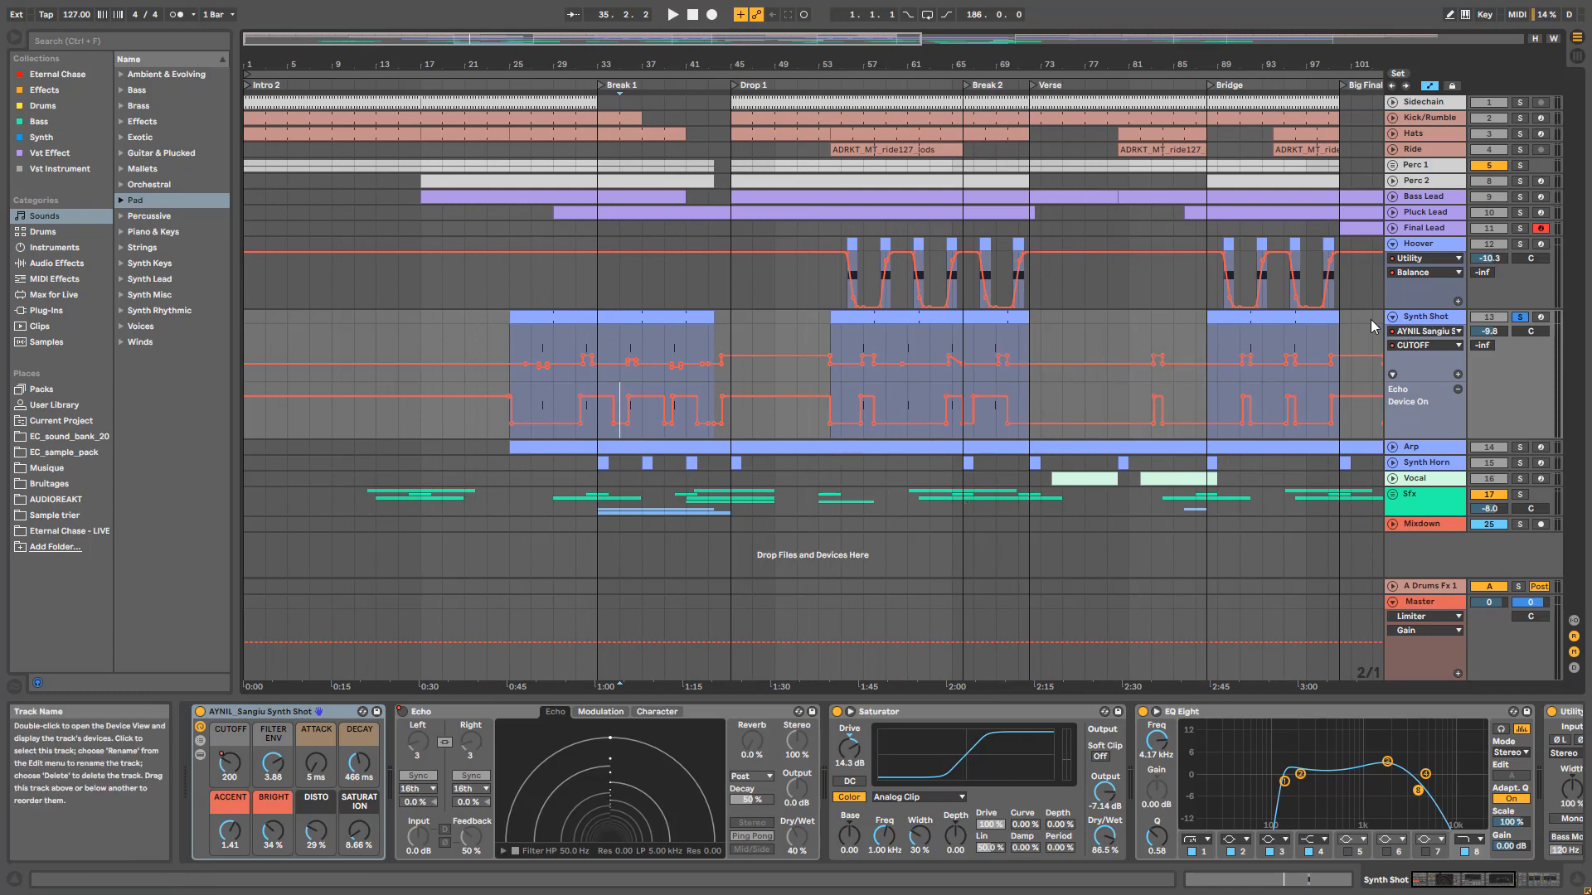
Step: Turn off Synth Shot's solo and fold the Hoover and Synth Shot tracks
left_click(1520, 317)
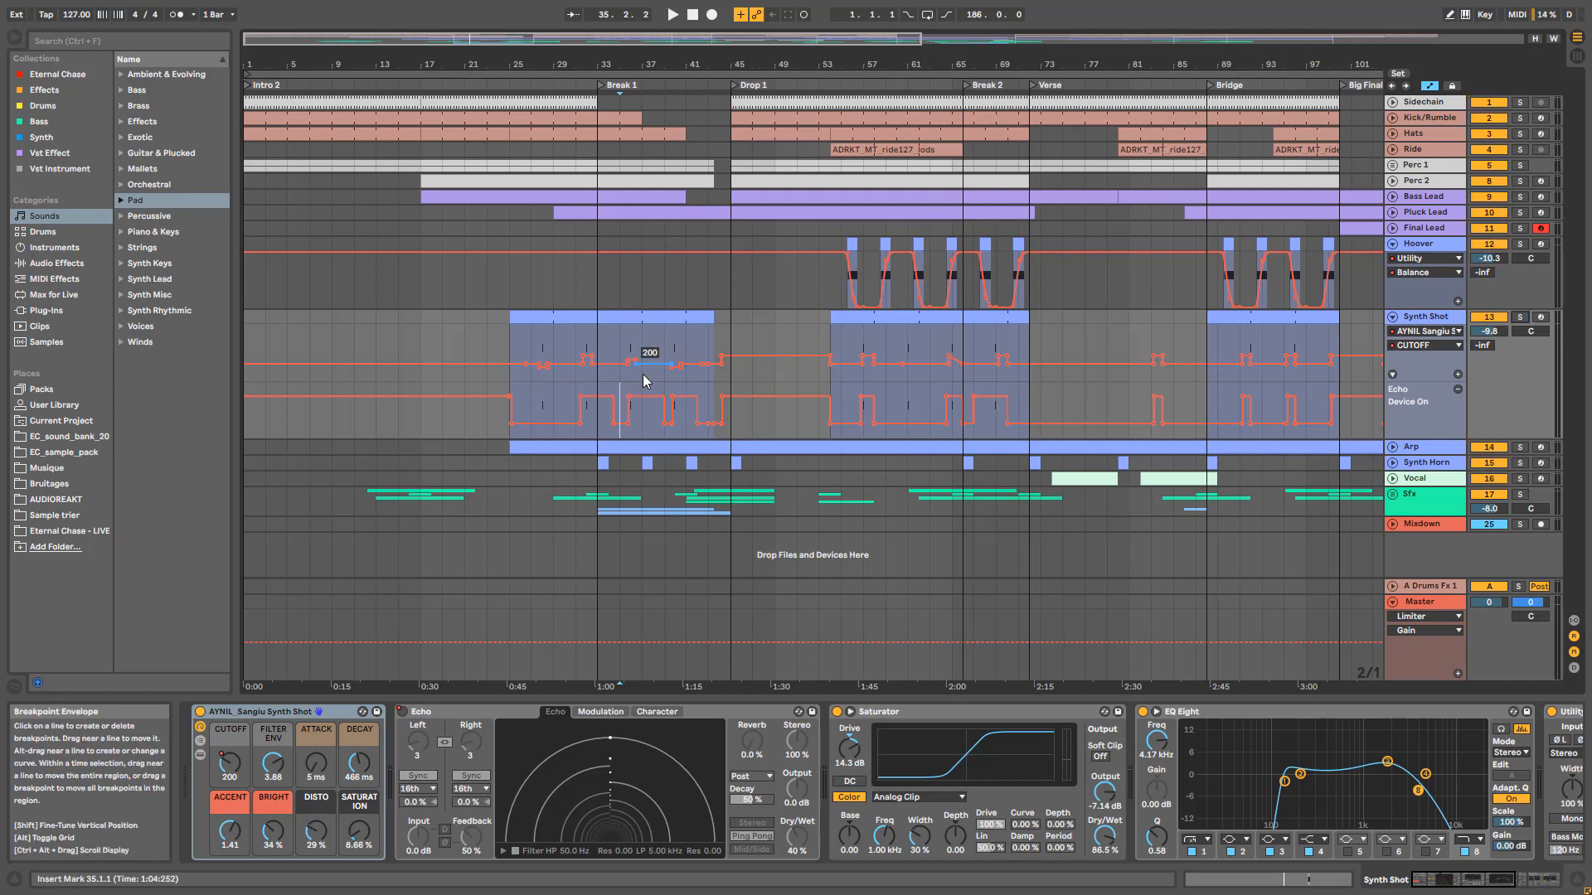
left_click(1392, 243)
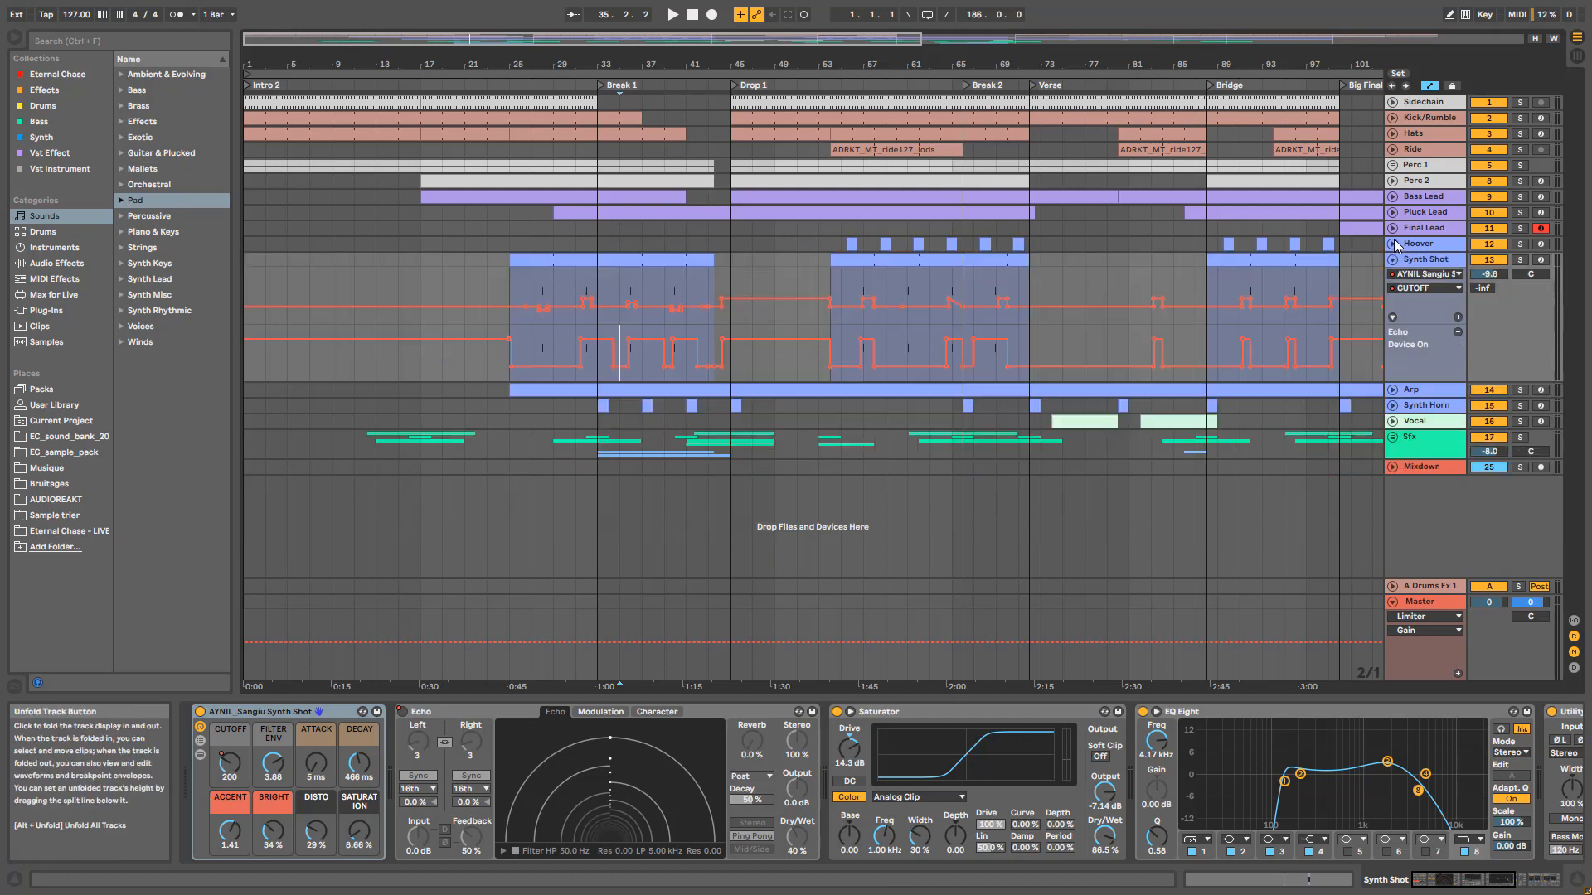
left_click(1393, 260)
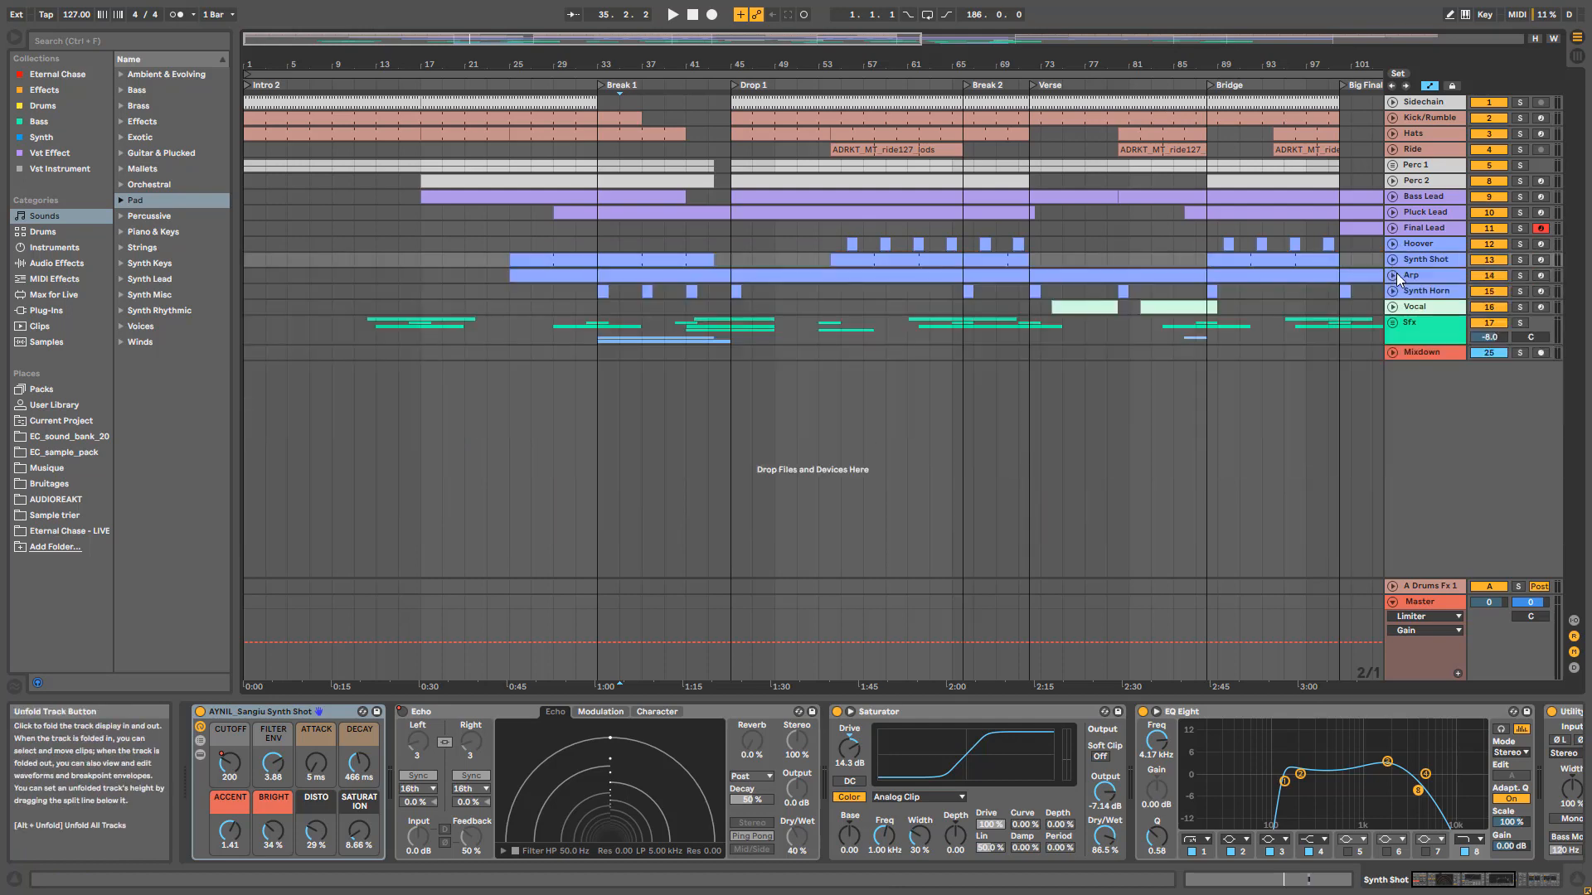
Step: Unfold and solo the Arp track, and audition it from its first clip at bar 25
left_click(1393, 275)
left_click(1519, 275)
left_click(550, 278)
key("space")
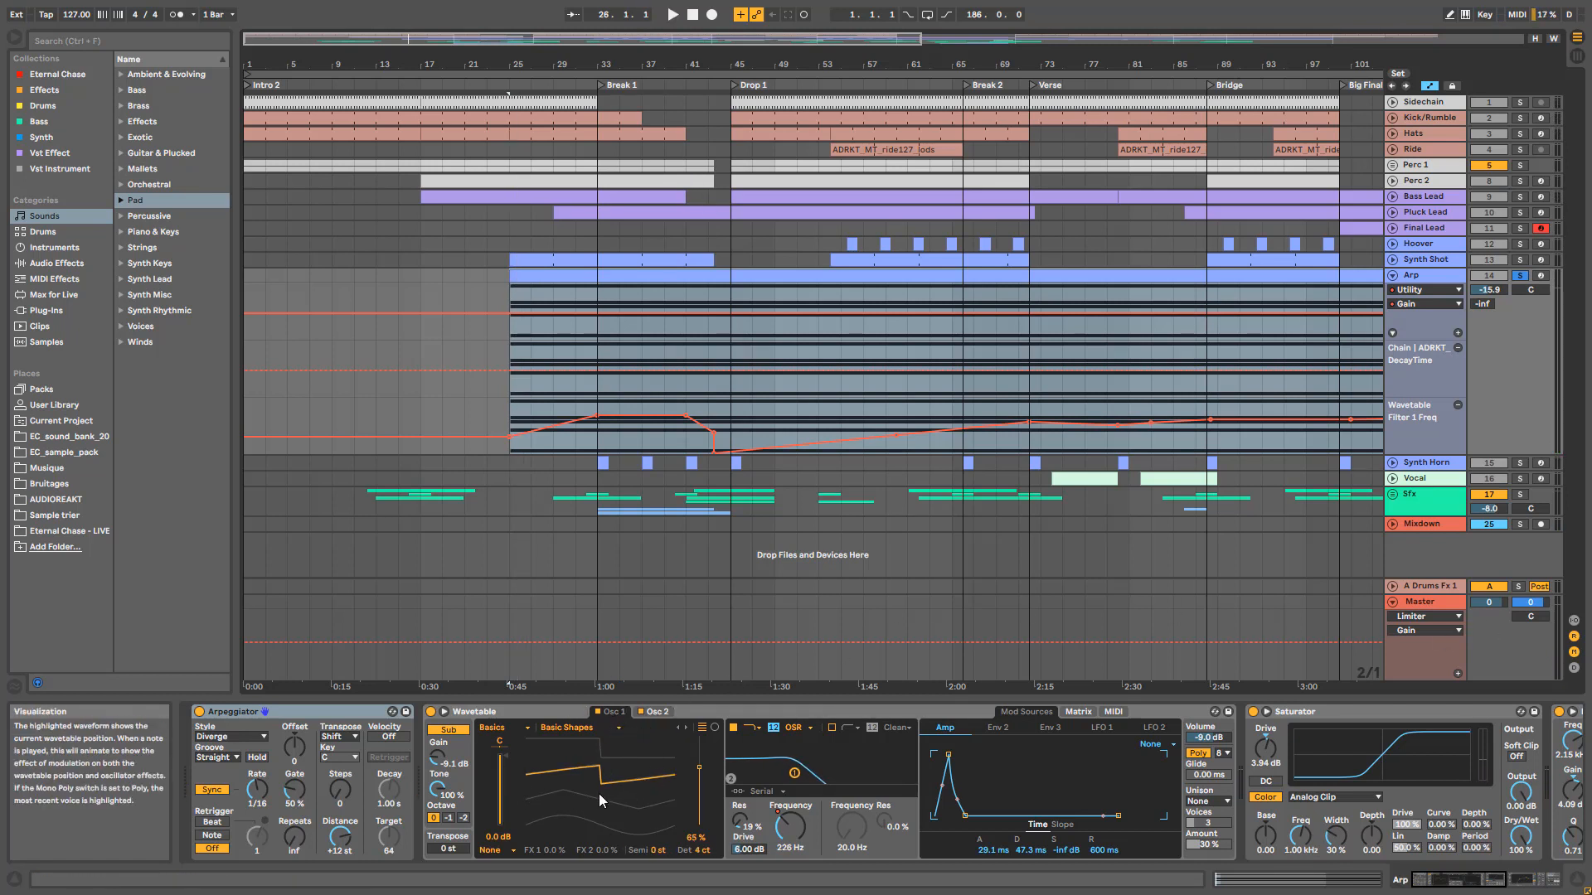
Step: Examine the Arp's Wavetable oscillators, Sub, Matrix and Mod Sources settings while replaying the track from bar 25
left_click(655, 712)
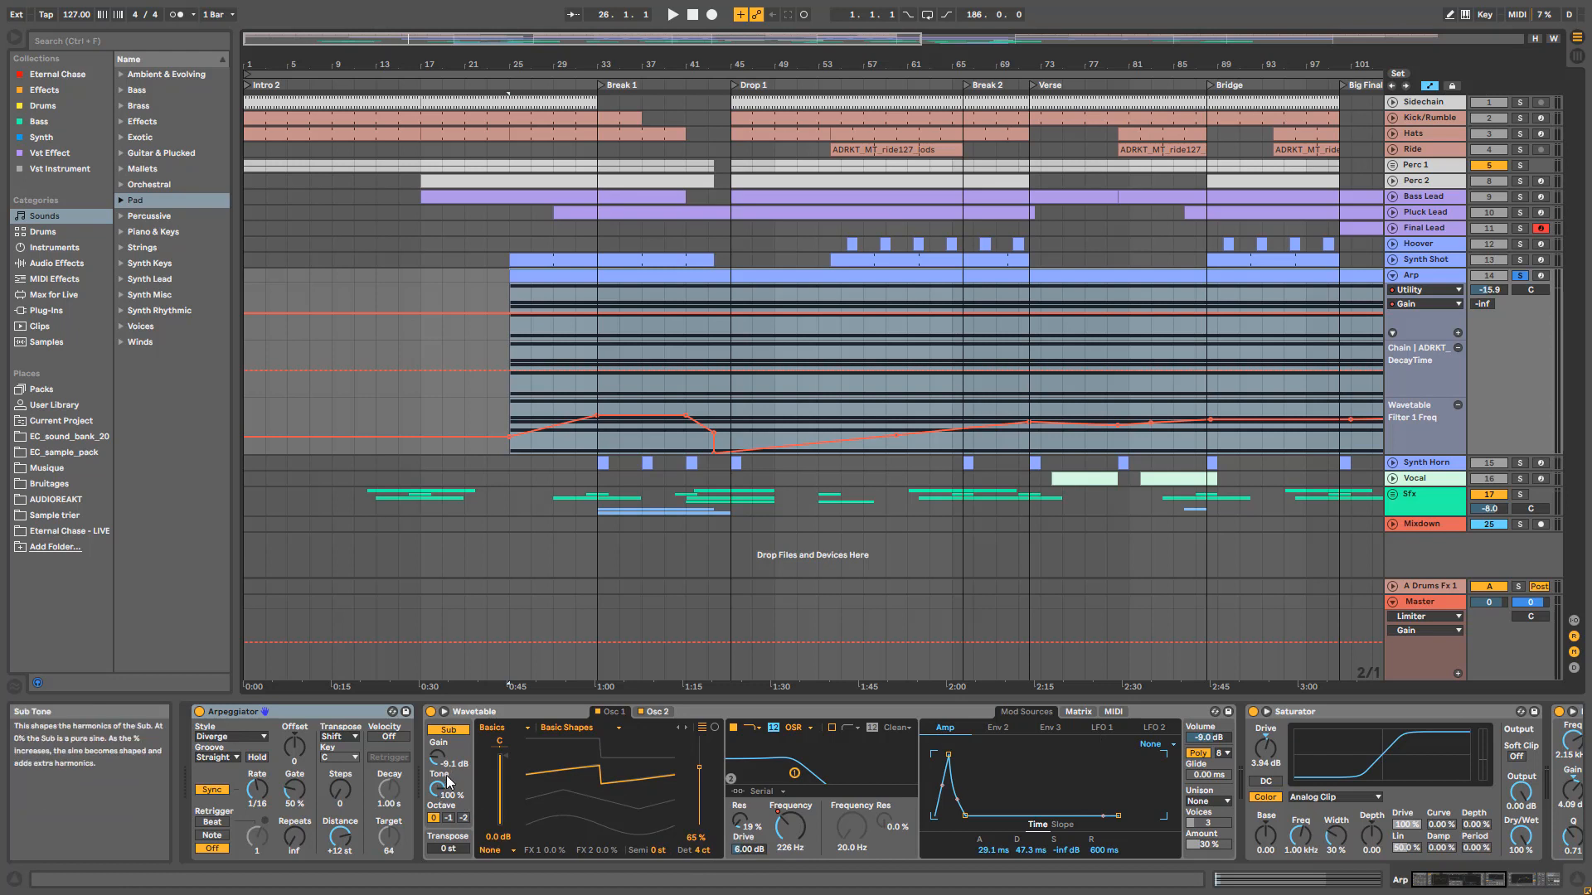
key("space")
left_click(448, 731)
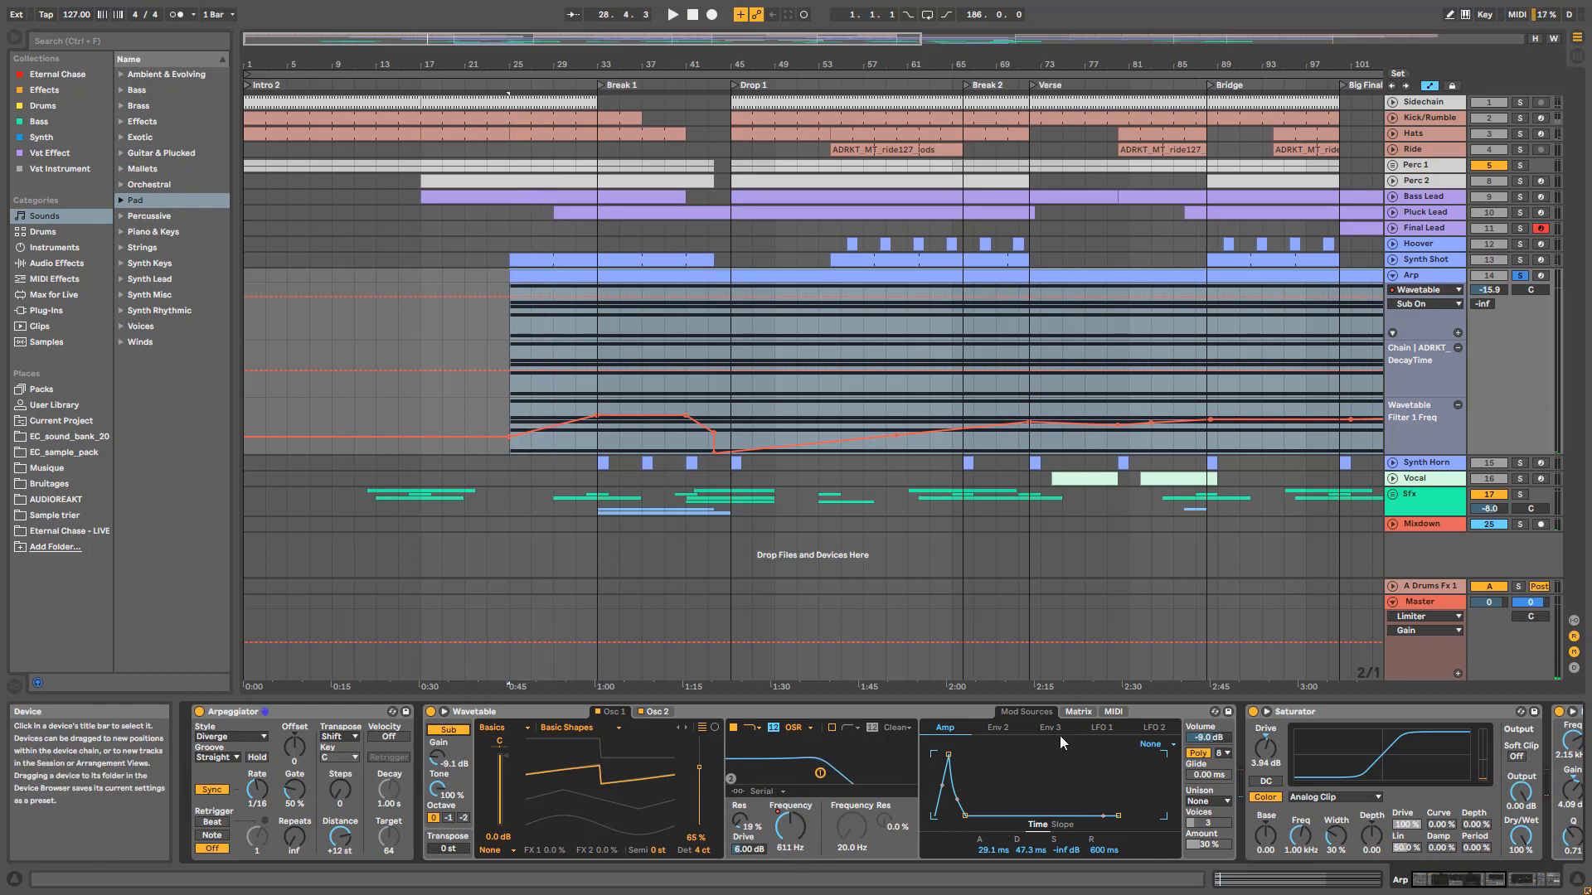
left_click(1076, 713)
left_click(1029, 713)
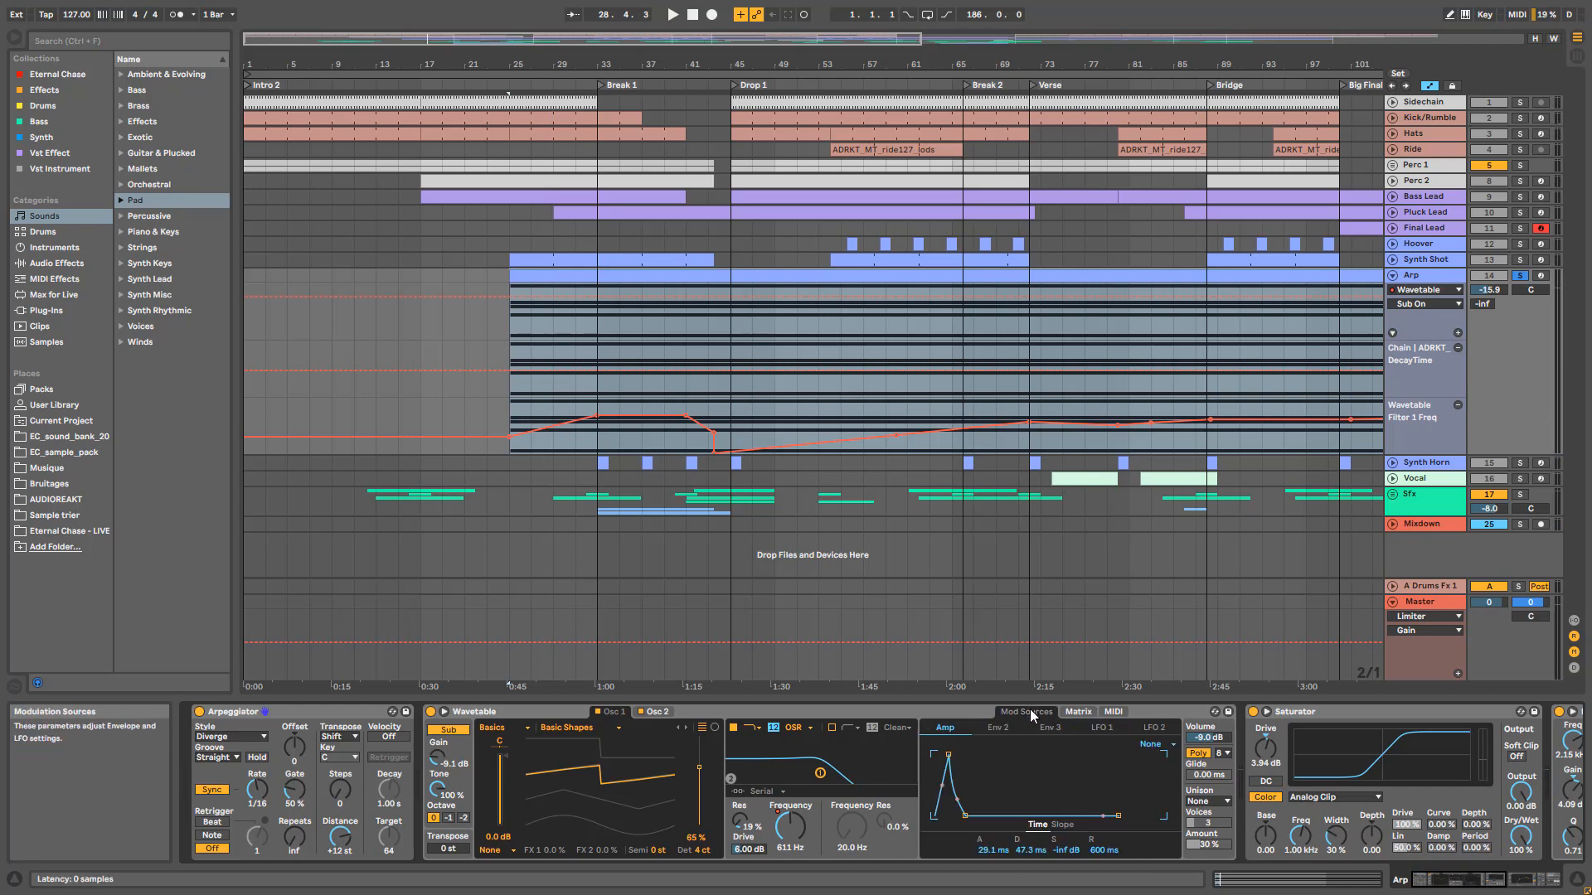
Step: Replay the Arp from bar 25 and set Wavetable's Amp envelope attack to 30.0 ms
key("space")
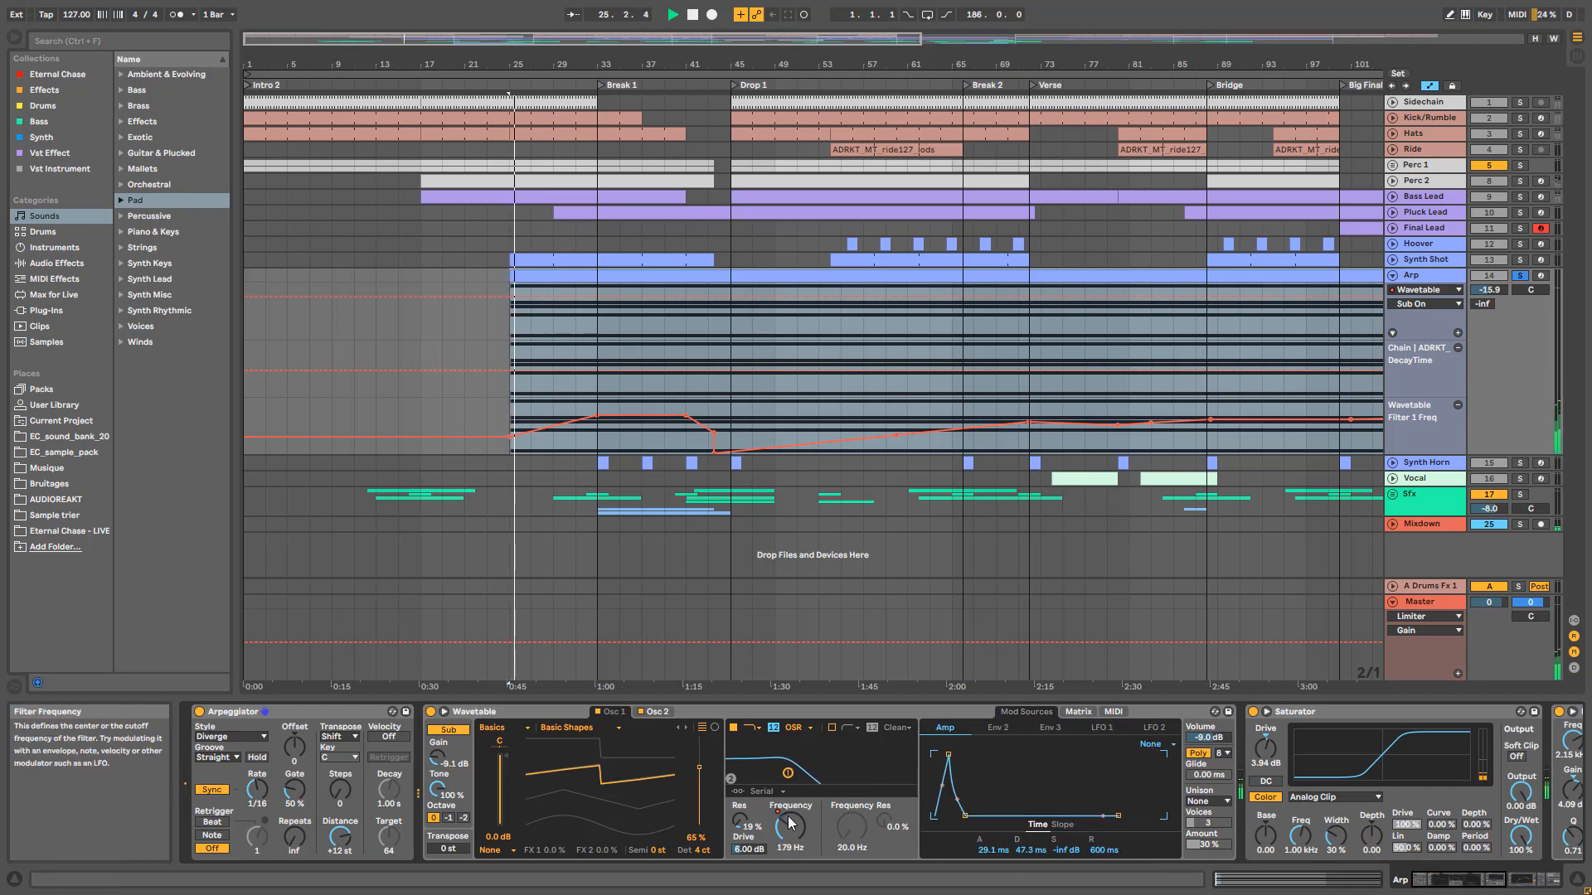
left_click_drag(663, 39, 557, 110)
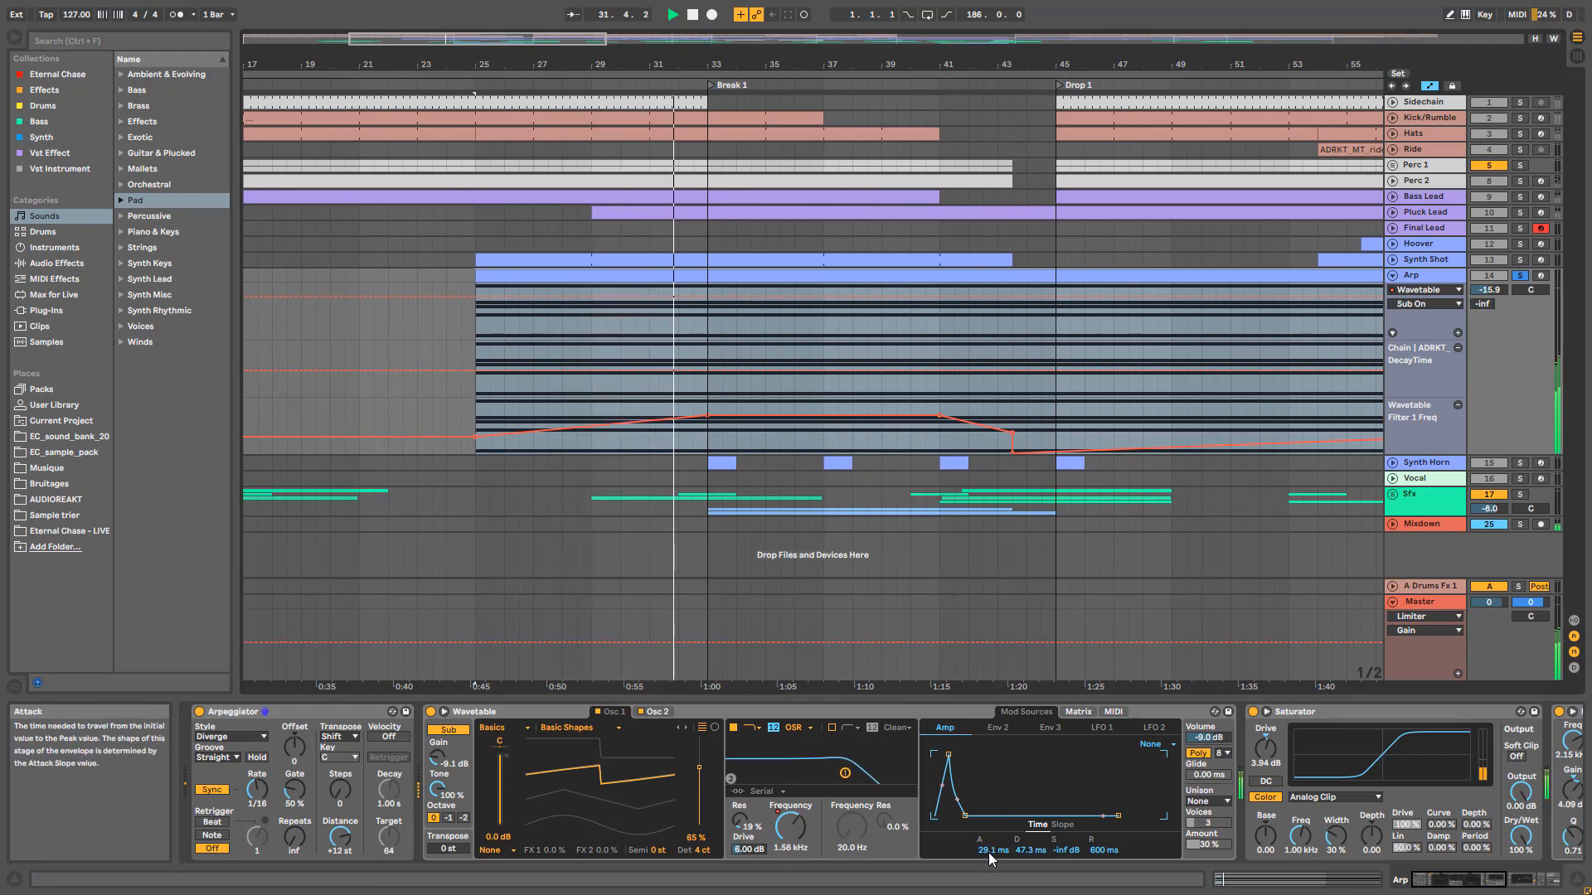
mouse_move(988, 853)
left_mouse_down()
mouse_move(988, 878)
mouse_move(988, 834)
left_mouse_up()
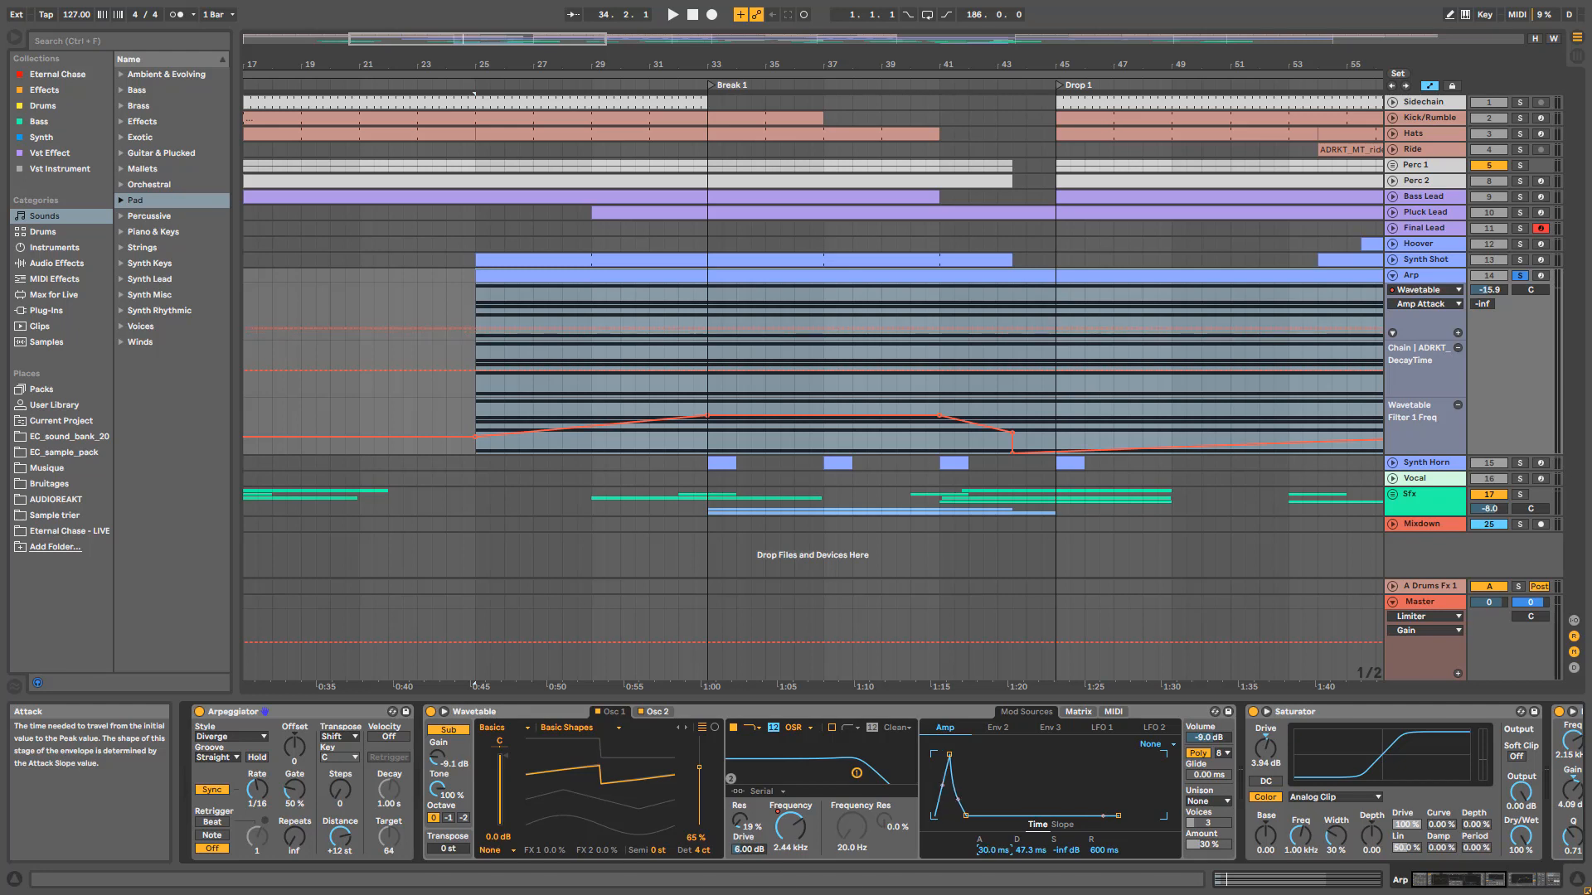
Step: Audition shorter and longer Amp envelope attacks on the Arp, from 10.0 to 140 ms, and return it to 30.0 ms
key("space")
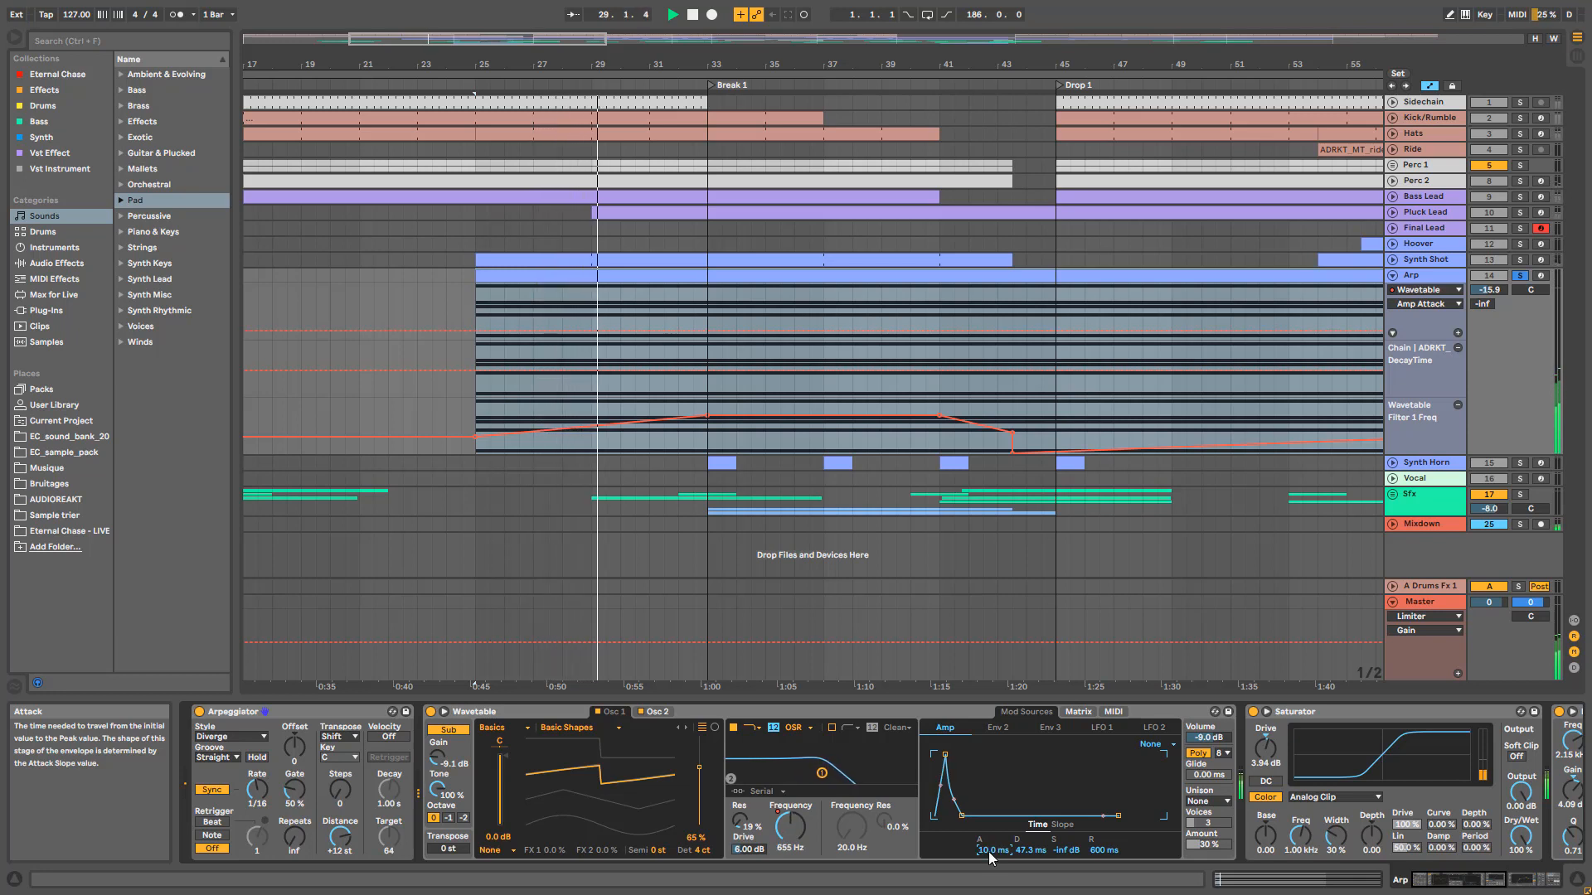
left_click_drag(994, 852, 993, 836)
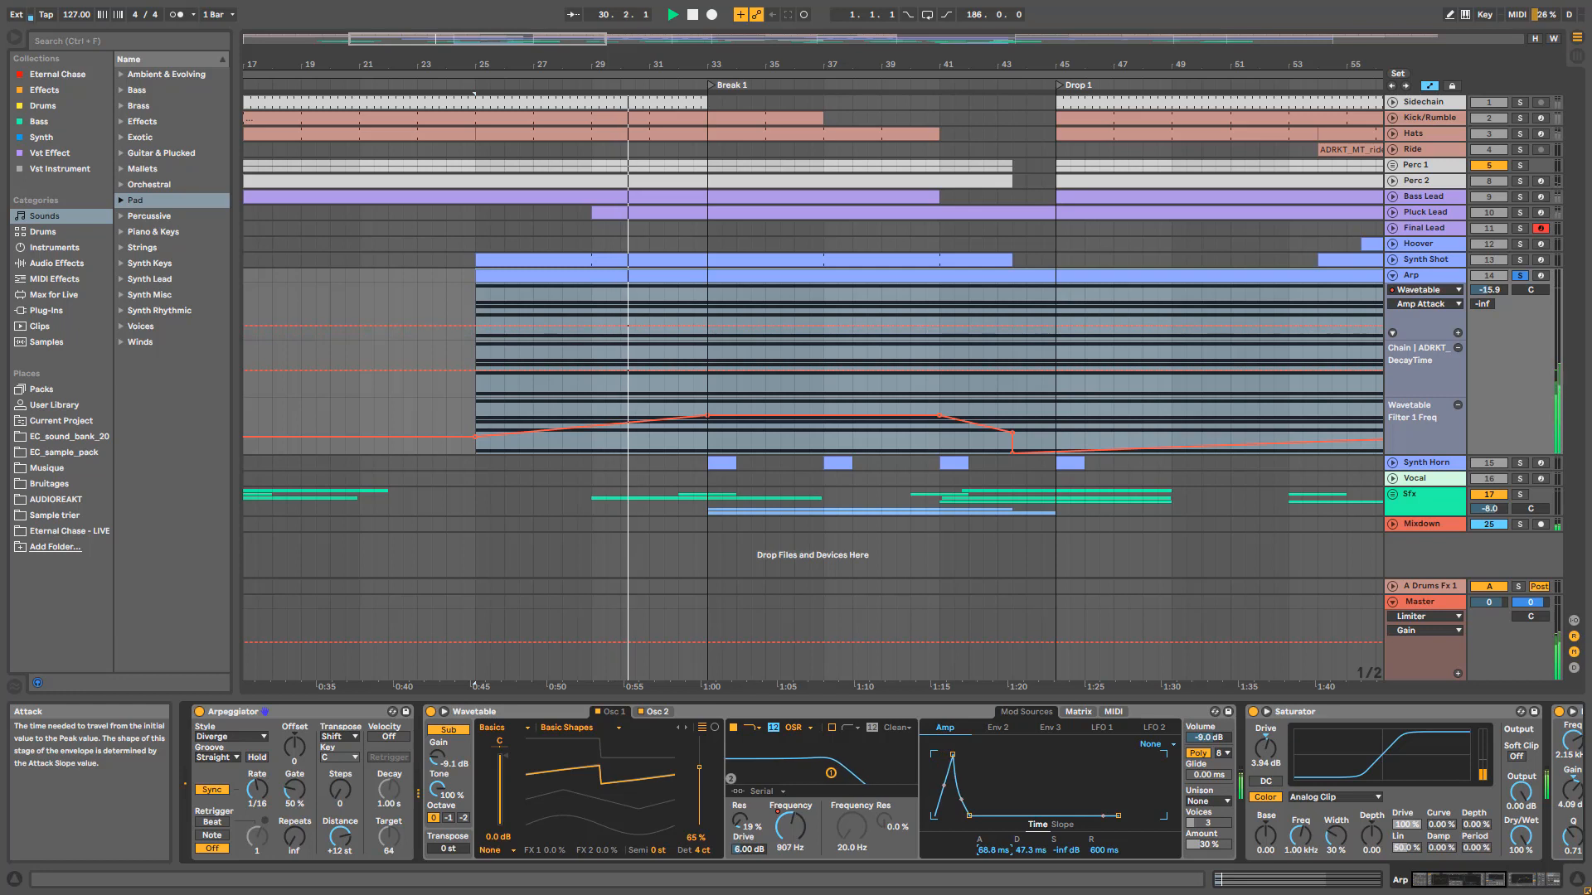
key("space")
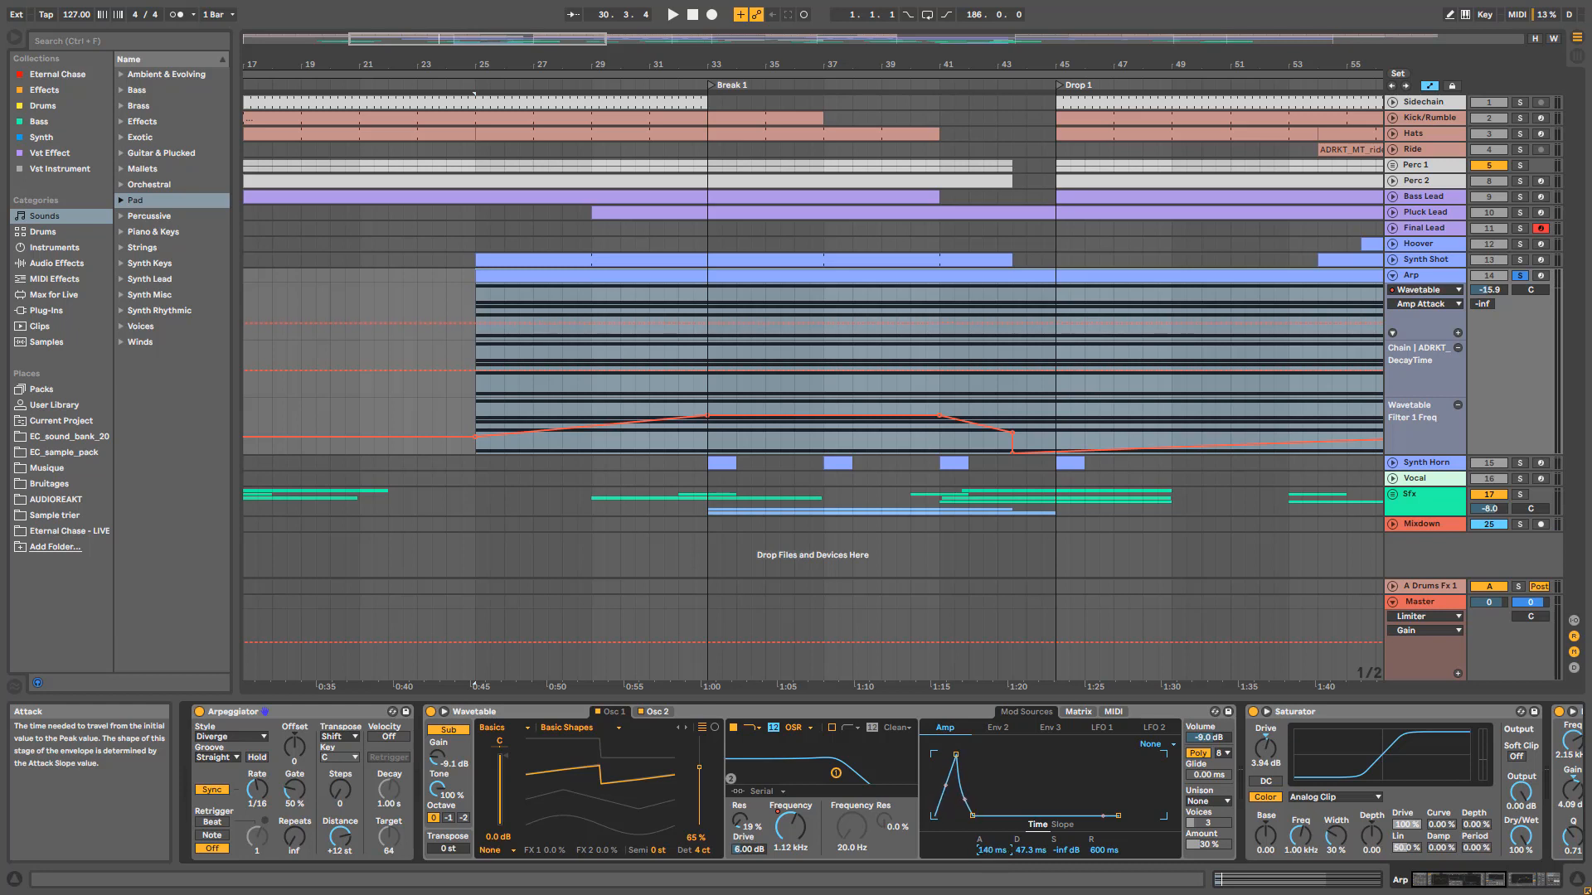
key("space")
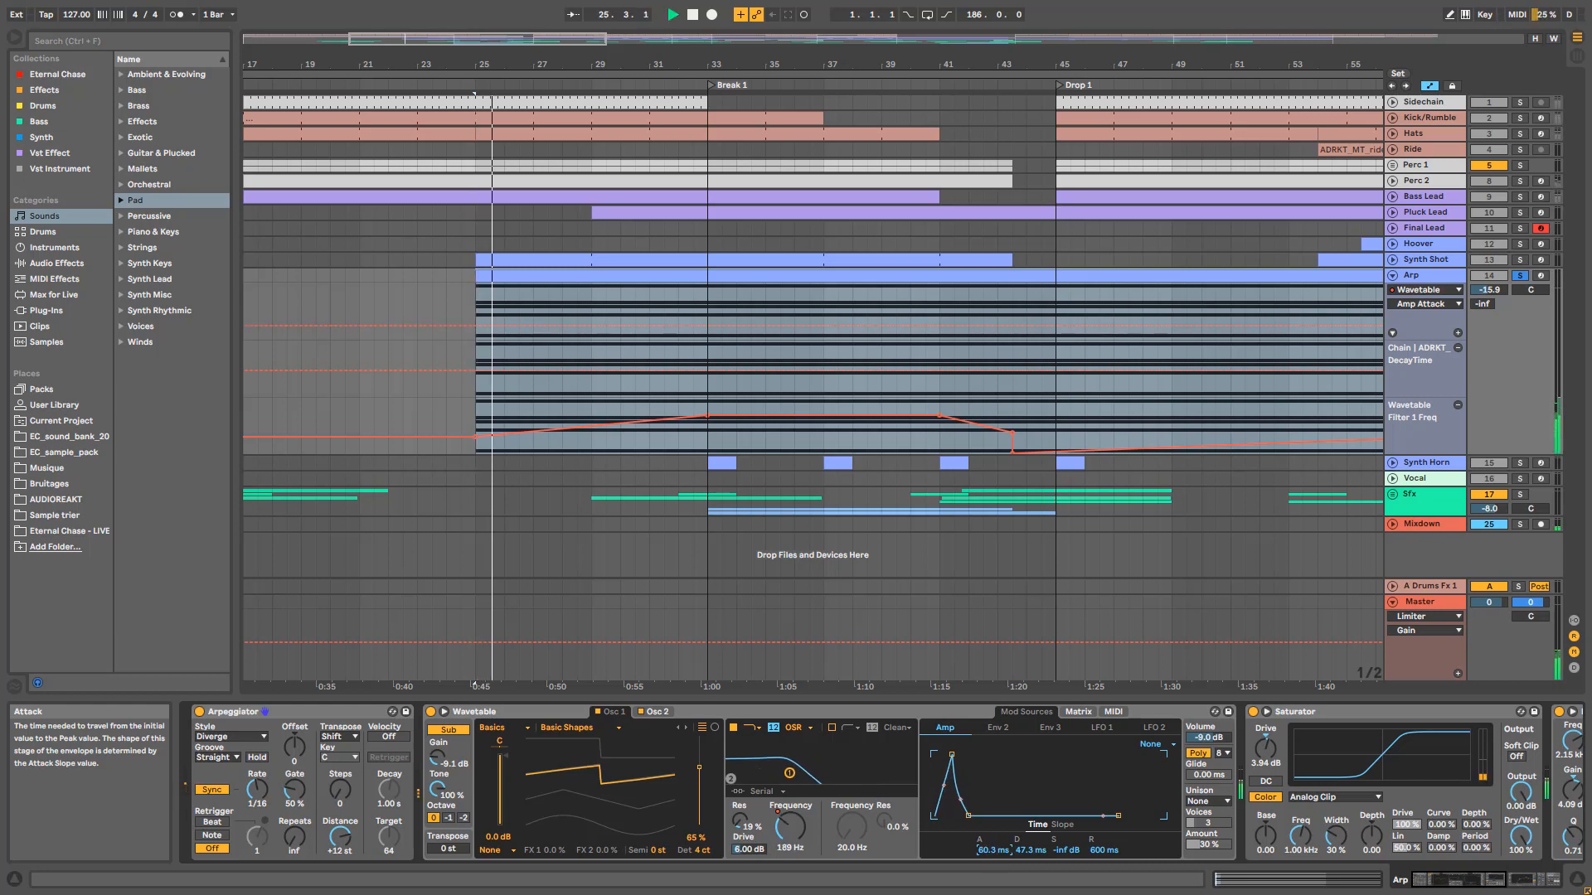
left_click_drag(994, 850, 994, 855)
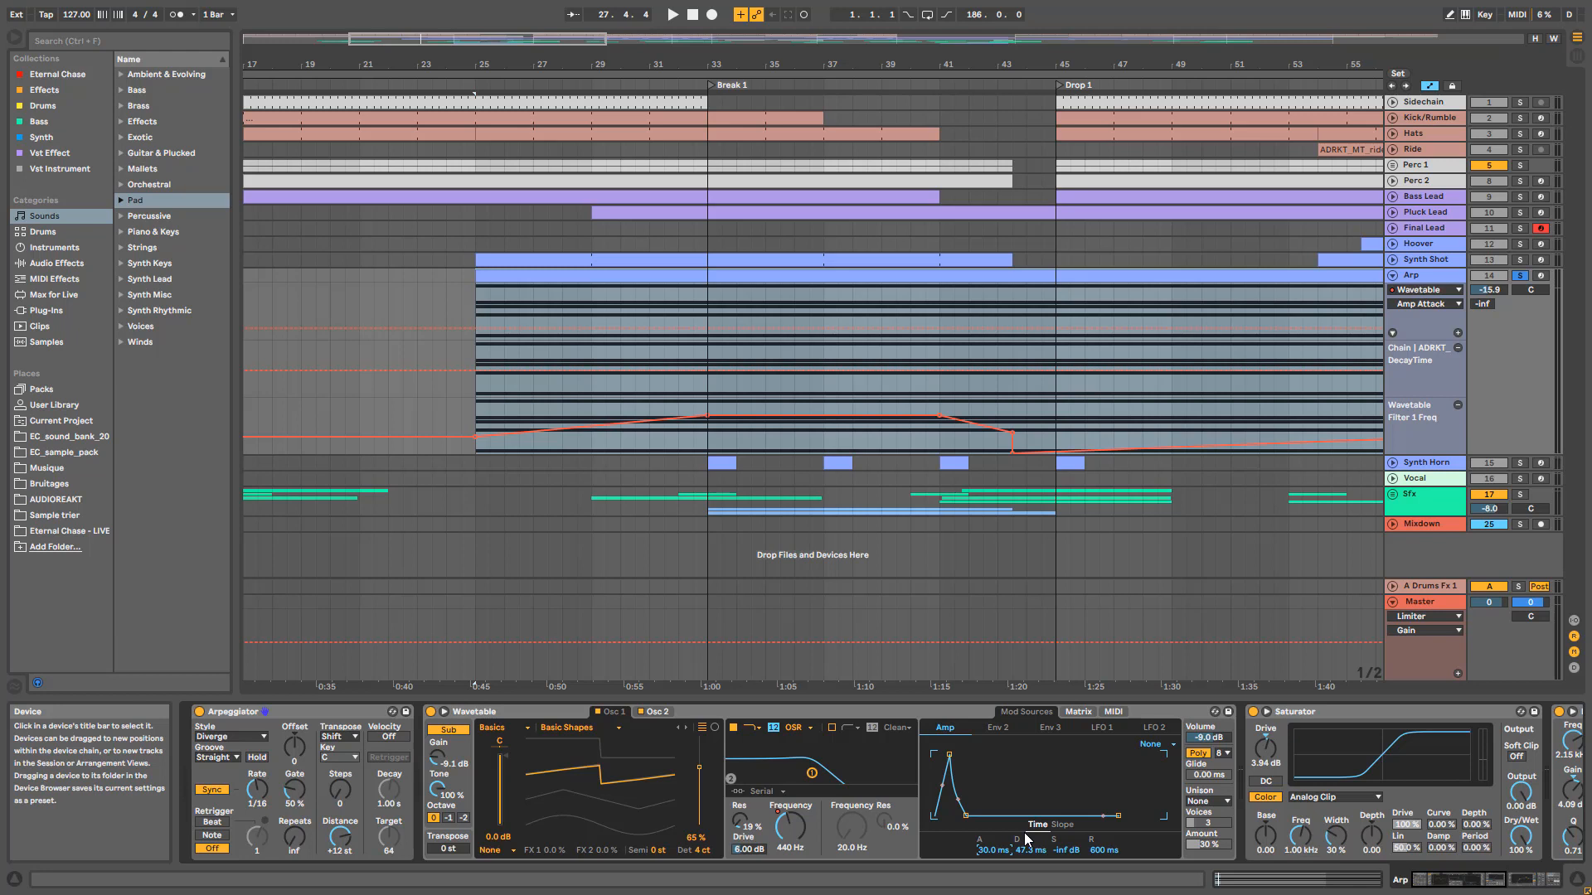
Step: Try a 256 ms Amp envelope decay on the Arp during playback and return it to 47.3 ms
key("space")
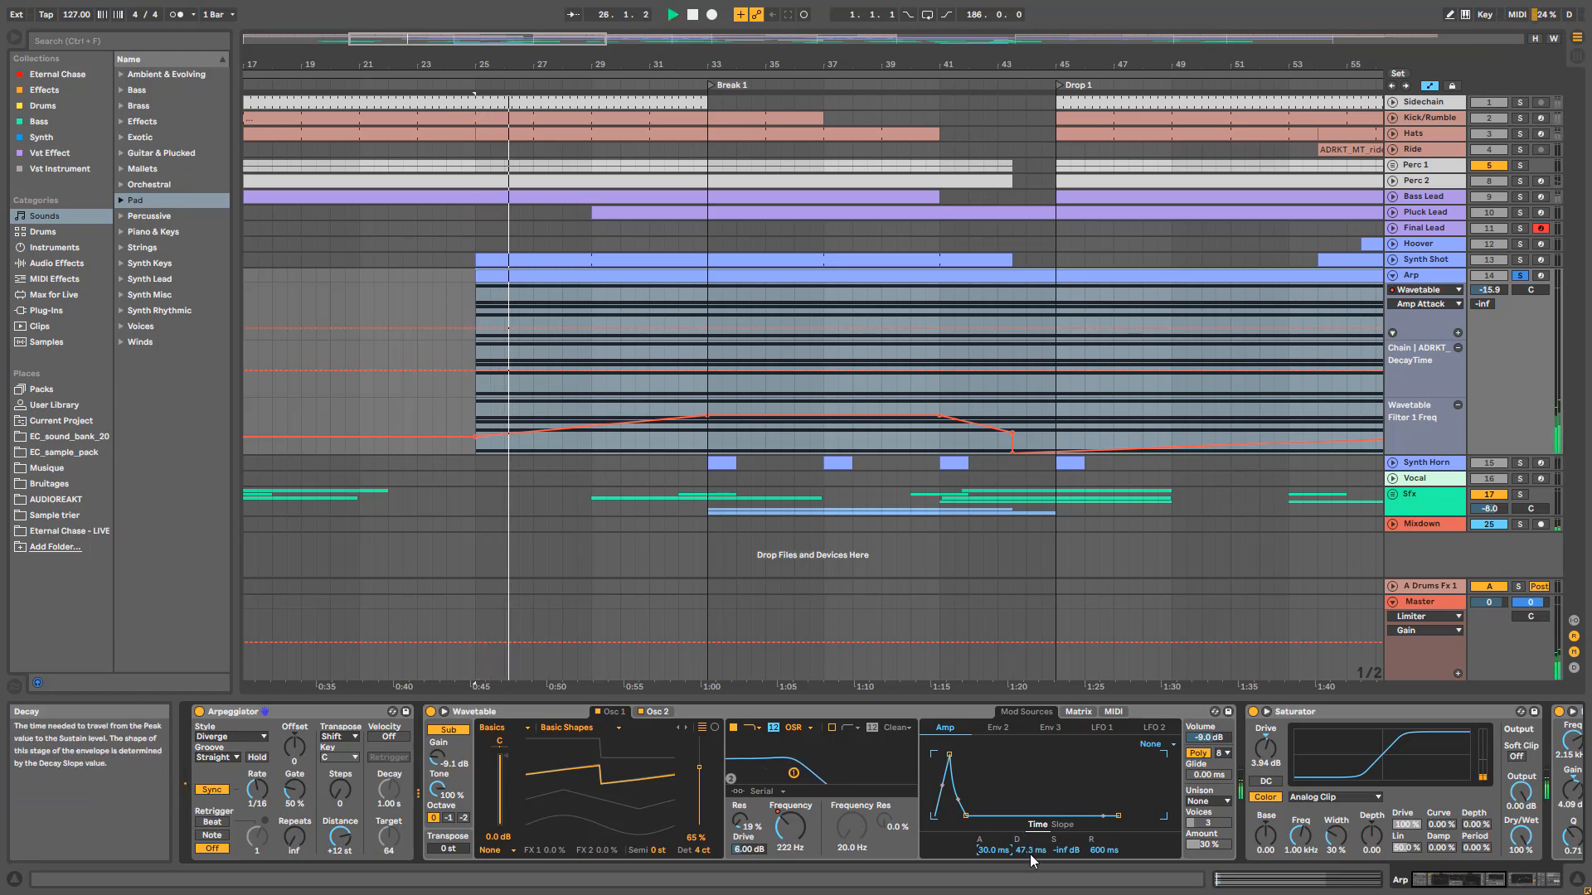
left_click_drag(1027, 851, 1027, 833)
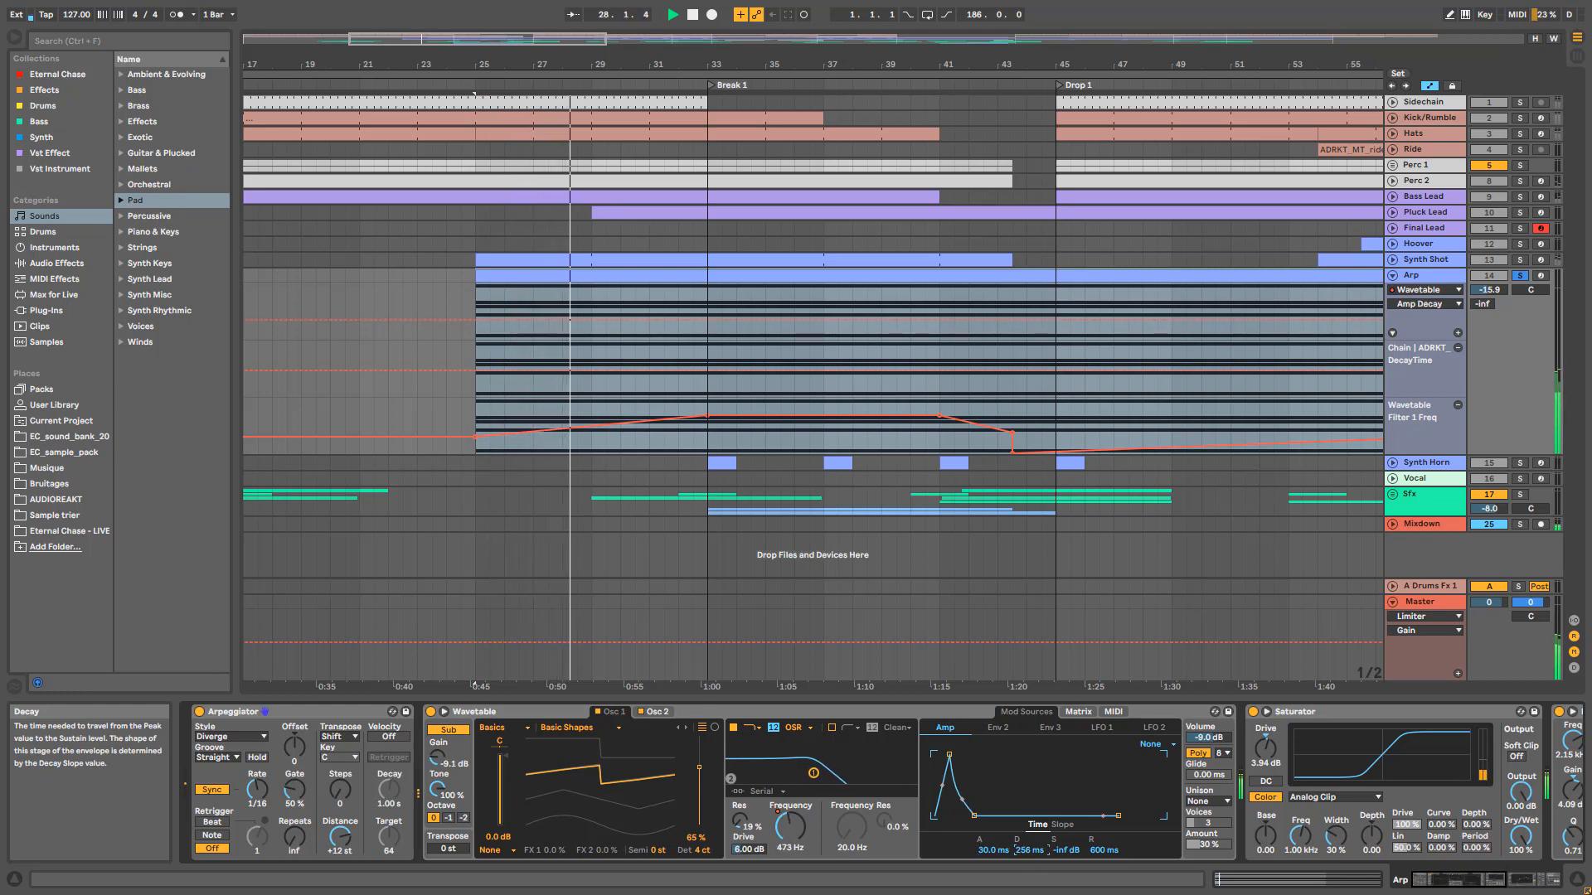
left_click_drag(1027, 833, 1027, 851)
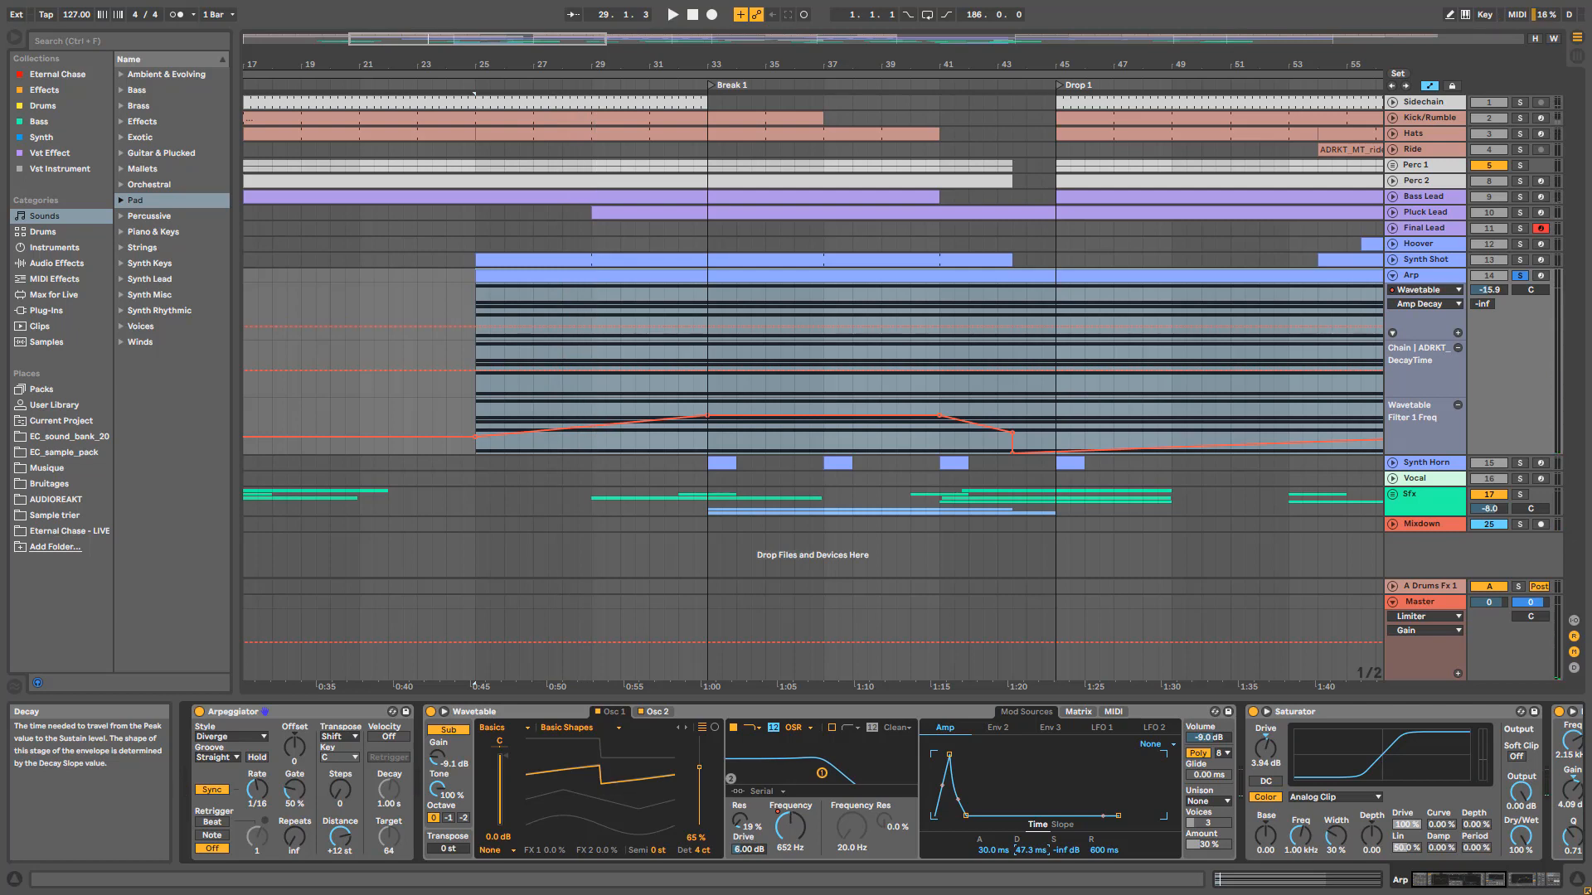
Step: Open the Arp clip's notes, examine the sustained chord, and audition it from bar 33
key("shift+Tab")
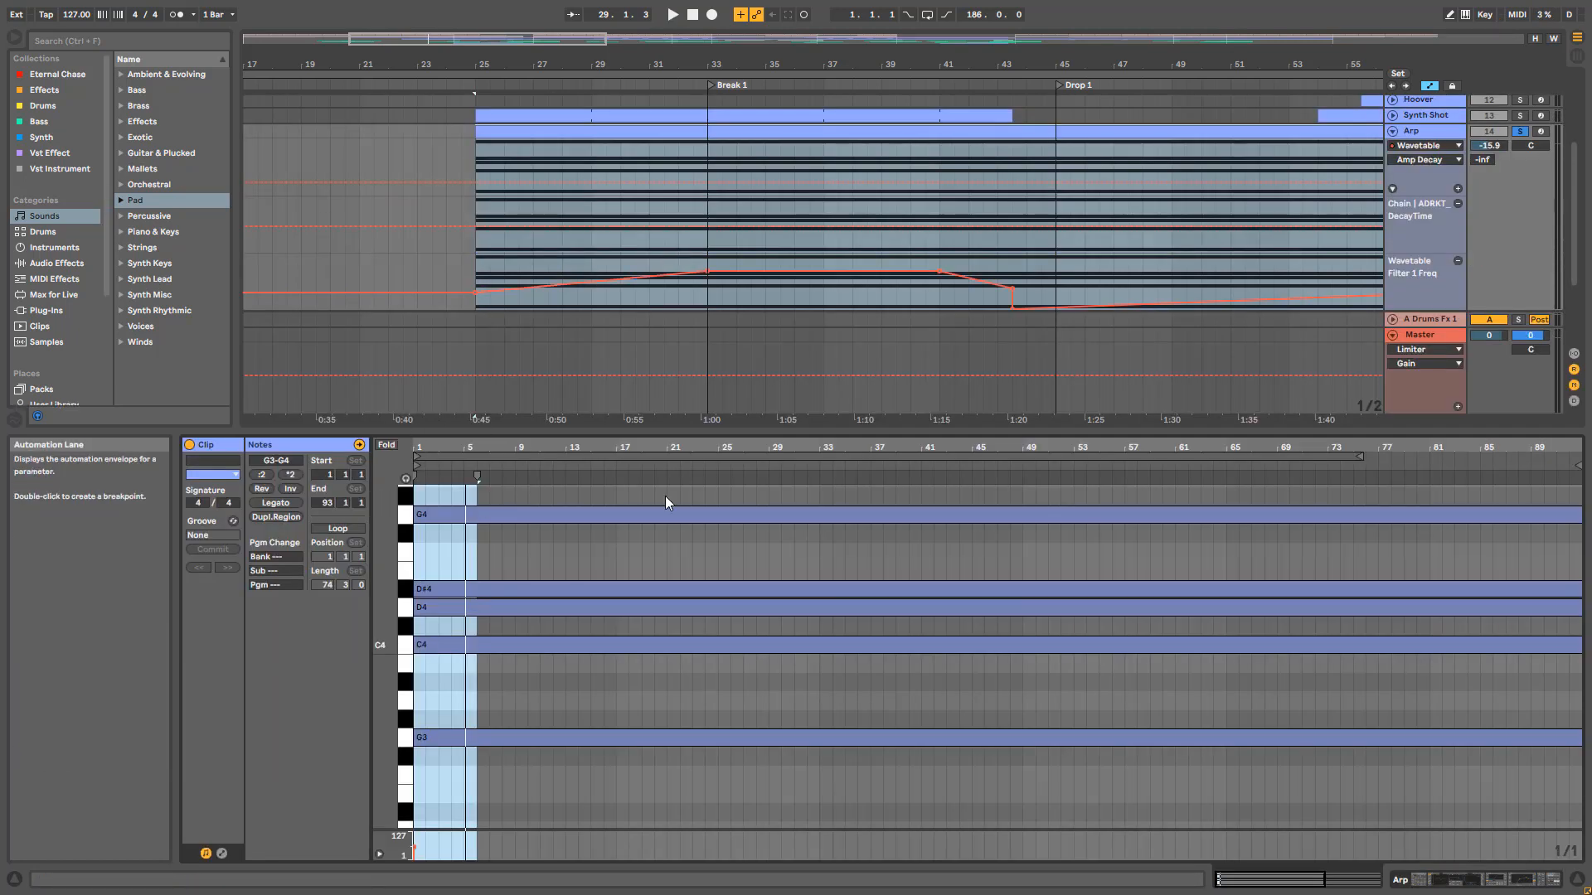
left_click(1414, 144)
left_click(1414, 144)
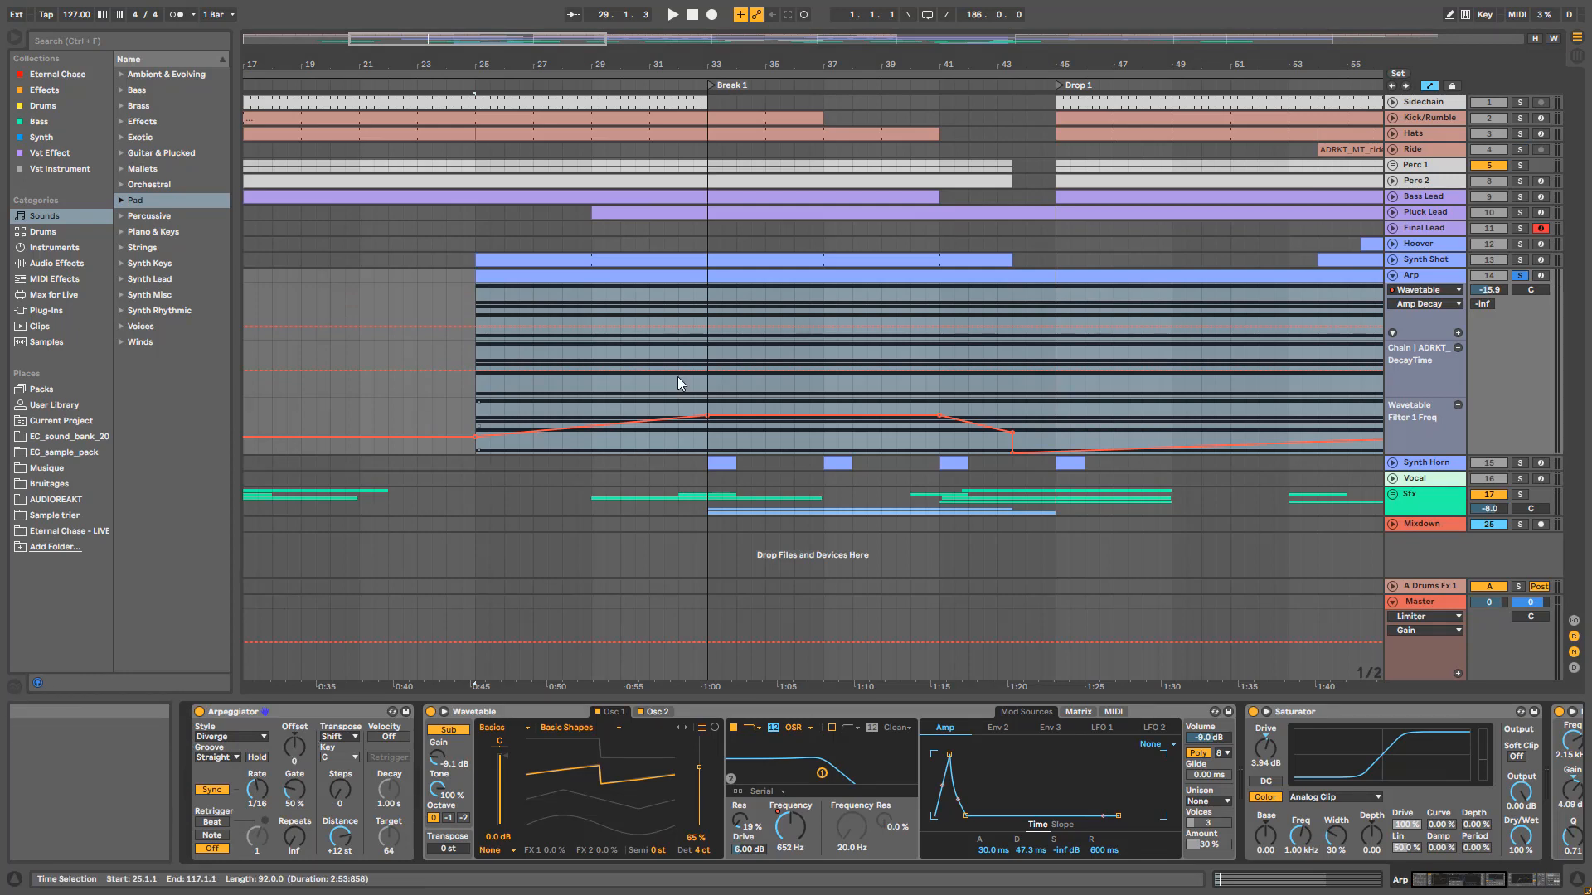
left_click(621, 270)
double_click(616, 274)
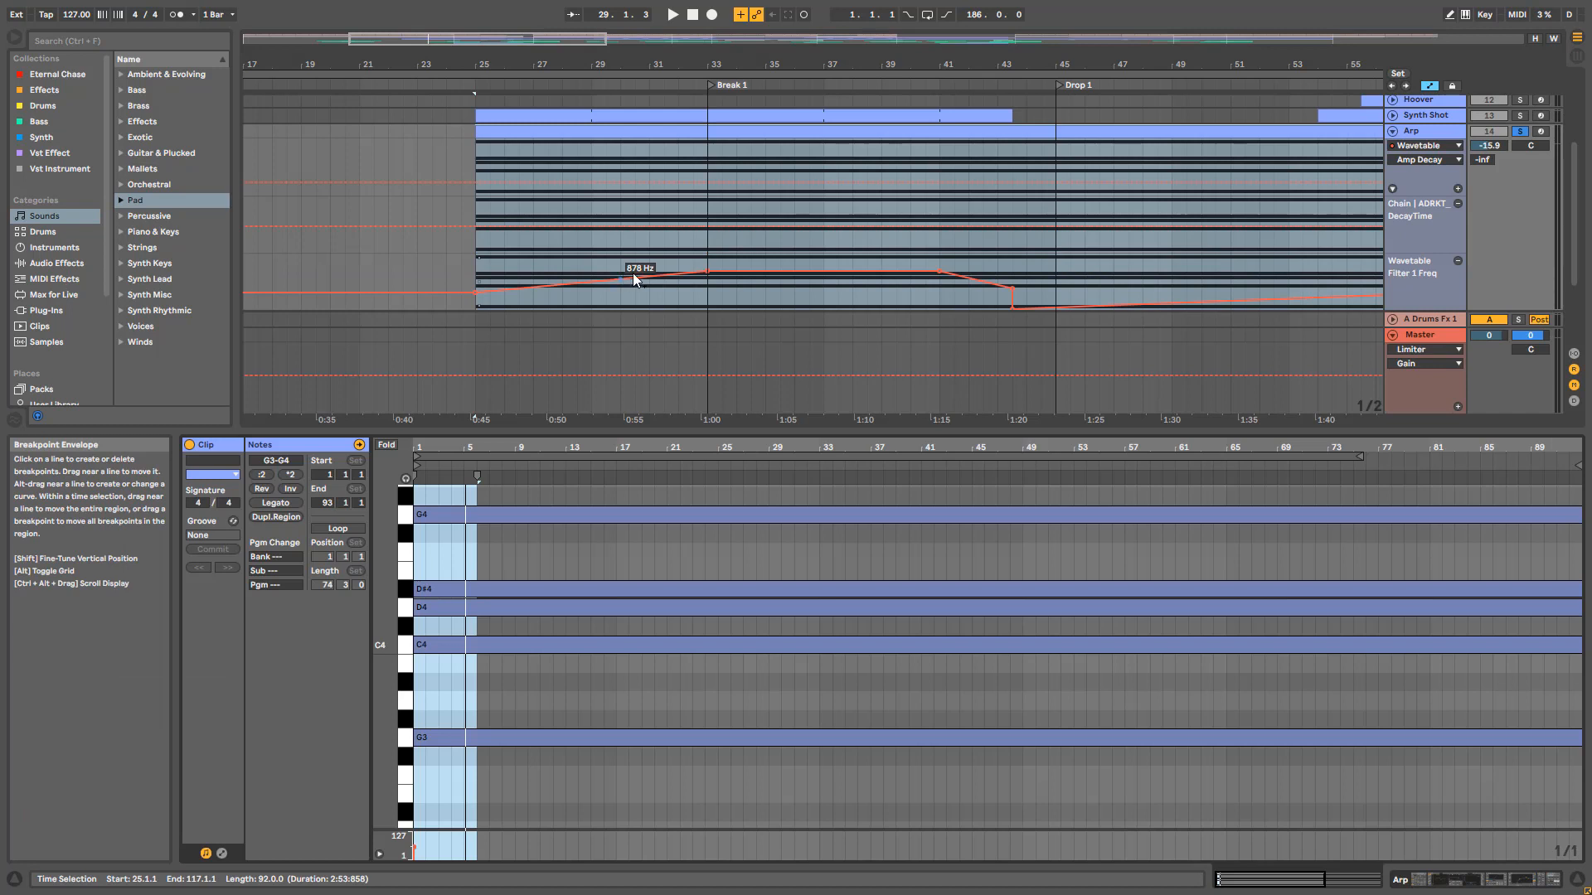
left_click(705, 199)
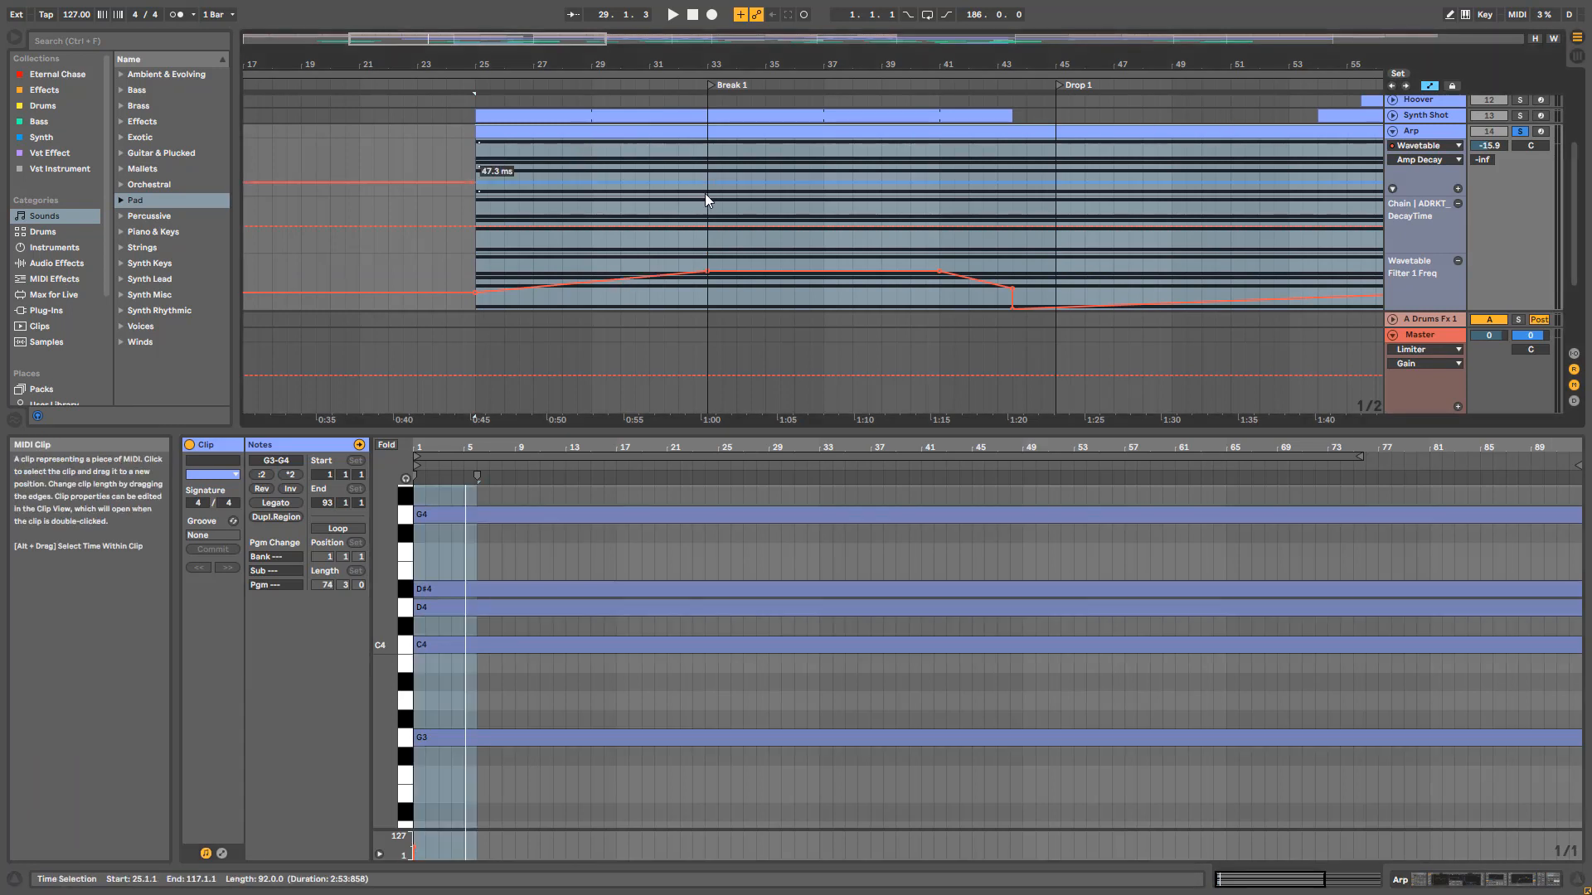
left_click(705, 158)
key("space")
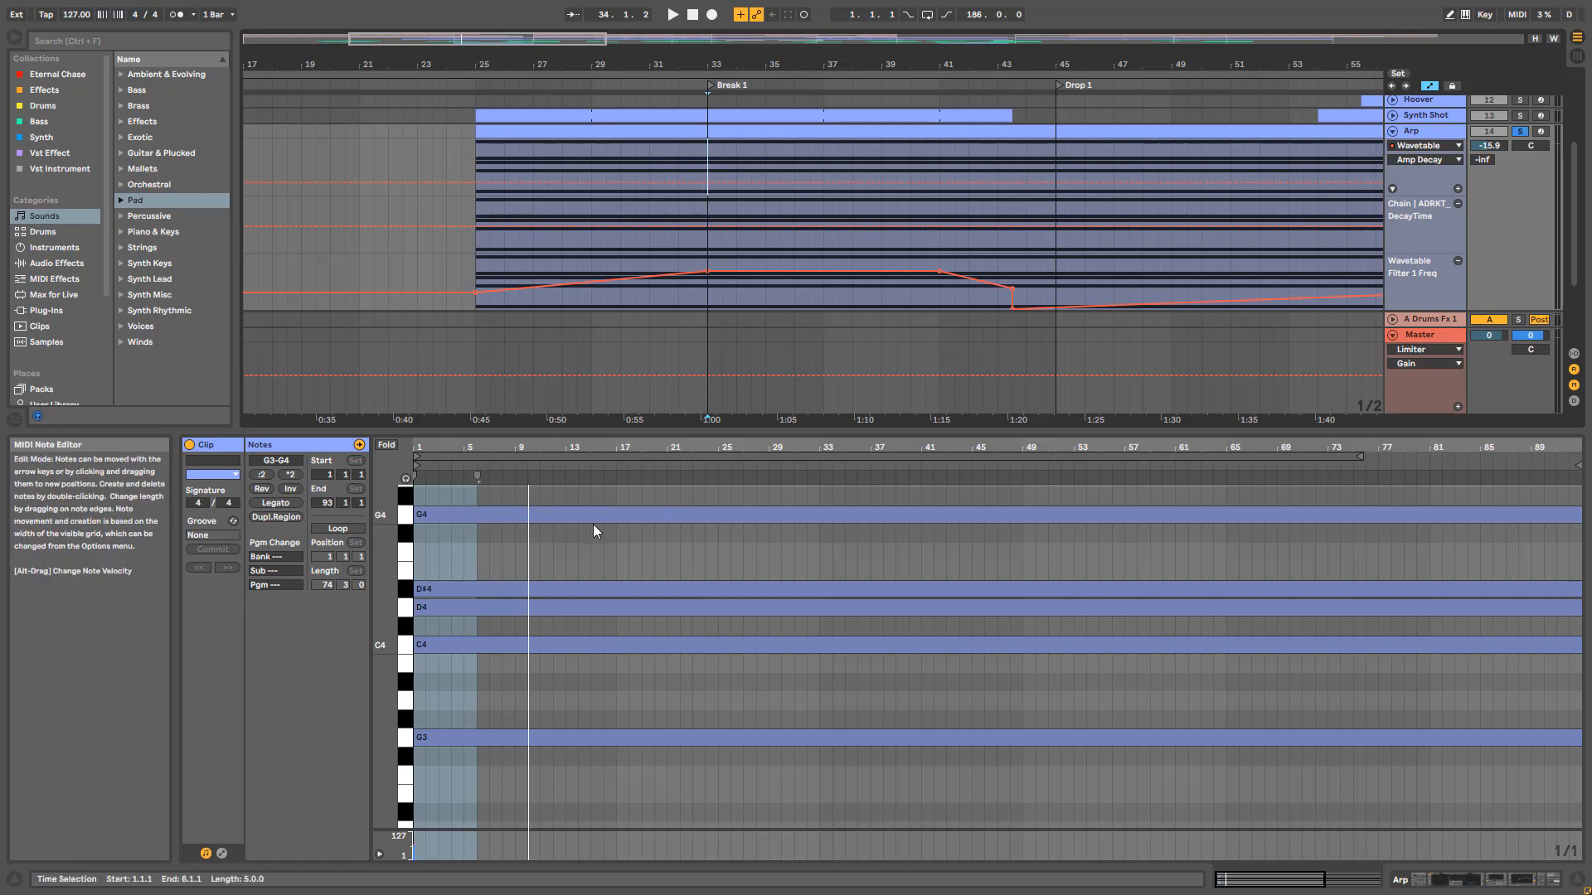
key("space")
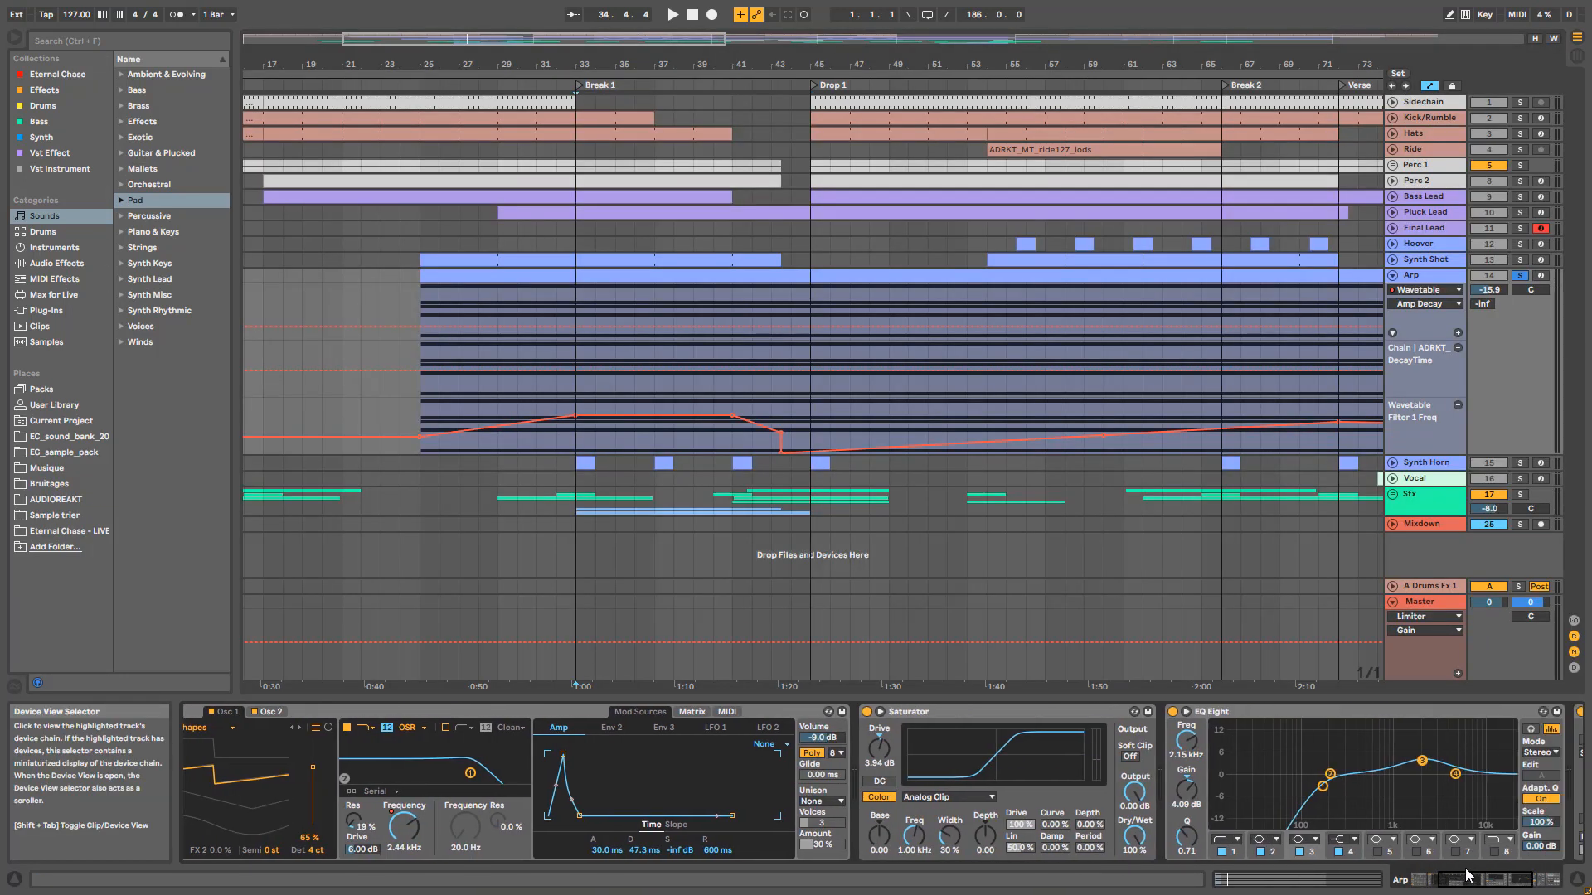
Step: Examine the Arp's effects chain, including the devices inside the AYNIL_IndustrialSynthFX rack, while replaying the track from bar 33
left_click_drag(1466, 876, 1511, 876)
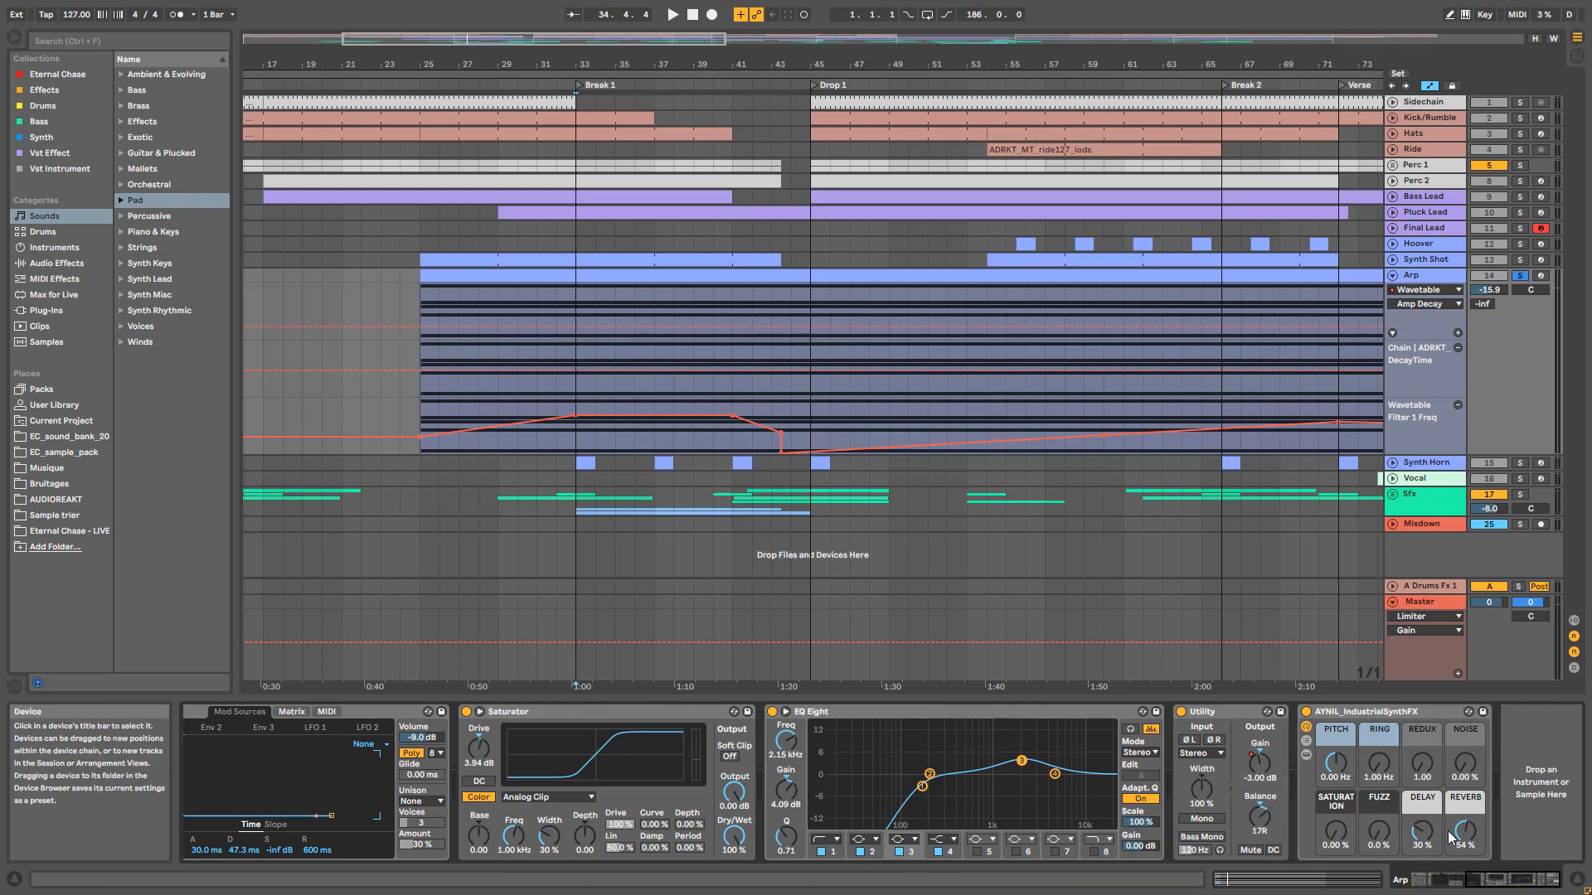
left_click(1538, 881)
key("space")
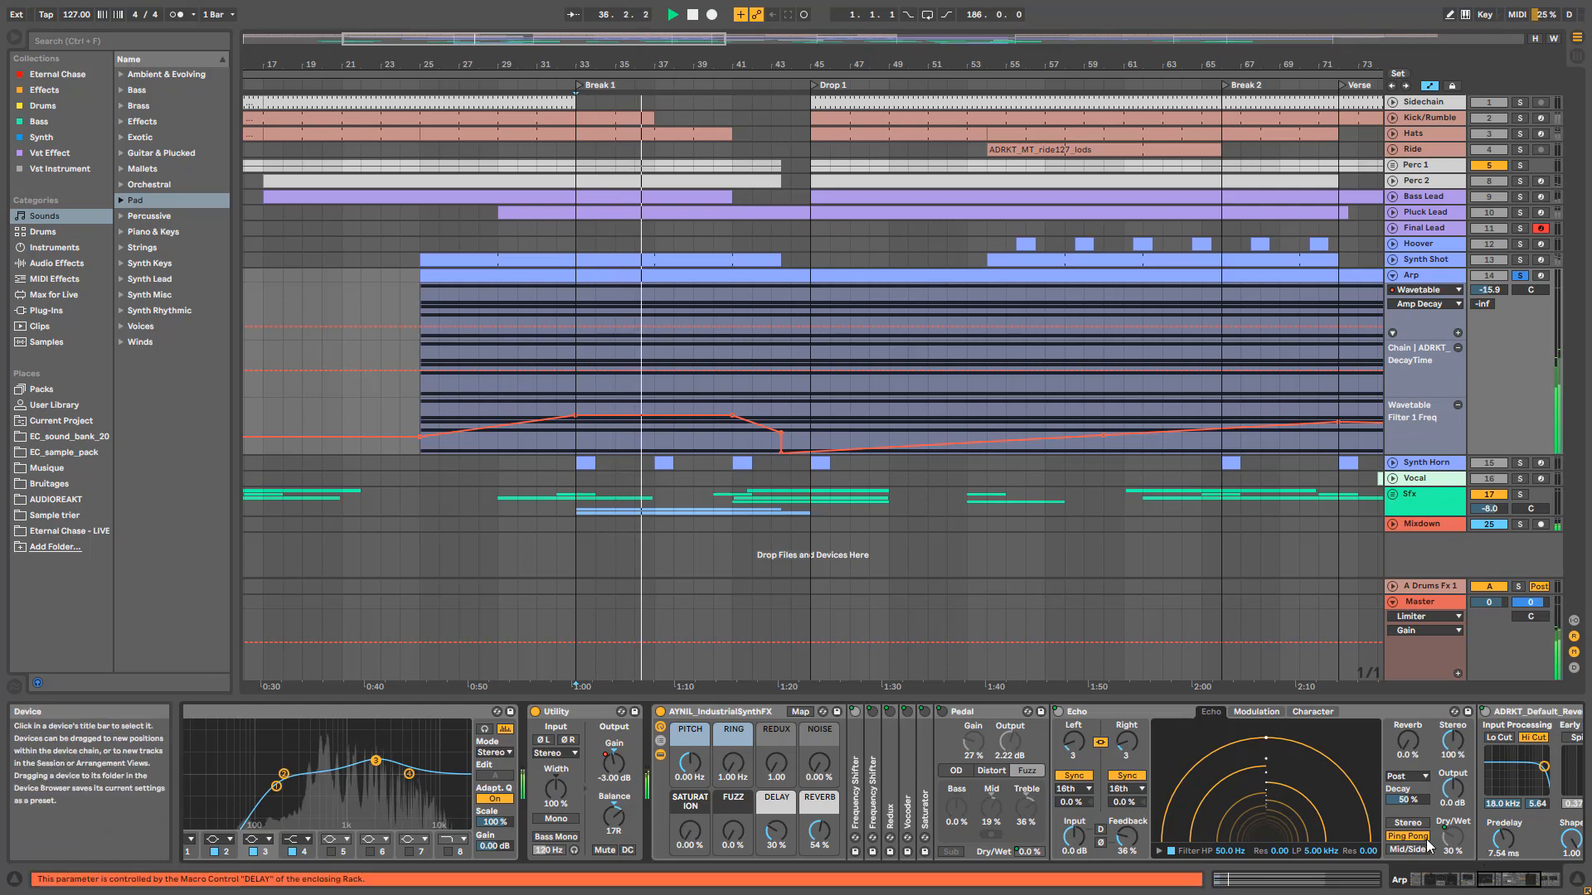
left_click_drag(1492, 880, 1512, 880)
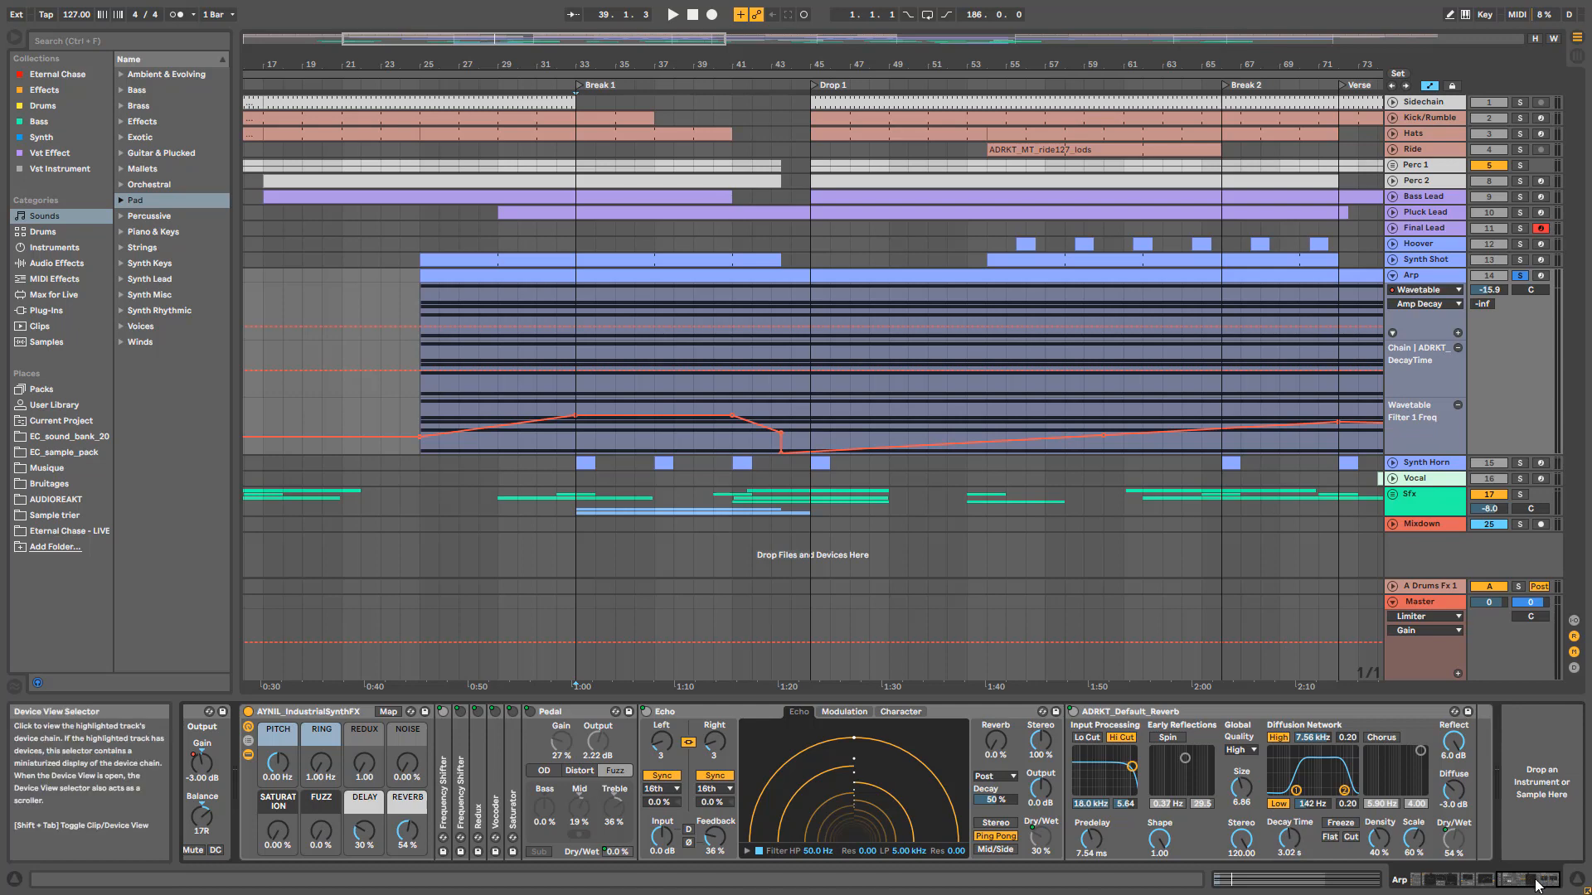
left_click_drag(1535, 885, 1366, 887)
key("space")
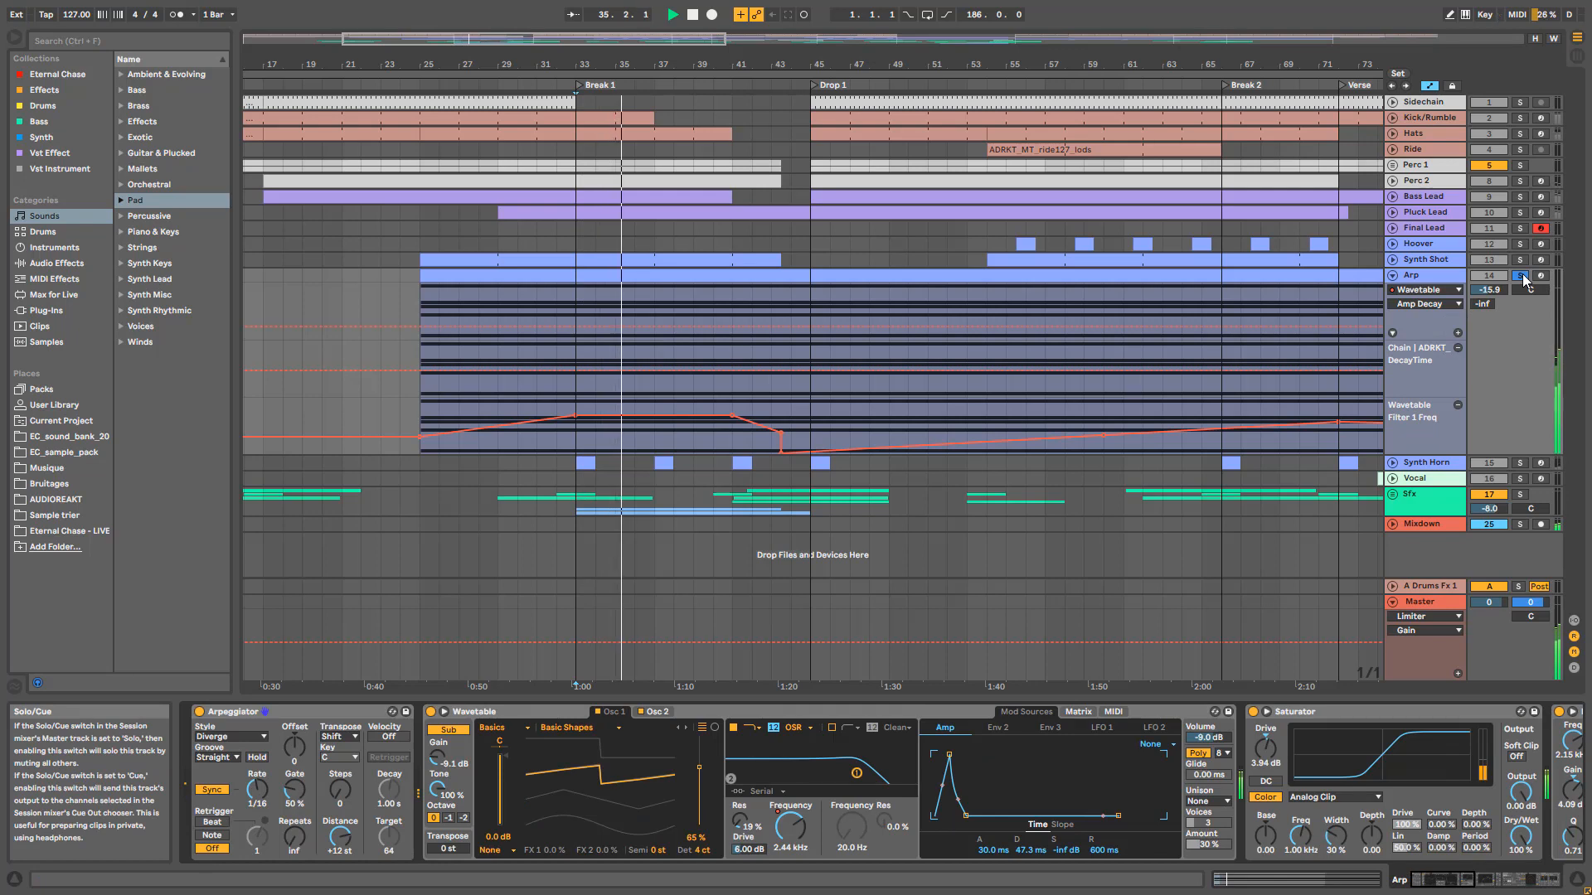
key("space")
Step: Switch the solo from Arp to Synth Horn, unfold the track, and audition its first clip at bar 33
left_click(1432, 461)
left_click(1519, 464)
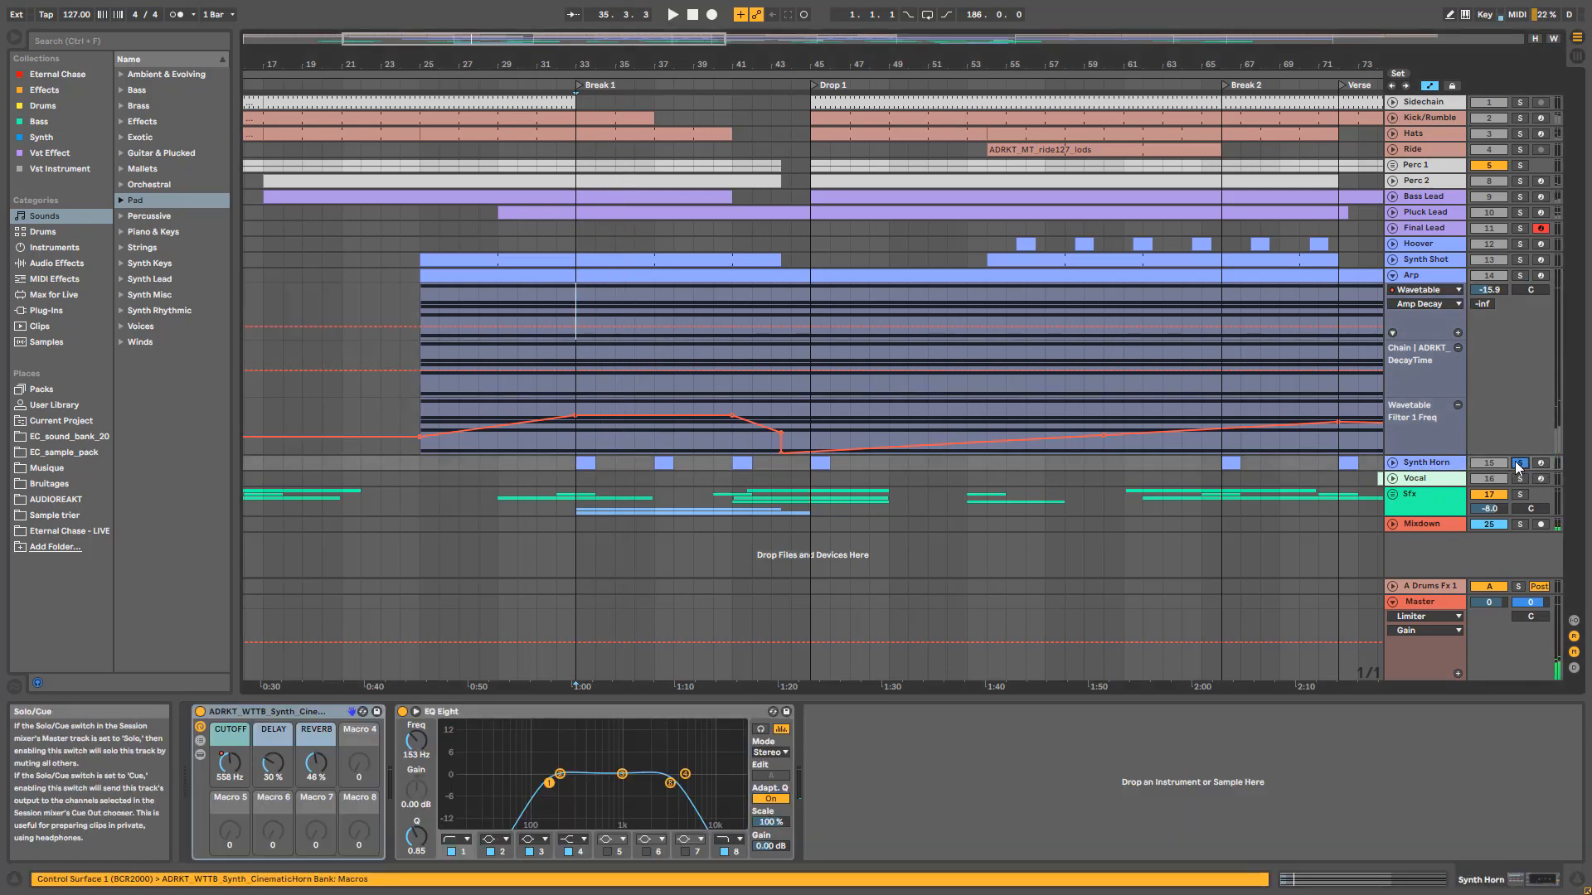
left_click(1393, 463)
left_click(586, 460)
key("space")
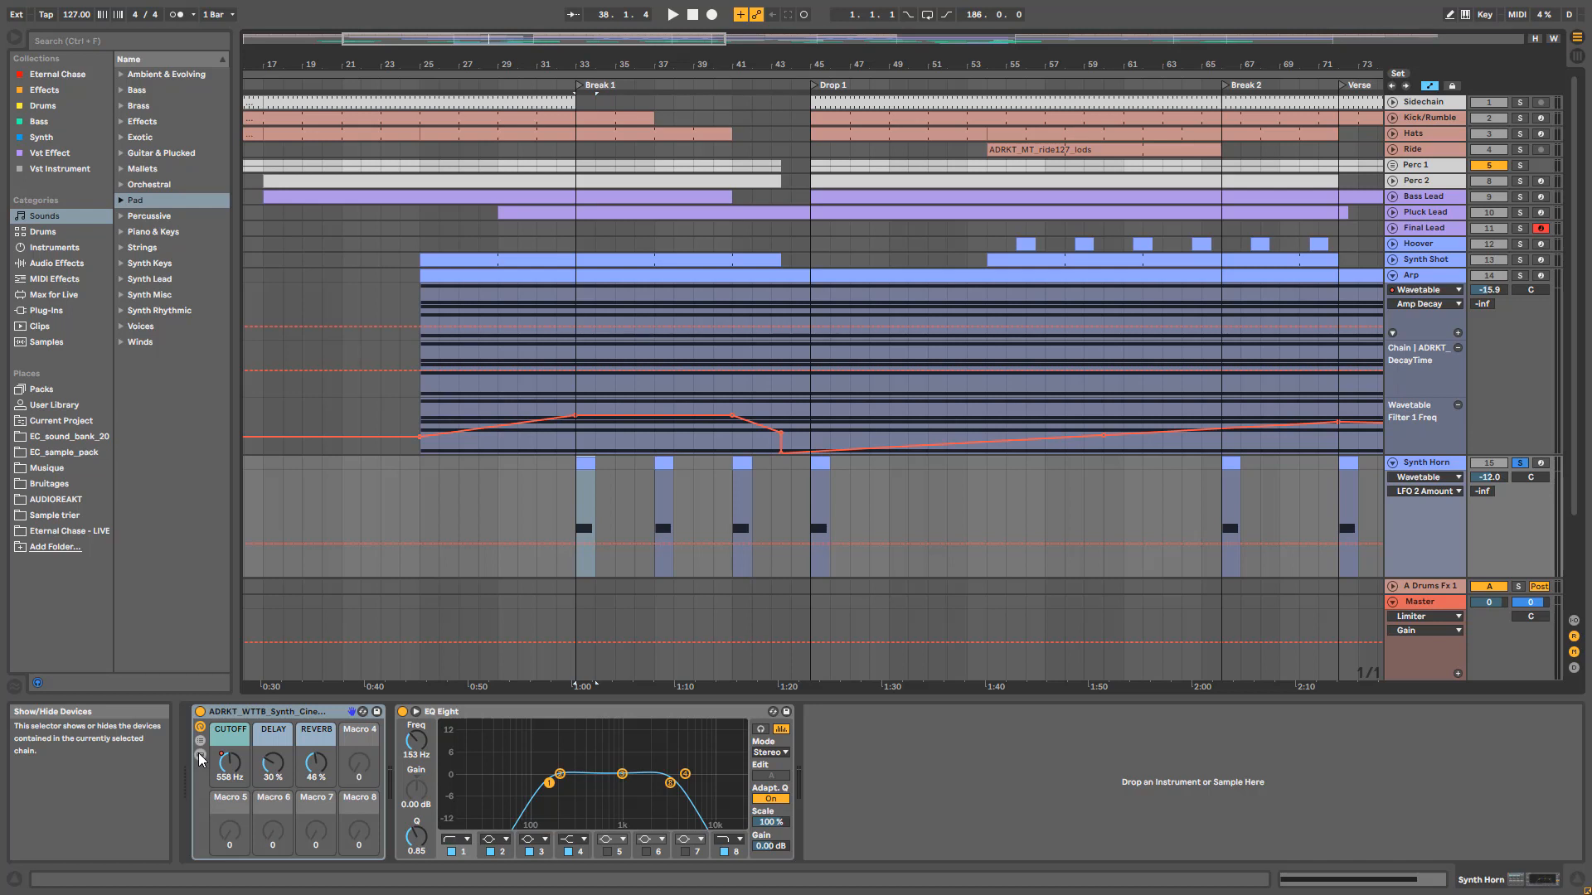
Step: Show the Synth Horn rack's devices and examine Wavetable's oscillators and modulation Matrix while replaying the first clip
left_click(200, 756)
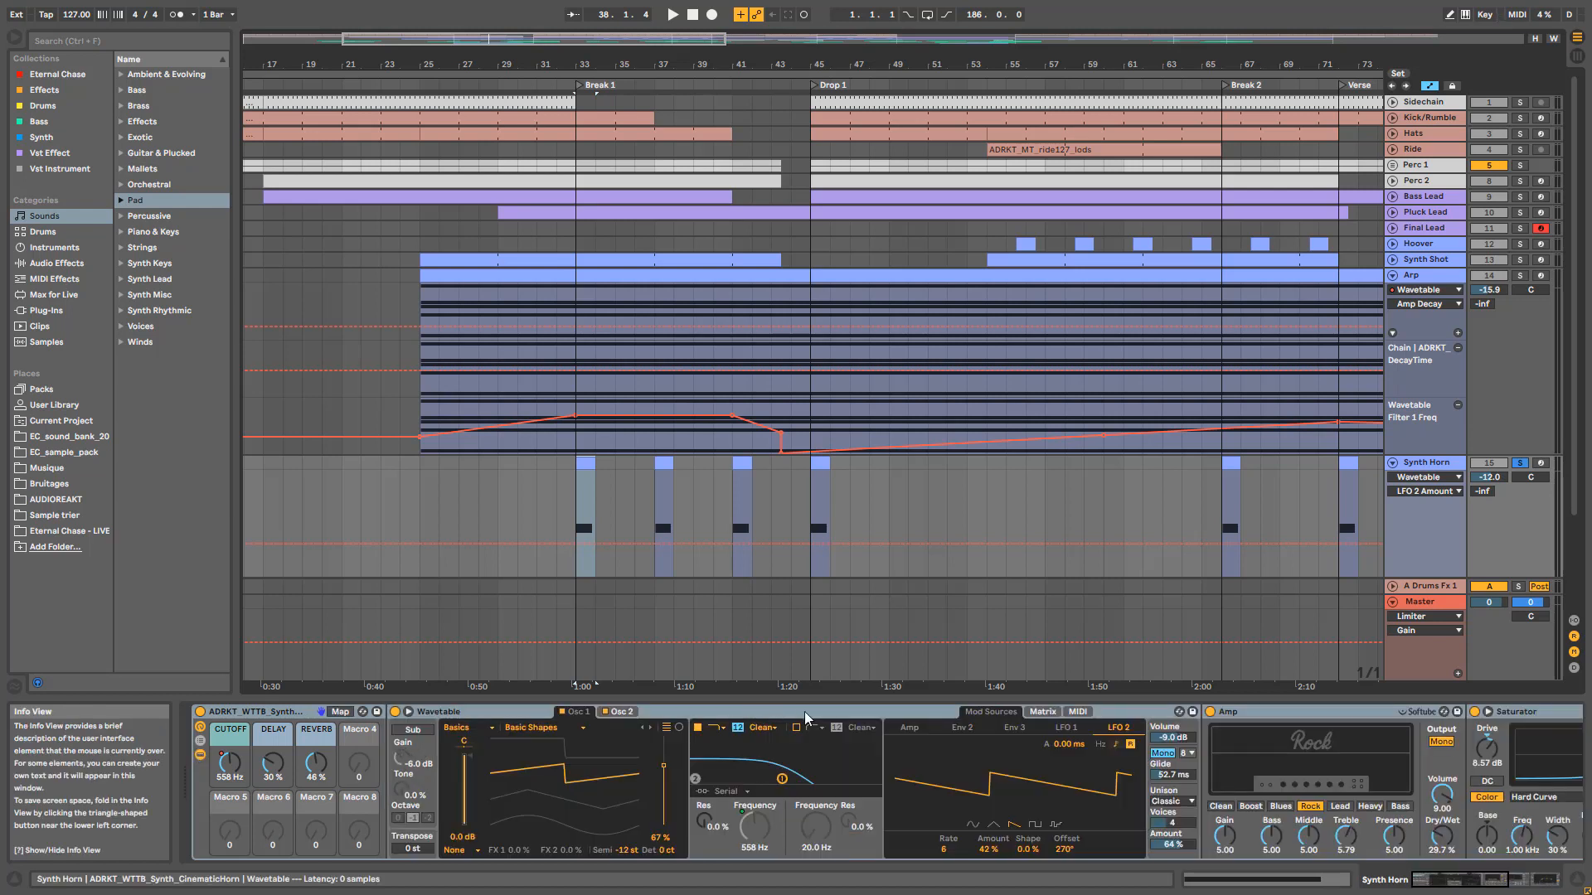
left_click(1426, 213)
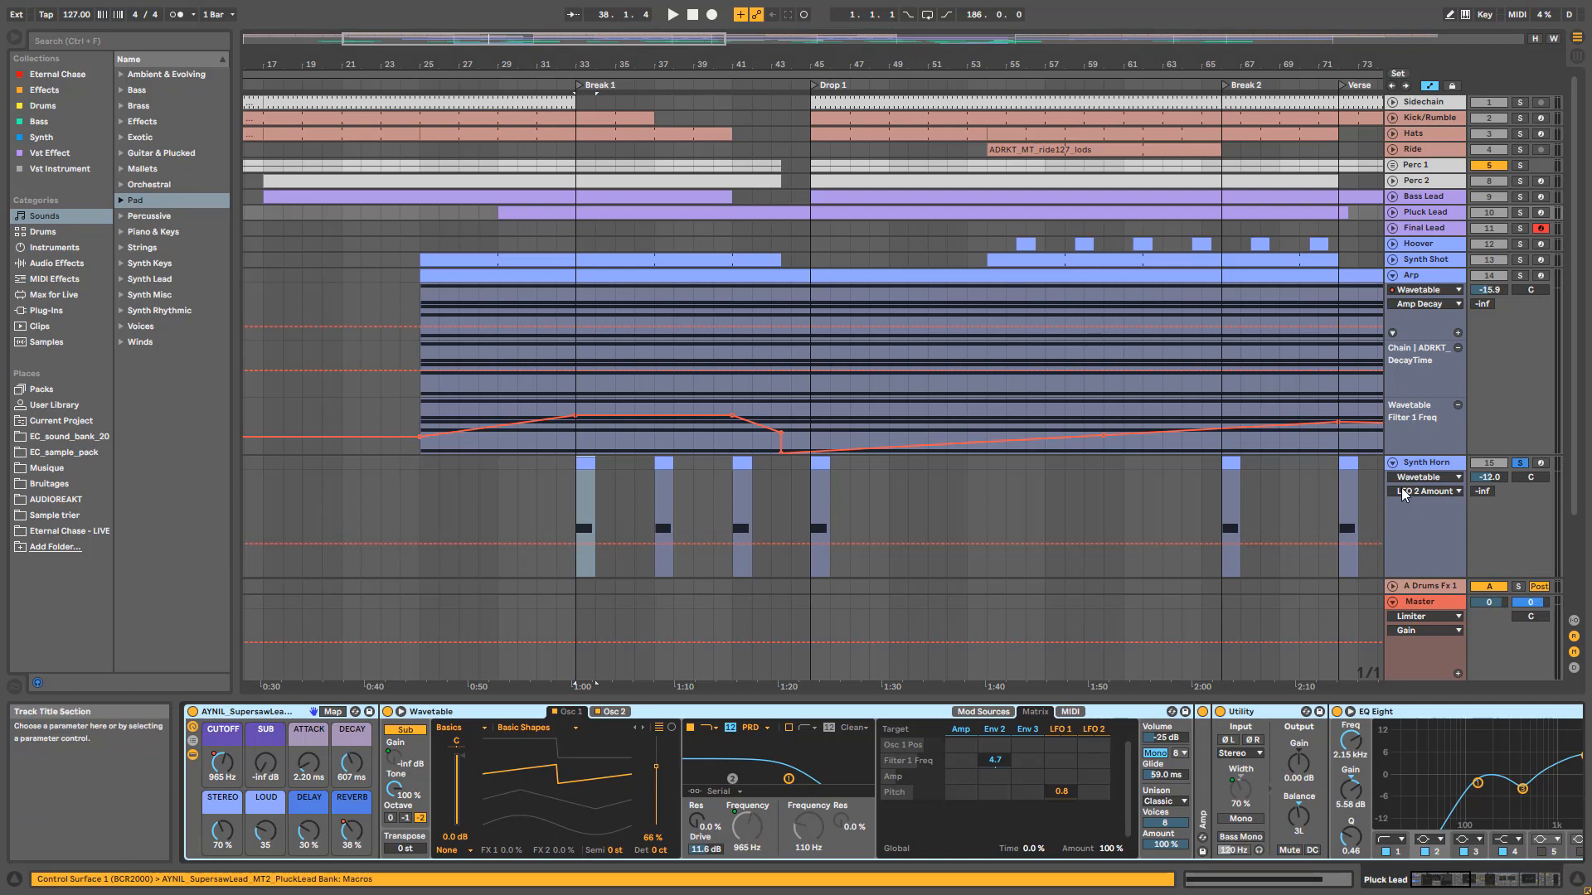
left_click(1417, 465)
left_click(611, 712)
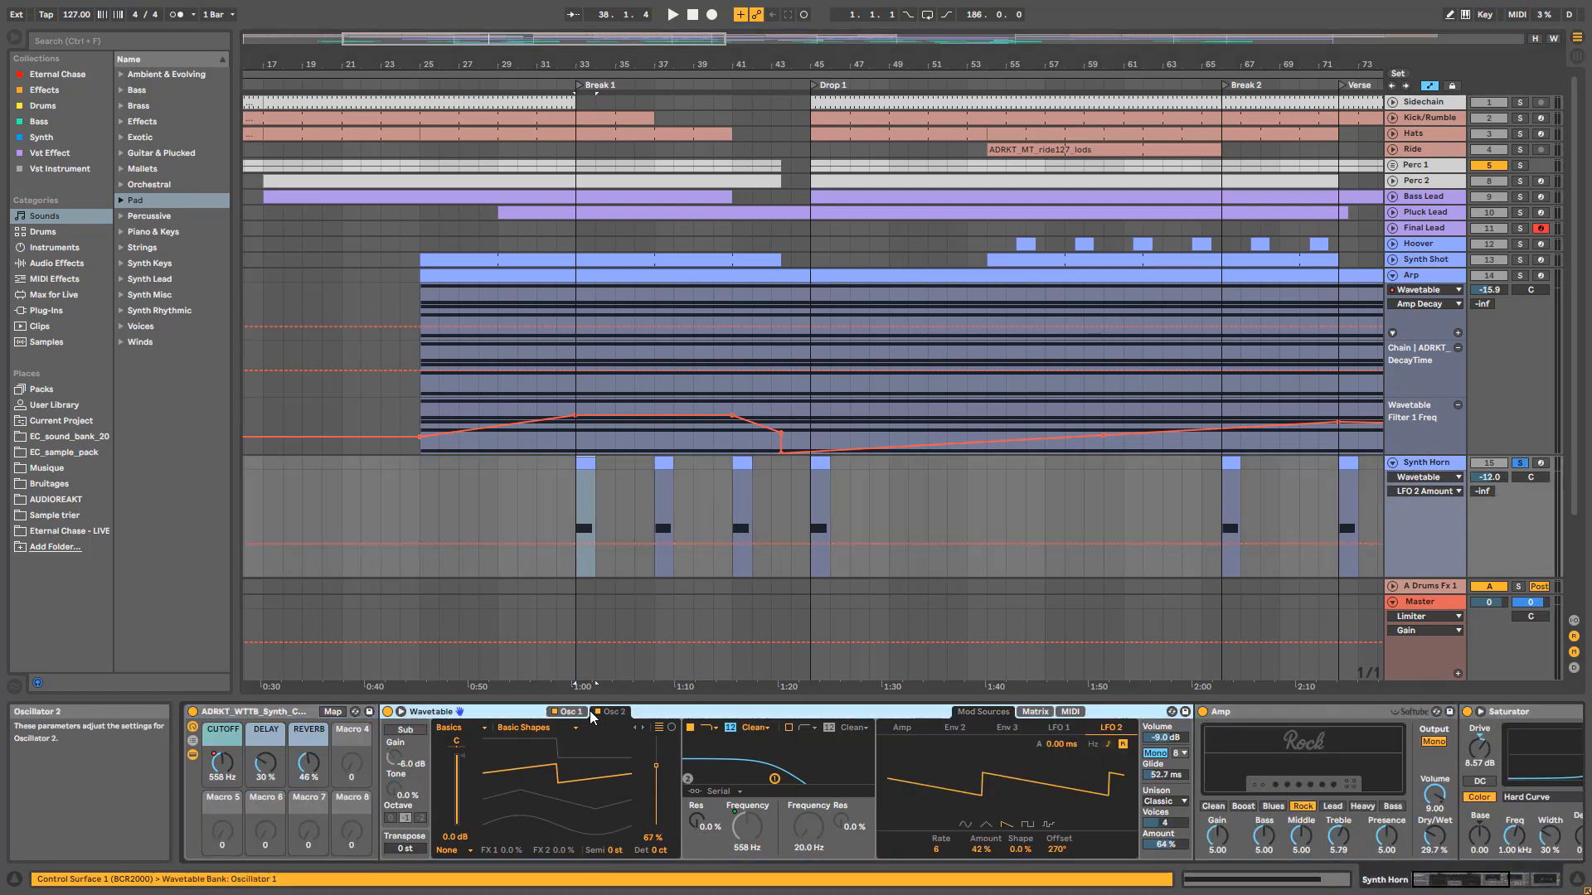
left_click(569, 712)
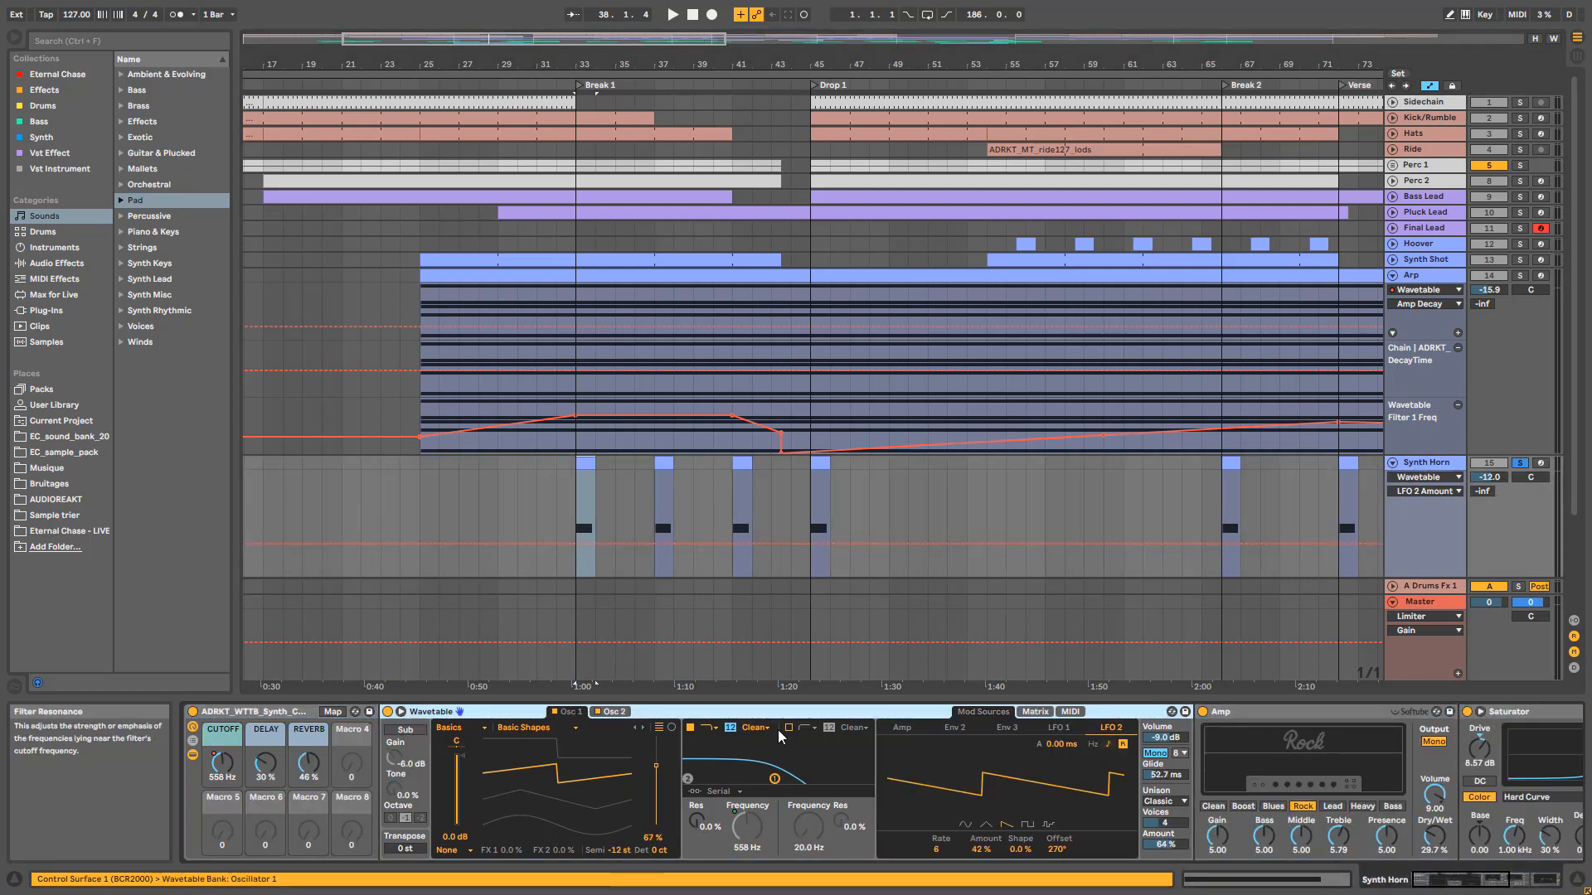
left_click(1035, 711)
key("space")
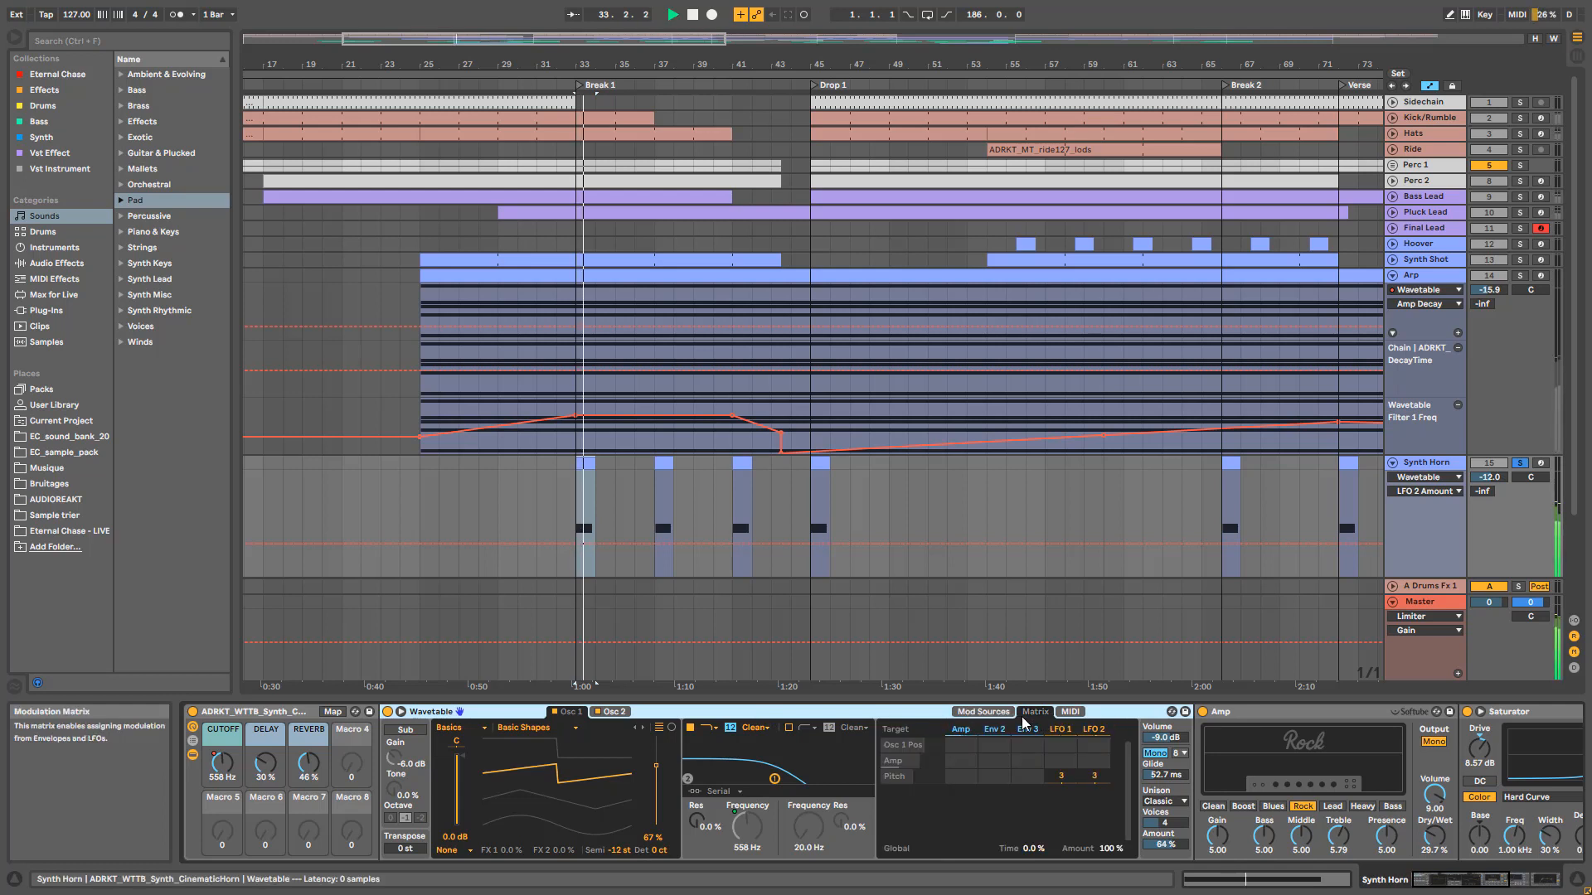
key("space")
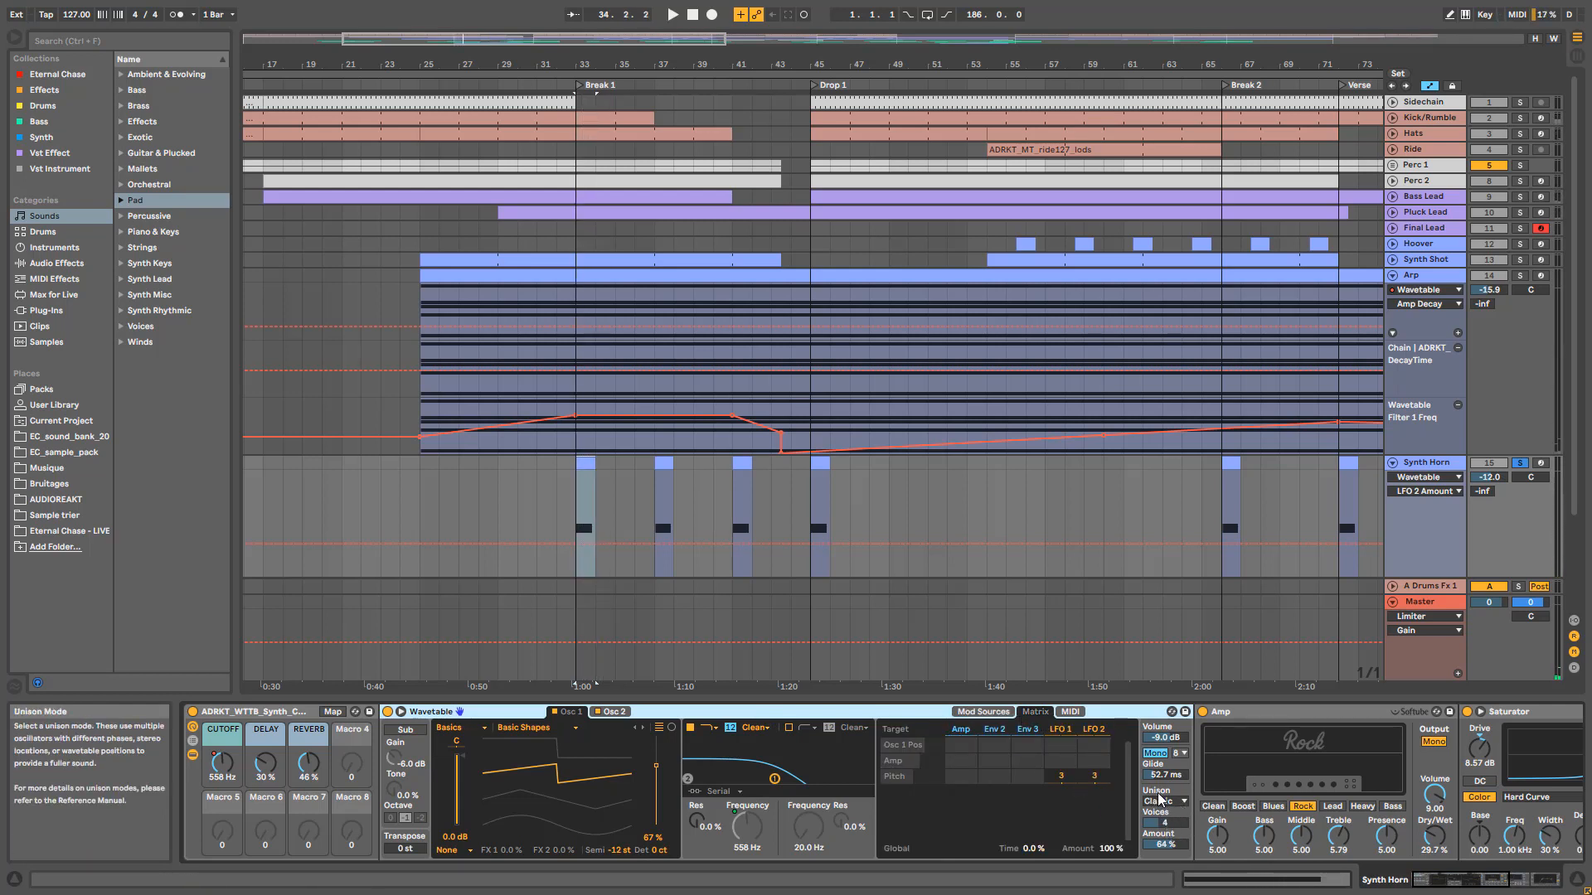
Step: Audition the Synth Horn with Wavetable's Unison mode set to None, and undo the change
key("space")
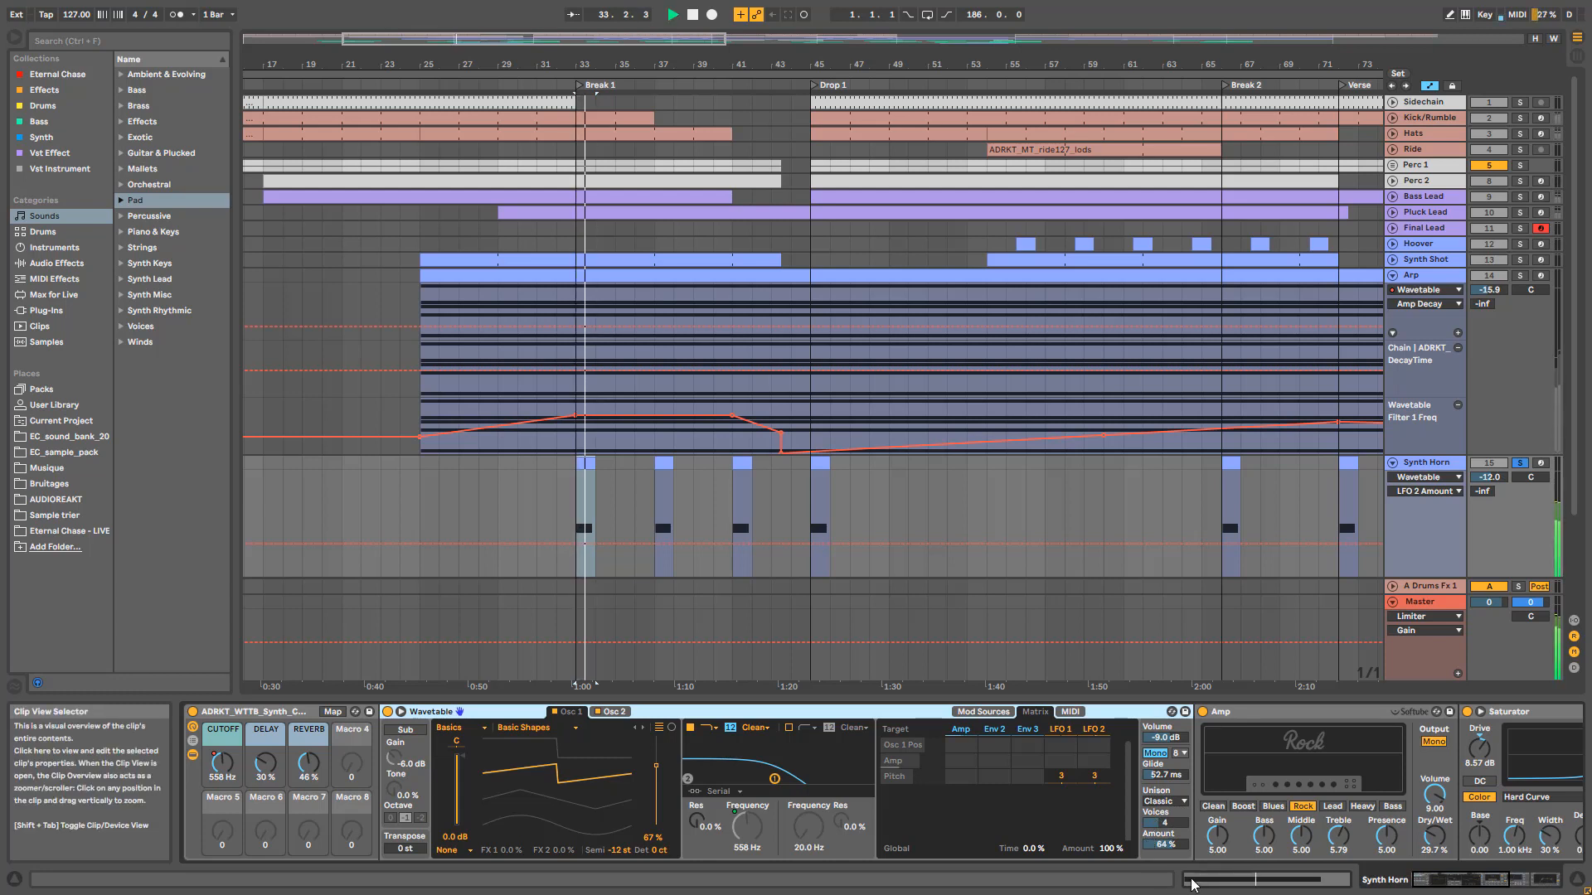
left_click(1165, 802)
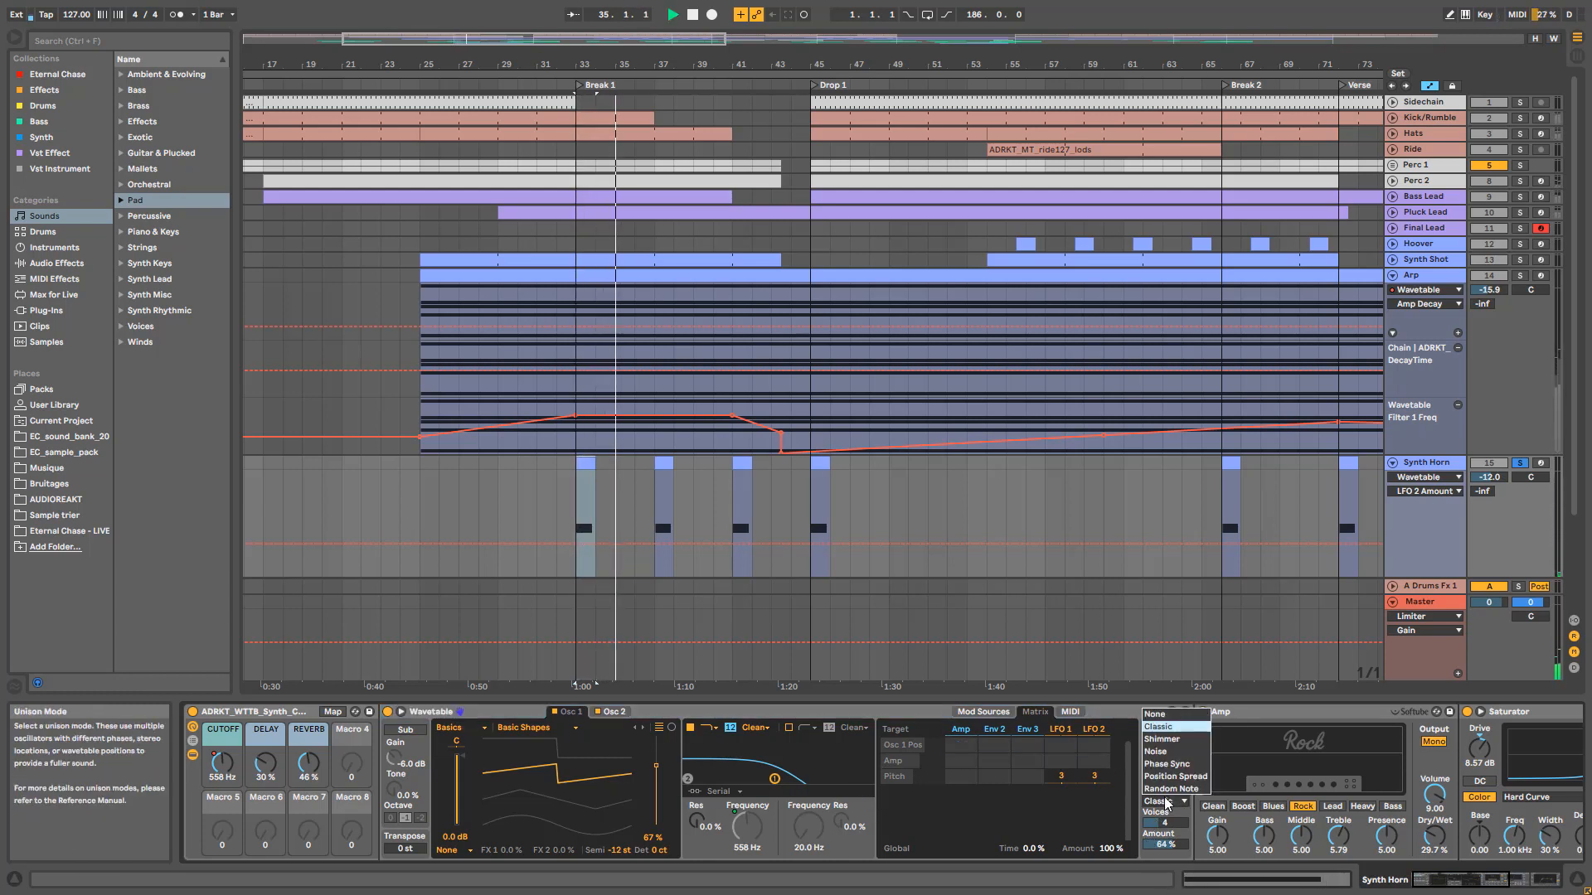
left_click(1155, 714)
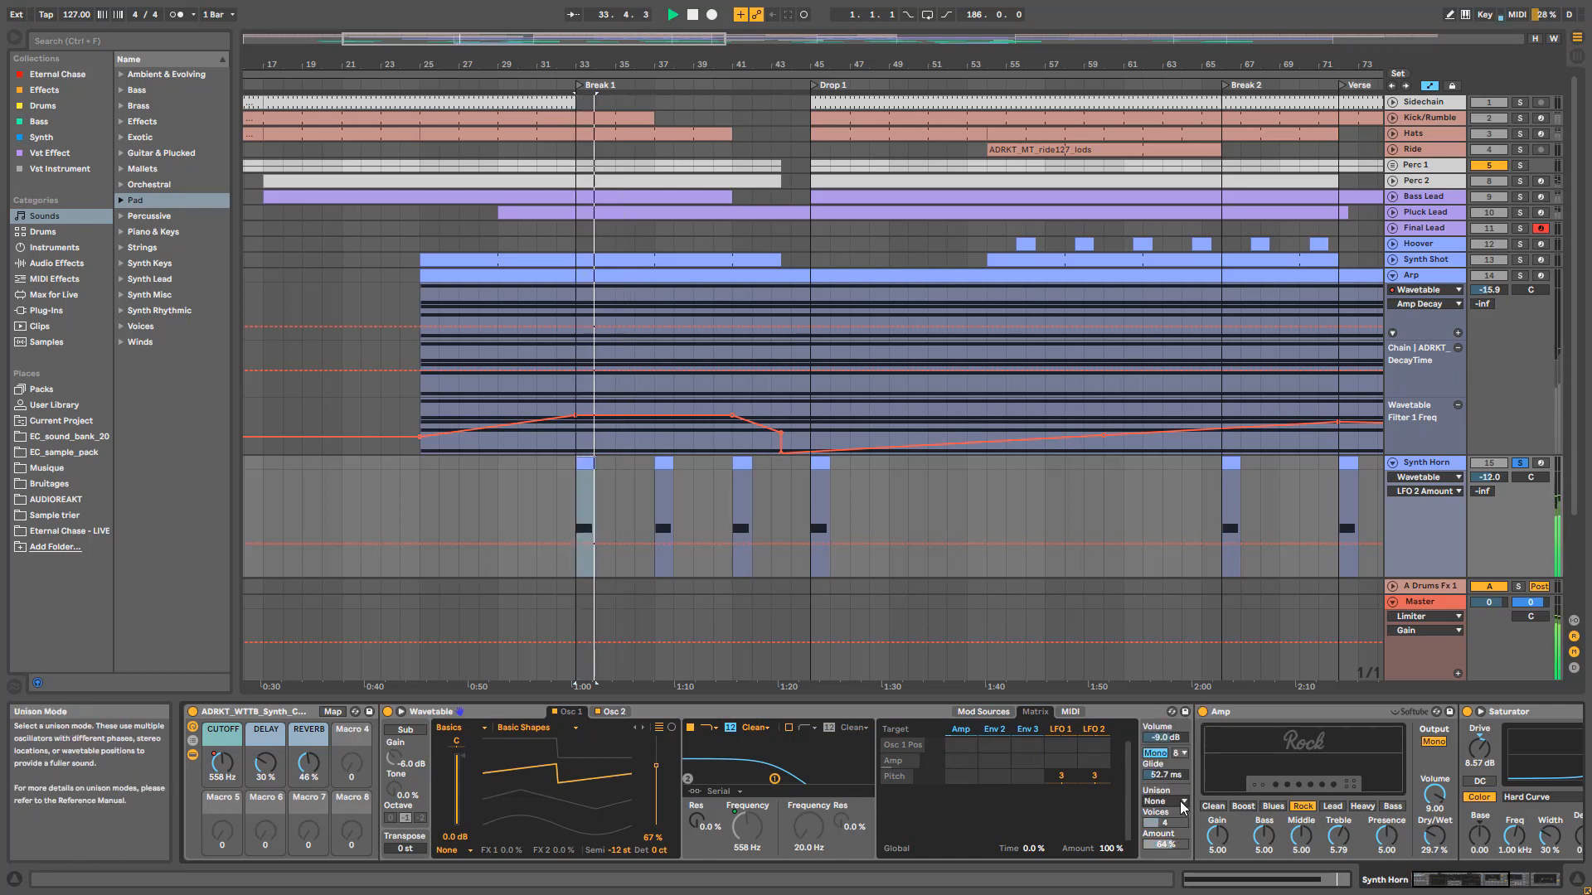
key("space")
key("ctrl+z")
key("space")
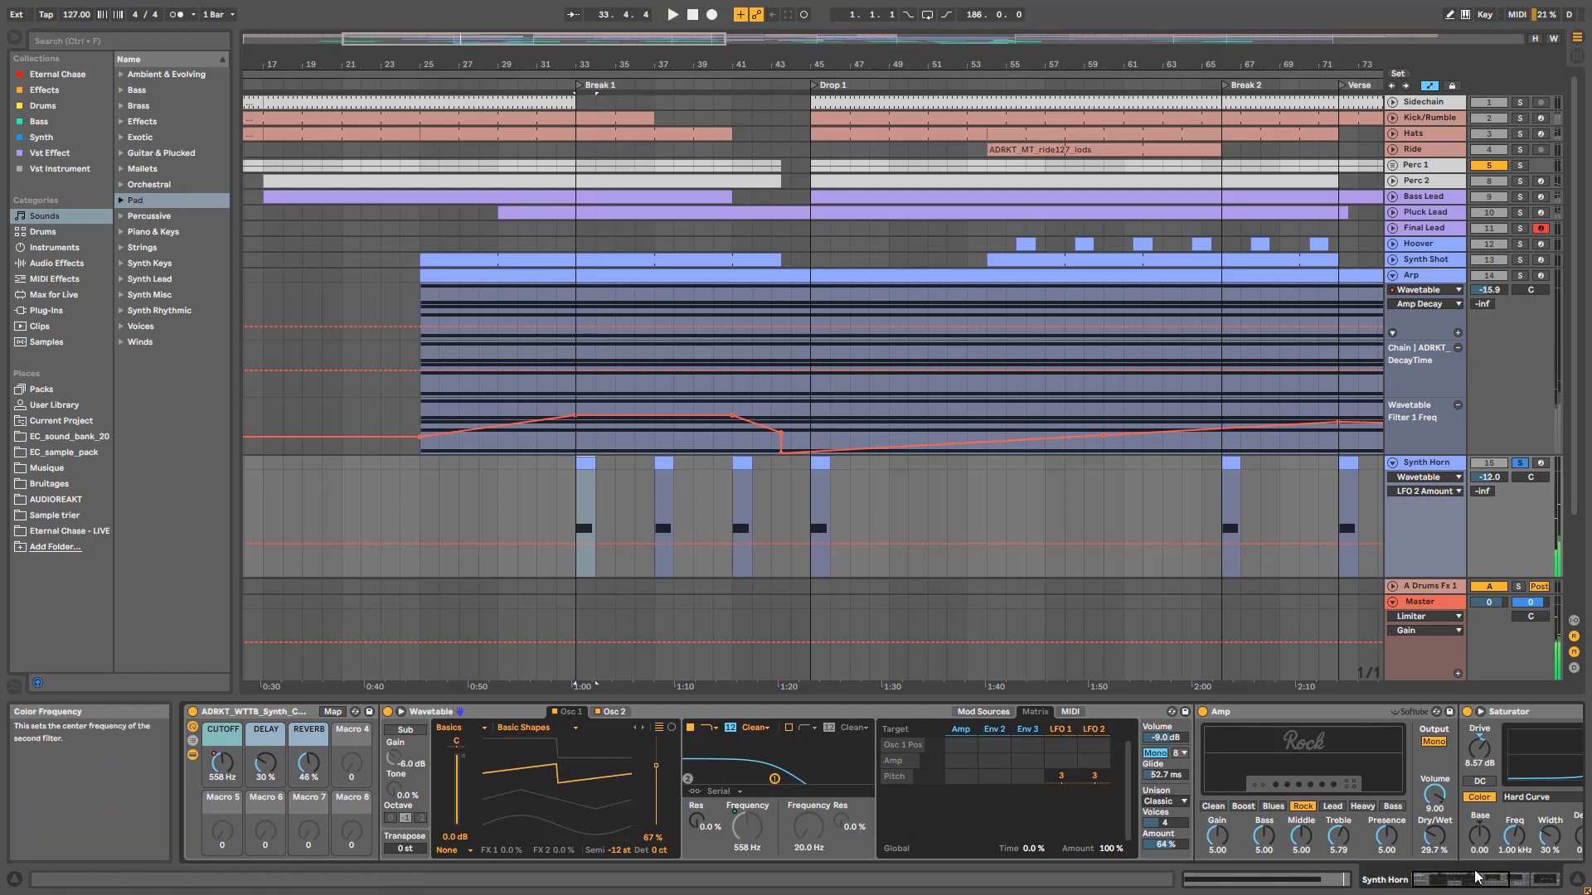
Step: Compare the Synth Horn with its Amp device switched off and back on during playback
scroll(882, 720, "right", 5)
left_click(821, 712)
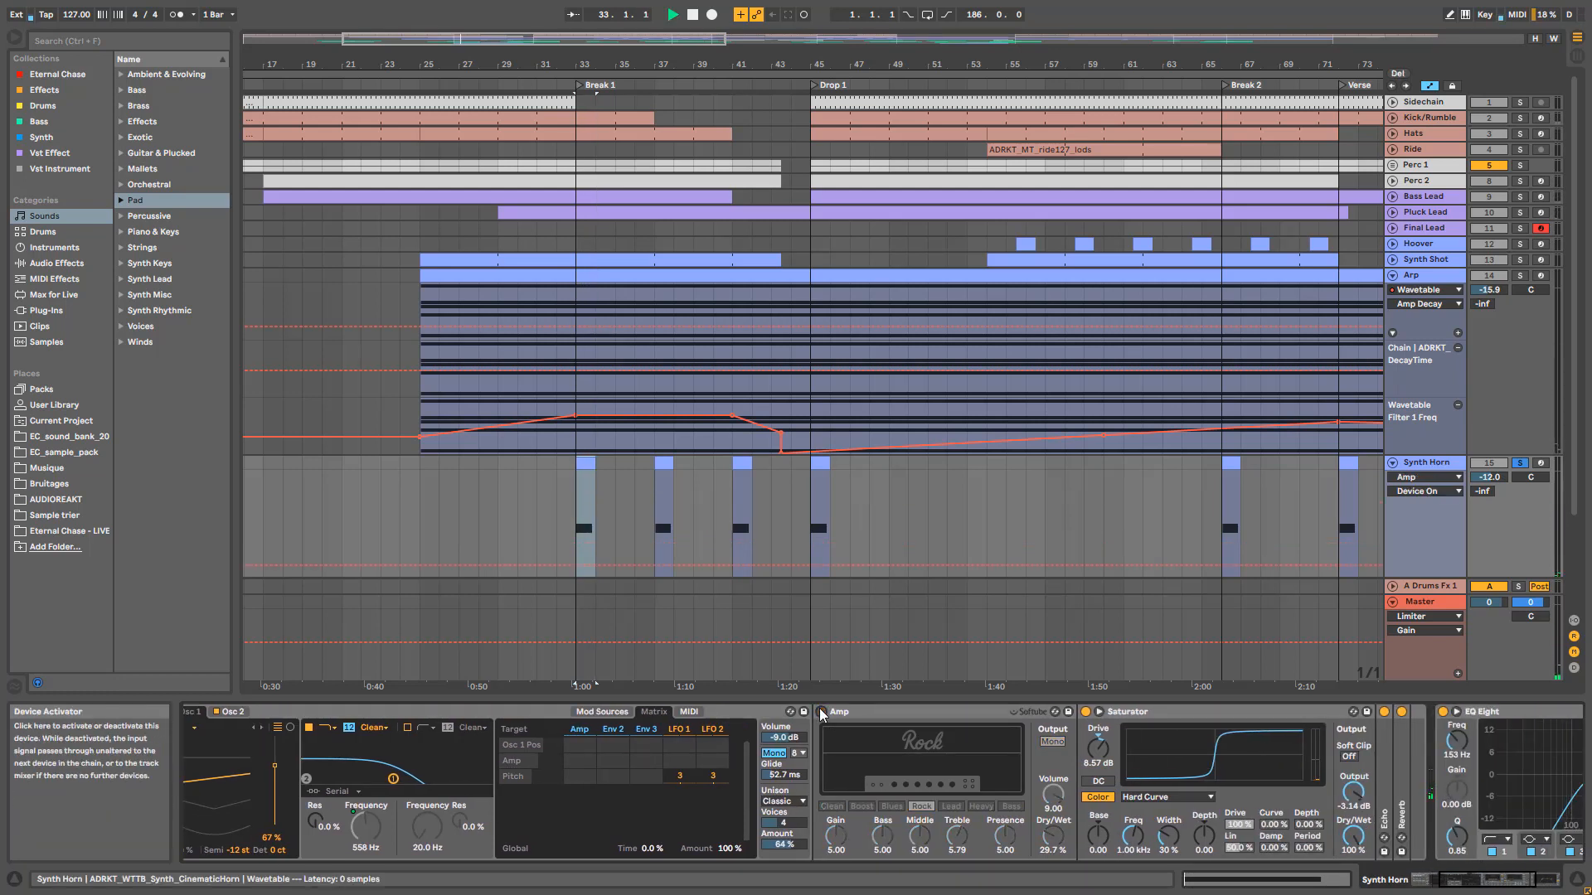
left_click(822, 712)
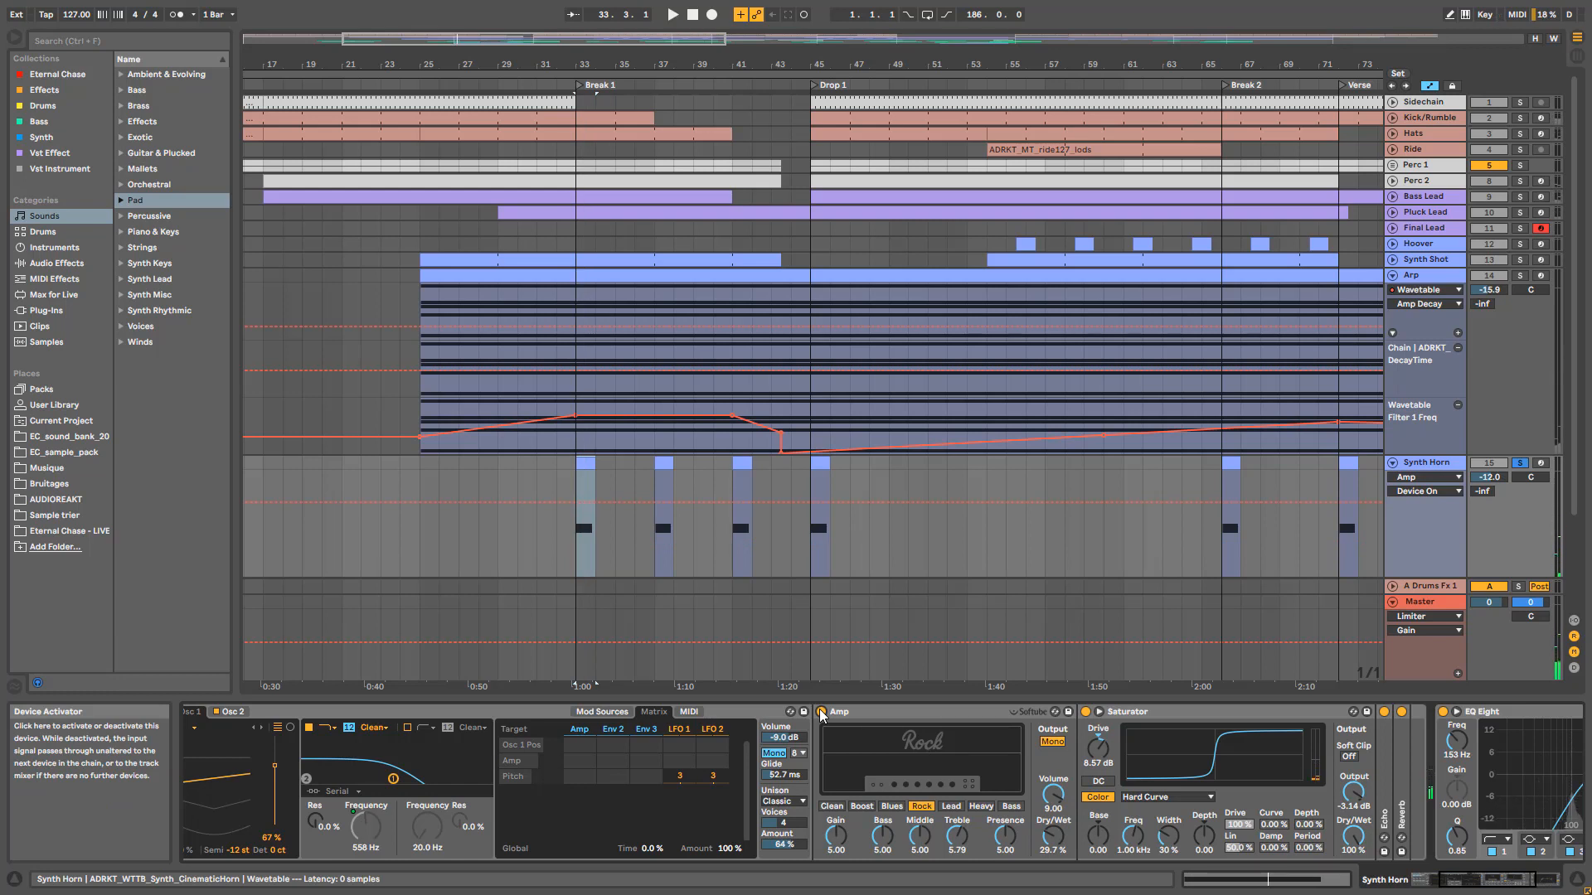
Step: Compare the Synth Horn with its Saturator device switched off and back on during playback
left_click(1082, 712)
key("space")
left_click(1083, 712)
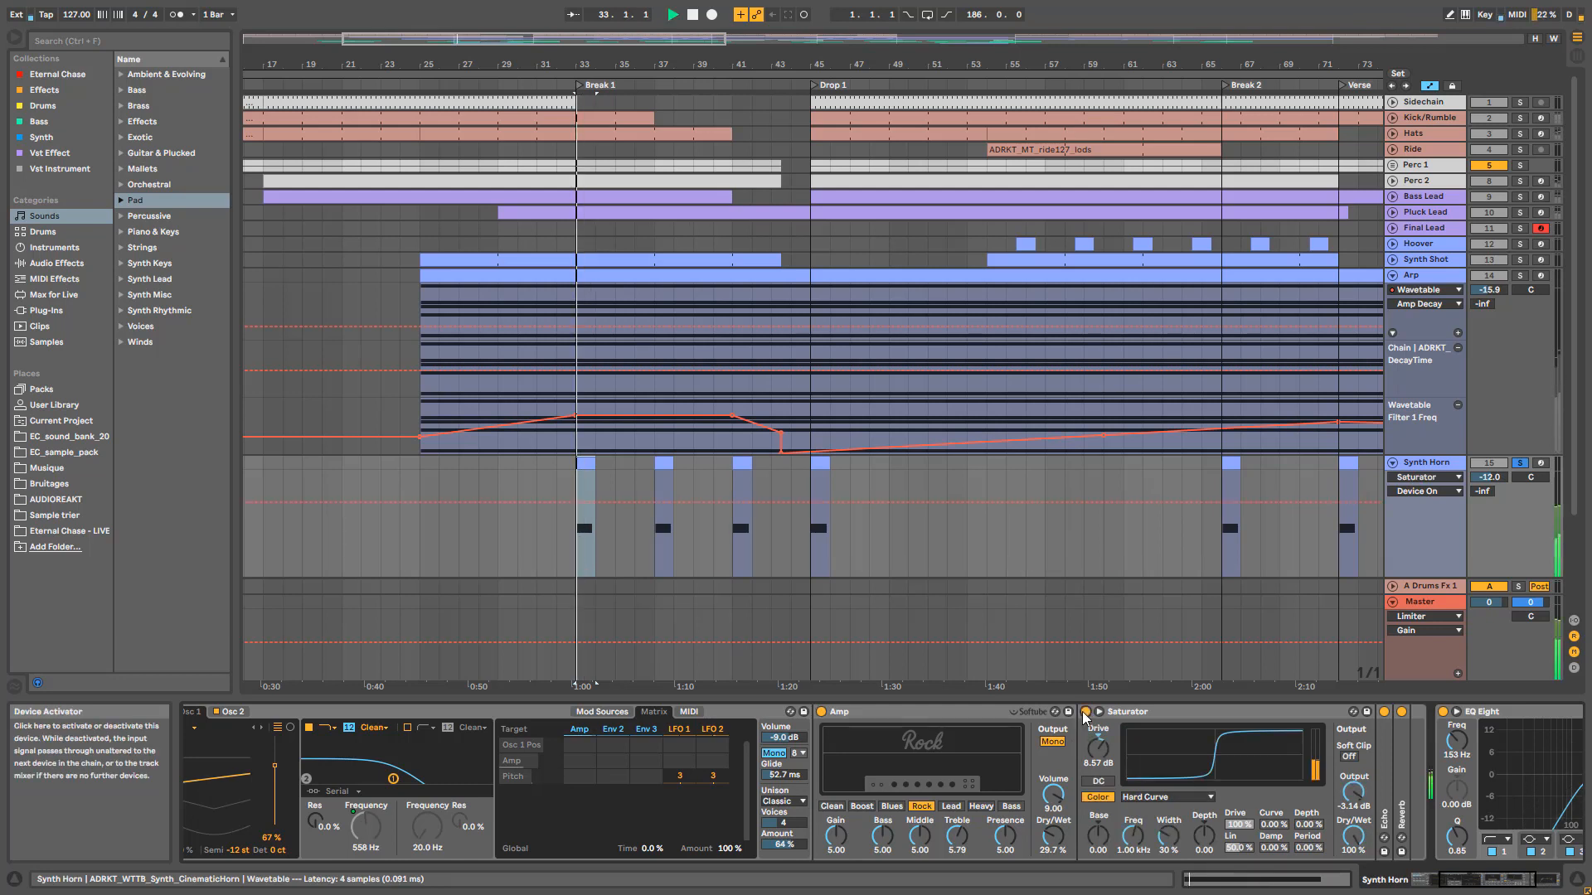
Step: Unfold the Synth Horn rack's Echo and Reverb, replay the first clip, and examine the device chain through to EQ Eight
left_click(1492, 879)
double_click(1300, 819)
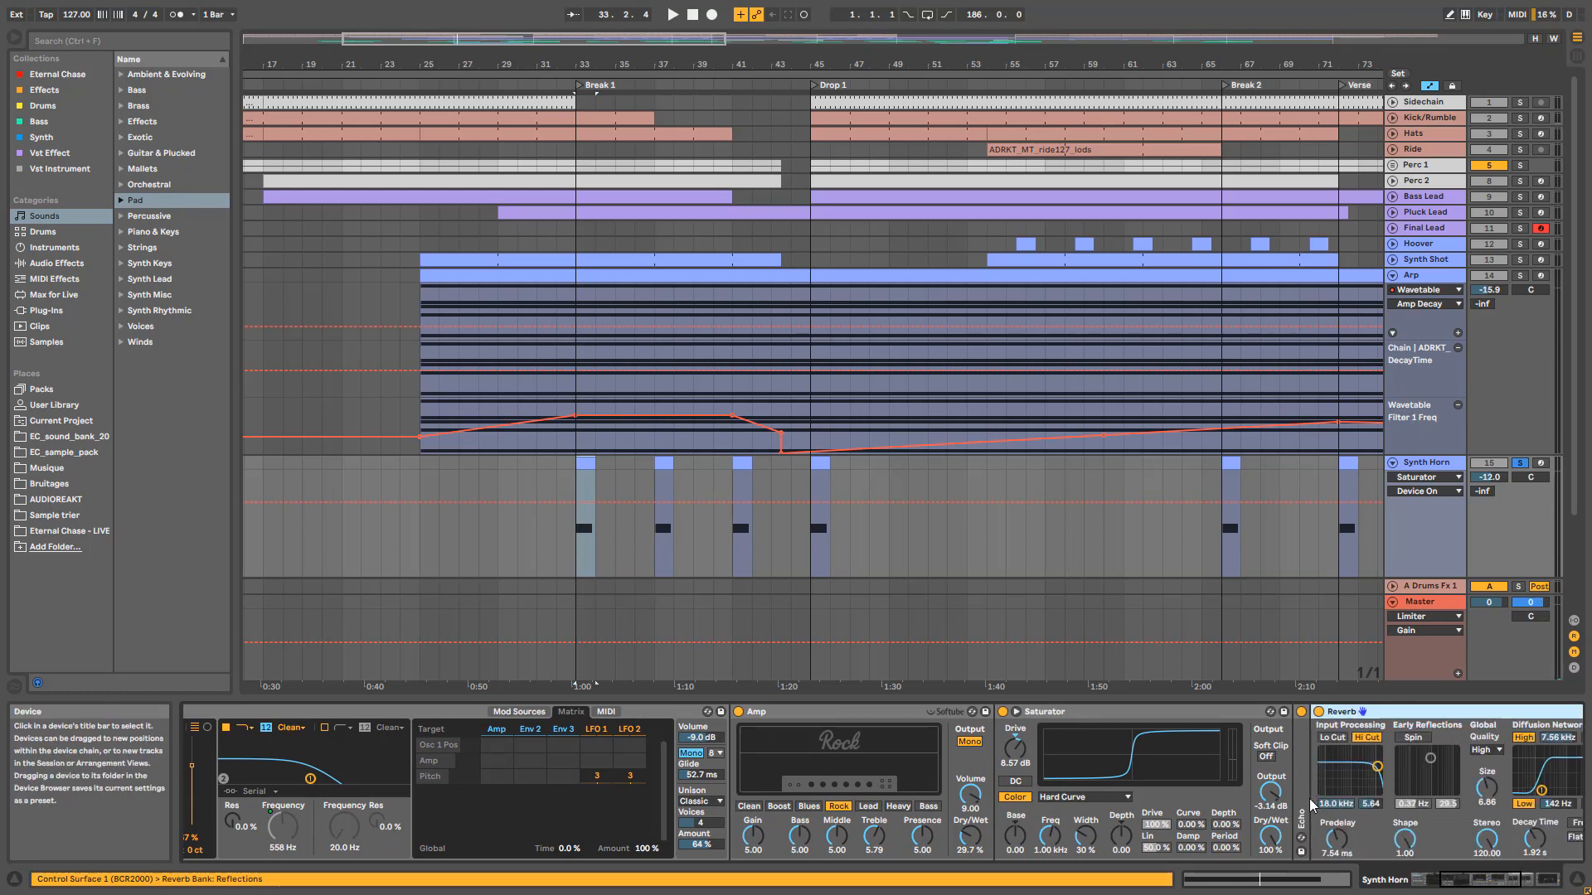
key("space")
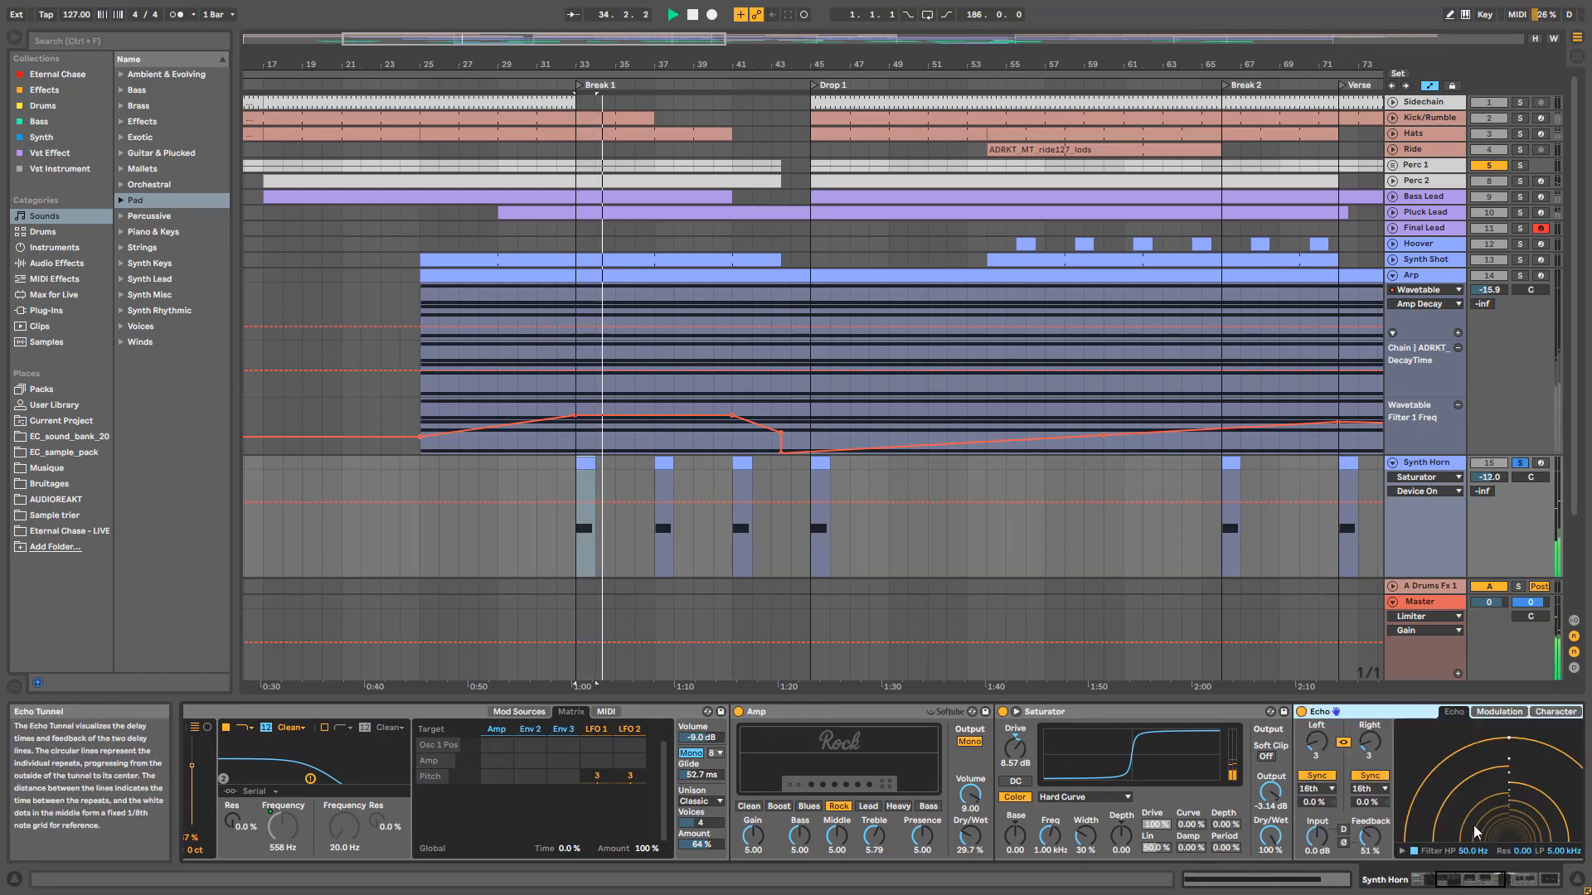
left_click(1528, 881)
left_click(1530, 883)
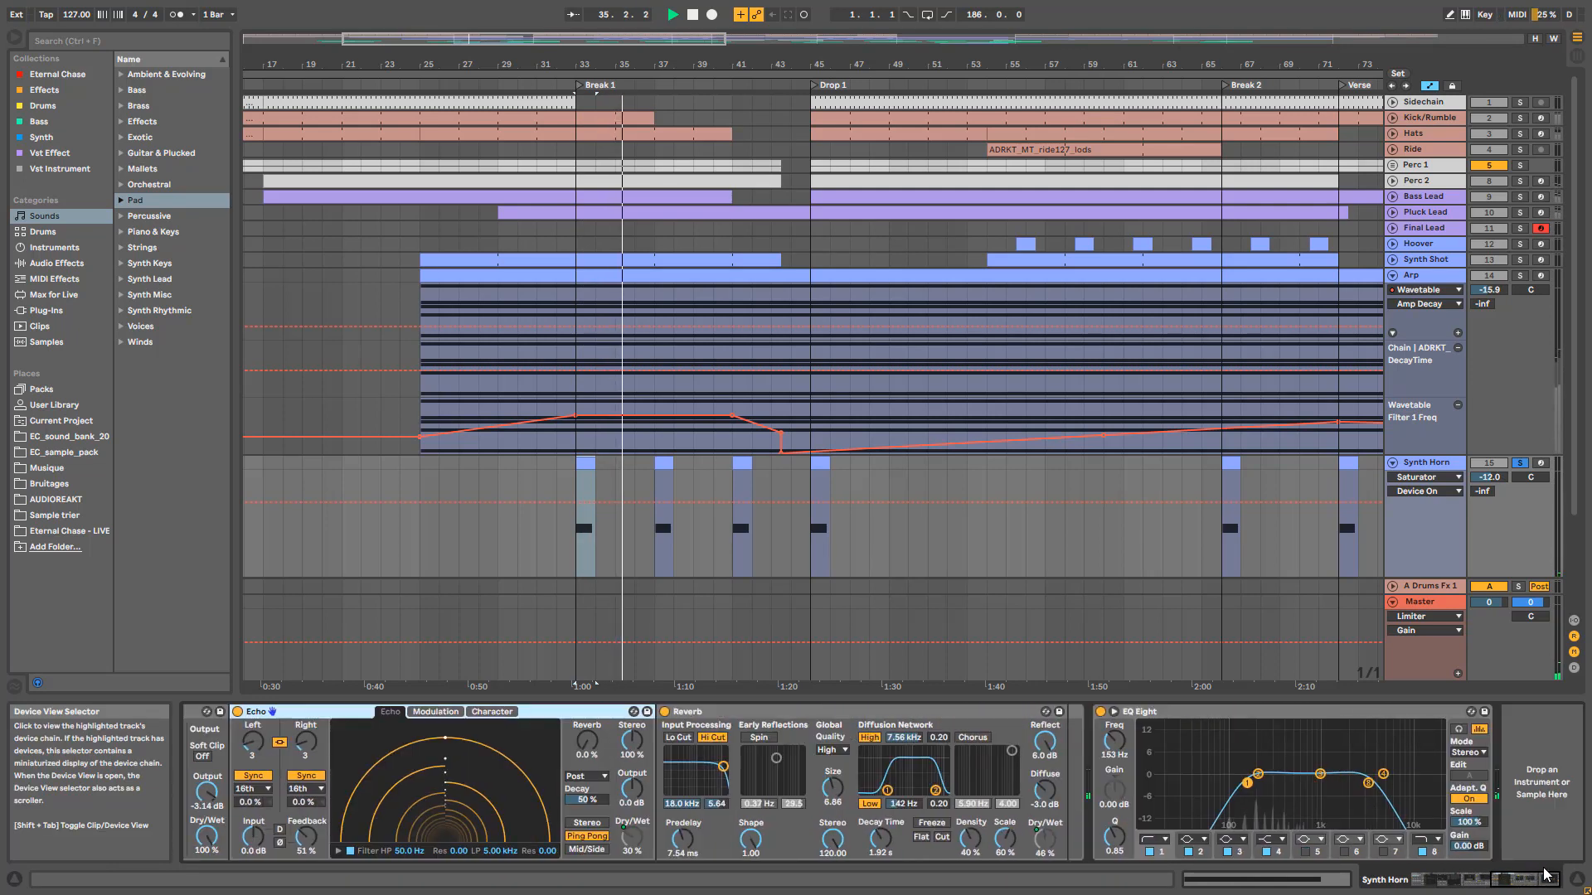
left_click(1529, 885)
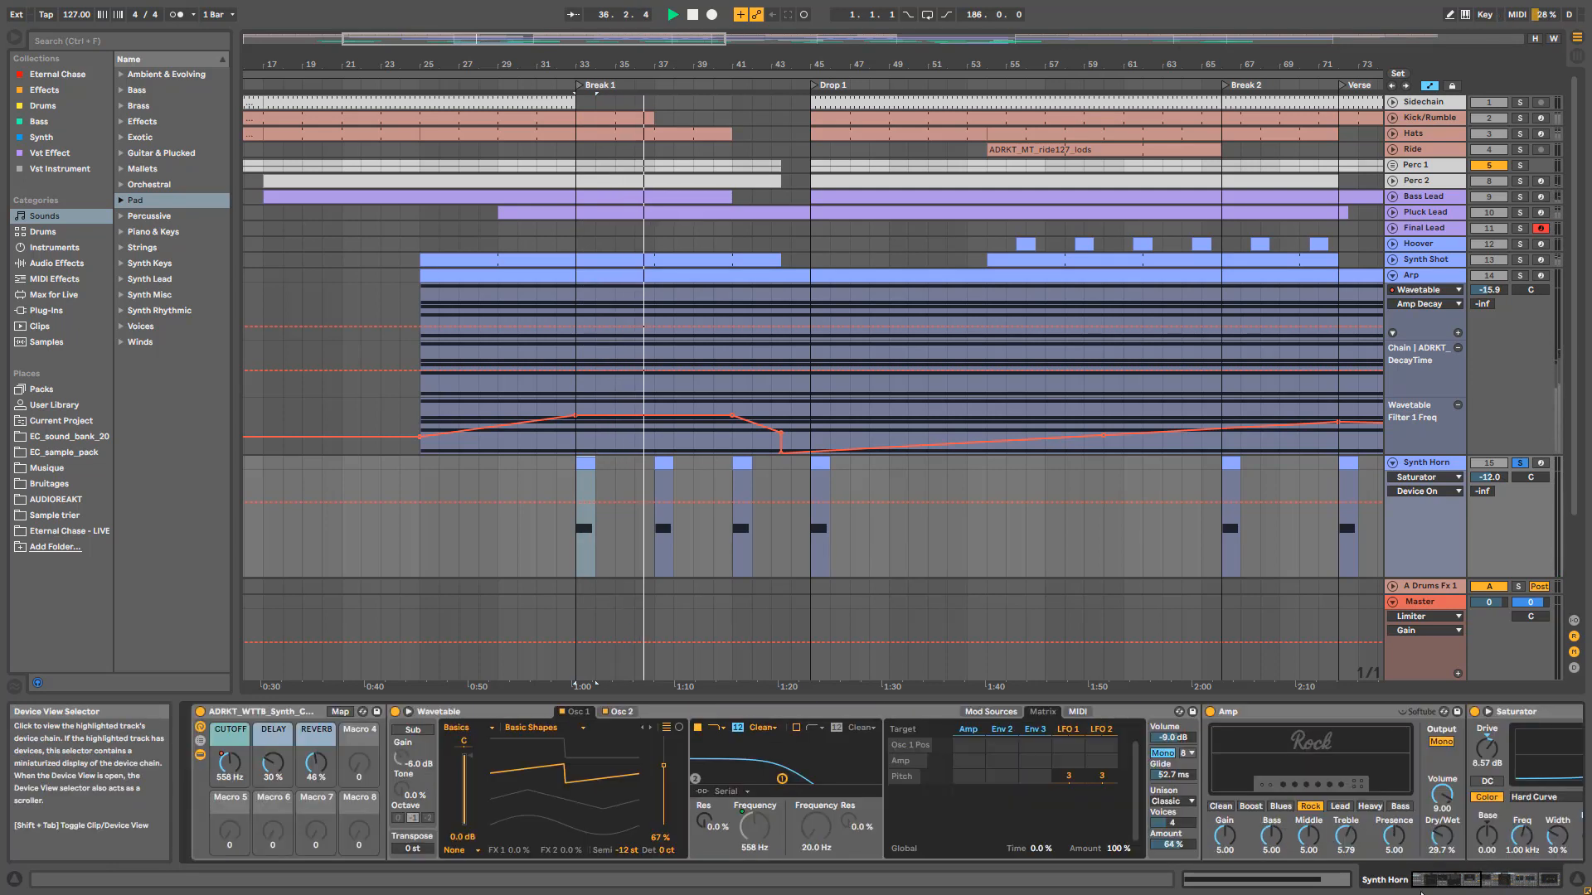
Step: Hide the Synth Horn rack's devices, take the track out of solo, and audition it within the full mix
left_click(199, 756)
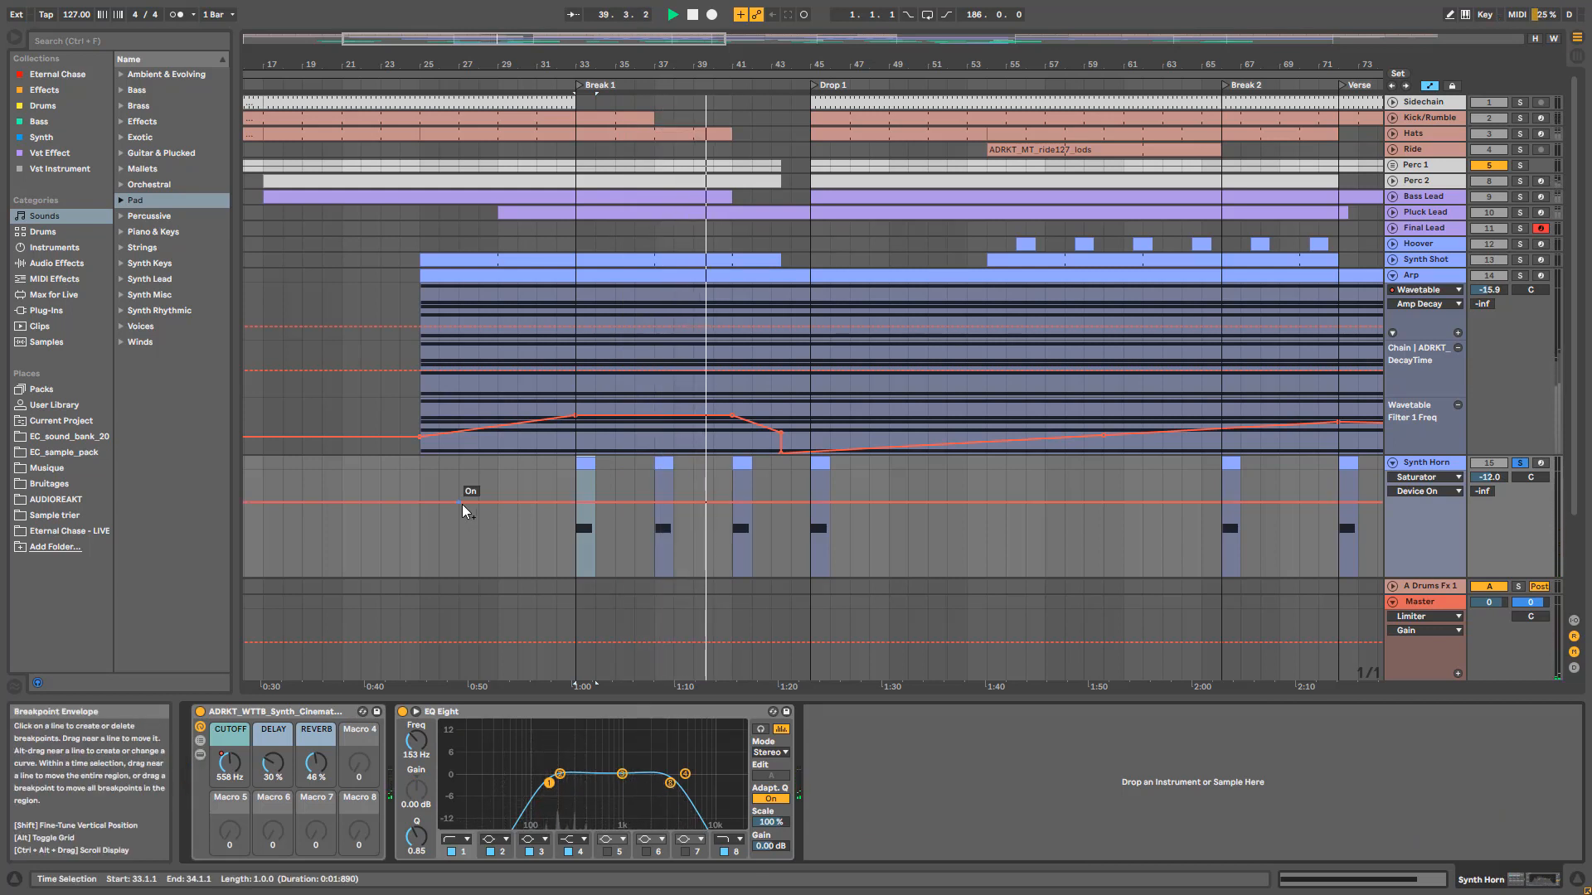
left_click(1522, 464)
key("space")
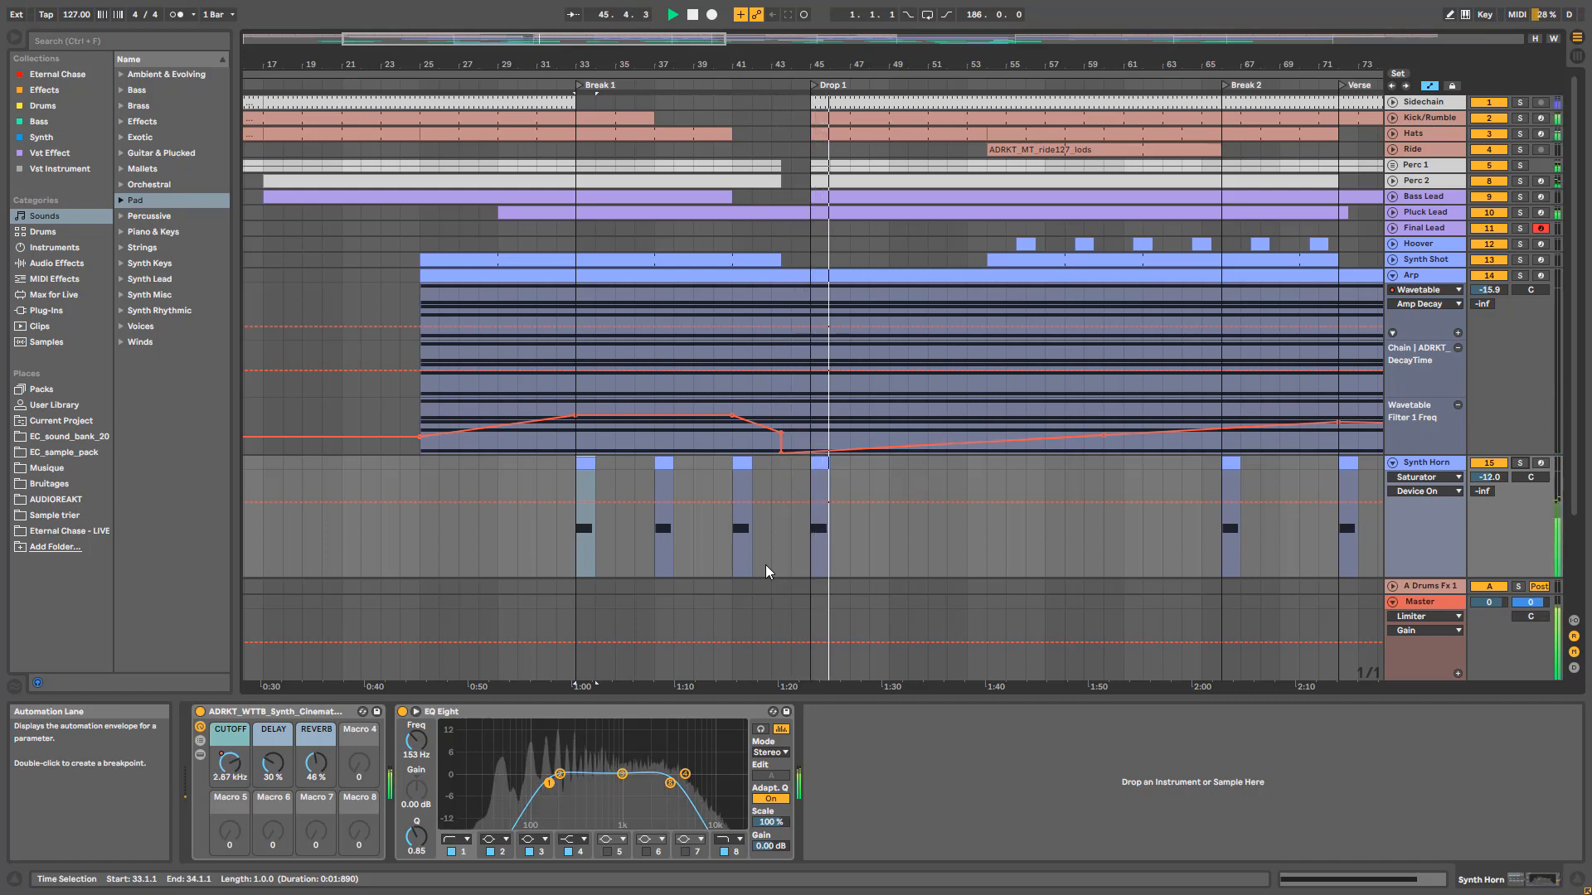
Step: Fold the Arp and Synth Horn tracks, and unfold the Vocal track to show its clips around the Verse and Bridge
left_click(1393, 275)
left_click(1393, 291)
left_click(1415, 307)
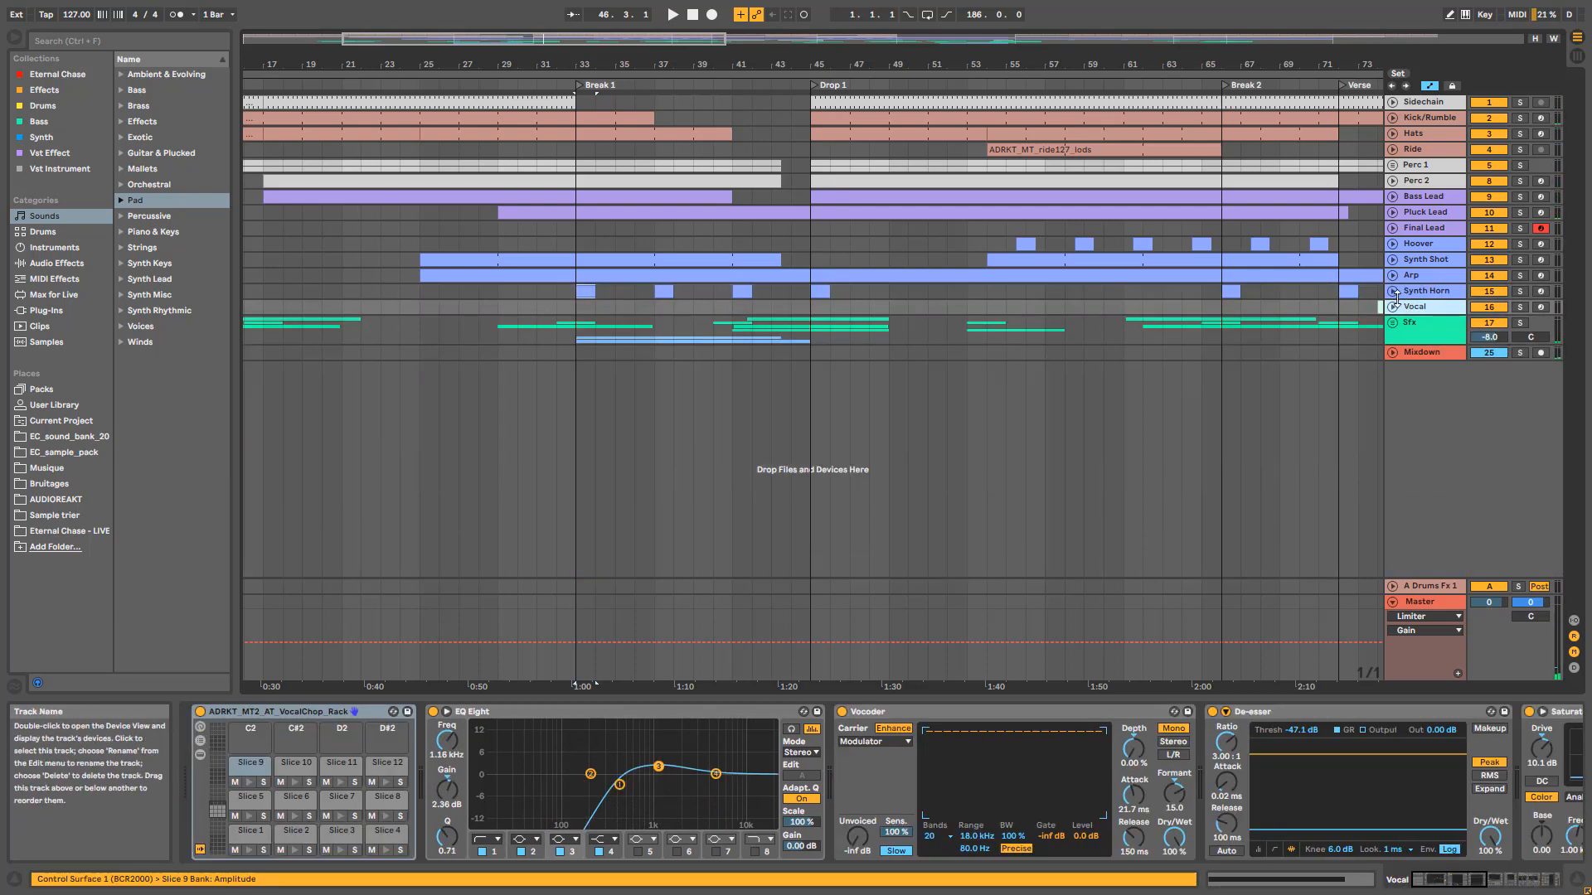
left_click(1392, 306)
left_click_drag(608, 39, 868, 44)
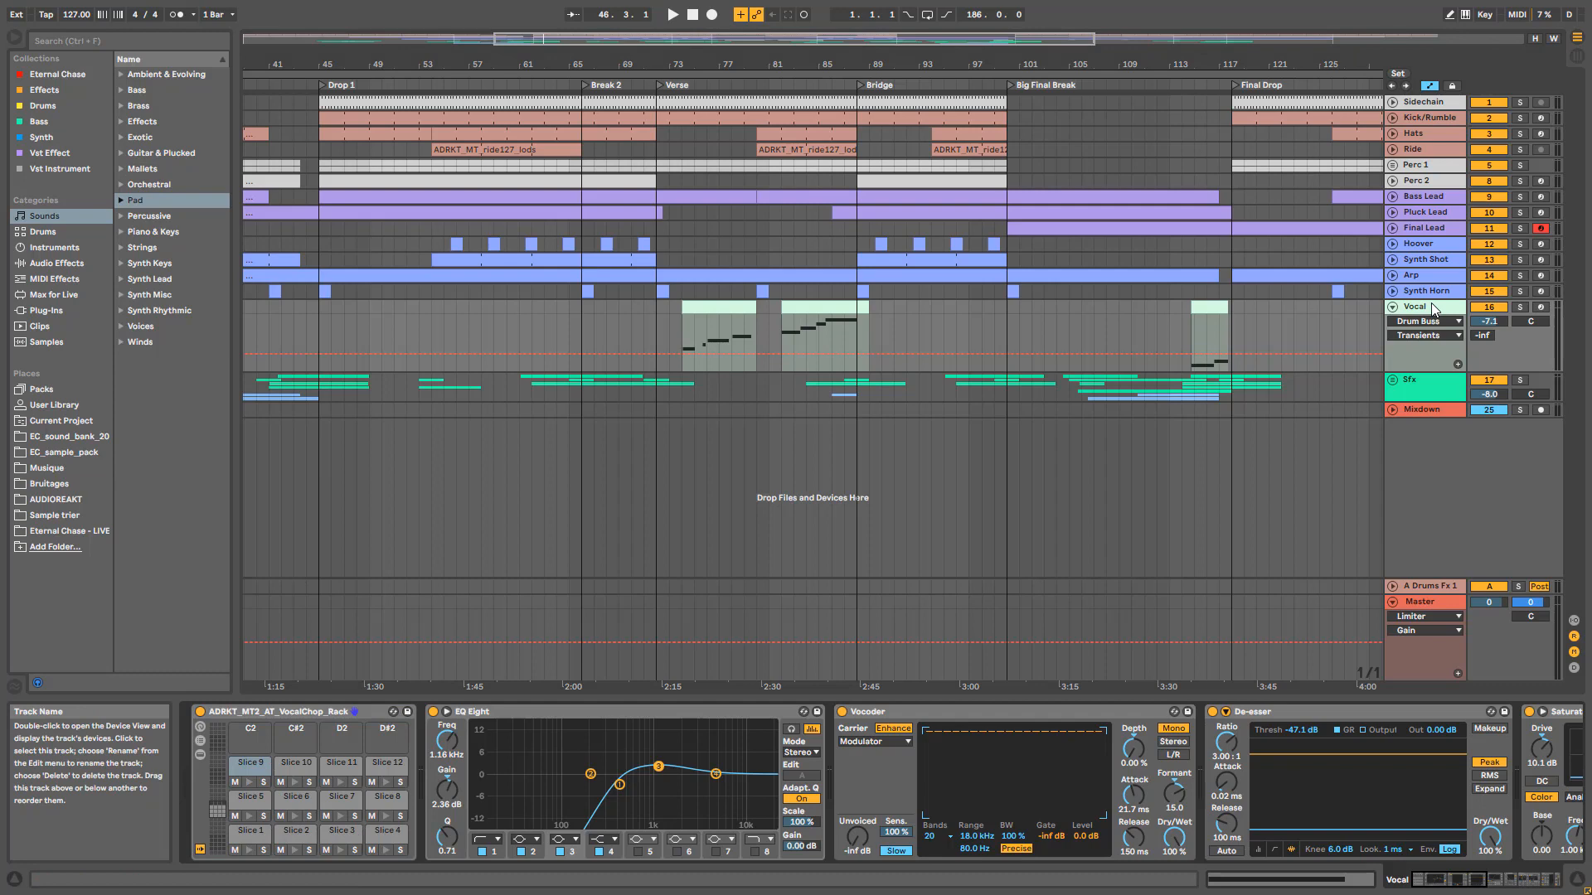
Step: Insert a new MIDI track below Vocal and load the Simpler instrument onto it
key("ctrl+shift+t")
left_click(54, 247)
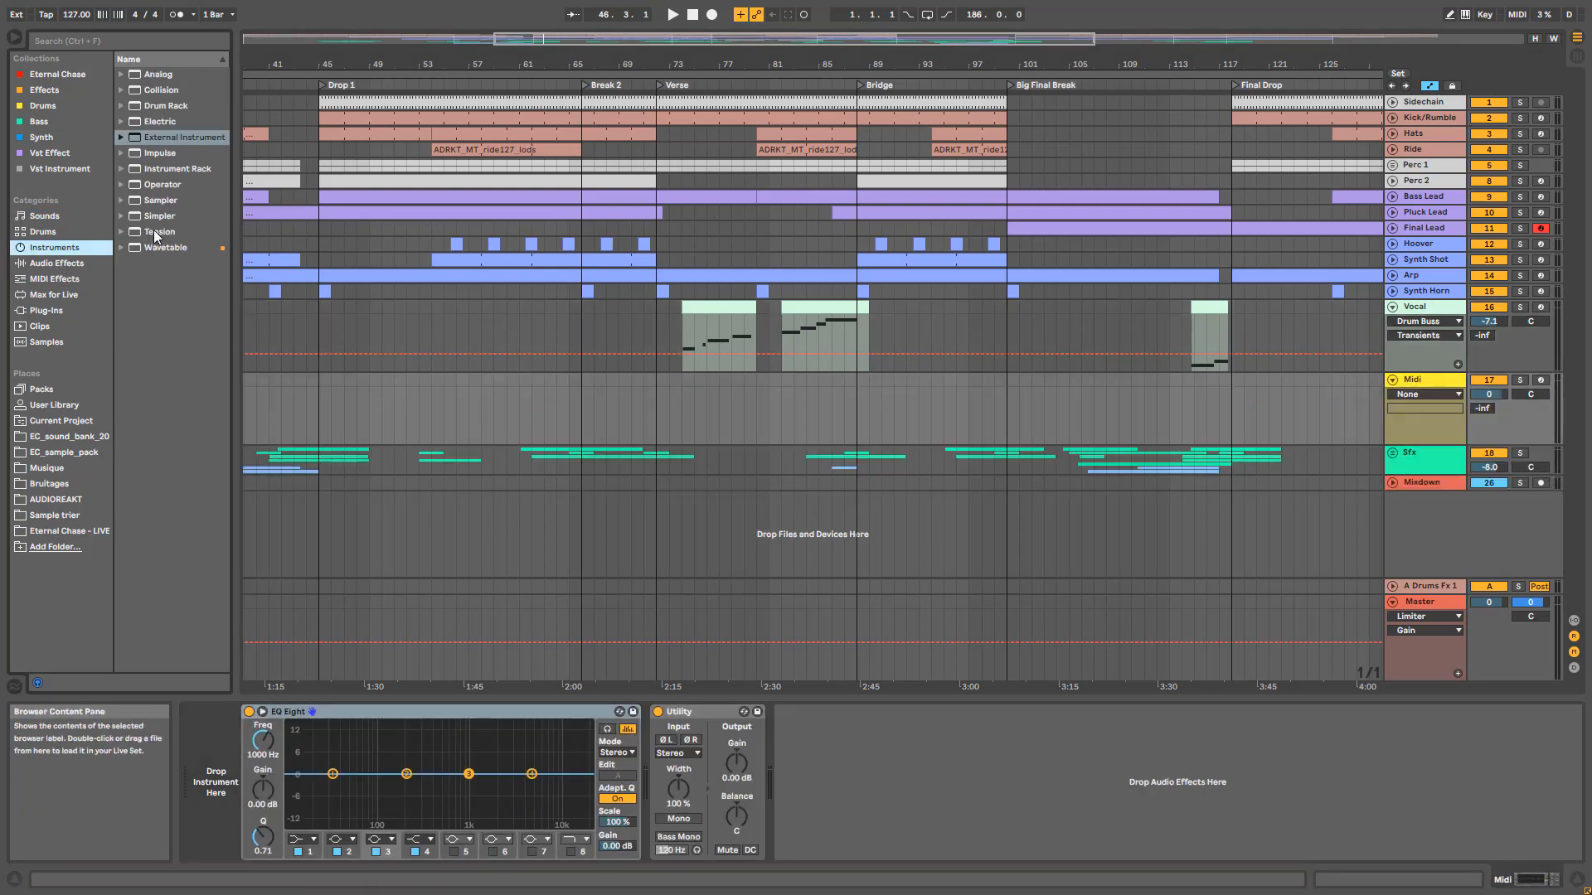
left_click(154, 219)
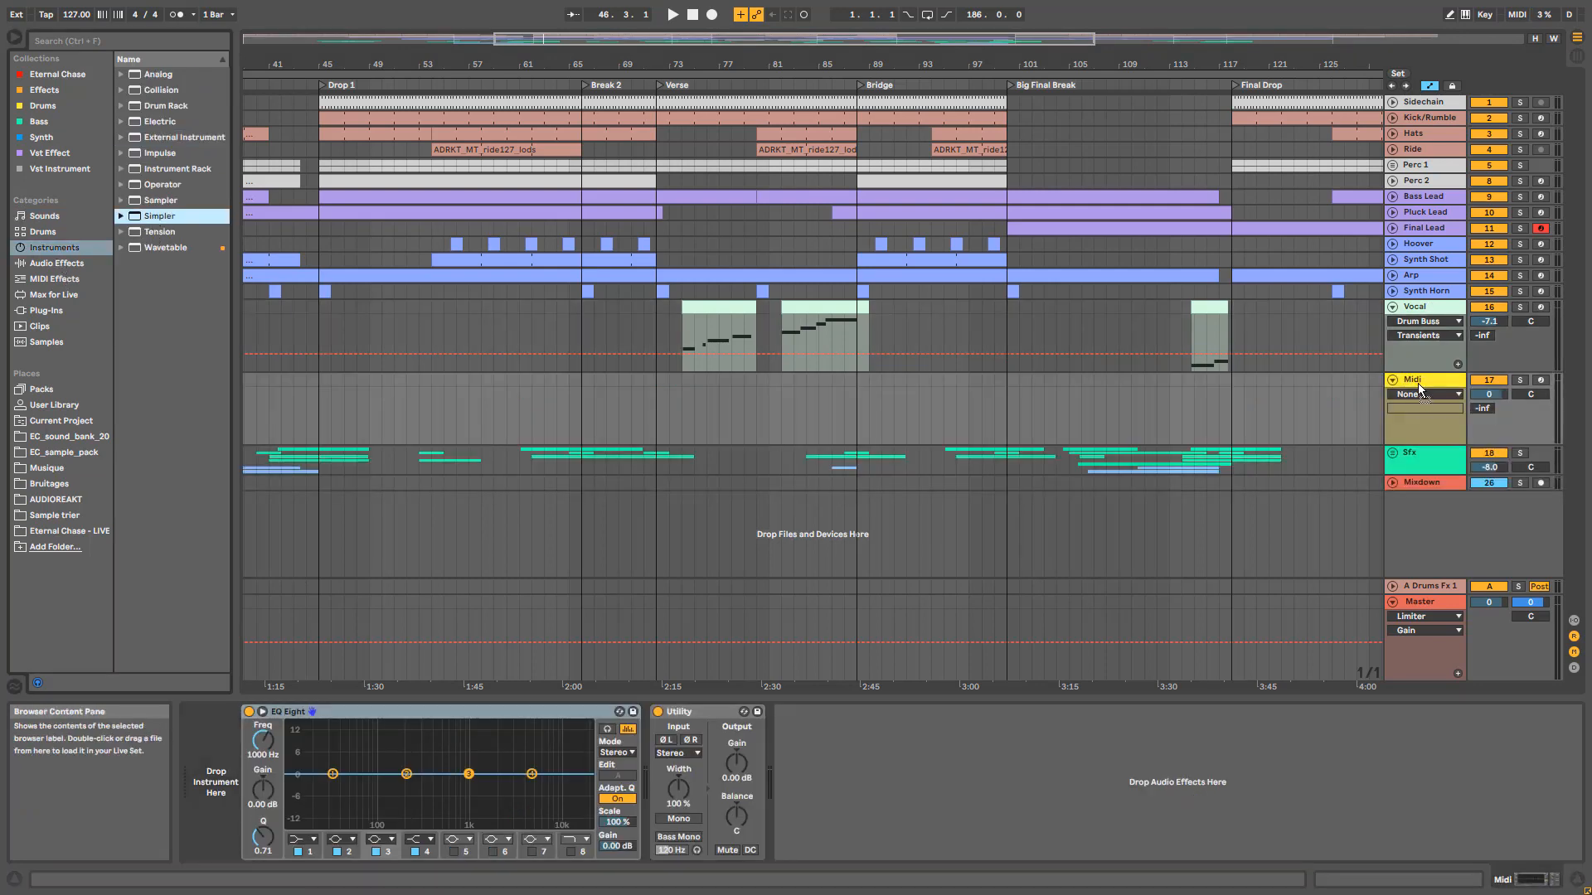
left_click_drag(1411, 384, 1412, 383)
Step: Load ADRKT_MT2_AT_Vocal.wav from the Audioreakt_ModernTechno2_AbletonTemplate folder's Vocal samples into Simpler
left_click(55, 499)
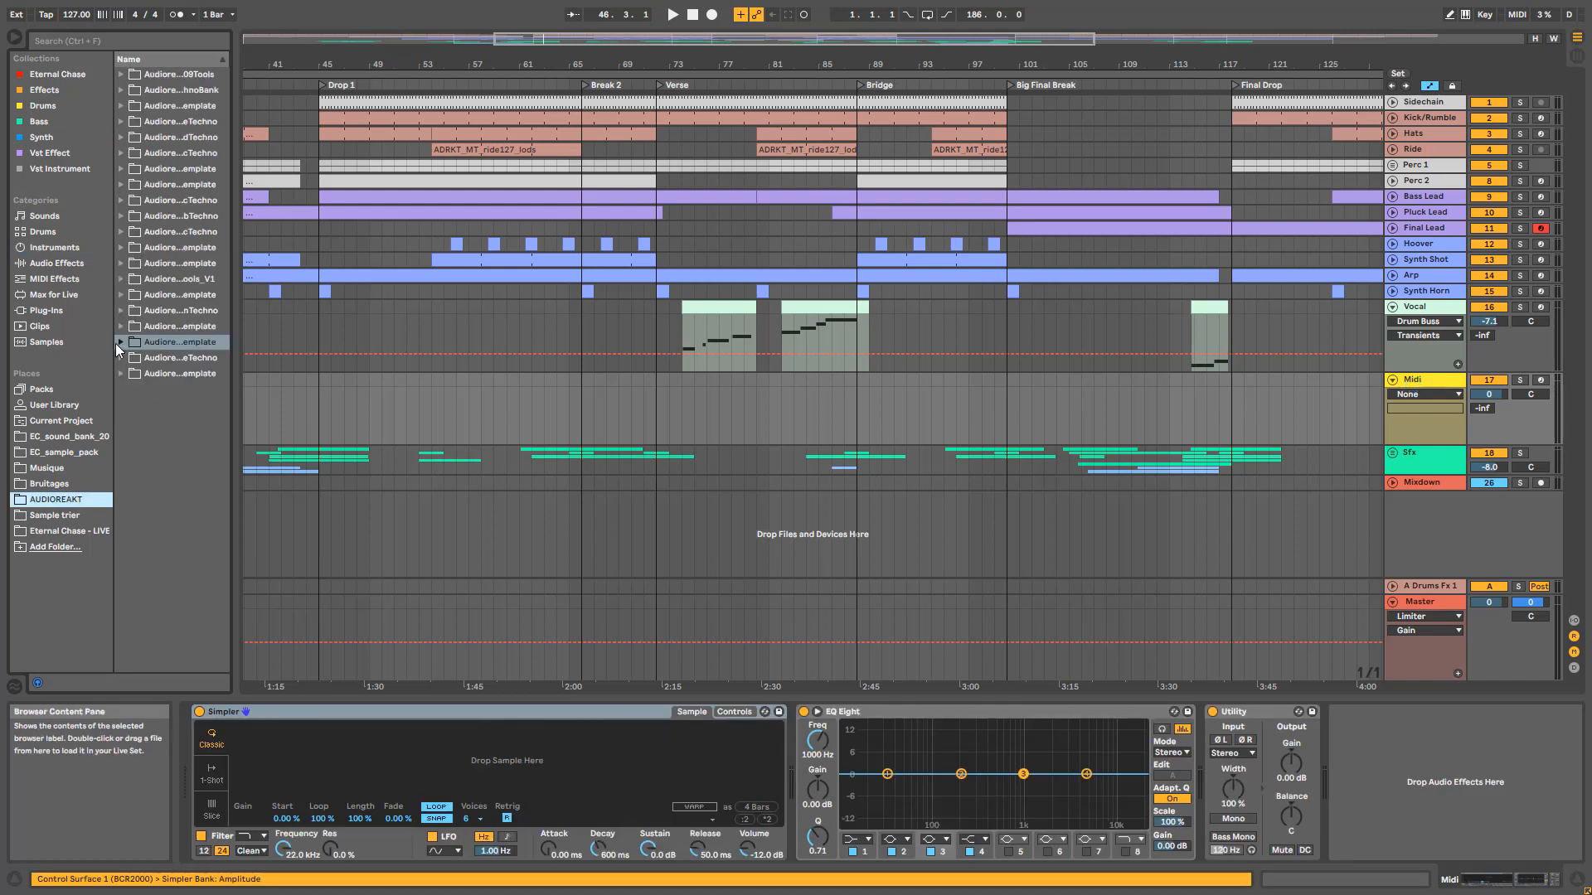
left_click_drag(235, 303, 379, 308)
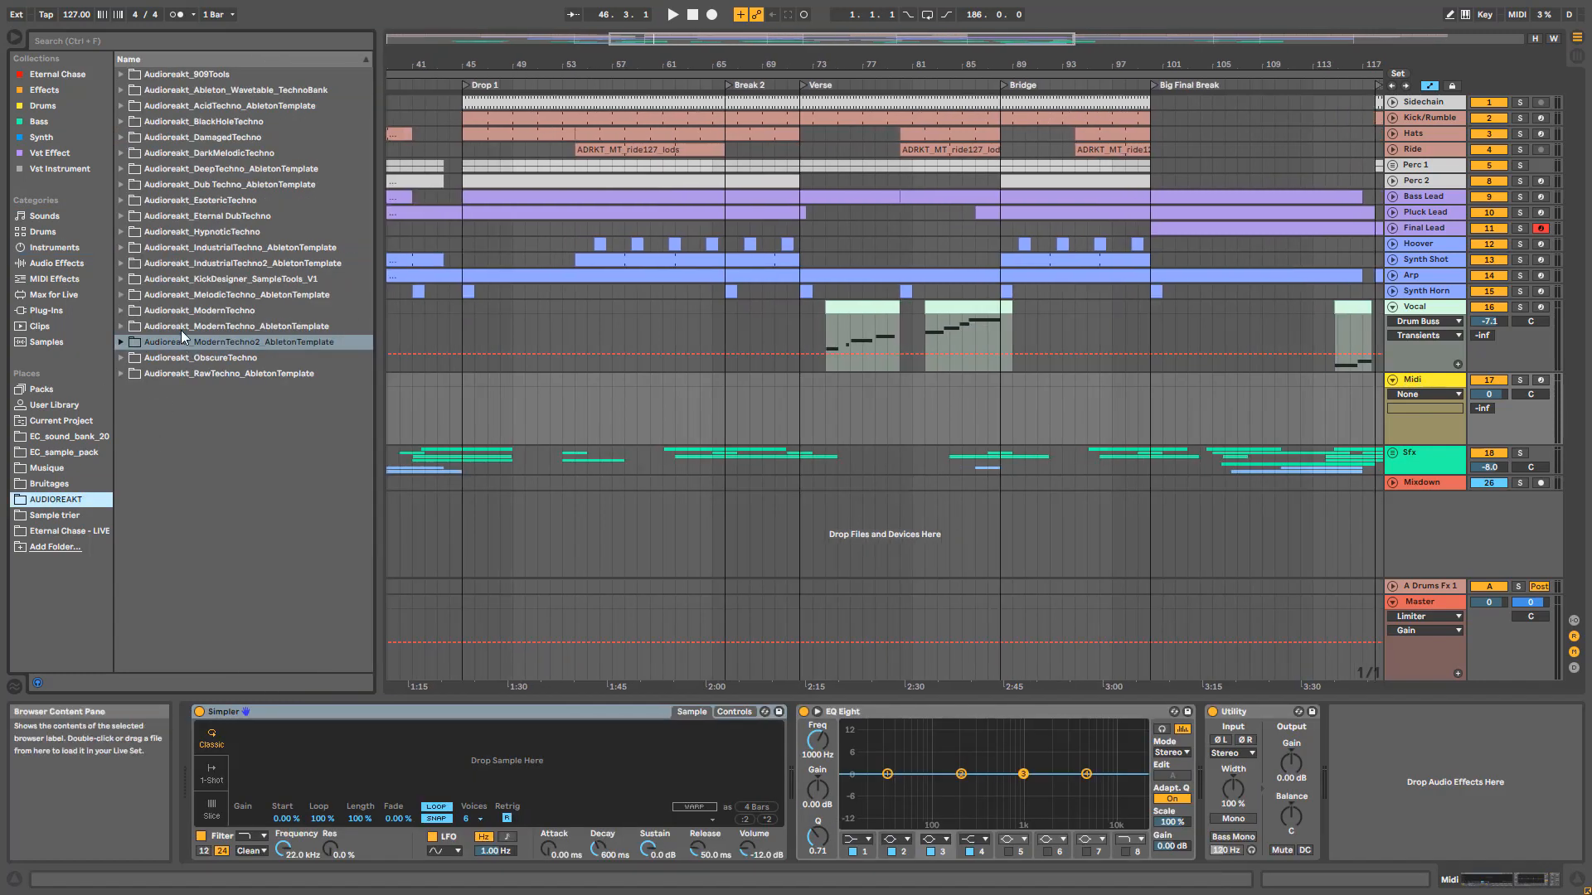
left_click(122, 342)
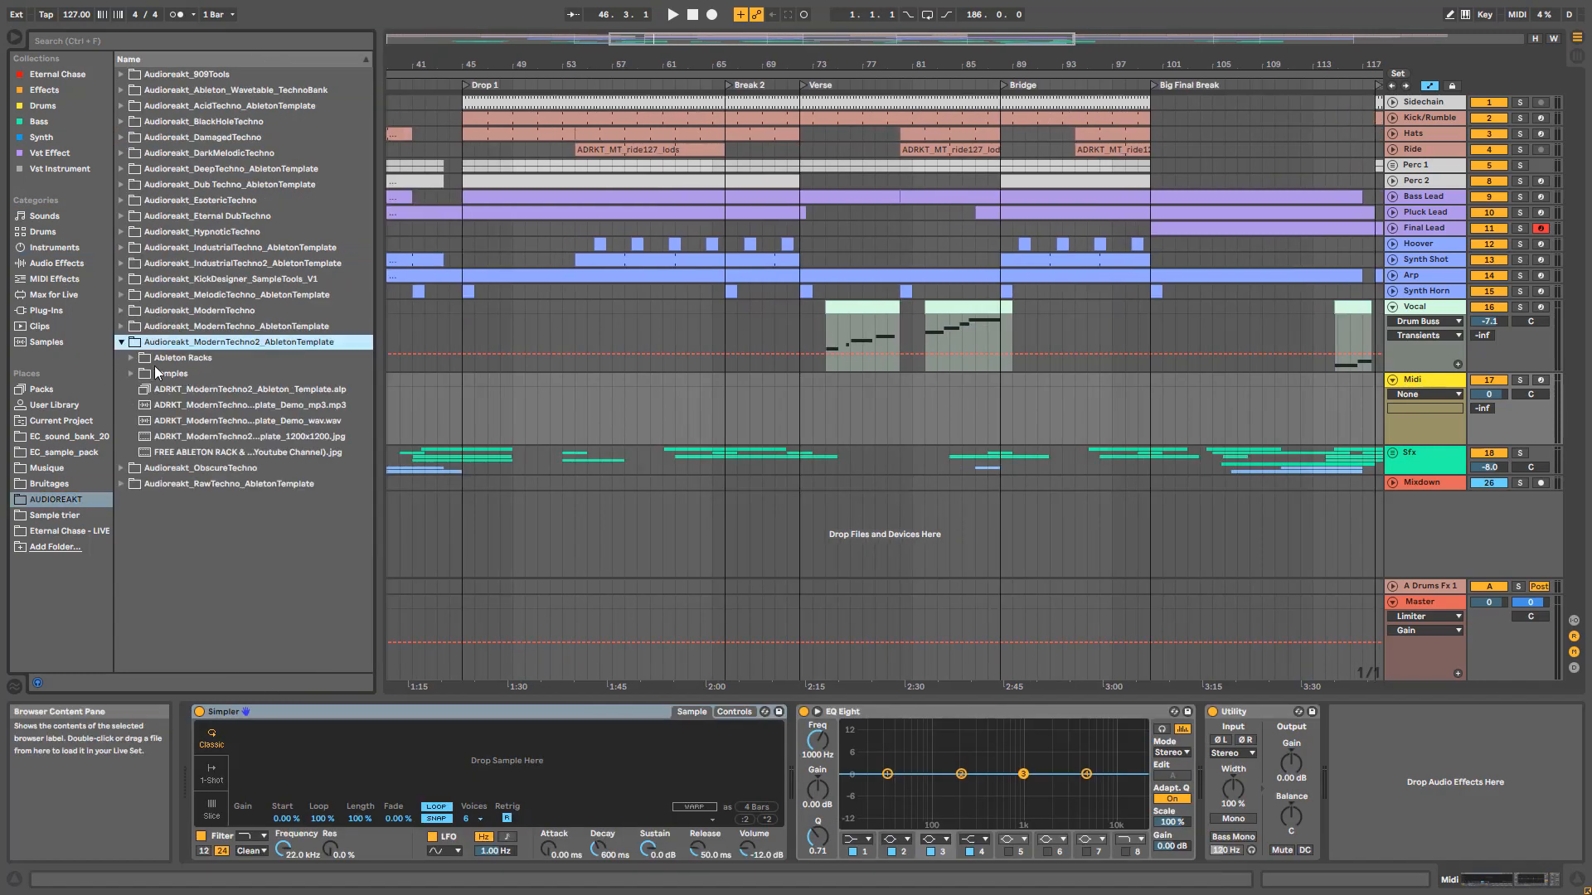
left_click(130, 375)
left_click(141, 421)
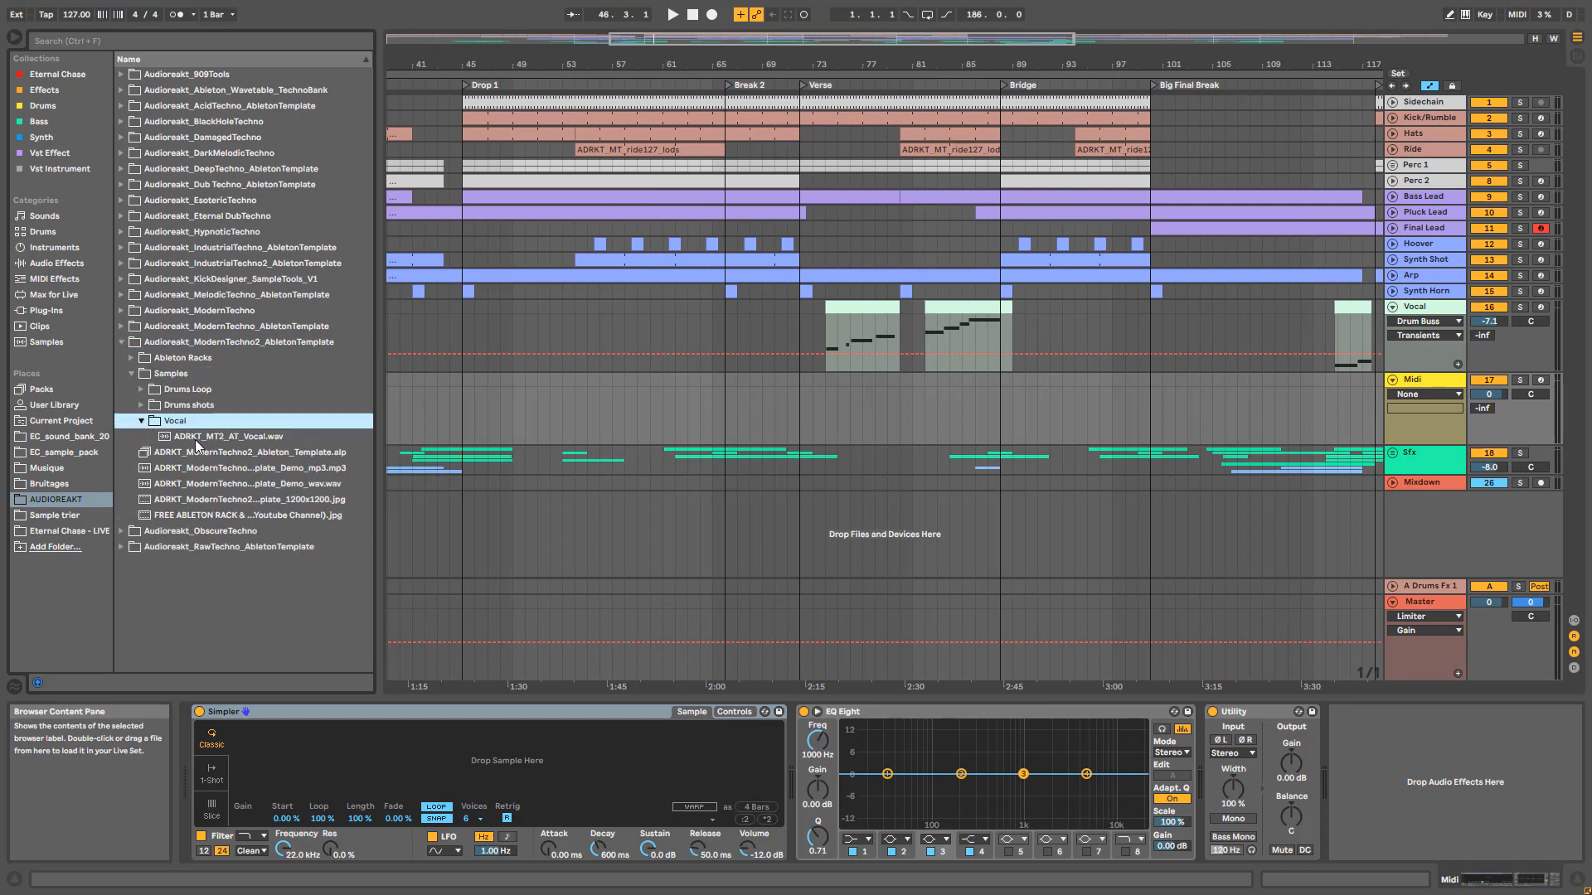
left_click_drag(196, 437, 369, 764)
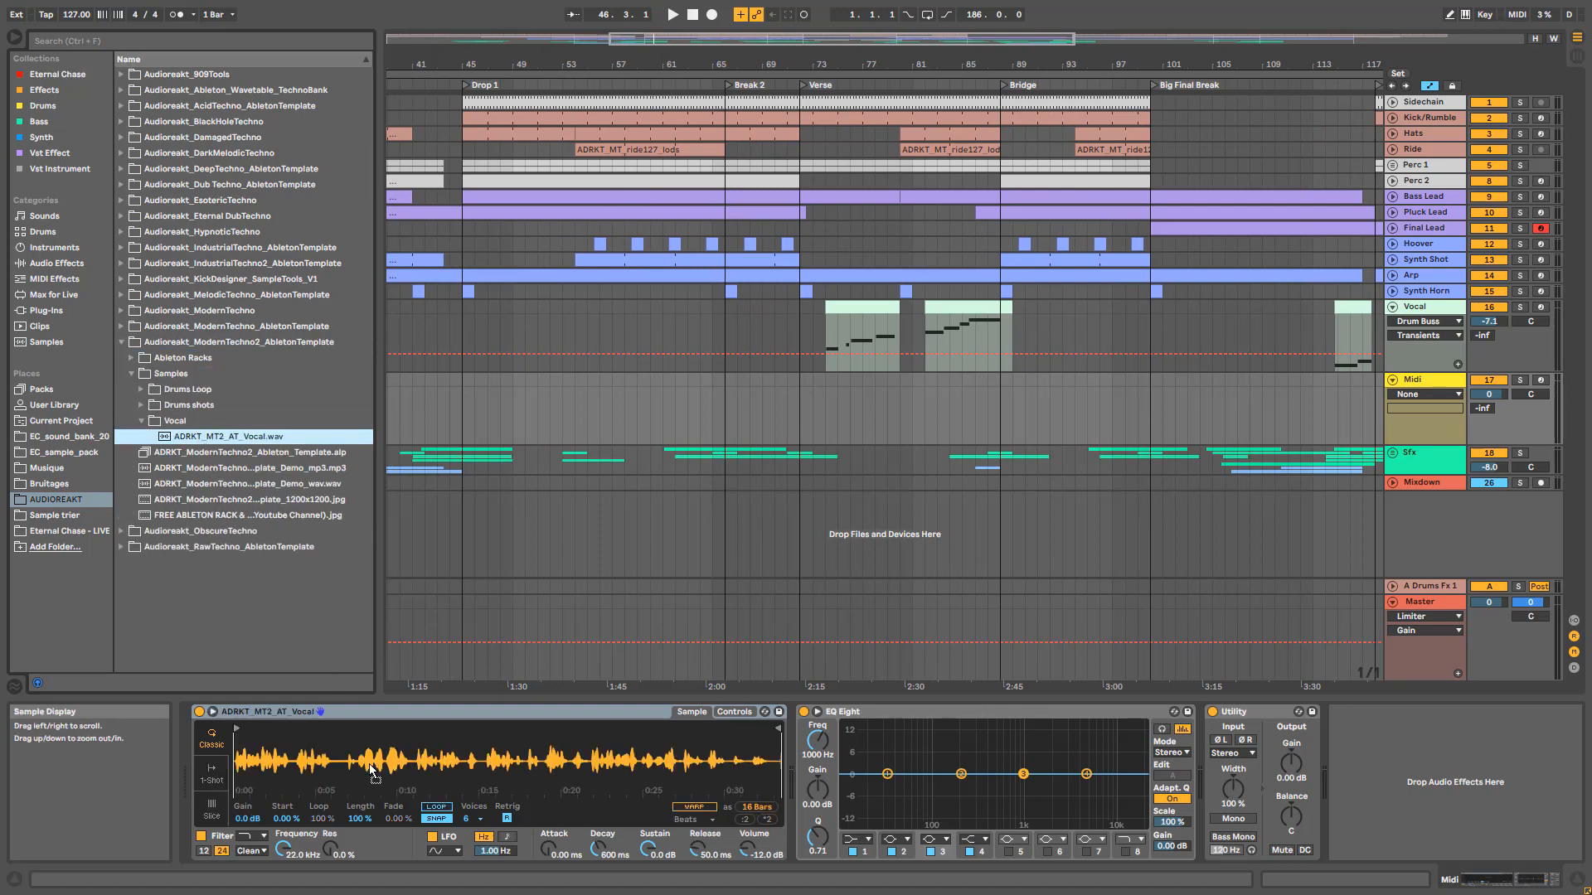
Step: Switch Simpler to Slice mode and set its transient slicing sensitivity to 23 %
left_click(211, 808)
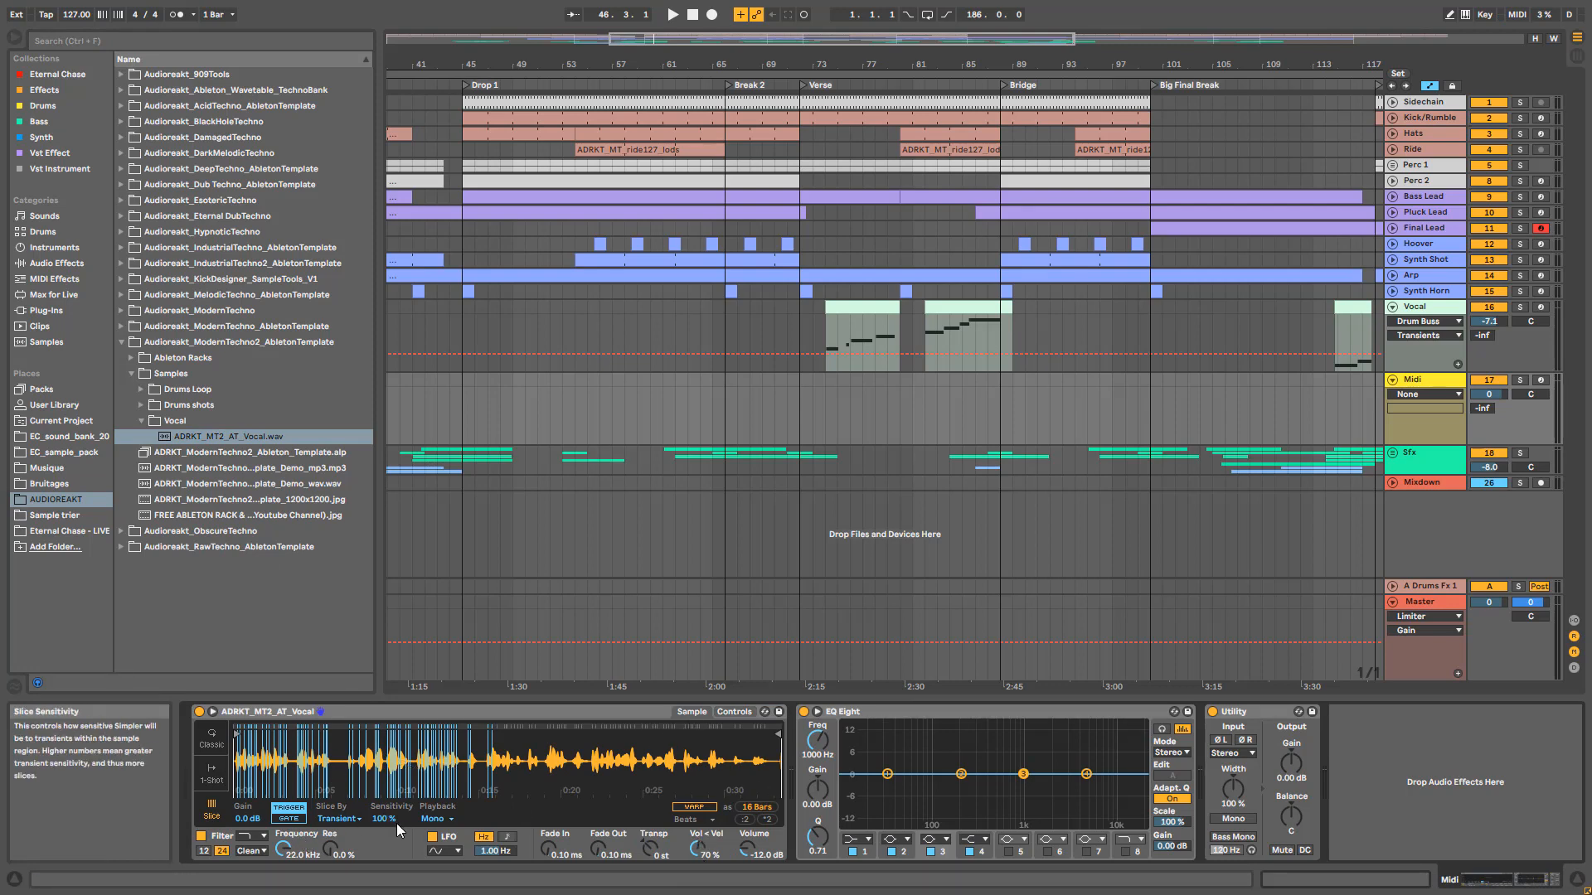
left_click_drag(384, 819, 384, 850)
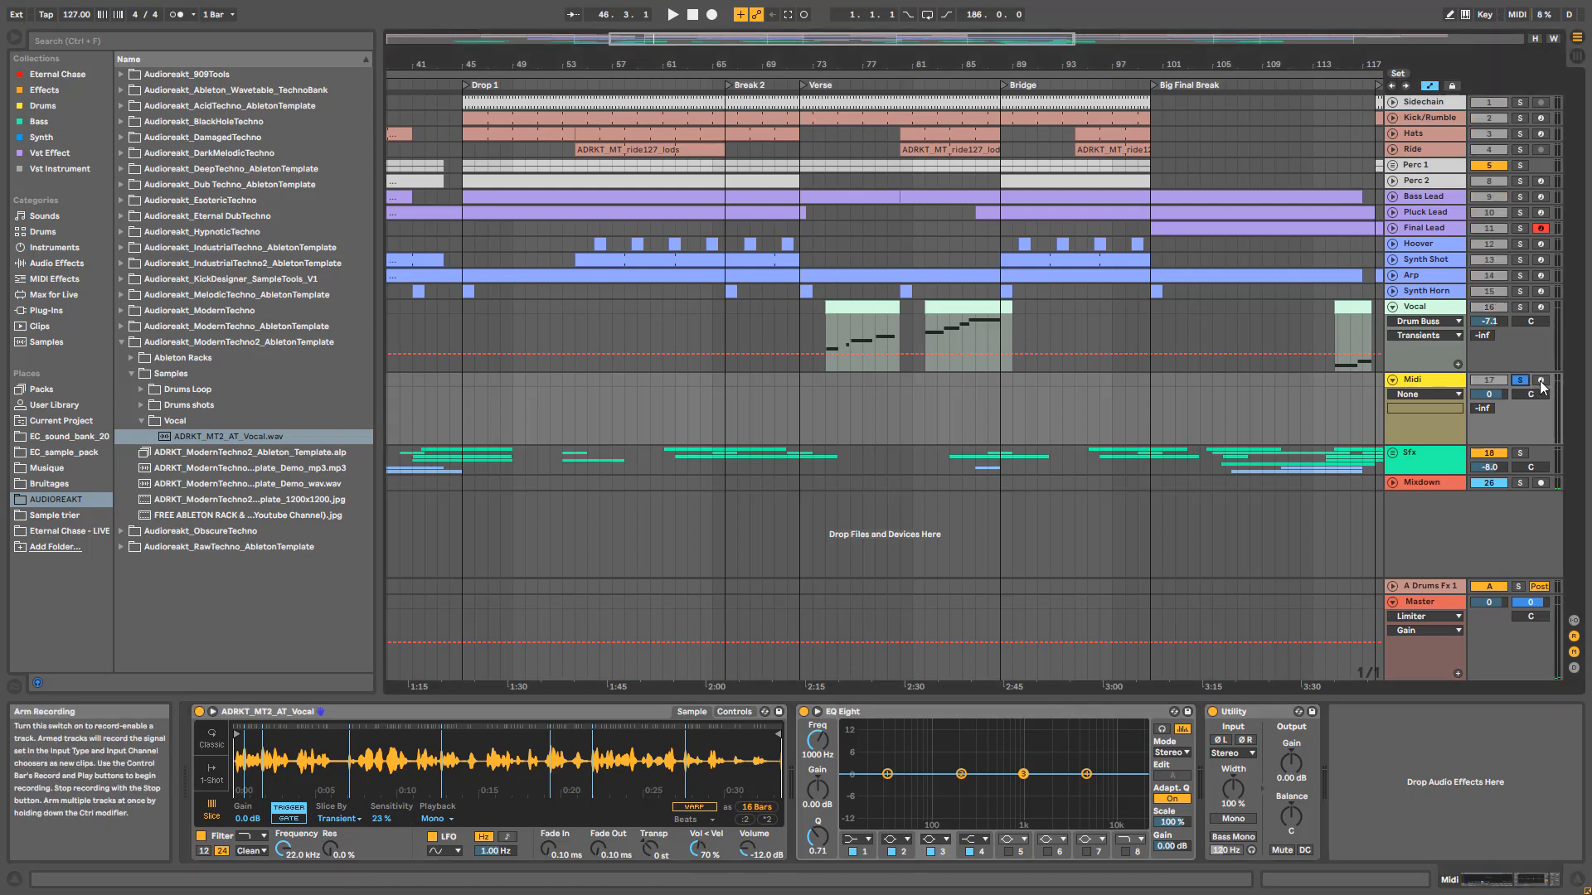
Step: Audition the vocal slices on the soloed, record-armed MIDI track
left_click(1438, 385)
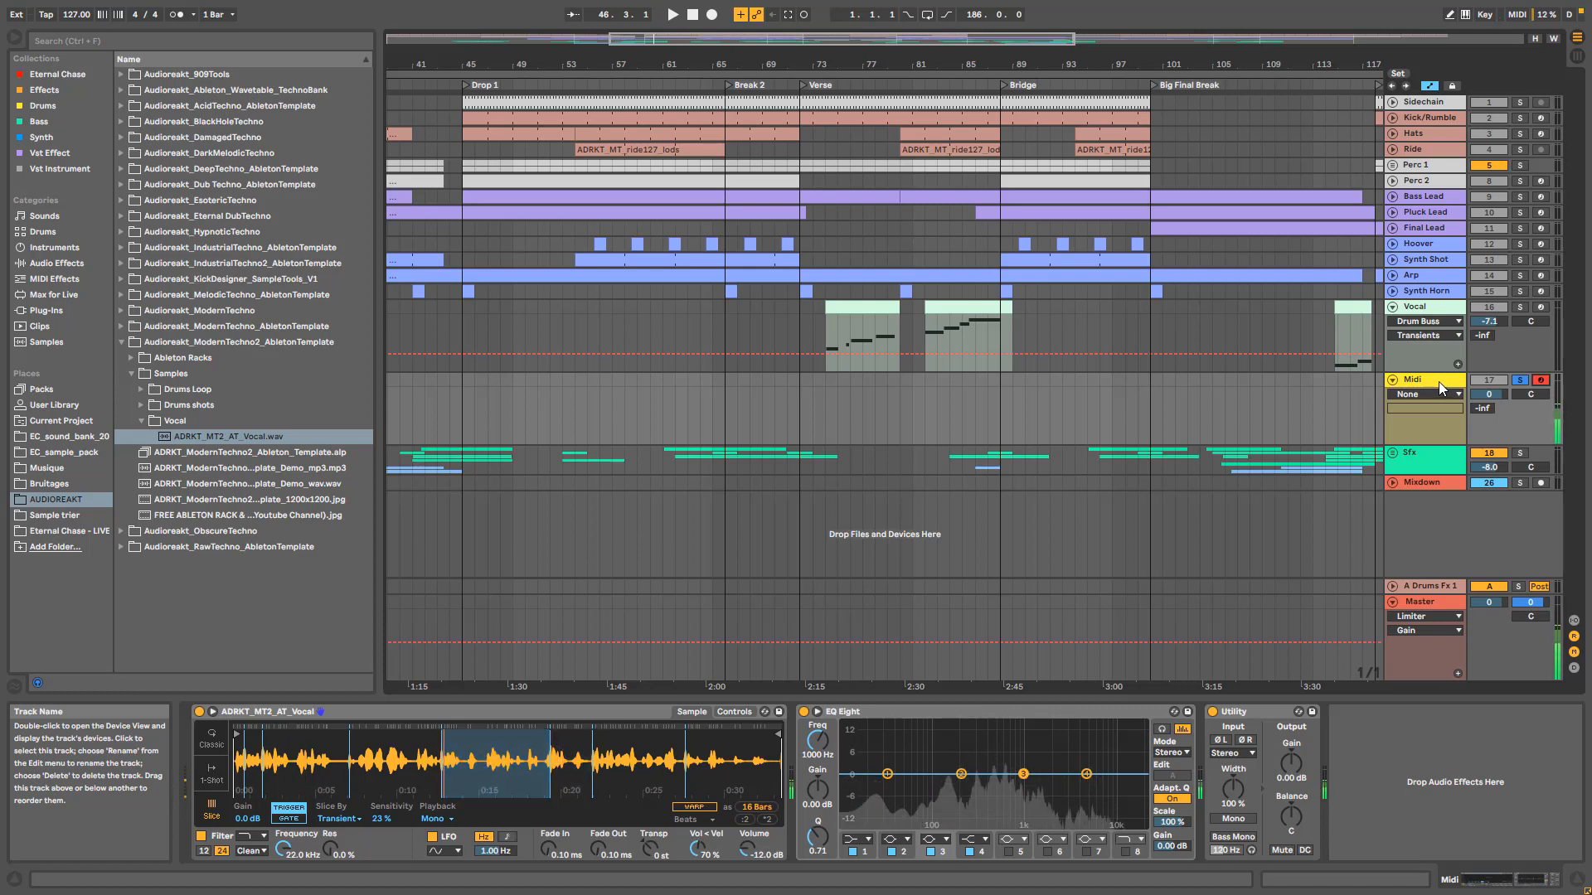
key("space")
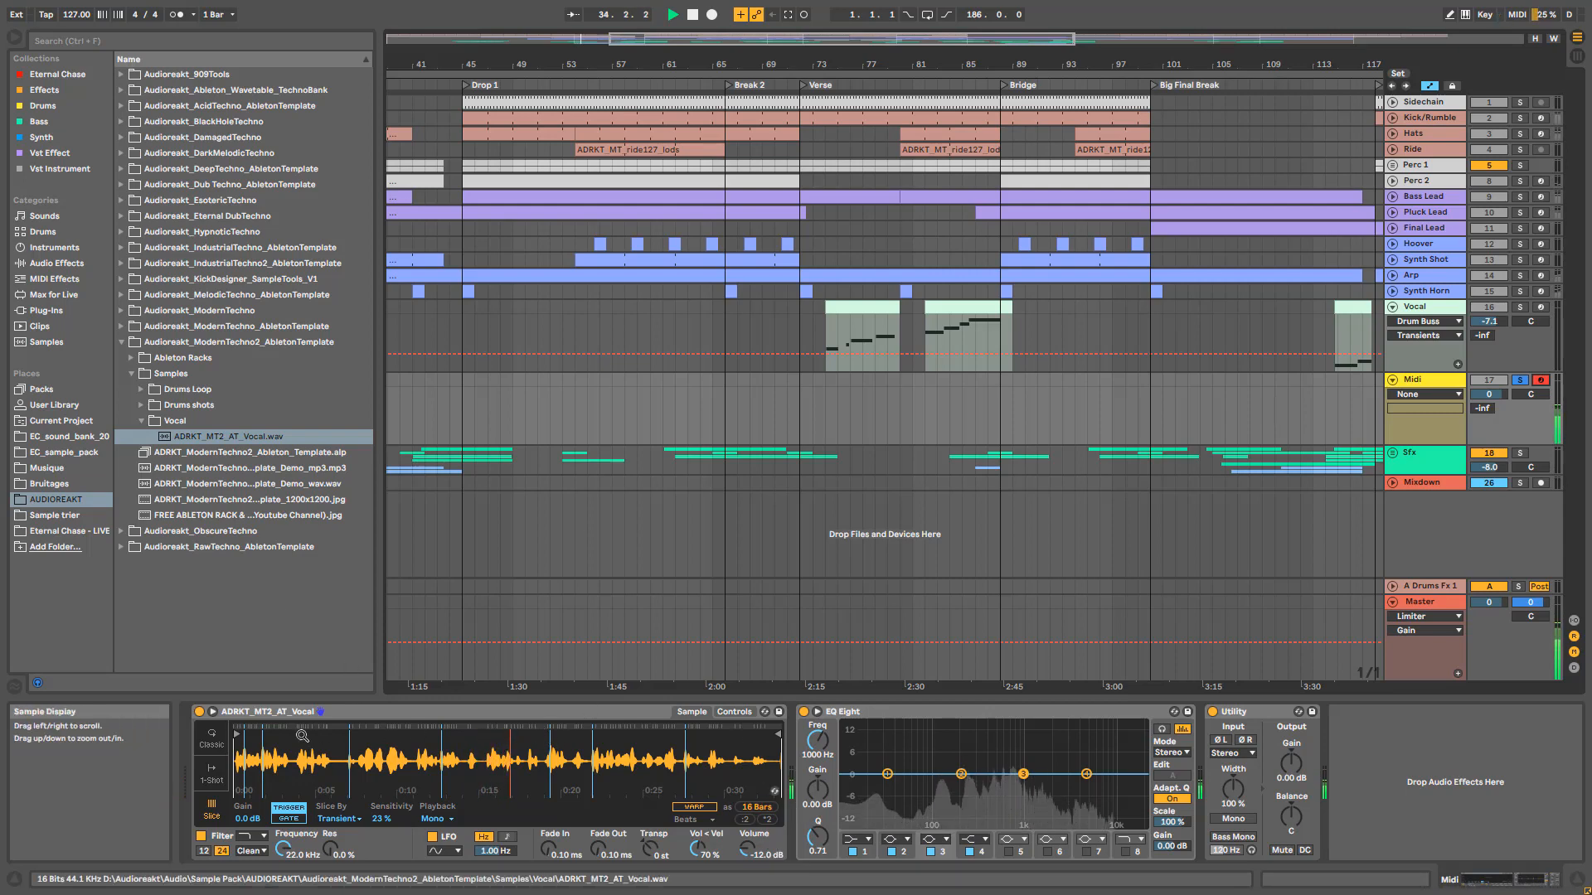
double_click(200, 714)
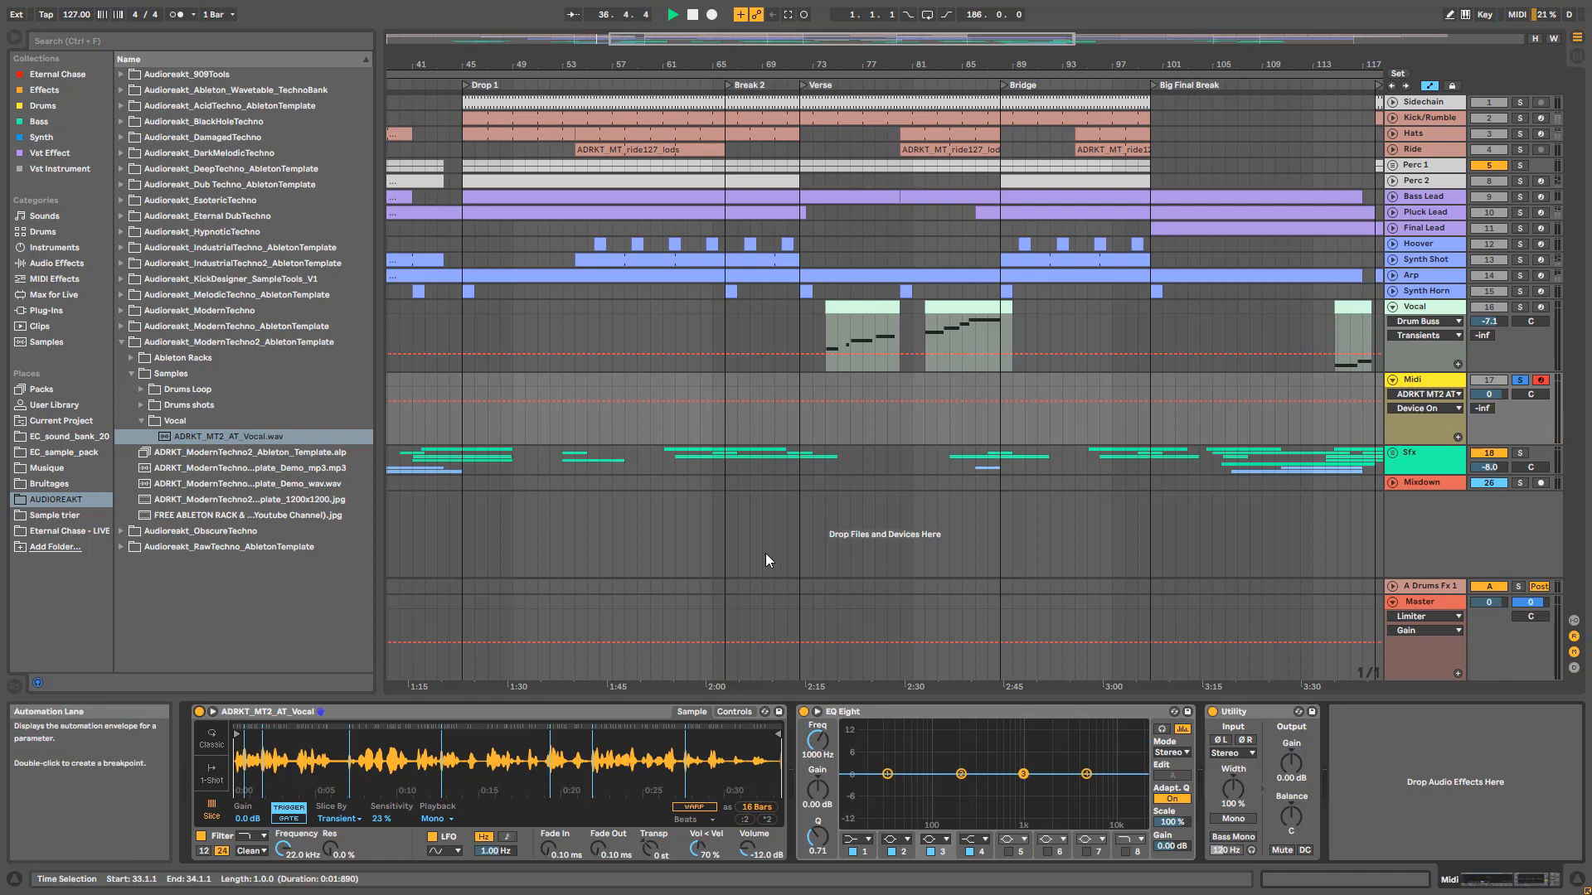
Step: Convert Simpler's sliced vocal sample to a Drum Rack on the same track
right_click(552, 763)
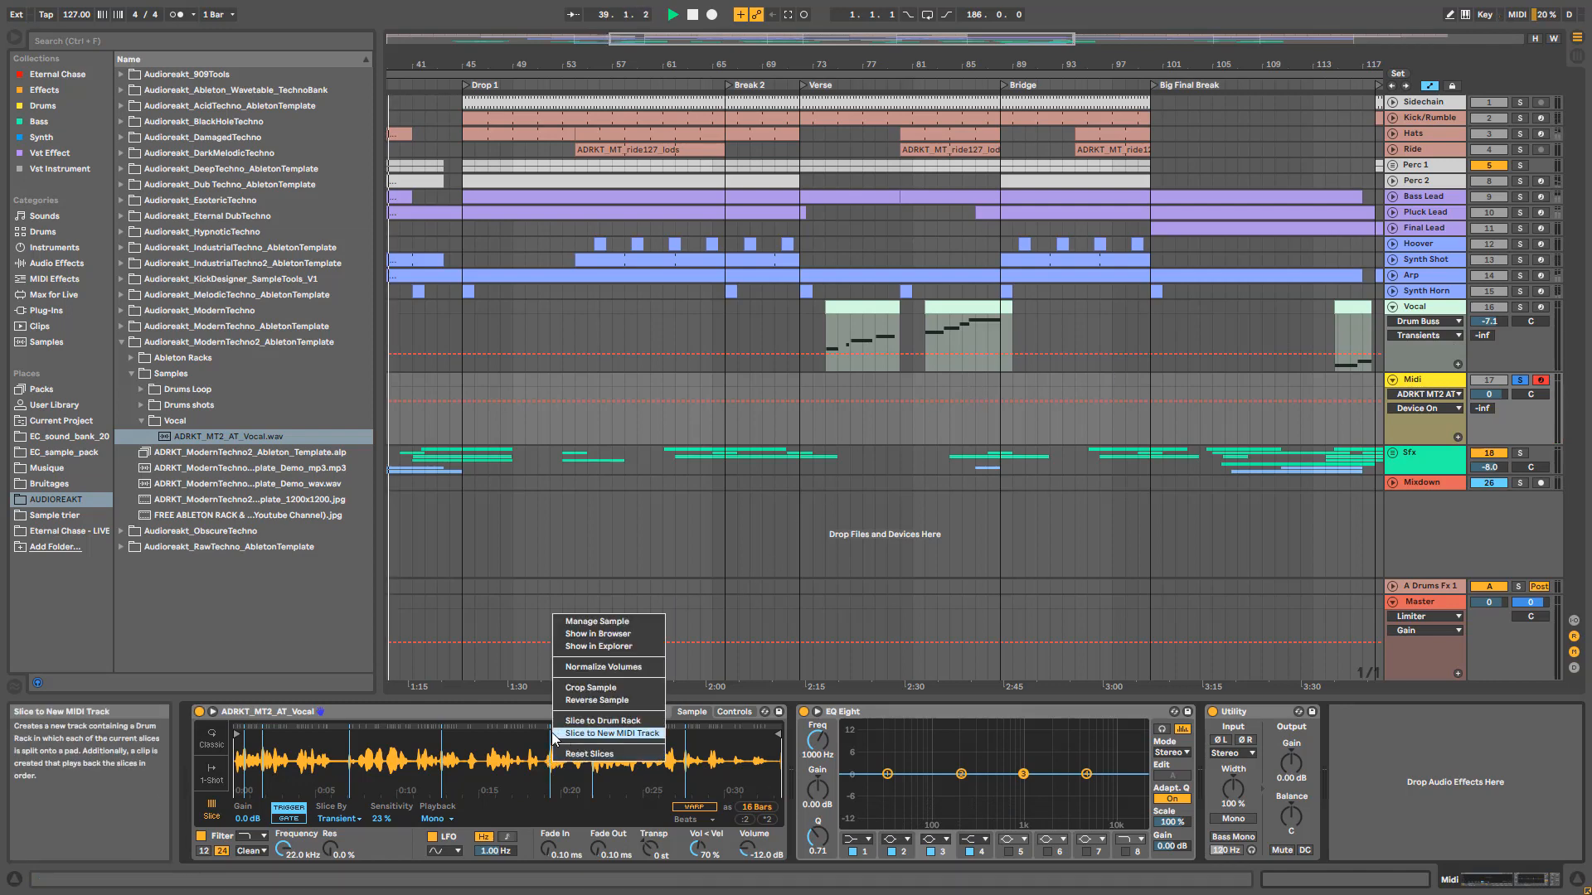
left_click(593, 720)
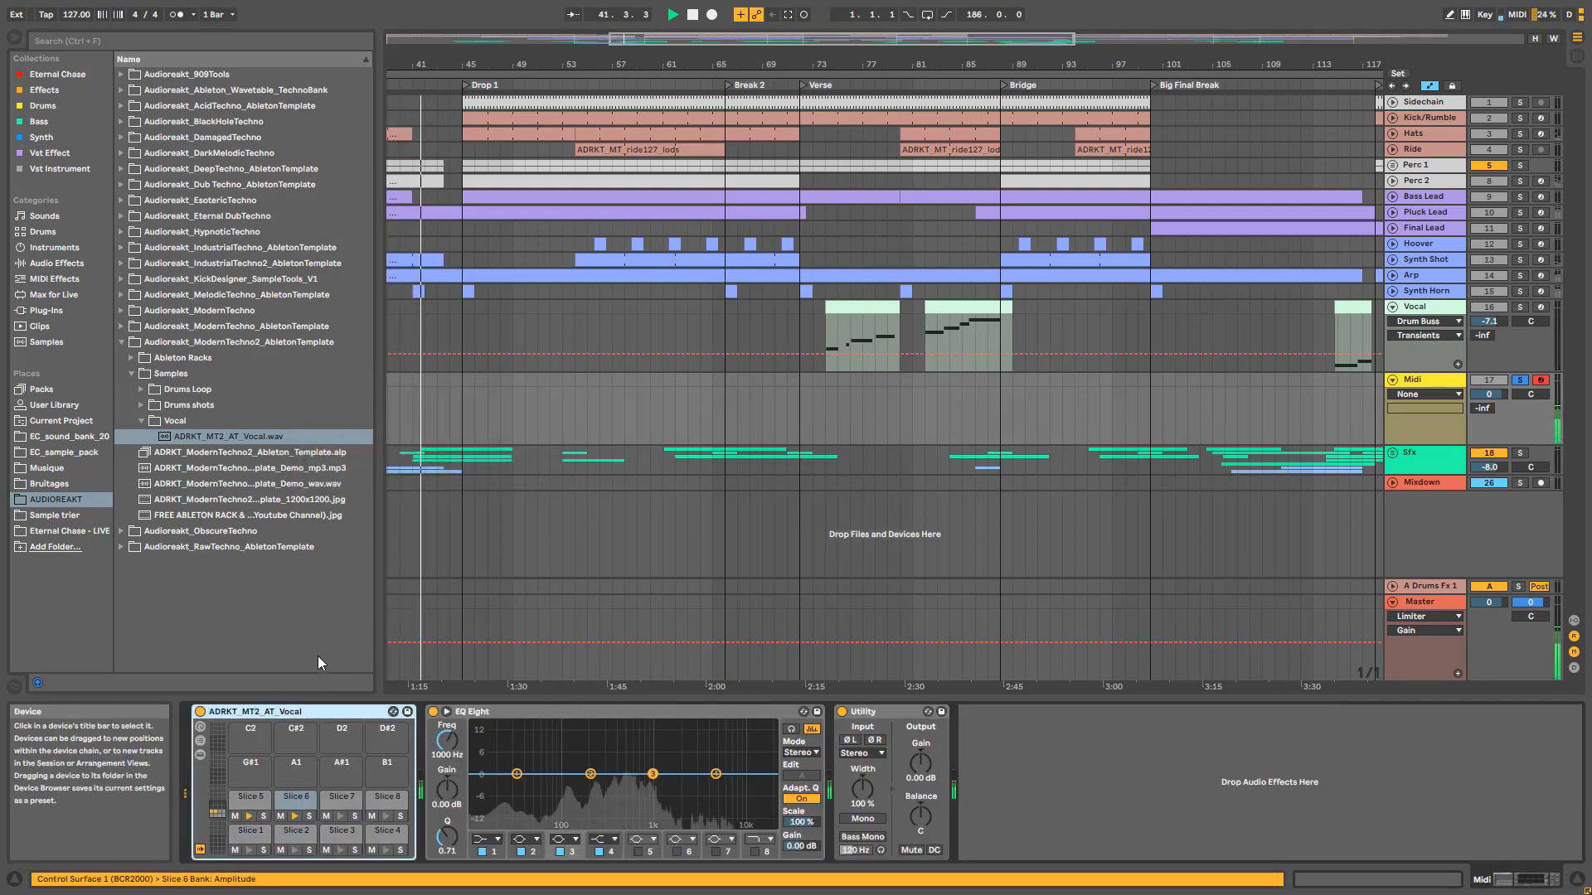
Step: Show Slice 1's Simpler and move its playback region to the short vocal phrase just before 0:05 in the sample
left_click(263, 832)
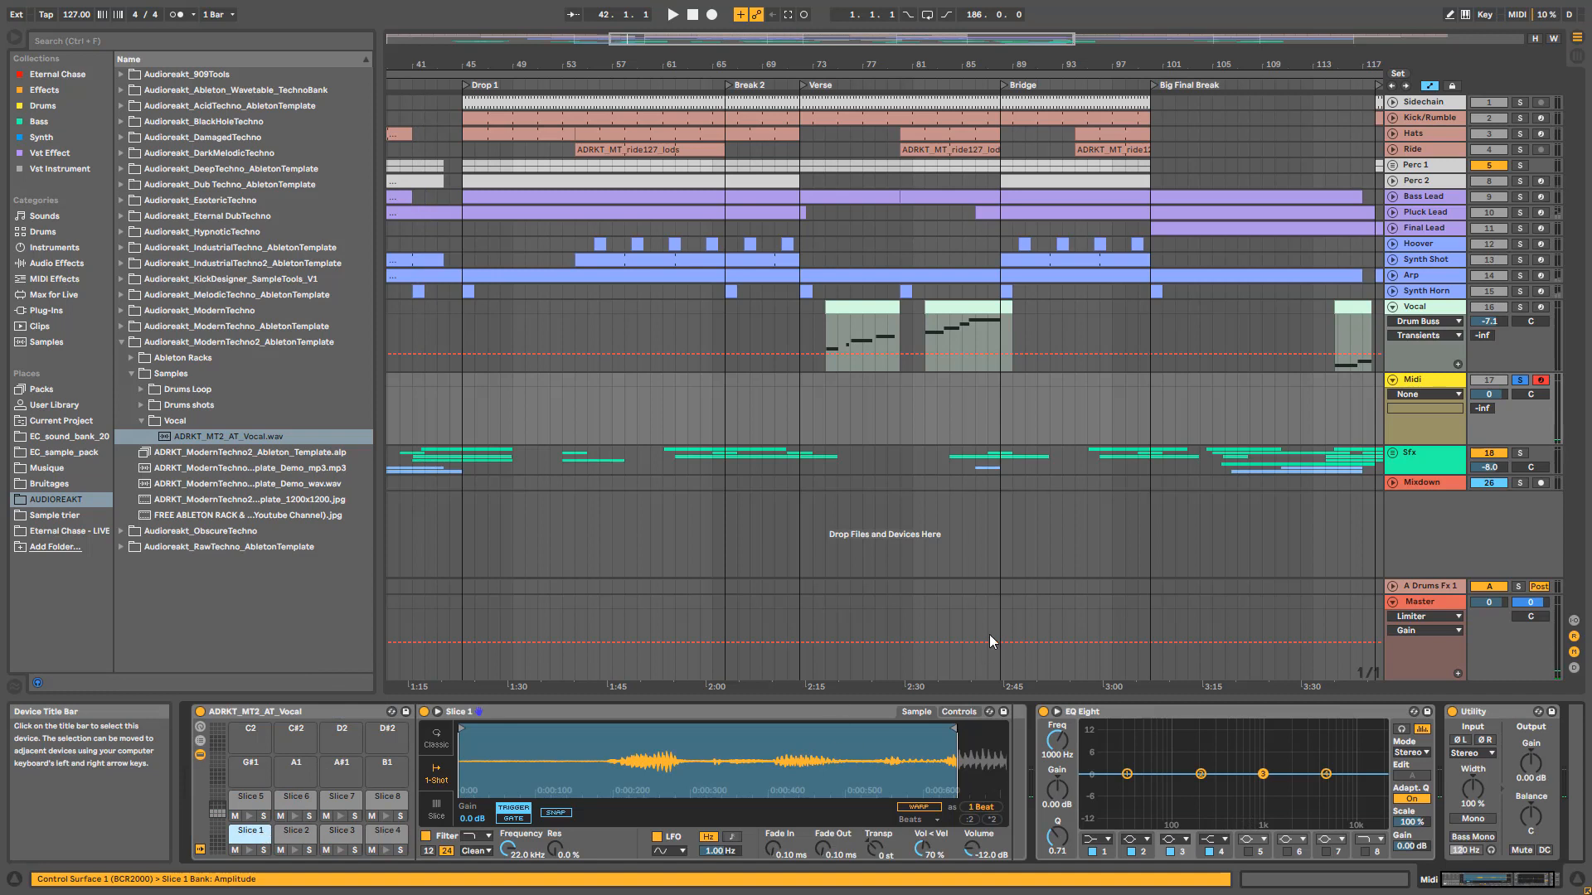
mouse_move(877, 774)
left_mouse_down()
mouse_move(502, 762)
mouse_move(522, 729)
mouse_move(564, 729)
left_mouse_up()
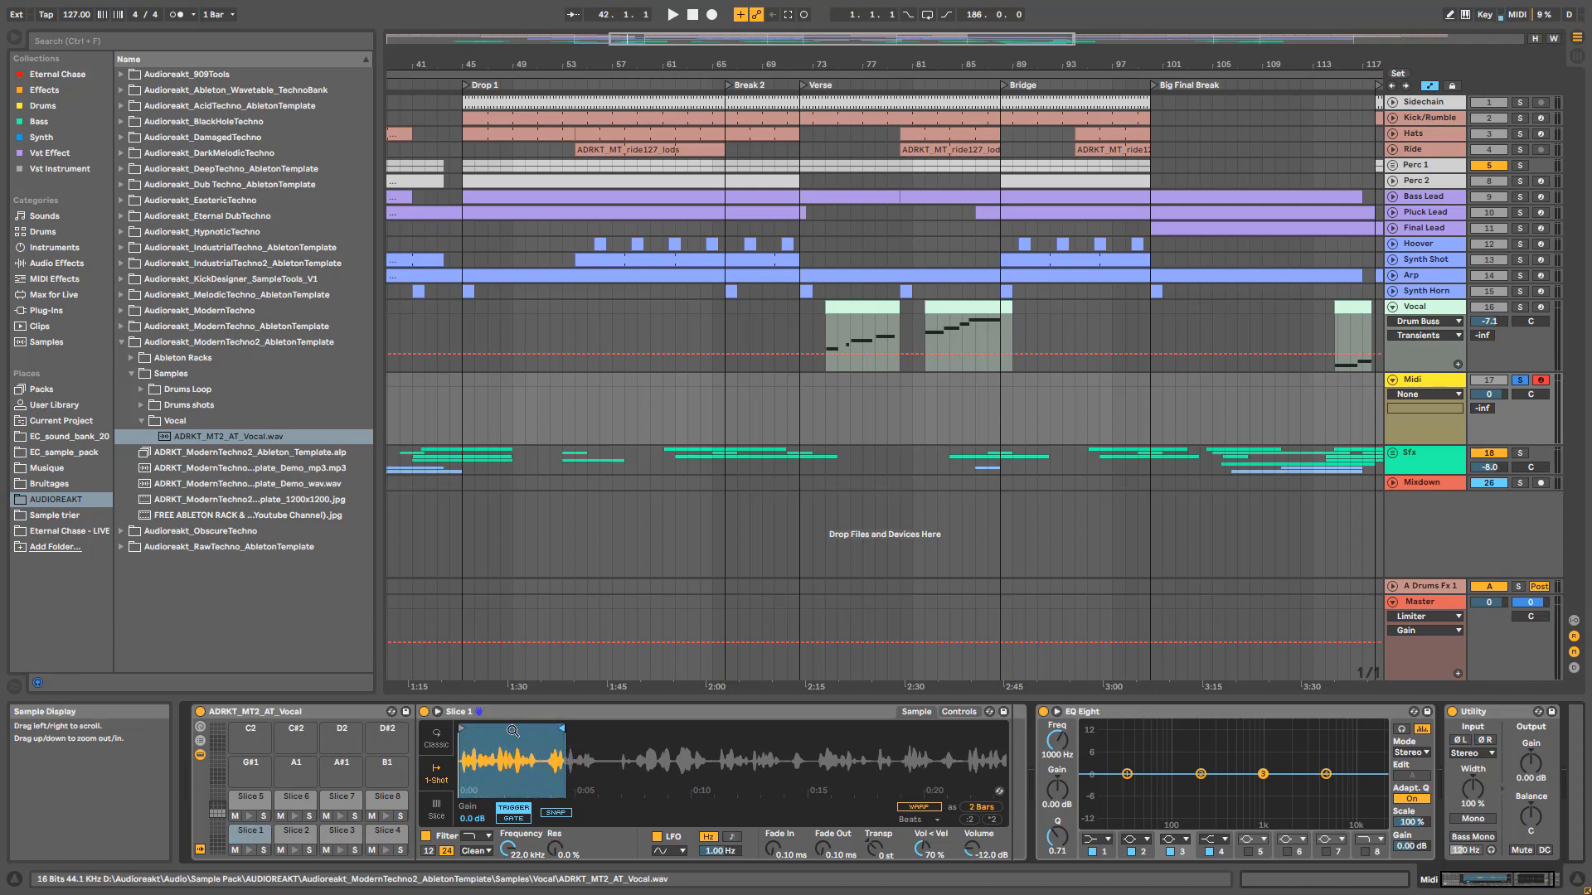
left_click_drag(467, 726, 534, 729)
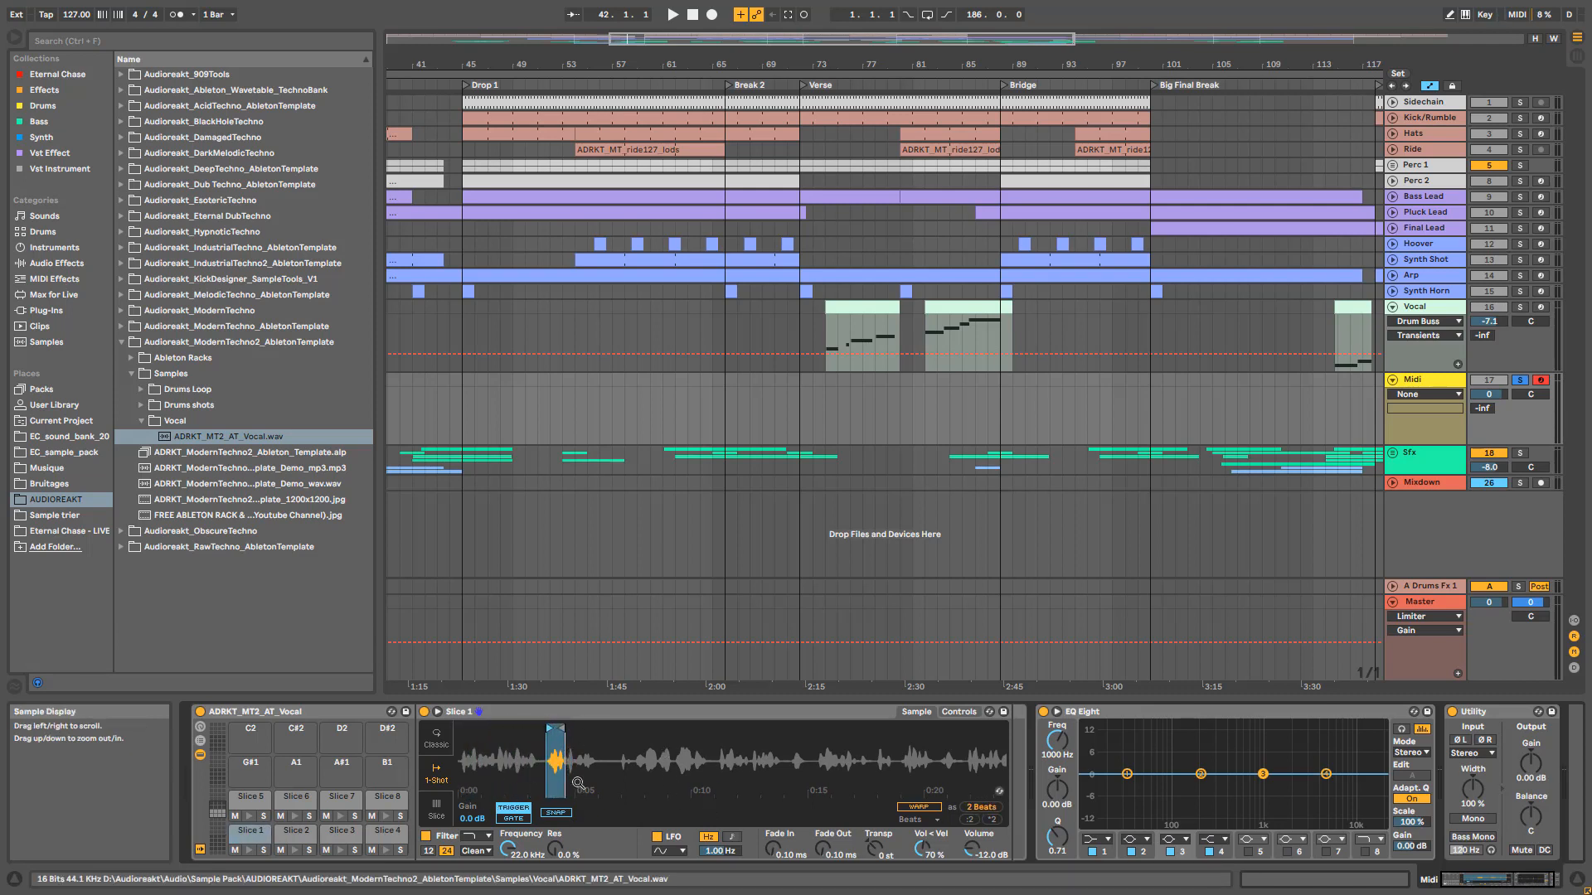
Step: Remove the sliced vocal Drum Rack and delete the MIDI track below Vocal
left_click(647, 752)
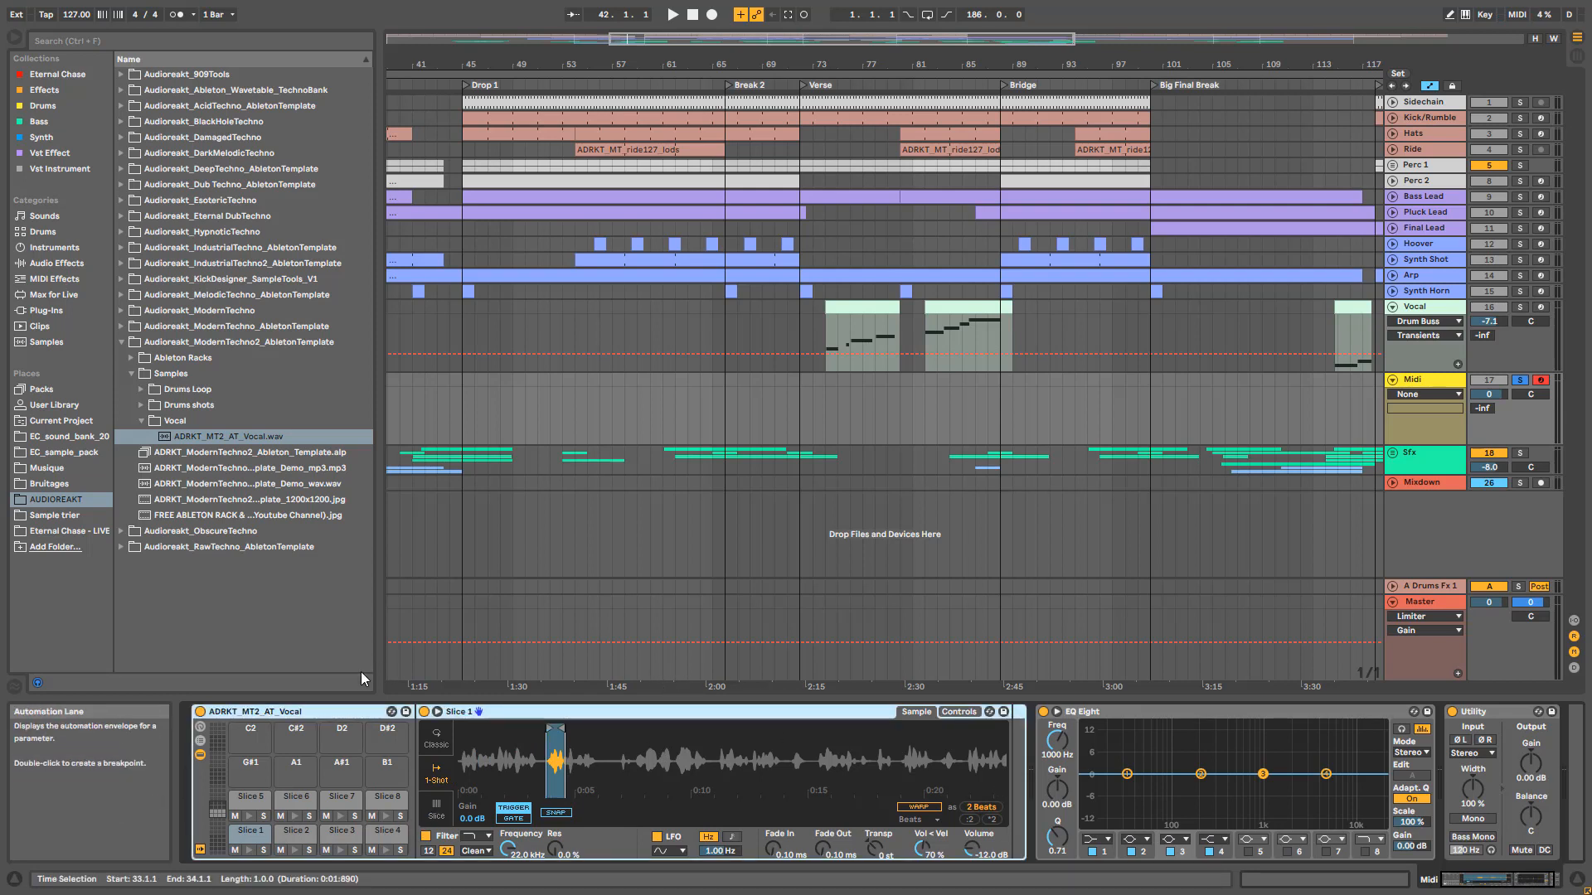
left_click(1428, 380)
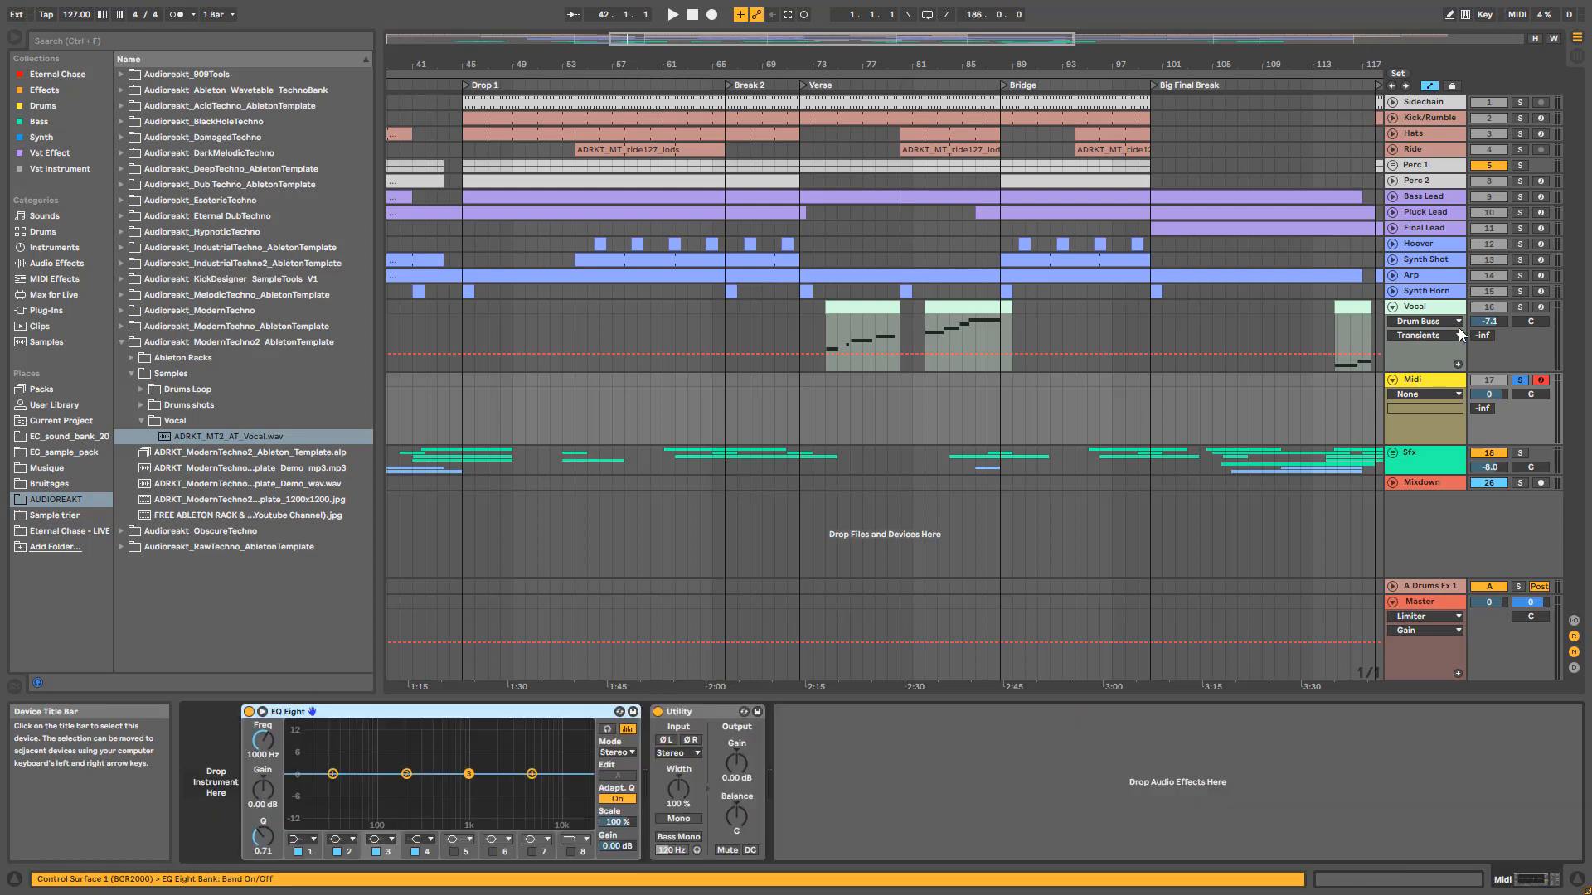
key("Delete")
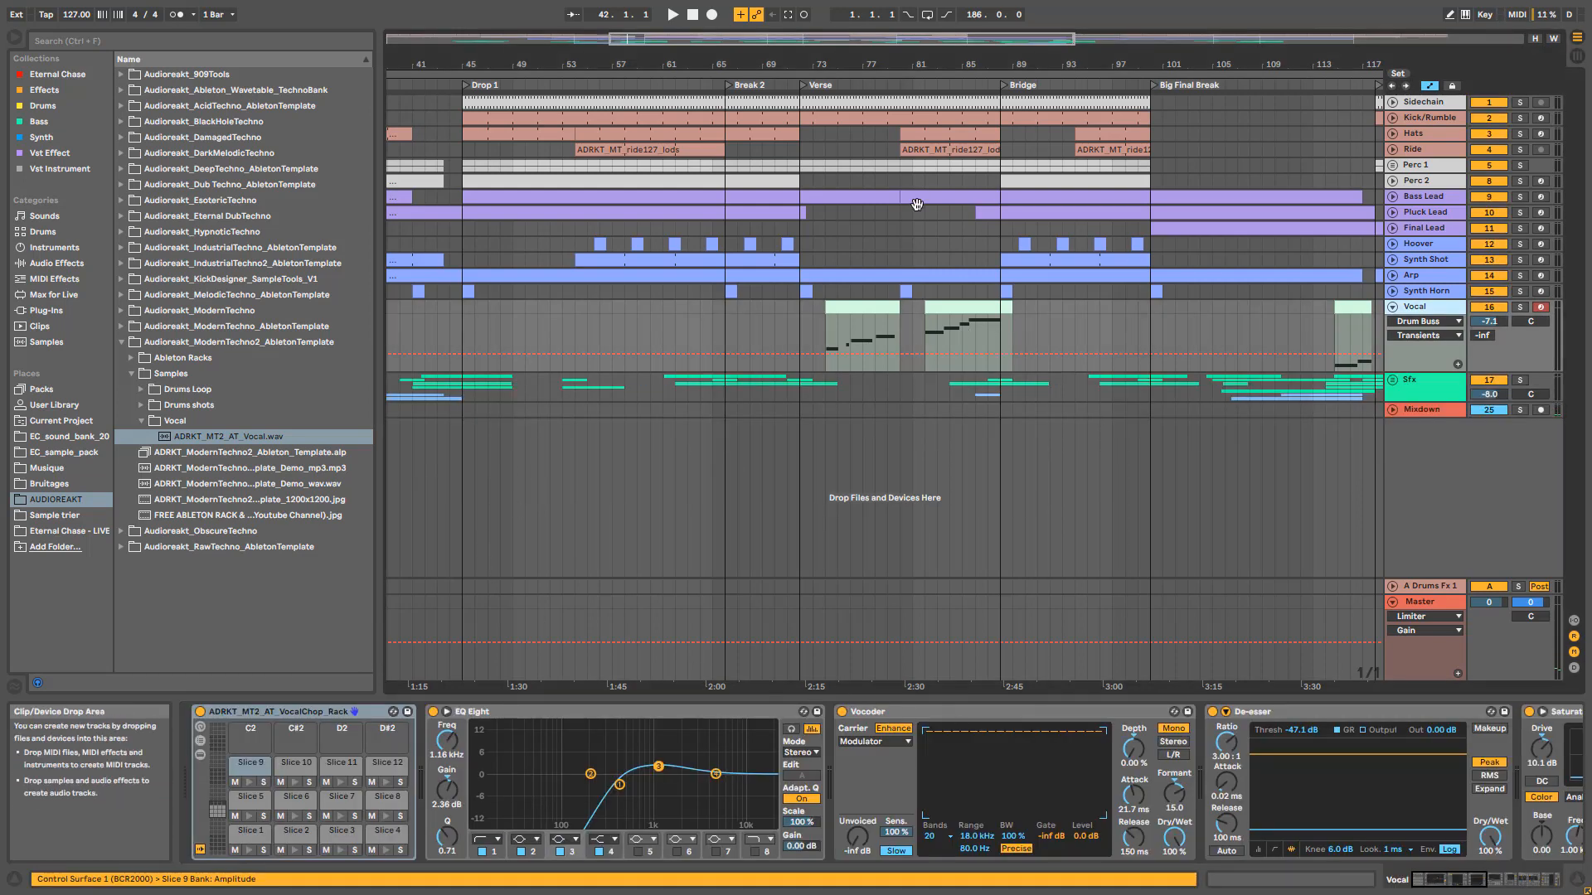
Step: Play the first Vocal clip from bar 74 and solo the Vocal track
left_click(854, 305)
key("space")
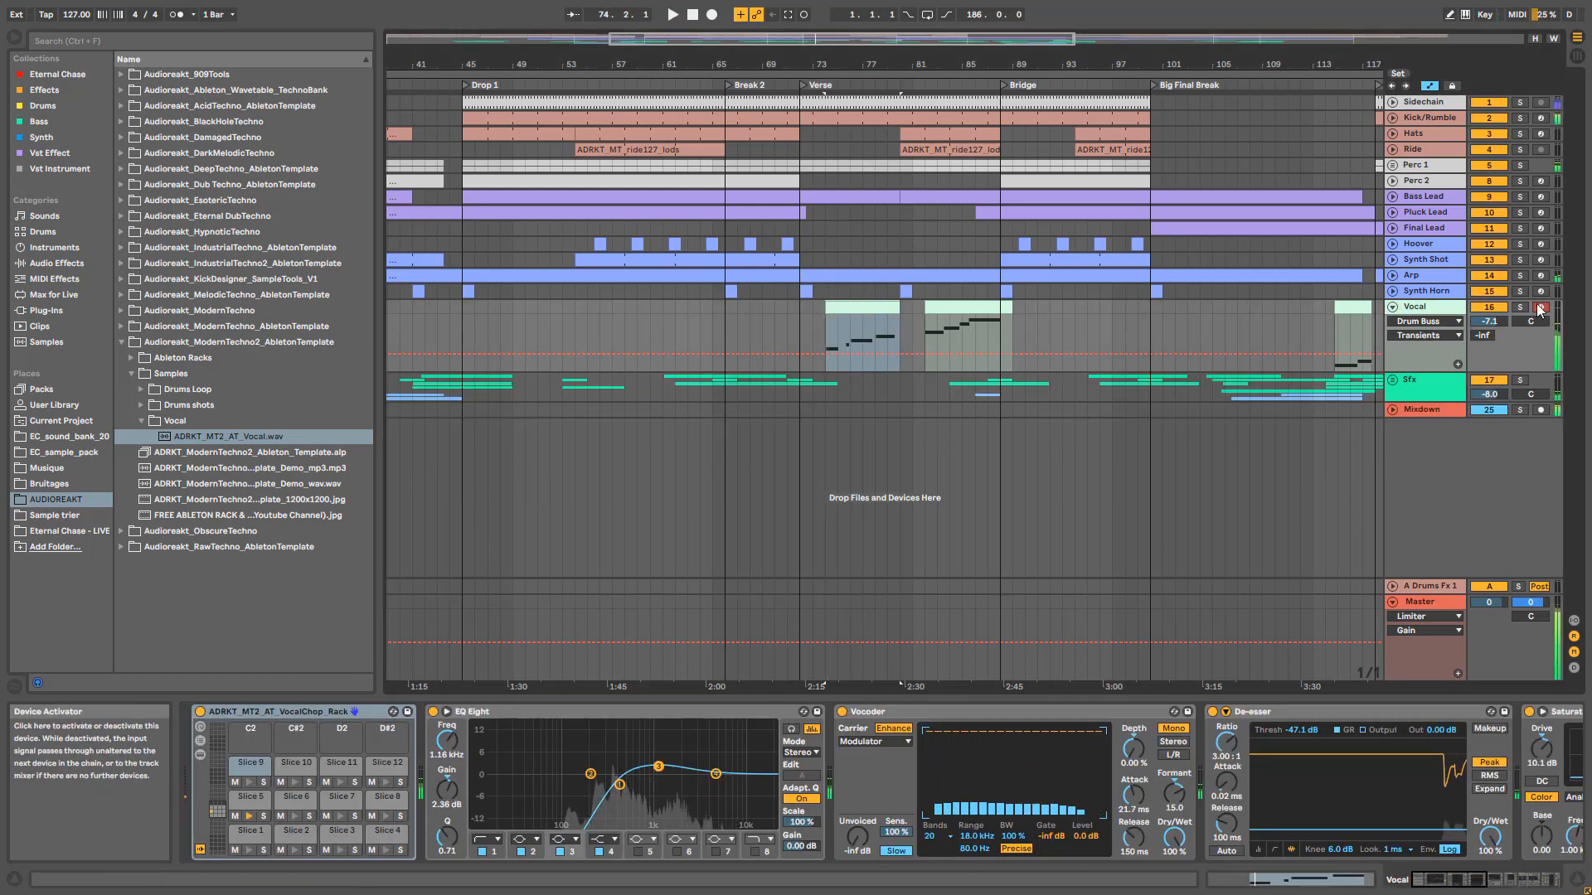
left_click(1520, 307)
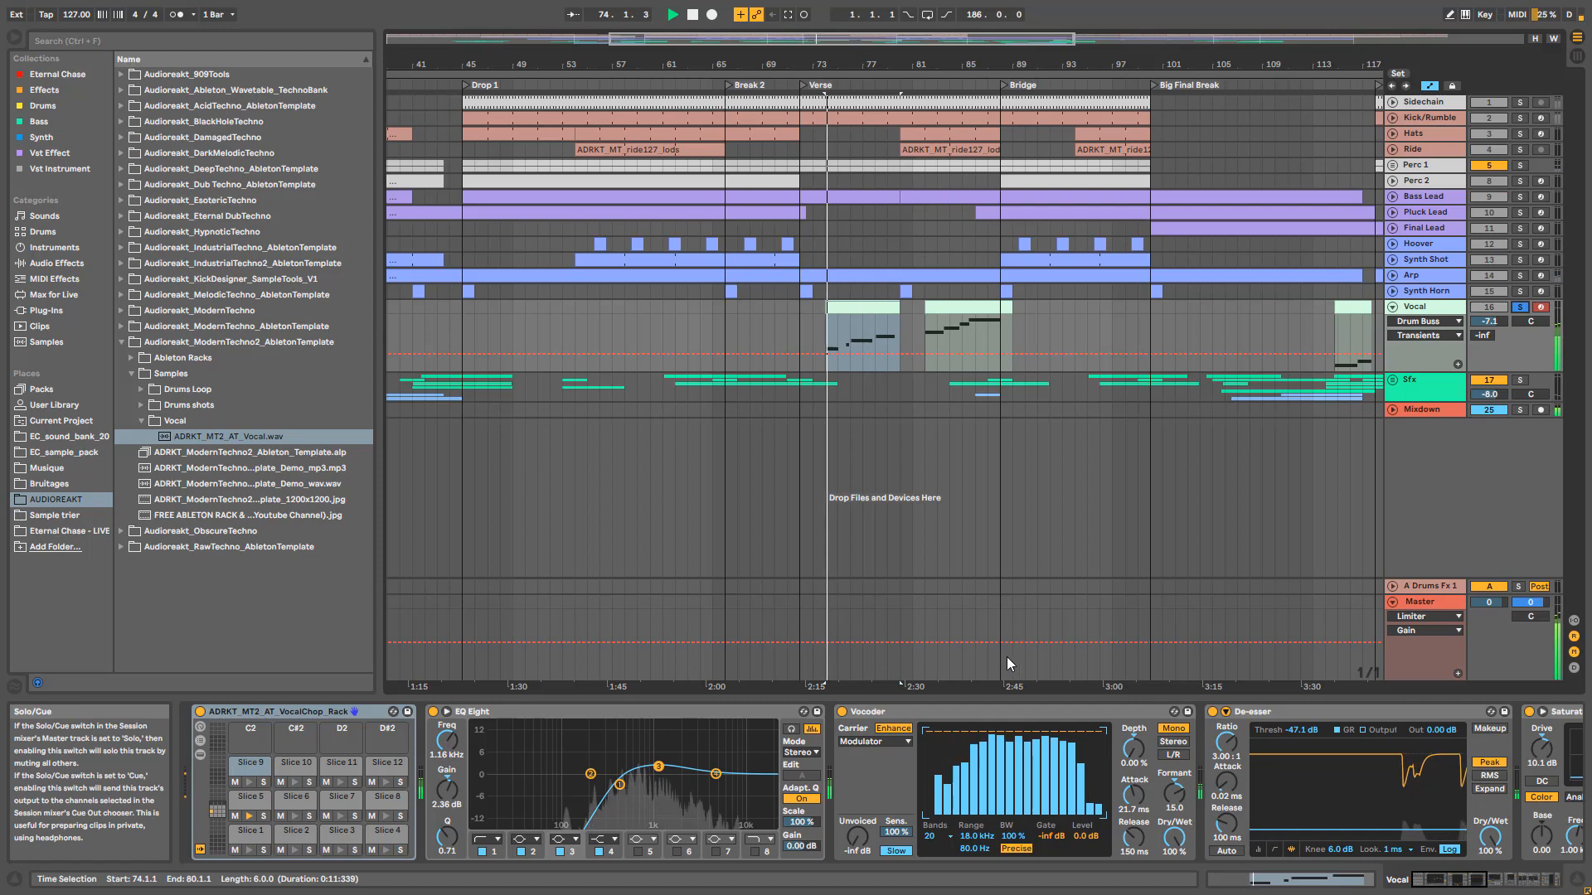
Step: Switch off the Vocal track's Vocoder, De-esser, Saturator, Guitar - Controlled Dynamics compressor, ADRKT_Default_Reverb and Drum Buss
left_click(843, 713)
left_click(1212, 711)
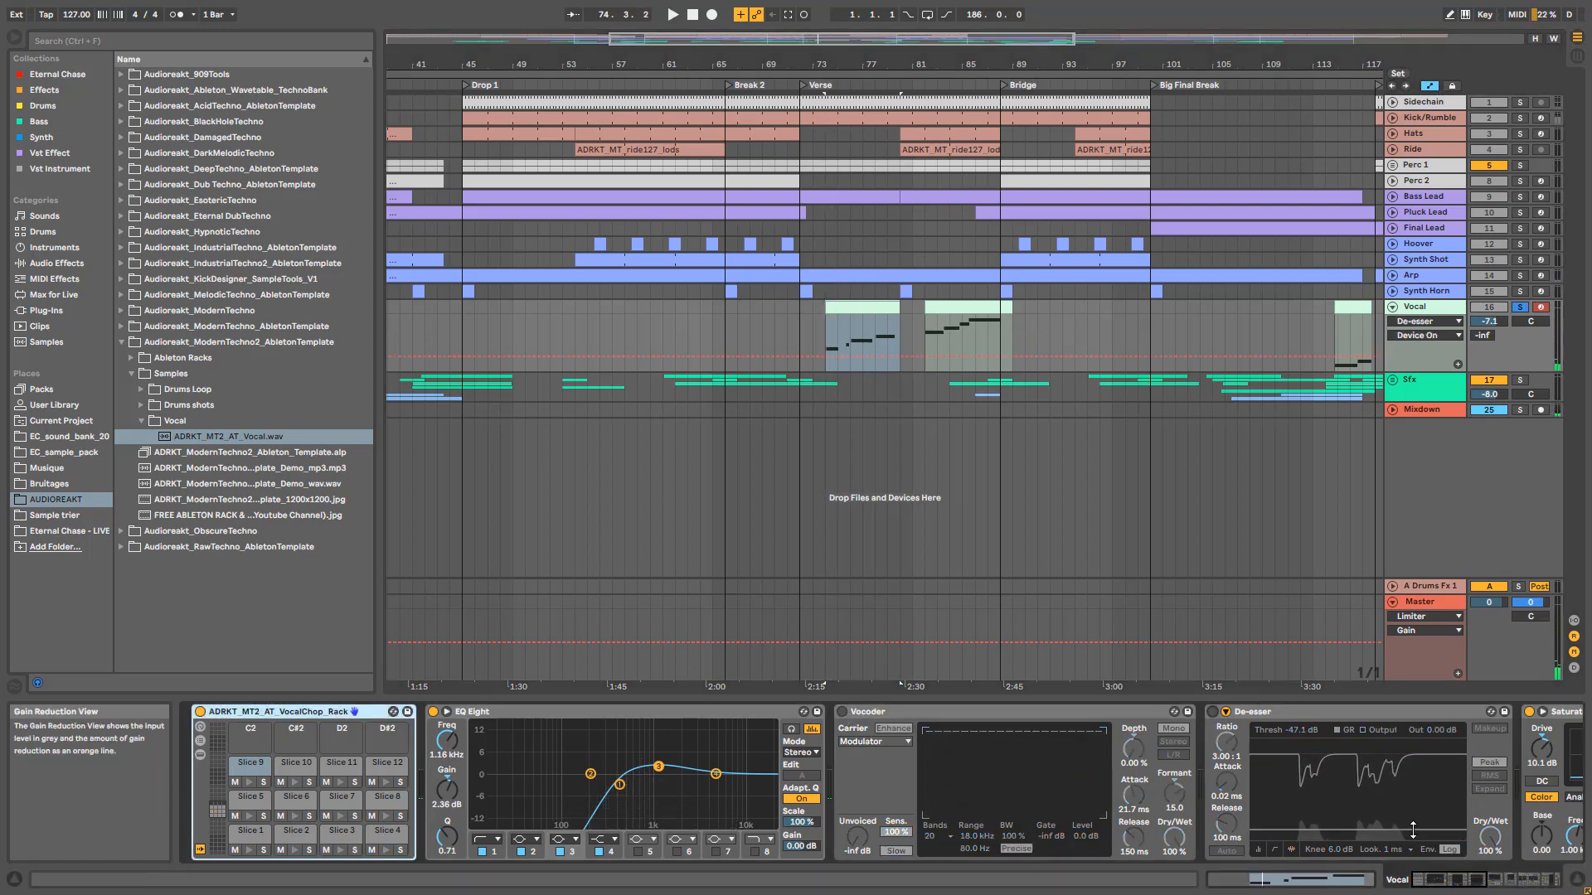
left_click(1444, 881)
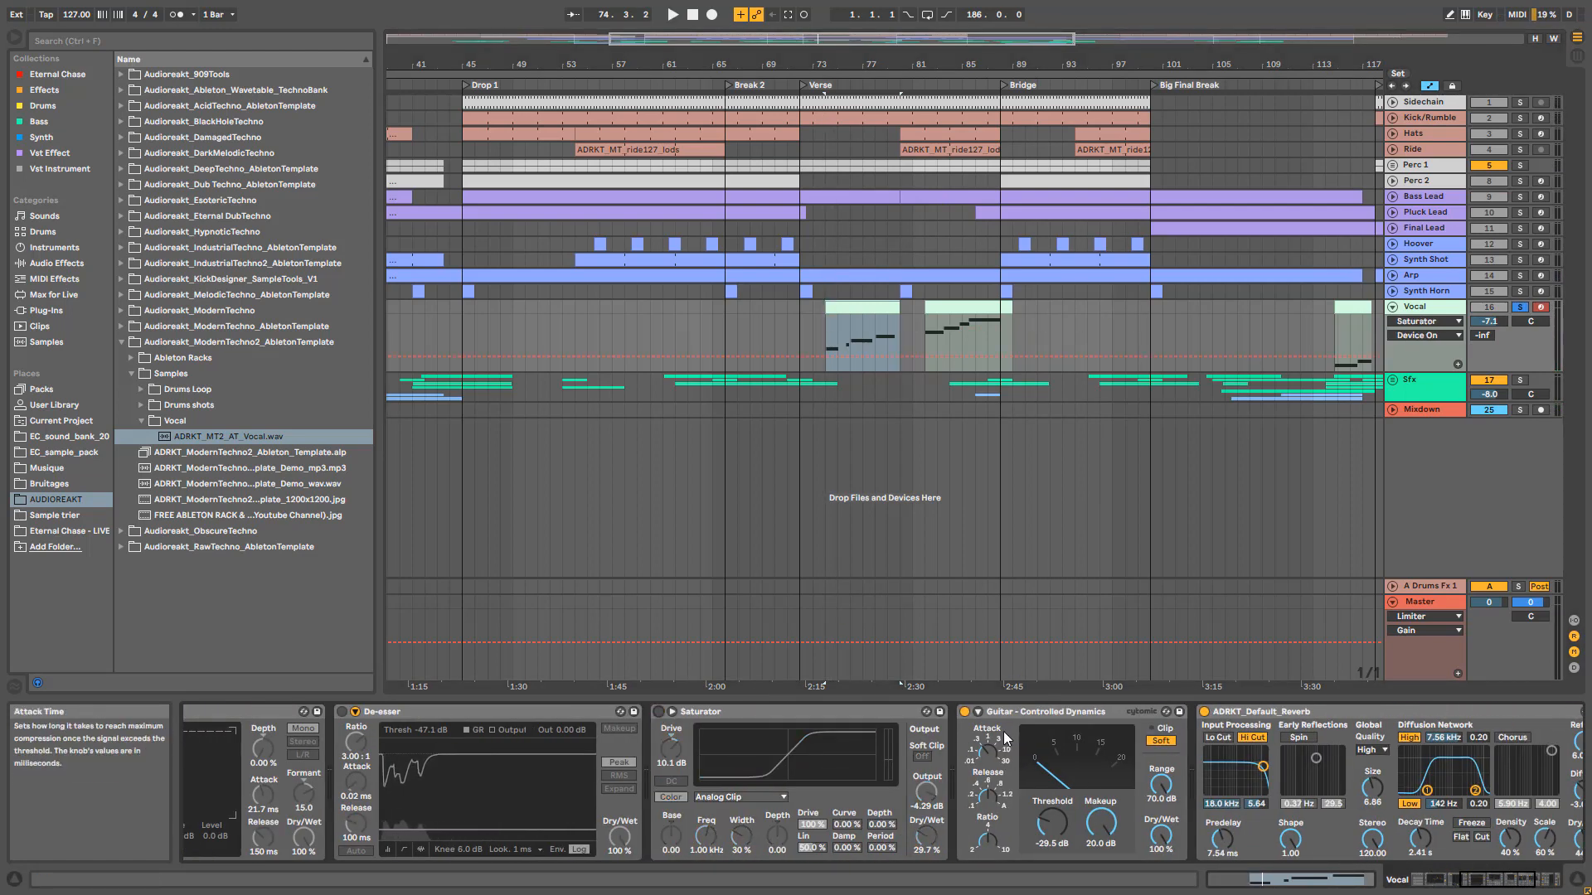
left_click(965, 712)
left_click(1204, 712)
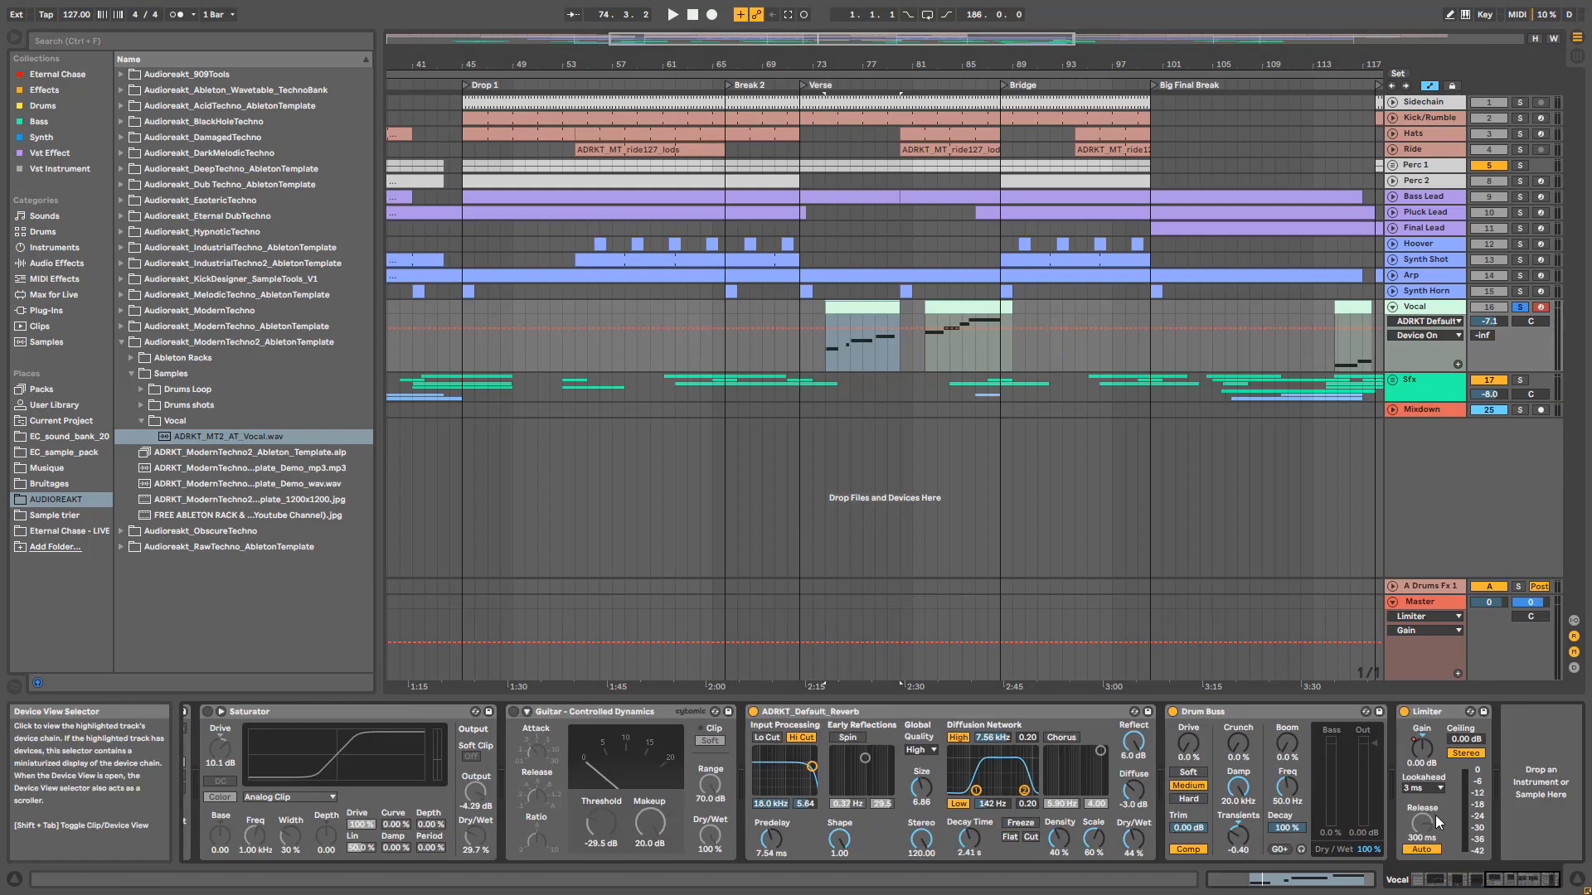
left_click(1173, 711)
left_click(753, 712)
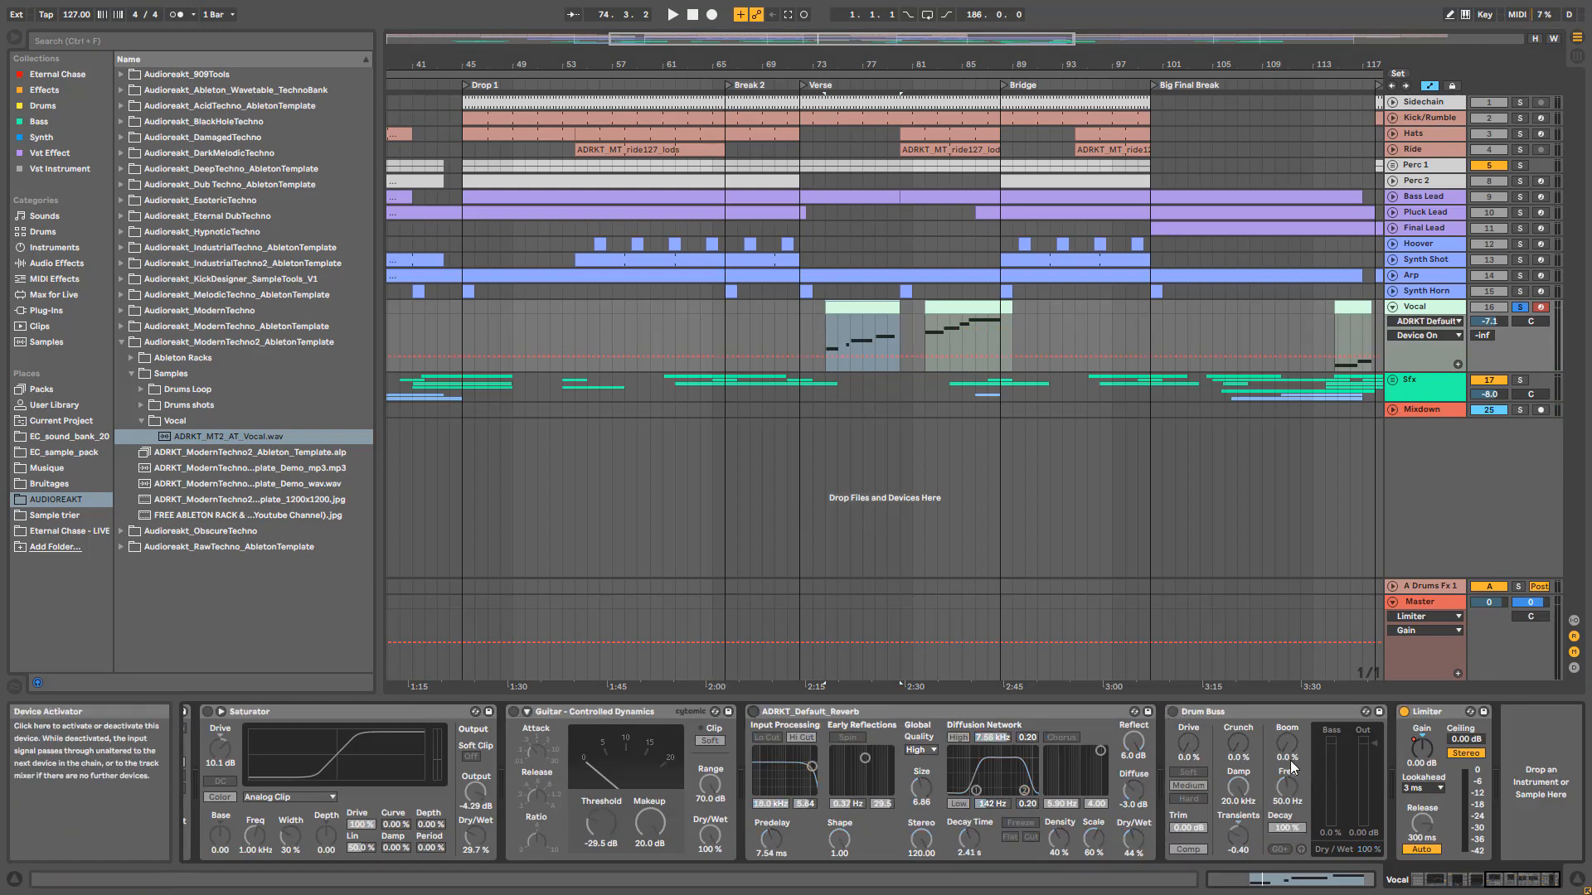
Step: Play the Vocal from bar 74 and switch the Vocoder and Saturator back on, bypassing the Vocoder briefly to compare
left_click(1452, 873)
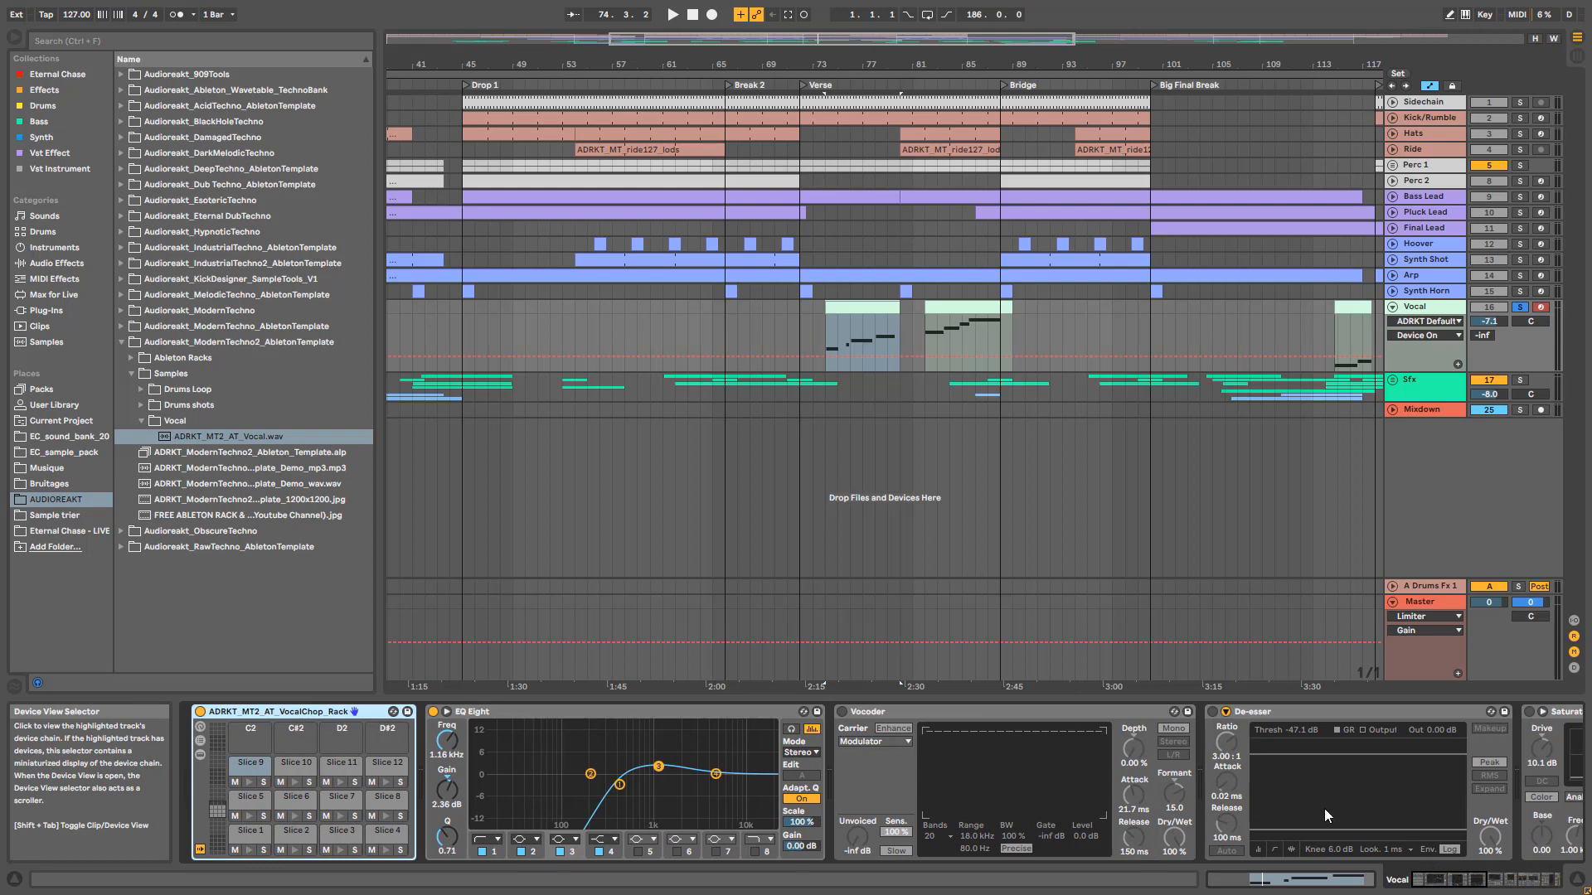
key("space")
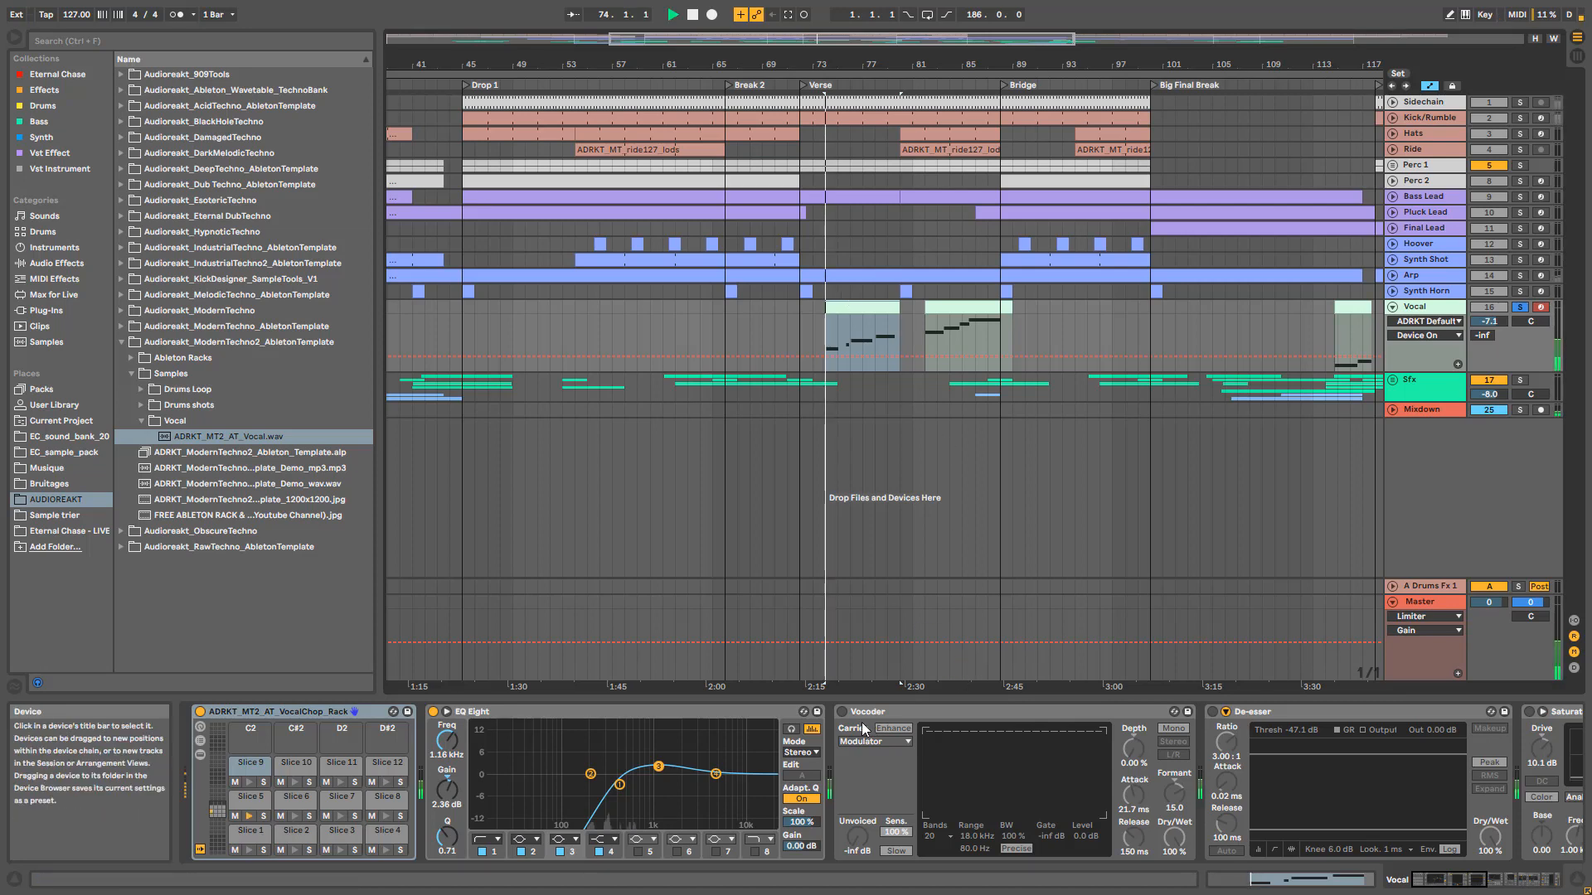
left_click(841, 712)
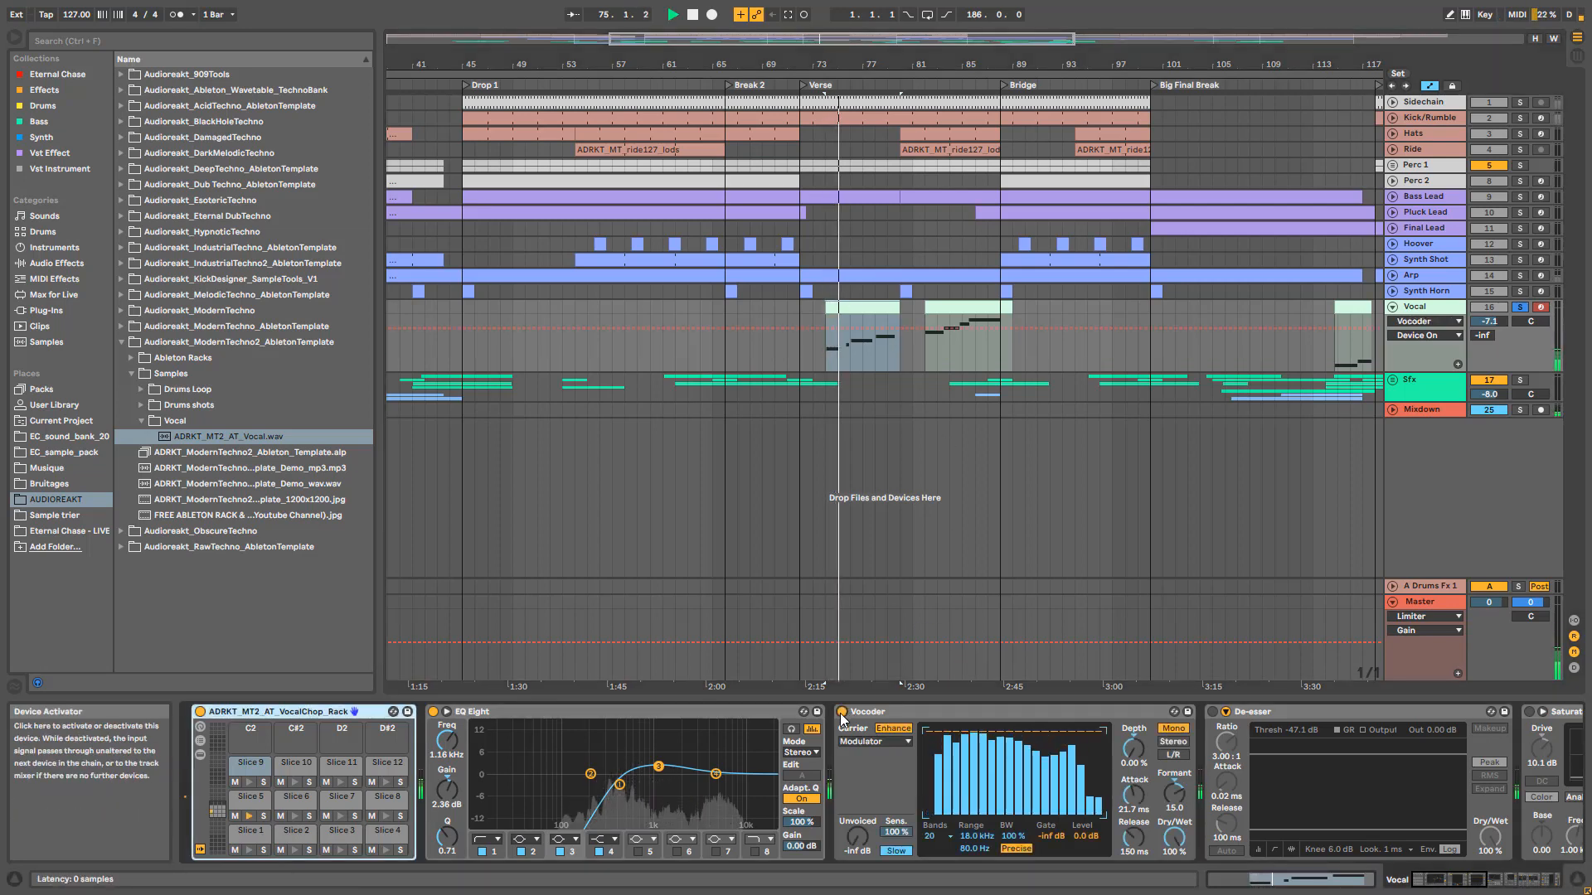
left_click(1530, 712)
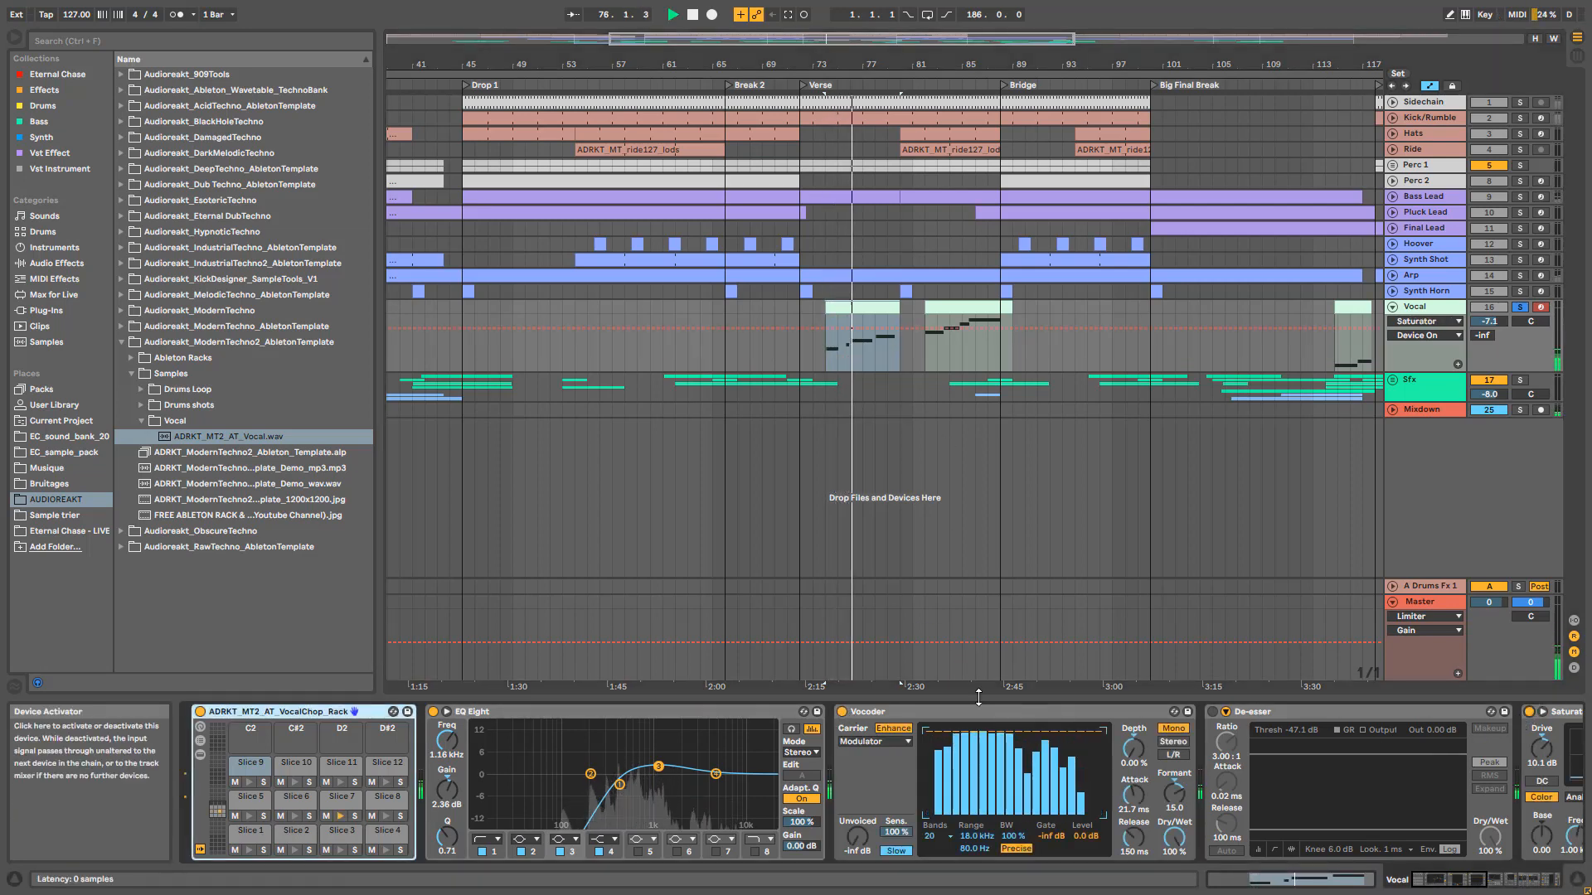
left_click(842, 712)
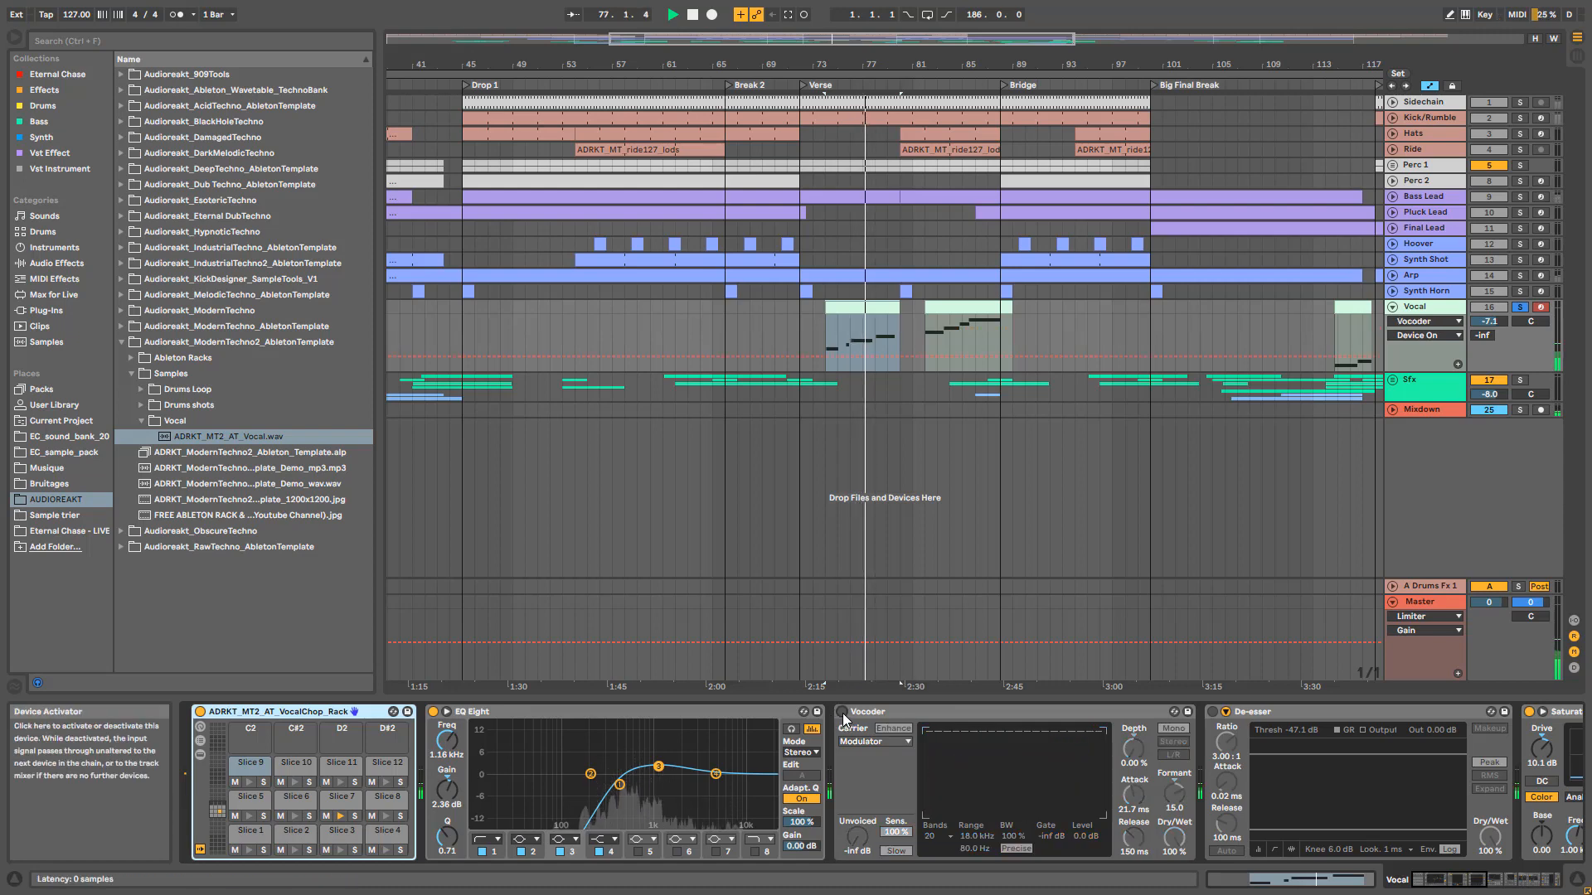
left_click(842, 713)
Step: Switch on the De-esser and the Guitar - Controlled Dynamics compressor while auditioning the Vocal from bar 74
left_click(1440, 868)
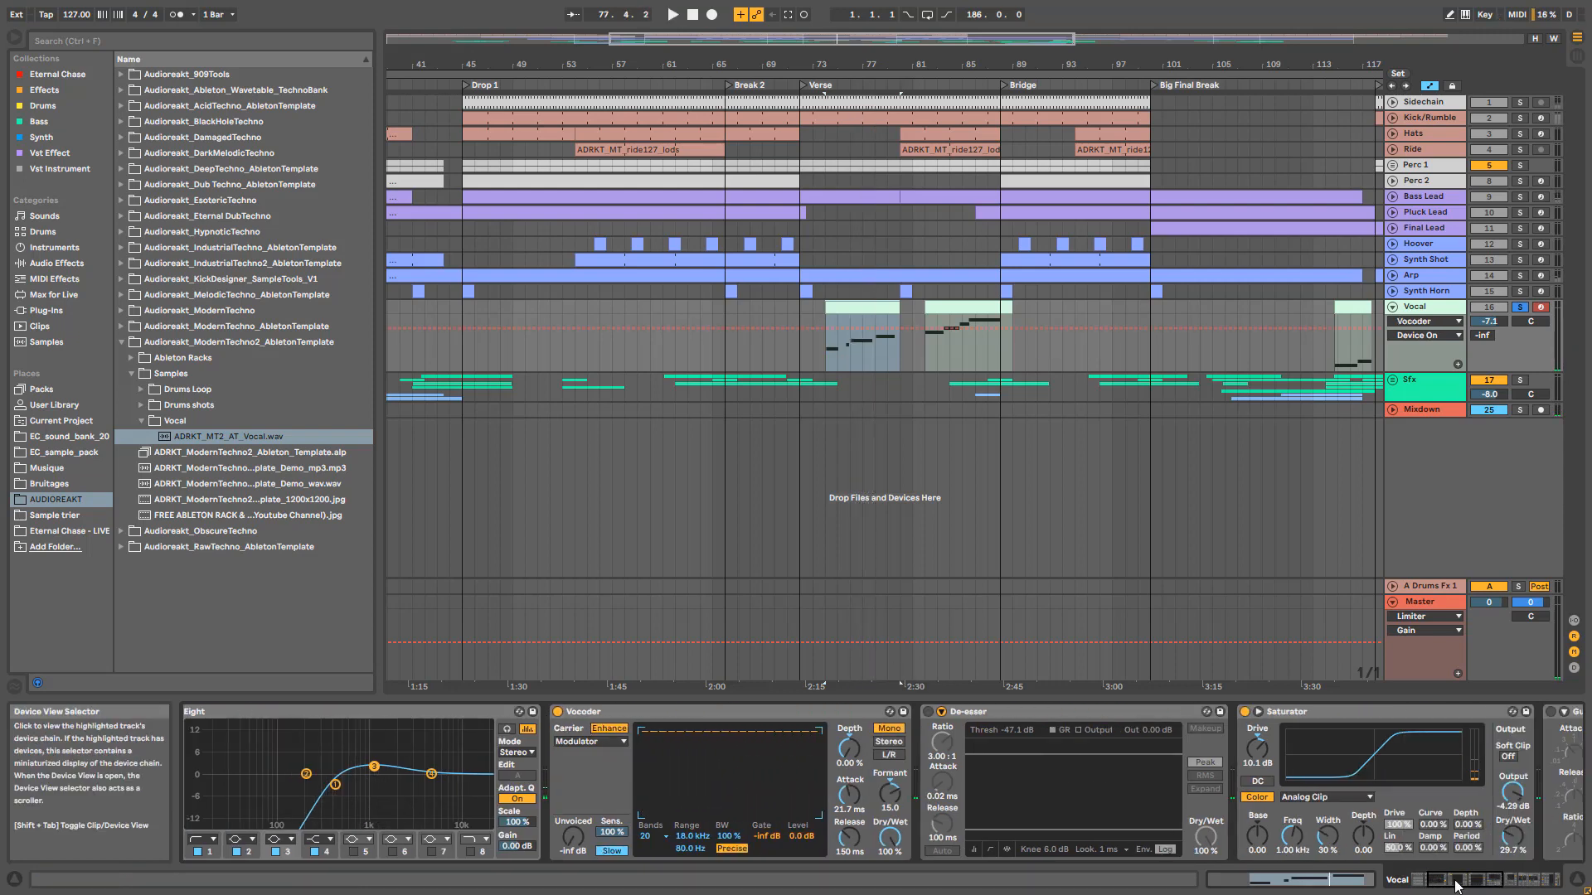
left_click(693, 713)
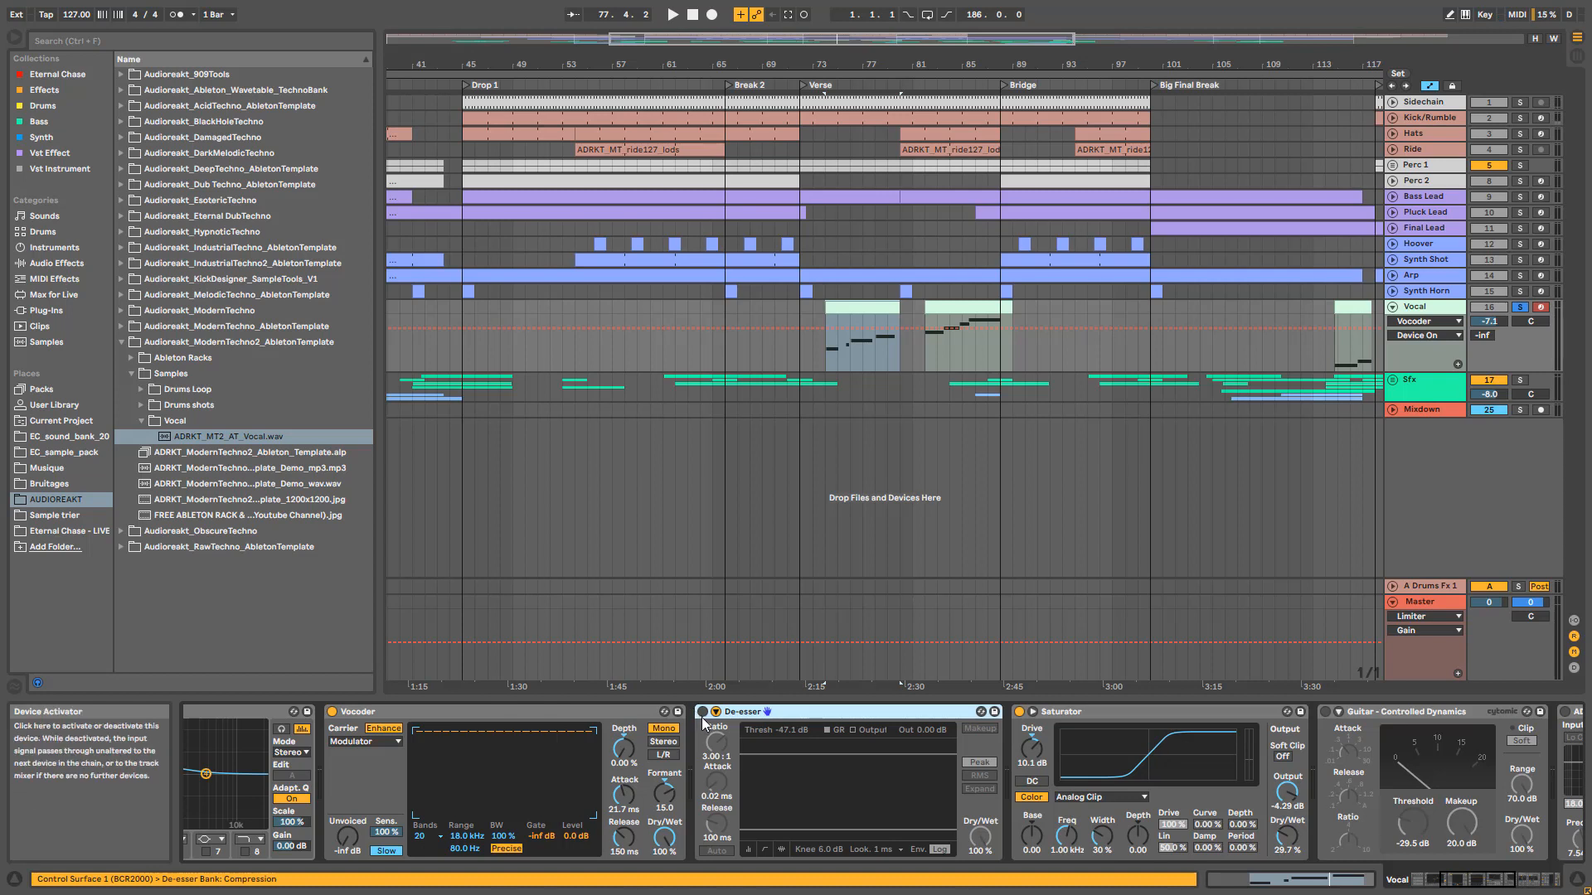
left_click(706, 716)
key("space")
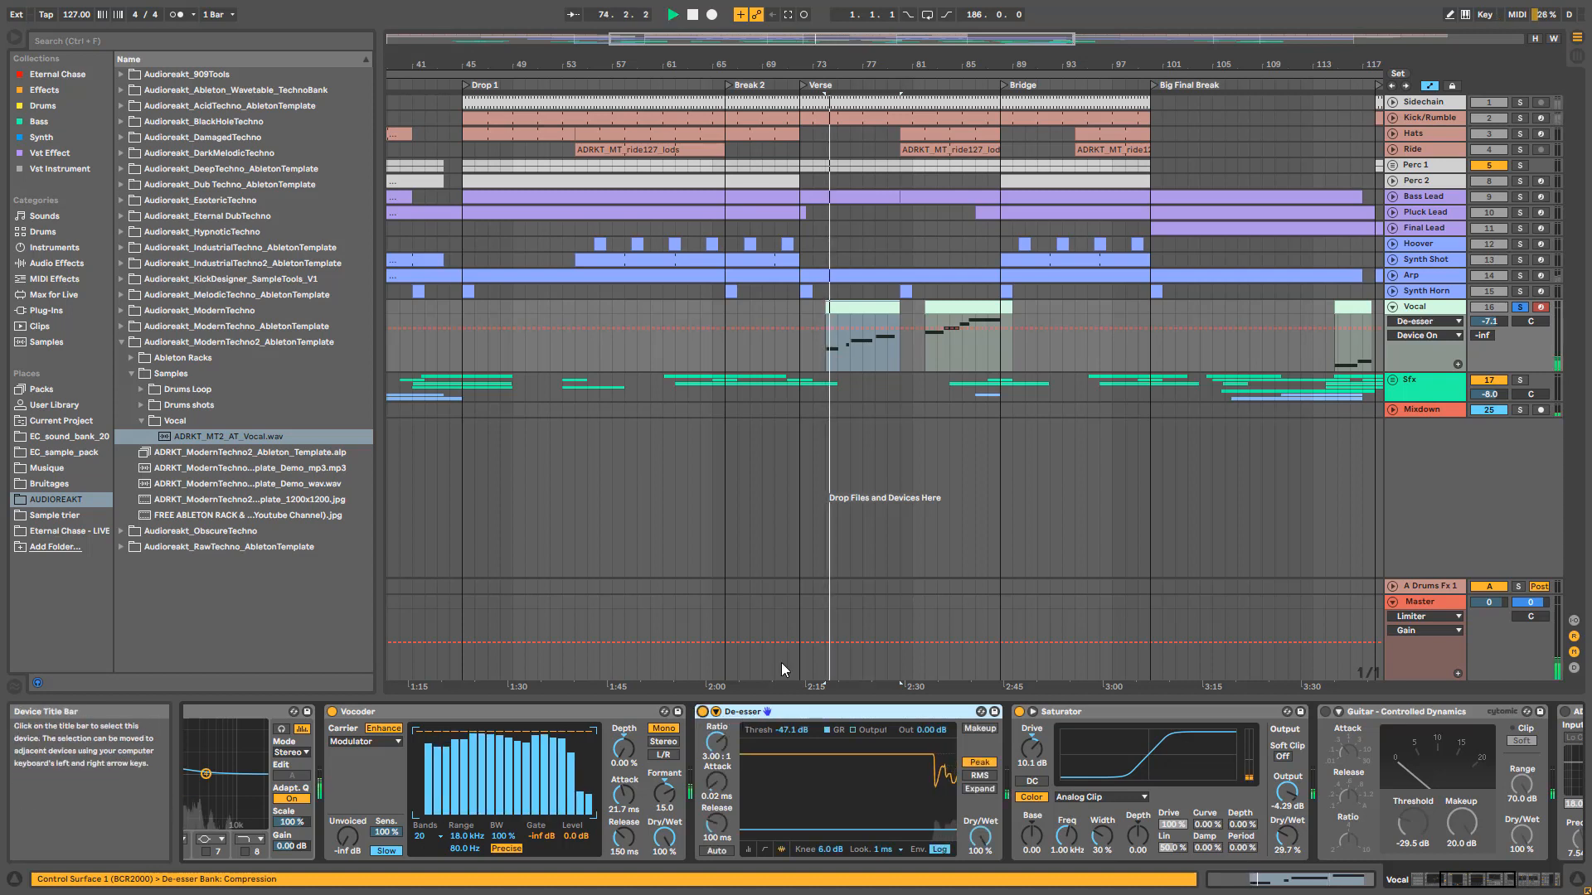
key("space")
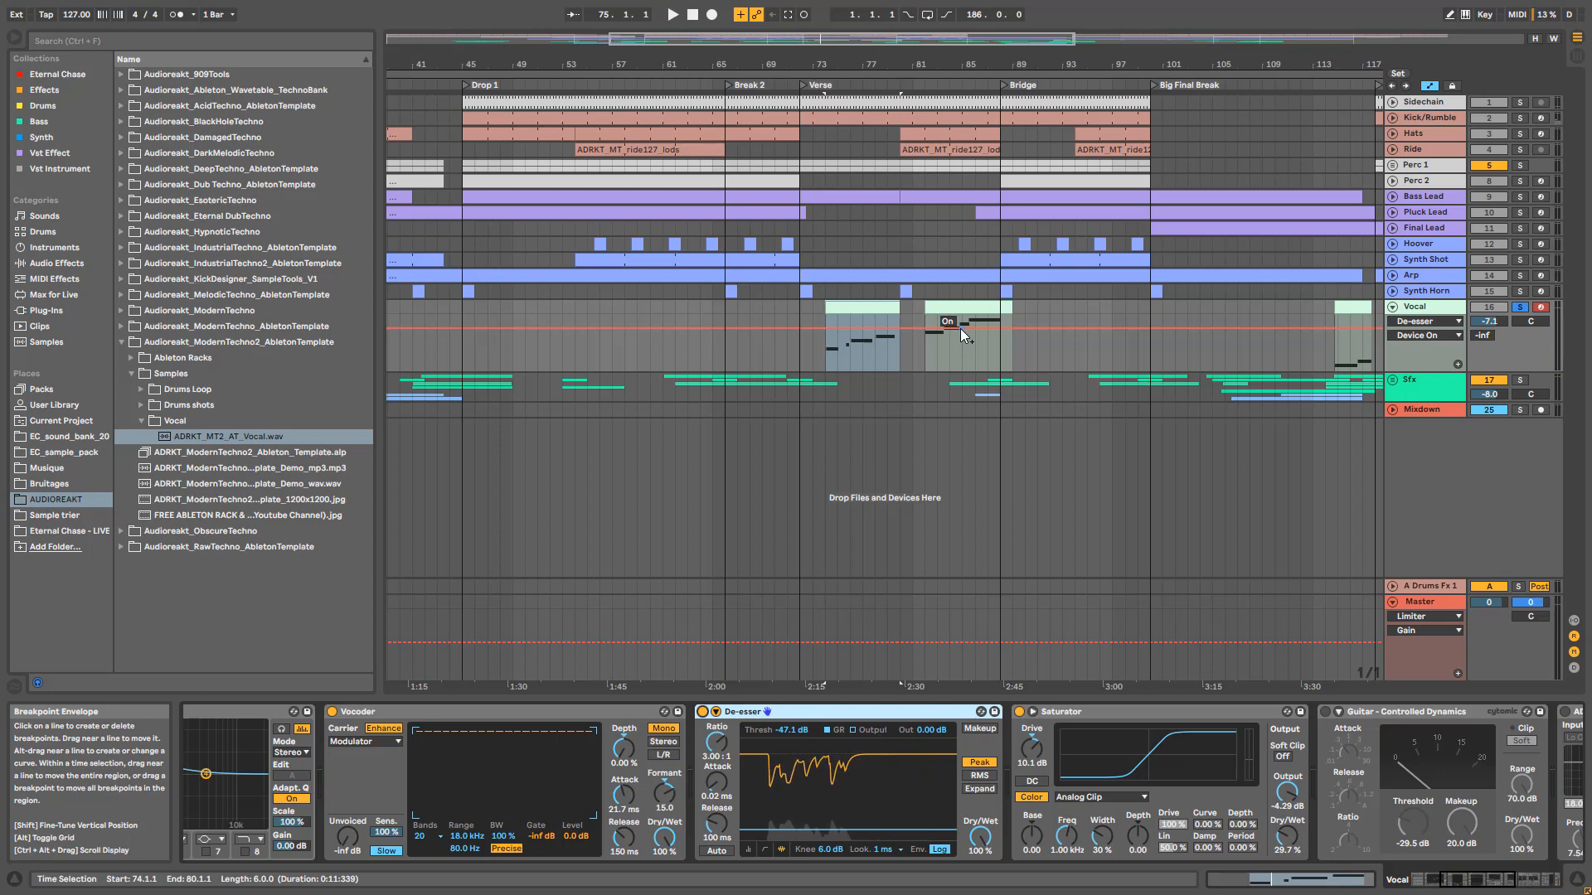
key("space")
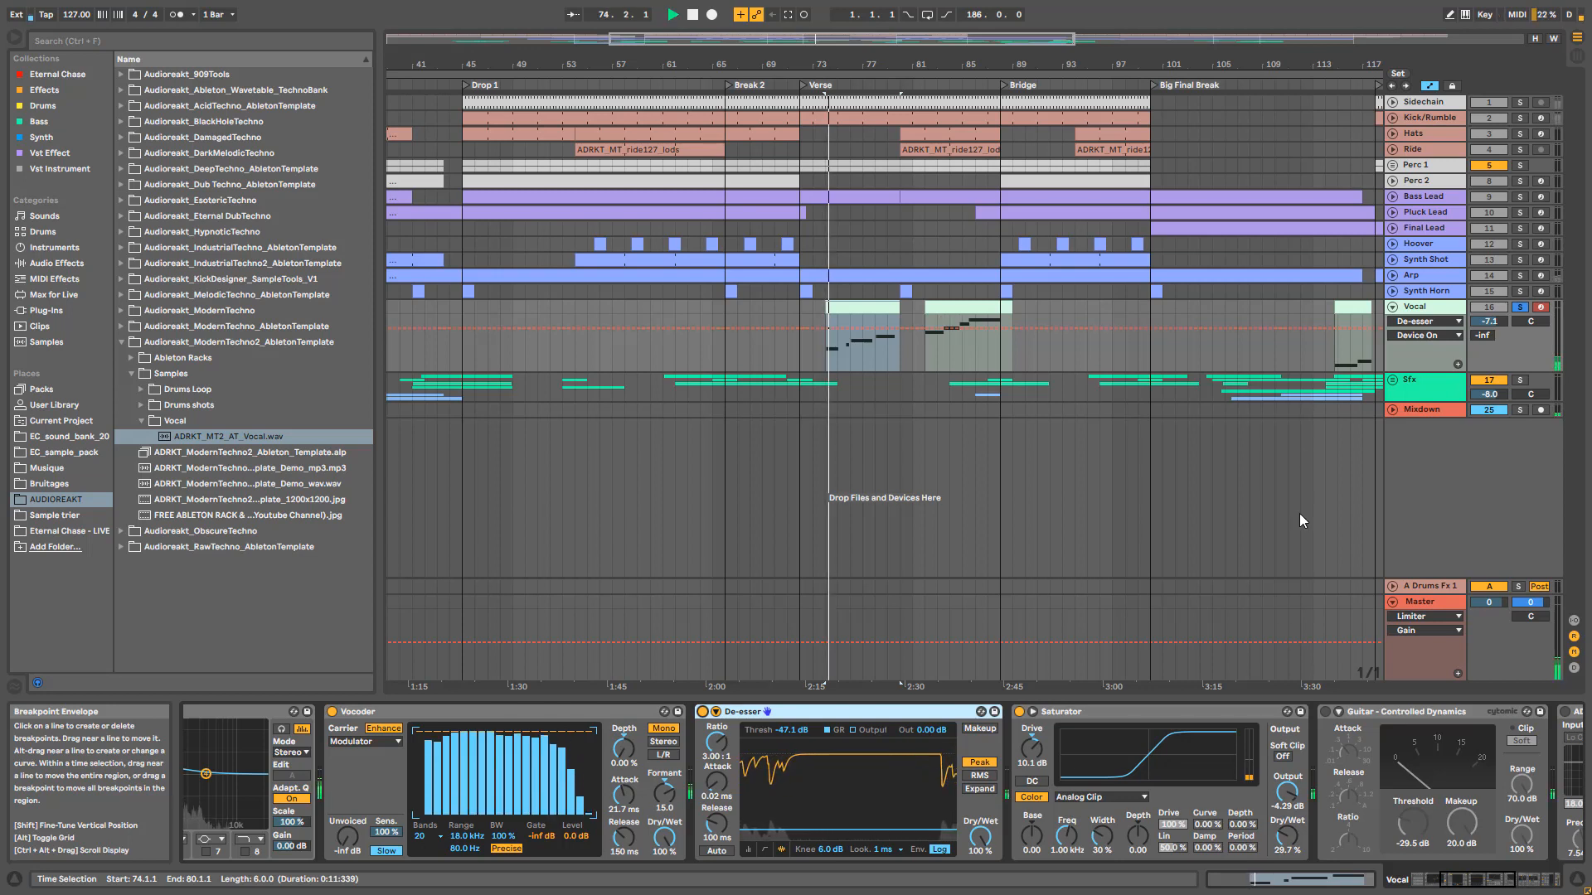
left_click(1325, 713)
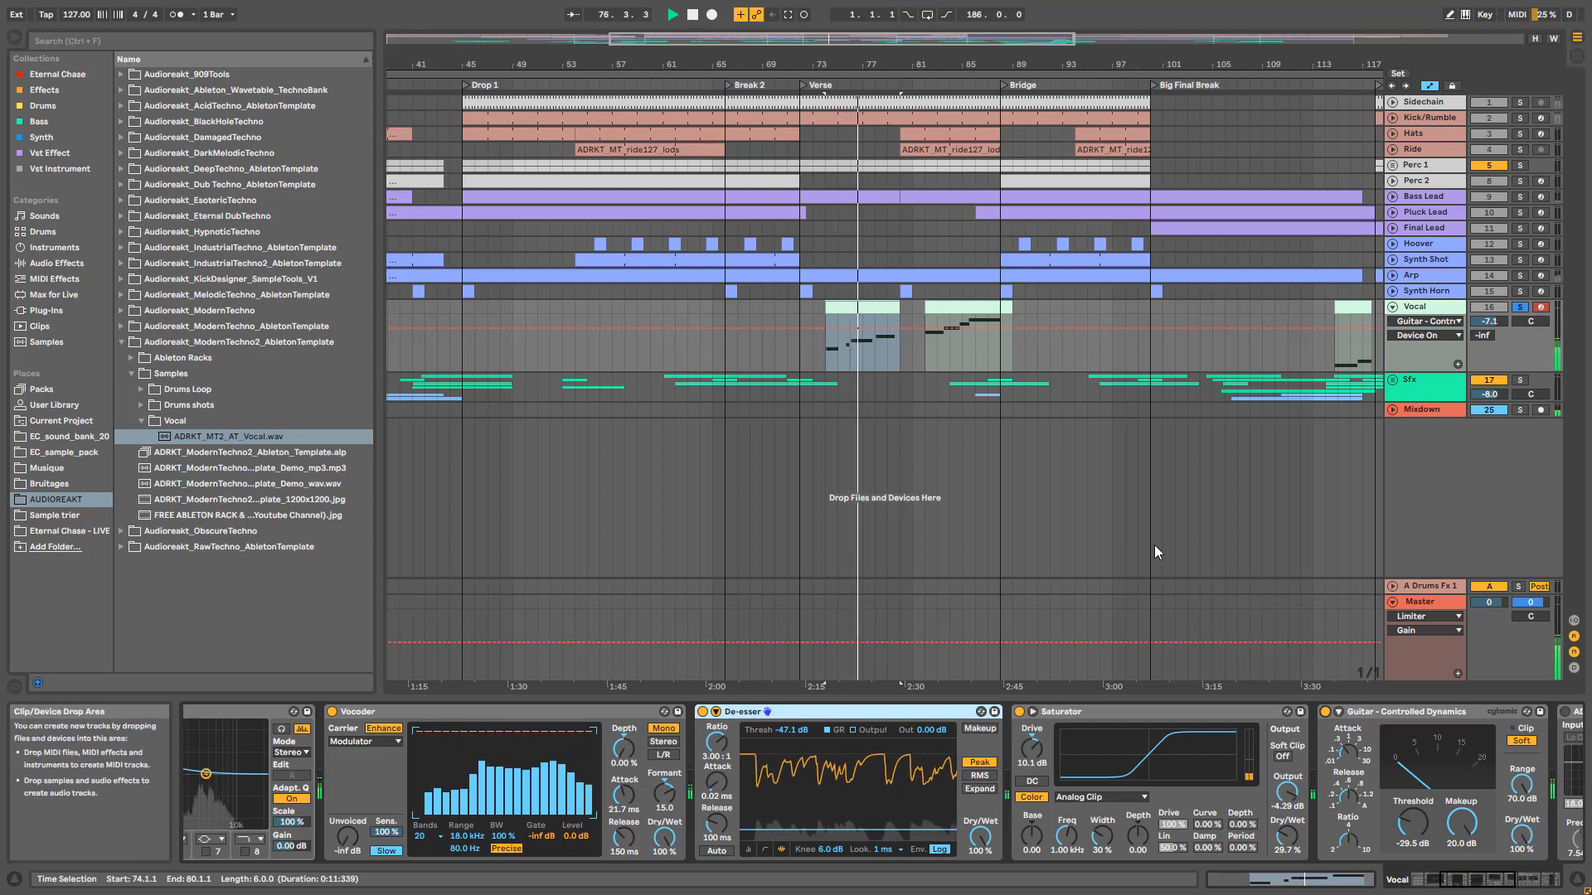
Step: Compare the soloed Vocal with the De-esser bypassed and active, leaving the De-esser on
left_click(702, 712)
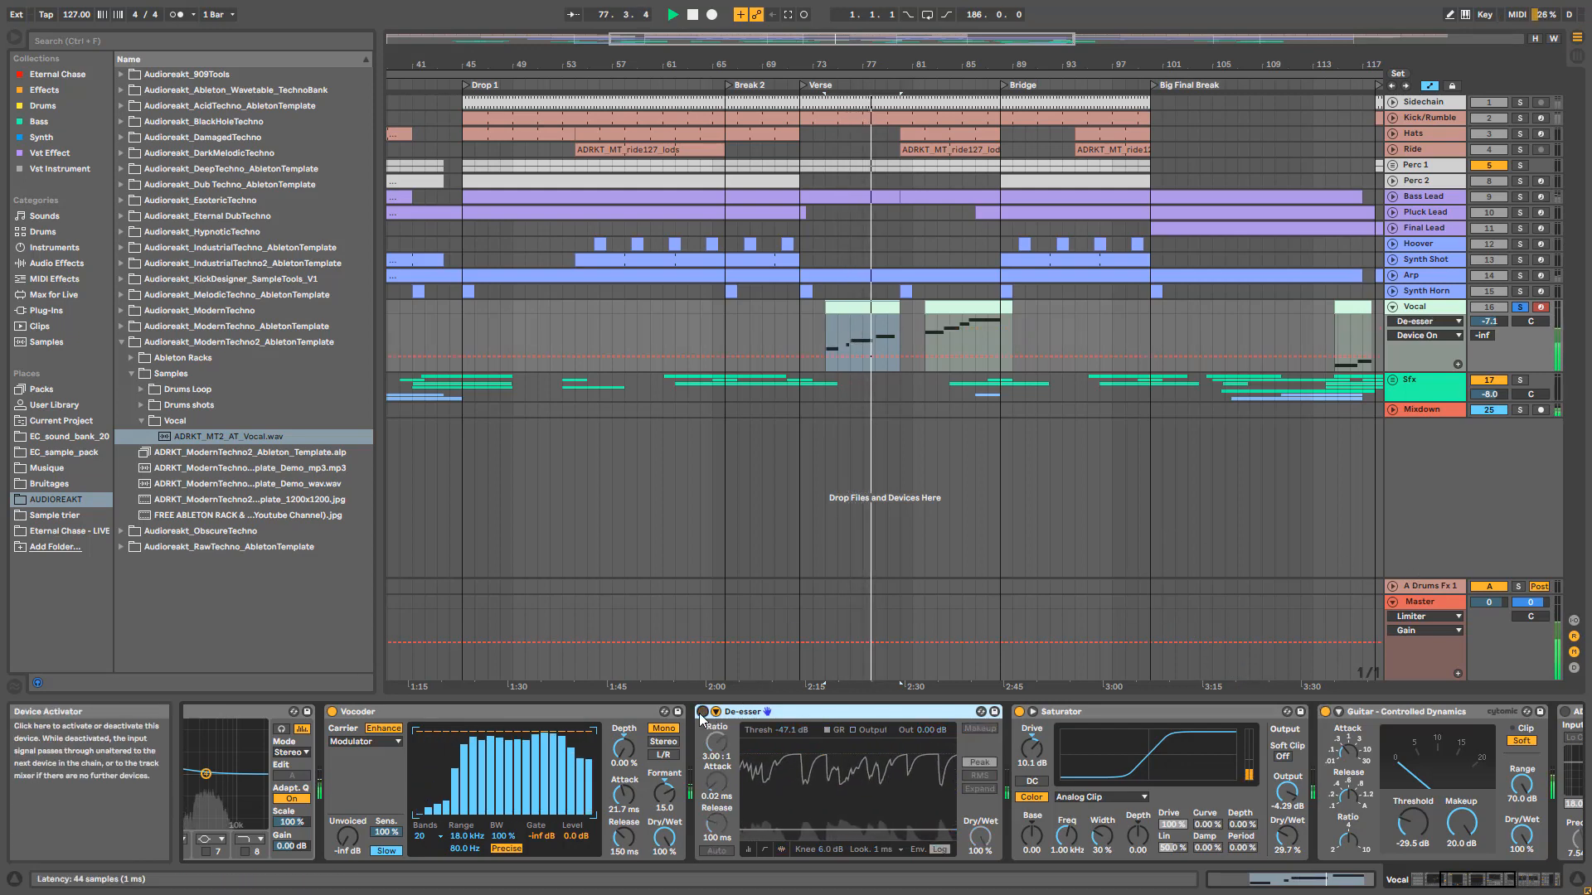
left_click(702, 712)
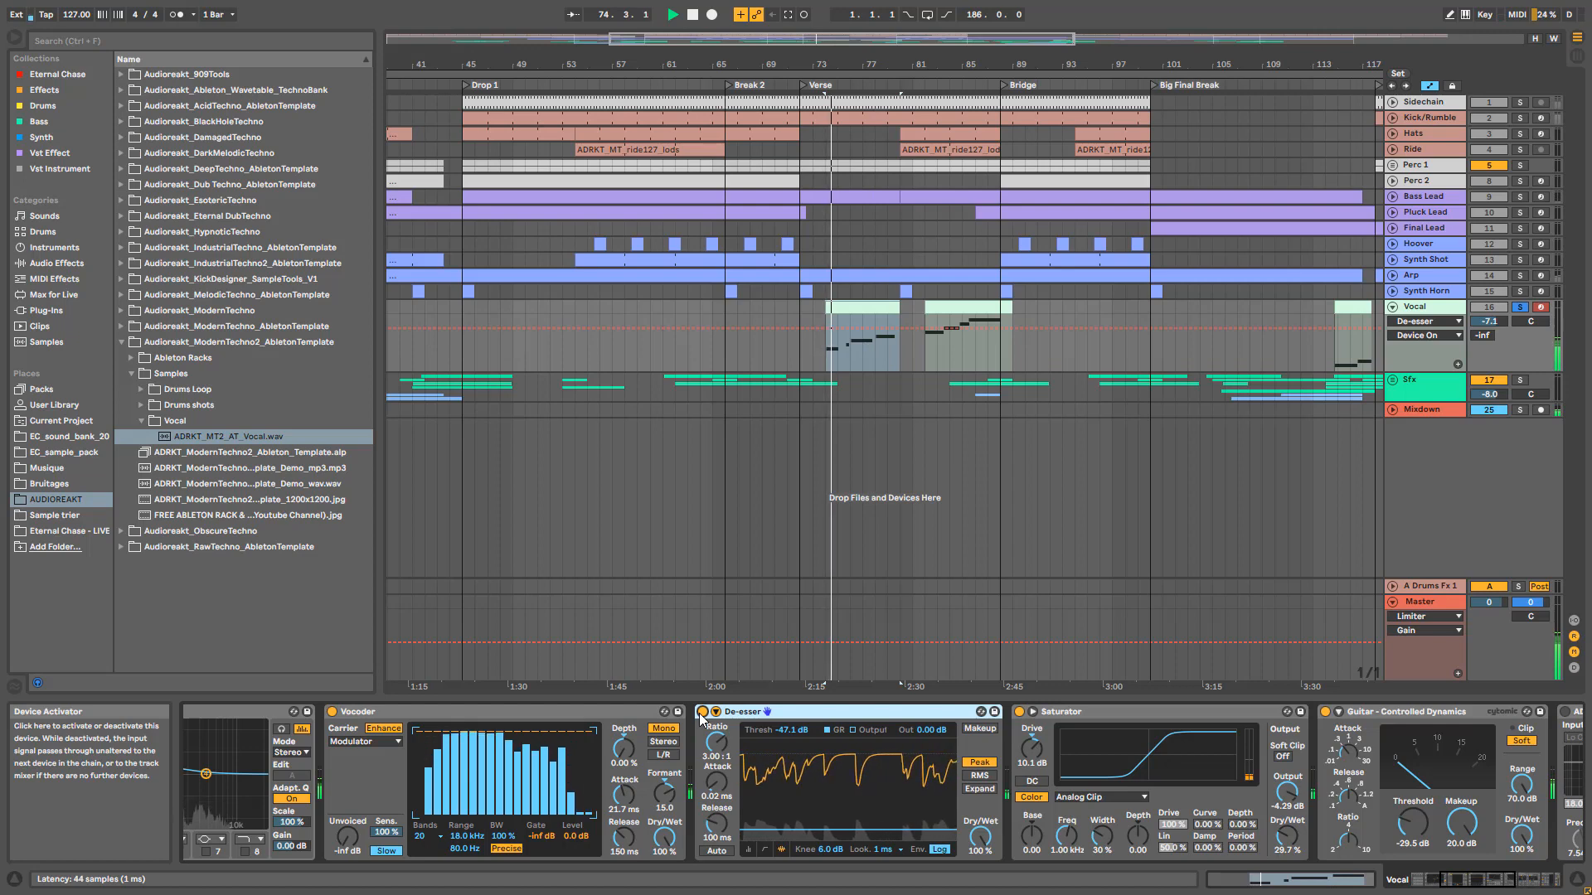
left_click(702, 712)
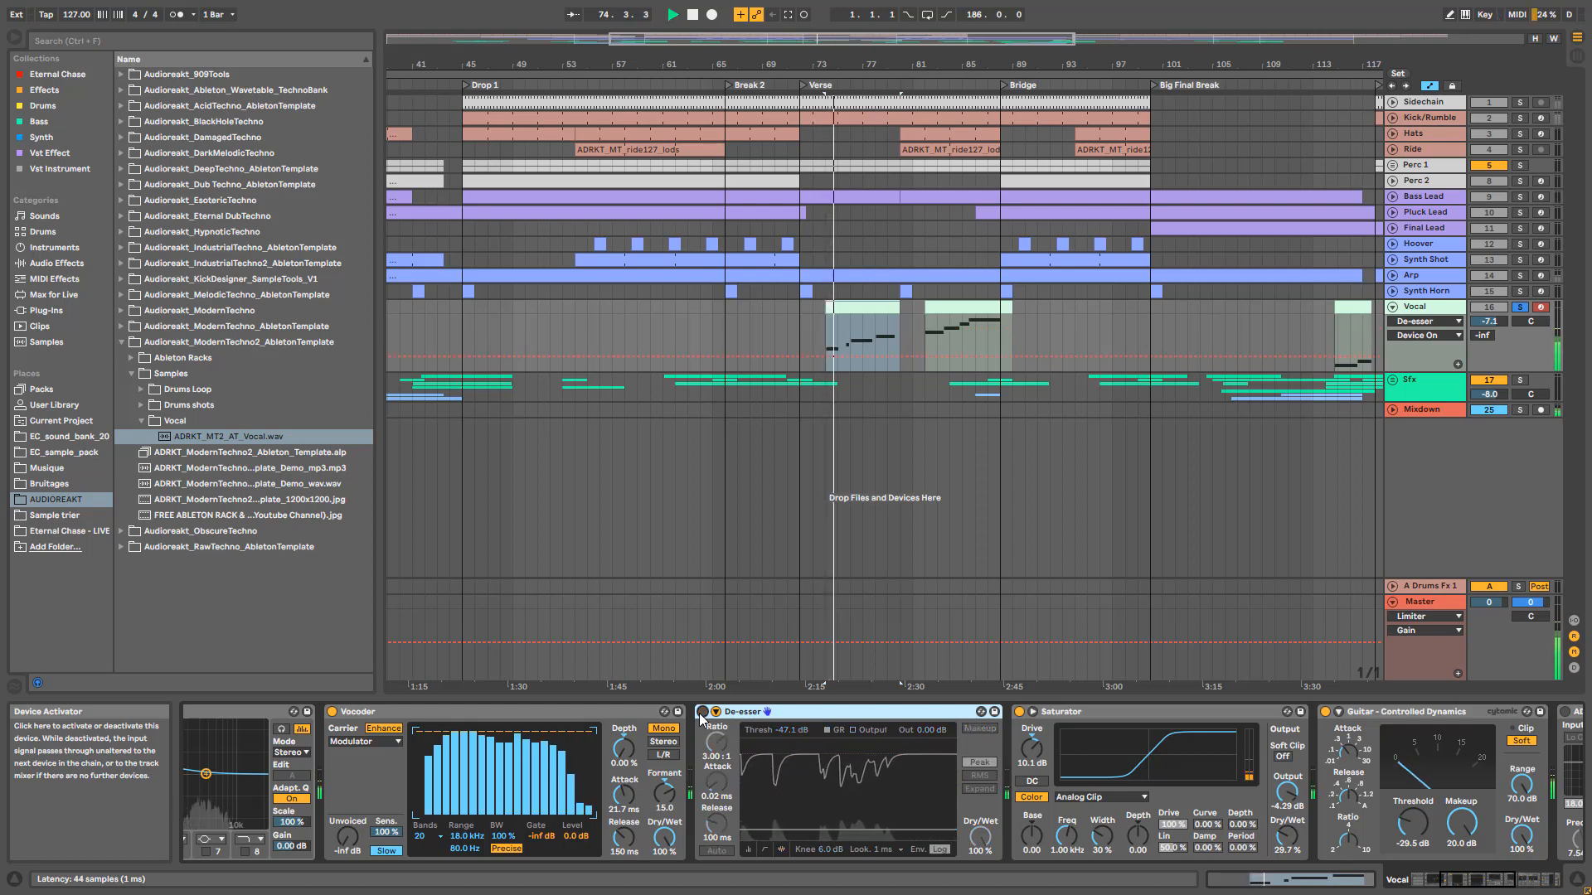
left_click(702, 712)
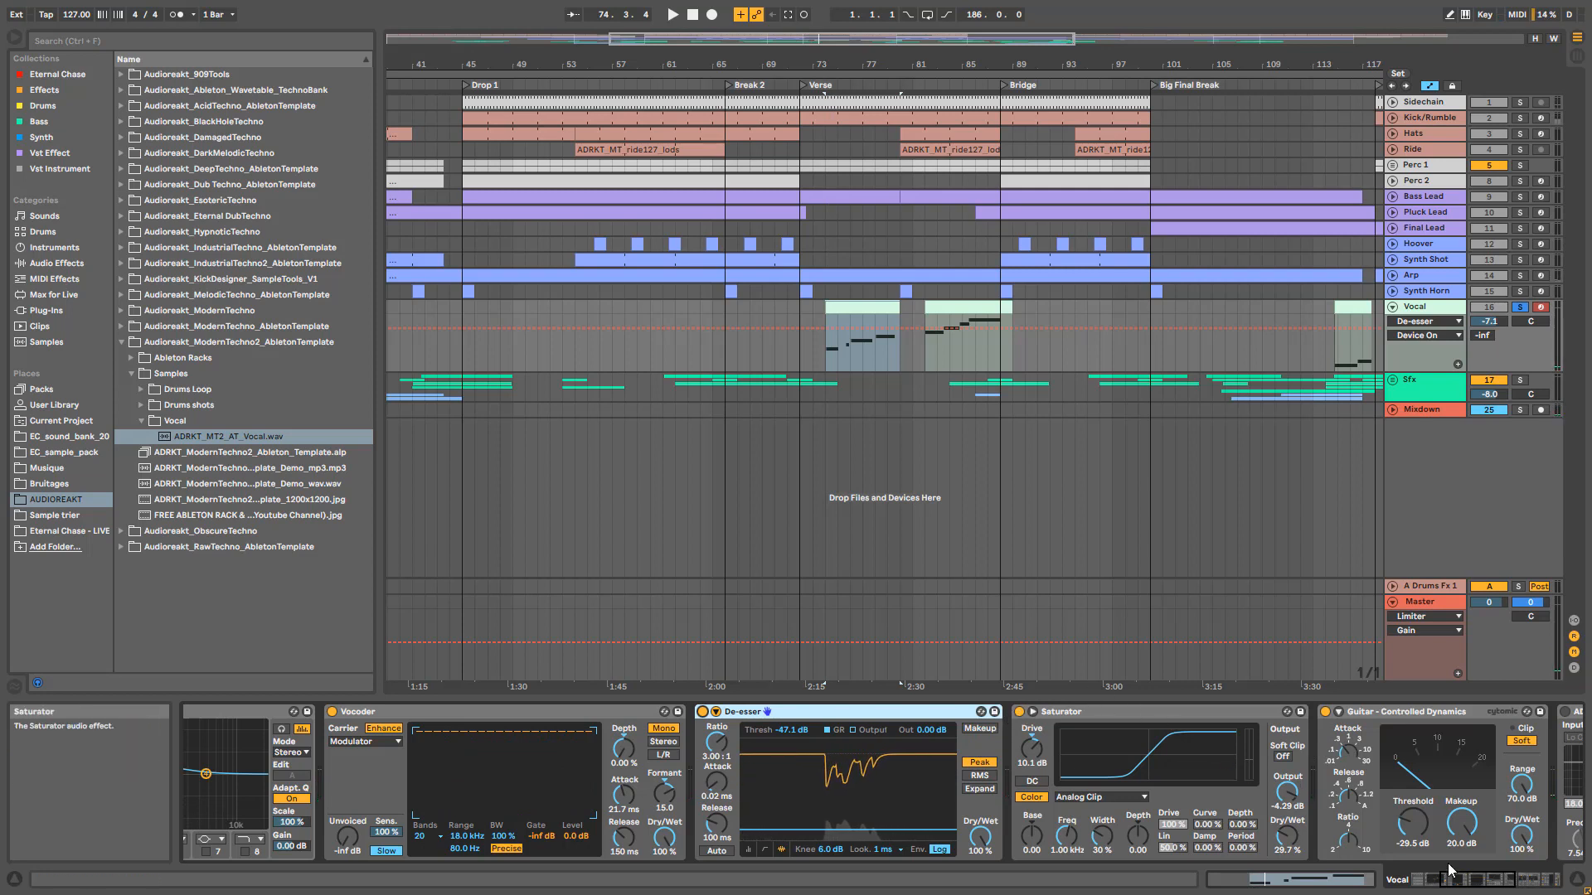
Step: Switch the Vocal track's ADRKT_Default_Reverb and Drum Buss back on while replaying the clip from bar 74
left_click(1479, 887)
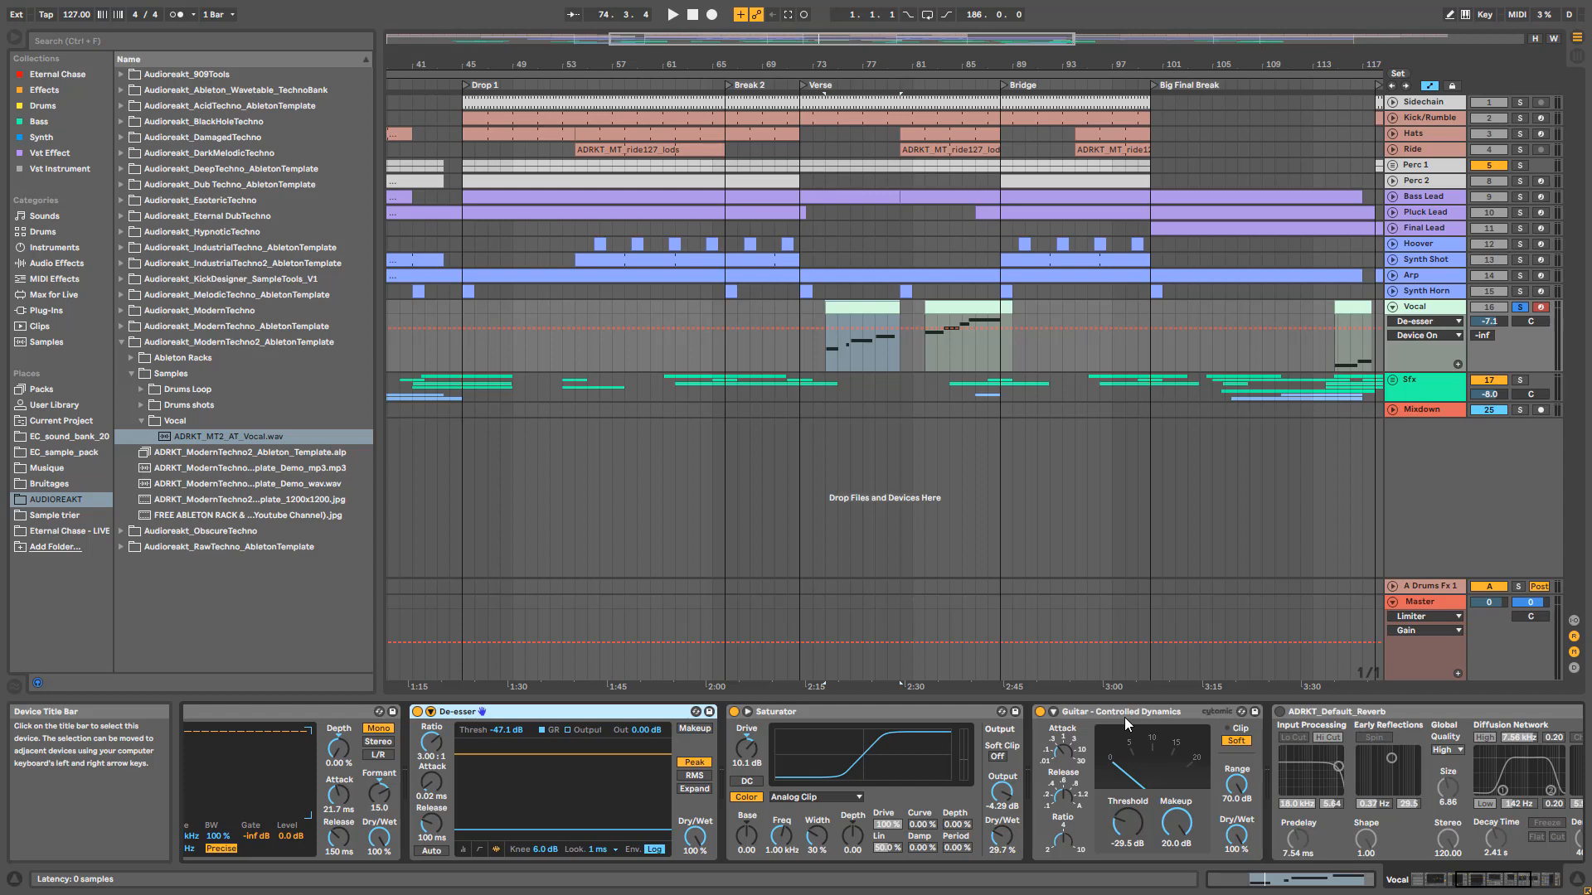
scroll(829, 713, "right", 5)
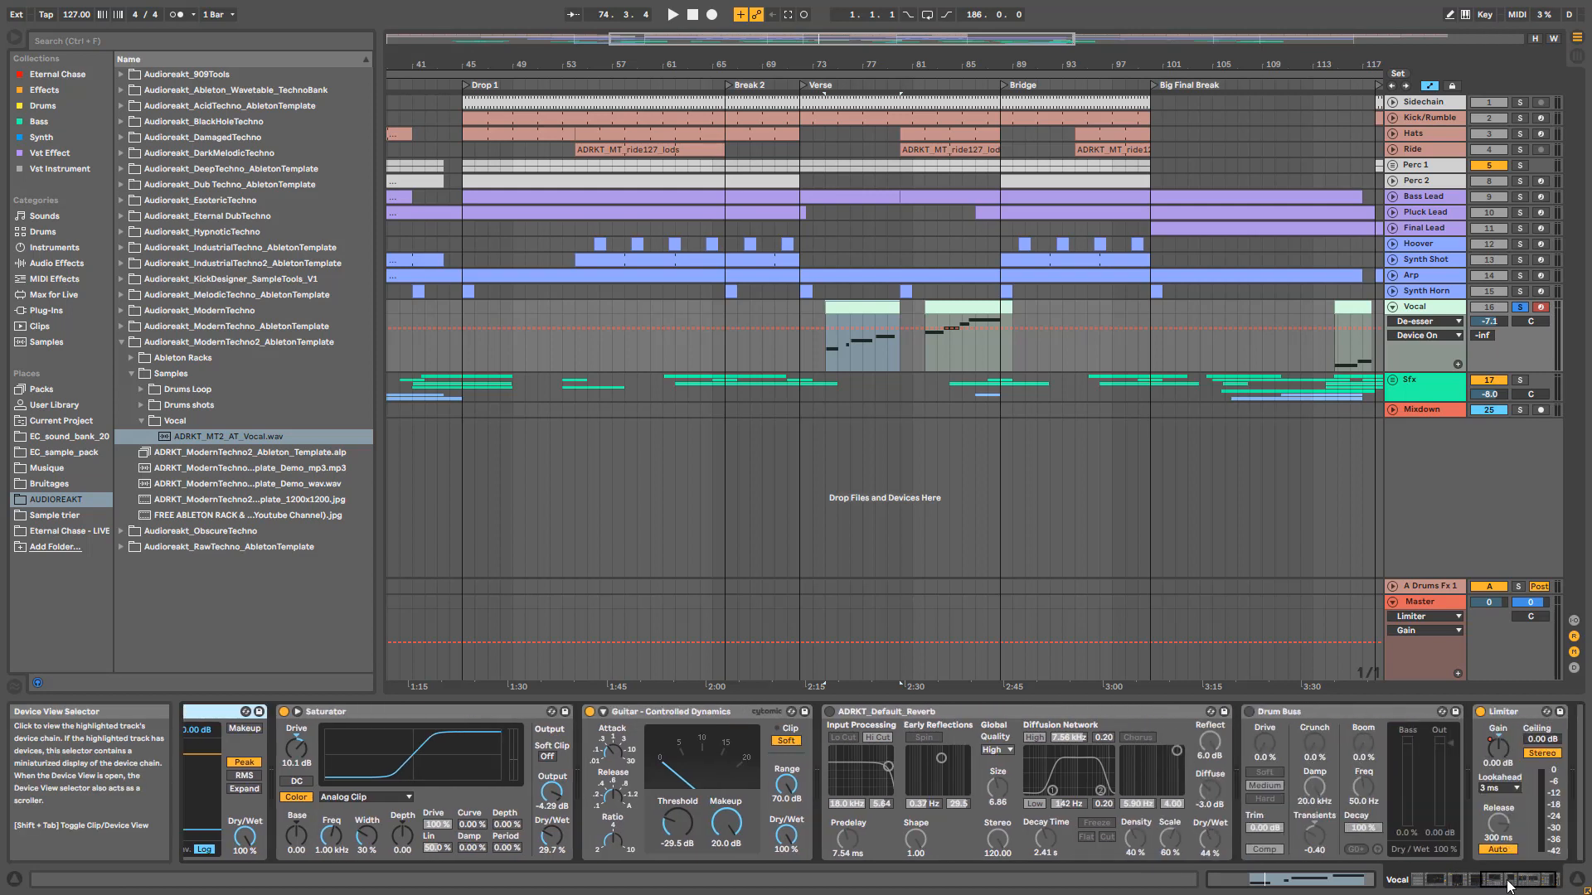
left_click(829, 712)
key("space")
key("space")
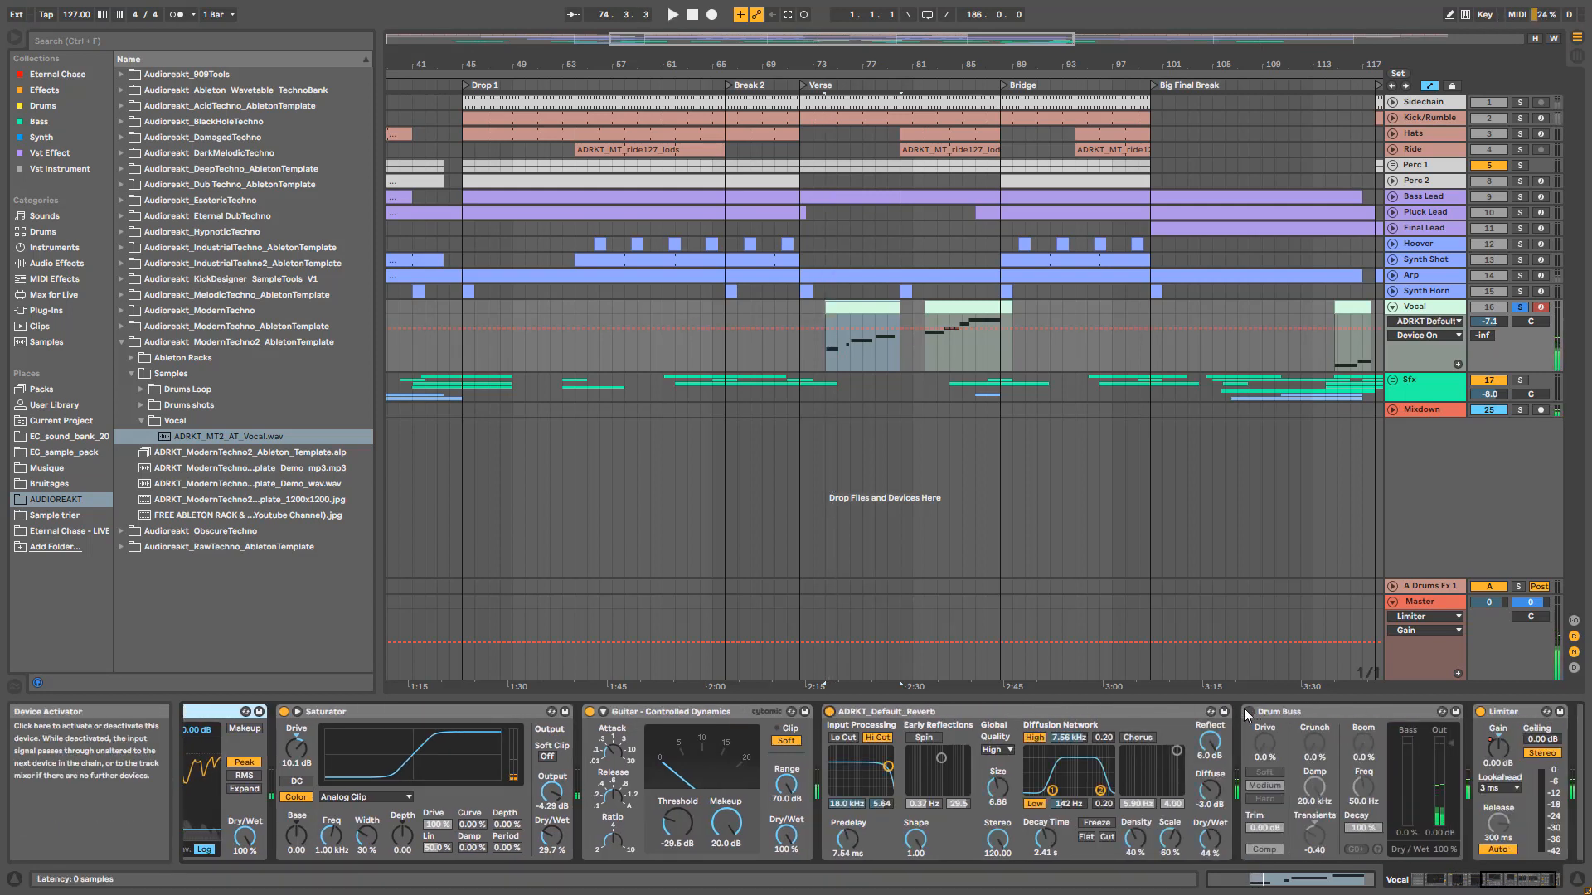
key("space")
left_click(1248, 712)
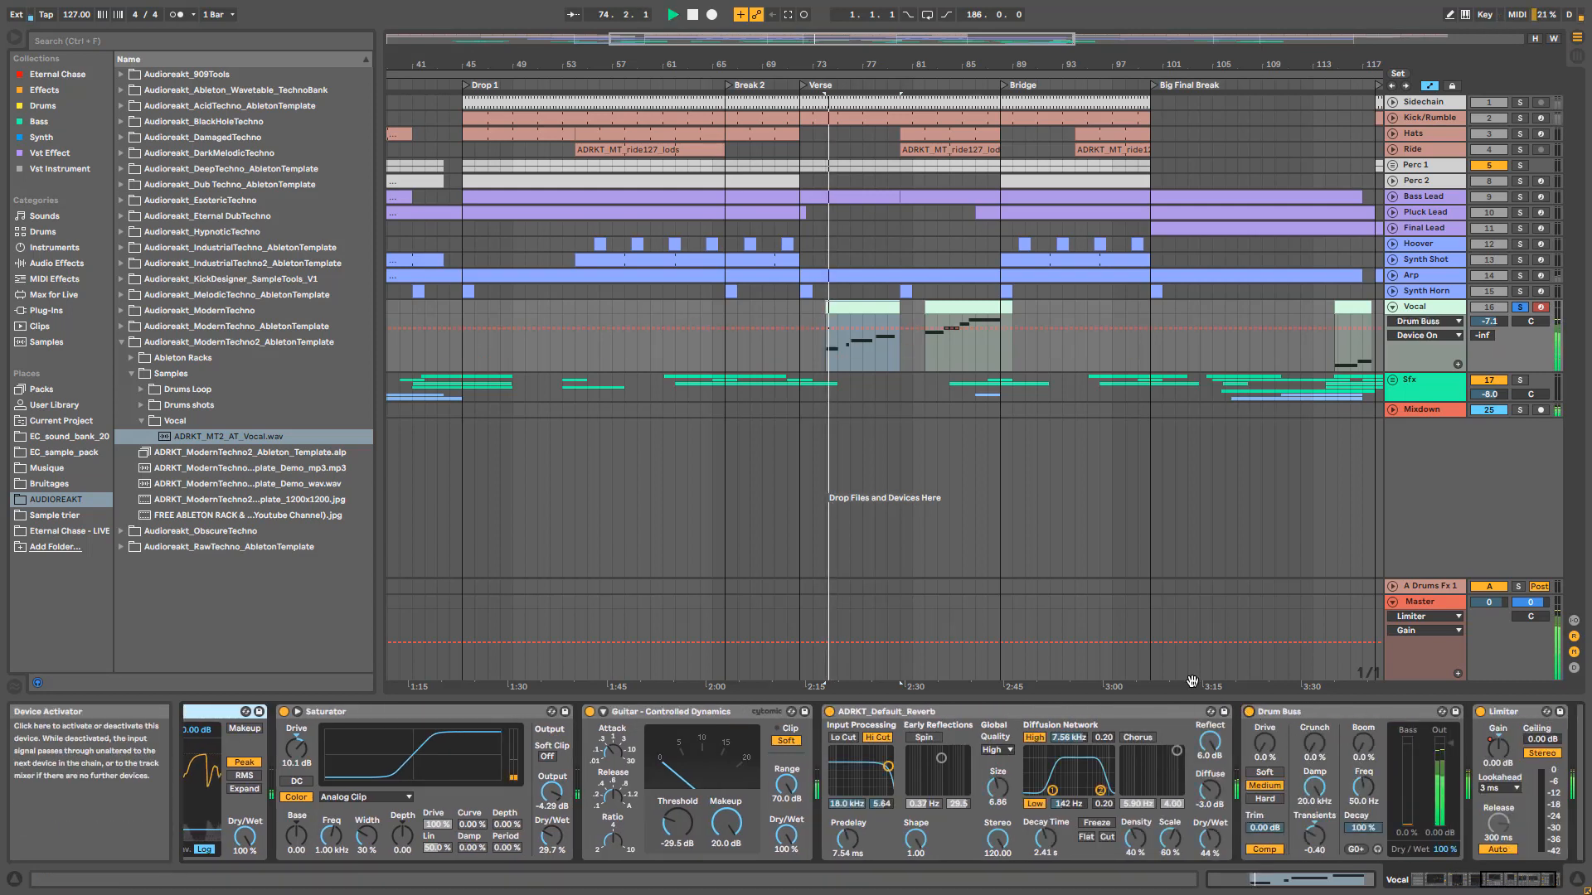
Step: Select the Drum Buss Transients control and audition the soloed Vocal through its complete effect chain
left_click(1526, 888)
key("space")
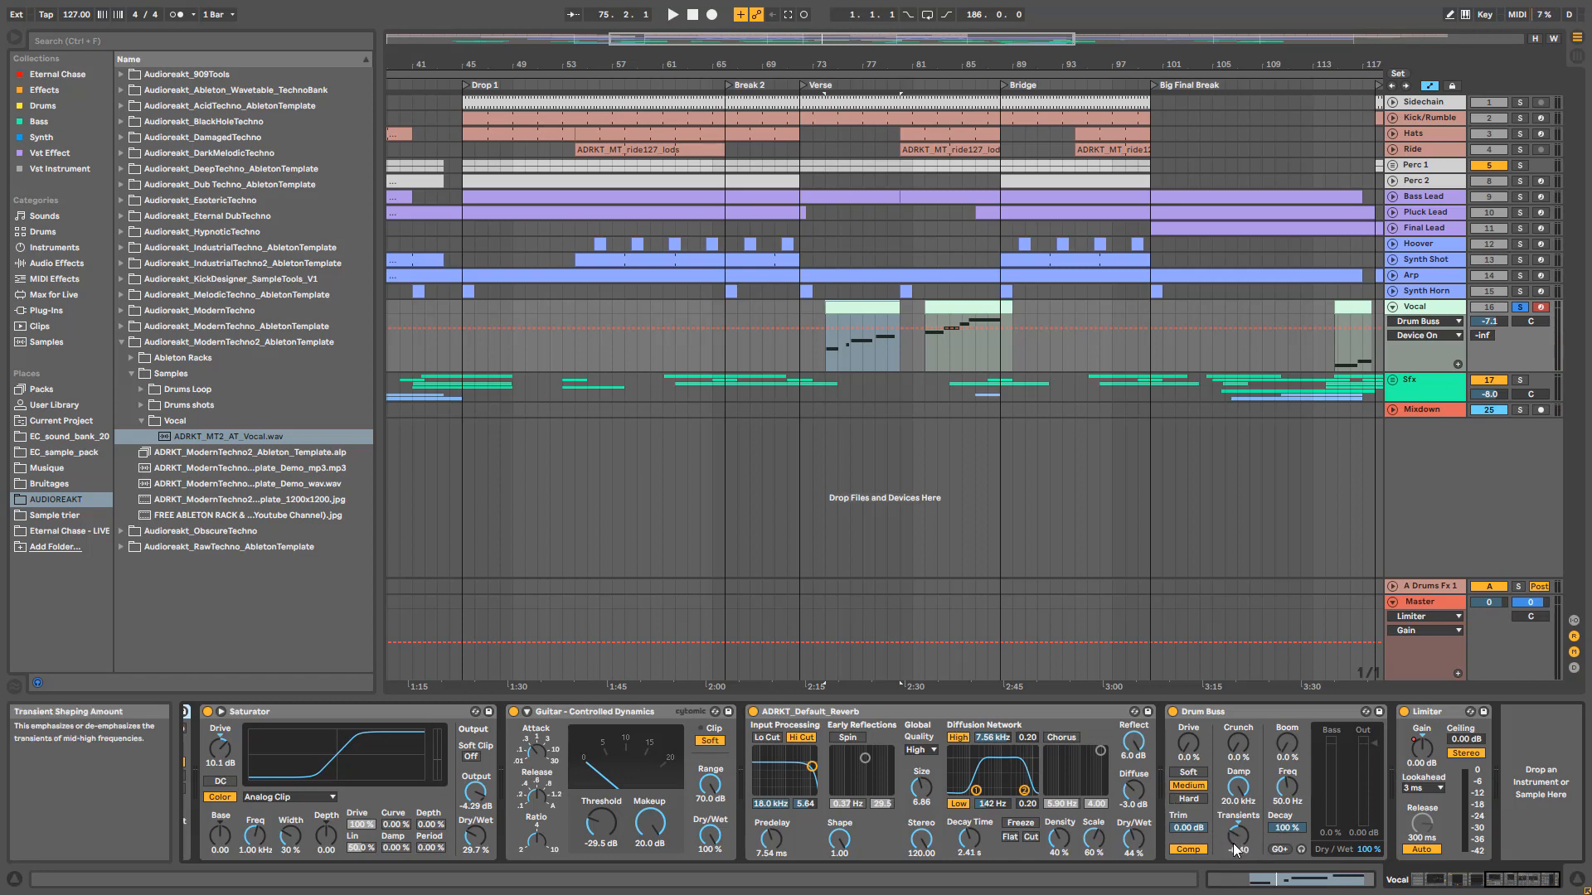
key("space")
left_click(1235, 837)
key("space")
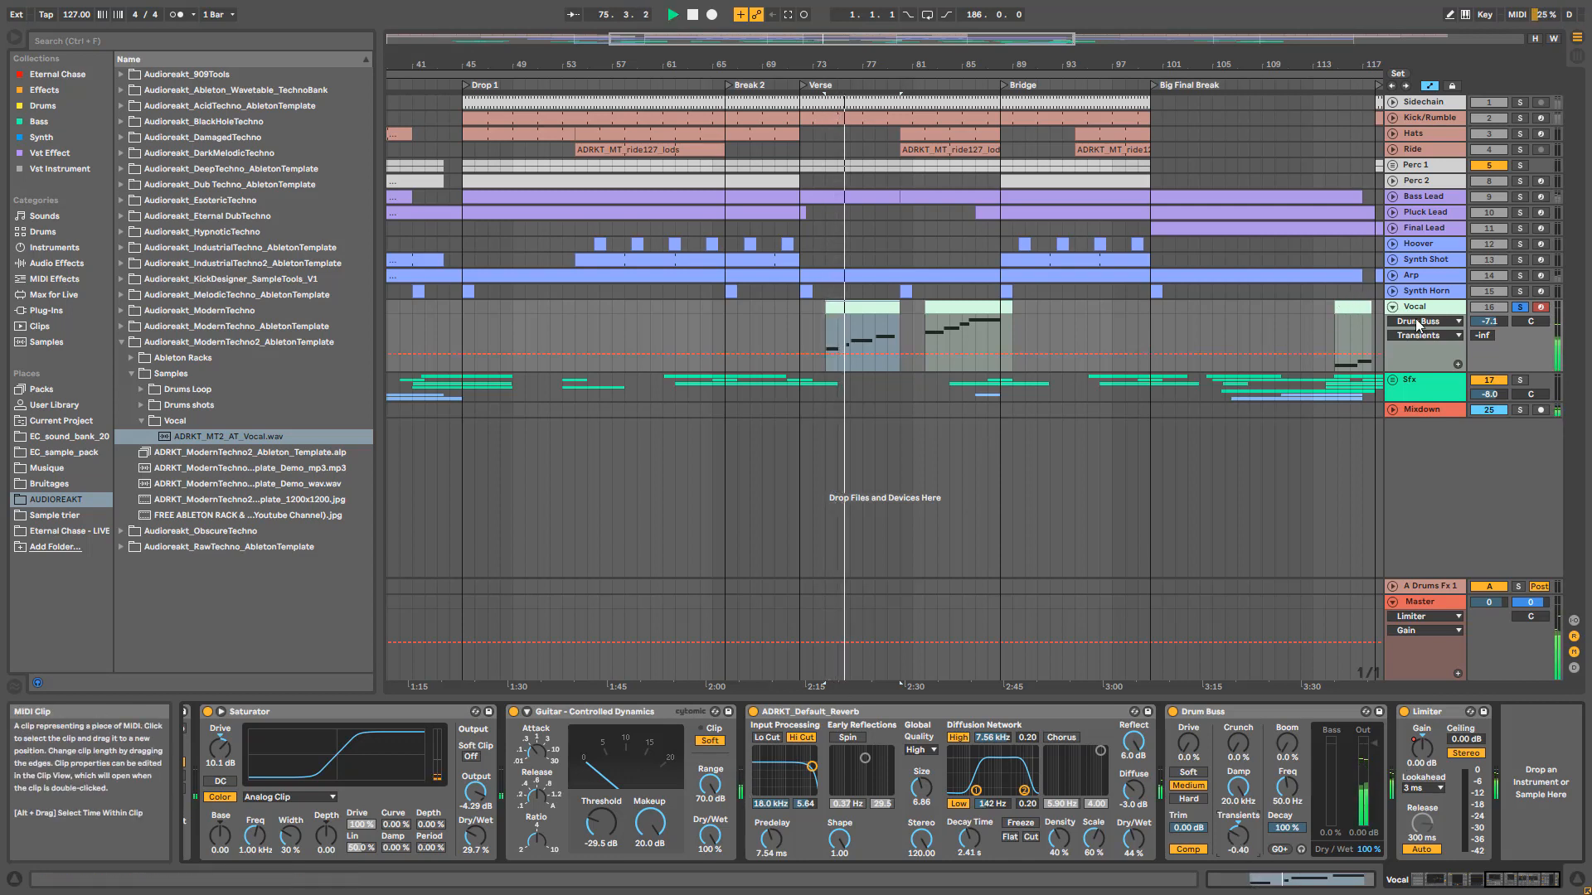
key("space")
Step: Remove the solo from the Vocal track and play the full mix from bar 71
left_click(1521, 307)
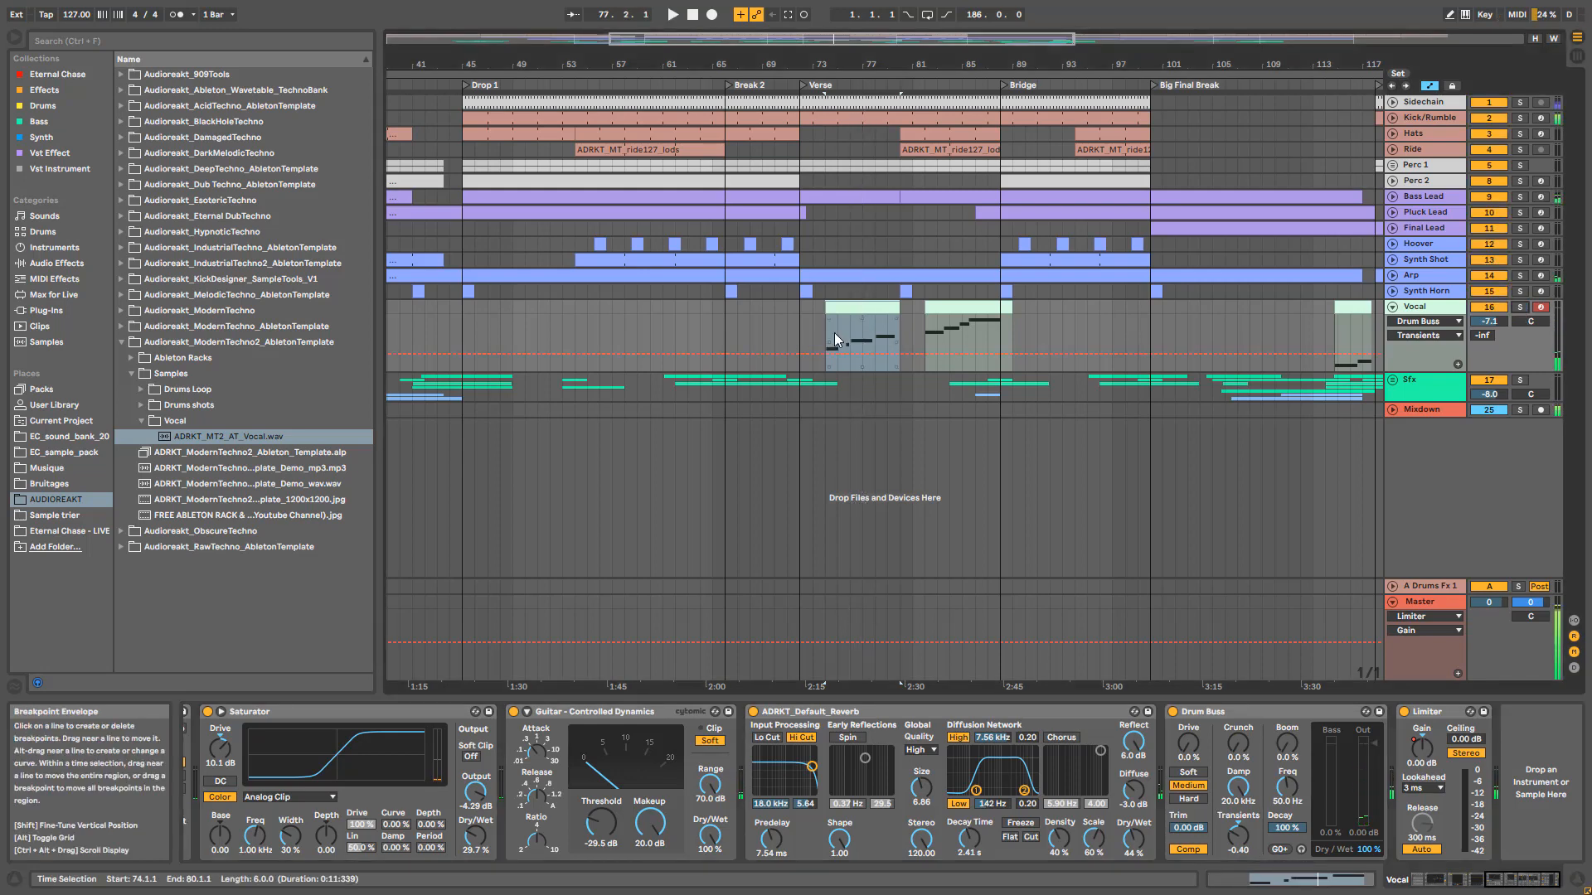
left_click(785, 337)
key("space")
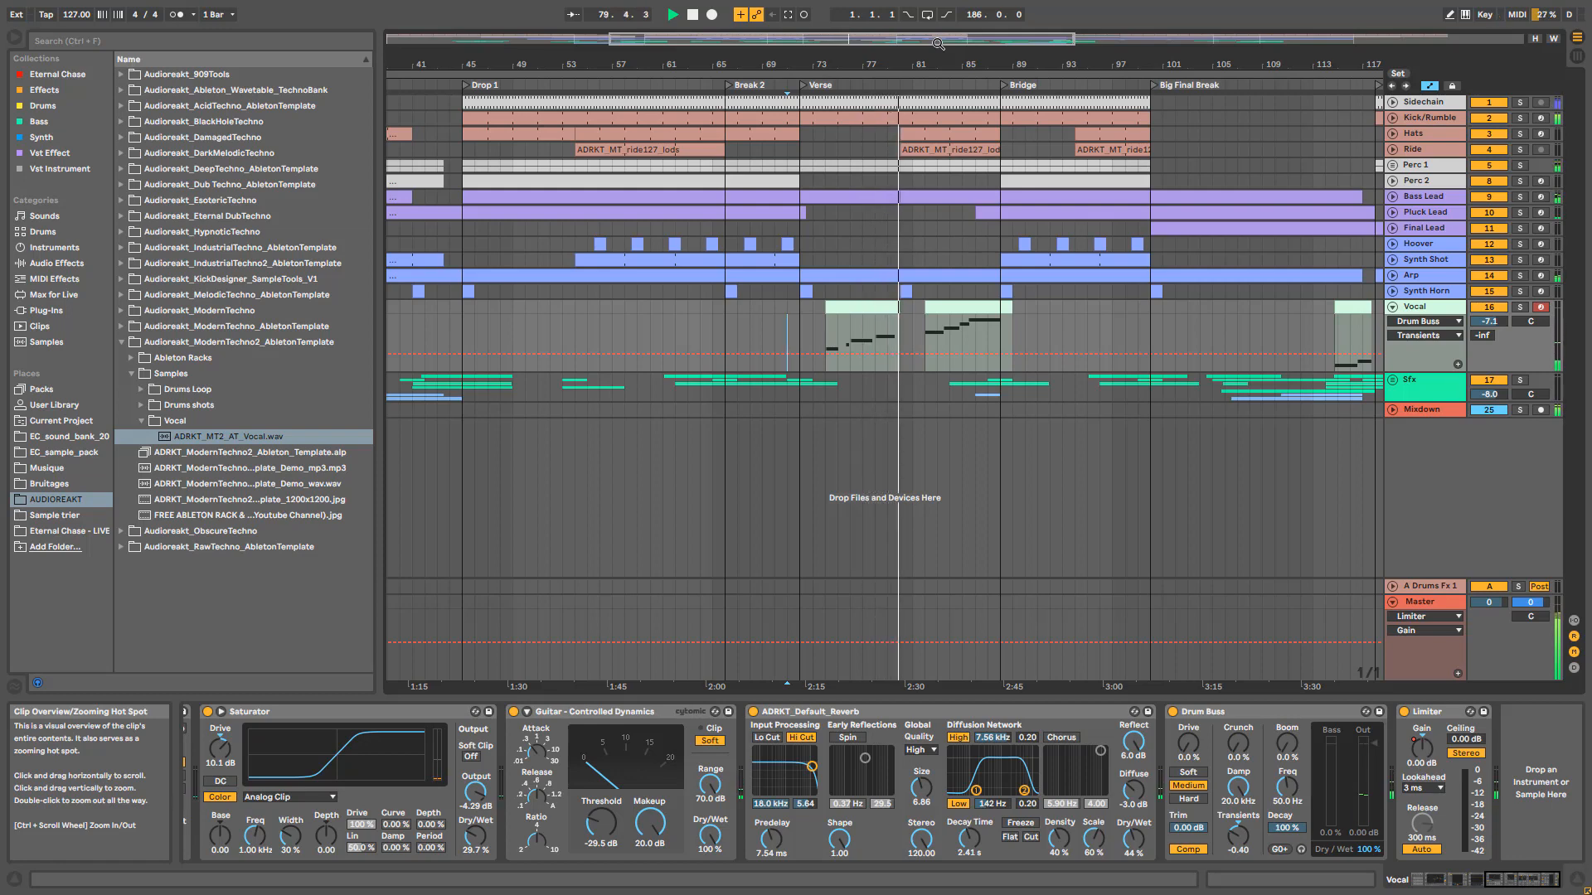
Step: Fold the Vocal track and expand the Sfx group to show its individual tracks
mouse_move(938, 43)
left_mouse_down()
mouse_move(955, 39)
mouse_move(945, 17)
left_mouse_up()
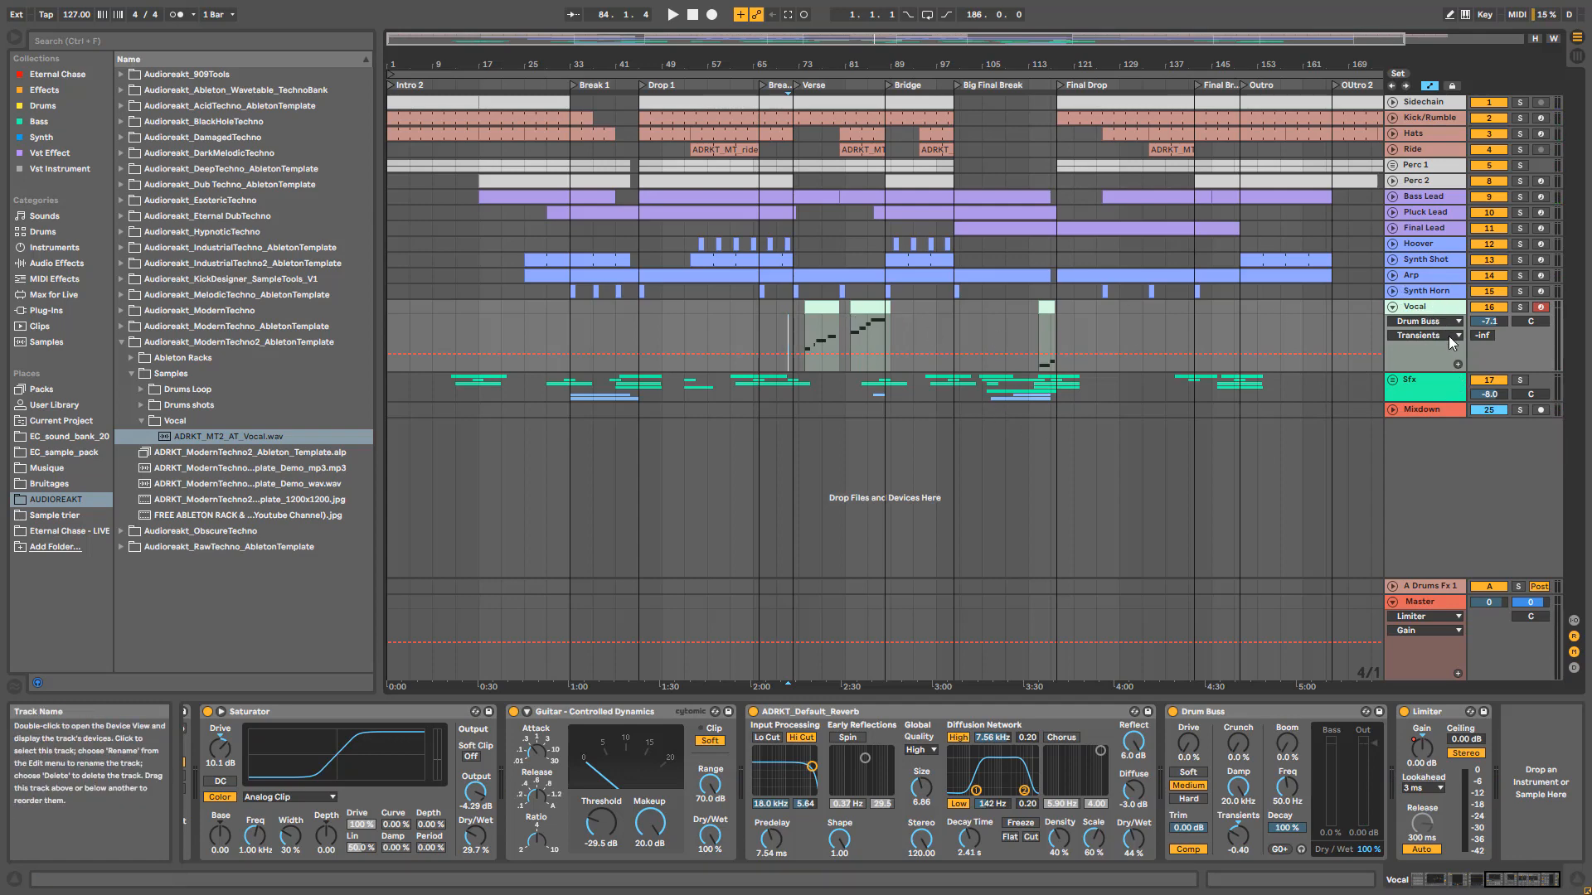
left_click(1393, 307)
left_click(1393, 322)
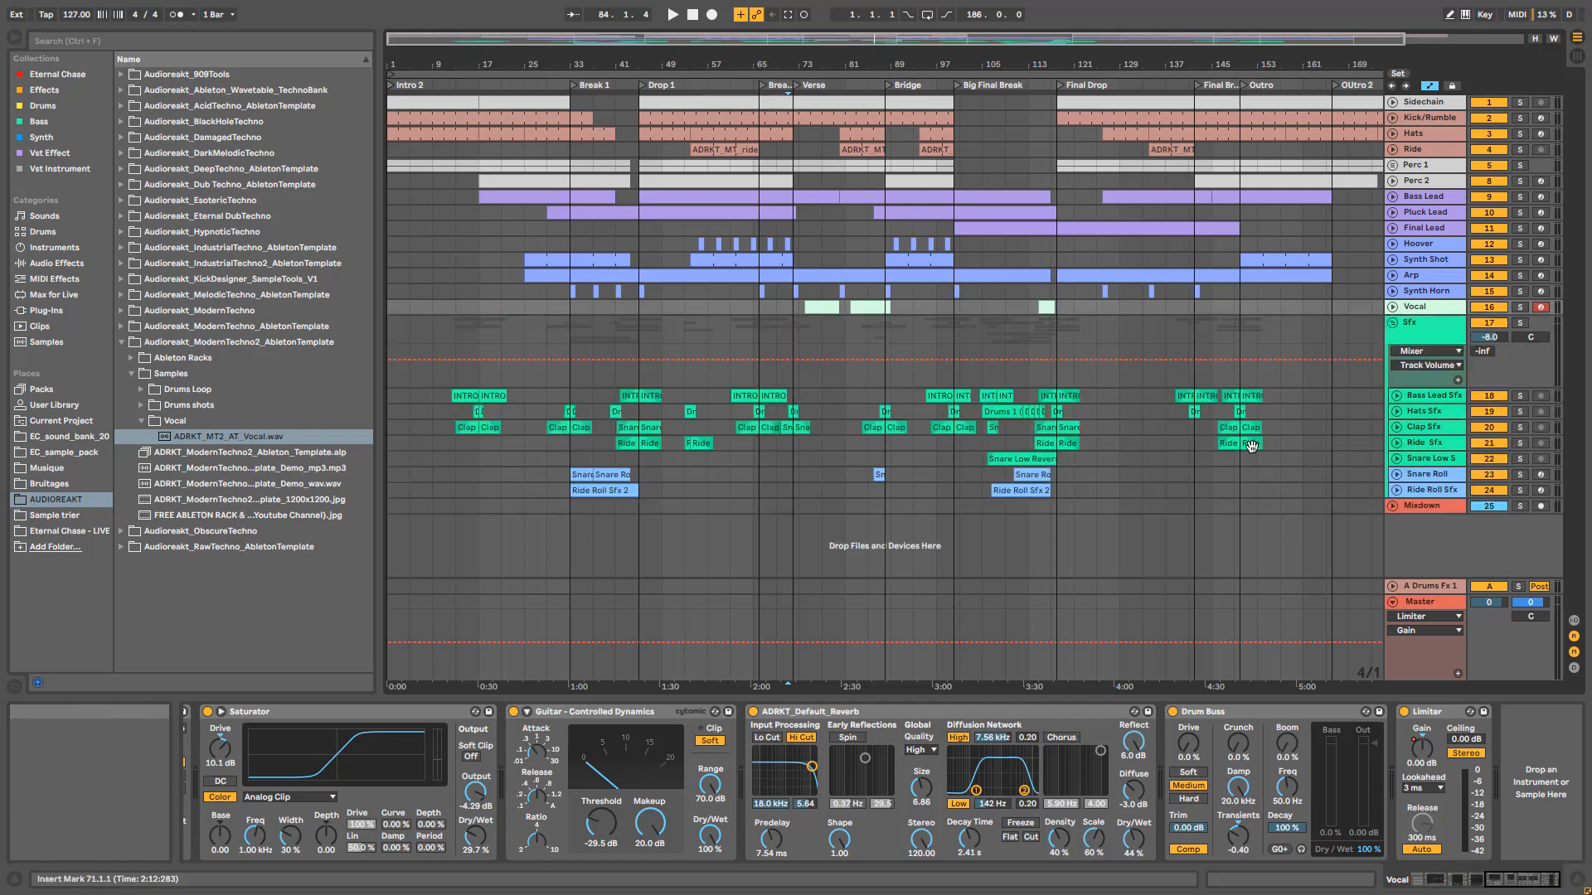
key("plus")
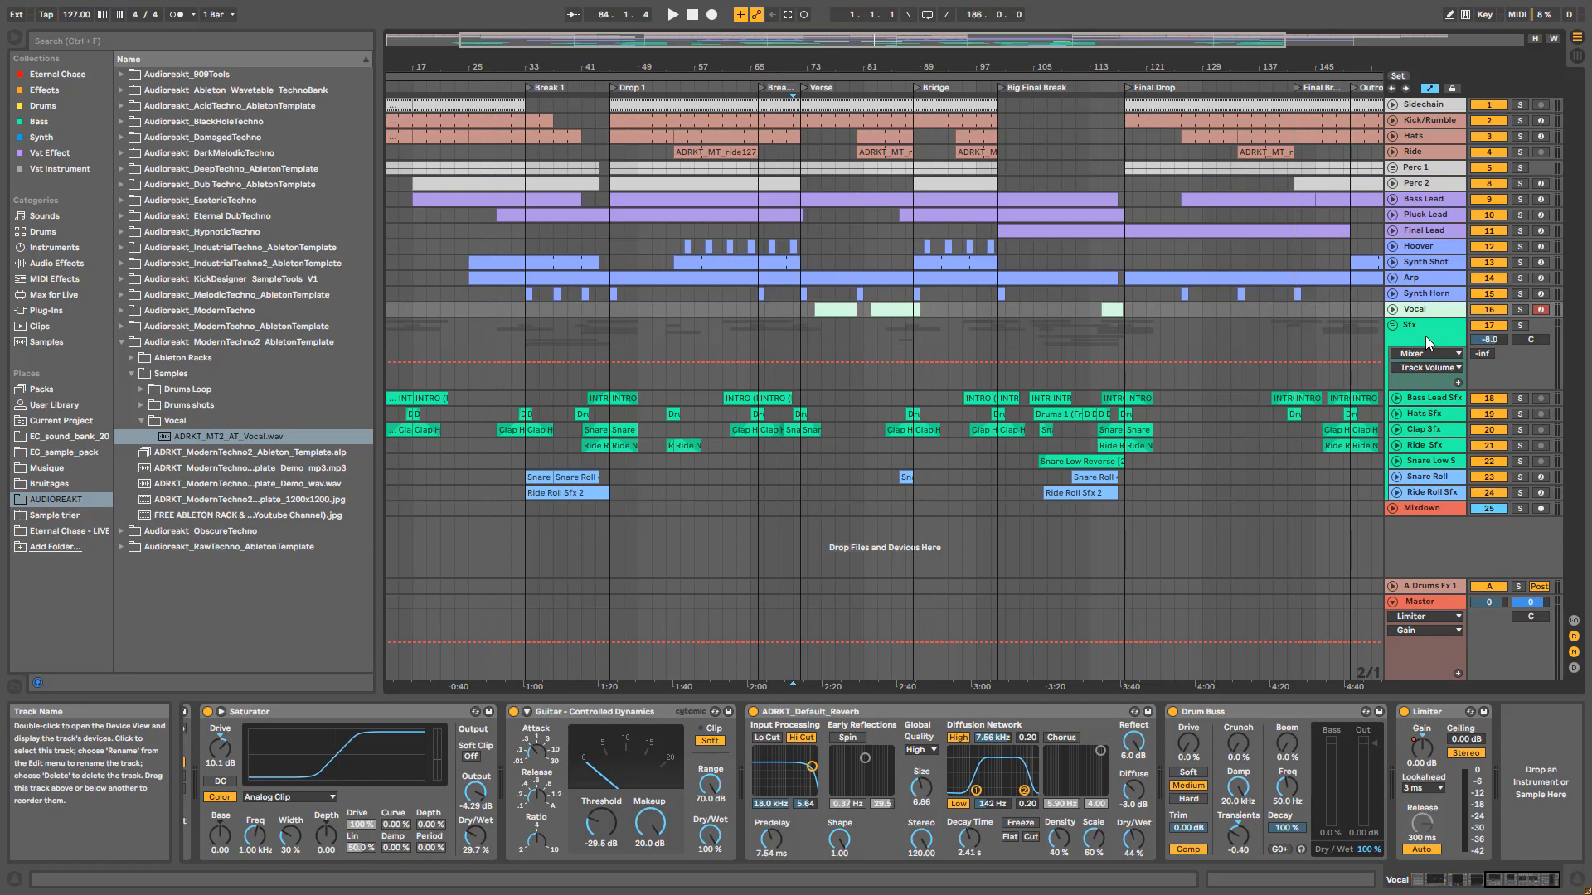
Step: Unfold the Clap Sfx track and show the device chains of the Bass Lead Sfx and Hats tracks
left_click(1420, 399)
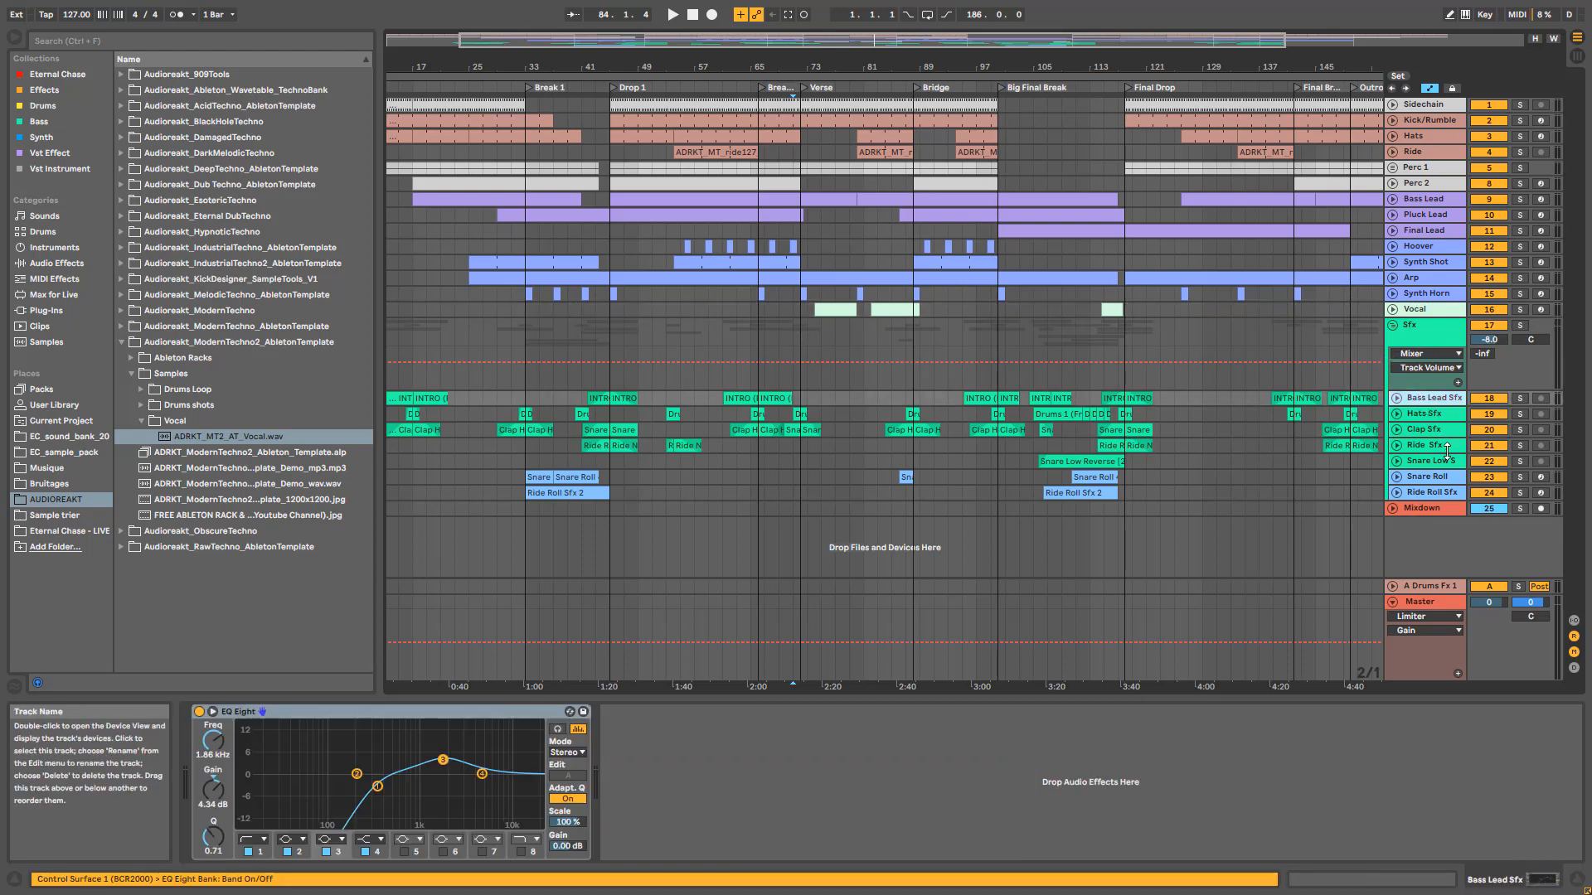
left_click(1396, 430)
left_click(1394, 435)
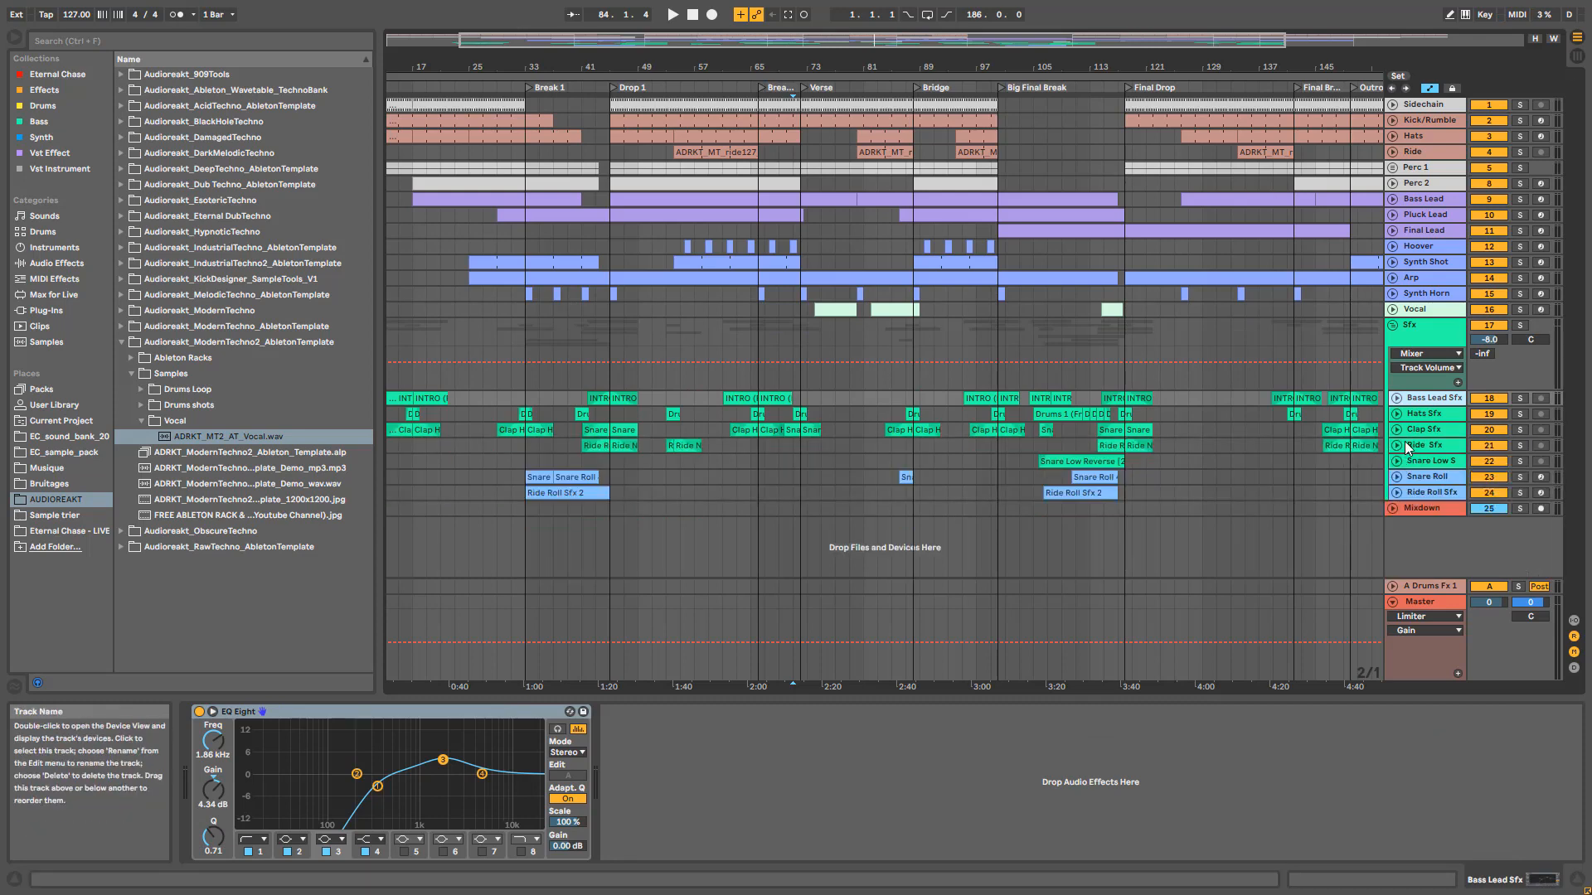
left_click(1396, 430)
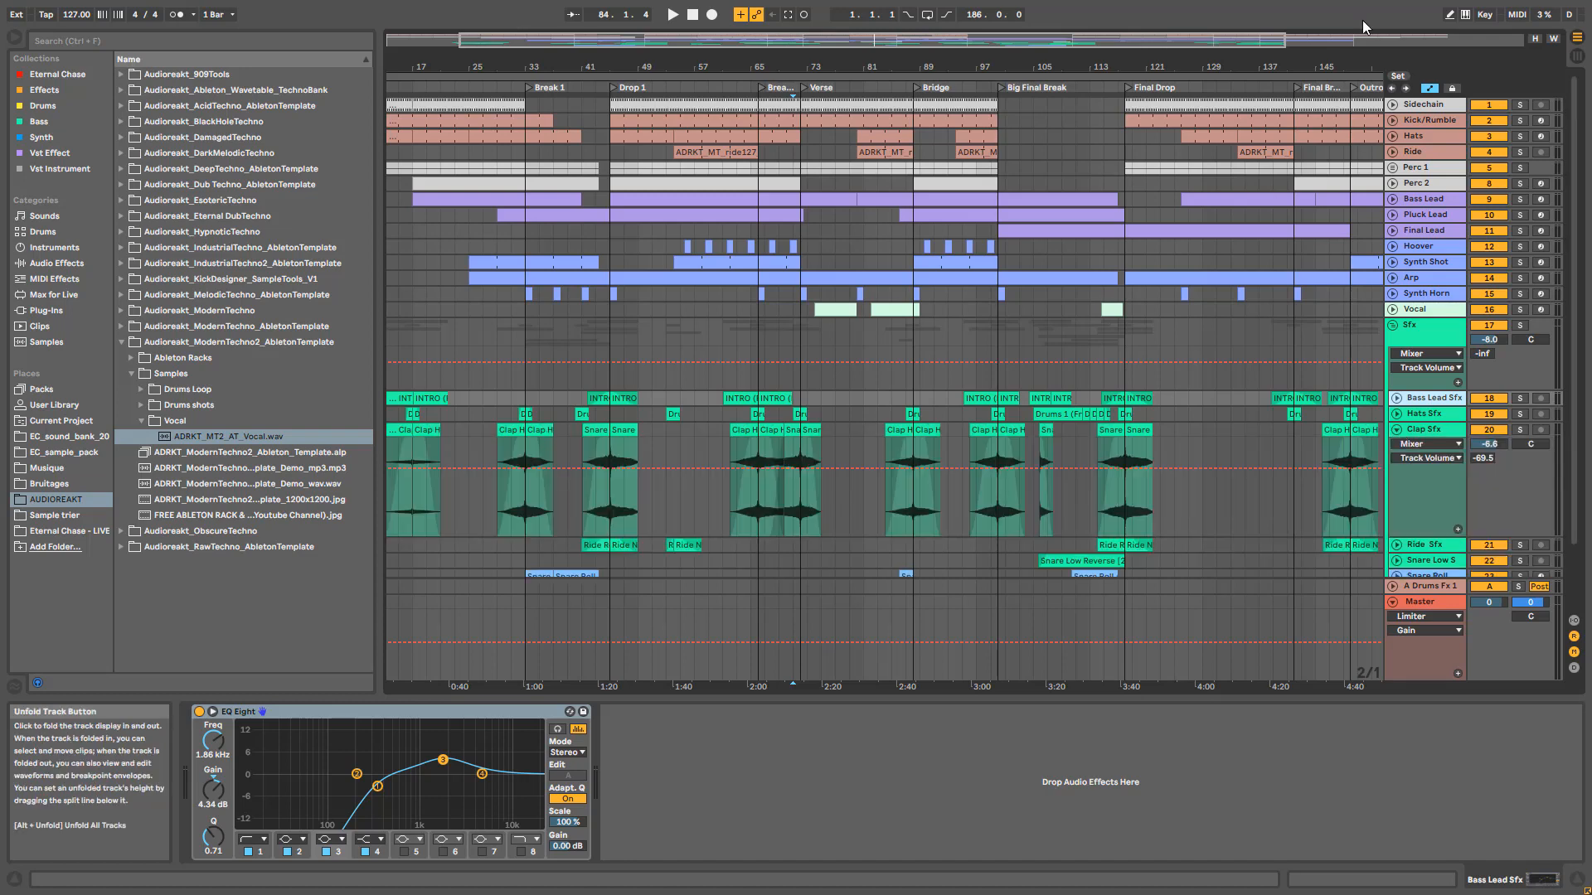
left_click(1411, 138)
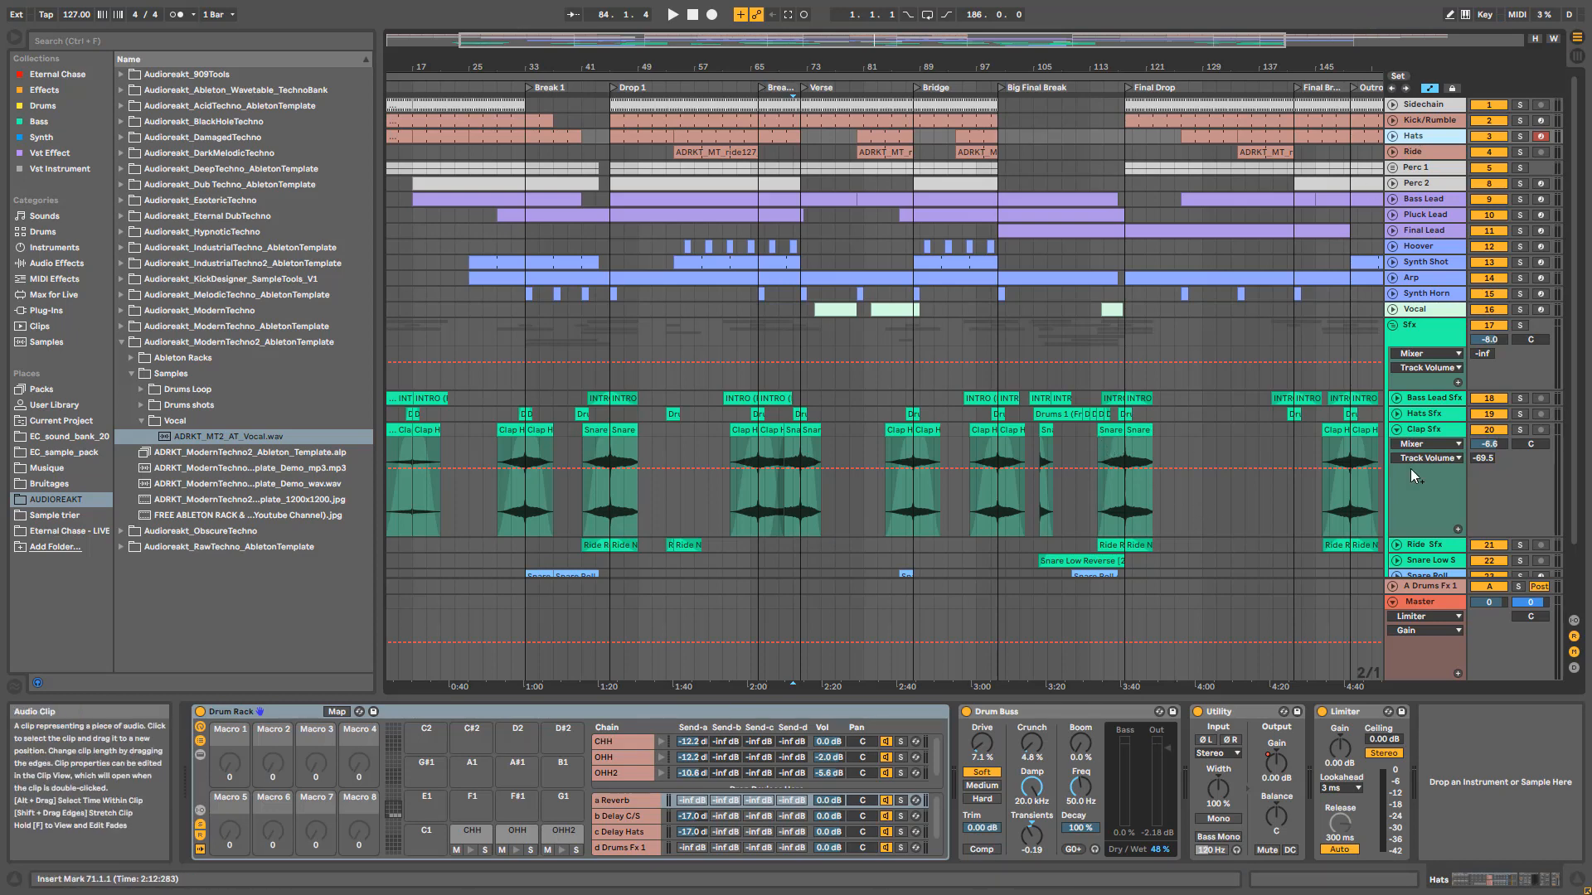
Step: Audition the Clap Sfx track in solo from its Snare Low Reverse clip into the Final Drop, ending with the solo removed
left_click(1520, 430)
left_click(1115, 452)
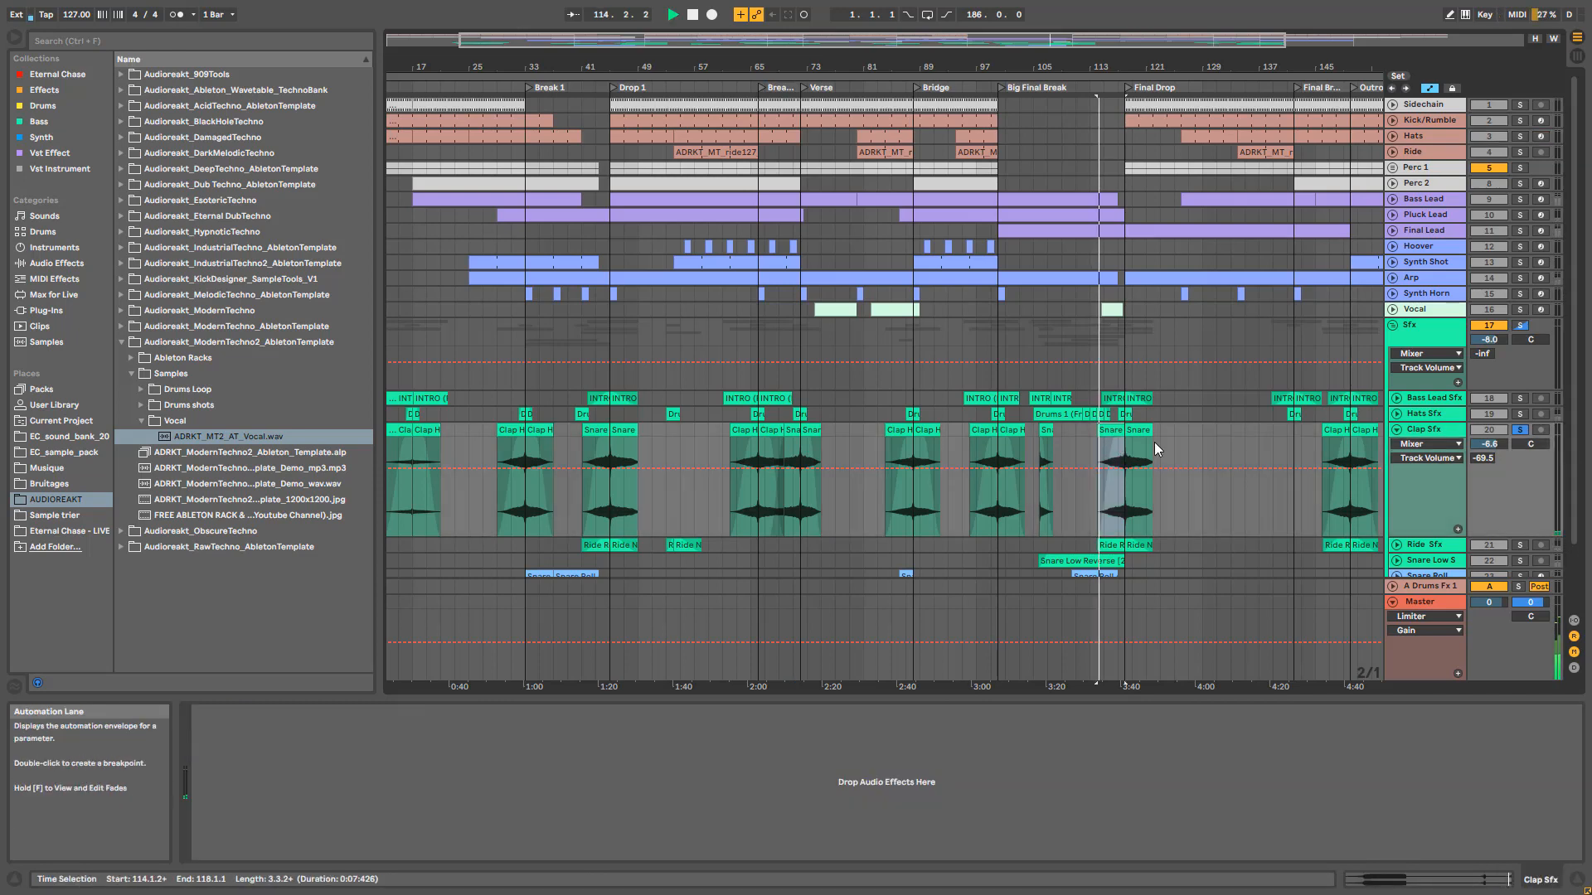
key("space")
left_click_drag(1107, 43, 1107, 116)
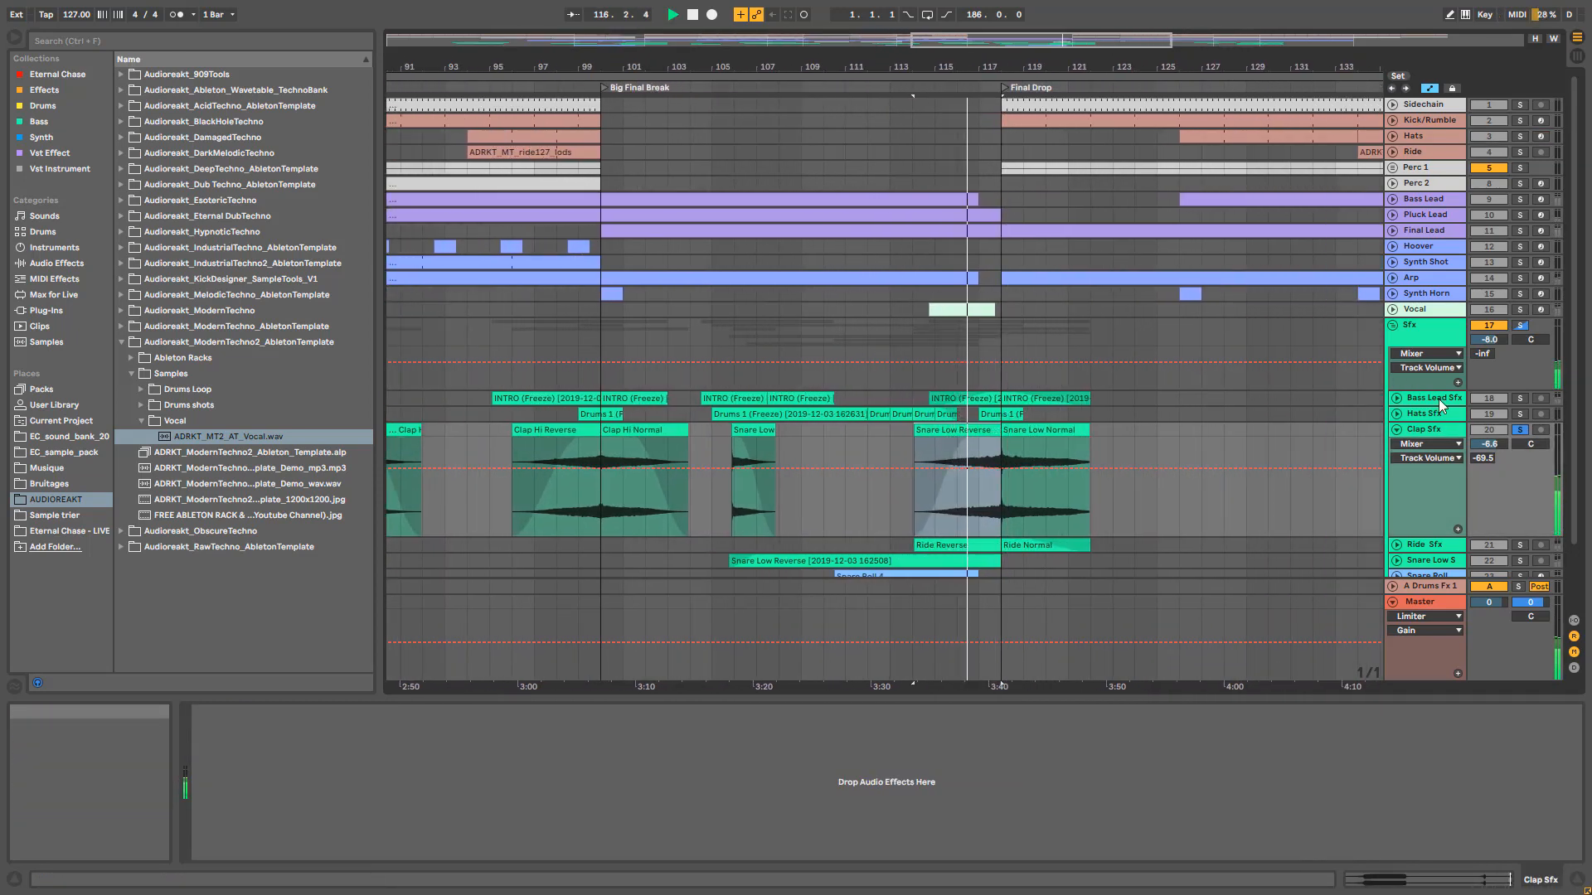
left_click(1519, 429)
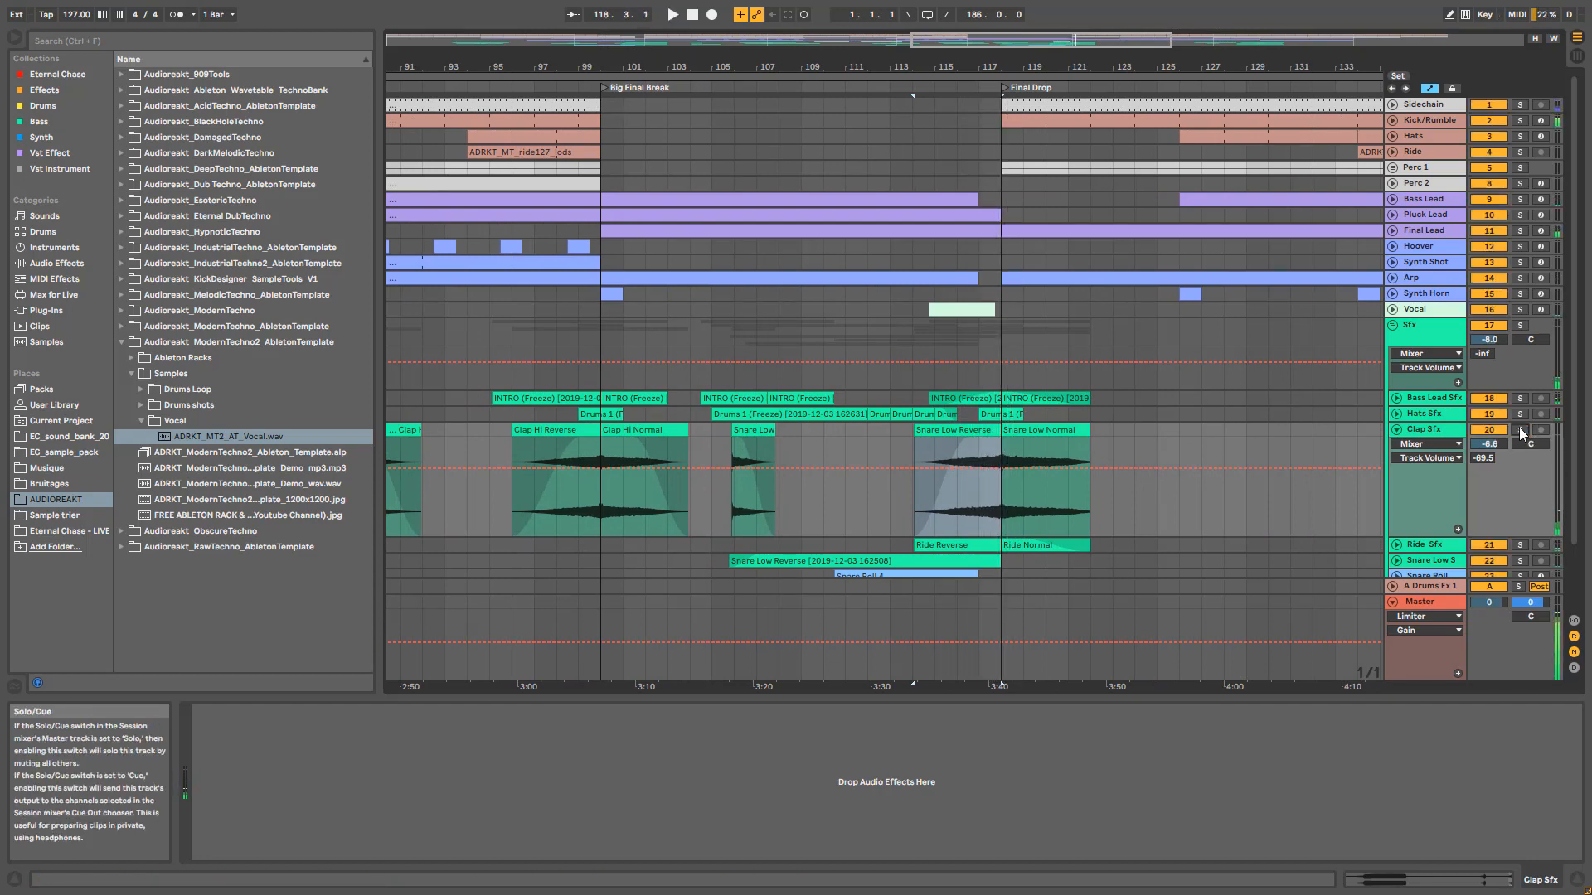
Step: Fold the Clap Sfx track and show the Bass Lead Sfx track's EQ Eight
left_click(1397, 430)
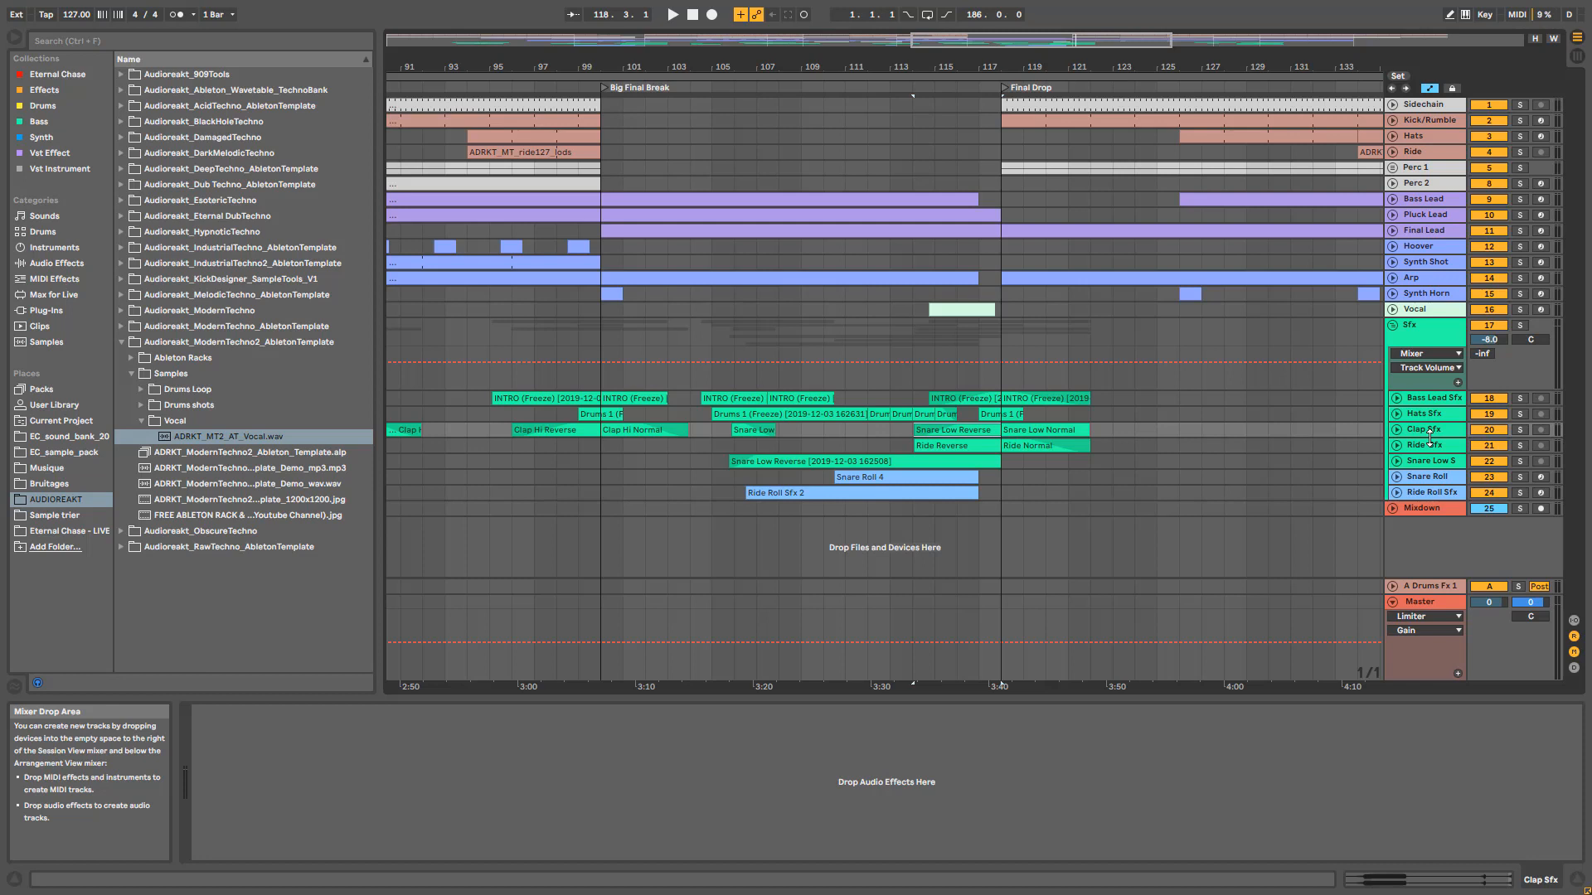
left_click(1431, 398)
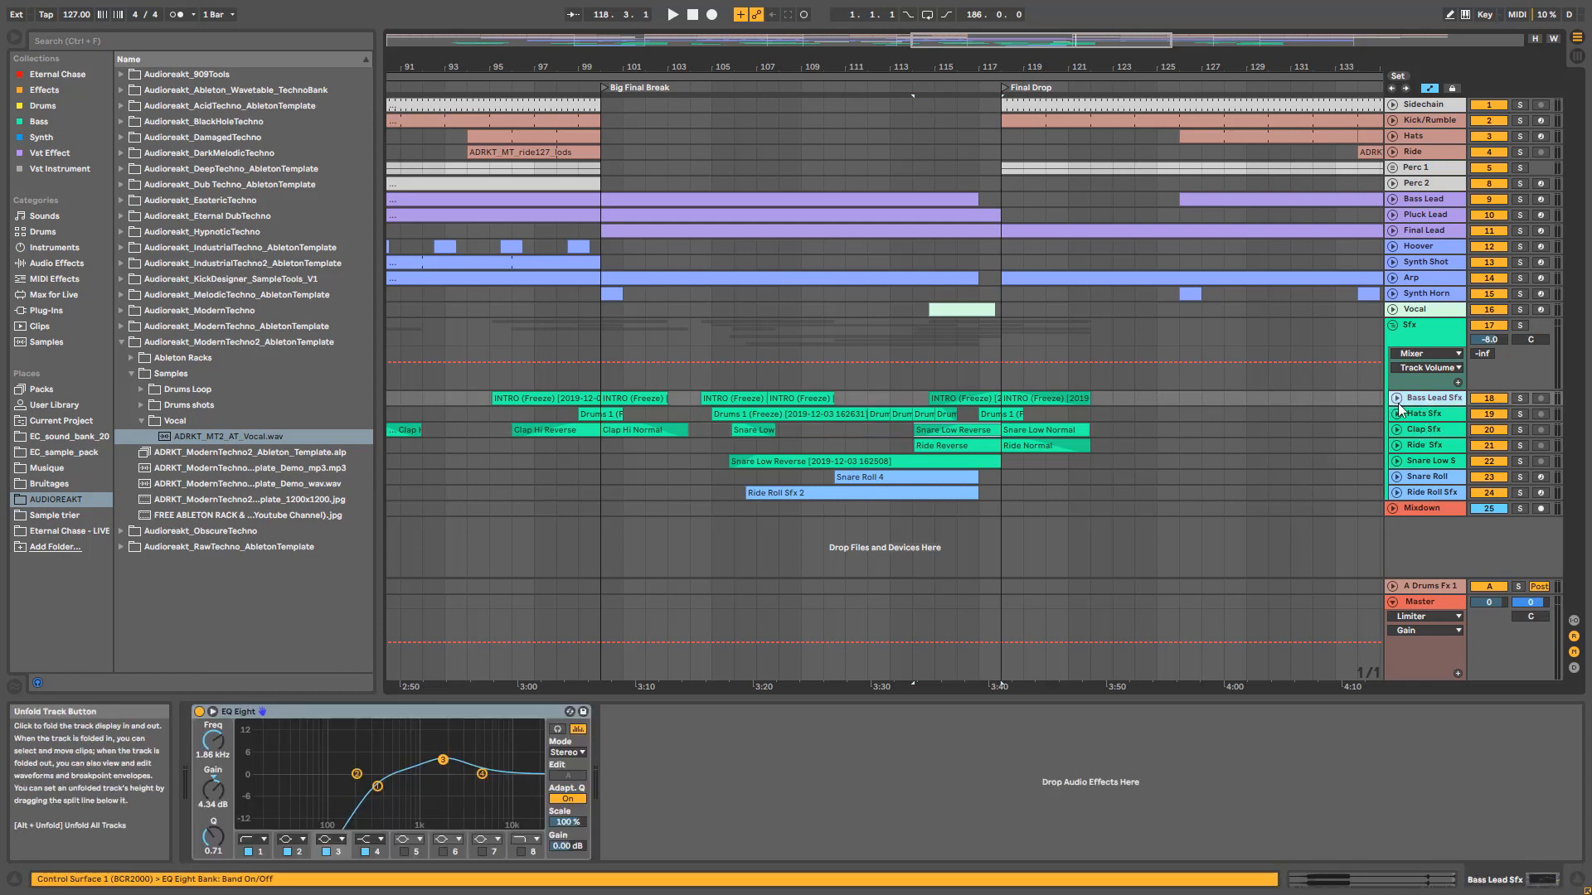
Step: Unfold the Bass Lead Sfx track, audition its INTRO clips in solo leading into the Final Drop, and fold the track again
left_click(1396, 399)
left_click(1519, 399)
left_click(990, 430)
key("space")
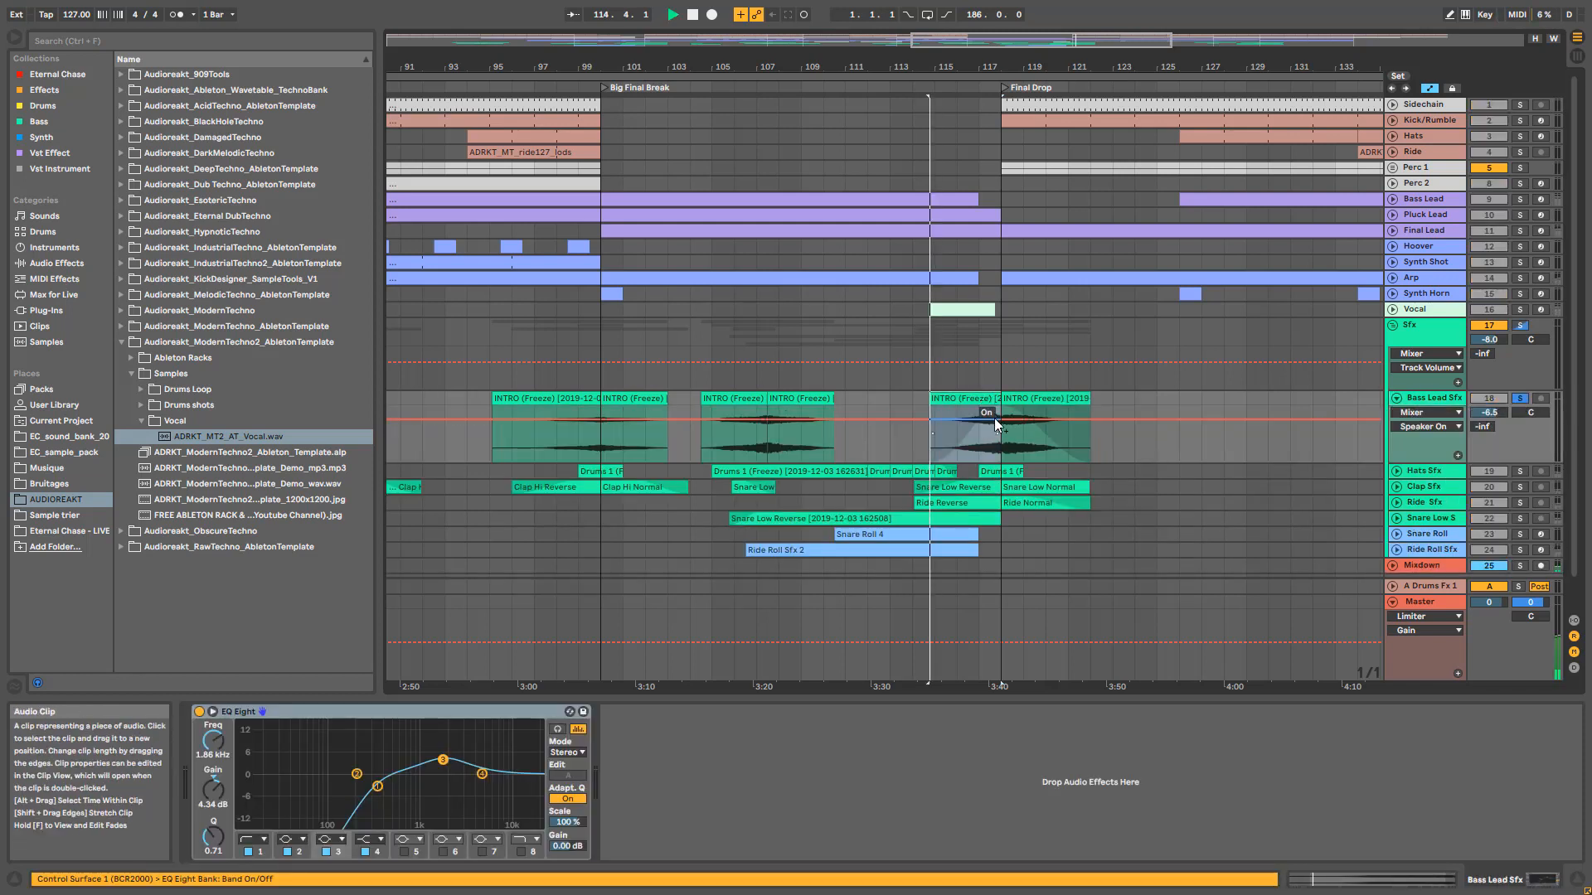
left_click(975, 456)
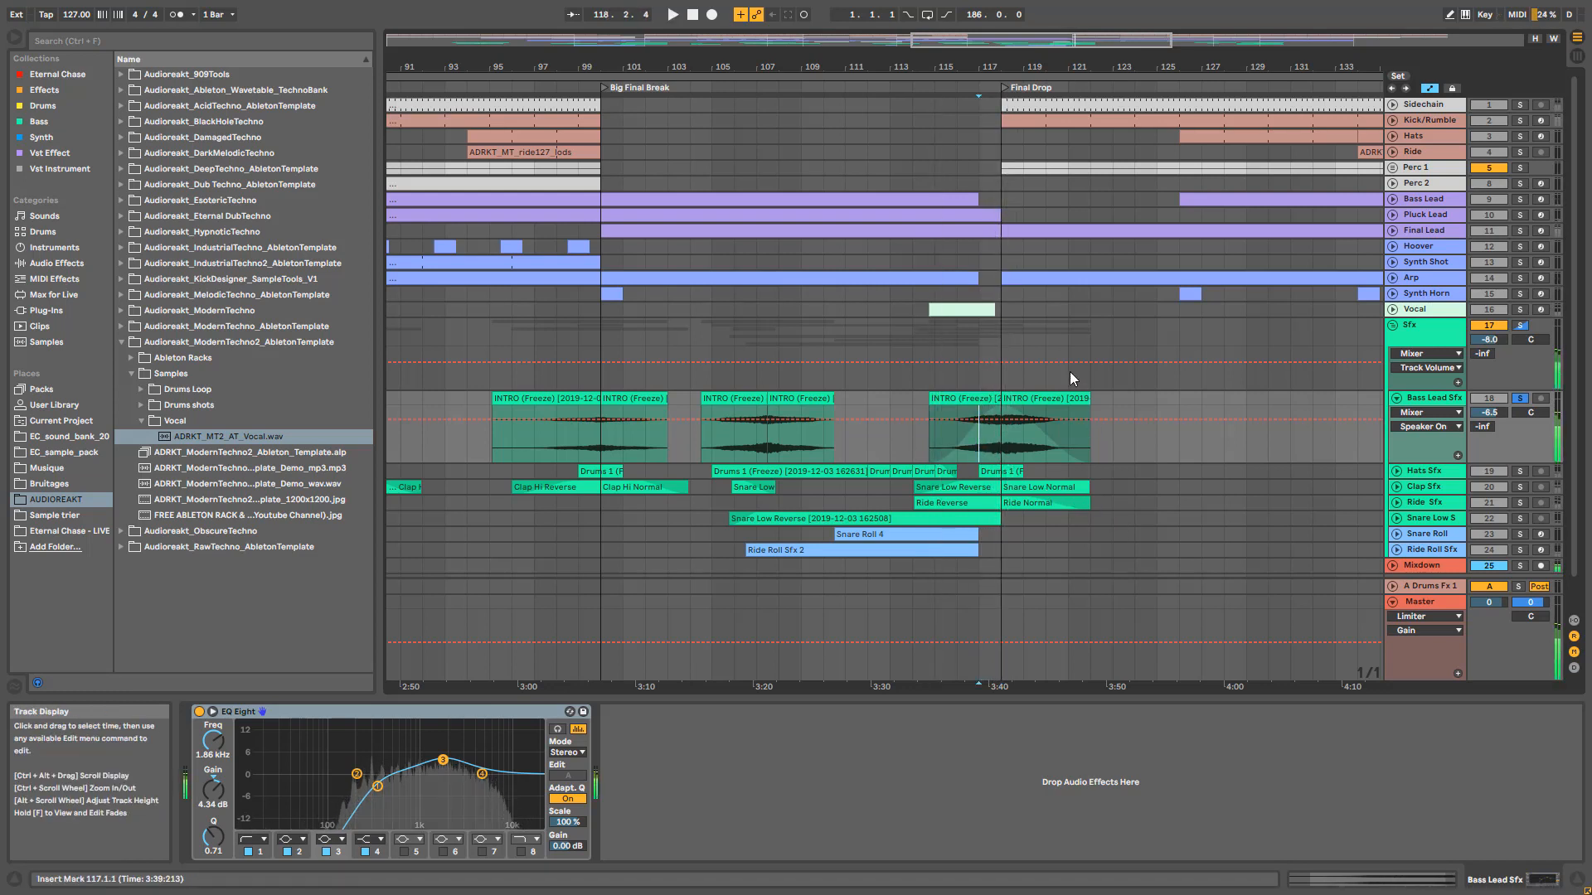
left_click_drag(989, 68, 870, 40)
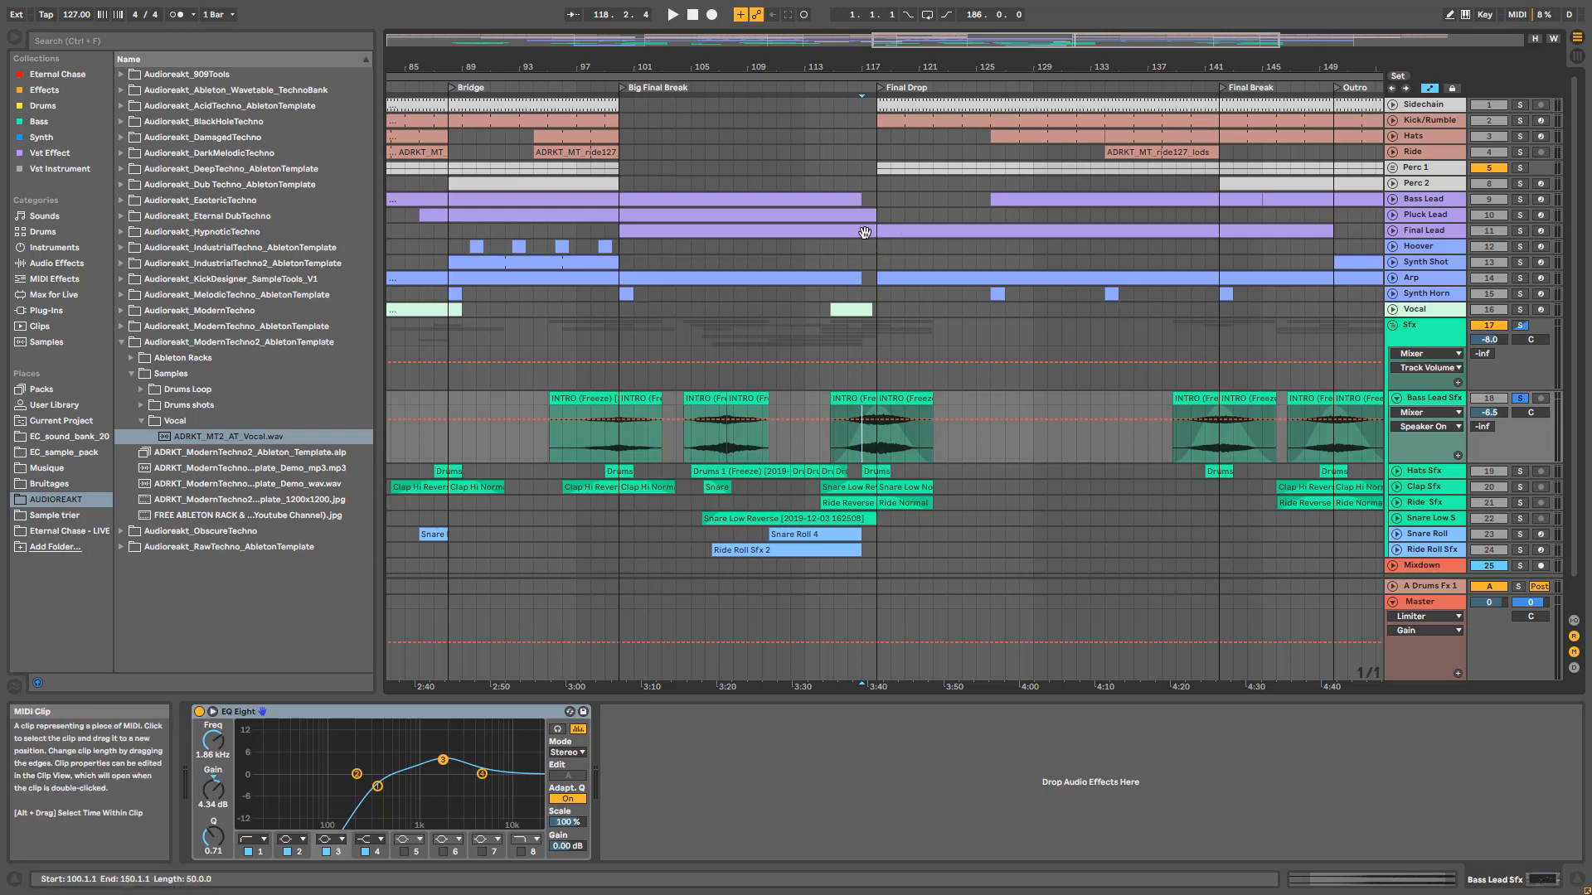
left_click(1396, 400)
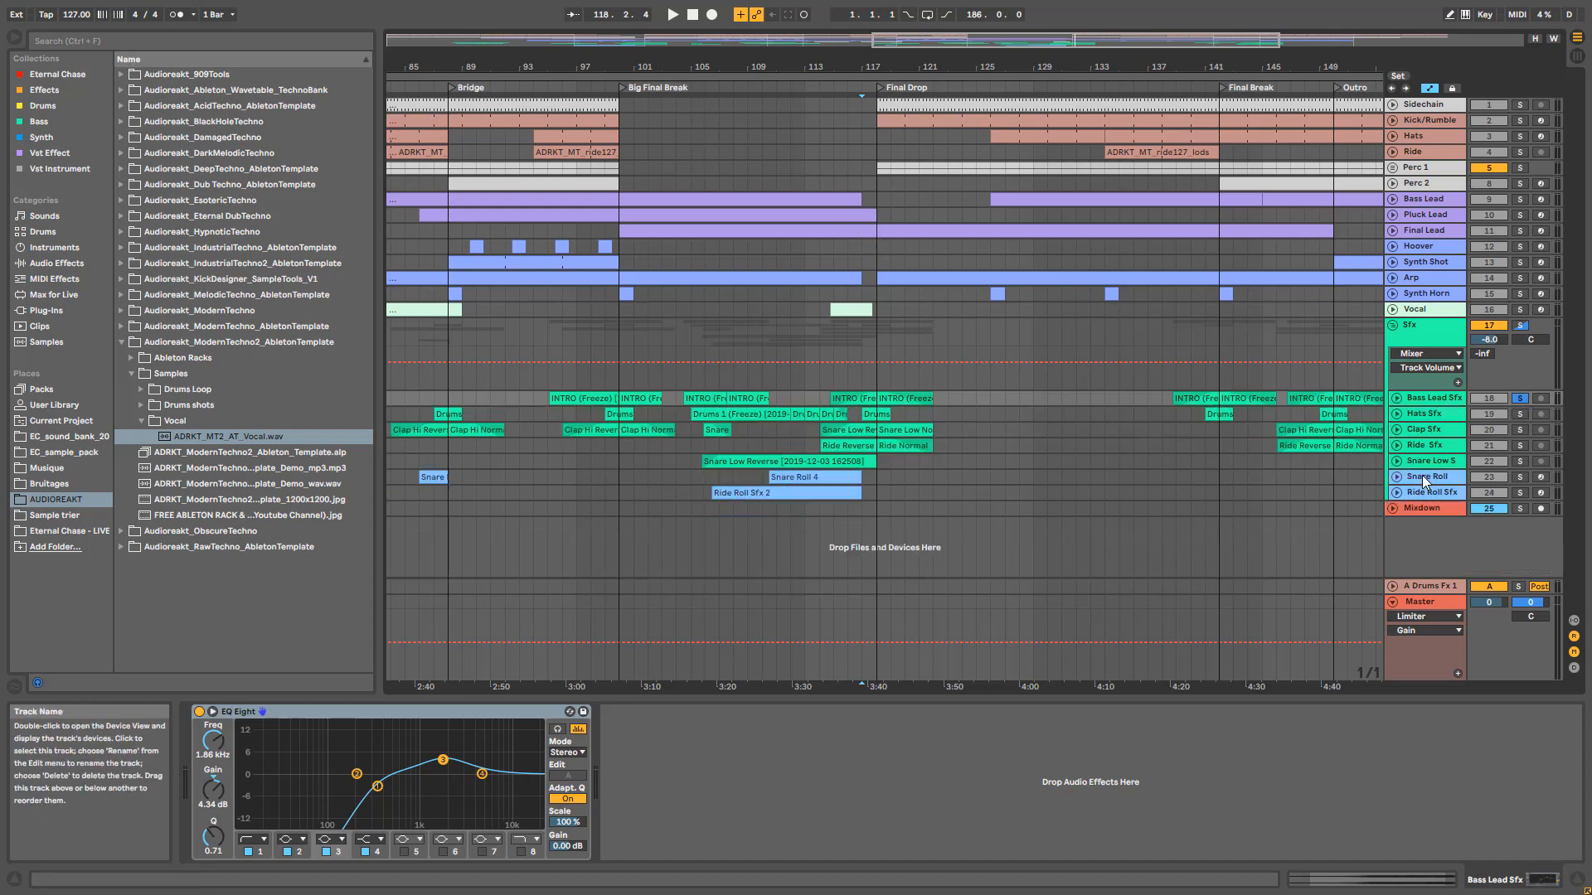
Step: Show the devices of the Snare Roll and Ride Roll Sfx tracks and play the Snare Roll in solo from Break 1
left_click(1421, 475)
left_click(1424, 492)
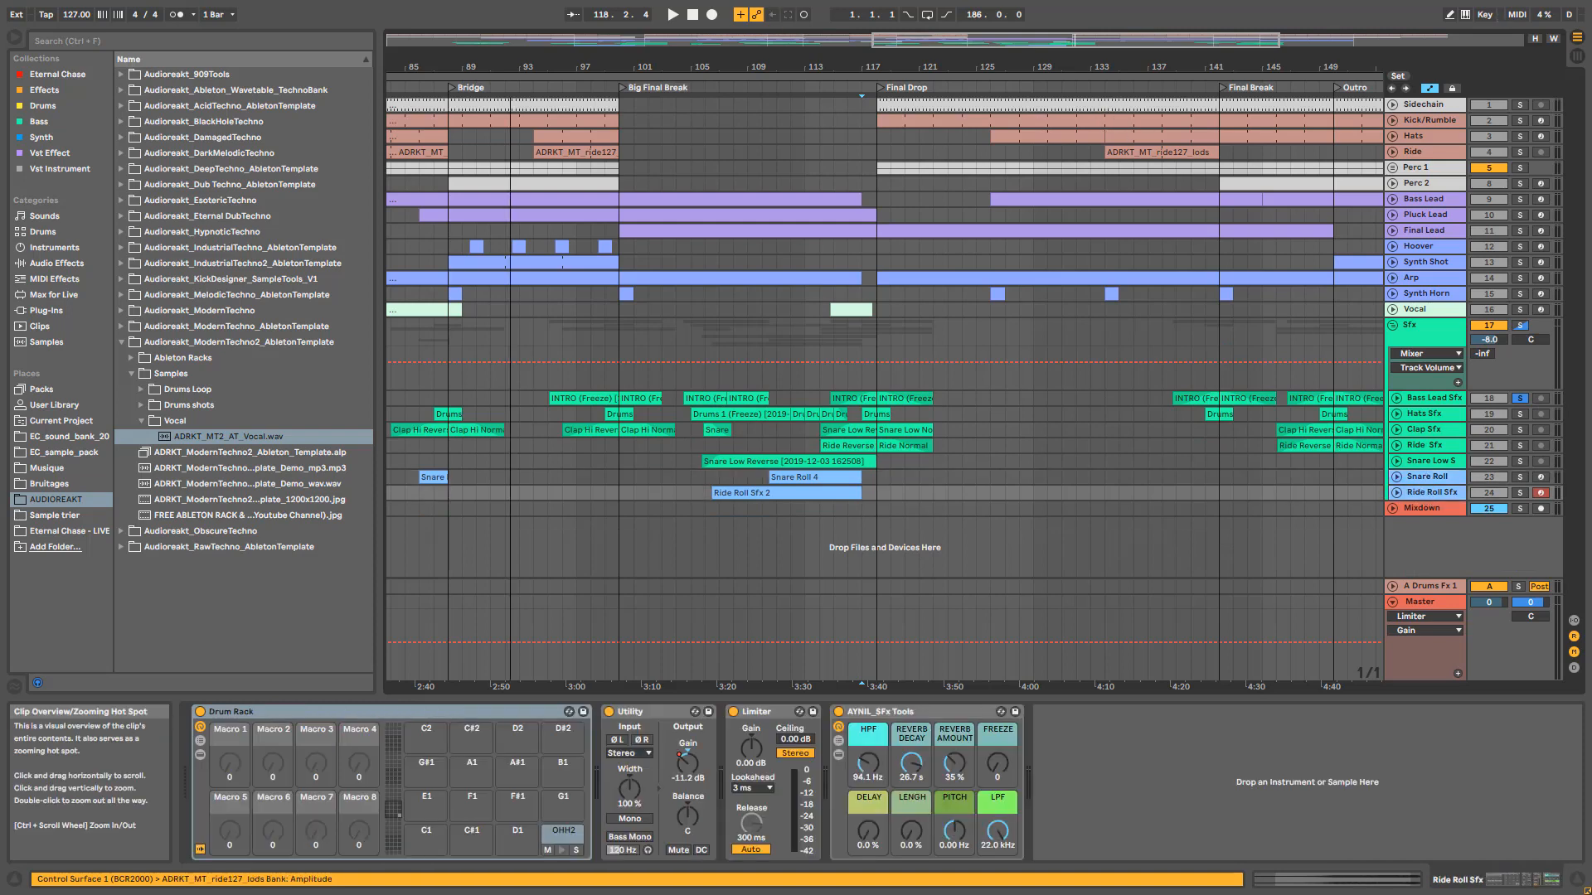
left_click_drag(1075, 39, 721, 83)
left_click(719, 479)
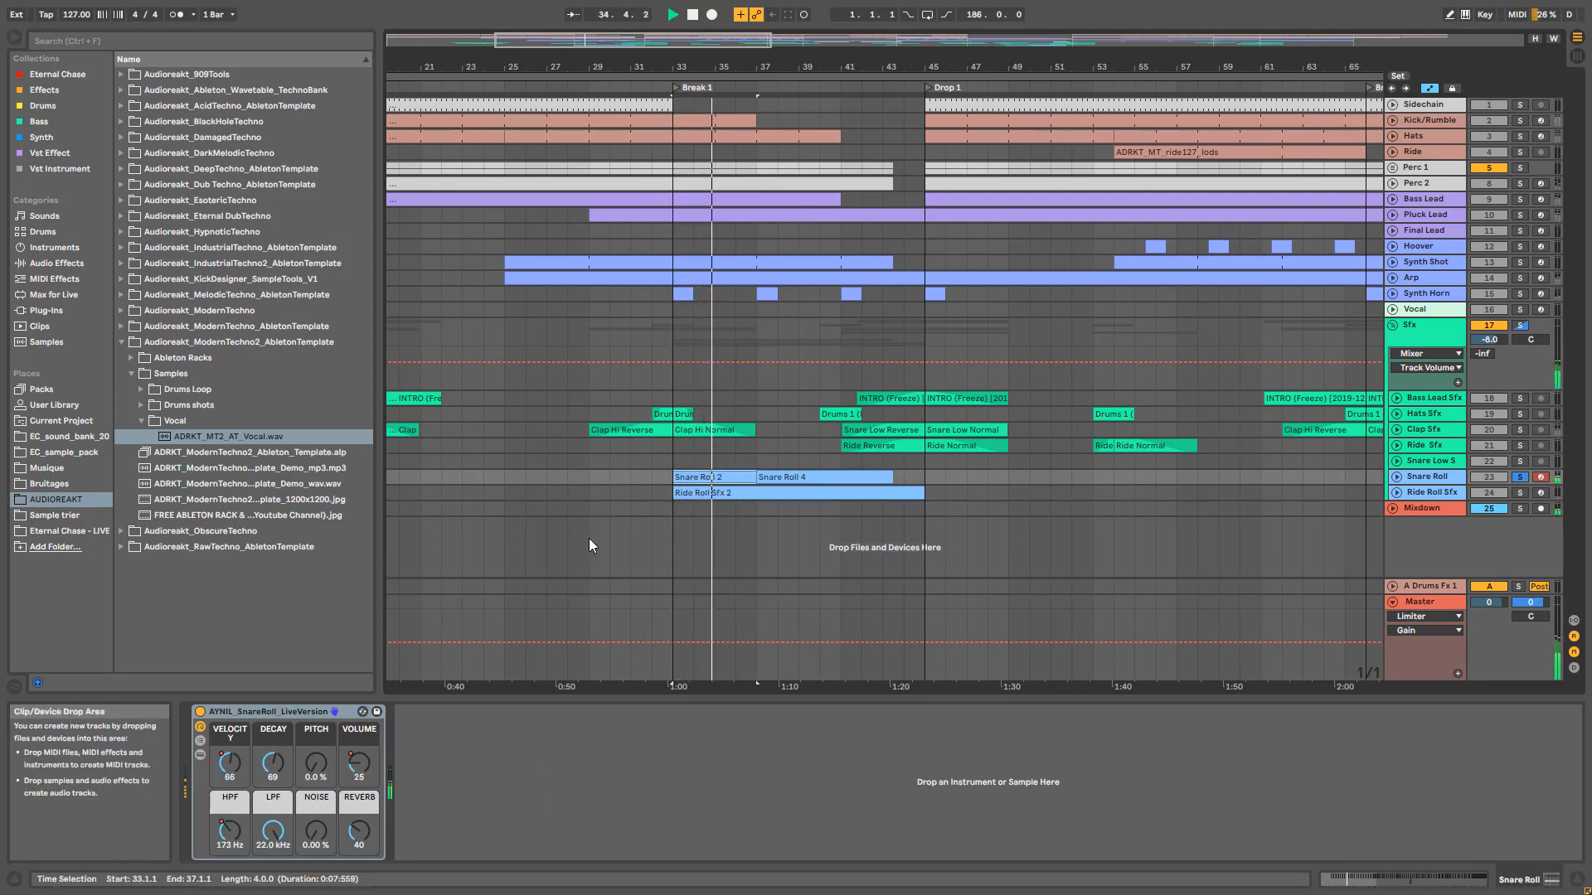
Step: Unfold the Snare Roll track and examine the MIDI notes of its Snare Roll 2 and Snare Roll 4 clips
left_click(1396, 477)
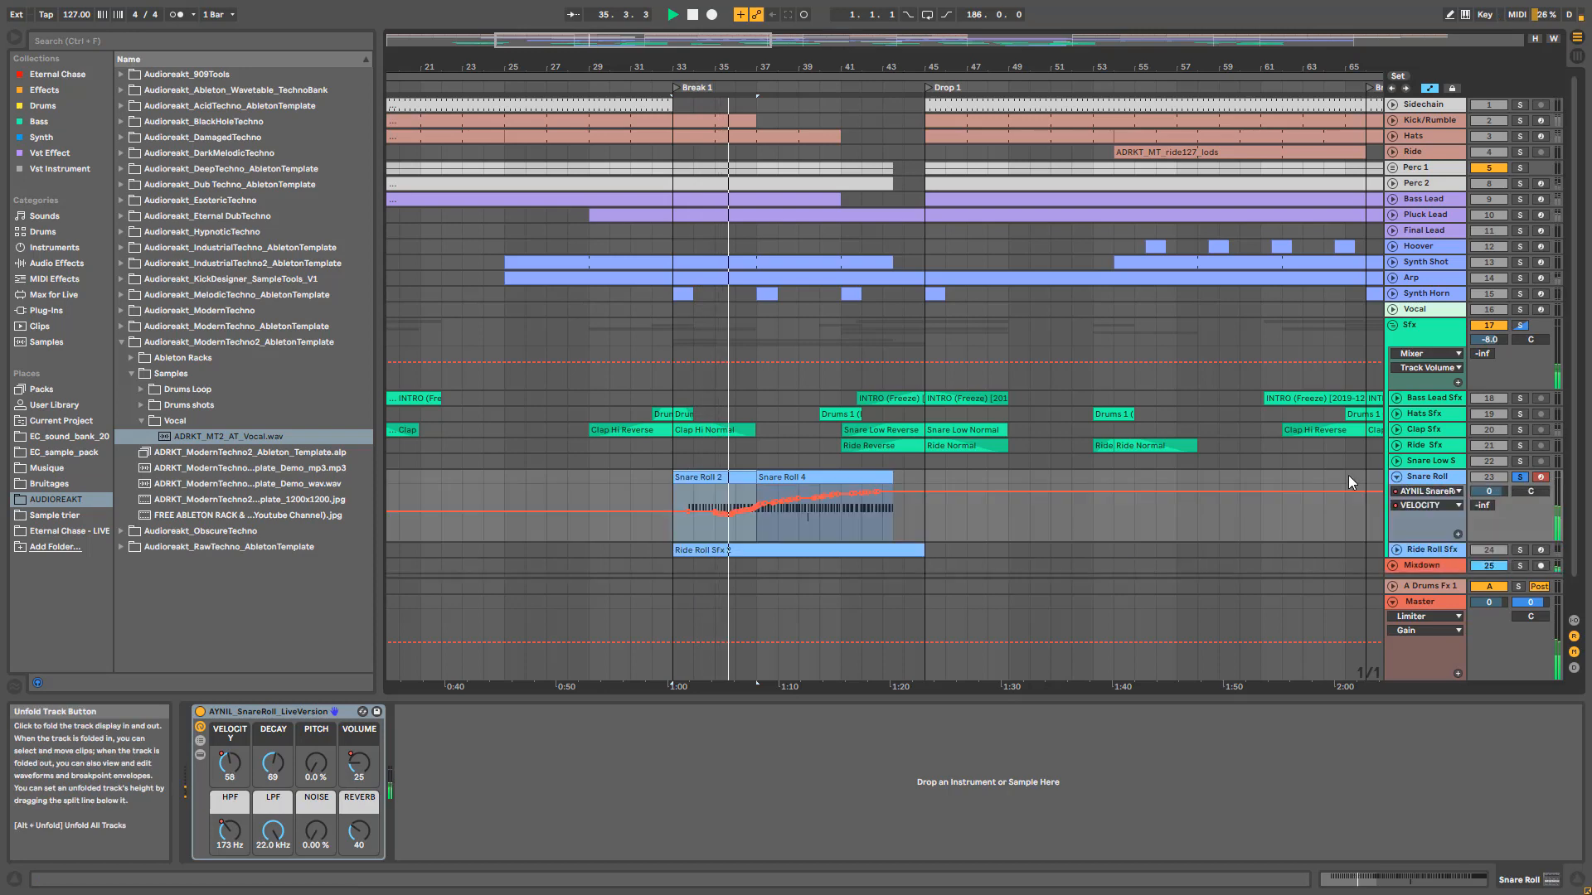
double_click(738, 484)
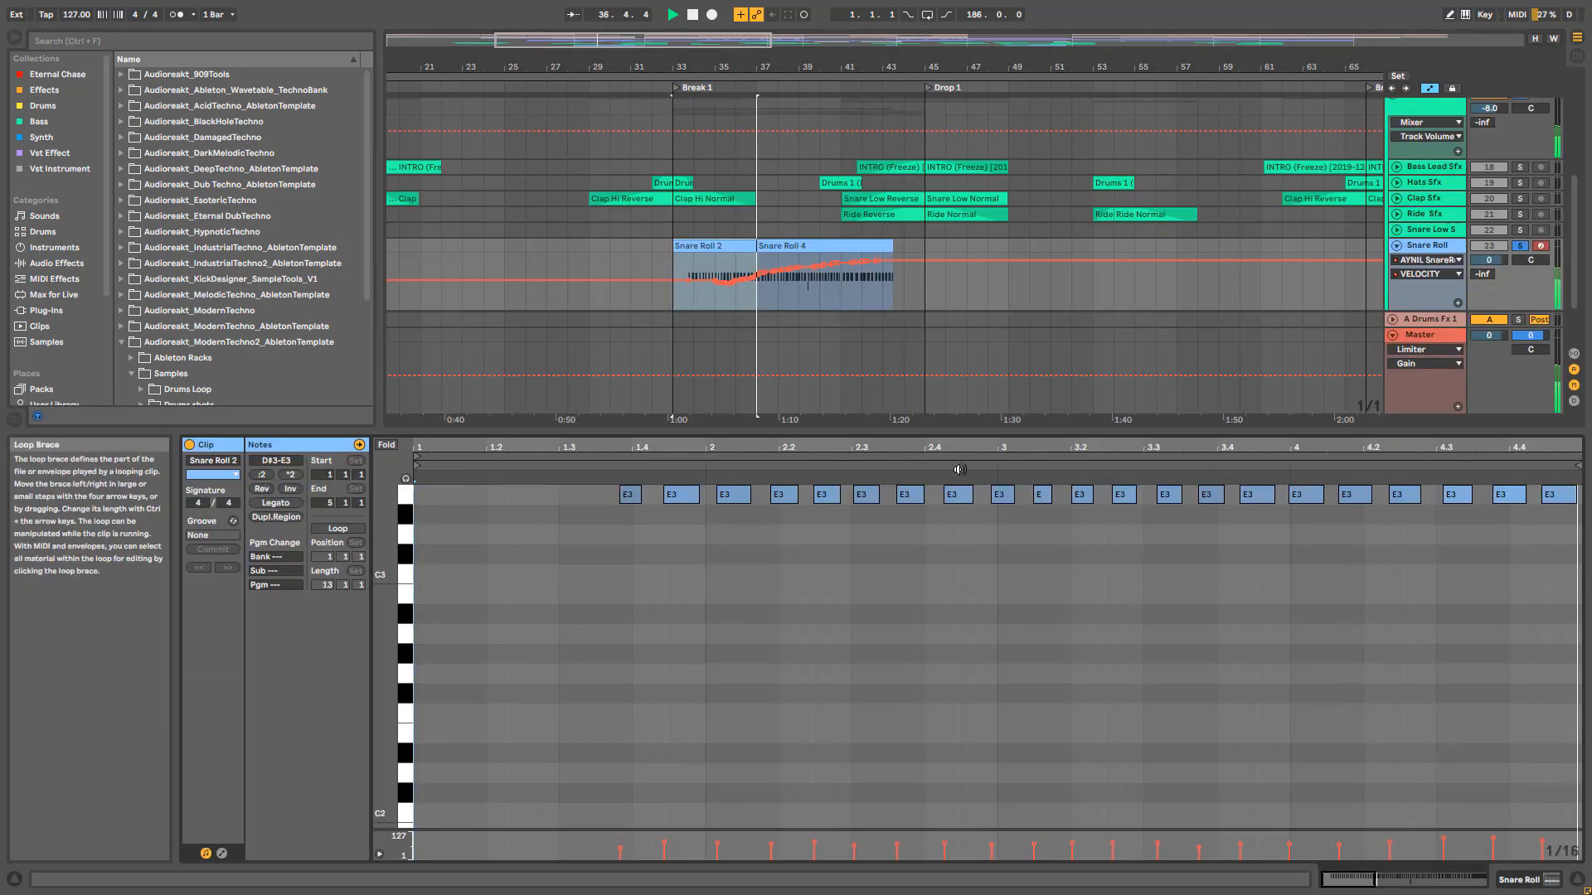
left_click(761, 303)
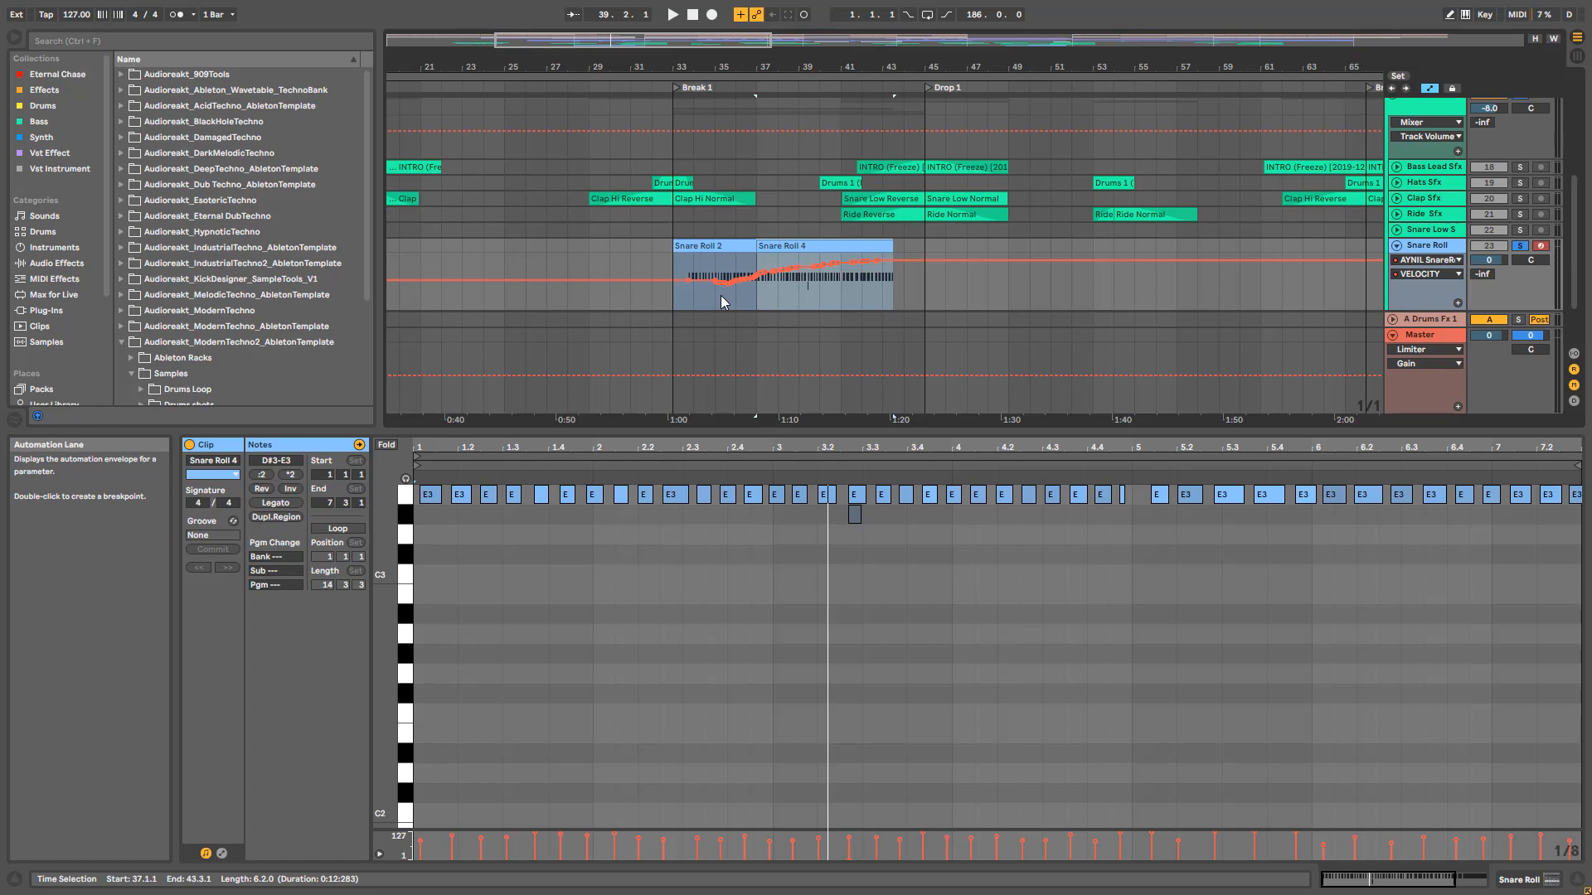
scroll(719, 316, "down", 2)
Step: Show the Snare Roll track's instrument rack and its VOLUME and HPF automation, and audition the roll in solo from bar 39
double_click(1425, 175)
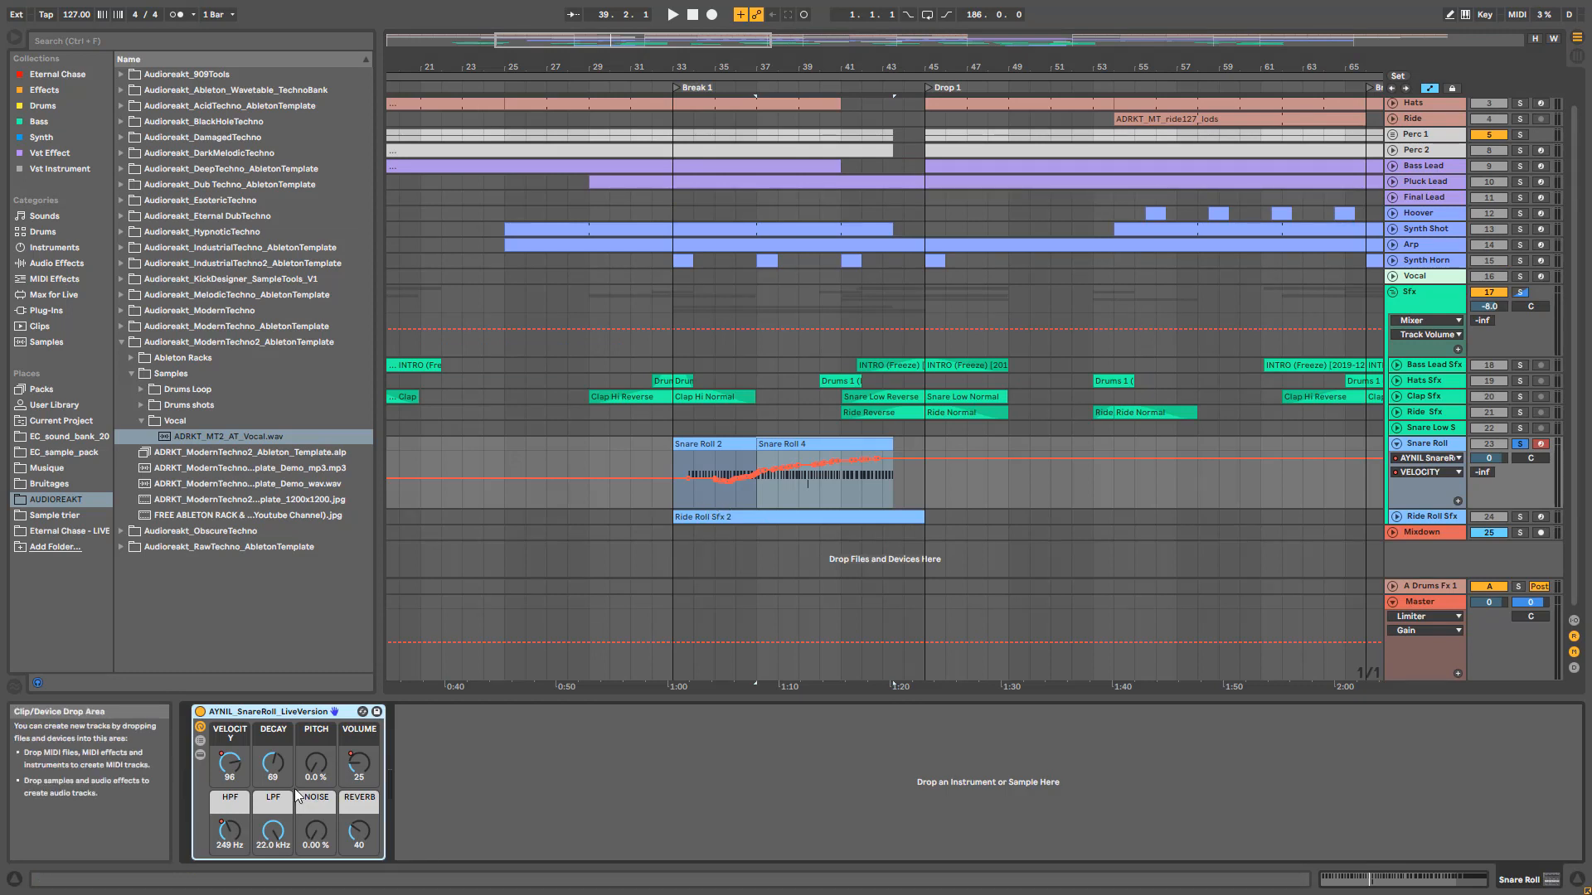
left_click(1430, 472)
left_click(1434, 533)
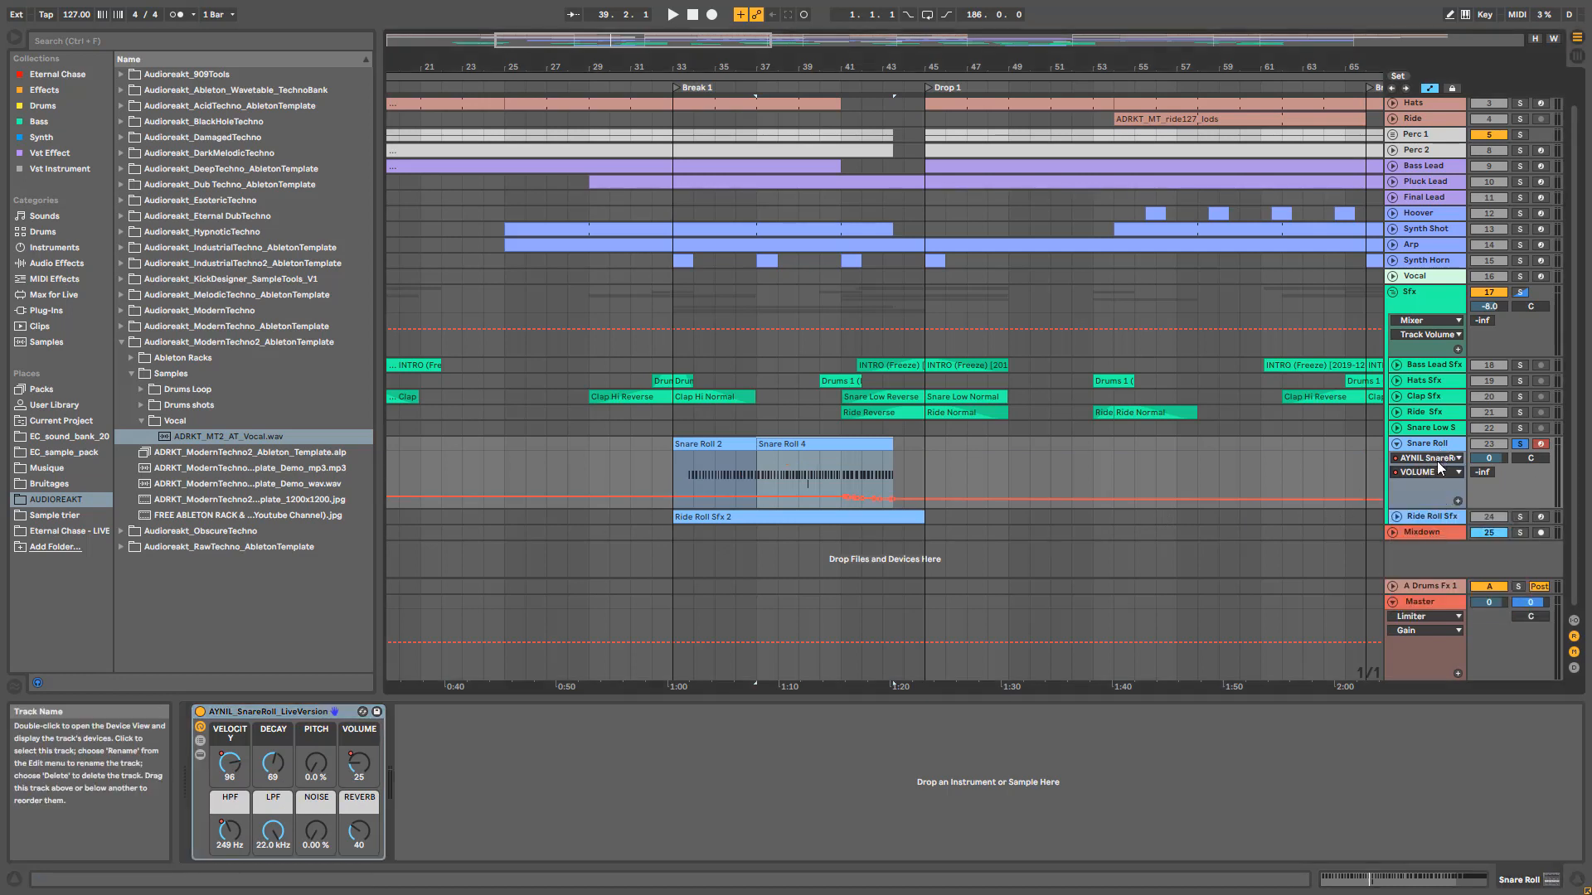
left_click(1432, 471)
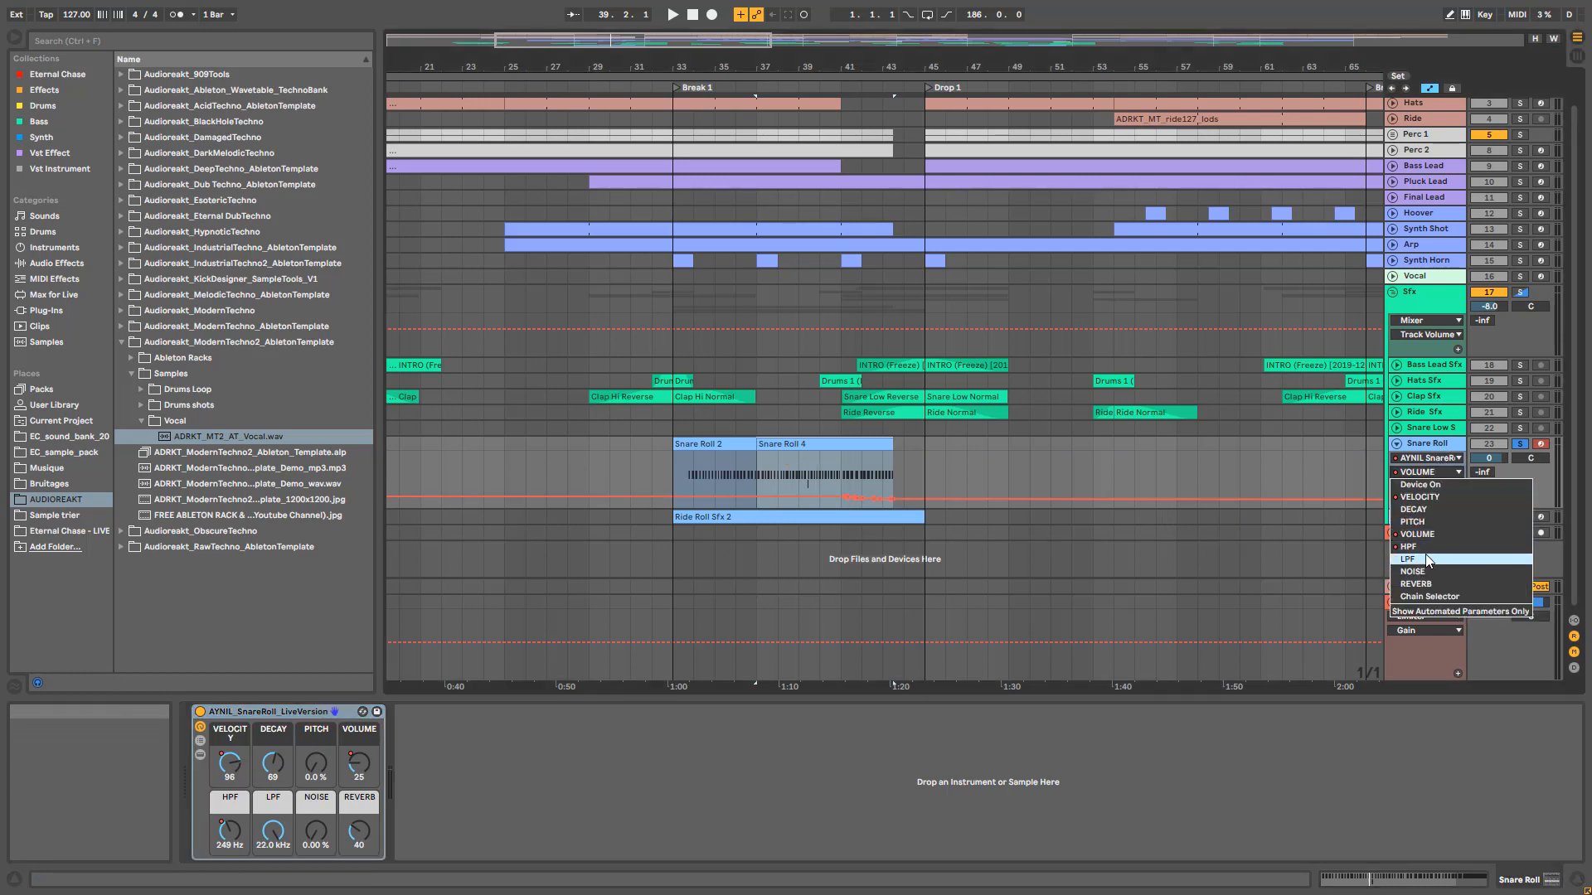
left_click(1411, 547)
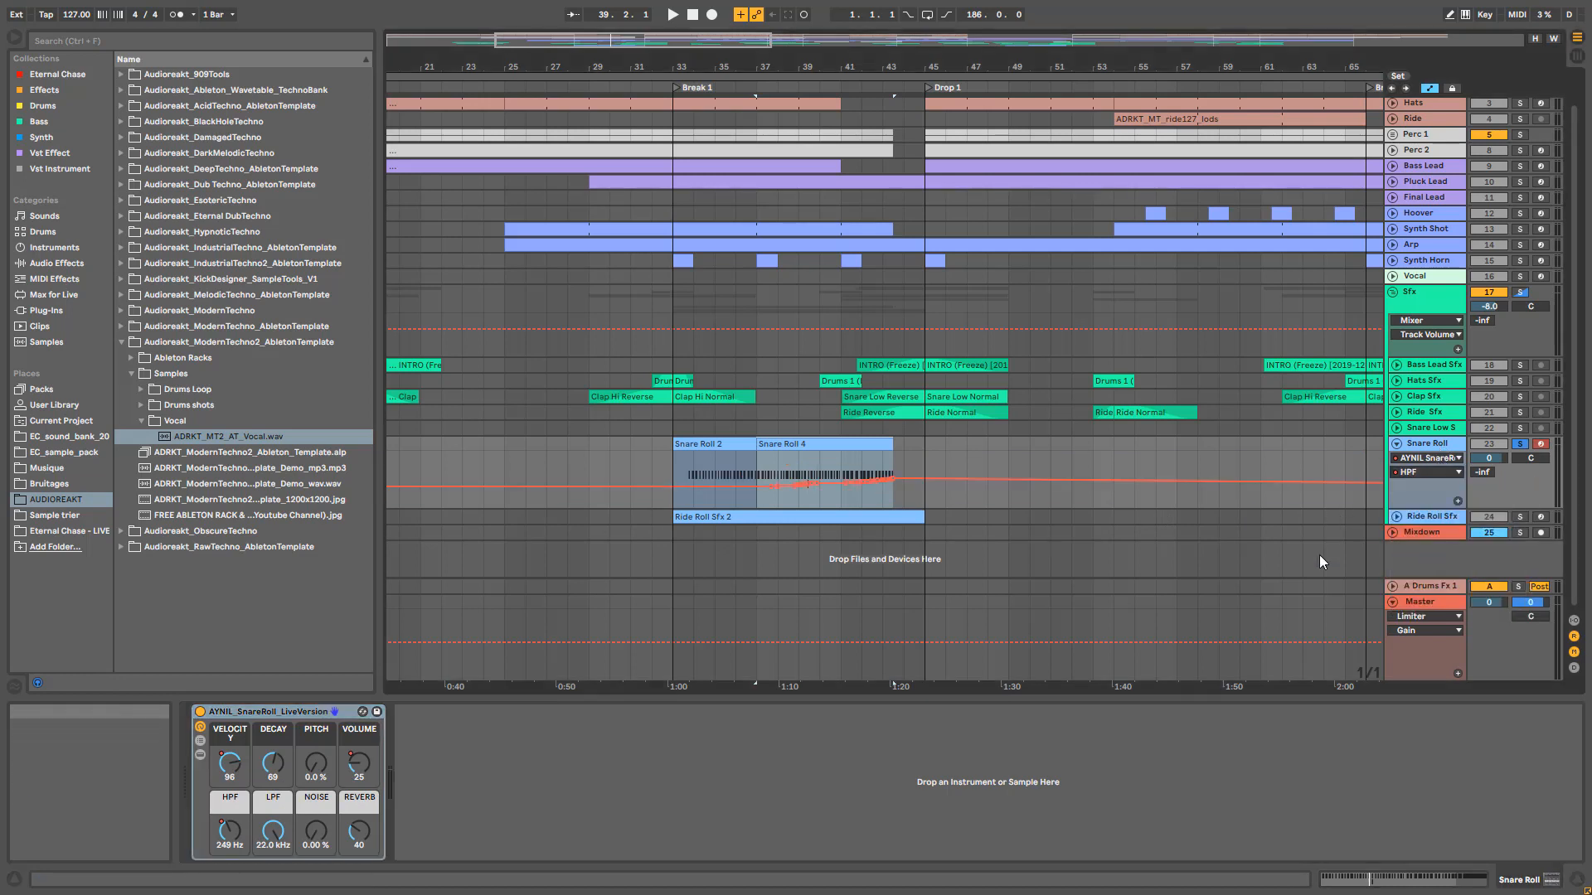
left_click(796, 469)
key("space")
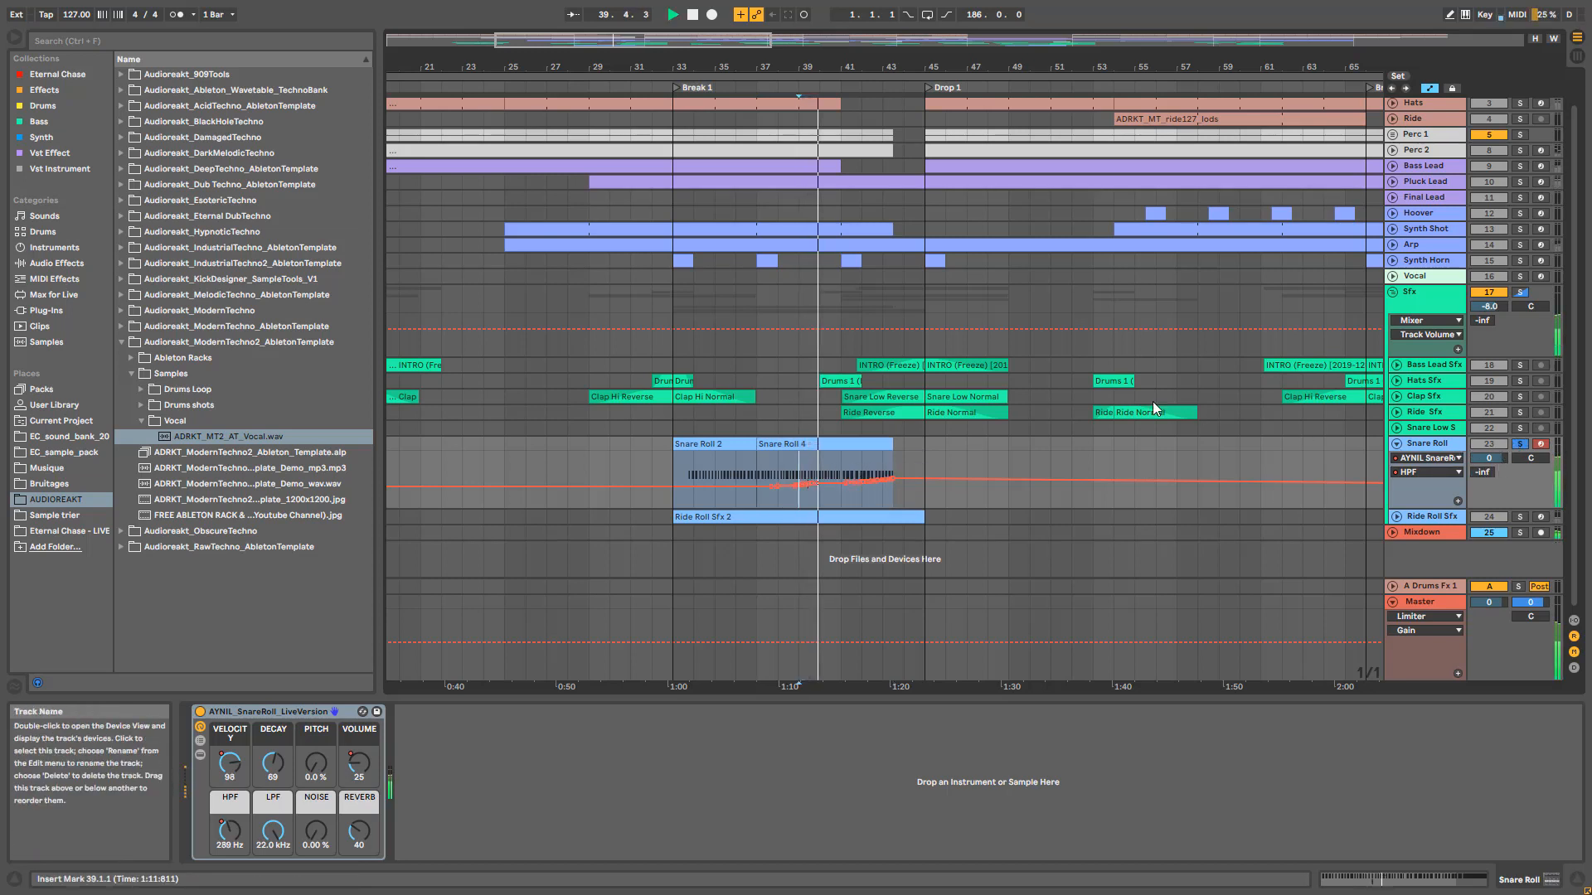
Step: Unfold the Ride Roll Sfx track, audition it in solo from Break 1, and show the OHH2 pad's sample and effects
left_click(1397, 518)
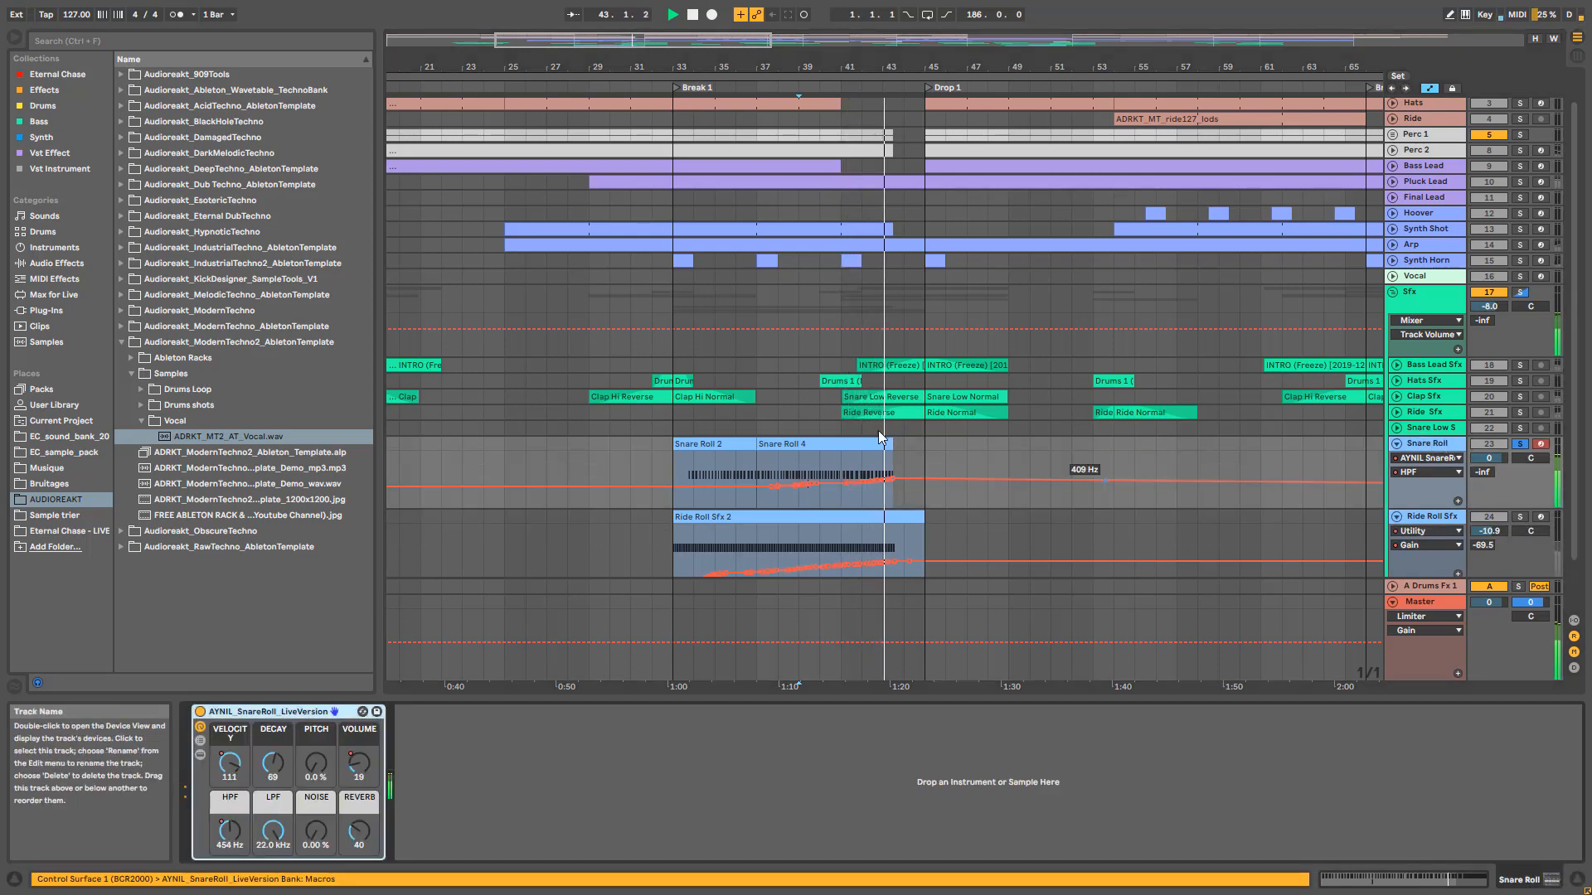
left_click(1519, 517)
left_click(1403, 539)
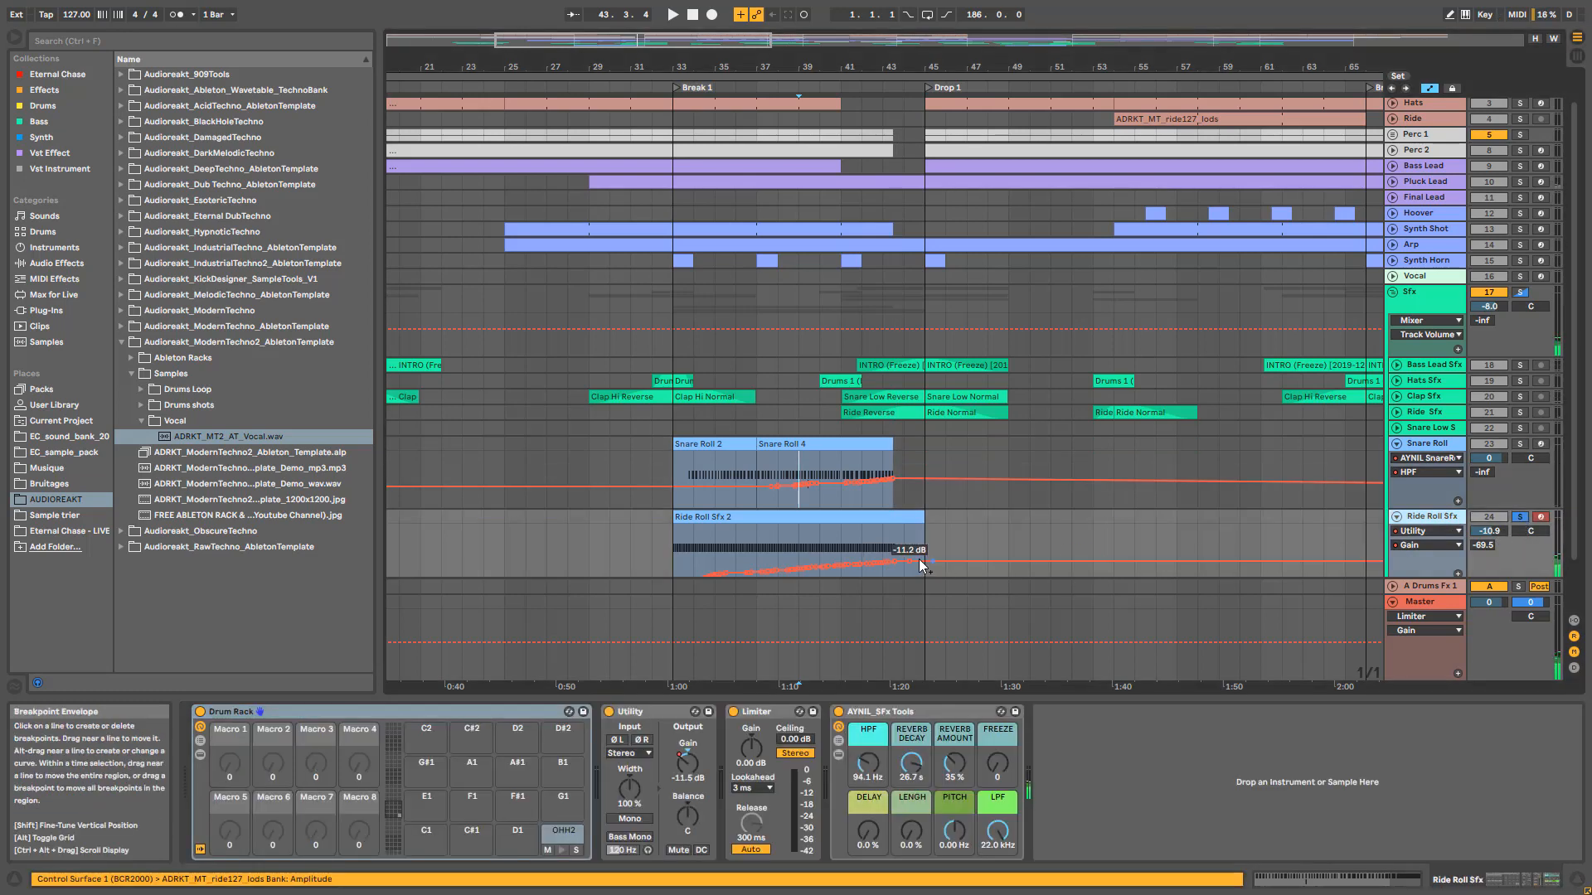
left_click(863, 518)
key("space")
double_click(561, 833)
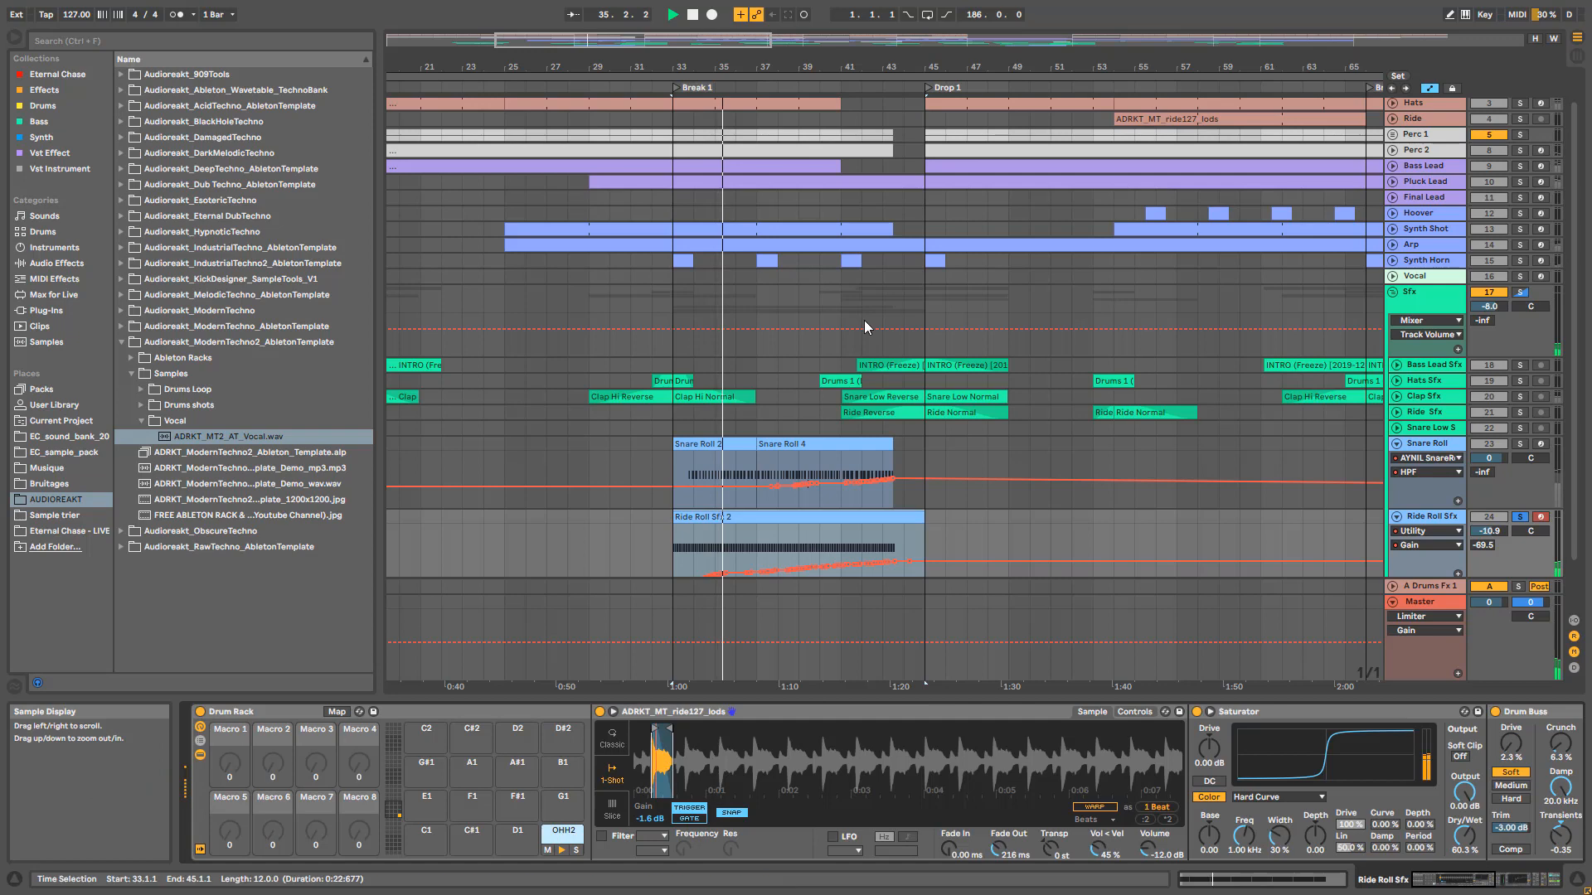
key("space")
Step: Unfold the Ride track and compare its device chain with that of the Ride Roll Sfx track
left_click(1393, 118)
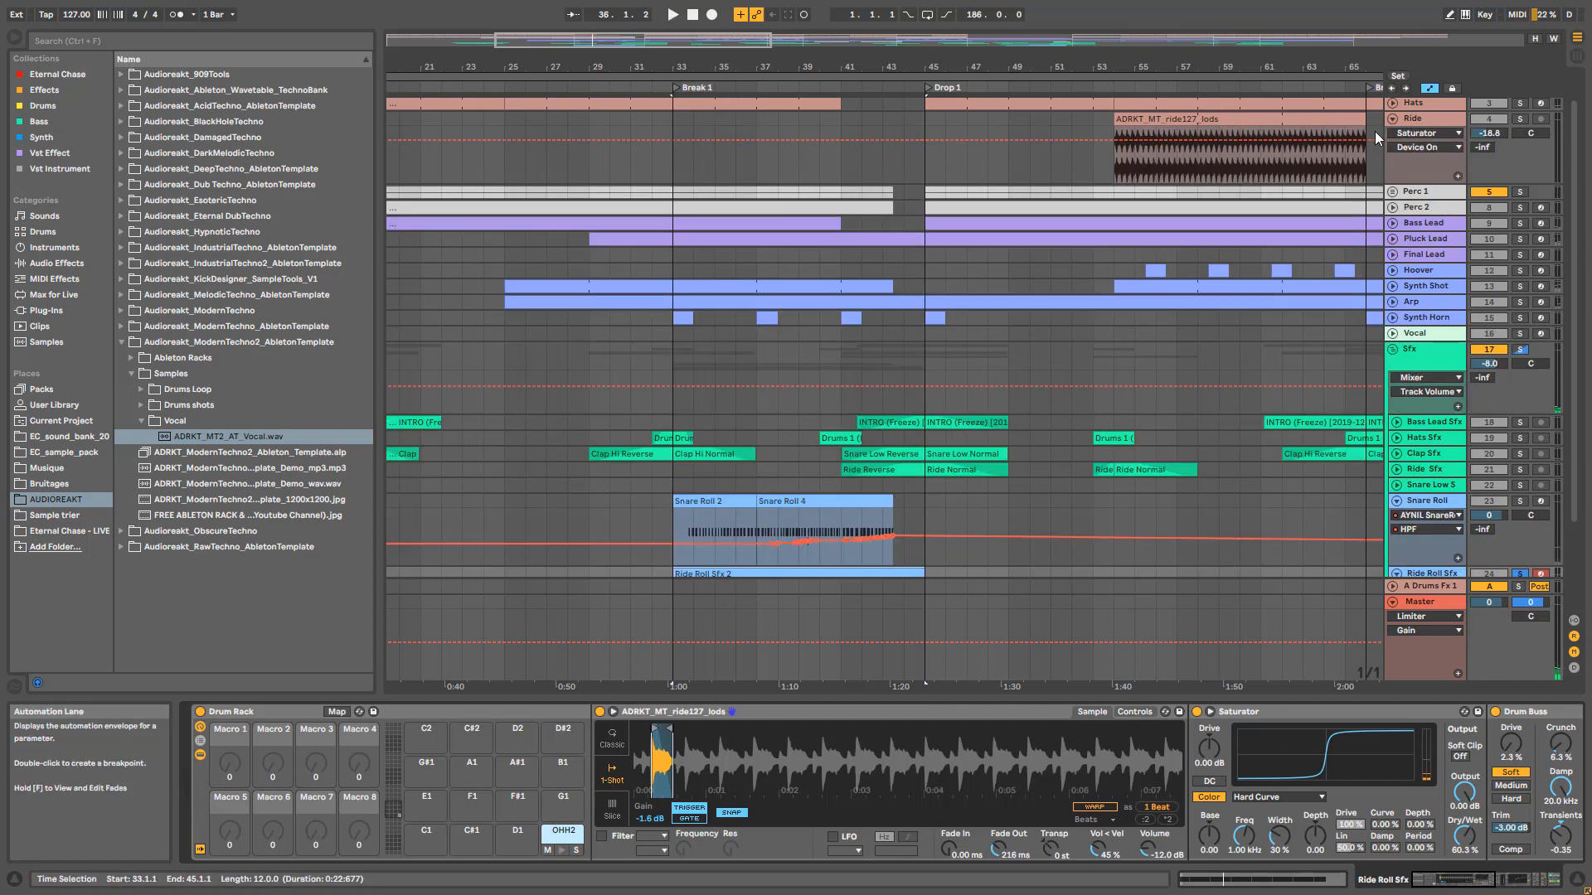
left_click(1416, 119)
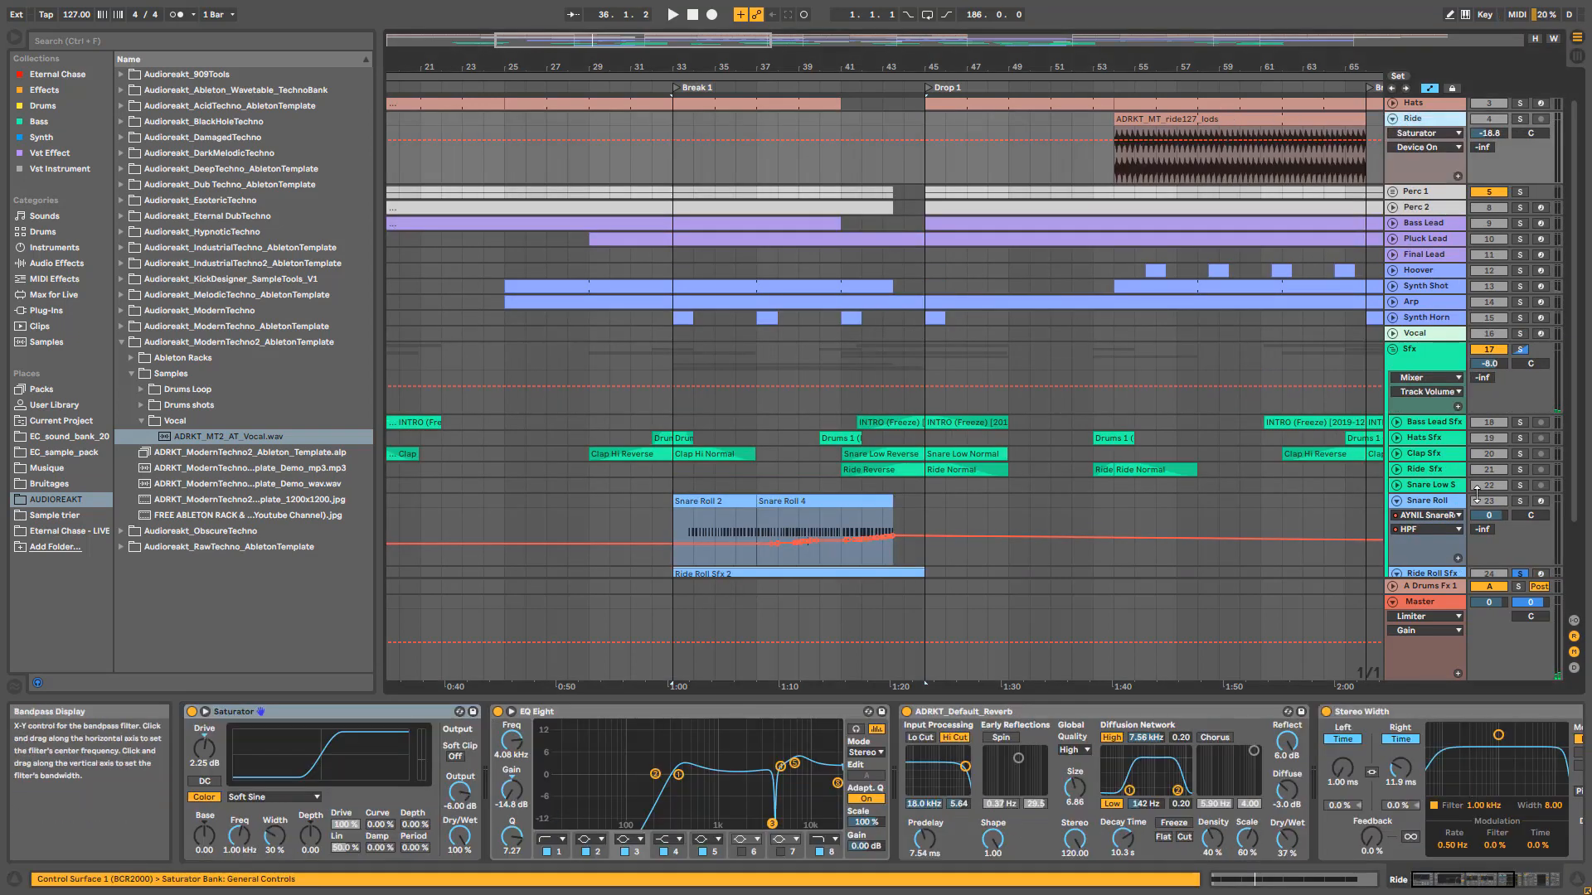
left_click(1432, 573)
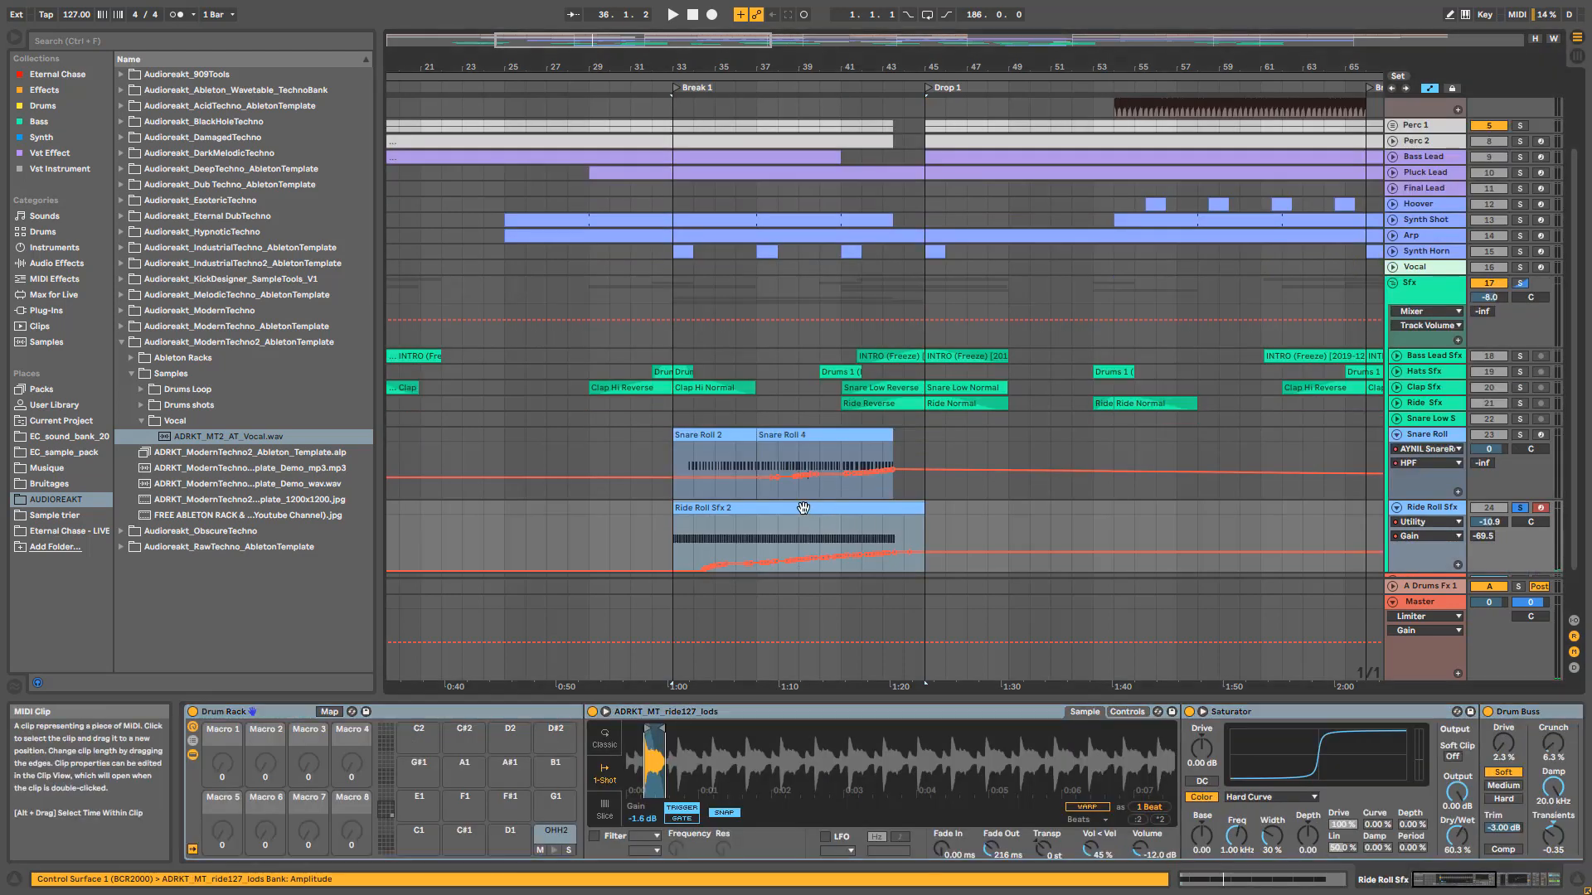
Step: Examine the Ride Roll Sfx track's Utility Gain automation and audition the clip from bar 35 in solo and within the full mix
left_click(1426, 522)
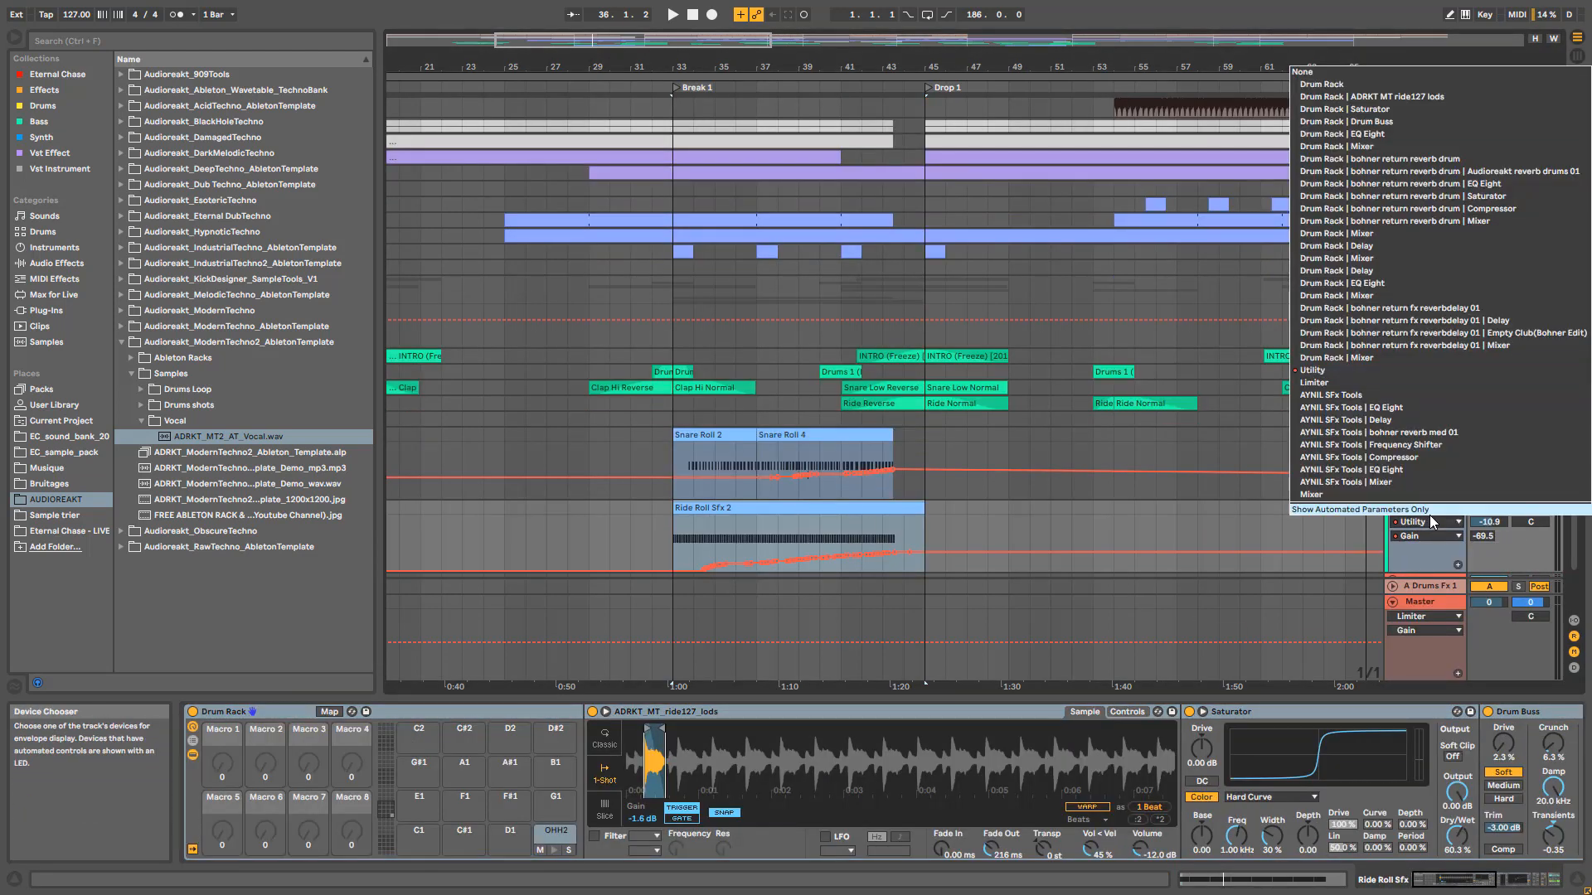
left_click(661, 569)
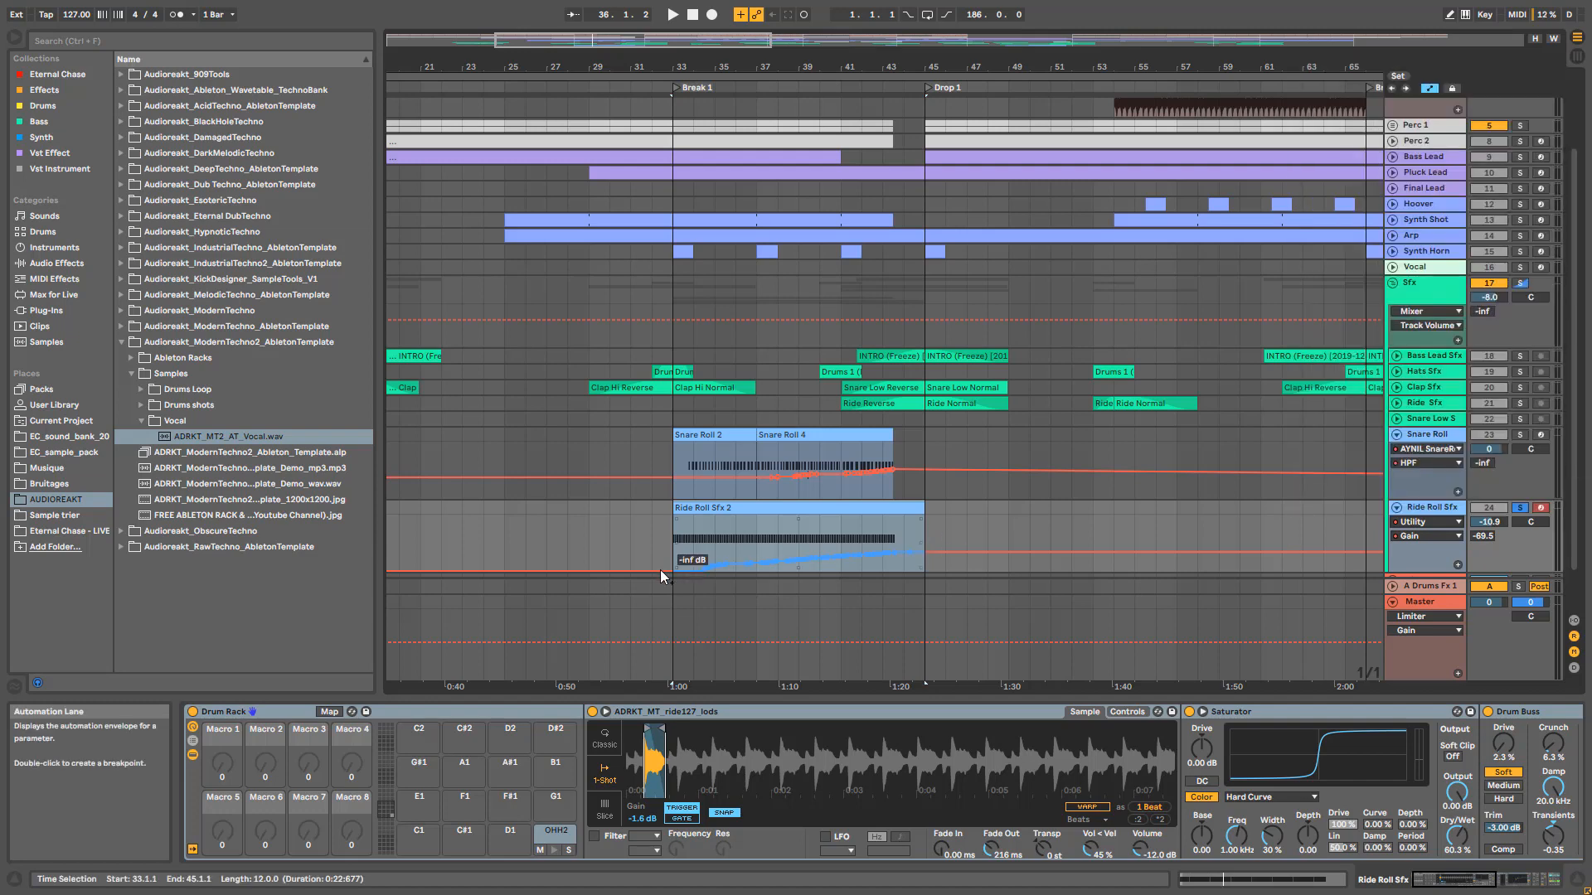
left_click(727, 529)
key("space")
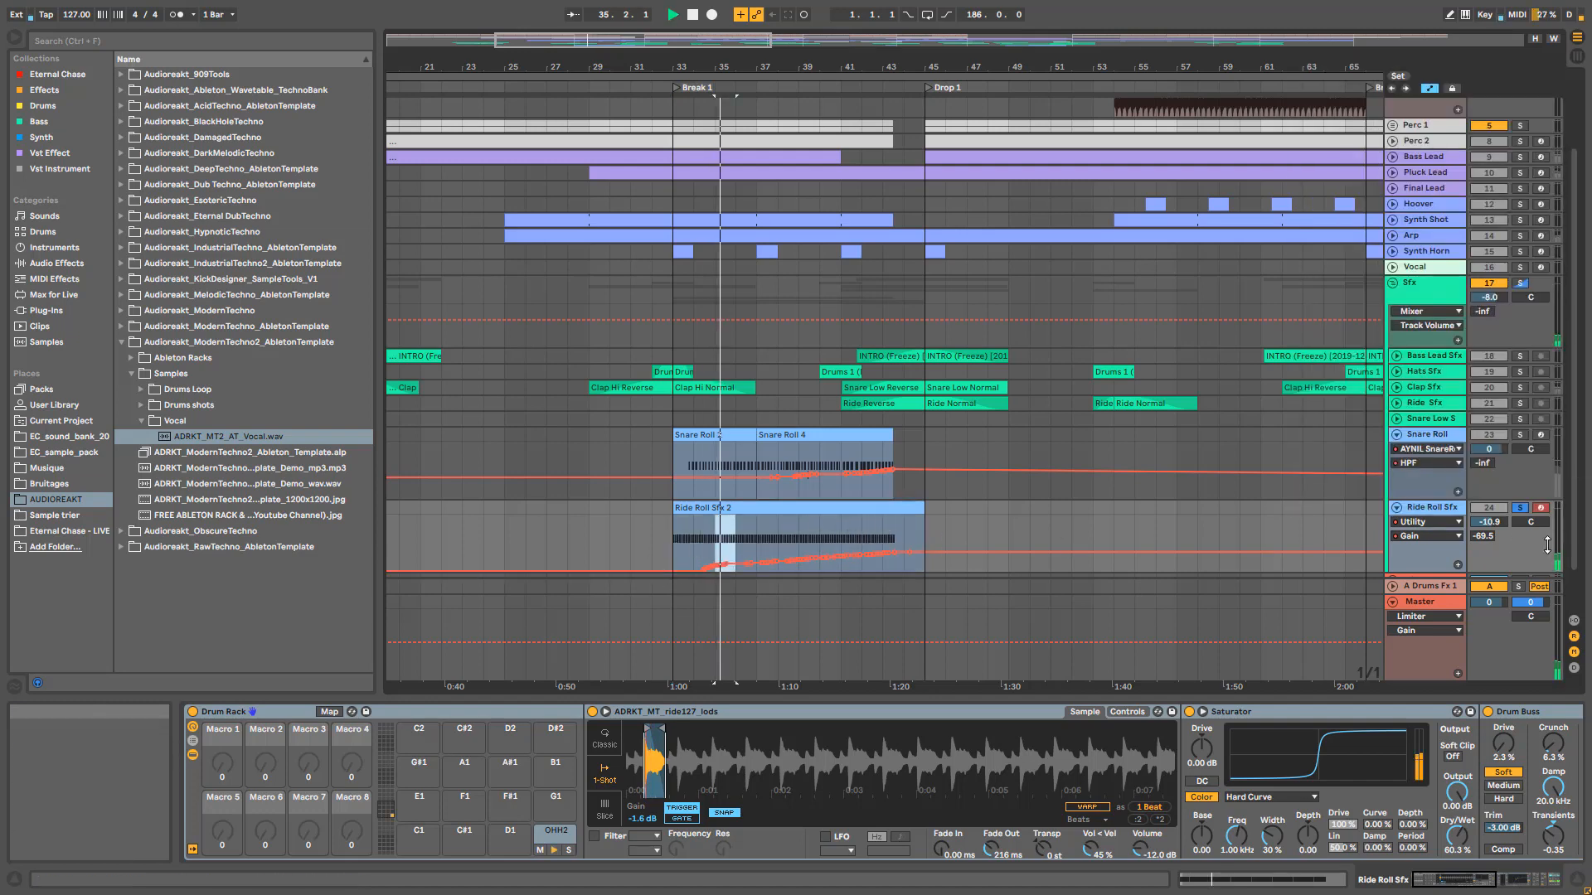
left_click(1522, 510)
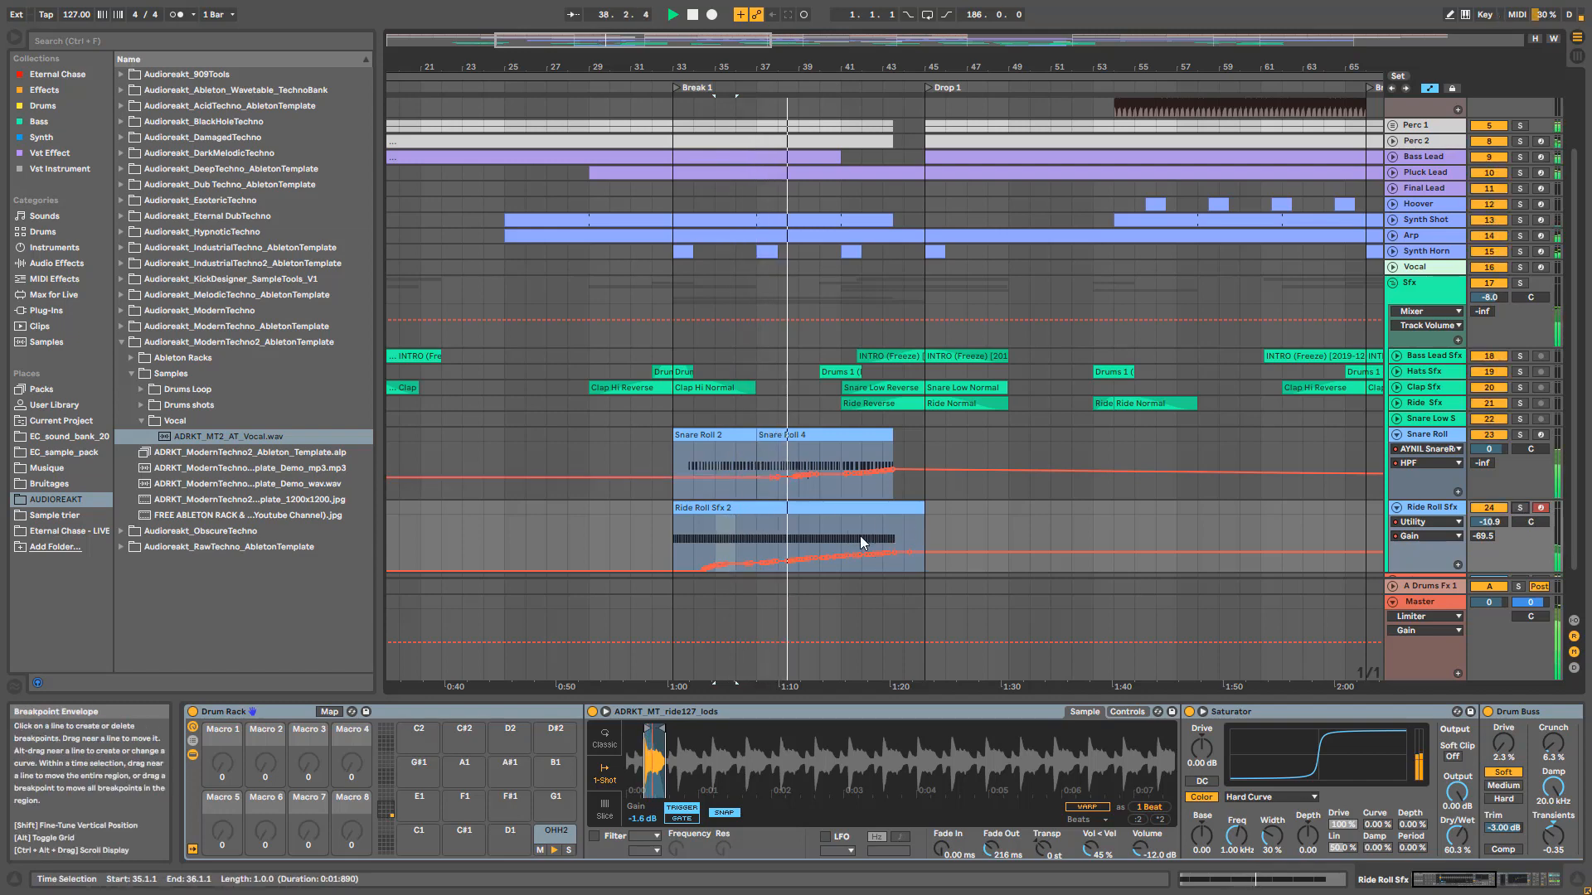
left_click(1487, 509)
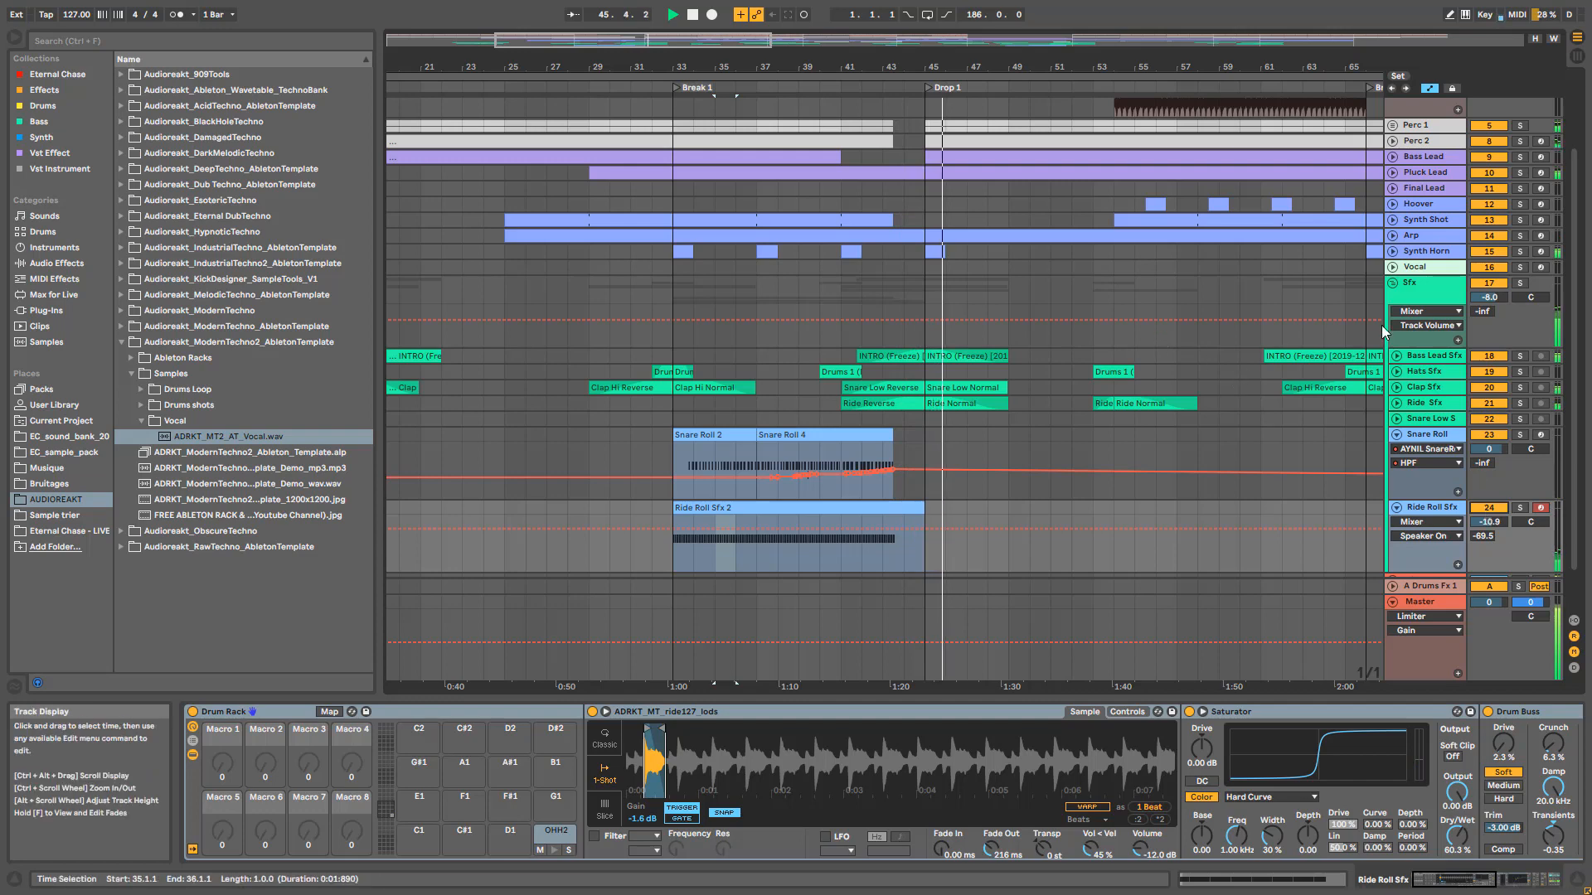
Step: Unfold the Ride Sfx track to examine its reverse and normal clips around Drop 1, and fold the Snare Roll and Ride Roll Sfx tracks
left_click(1397, 403)
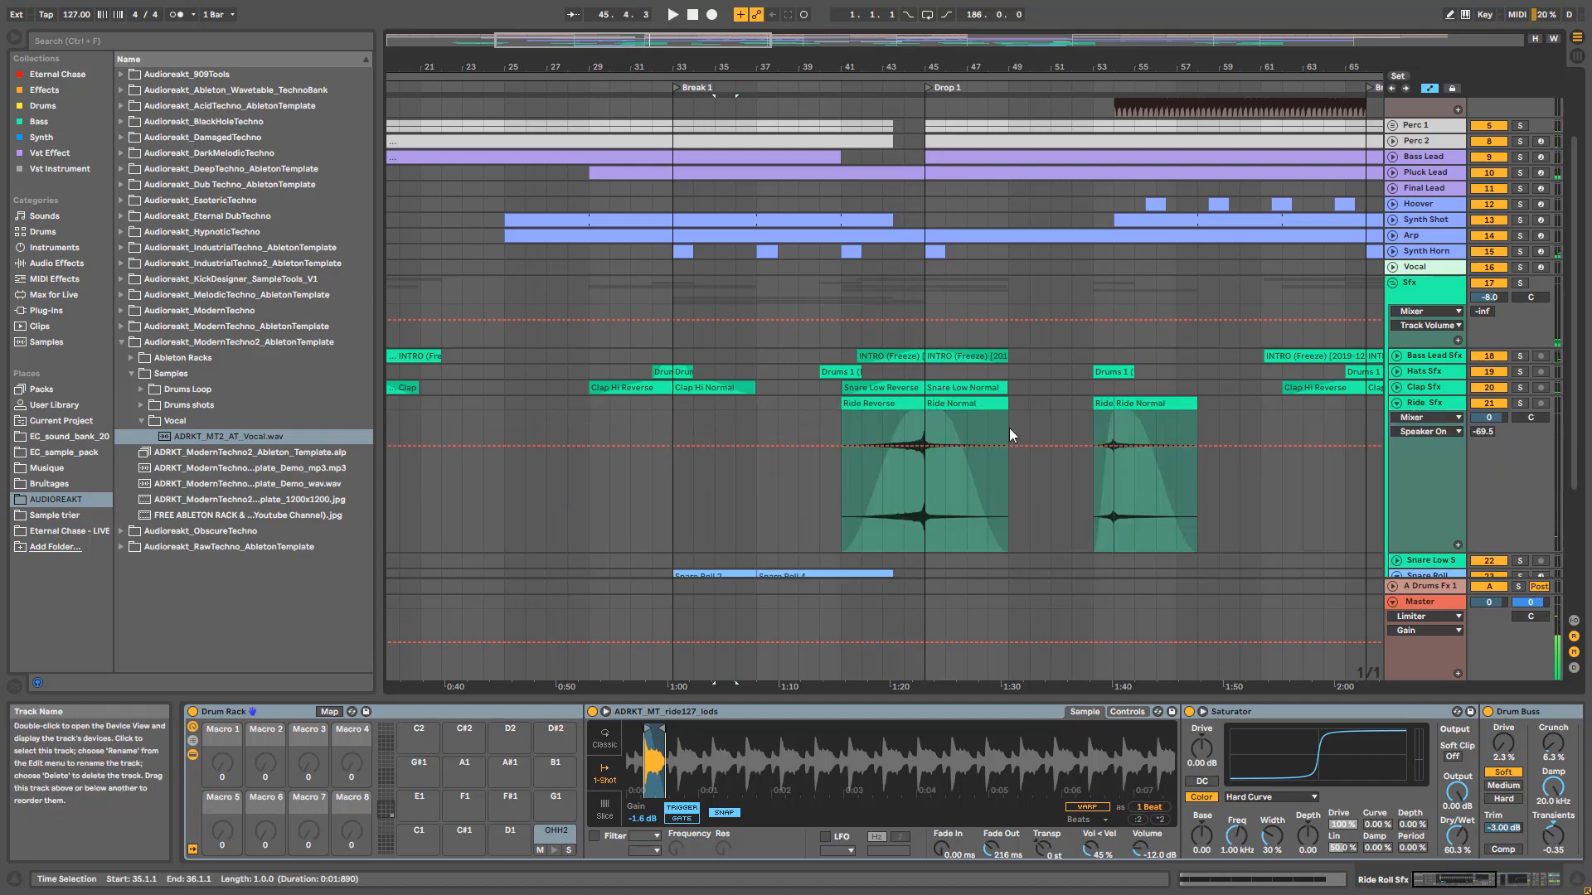
scroll(1007, 421, "down", 5)
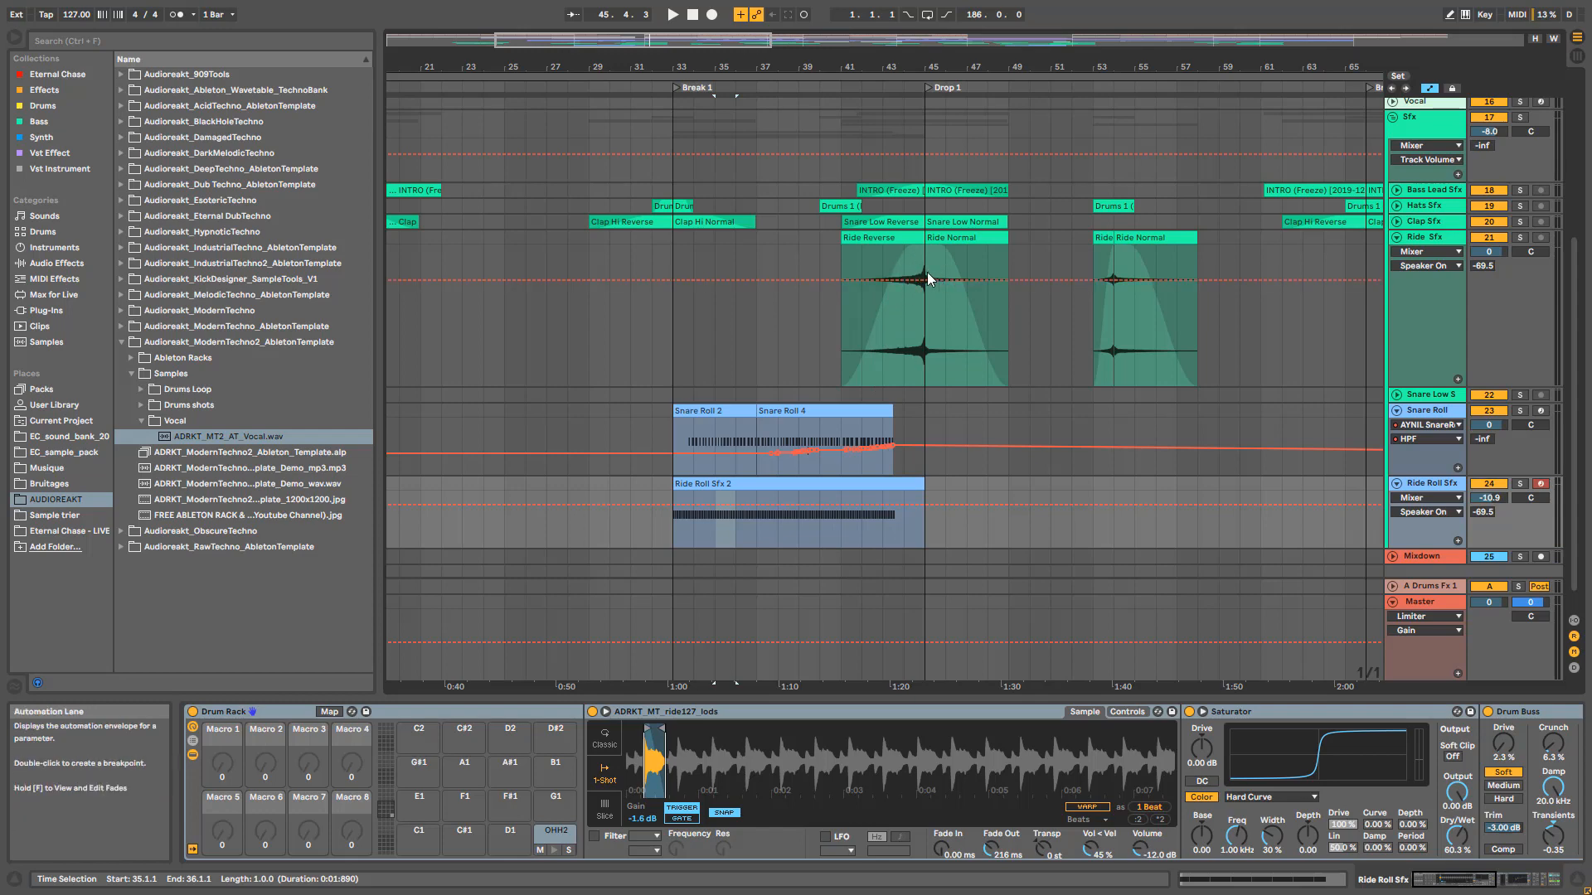
left_click_drag(895, 73, 887, 43)
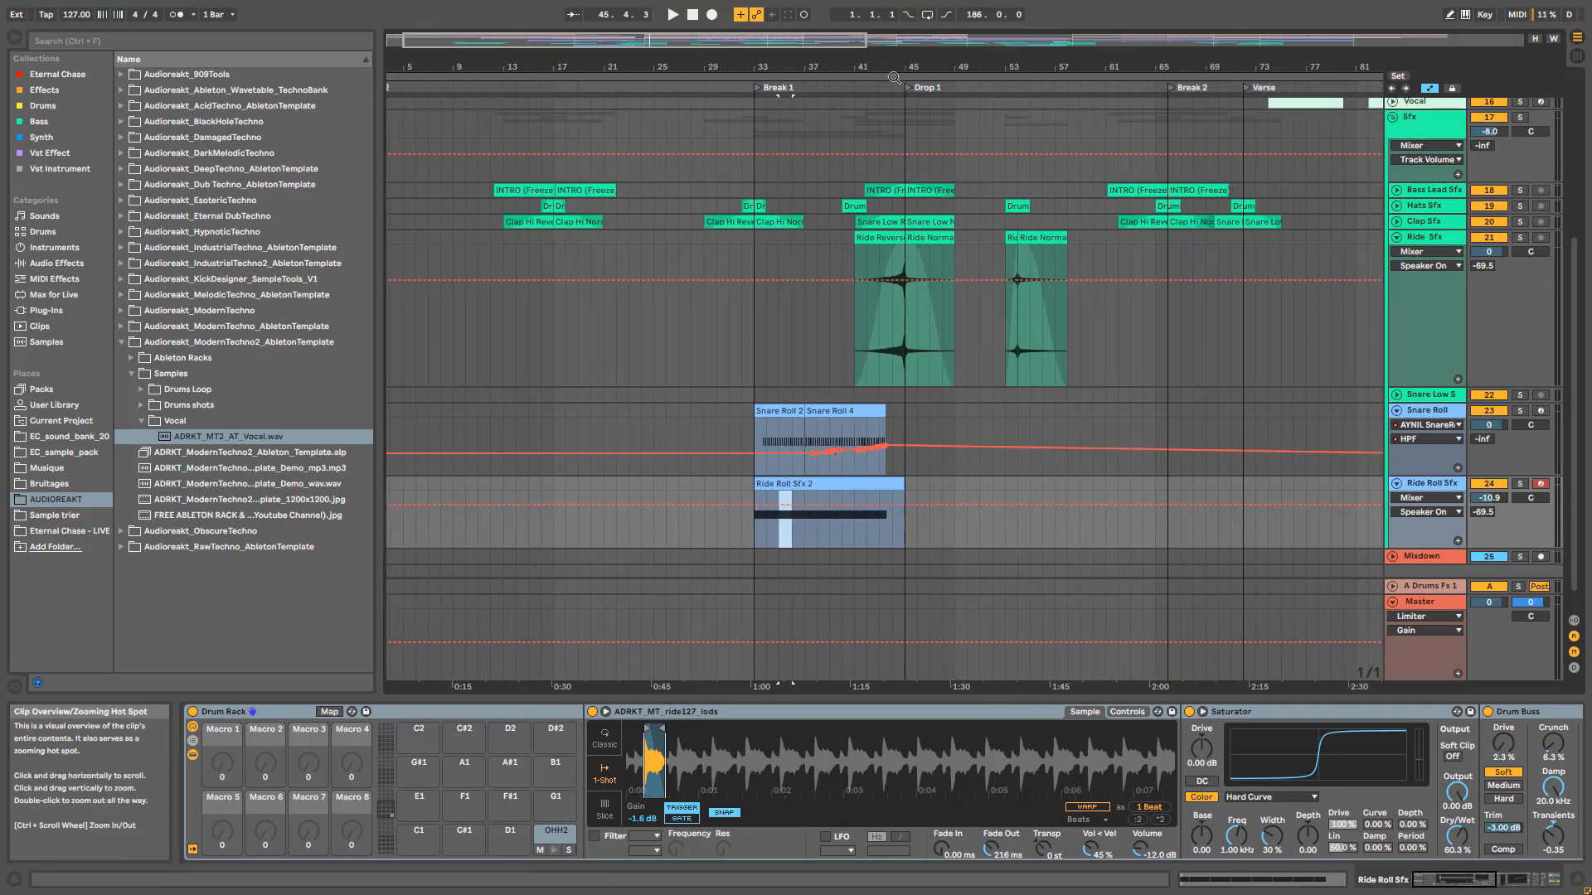
left_click(1397, 410)
left_click(1396, 426)
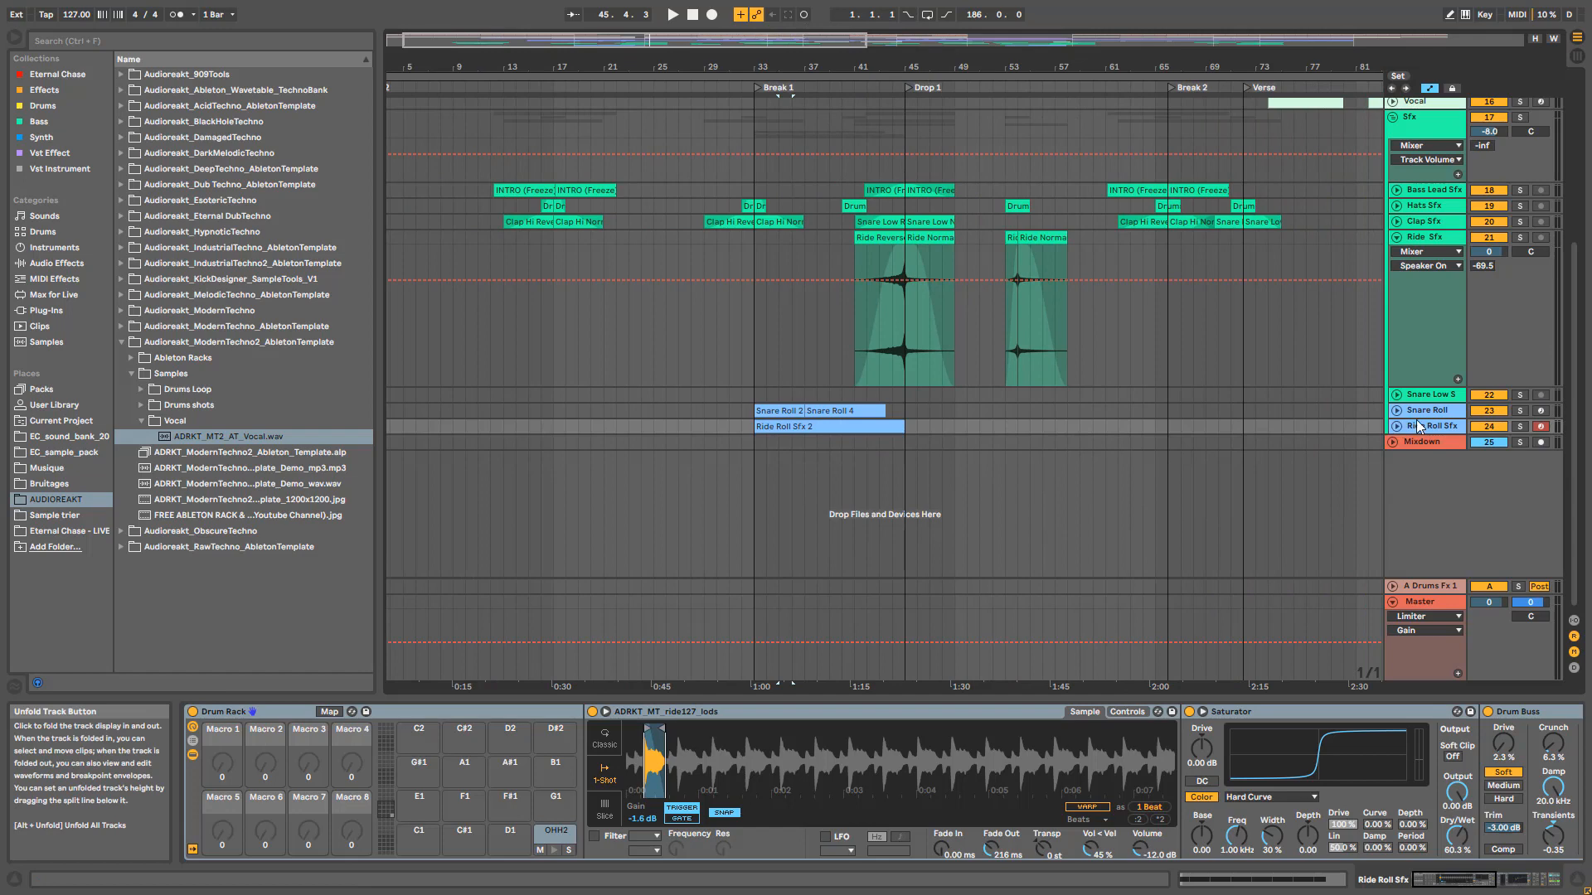
Step: Show the Sfx group's Compressor and Utility devices and examine the Sfx clips around the Final Drop
left_click(1433, 126)
left_click_drag(807, 41, 1204, 30)
mouse_move(1033, 40)
left_mouse_down()
mouse_move(1108, 51)
mouse_move(1041, 71)
left_mouse_up()
scroll(974, 203, "up", 2)
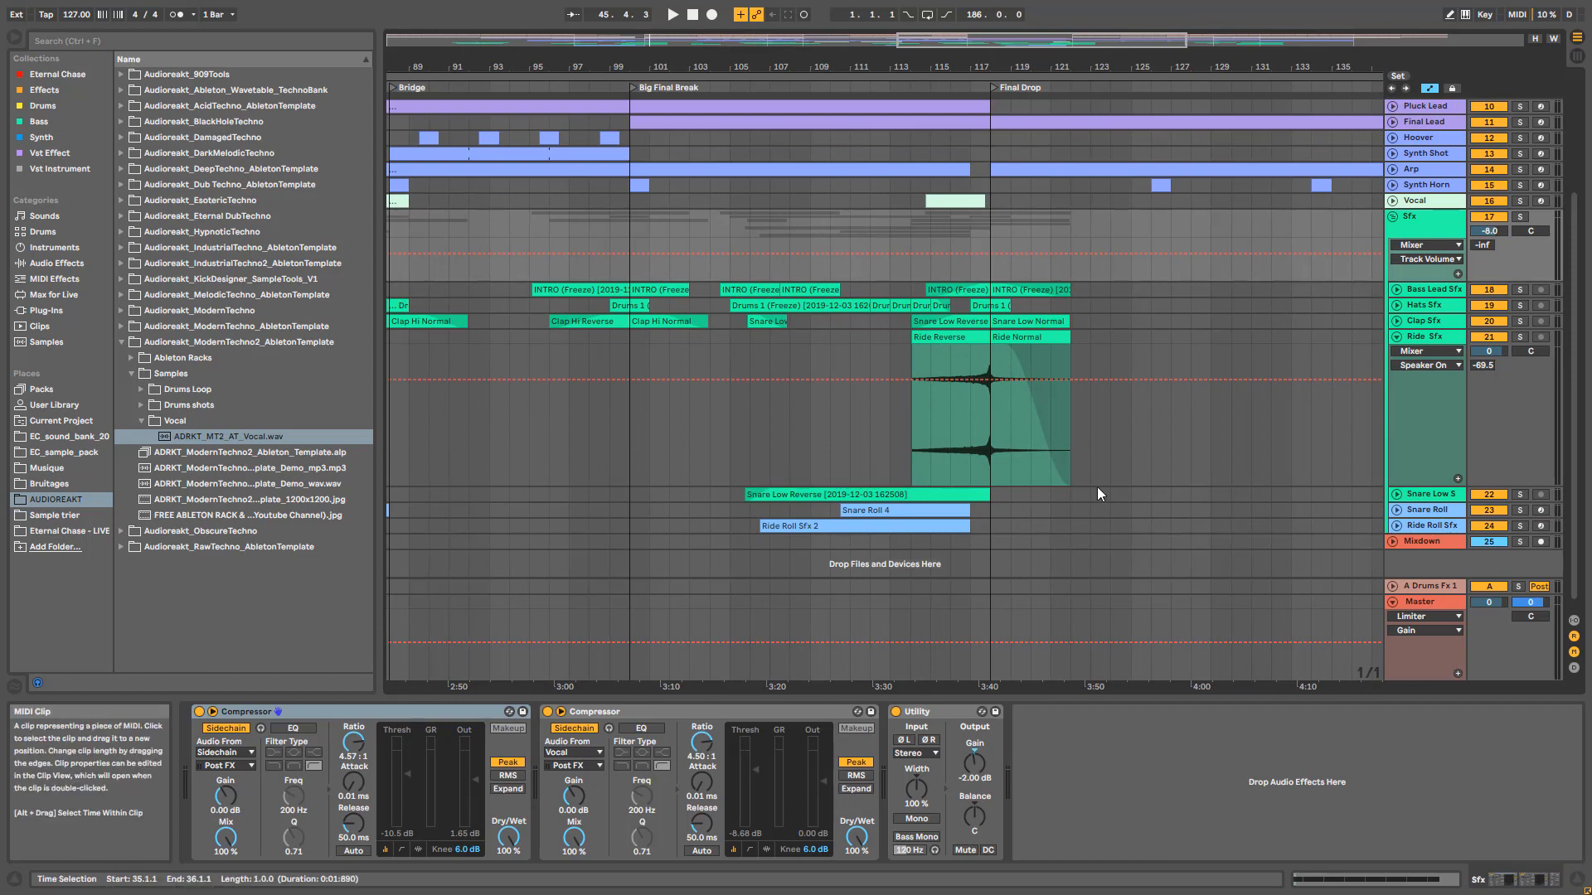
Step: Fold the Ride Sfx track, the whole Sfx group and the Ride track
left_click(1397, 335)
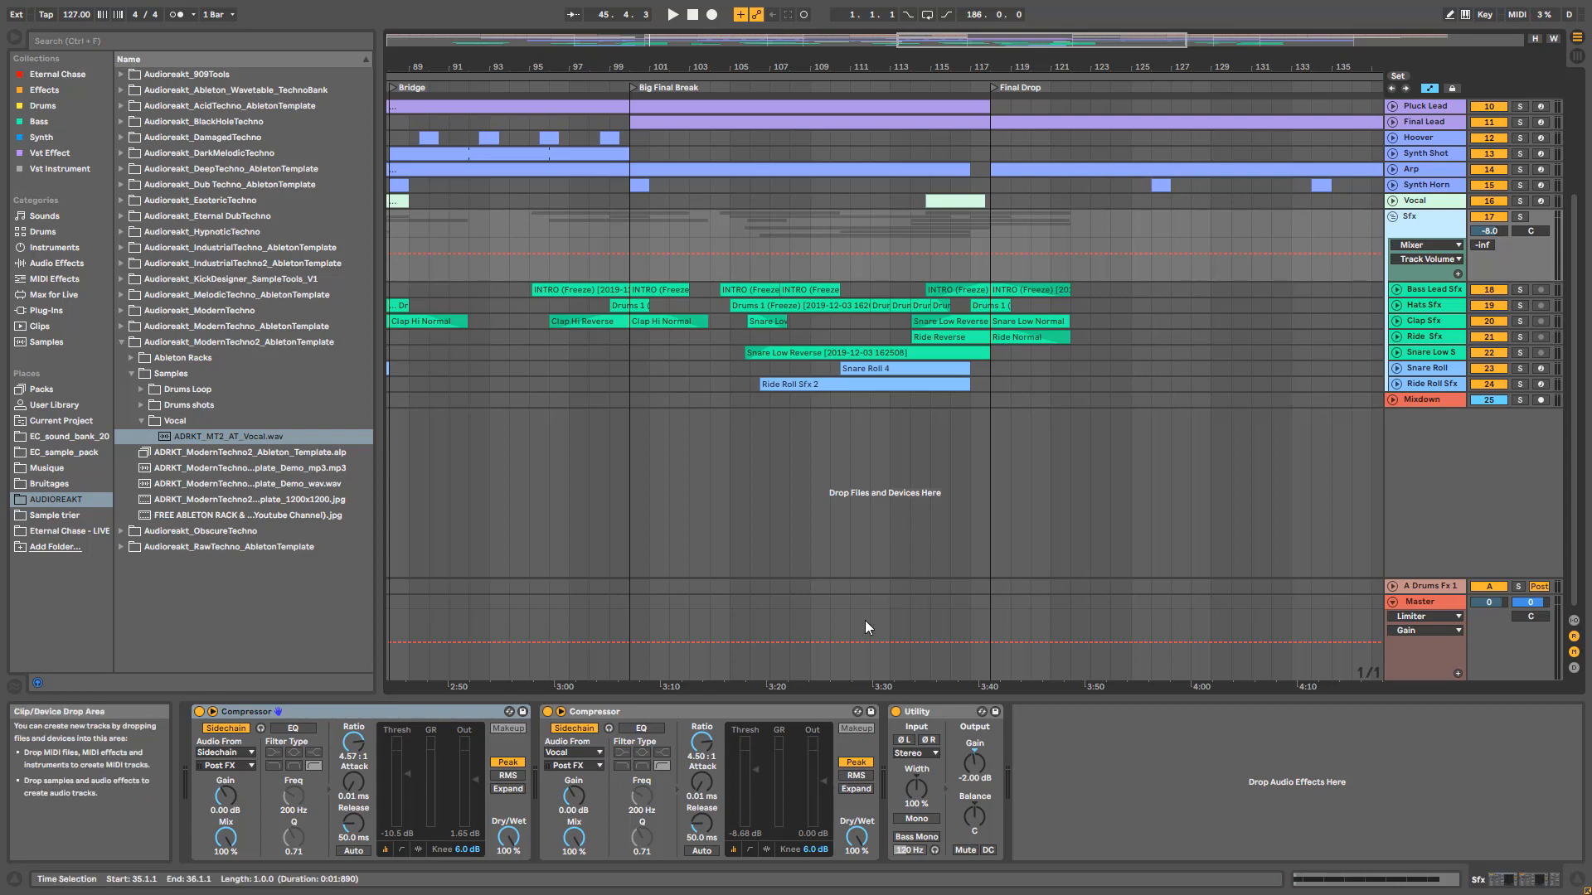
left_click(1393, 216)
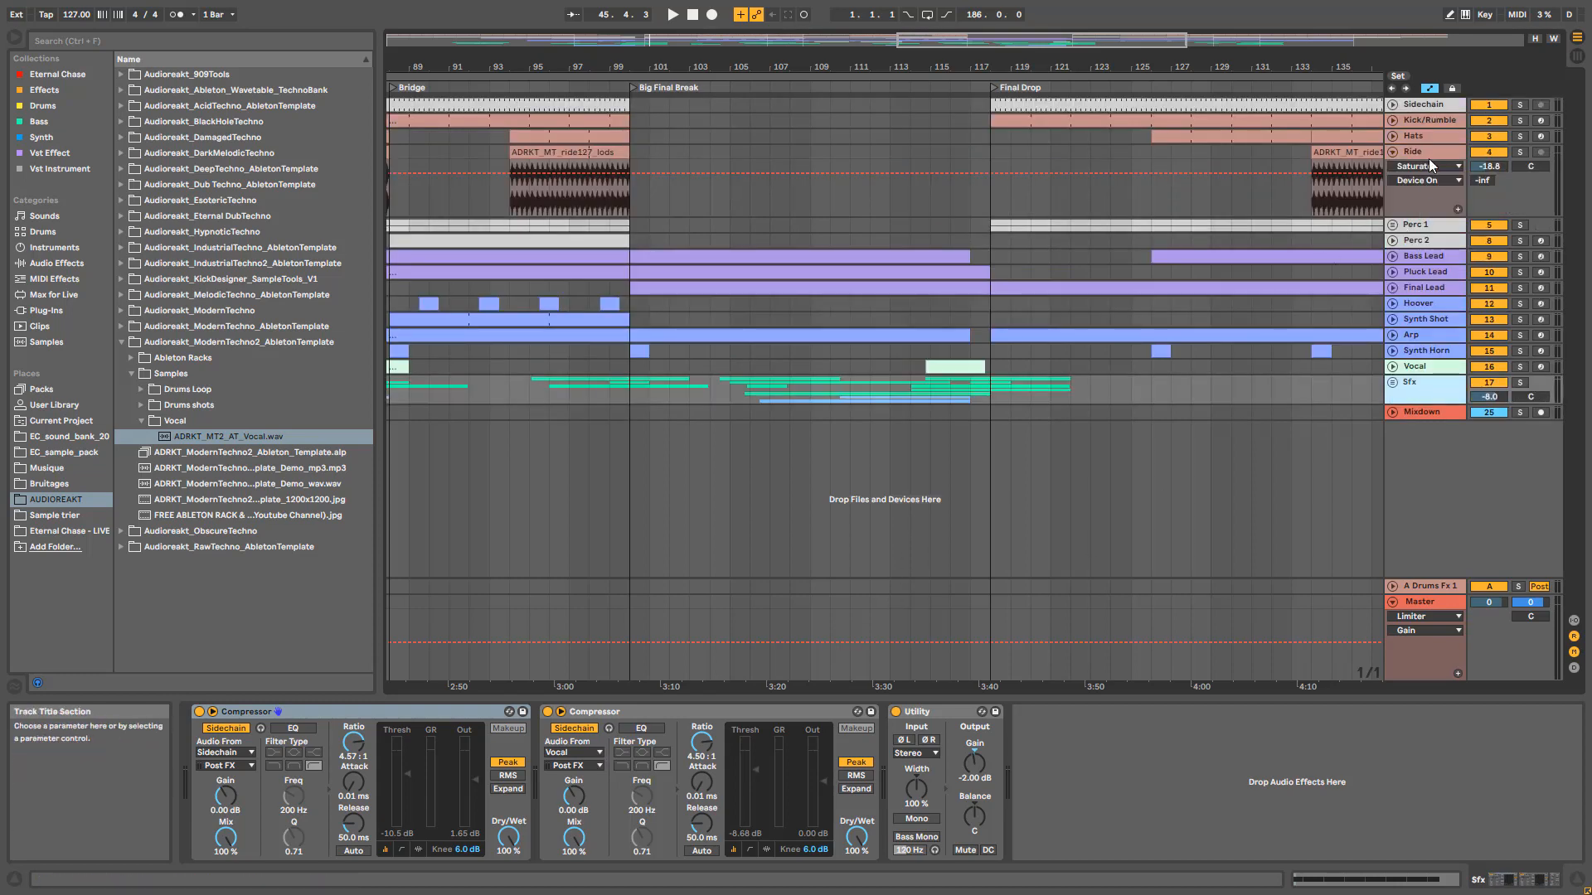
left_click(1394, 166)
Step: Show the Mixdown track's two EQ Eight devices, examine the EQ Eight 1 Frequency A automation through the Big Final Break, and fold the track
left_click(1343, 332)
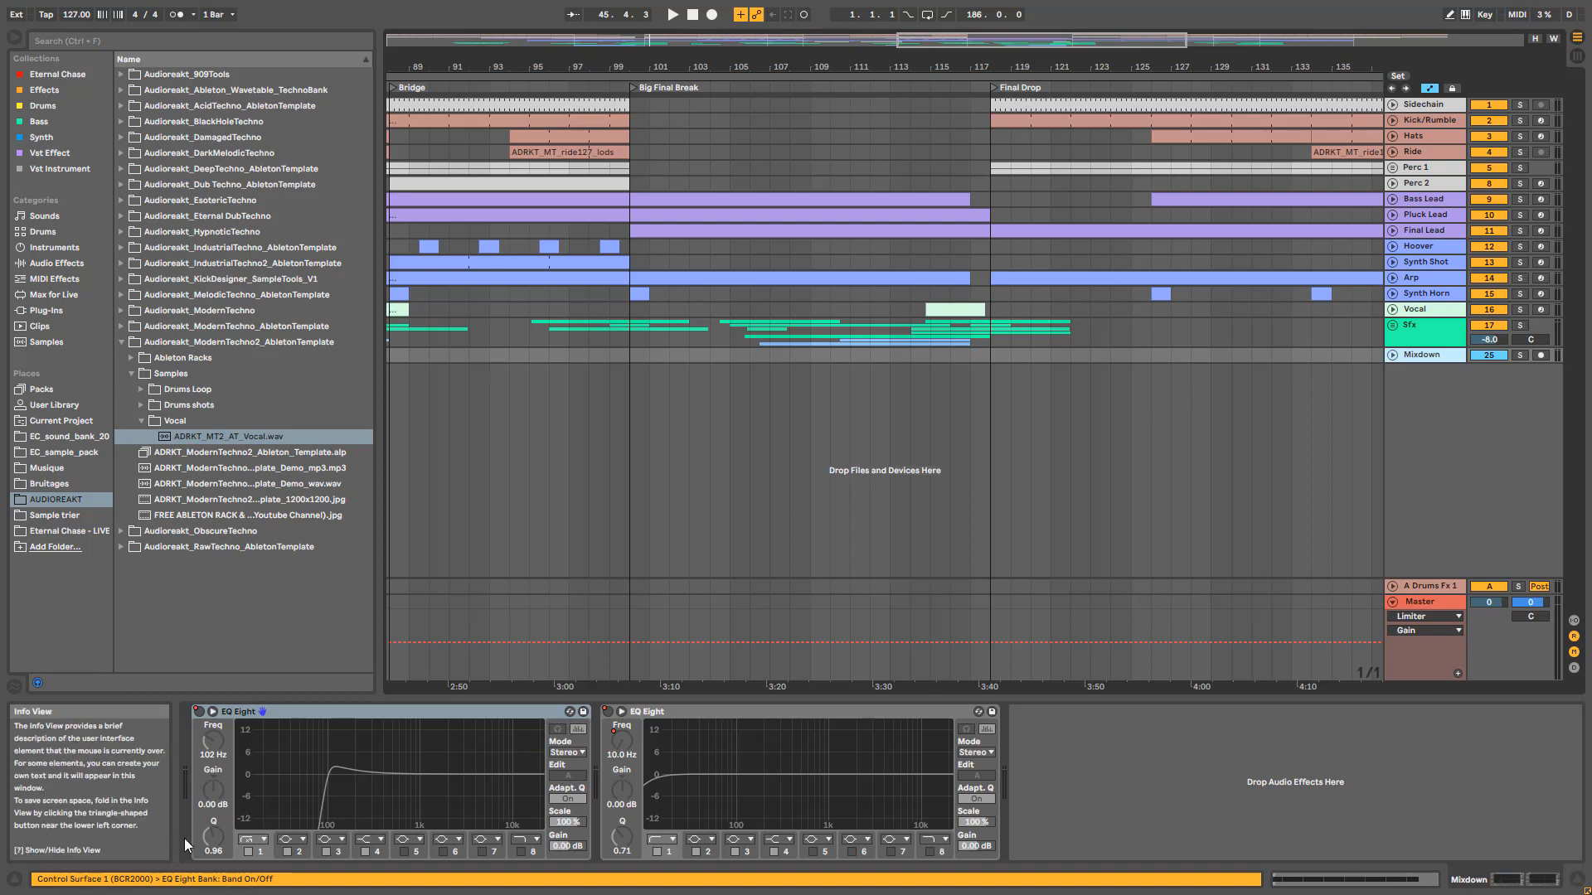
left_click_drag(1001, 41, 730, 49)
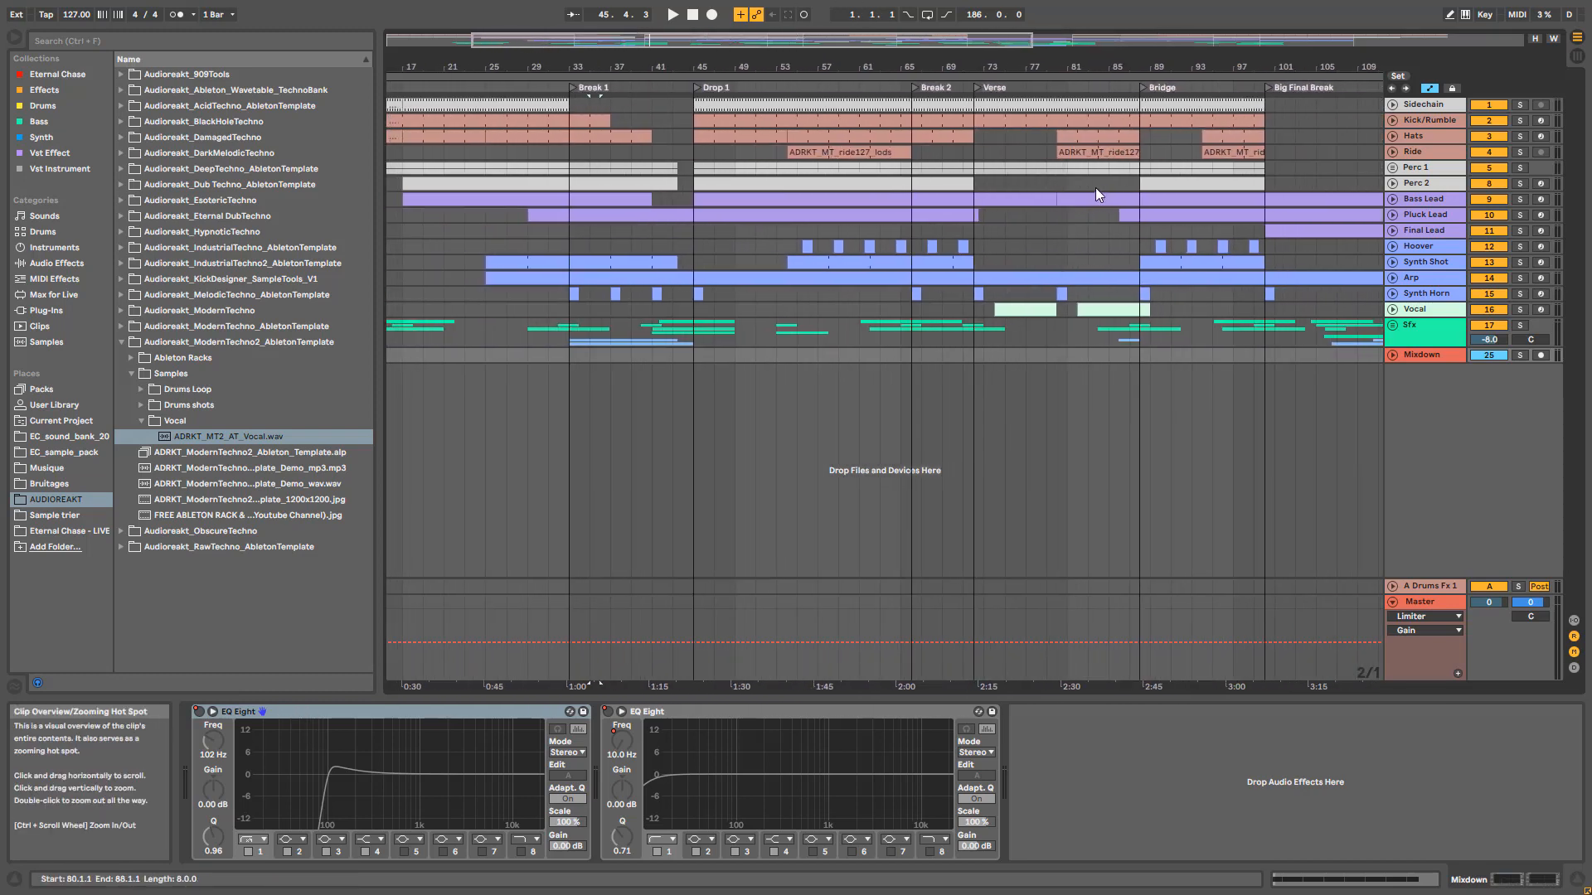
left_click(1395, 356)
left_click(1405, 367)
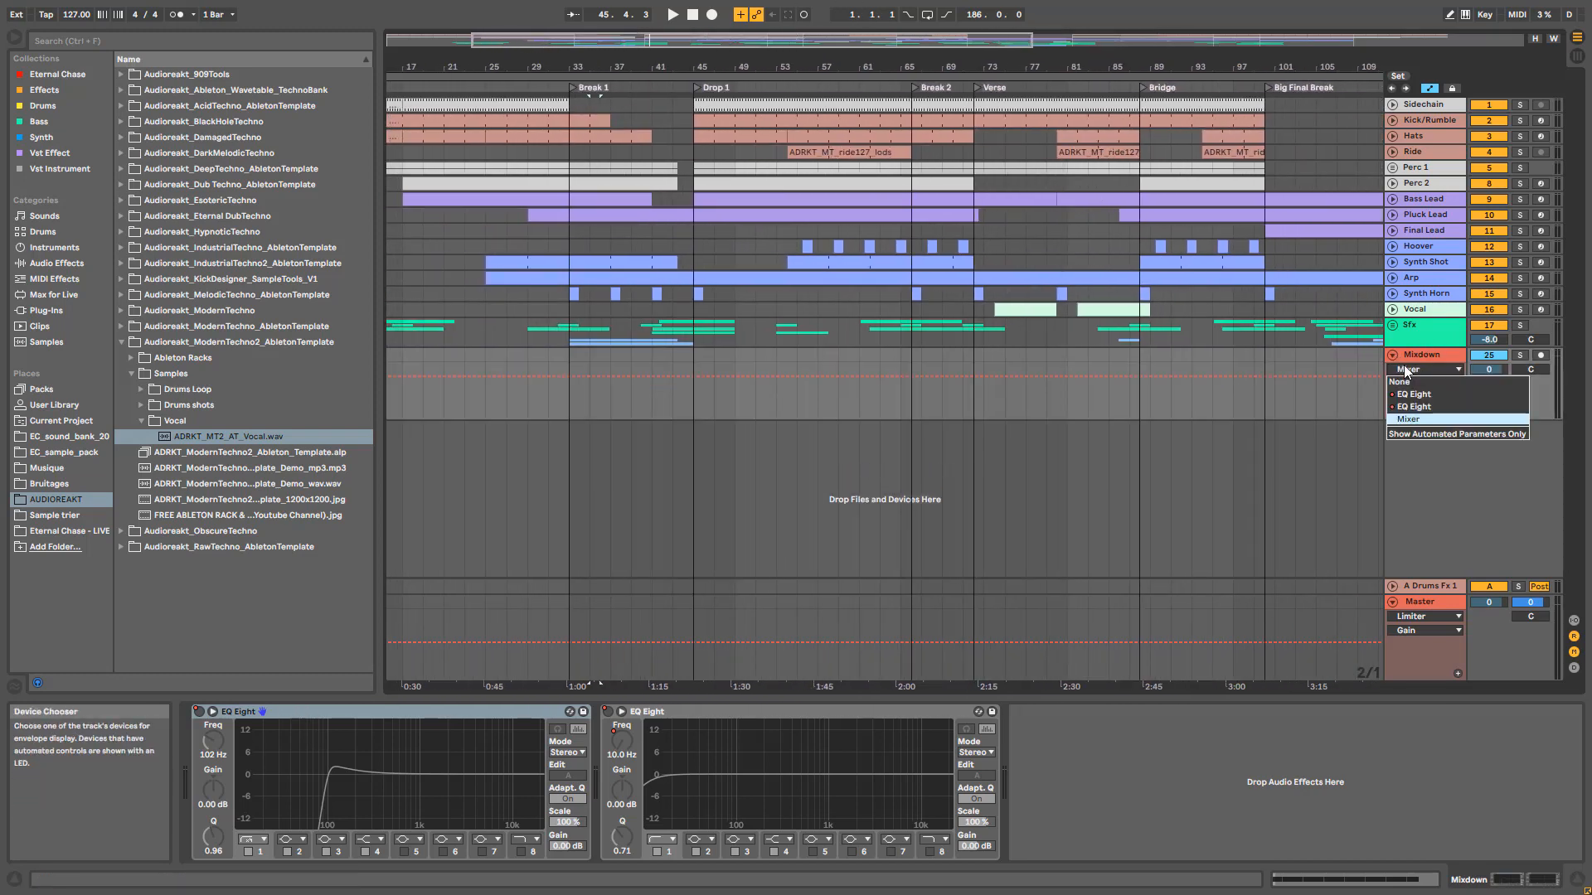
left_click(1415, 404)
left_click(632, 750)
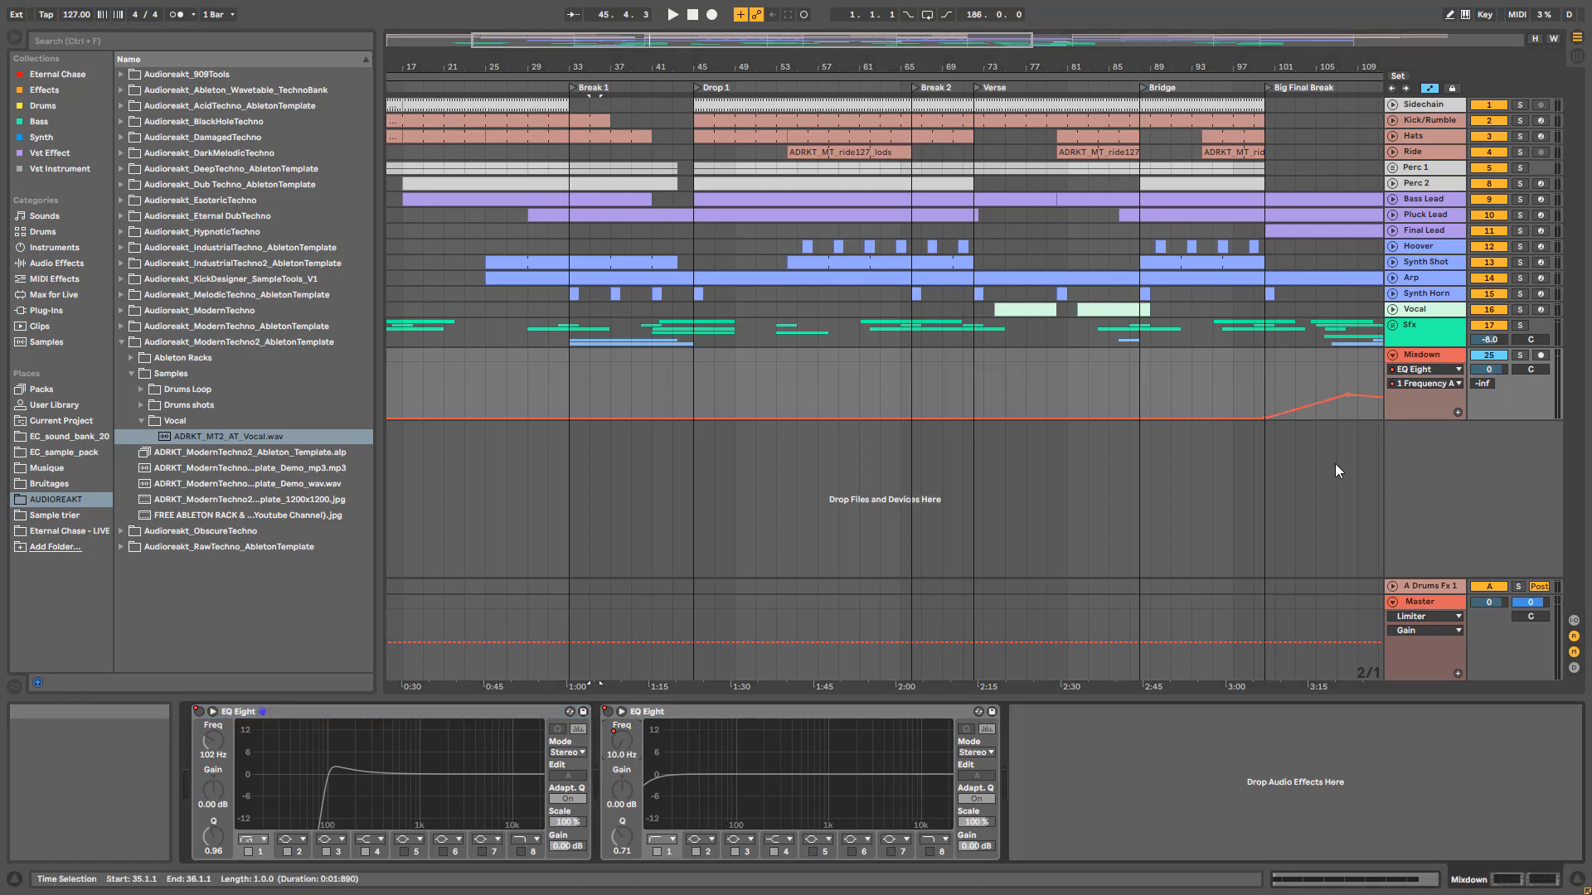
scroll(1191, 403, "right", 5)
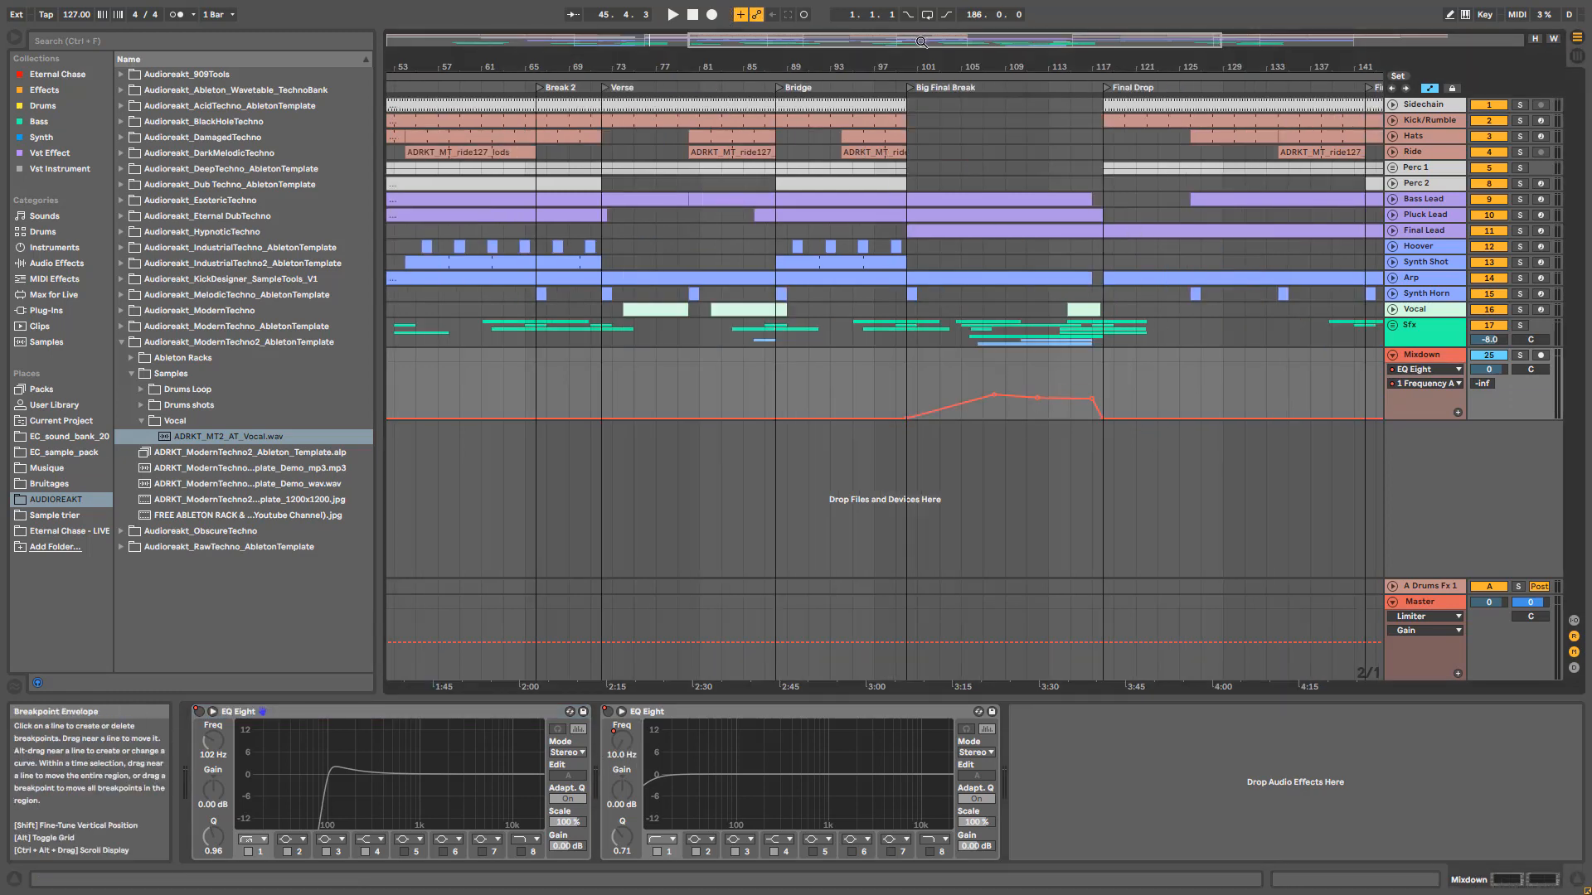
left_click_drag(921, 41, 921, 10)
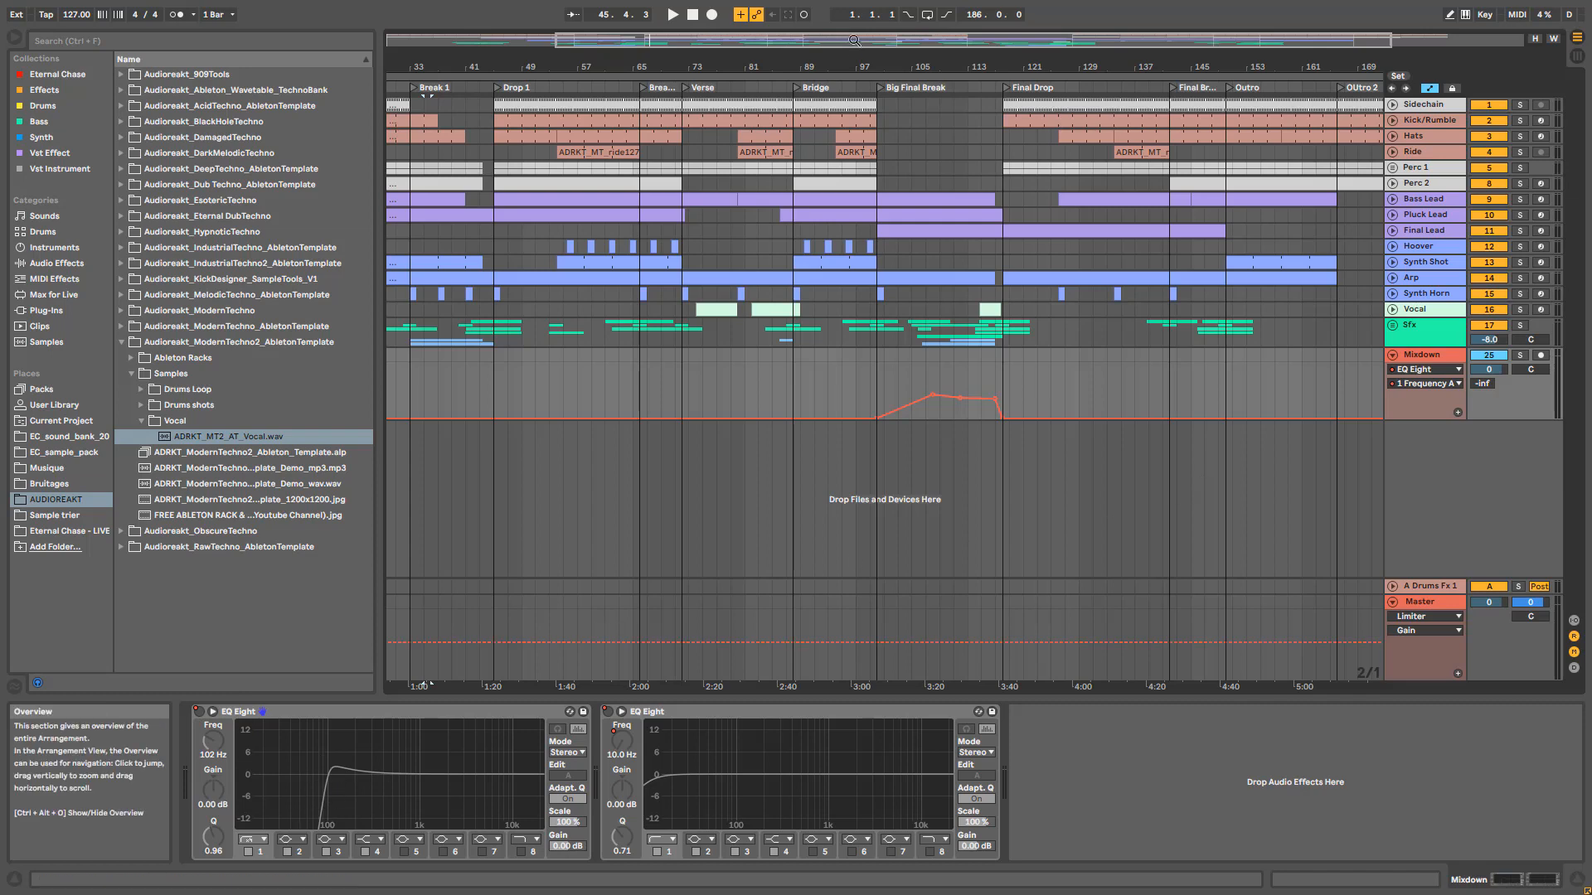
left_click_drag(1052, 39, 1140, 60)
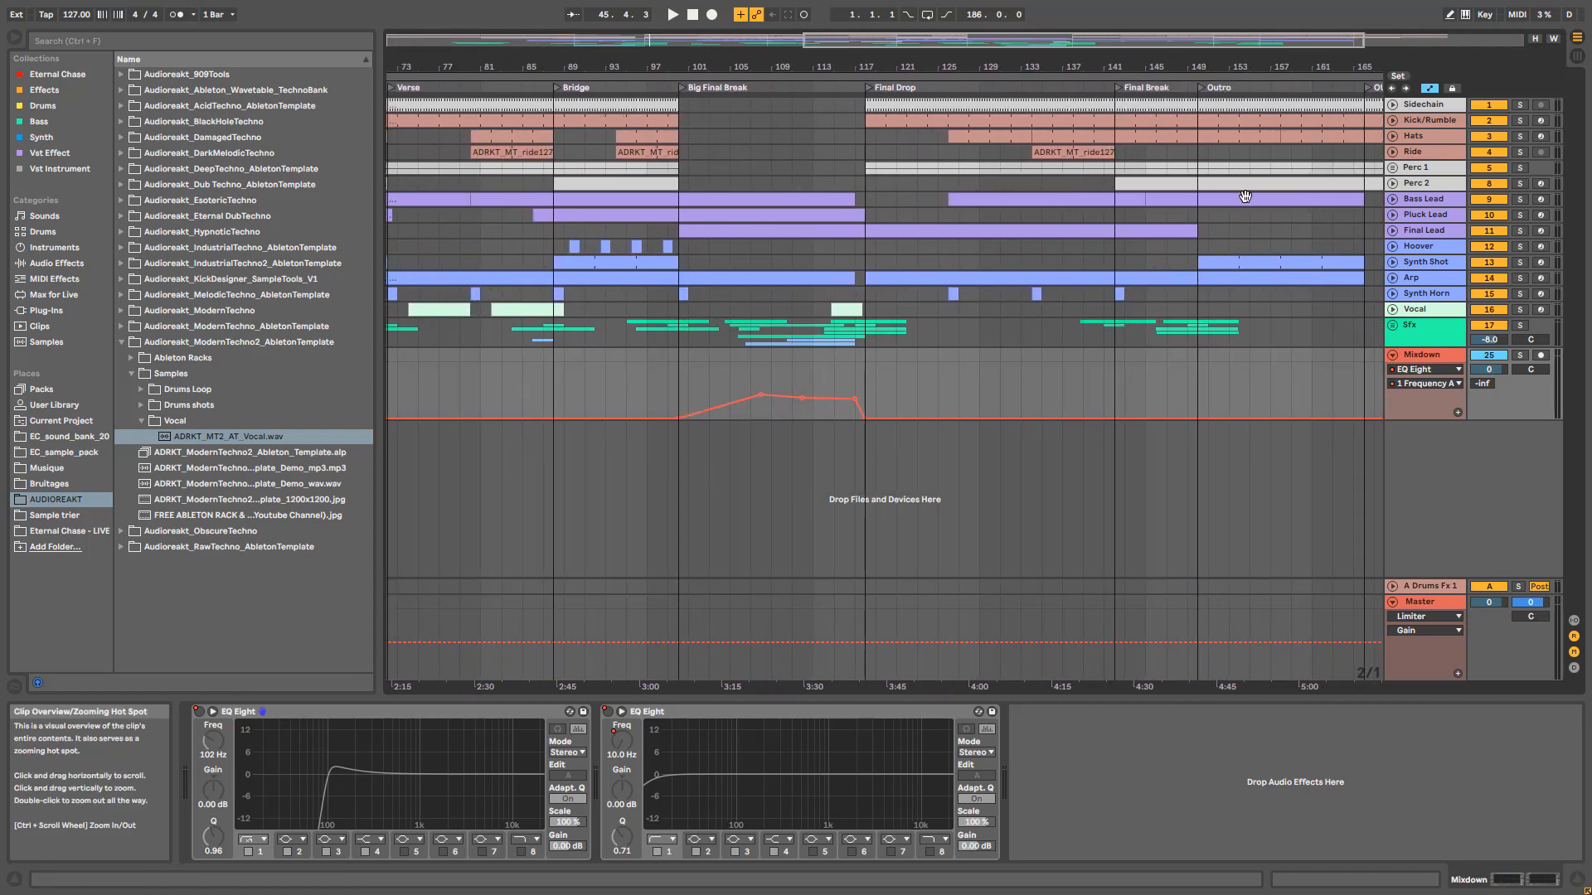
left_click(1393, 354)
Step: Show the A Drums Fx 1 return track's Delay and Empty Club reverb devices and unfold the track
left_click_drag(955, 45, 928, 5)
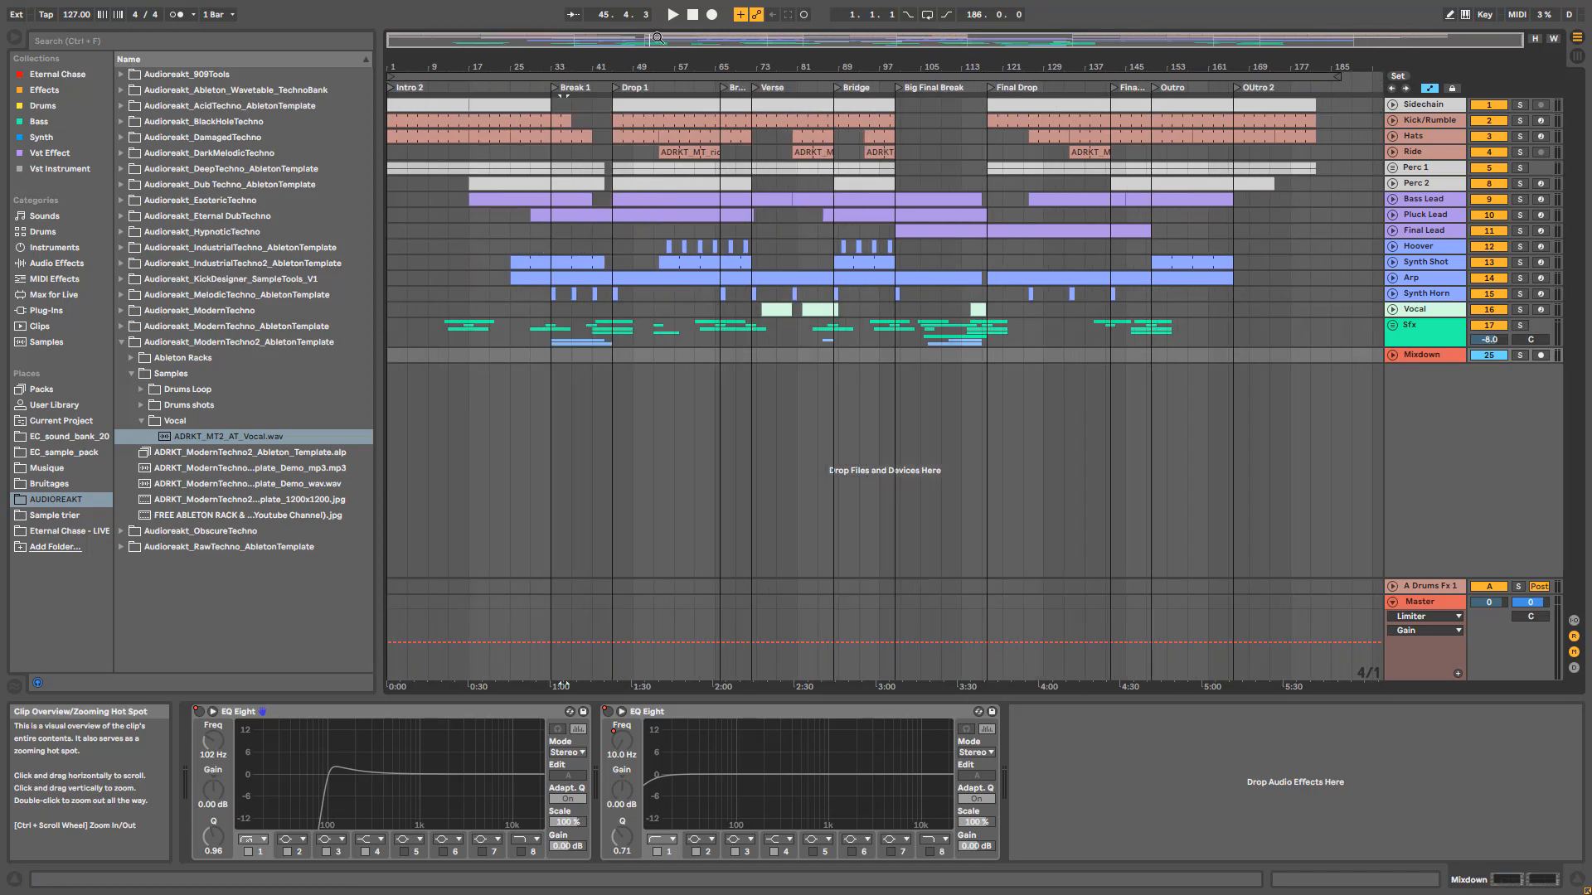
left_click(1416, 587)
left_click(1392, 586)
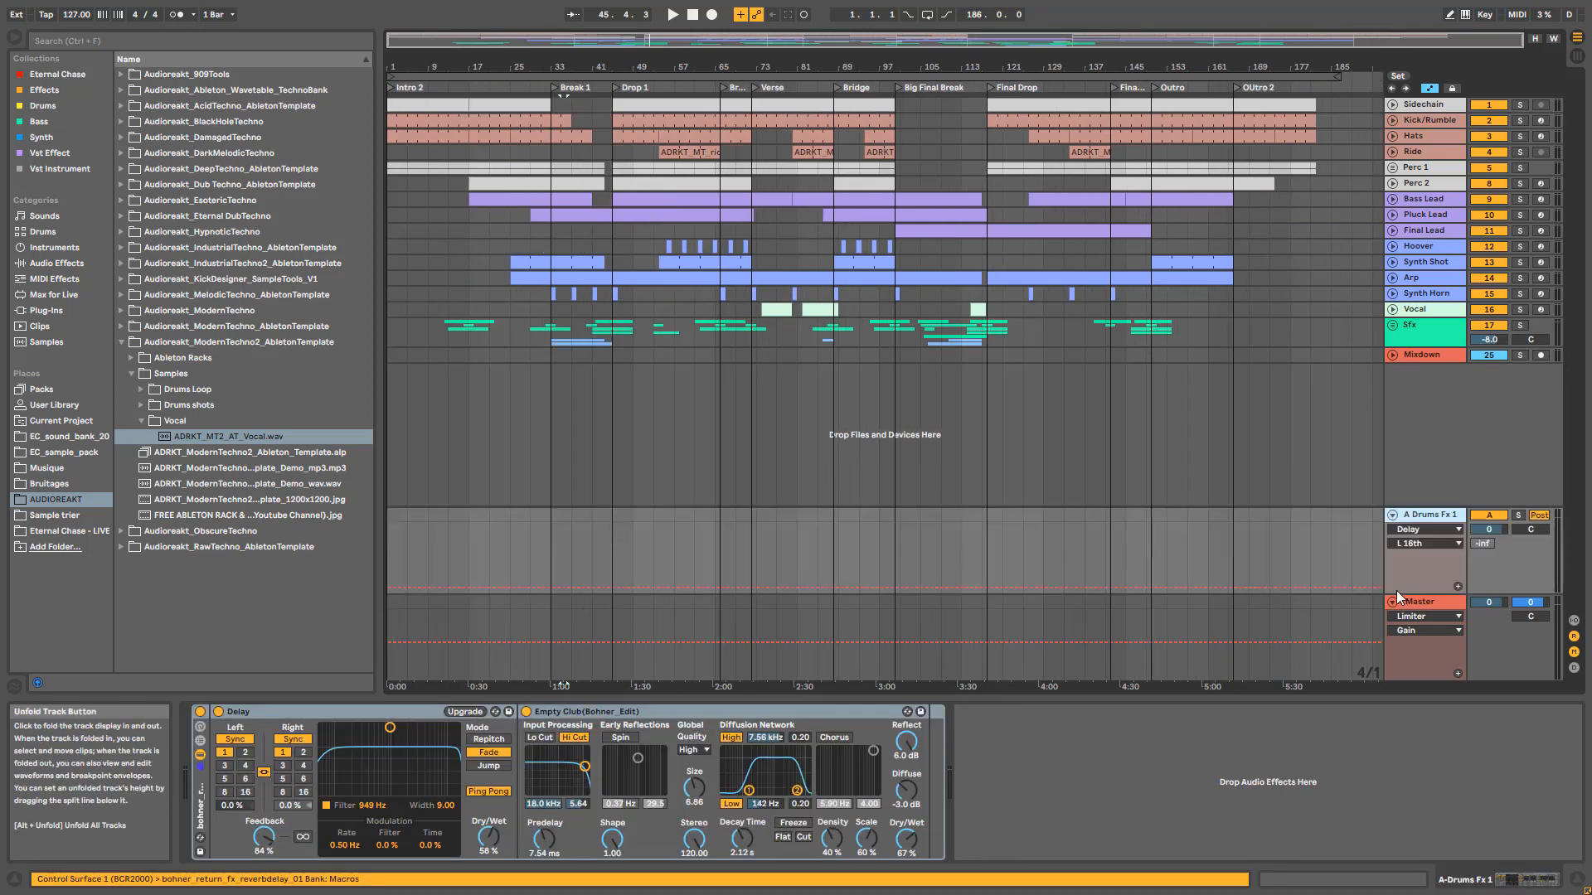
Step: Examine the Pluck Lead's A-Drums Fx 1 send automation around the Big Final Break, and fold the Pluck Lead and return tracks
left_click_drag(945, 40, 1030, 67)
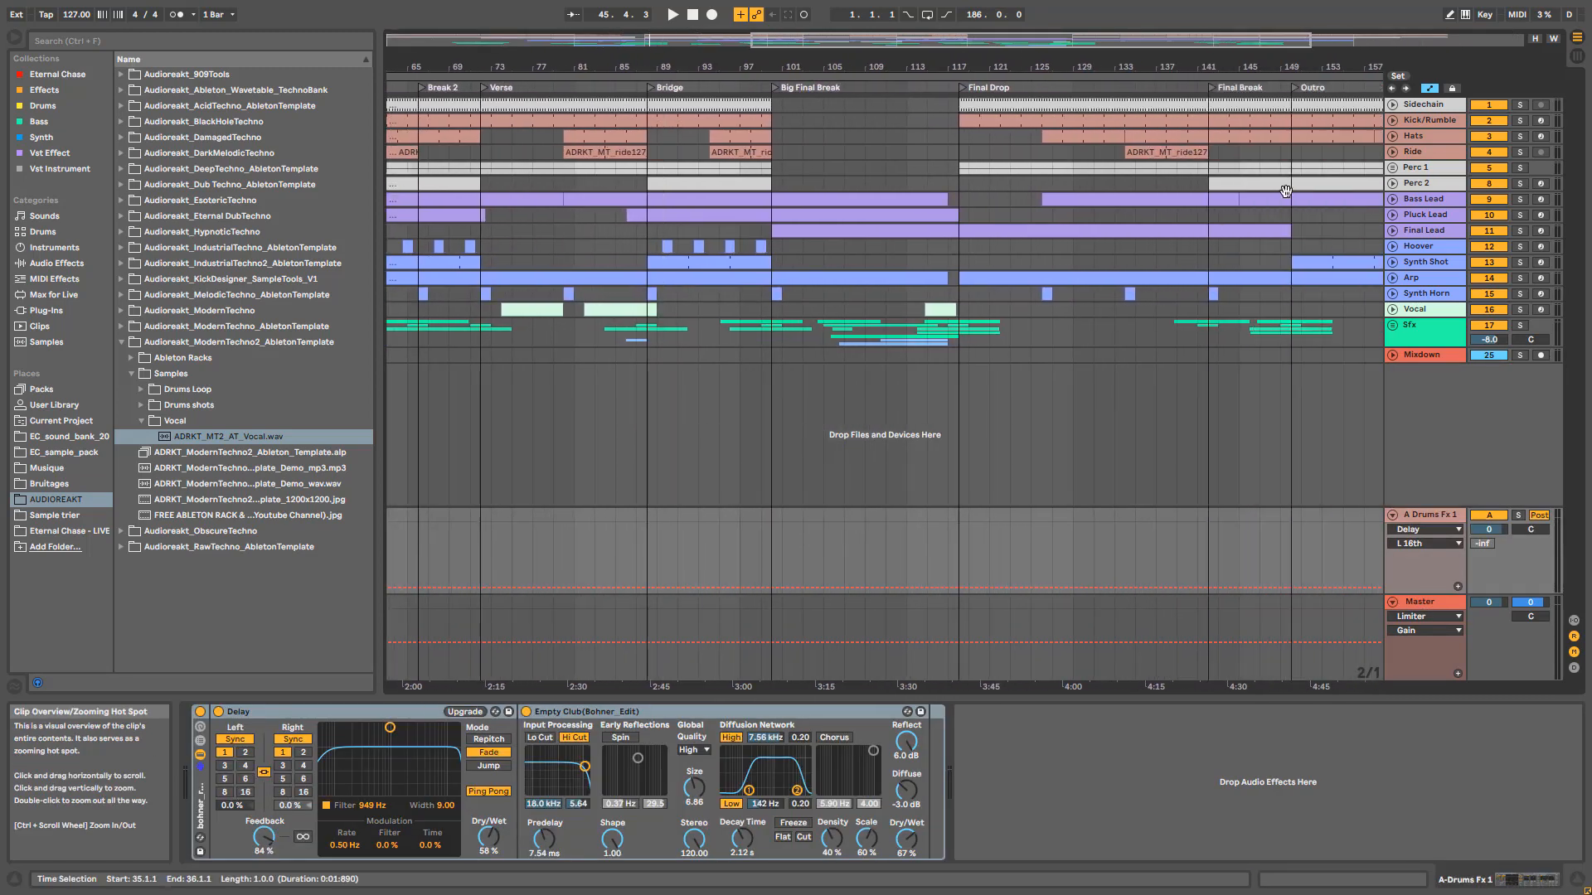
left_click(1392, 215)
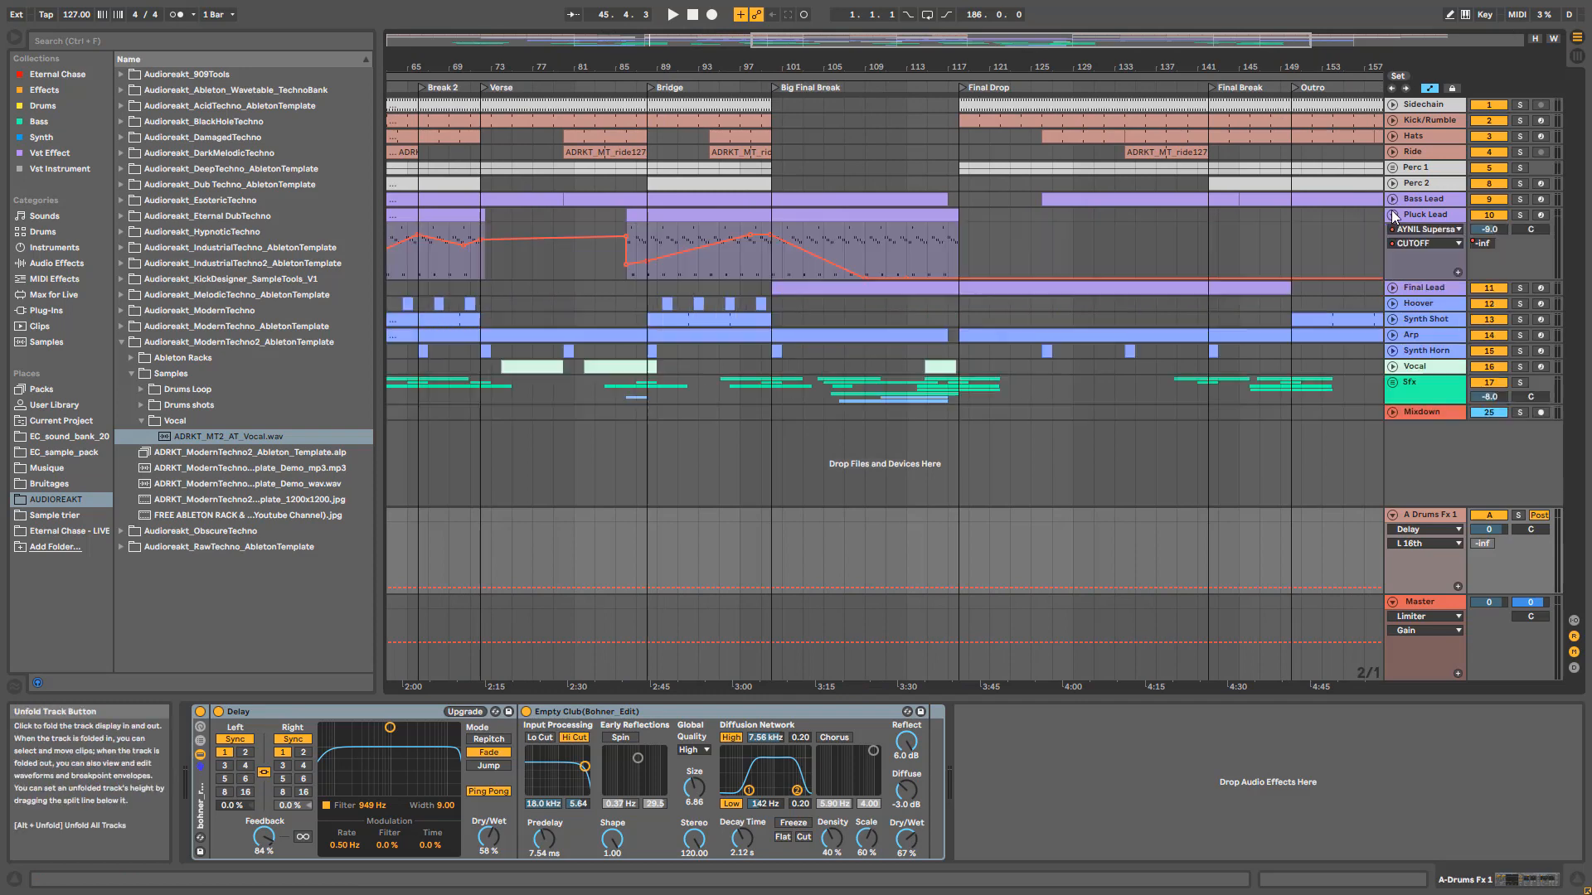
left_click(1484, 244)
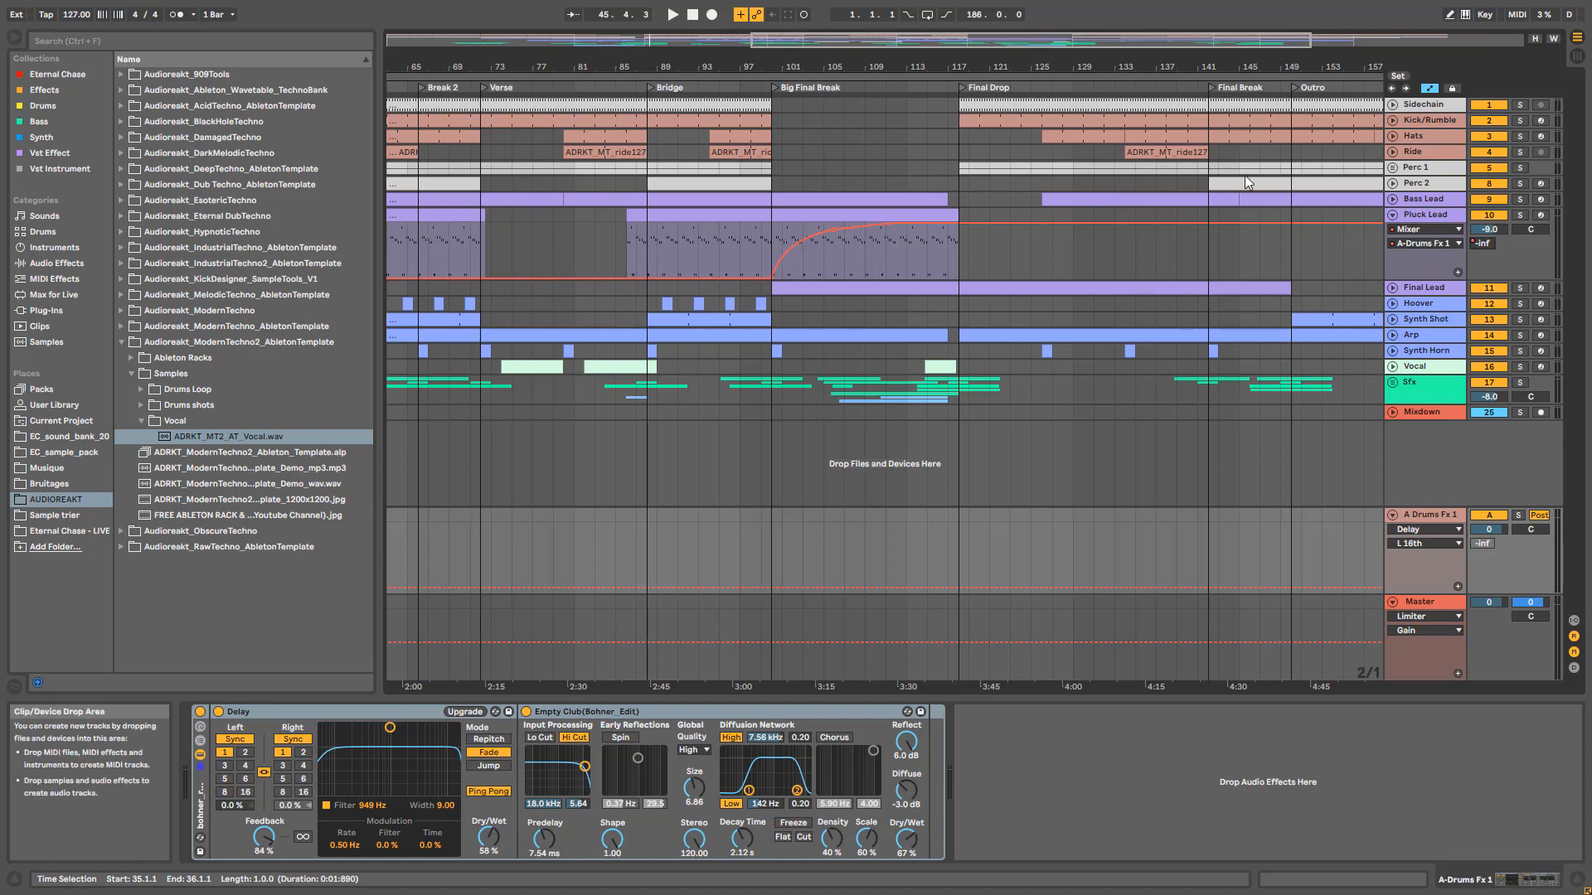
left_click(1393, 214)
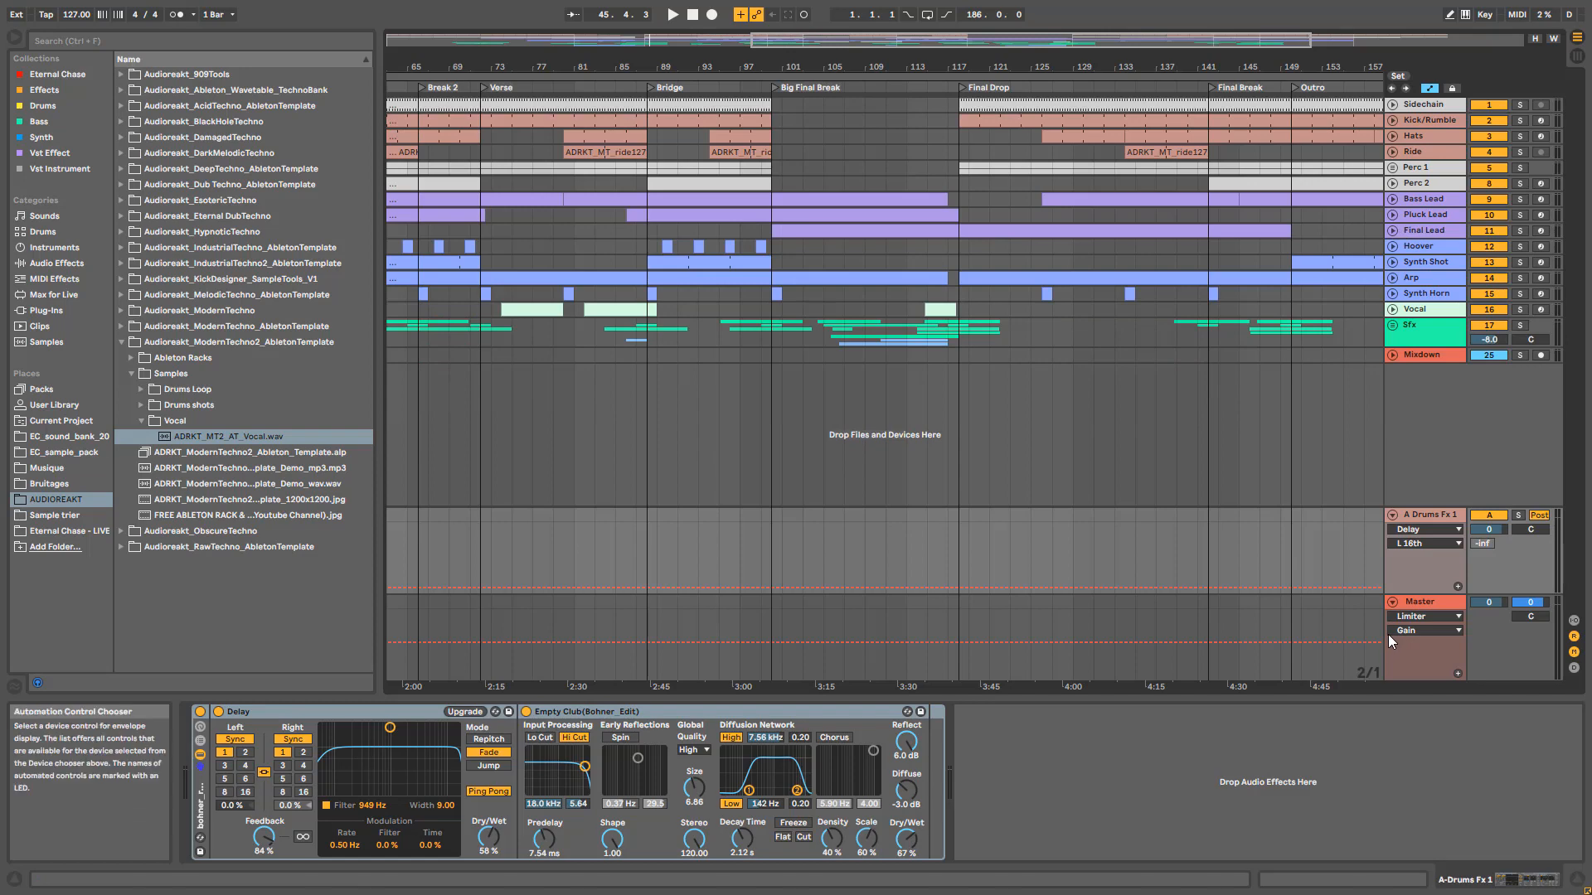
left_click(1393, 515)
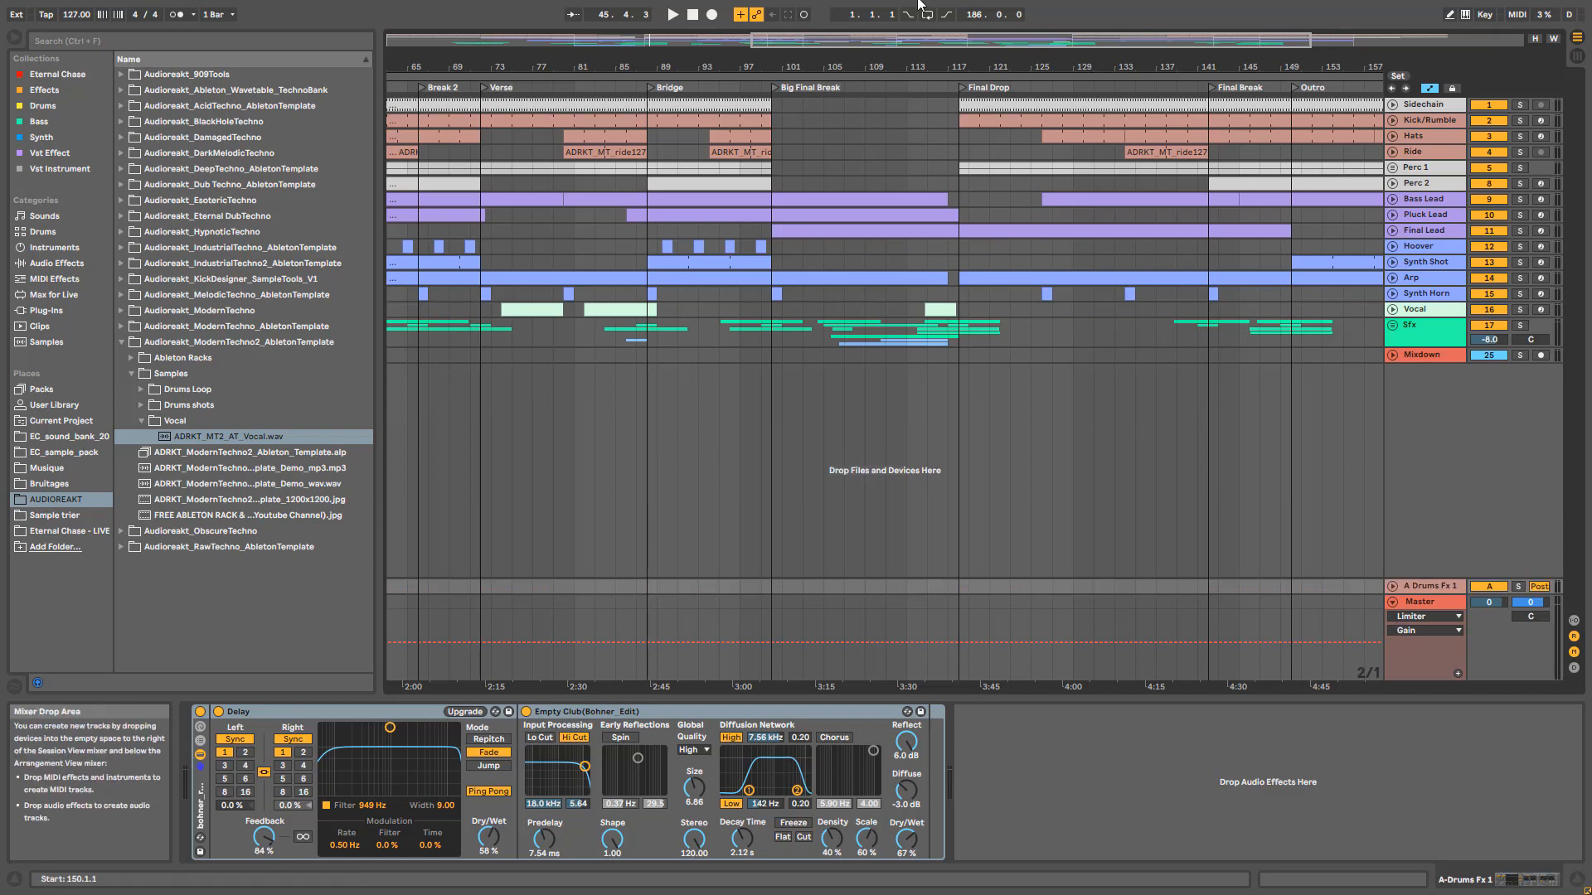
Step: Review the whole arrangement, and show the Master track's mastering chain and the Sidechain track's Utility and EQ Eight devices
double_click(904, 42)
left_click(826, 220)
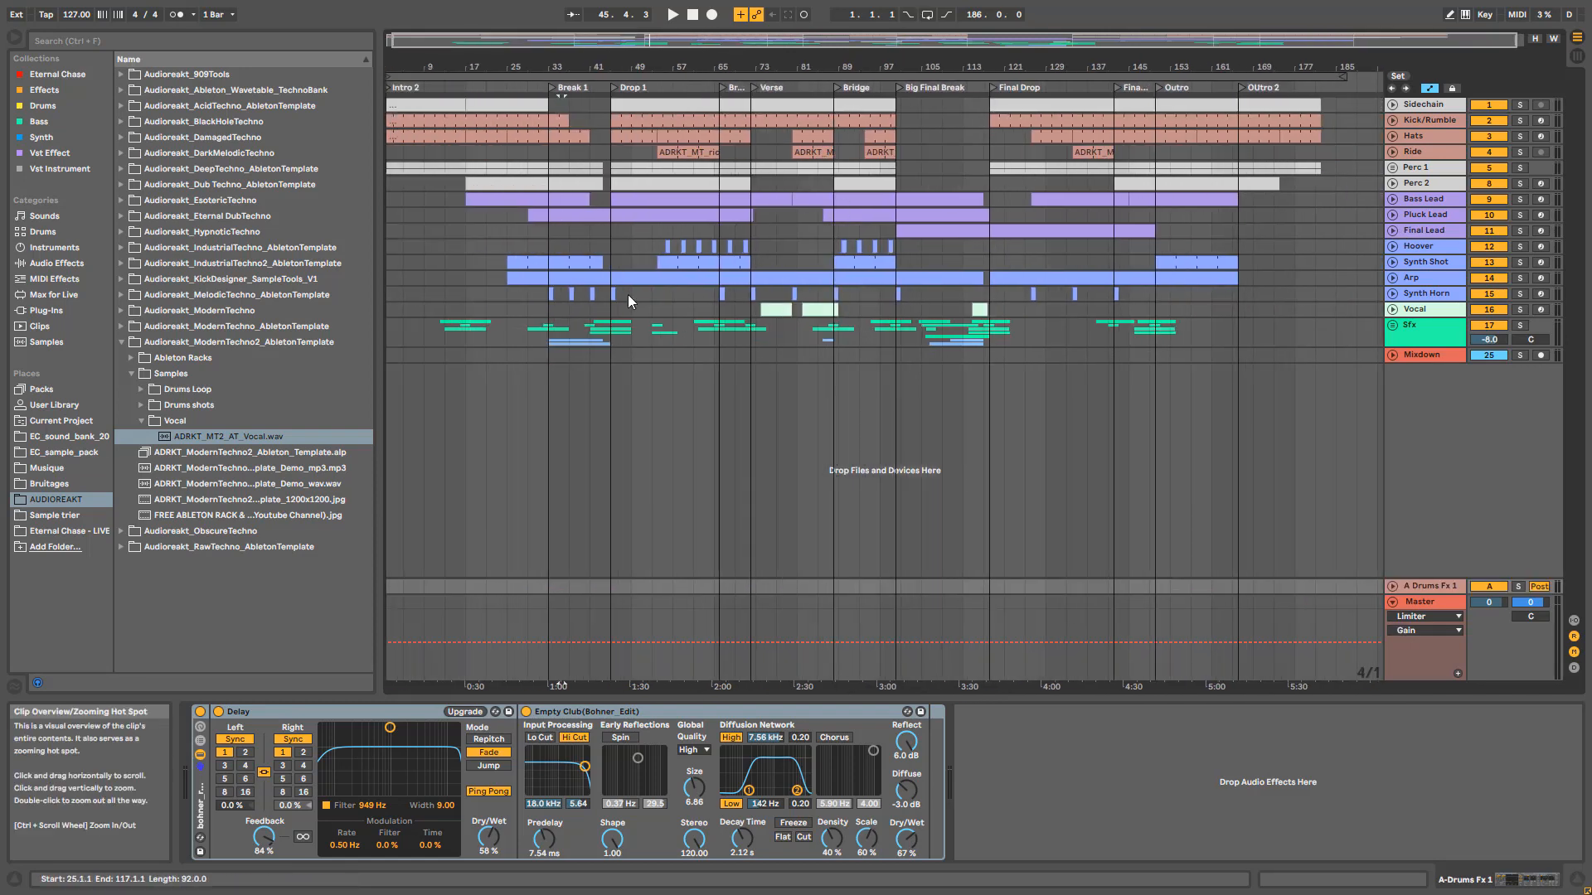
left_click(706, 264)
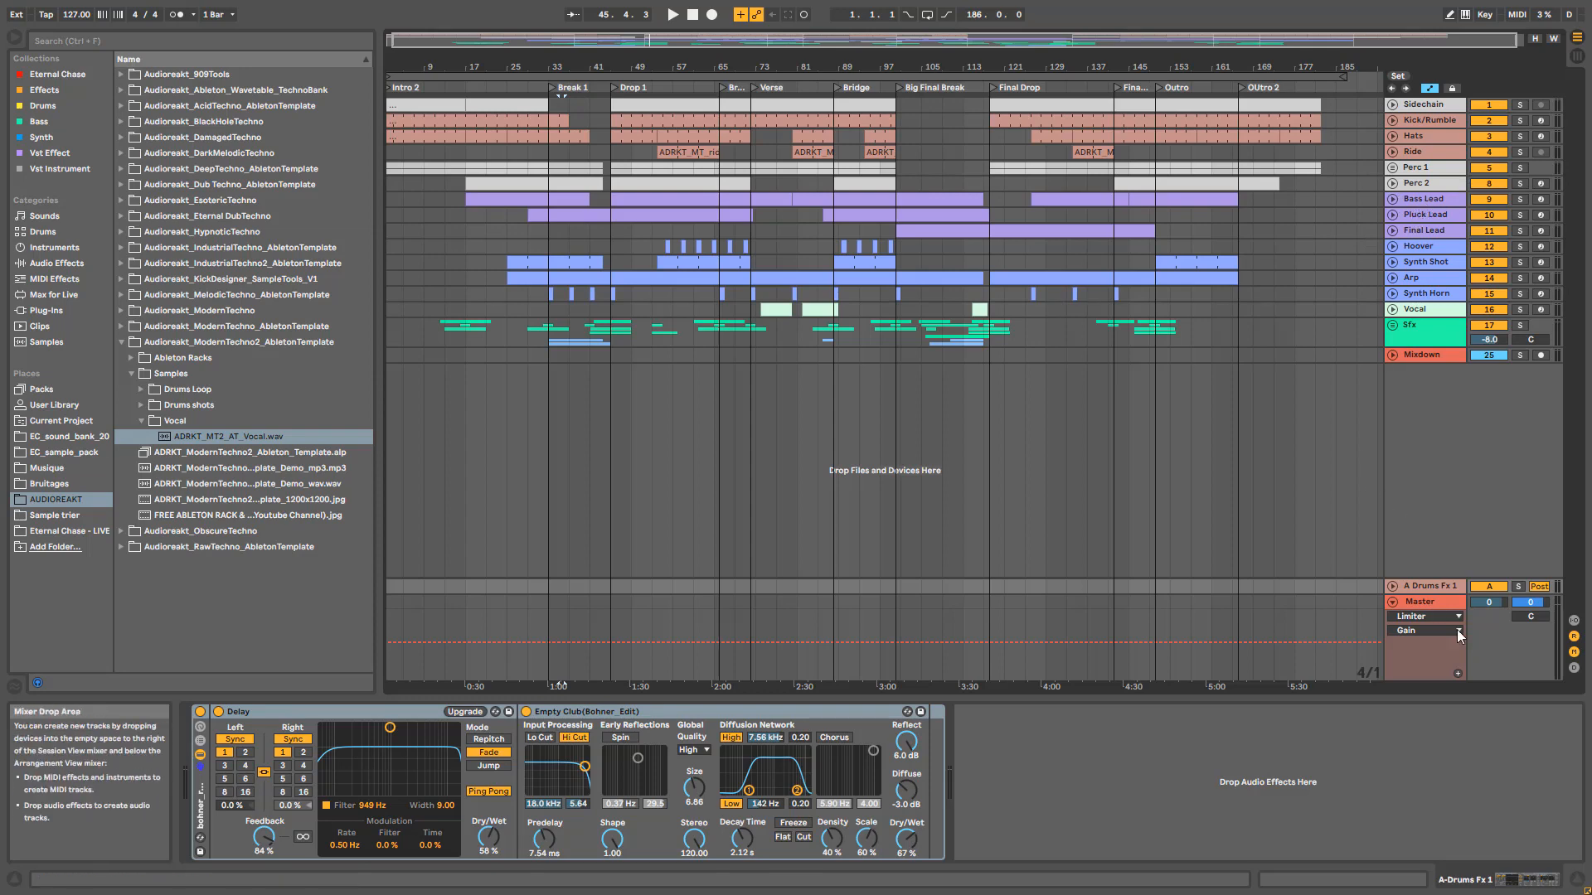
left_click(1429, 611)
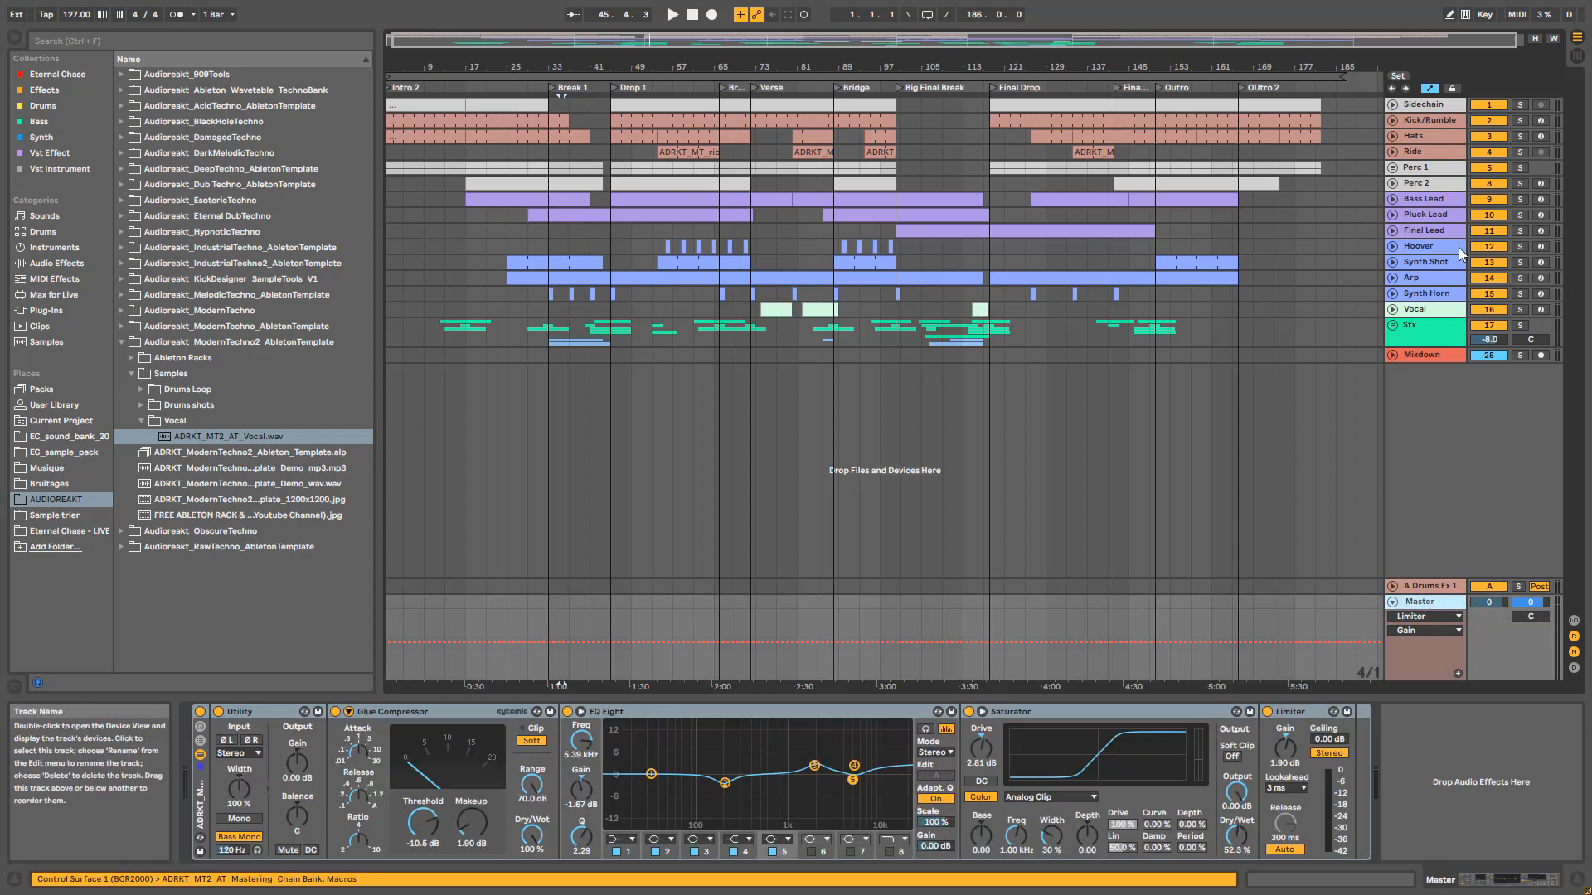
left_click(1429, 104)
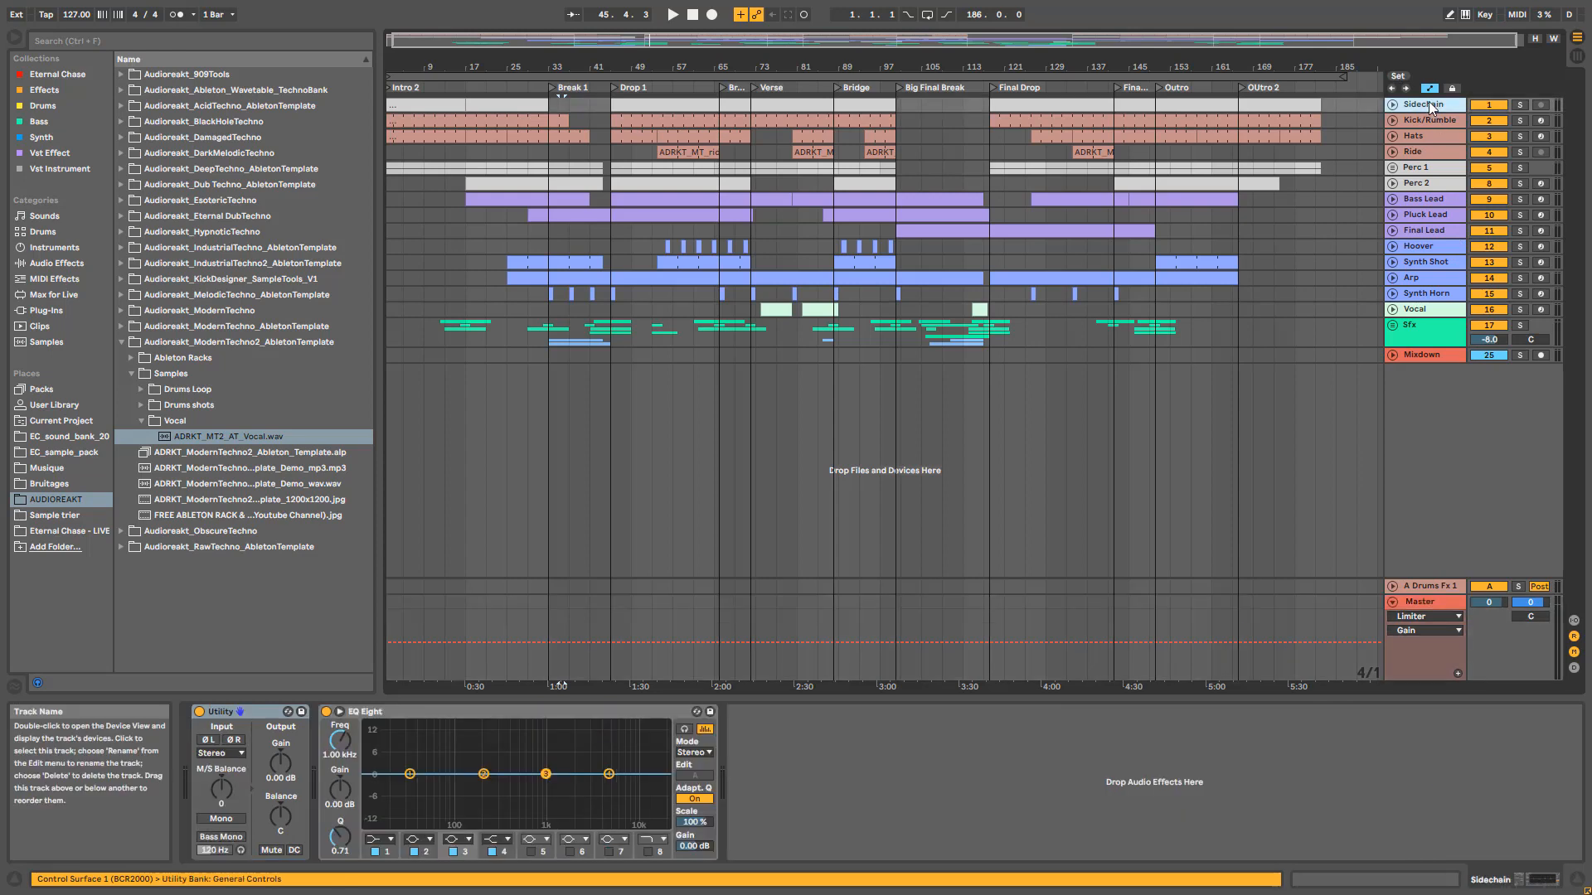